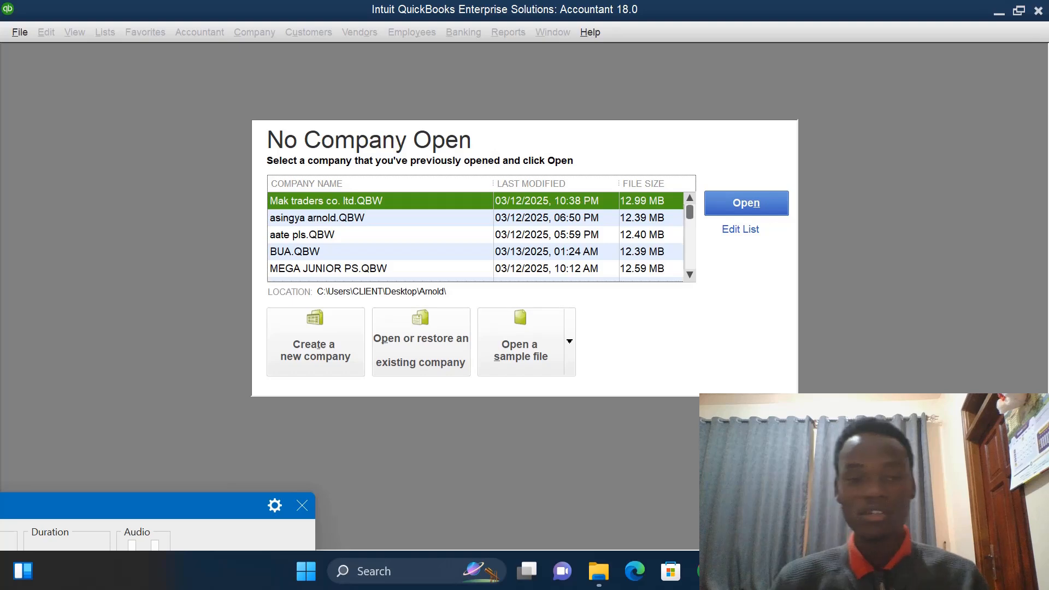
- Start creating a new company using the Detailed Start setup
click(326, 336)
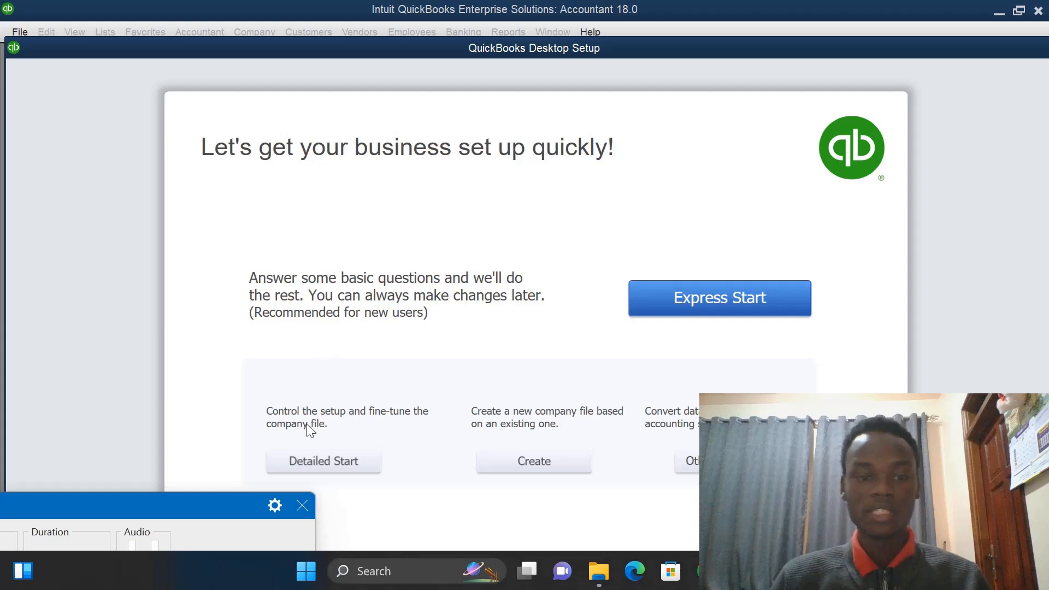
click(342, 473)
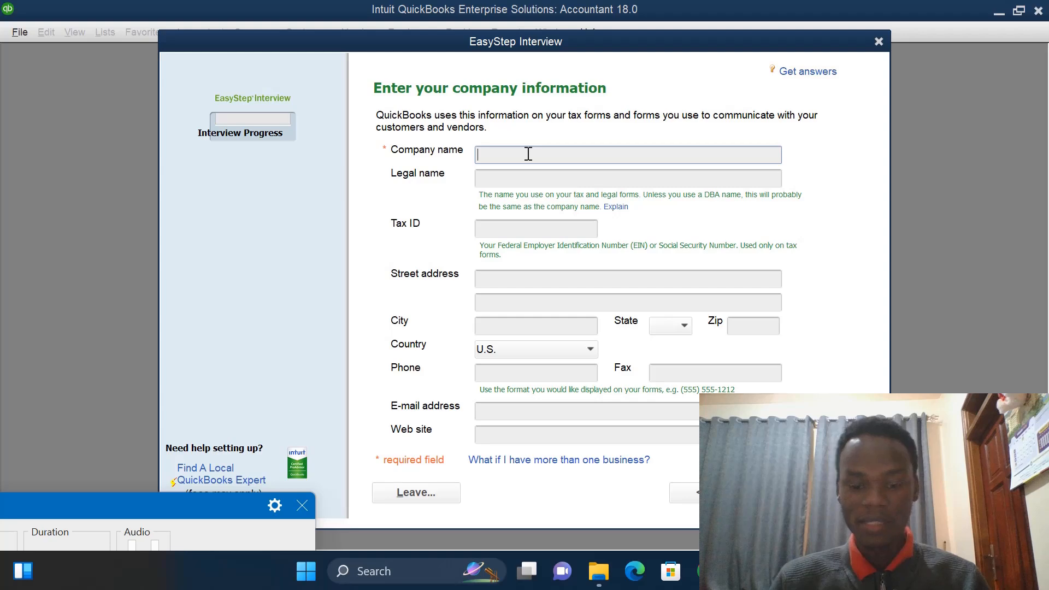
text(mali)
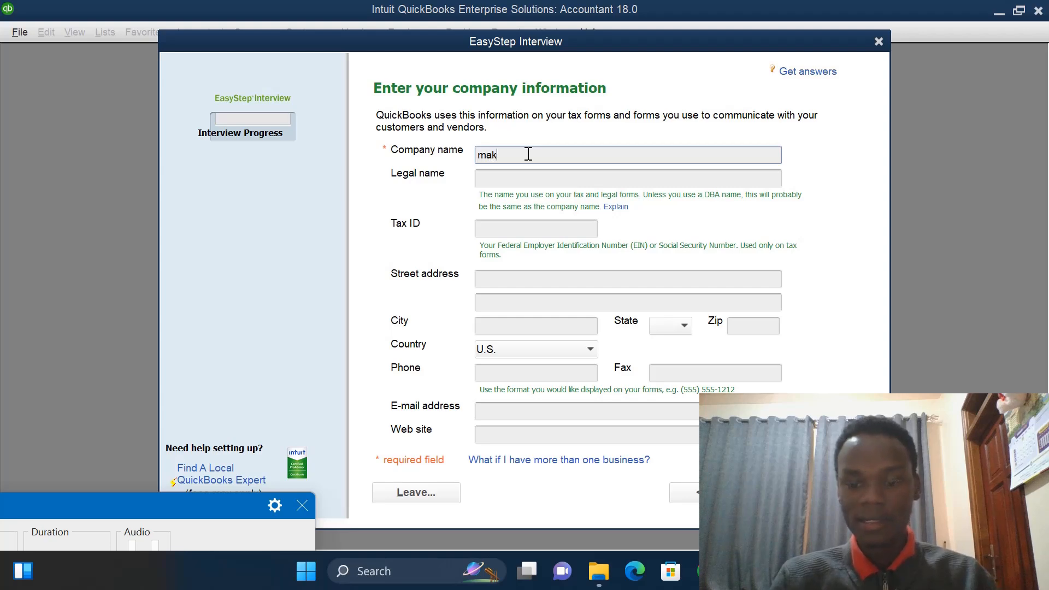
key(BackSpace)
key(BackSpace)
key(BackSpace)
key(BackSpace)
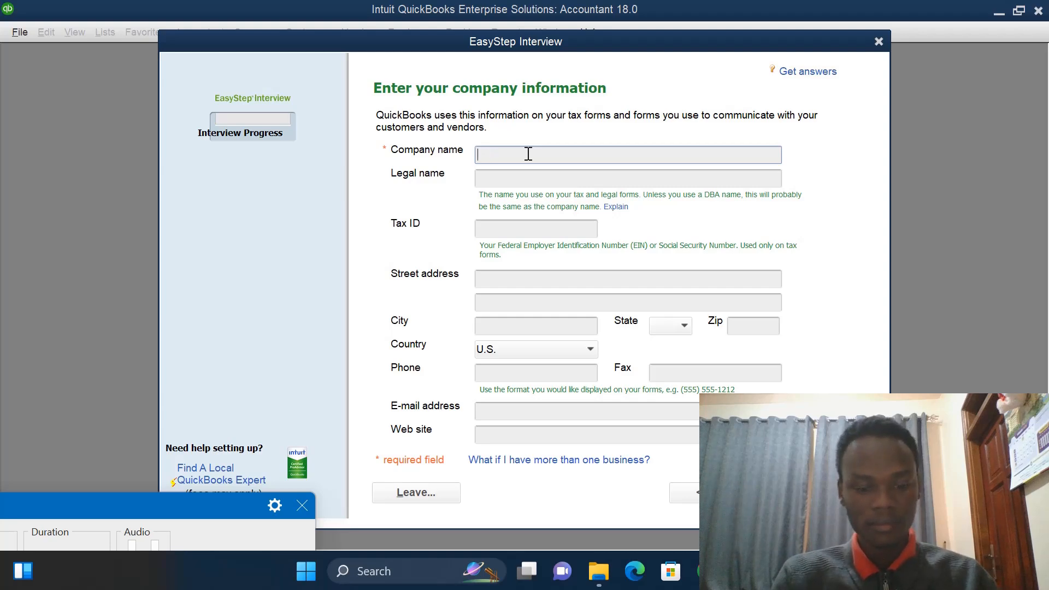
- Enter MAK TRADERS CO LTD as the company name
text(MAK)
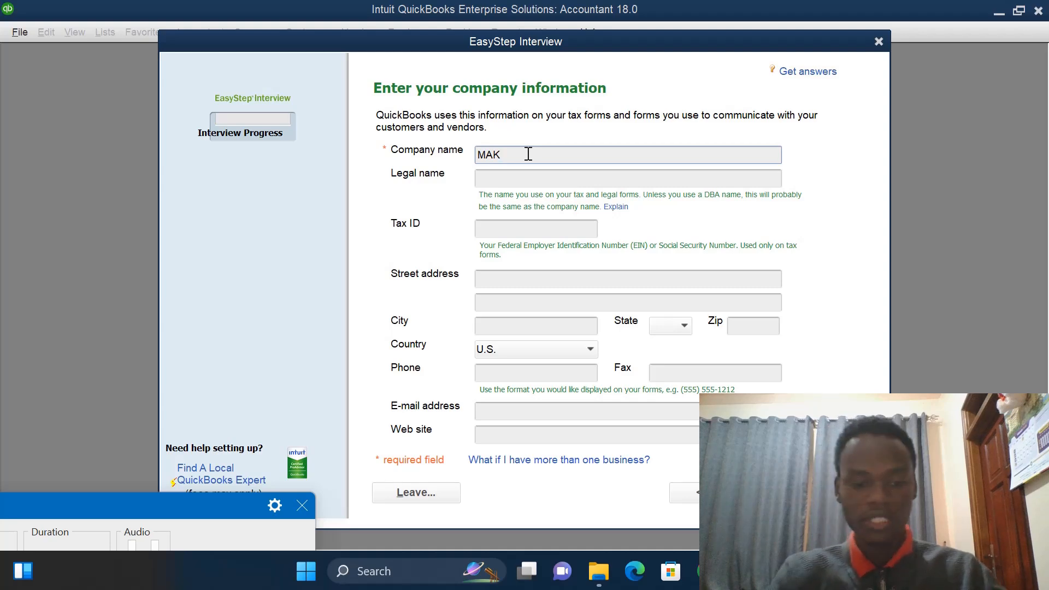
text(TR)
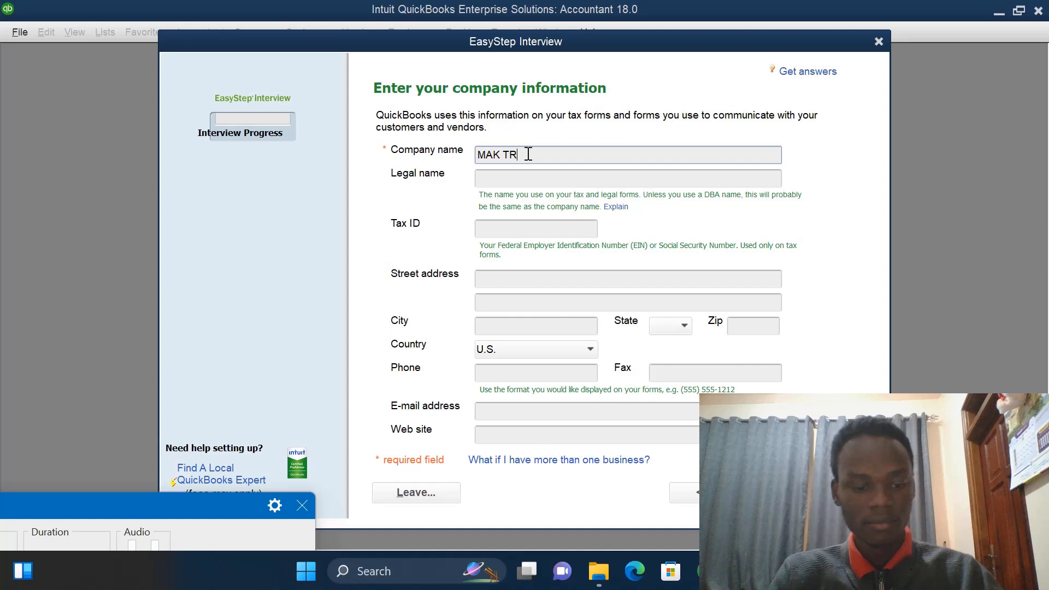
text(ADERS)
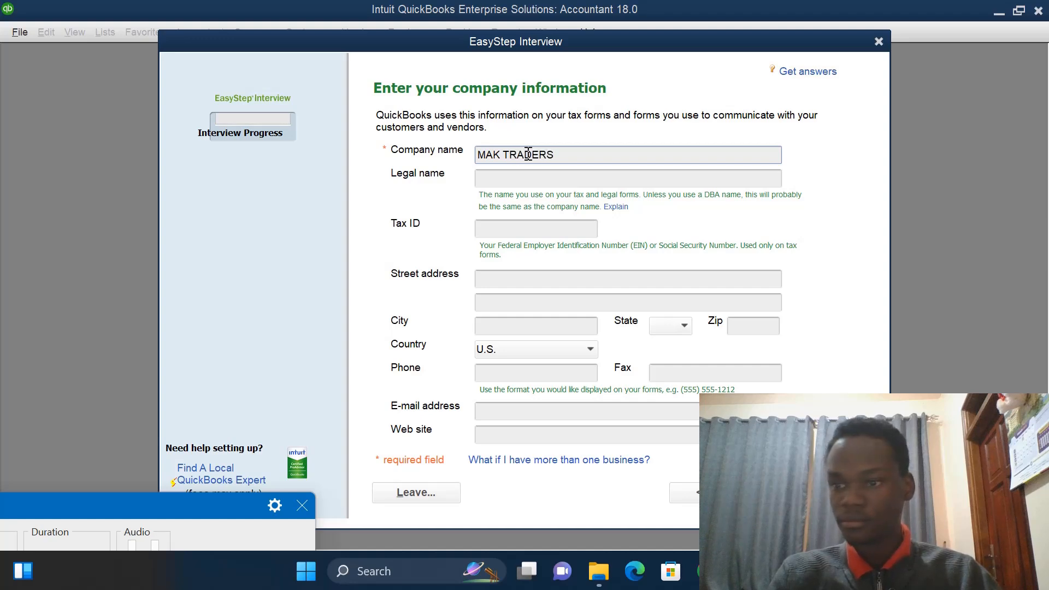
text( CO )
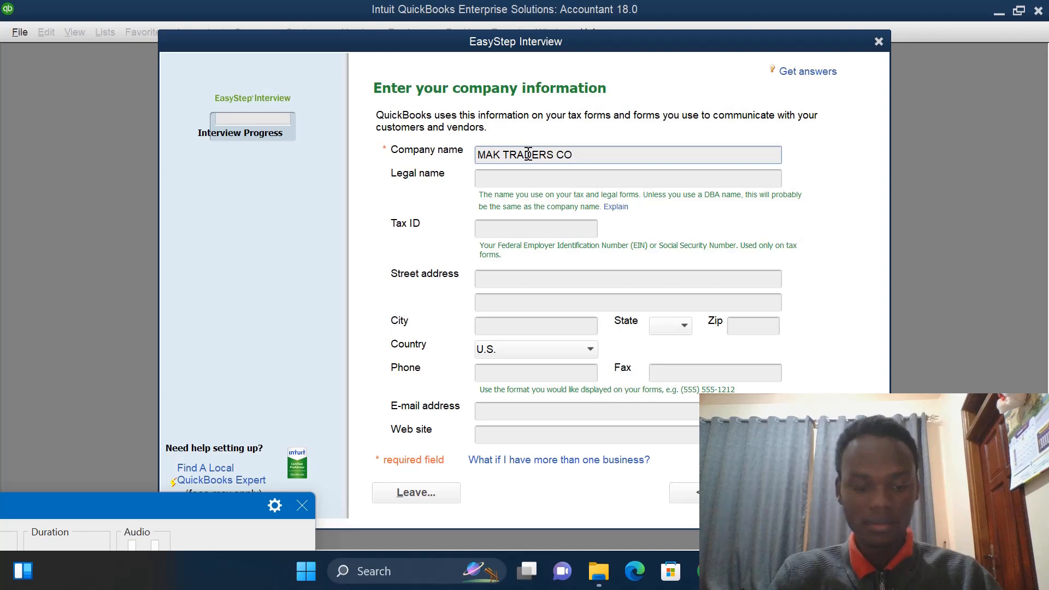
text(LT)
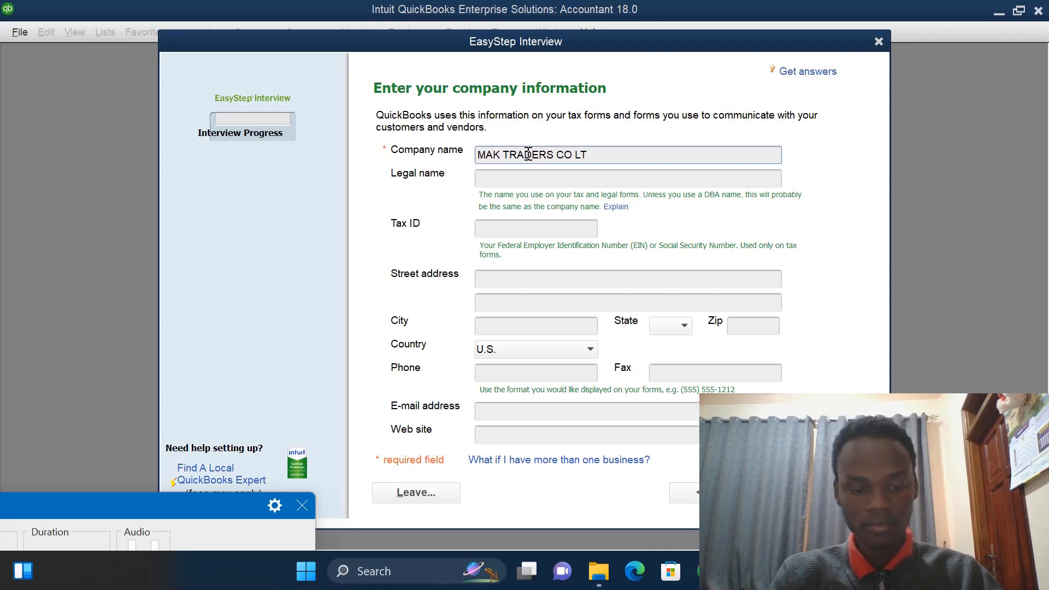
text(D)
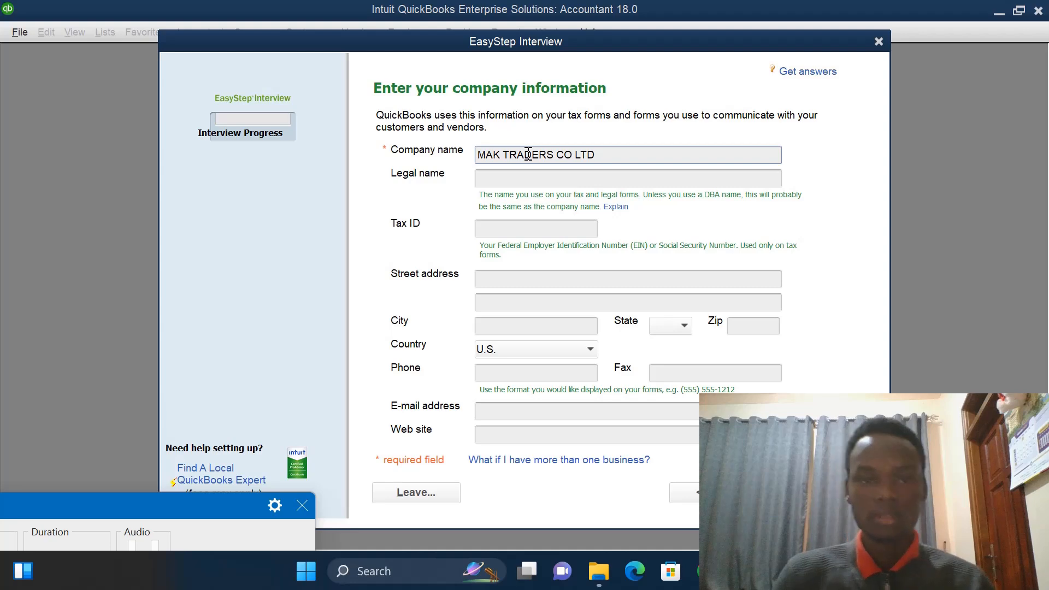
- Set the company's city to MBARAR and the country to Other
click(490, 326)
text(M)
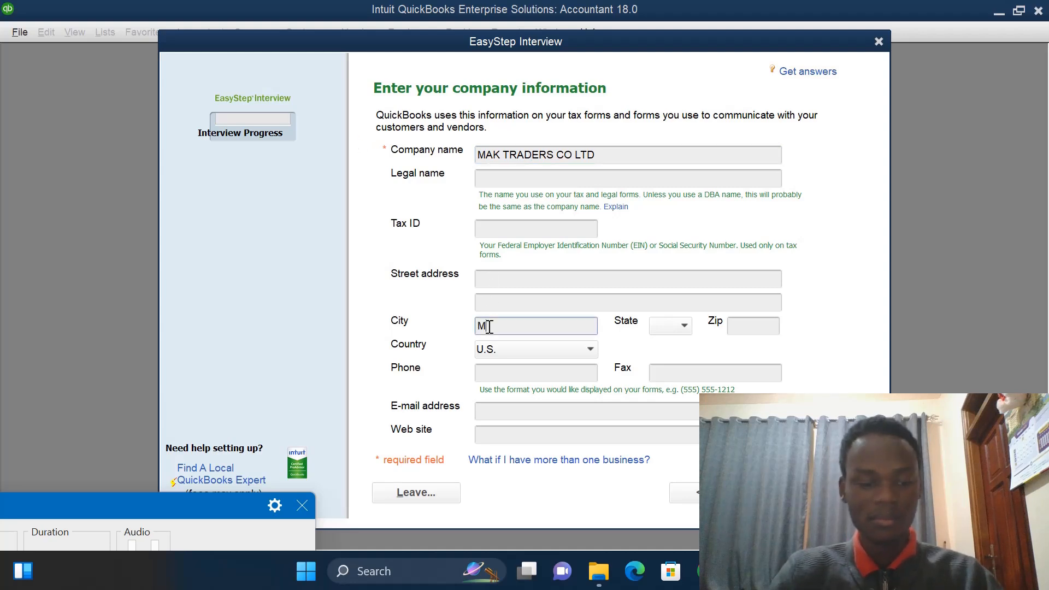
text(BARAR)
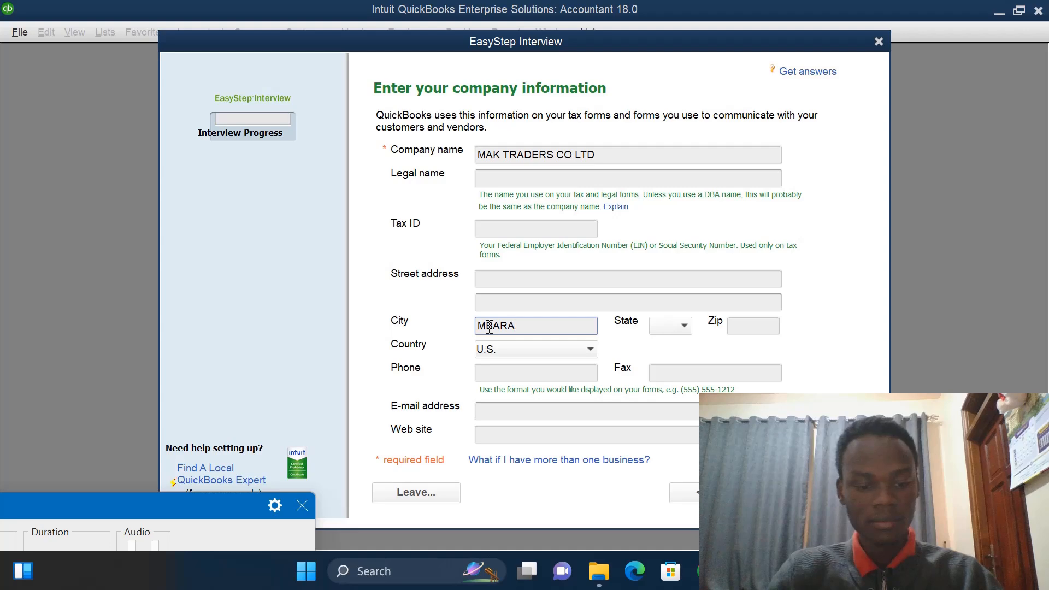
click(590, 350)
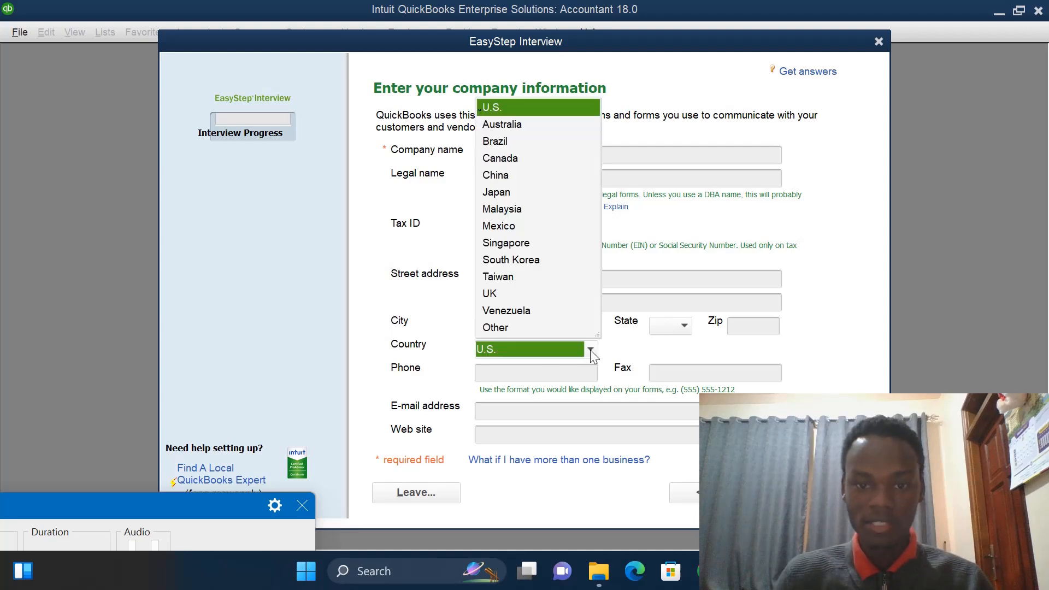
click(501, 326)
click(508, 416)
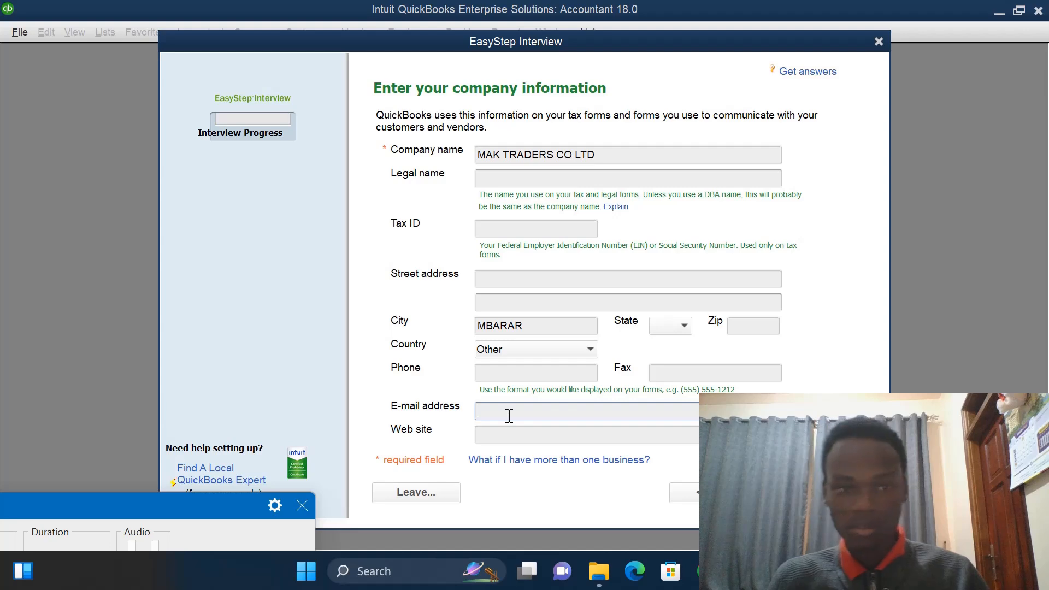
- Enter POBOX 123 as the company's street address
click(514, 280)
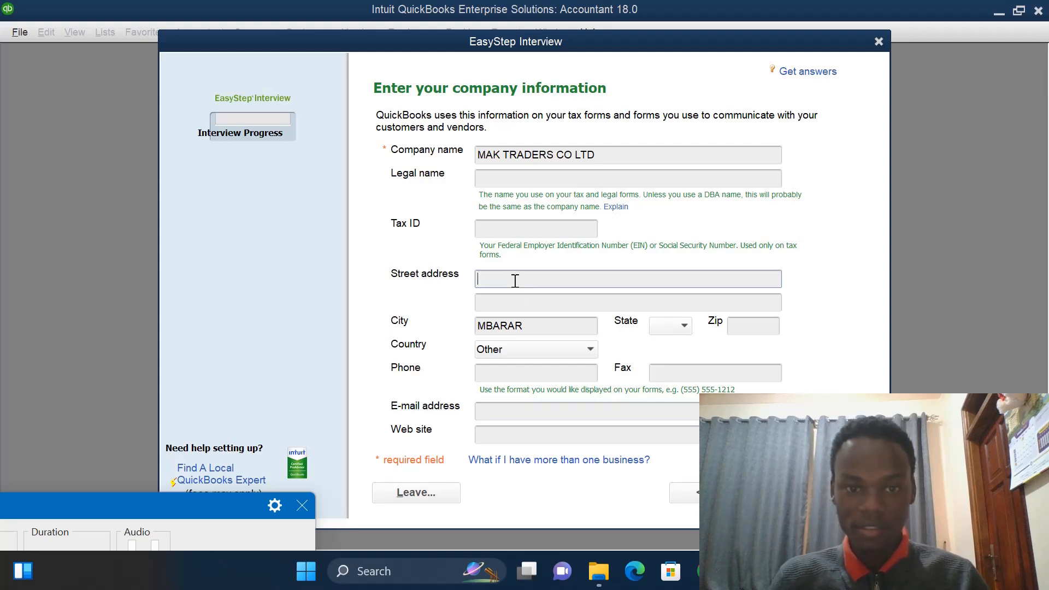
text(PO)
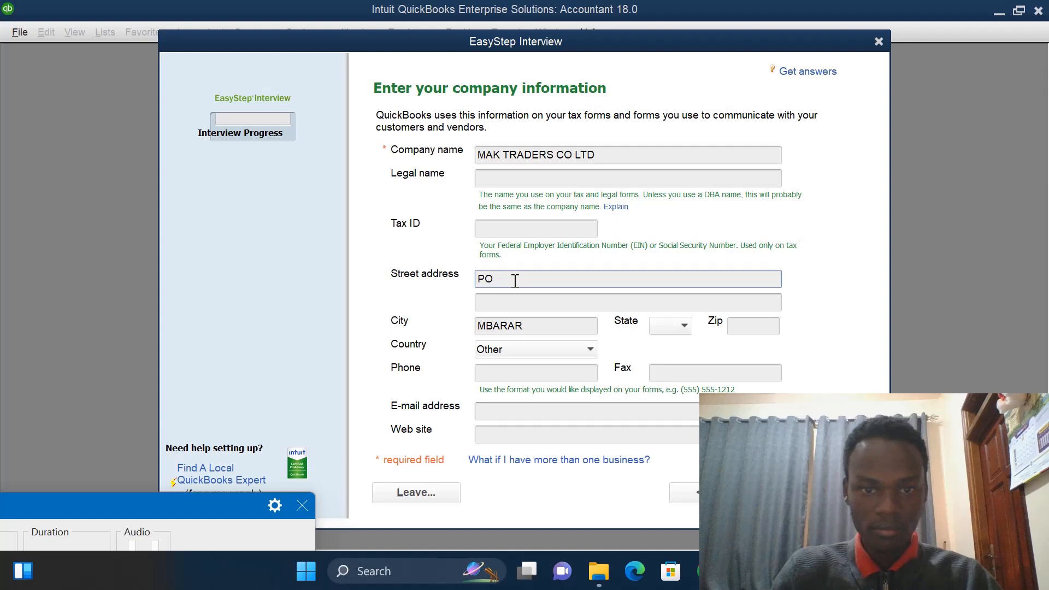
text(BOX)
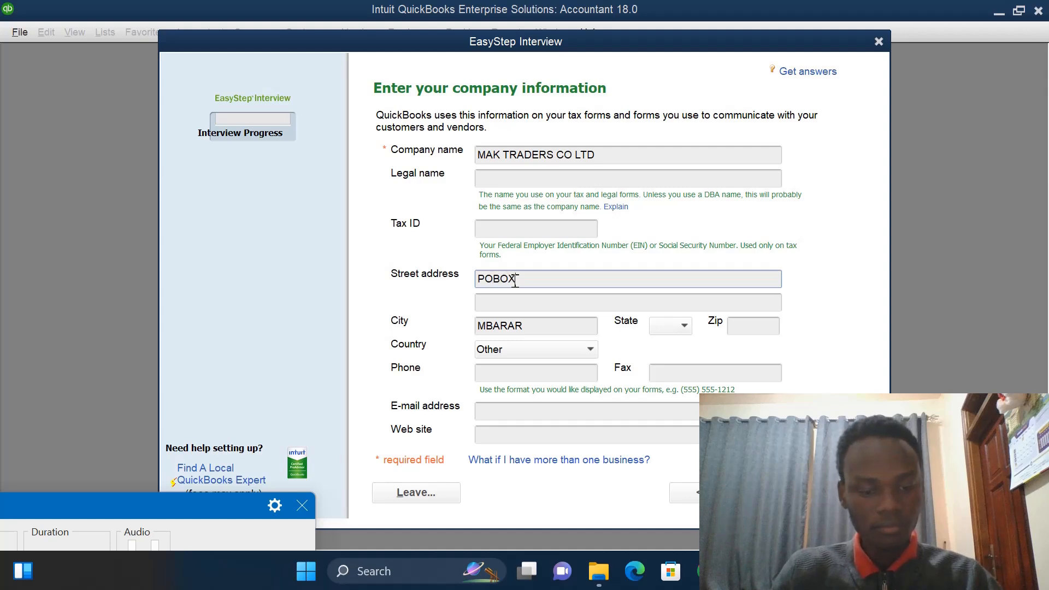
text( 12)
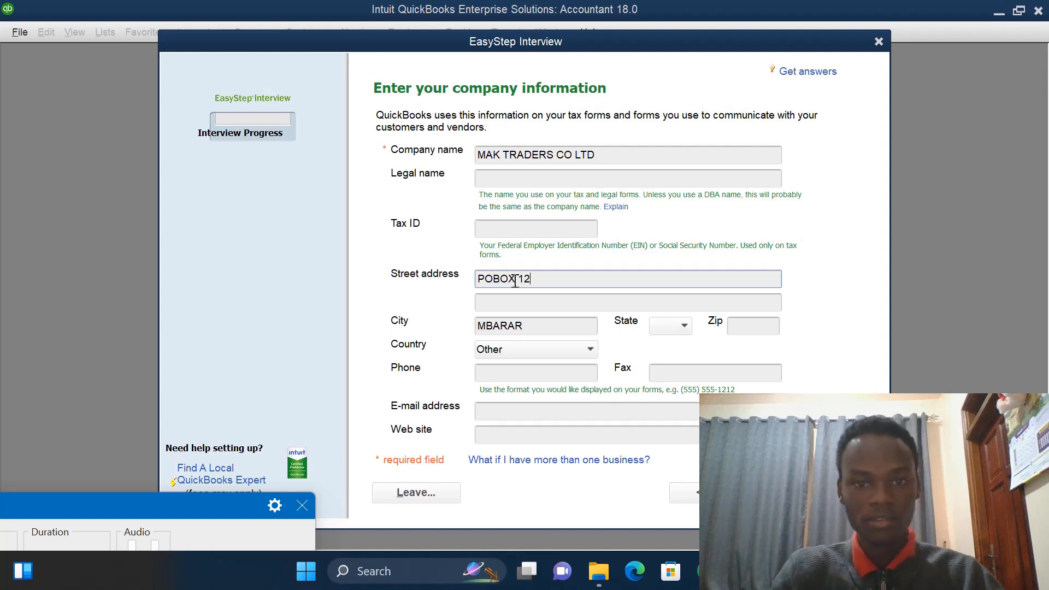
text(3)
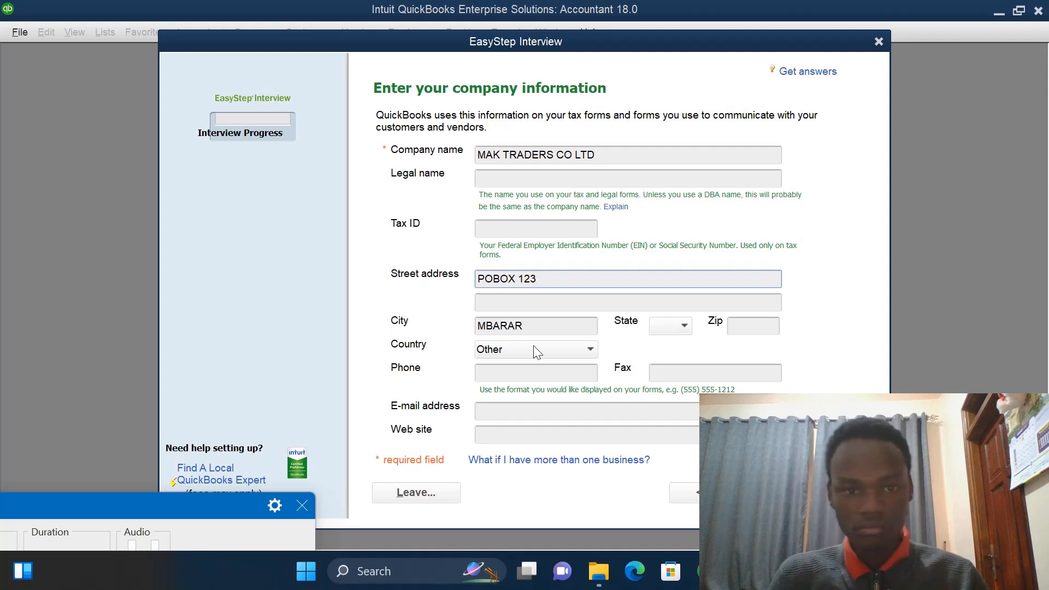
- Fill in the company's e-mail address and continue to the next interview page
click(516, 417)
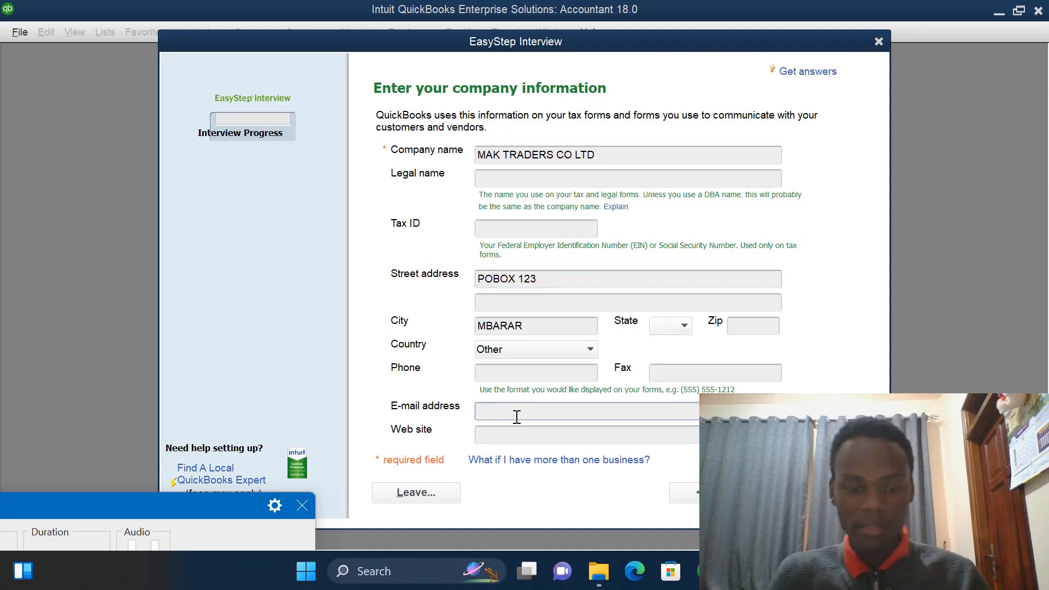
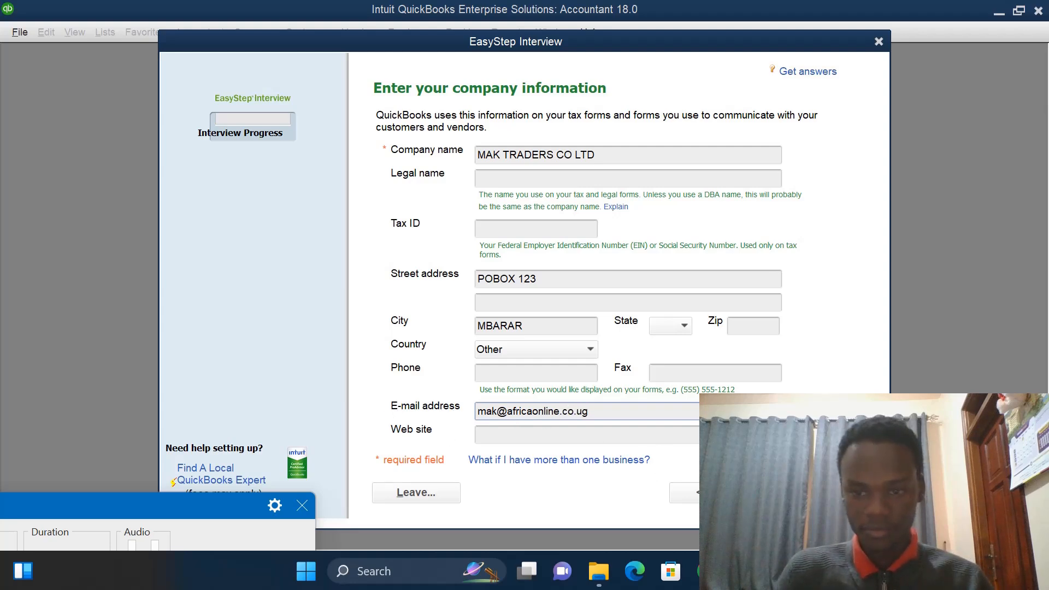
key(Return)
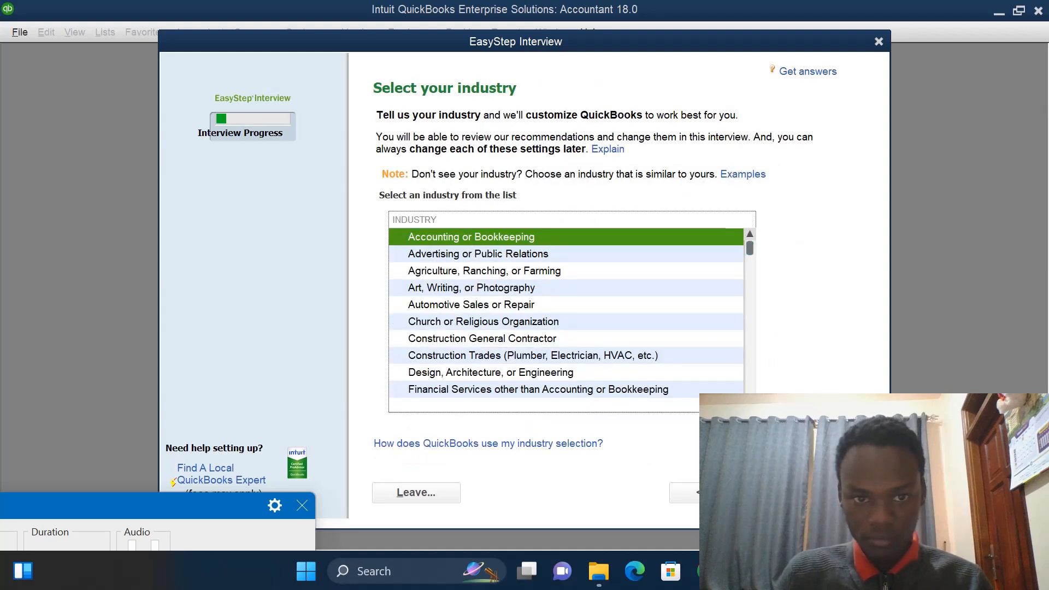
- Select Retail Shop or Online Commerce as the industry and continue
scroll(566, 313, down, 3)
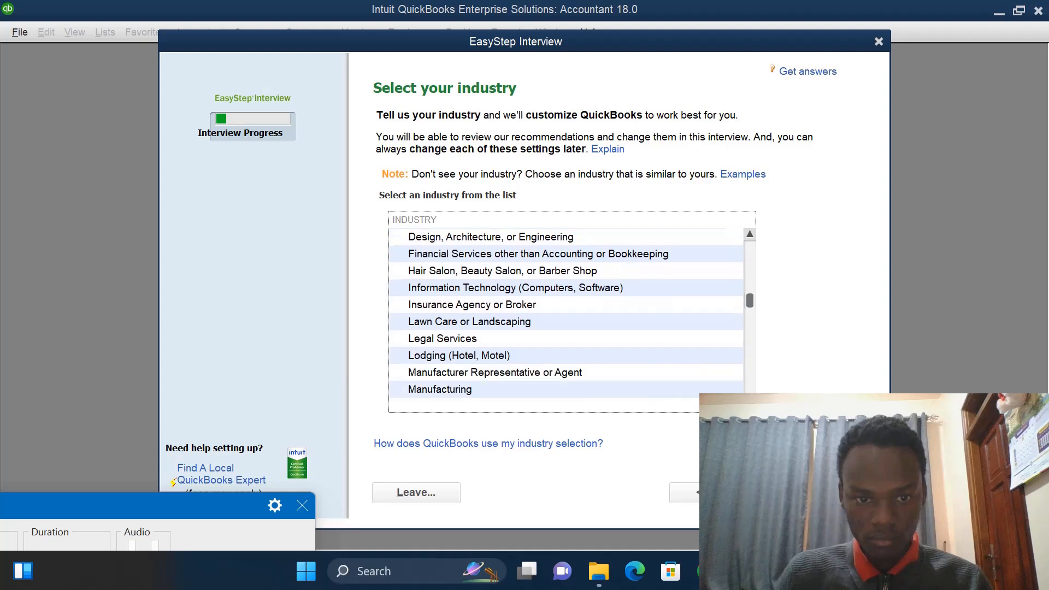
scroll(566, 313, down, 3)
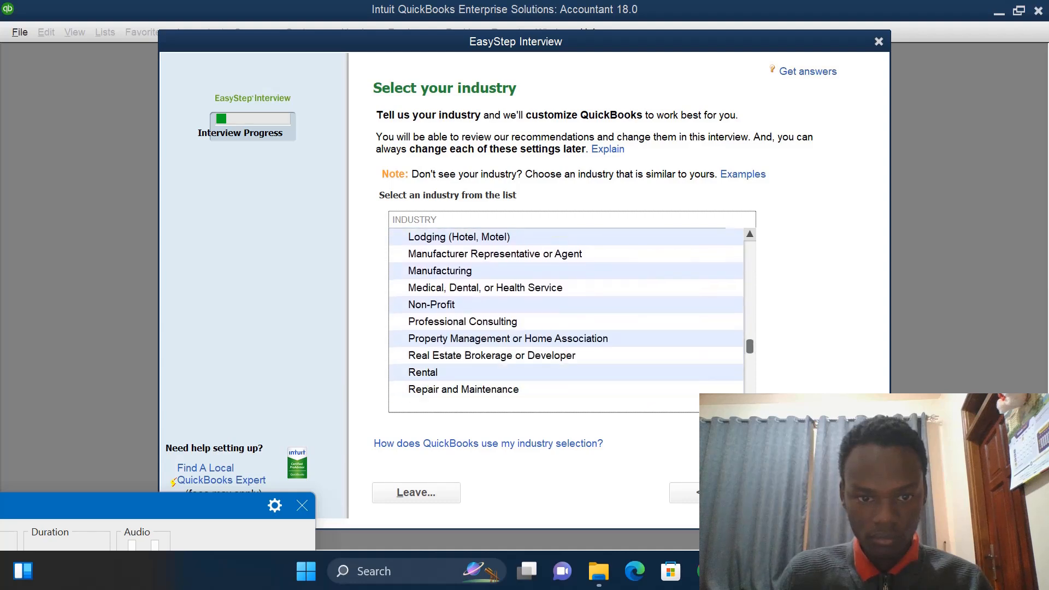
scroll(566, 313, down, 1)
scroll(566, 313, down, 2)
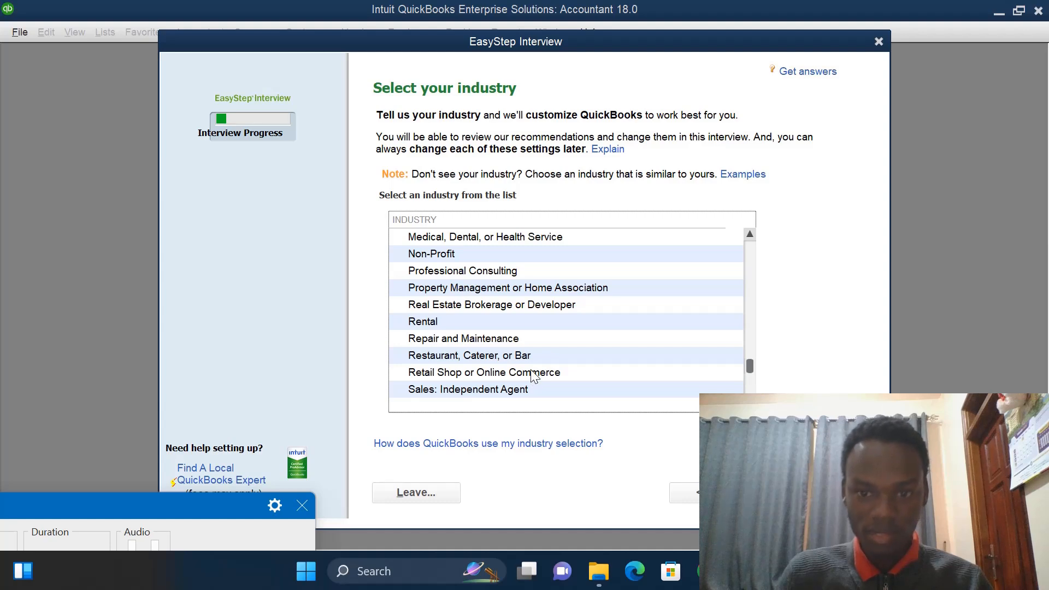
click(531, 374)
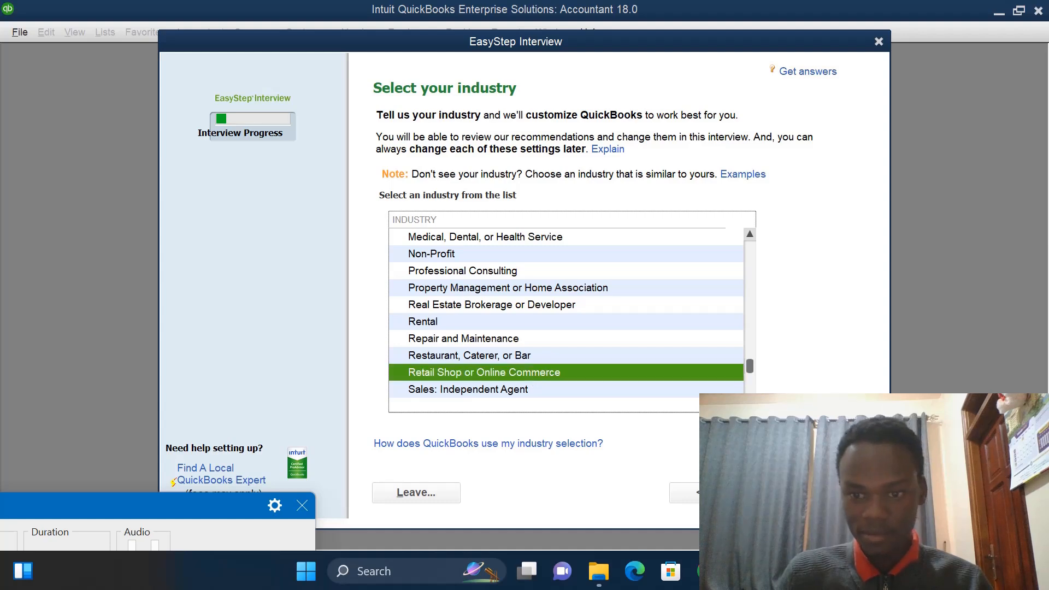
click(809, 492)
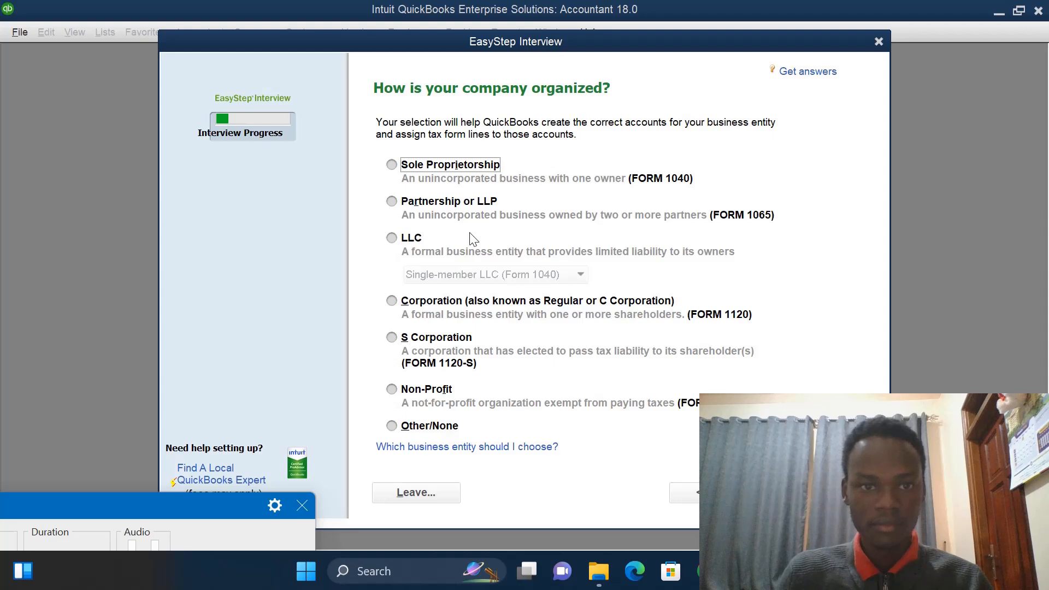
- Choose Sole Proprietorship as the company's organization type and continue
click(392, 165)
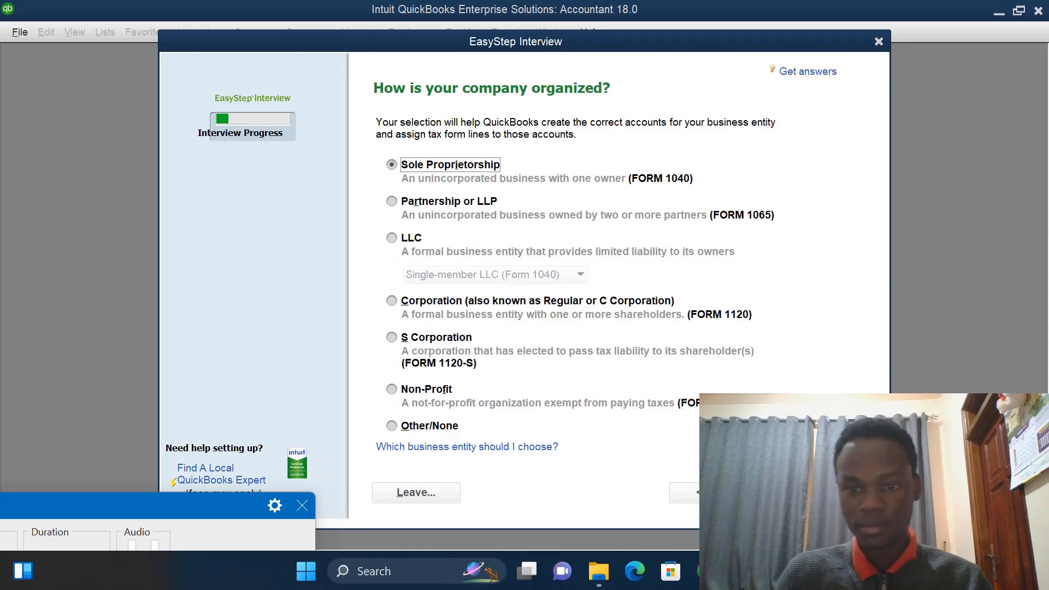
click(808, 492)
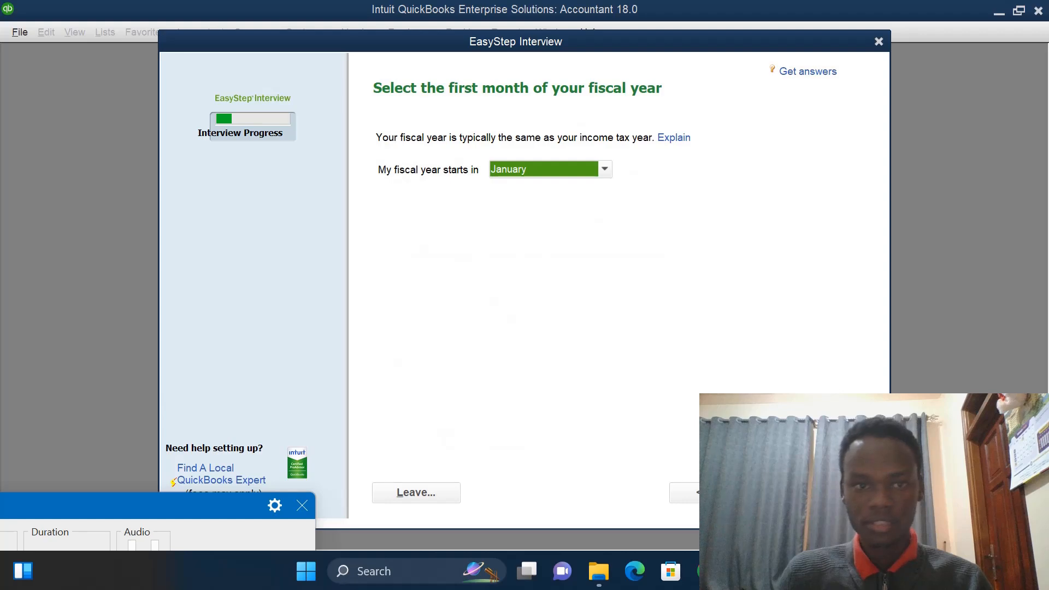
- Keep January as the first fiscal month and skip the optional administrator password
click(808, 492)
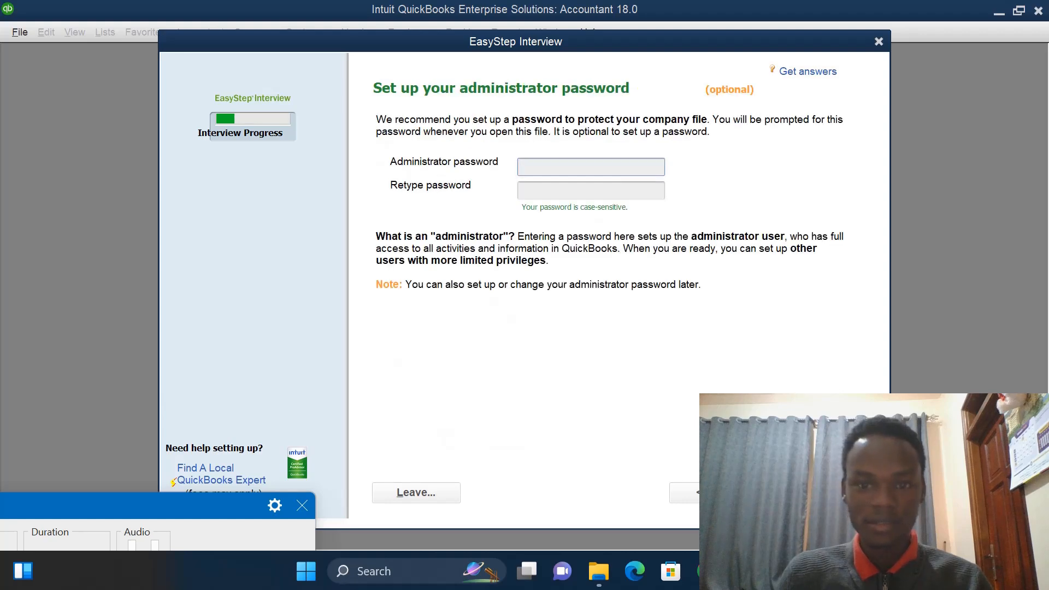
click(808, 492)
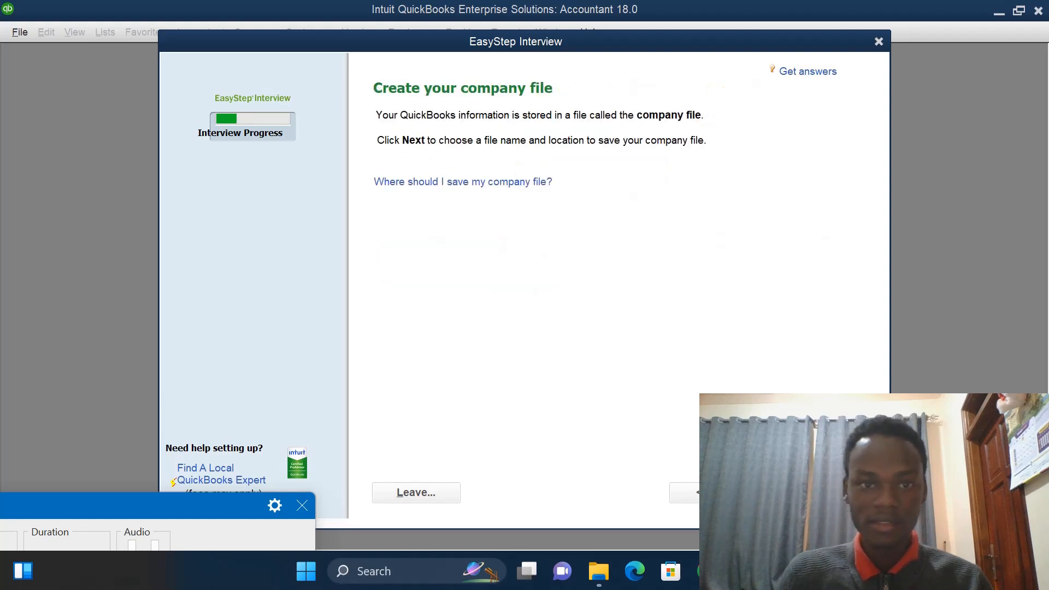
- Save the new company file as MAK TRADERS CO LTD.QBW on the Desktop
click(808, 492)
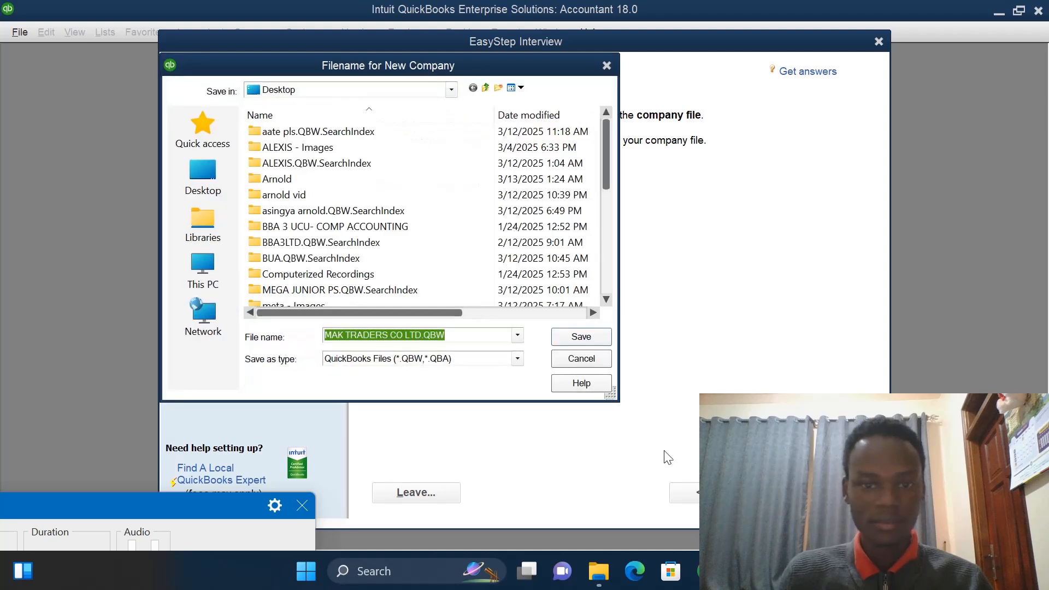
click(592, 337)
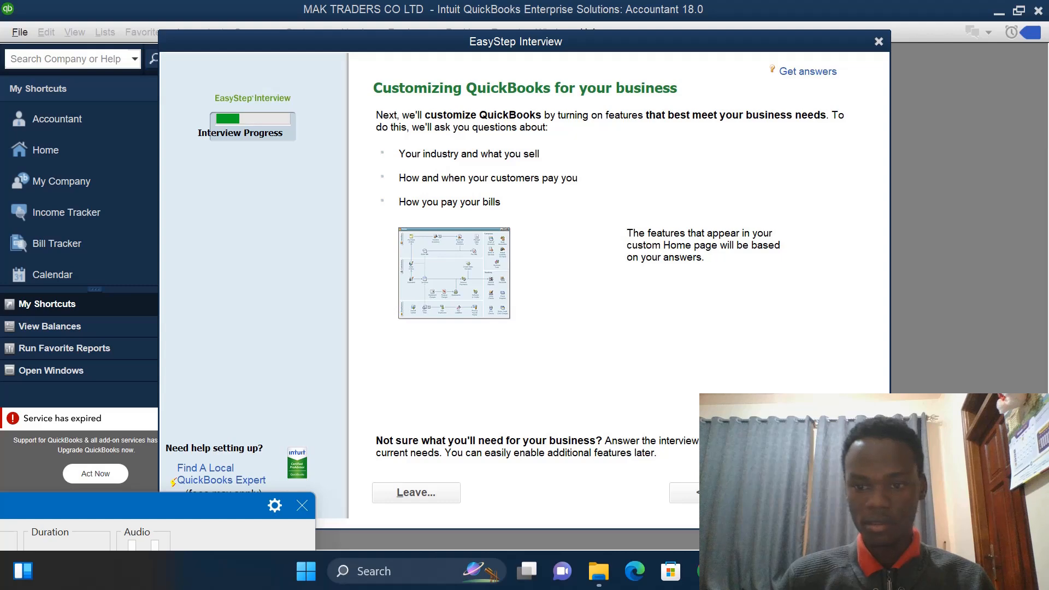
- Answer that the company sells both services and products and records each sale individually
key(Return)
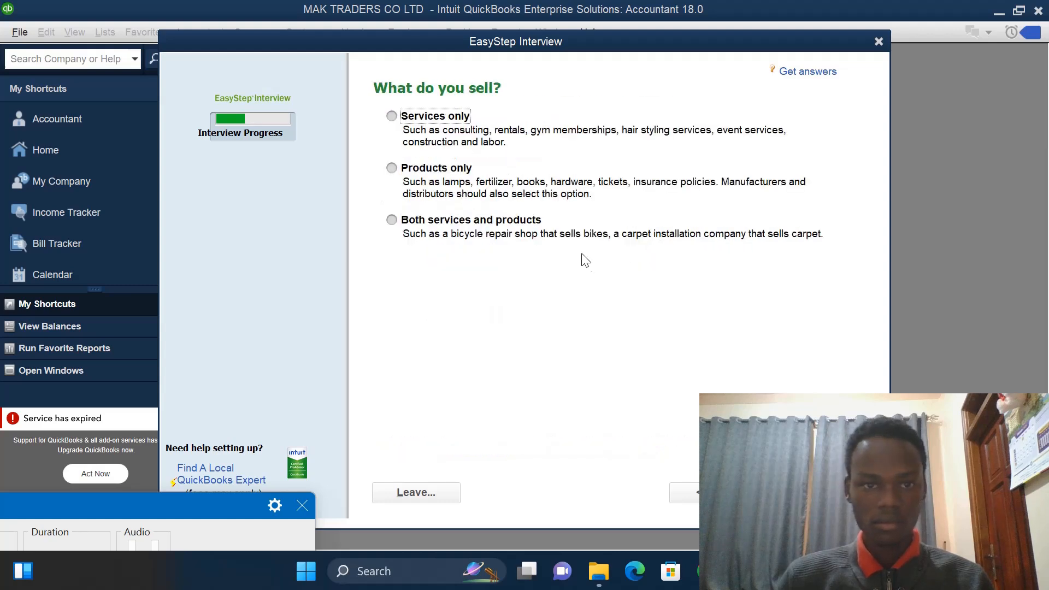
click(392, 220)
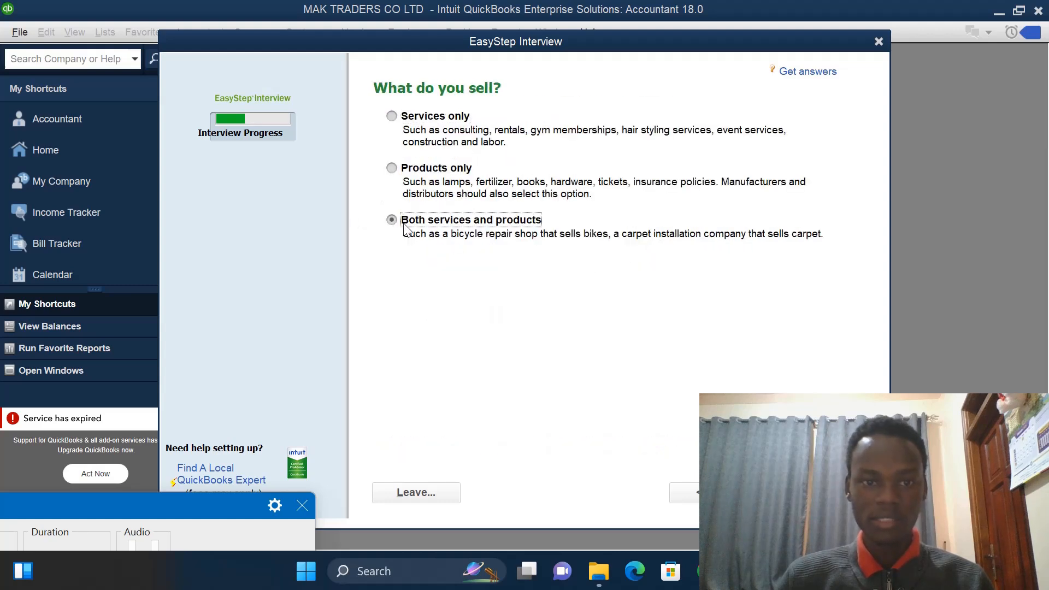
key(Return)
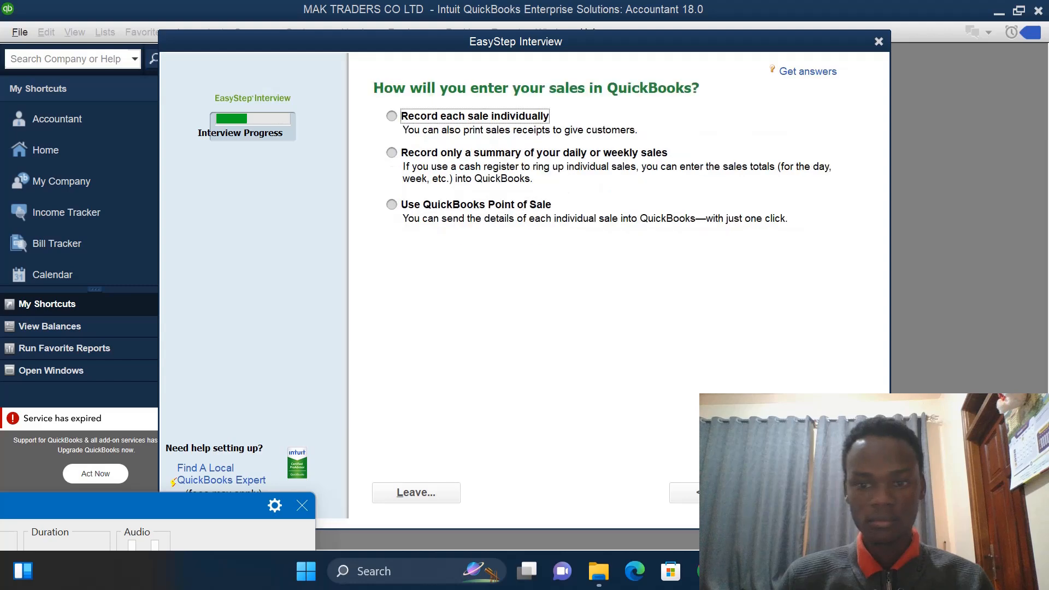
click(391, 116)
key(Return)
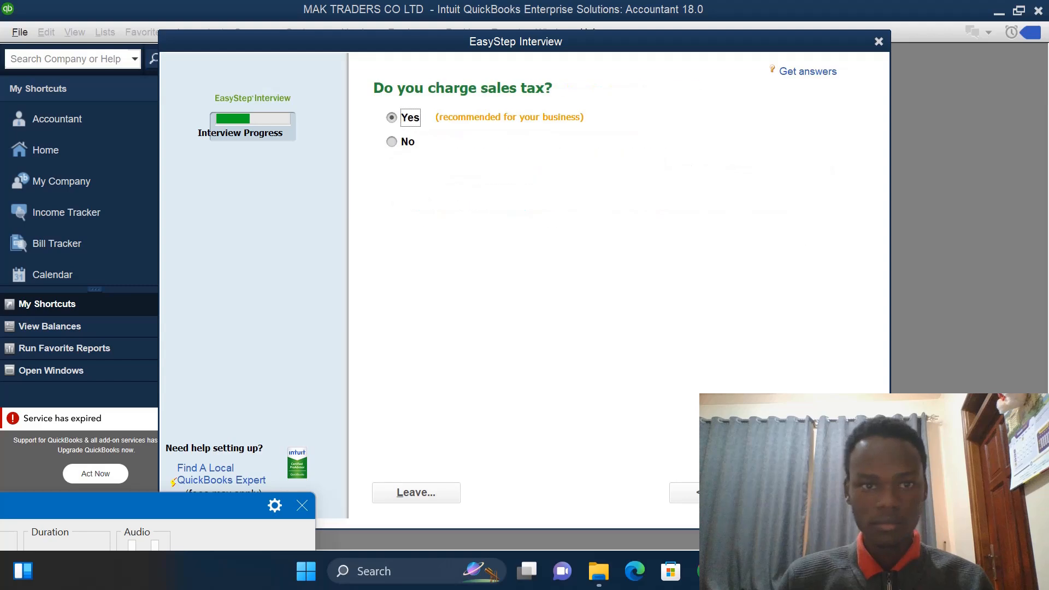
- Accept the preset answers for the sales tax, sales orders, billing statements and progress invoicing questions
click(811, 492)
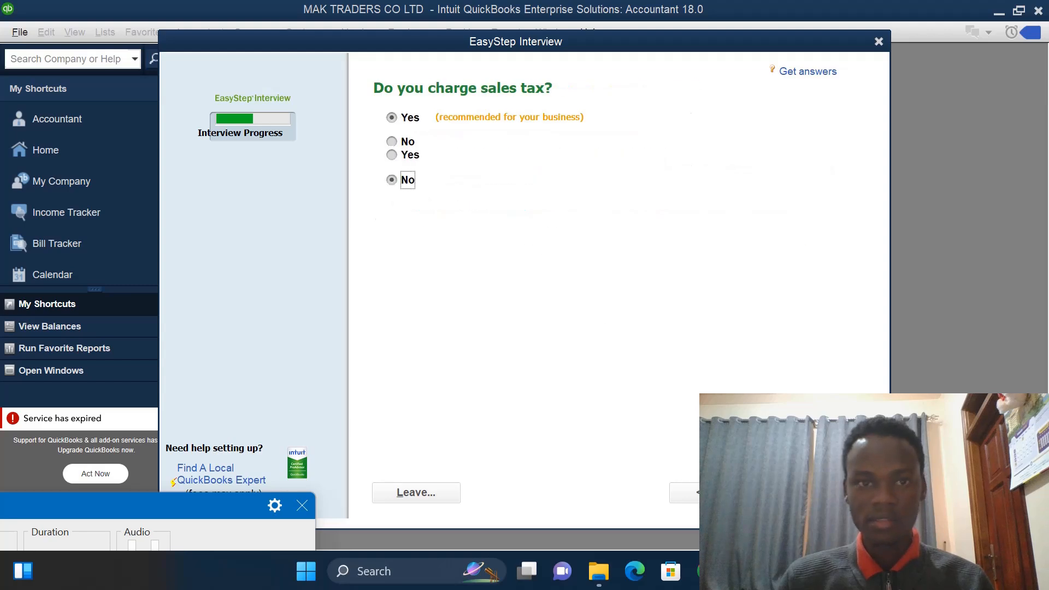
click(811, 492)
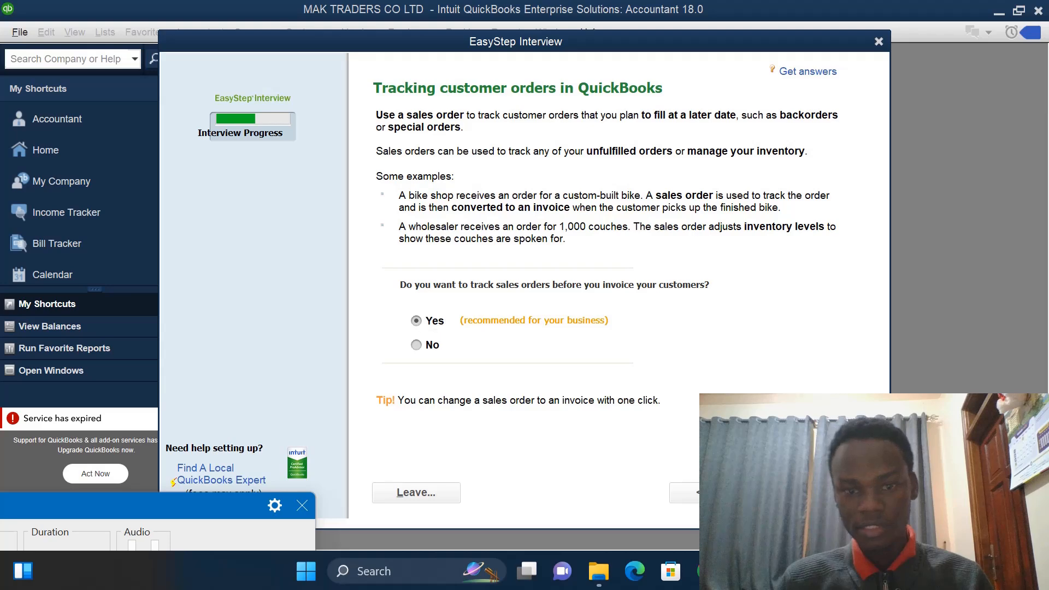
click(811, 492)
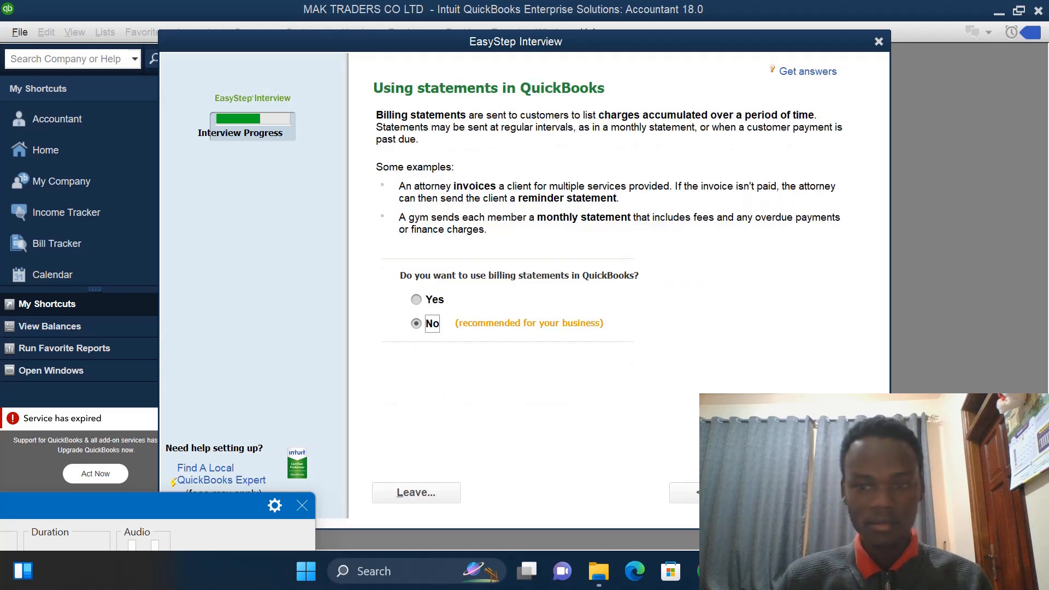
click(811, 492)
click(811, 492)
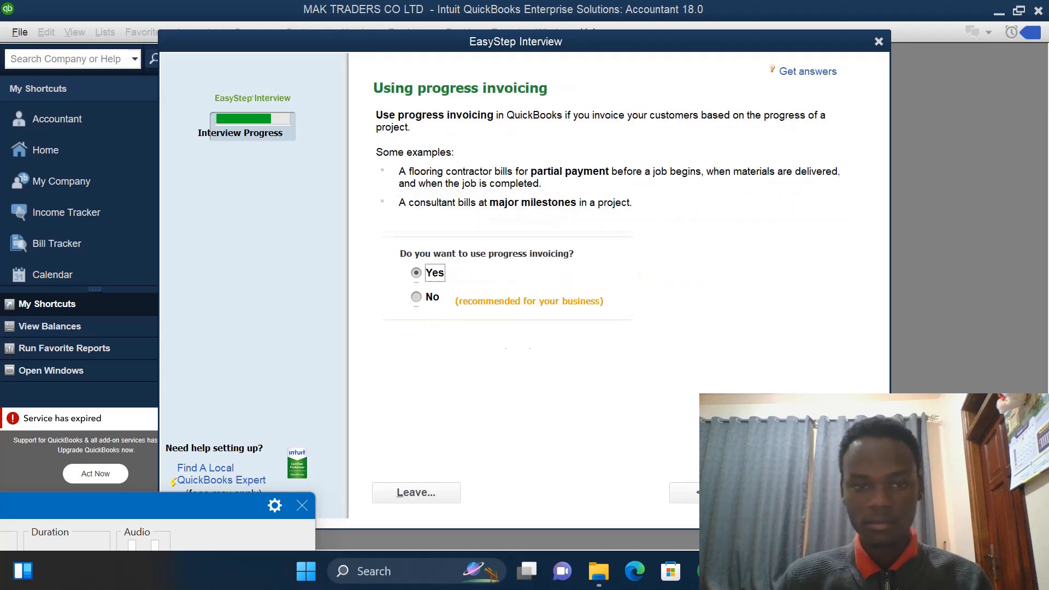
click(811, 492)
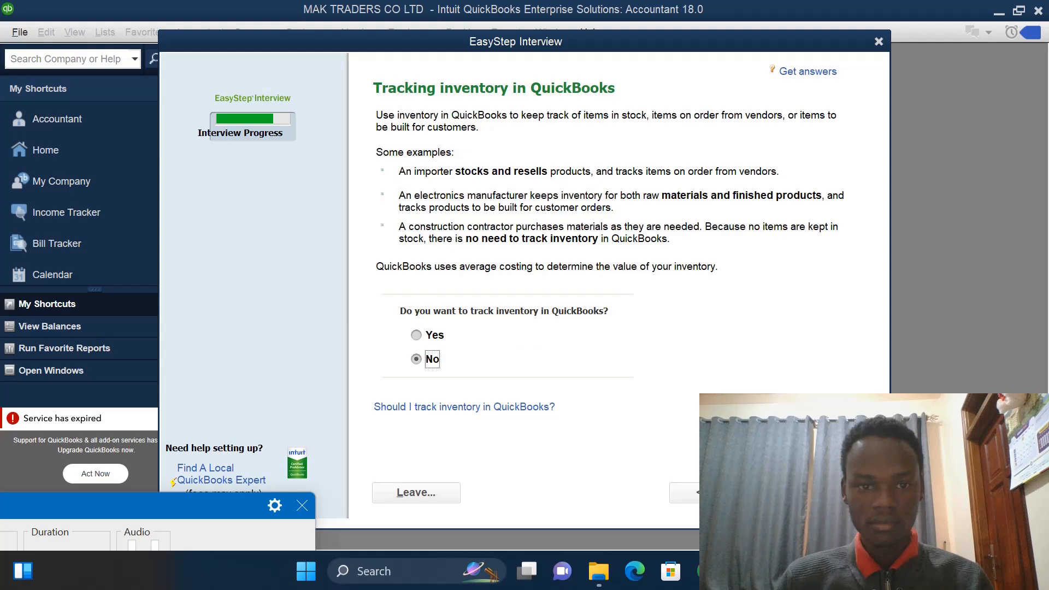
- Turn on inventory tracking and keep time tracking off
click(419, 338)
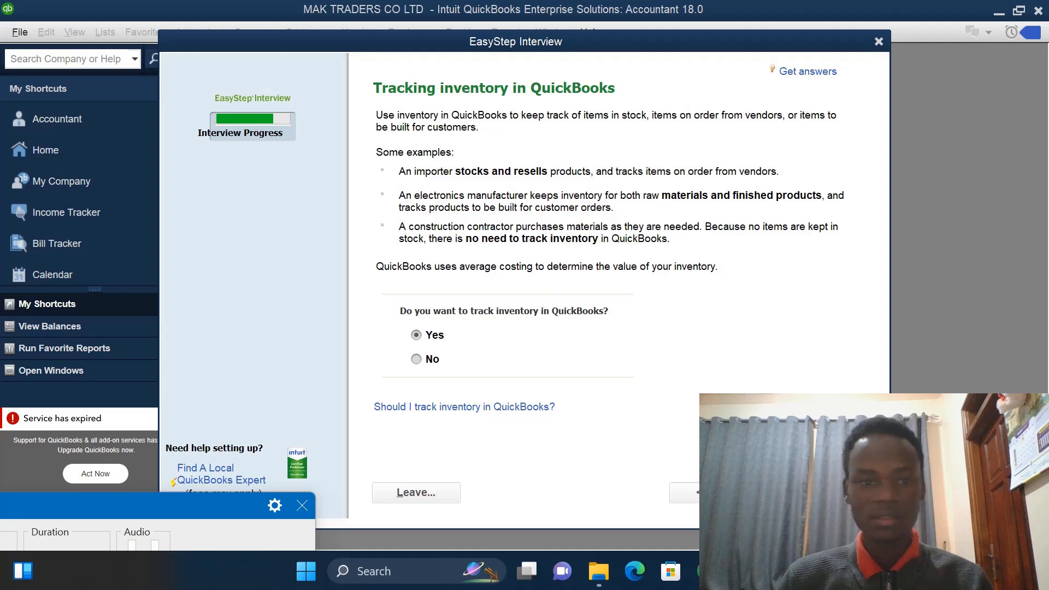
click(806, 493)
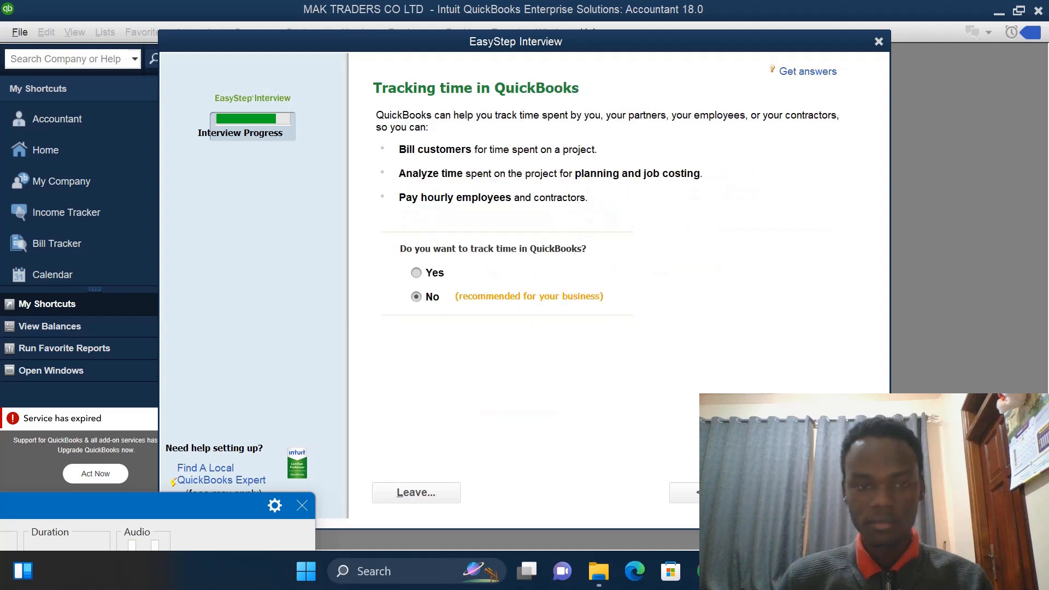
click(806, 493)
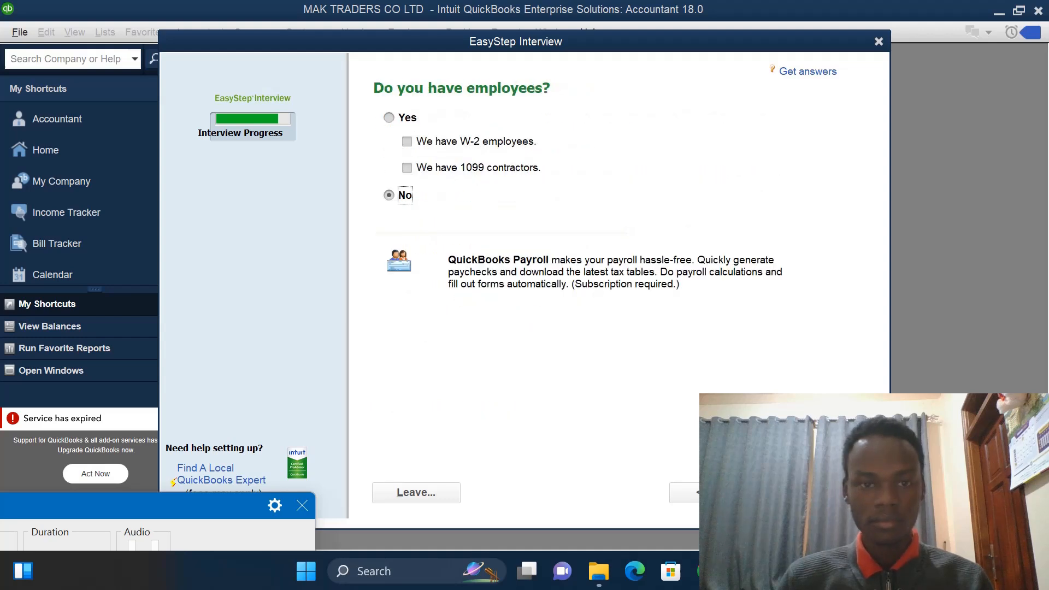
- Indicate the company has W-2 employees and continue to the chart of accounts setup
click(389, 118)
click(407, 142)
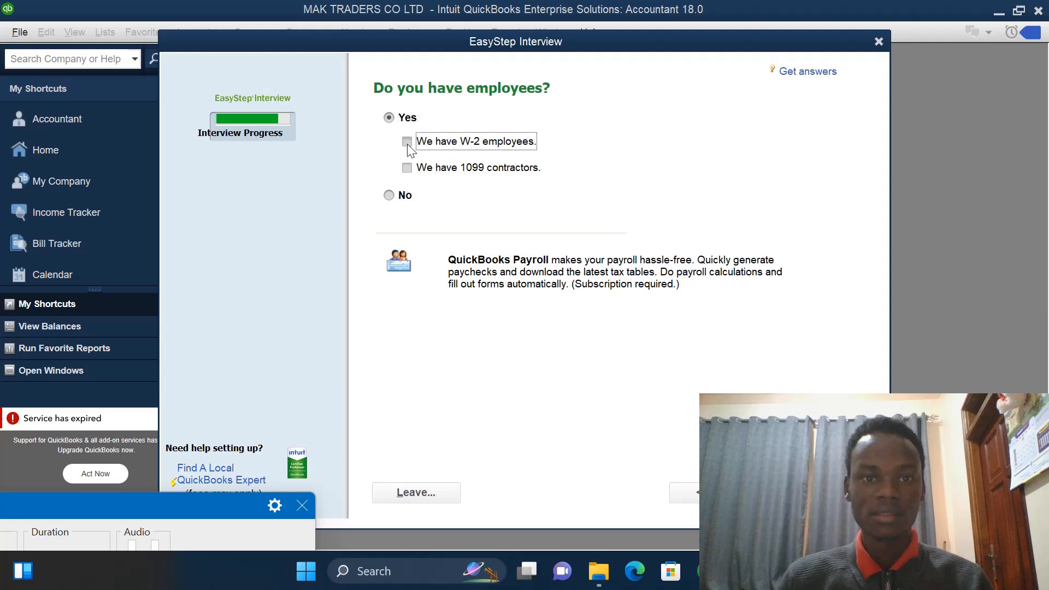
click(806, 493)
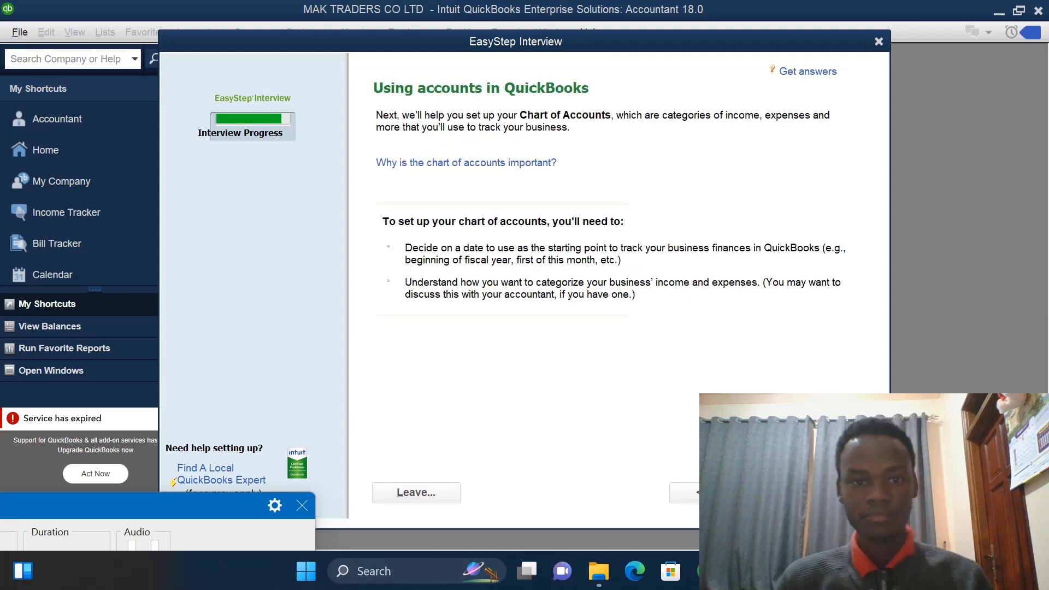
click(806, 492)
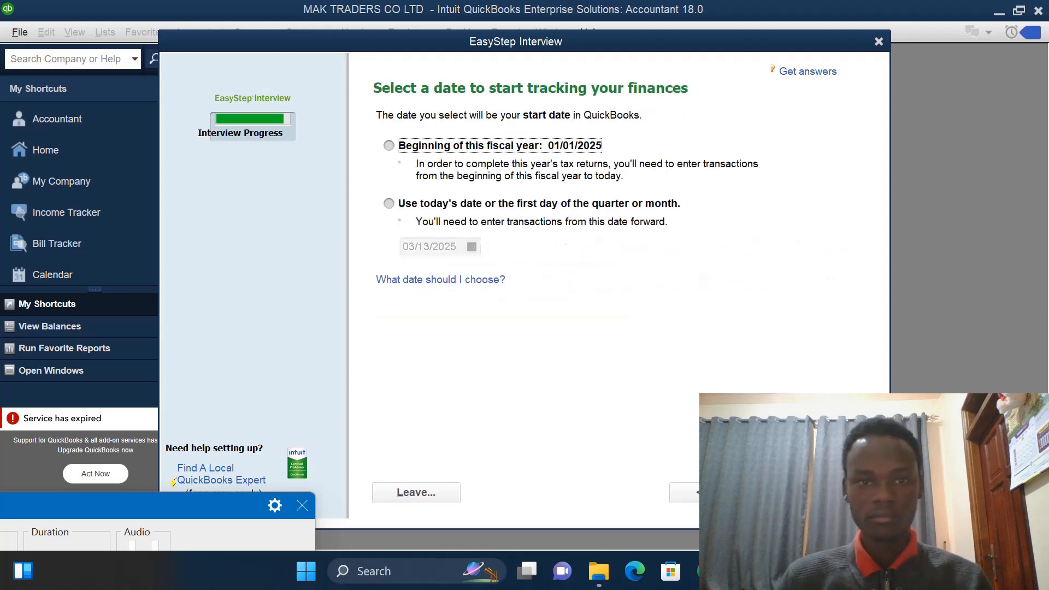
- Set the finance tracking start date to 01/01/2023 using the custom date option and continue
click(389, 204)
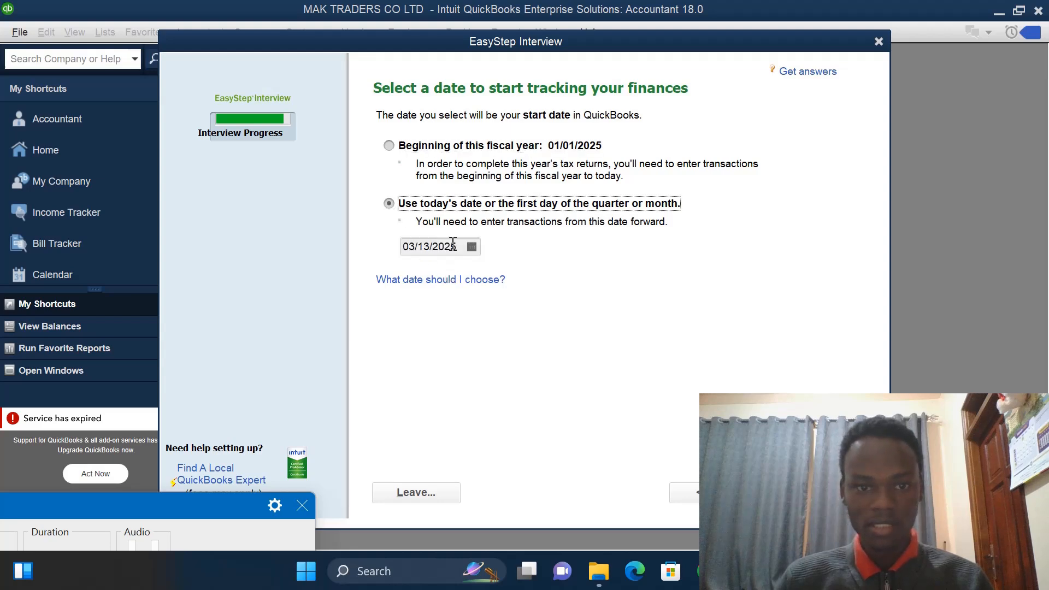
click(456, 249)
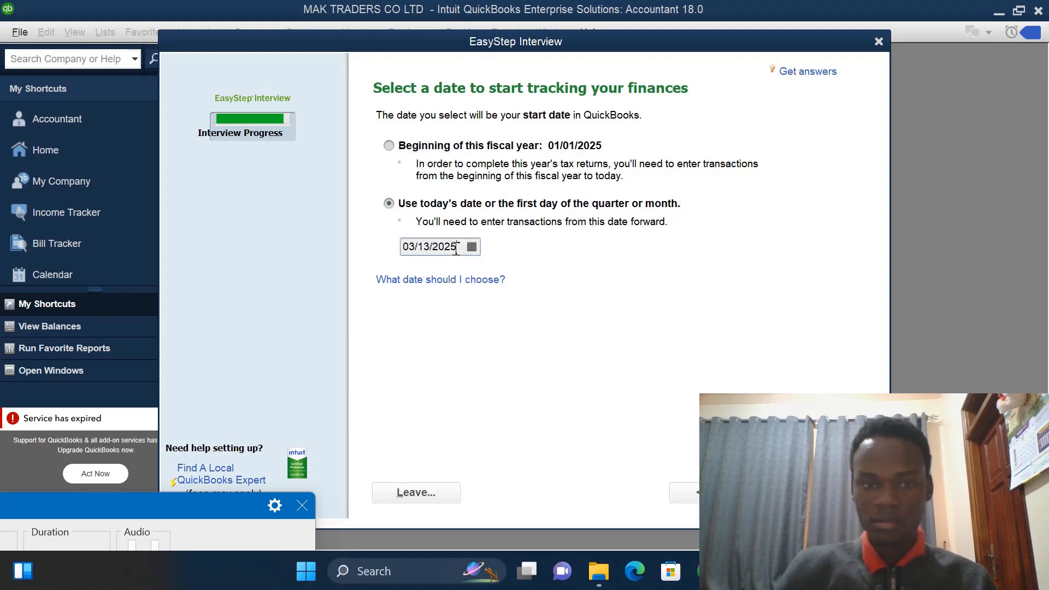
key(BackSpace)
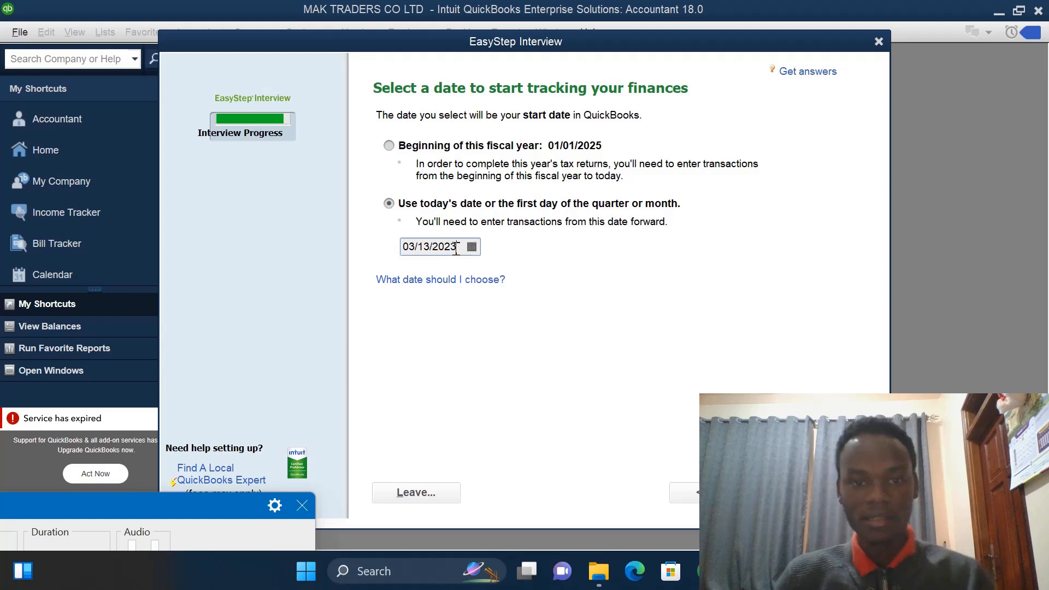
text(3)
click(472, 249)
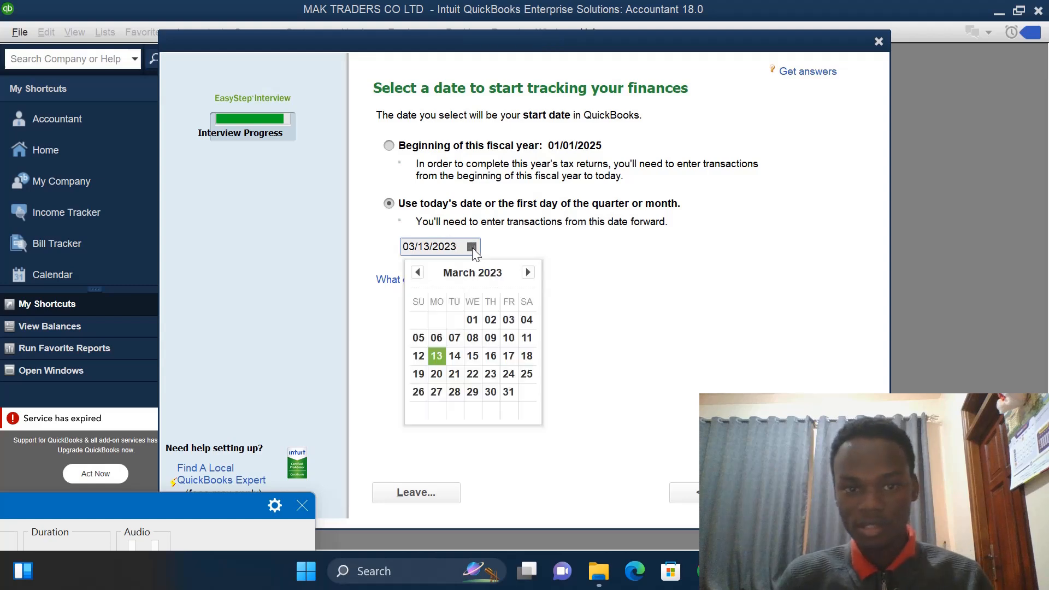
click(416, 271)
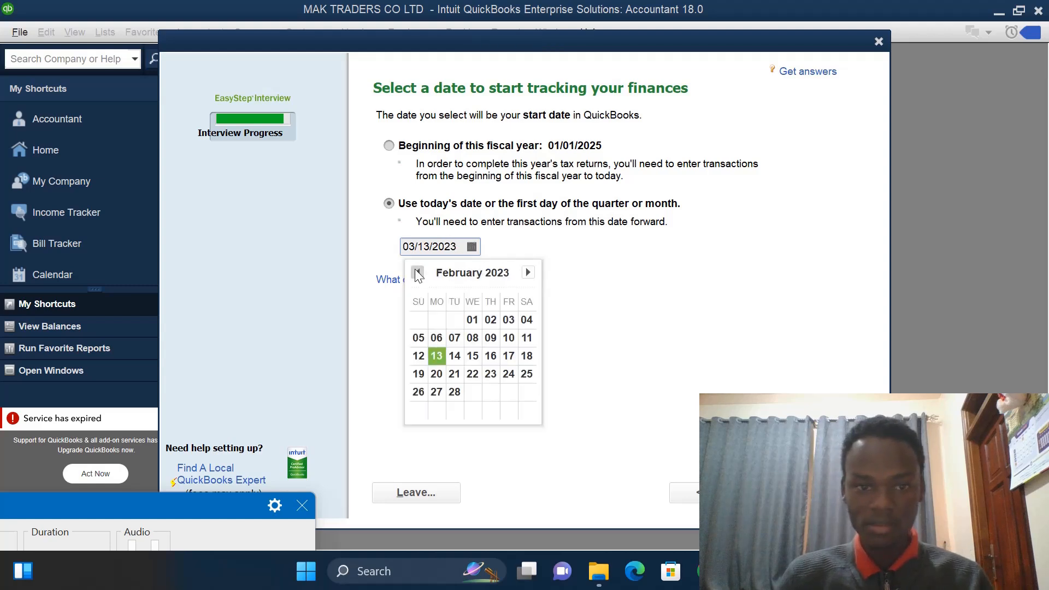
click(416, 271)
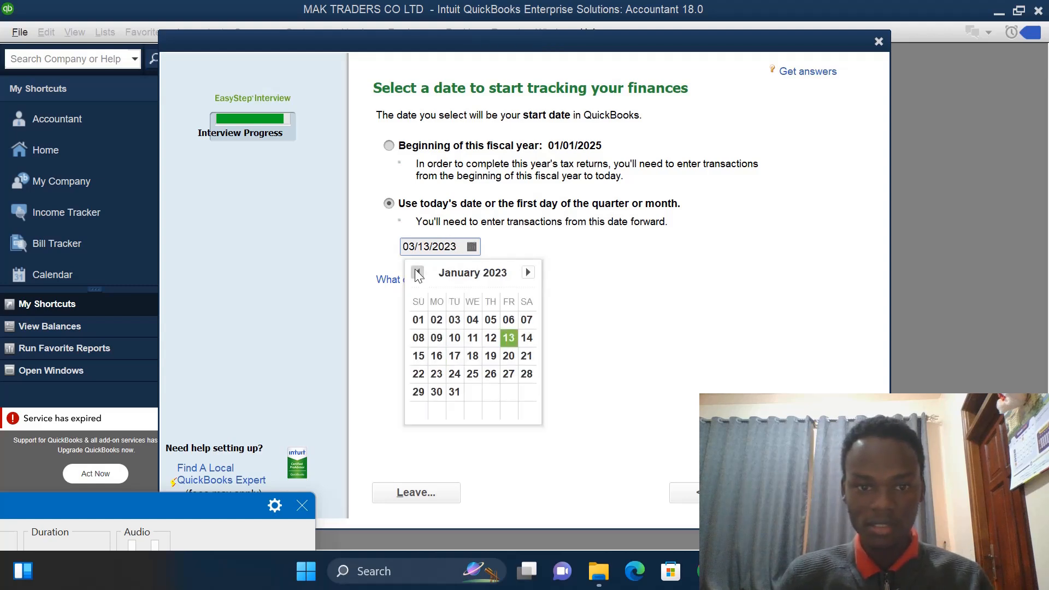
click(418, 321)
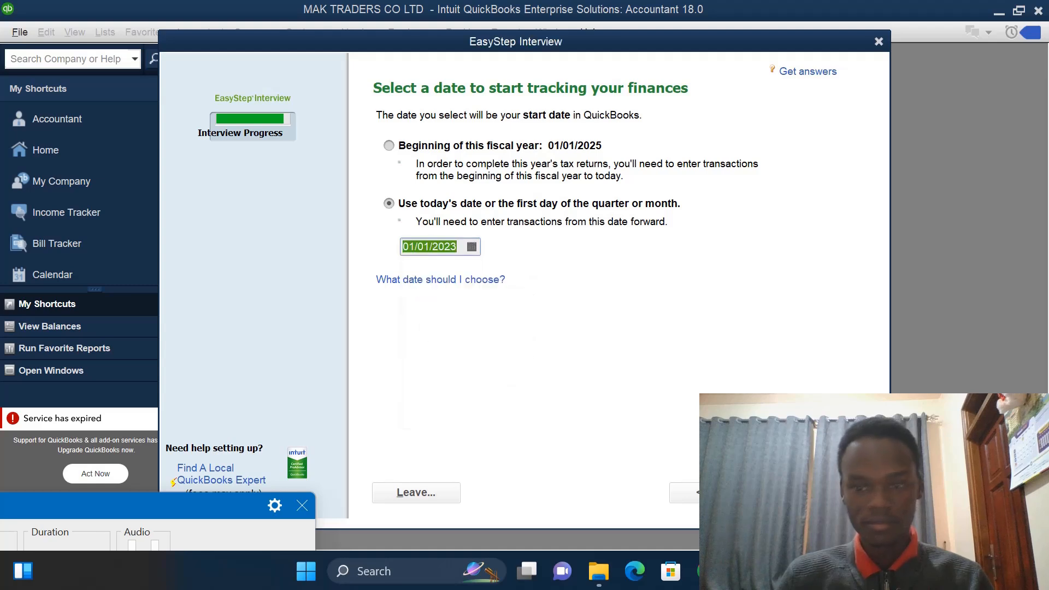
click(809, 492)
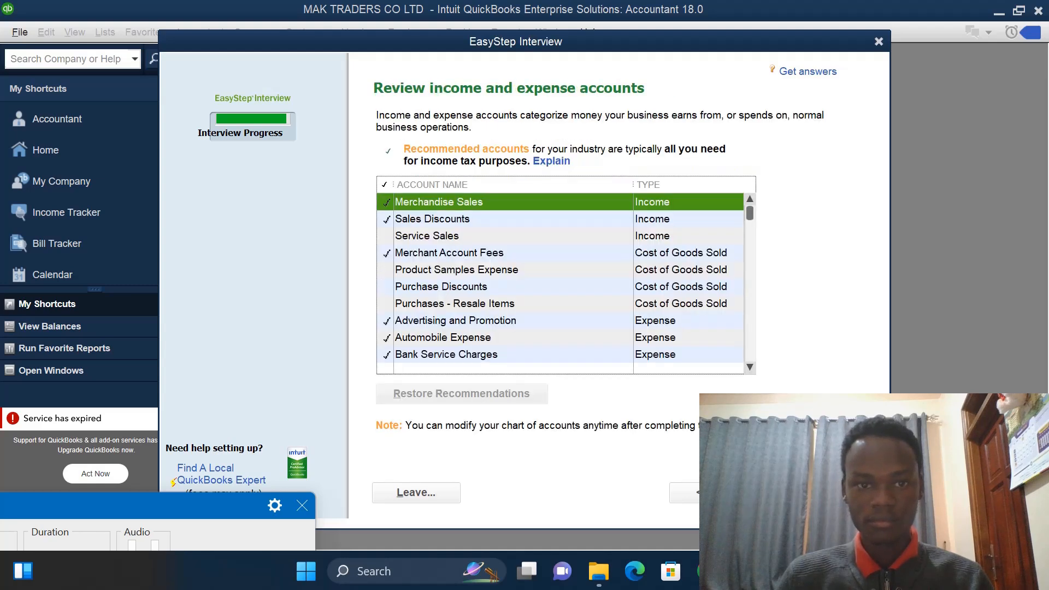
- Accept the recommended income and expense accounts and finish the EasyStep Interview
click(810, 493)
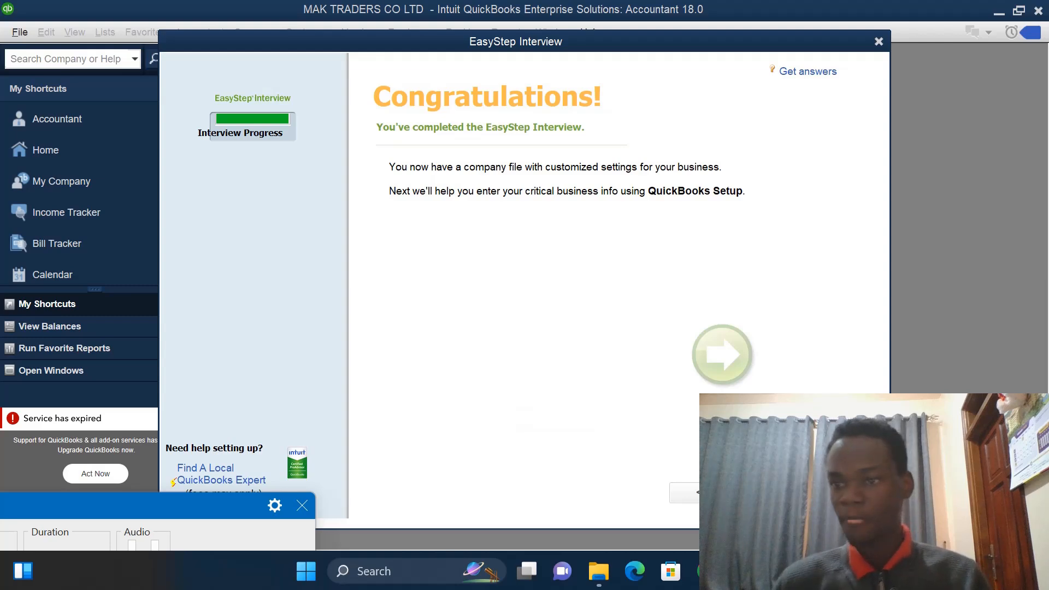
click(809, 492)
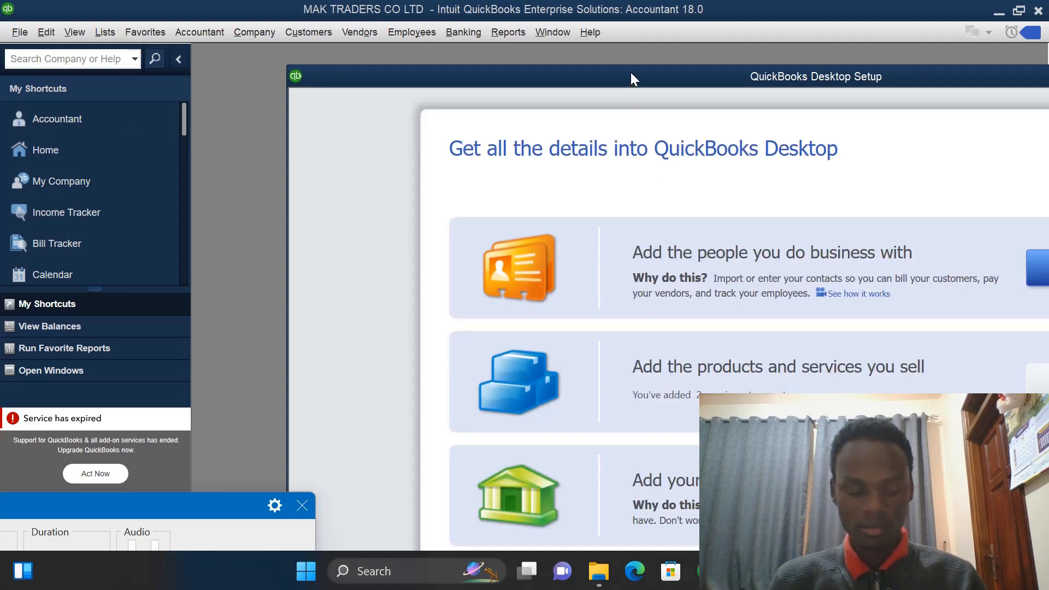
- Leave the QuickBooks Desktop Setup and close the Accountant Center and New Feature Tour windows
drag(630, 72, 483, 21)
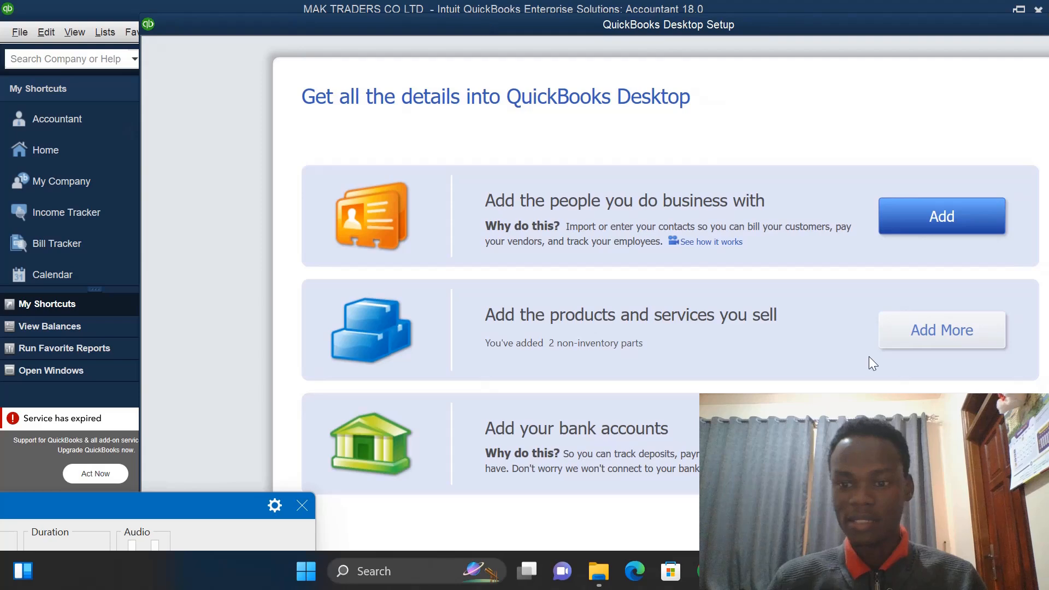
click(942, 527)
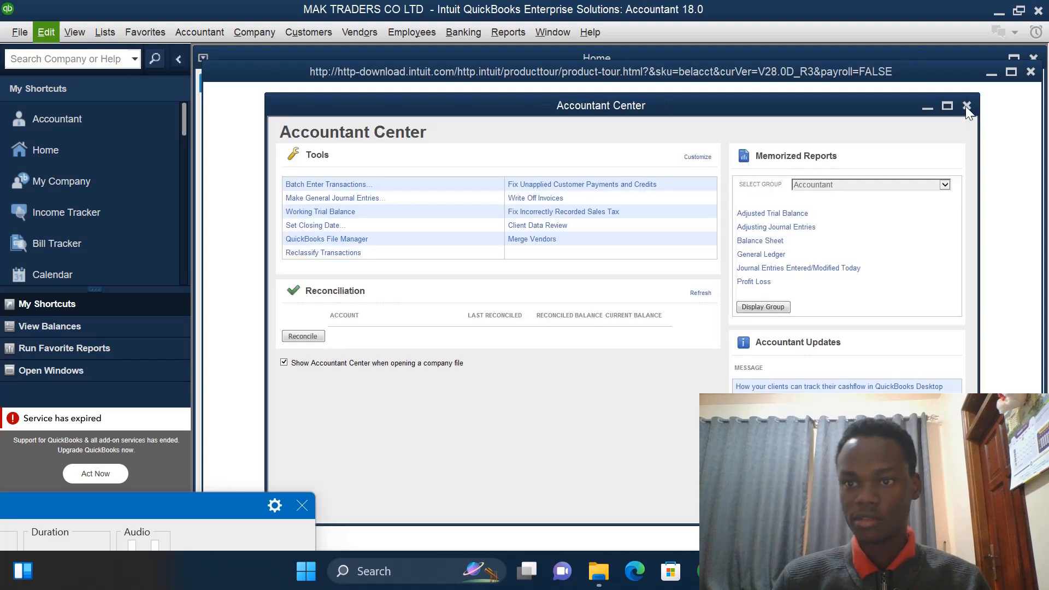
click(965, 106)
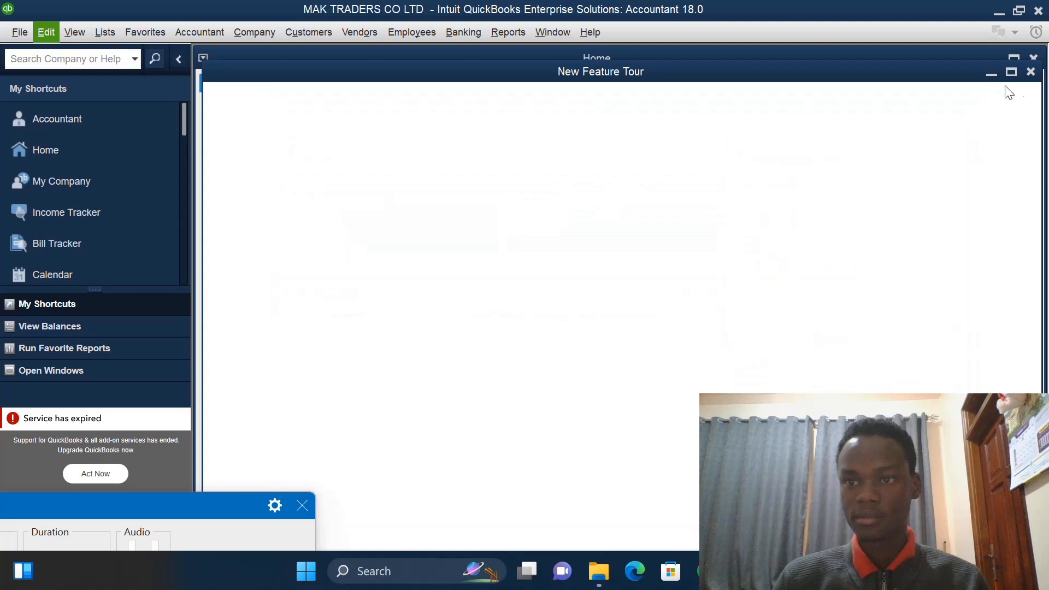
click(1032, 73)
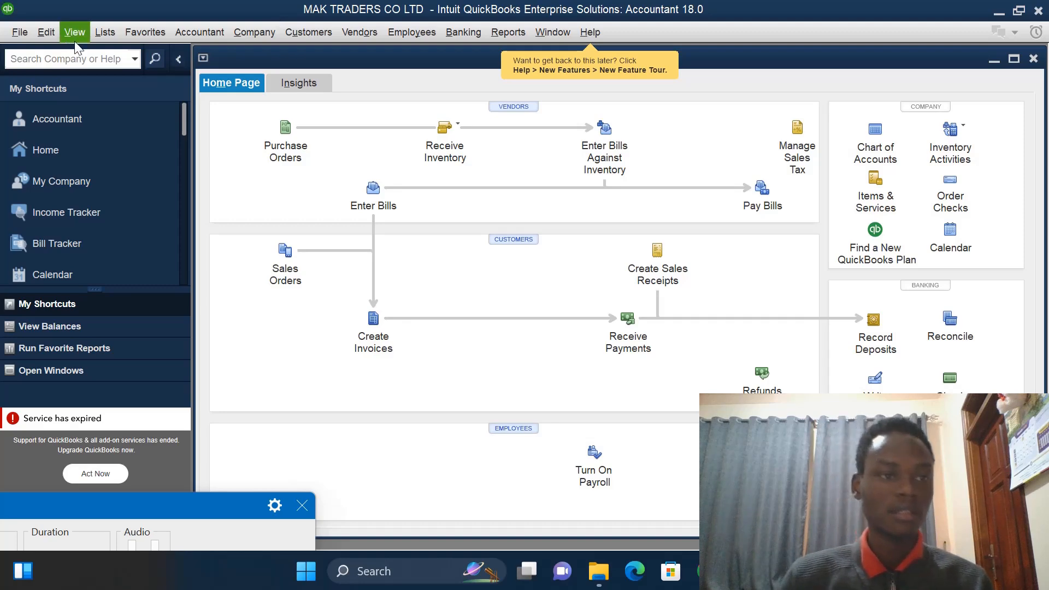
- Open the company preferences for Multiple Currencies and turn on tracking of more than one currency
click(48, 34)
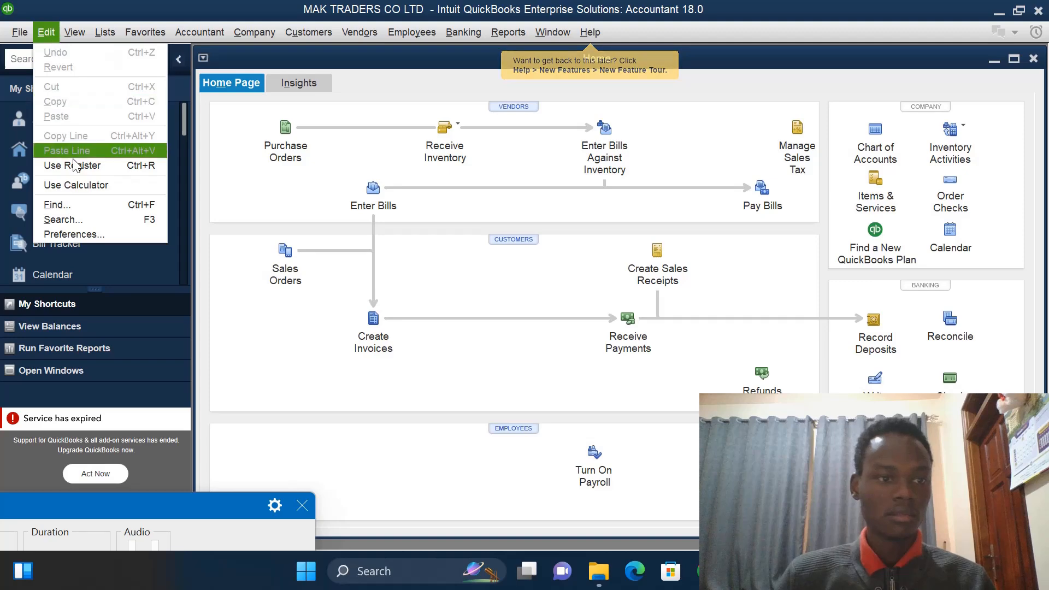
click(83, 234)
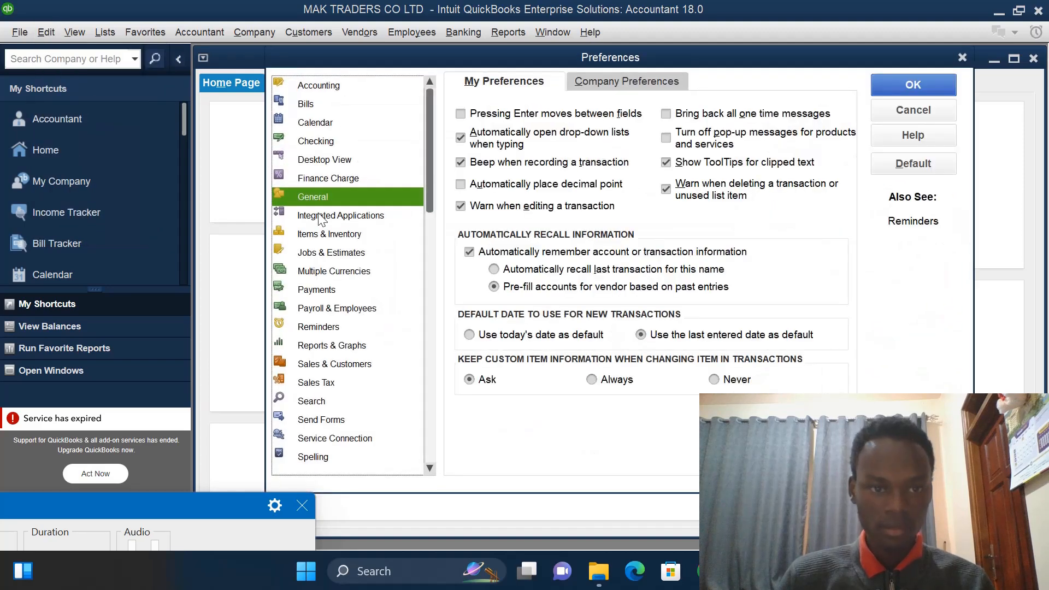
click(335, 271)
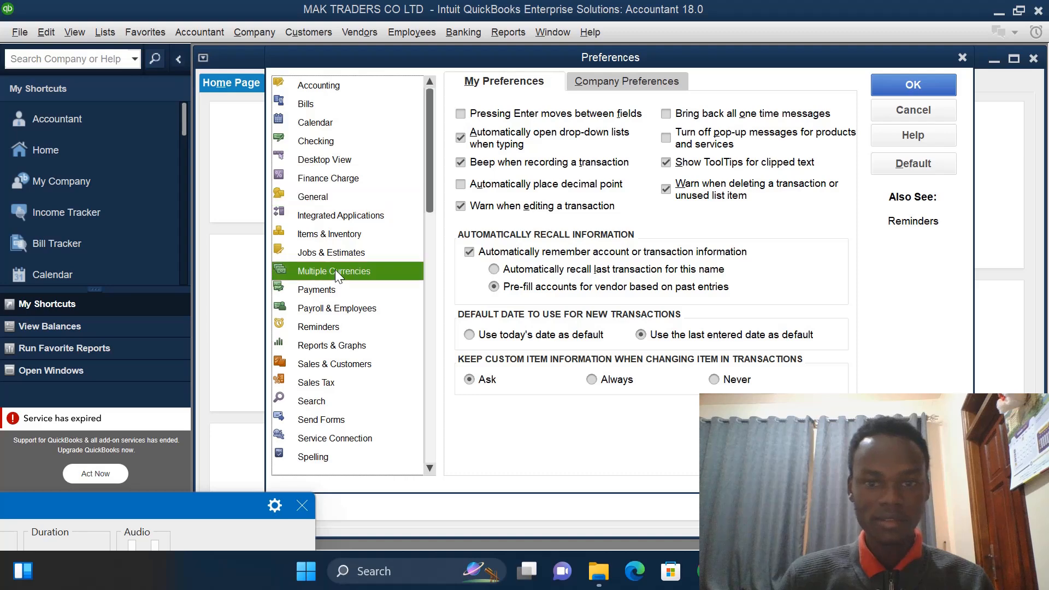
click(604, 81)
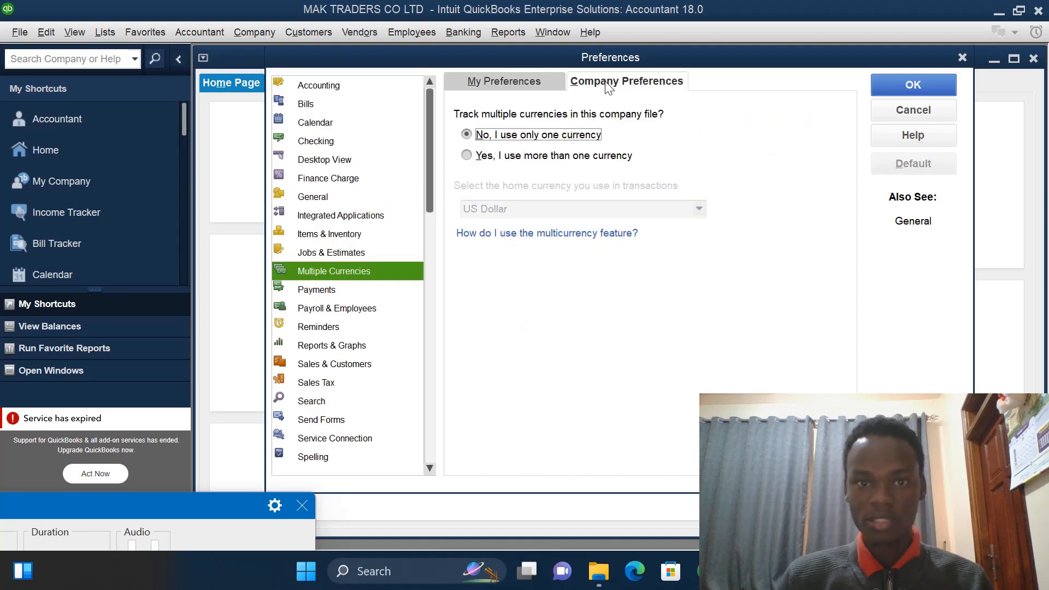
click(479, 156)
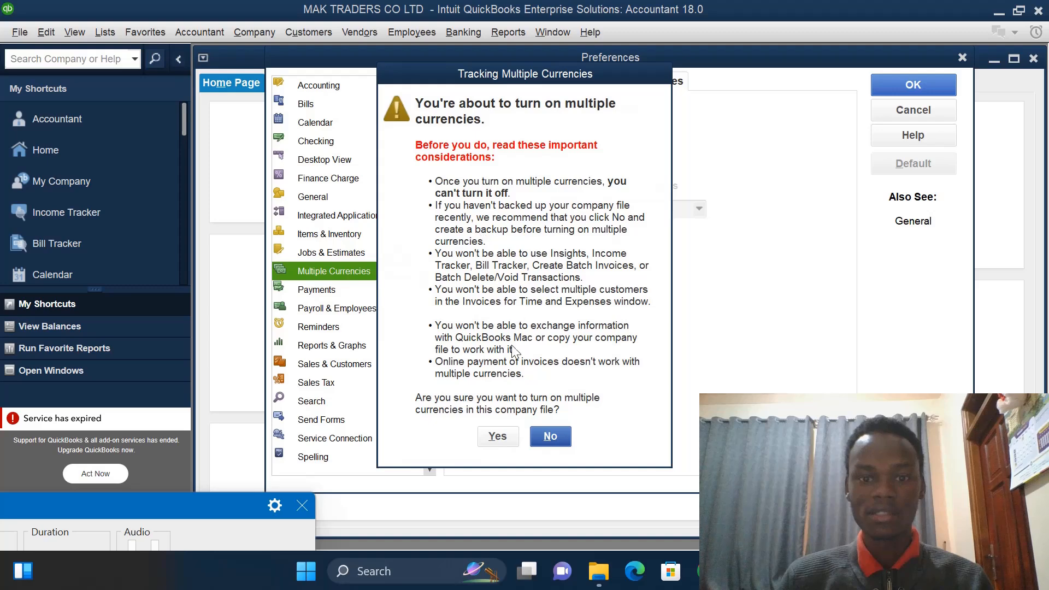
click(498, 436)
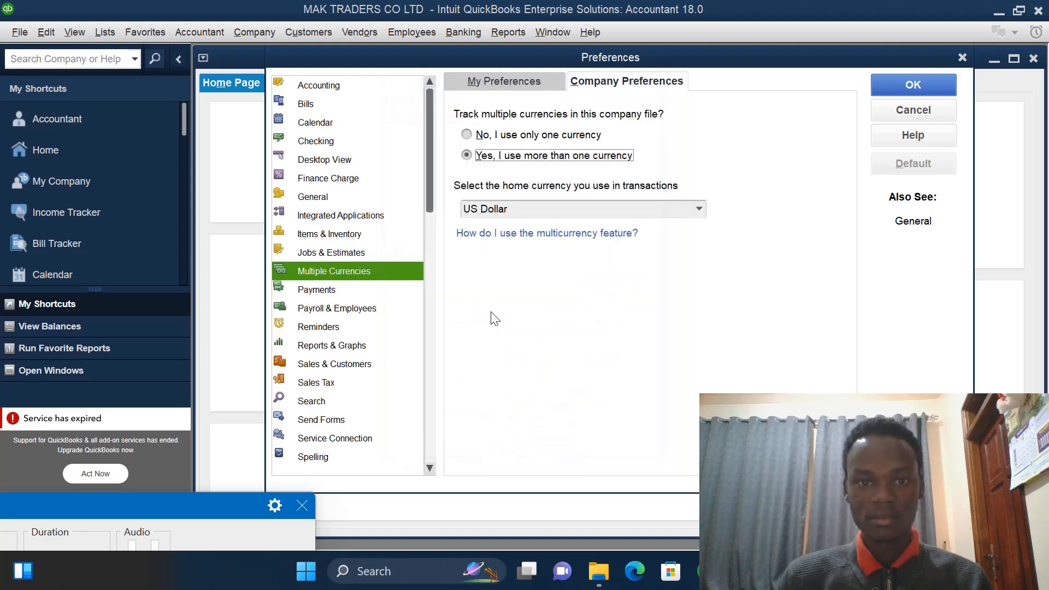
- Set the home currency to Ugandan Shilling, activating it, and save the preferences so the company file reopens
click(699, 210)
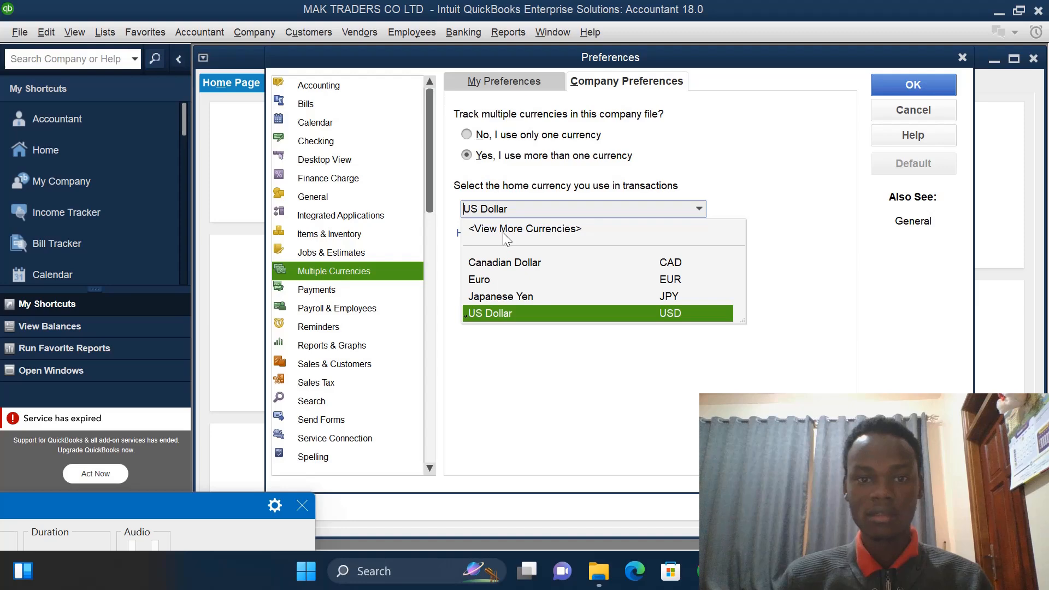
click(503, 230)
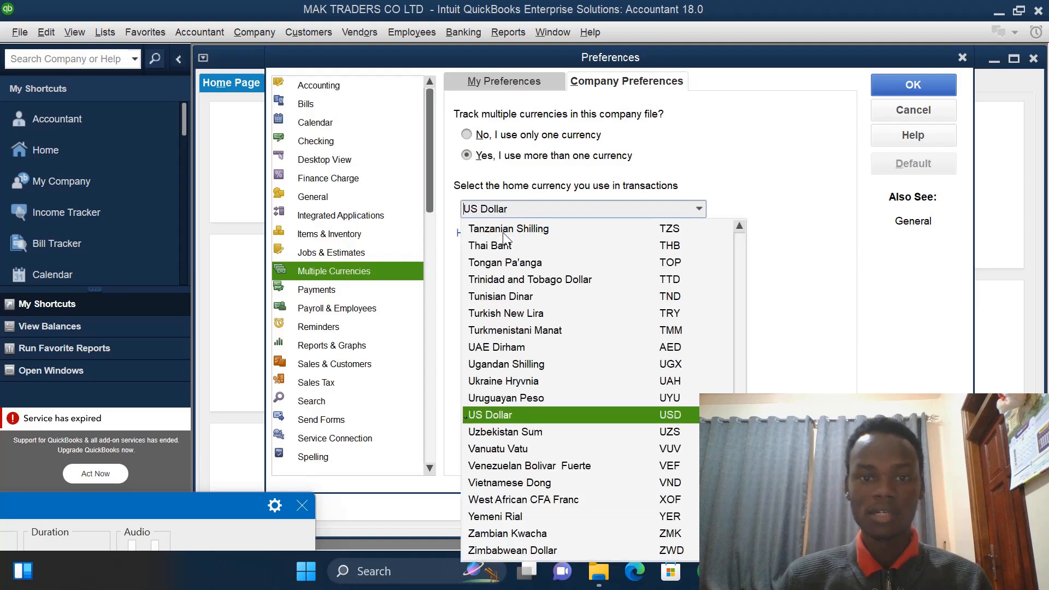
click(504, 364)
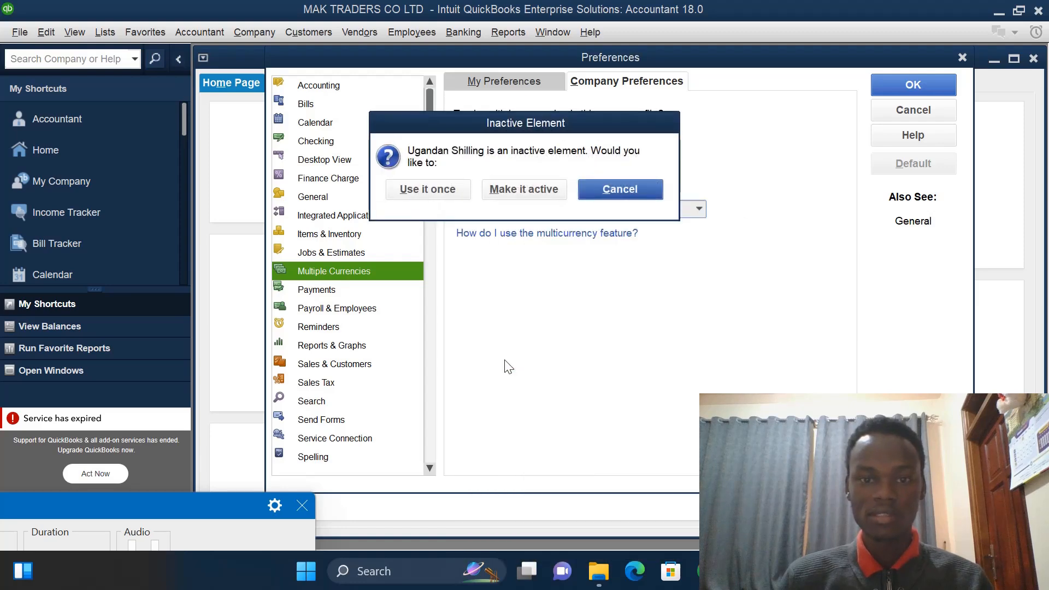
click(513, 189)
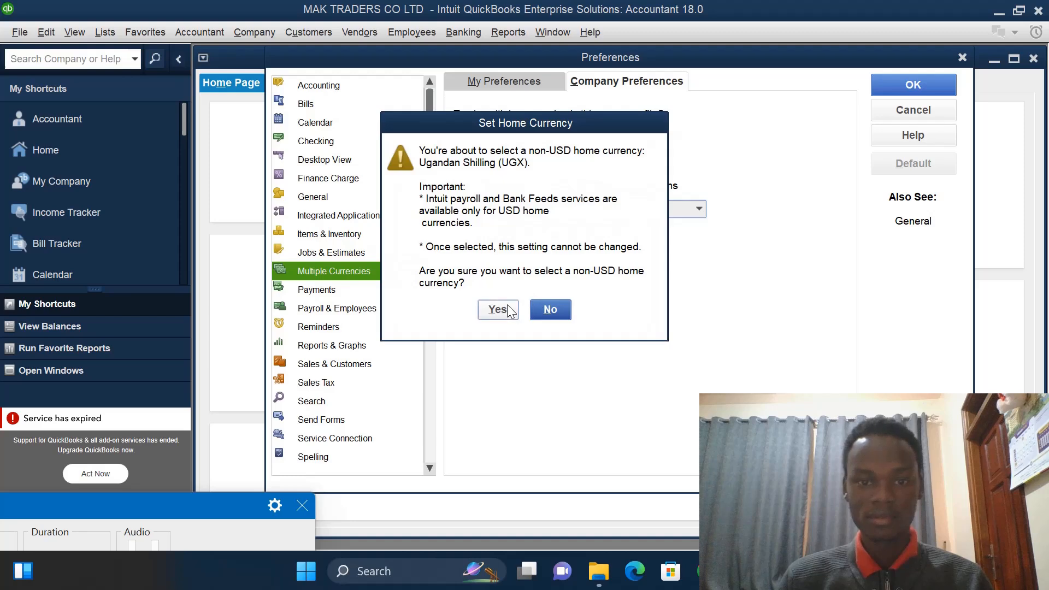
click(497, 309)
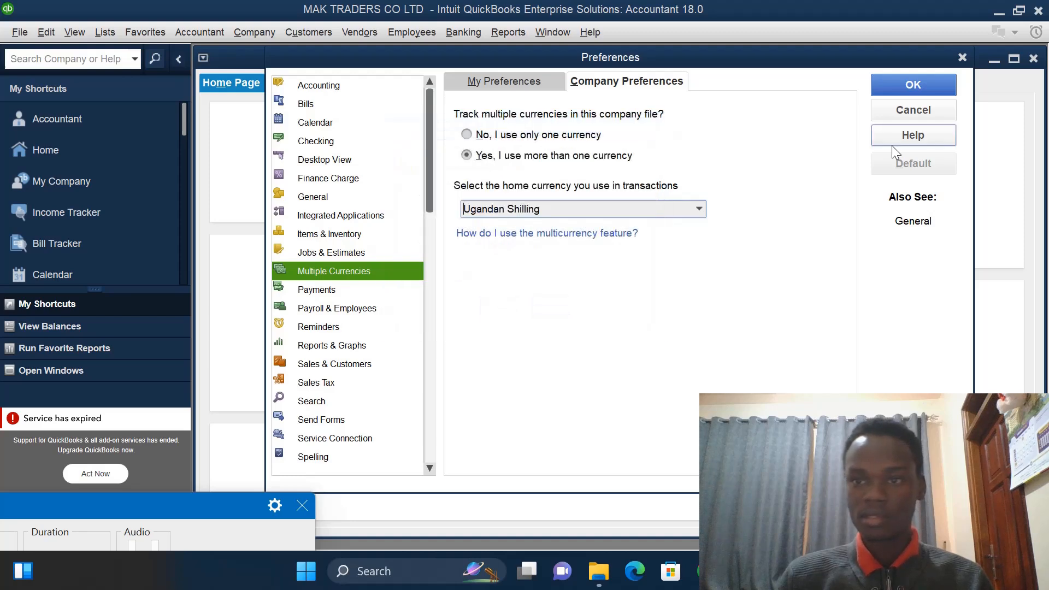
click(899, 85)
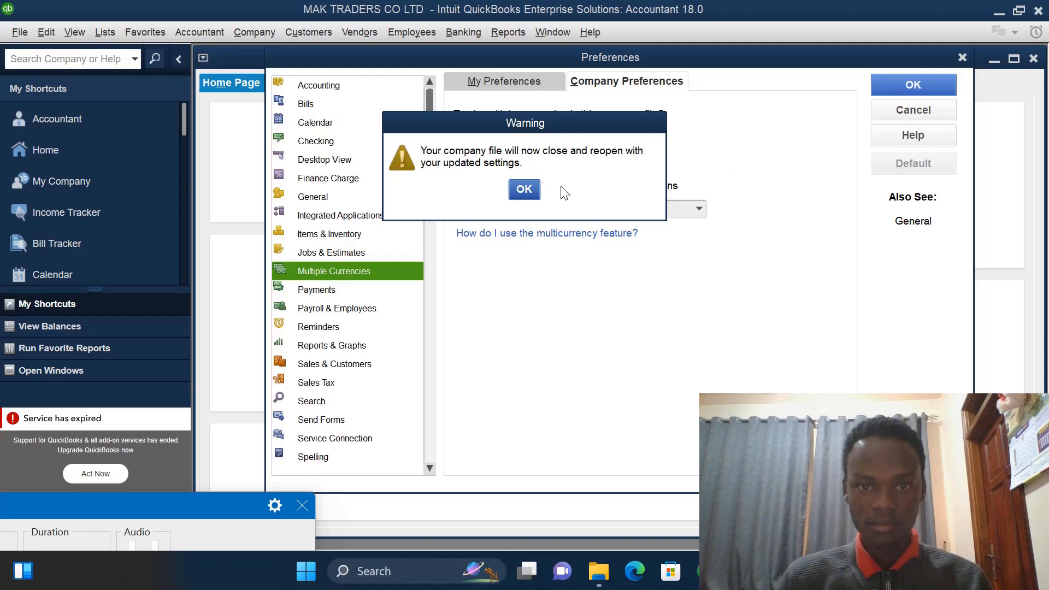
click(522, 189)
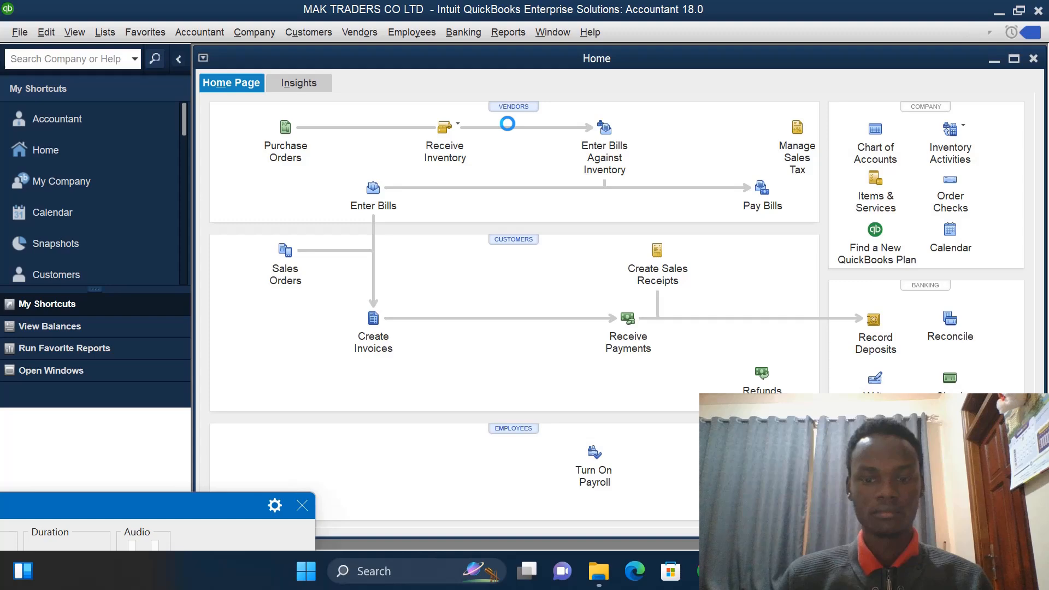
- Reopen the Multiple Currencies preferences to review the company's currency settings, then close them
click(47, 33)
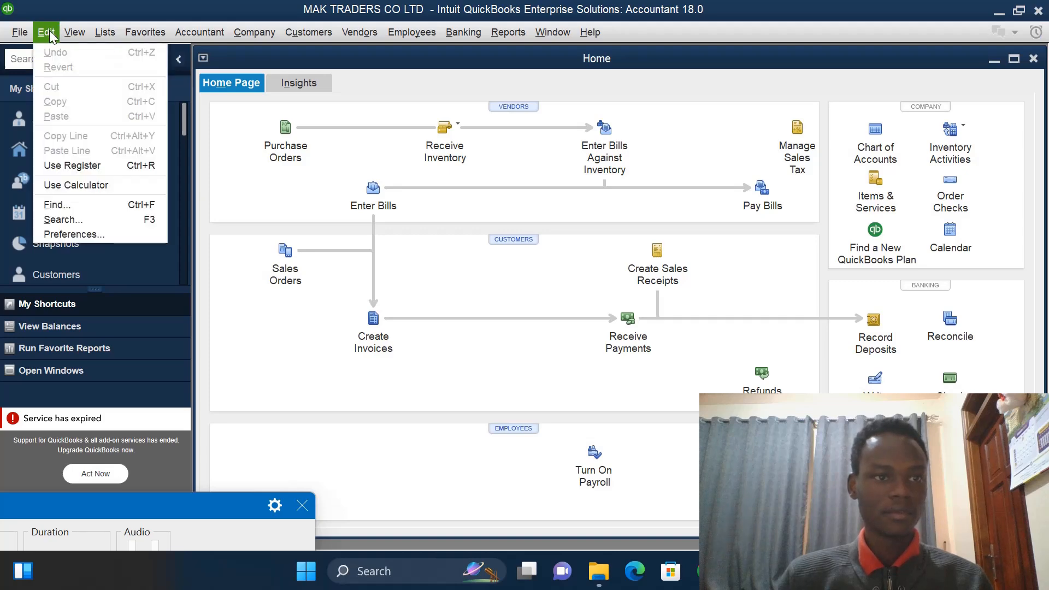
click(102, 229)
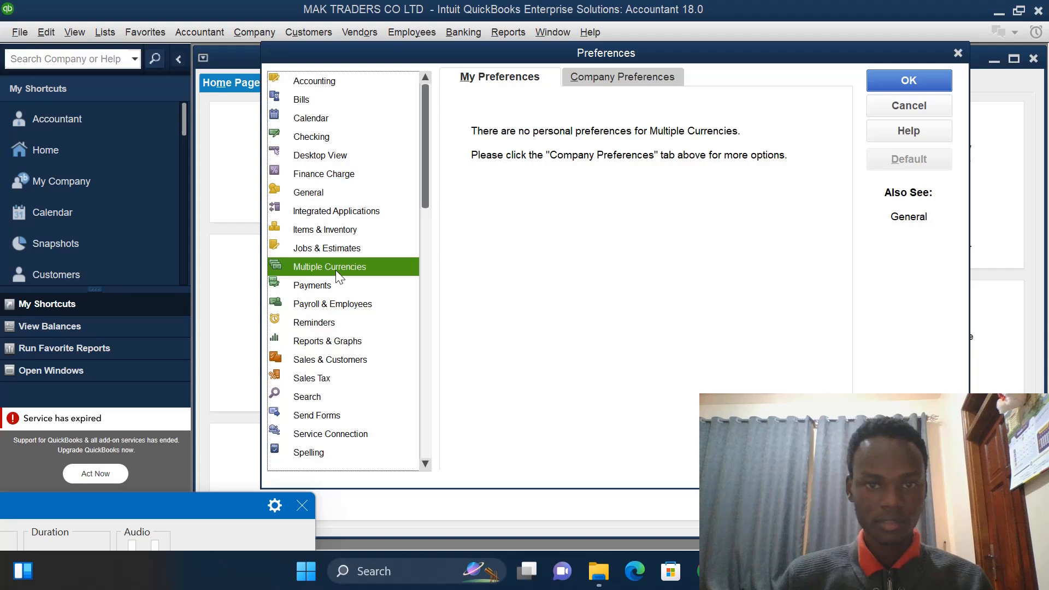
click(632, 79)
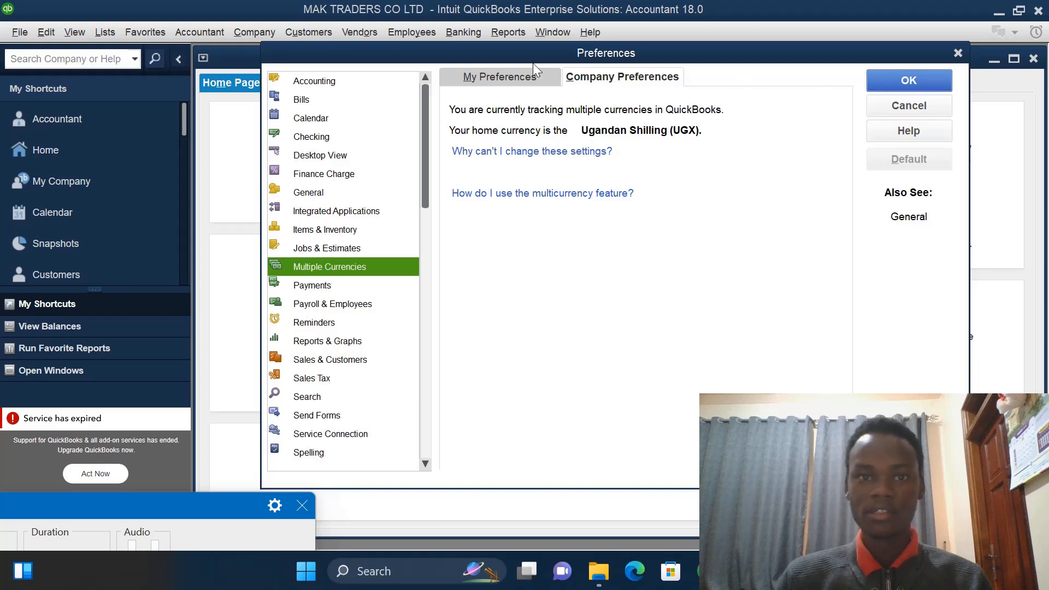
click(533, 78)
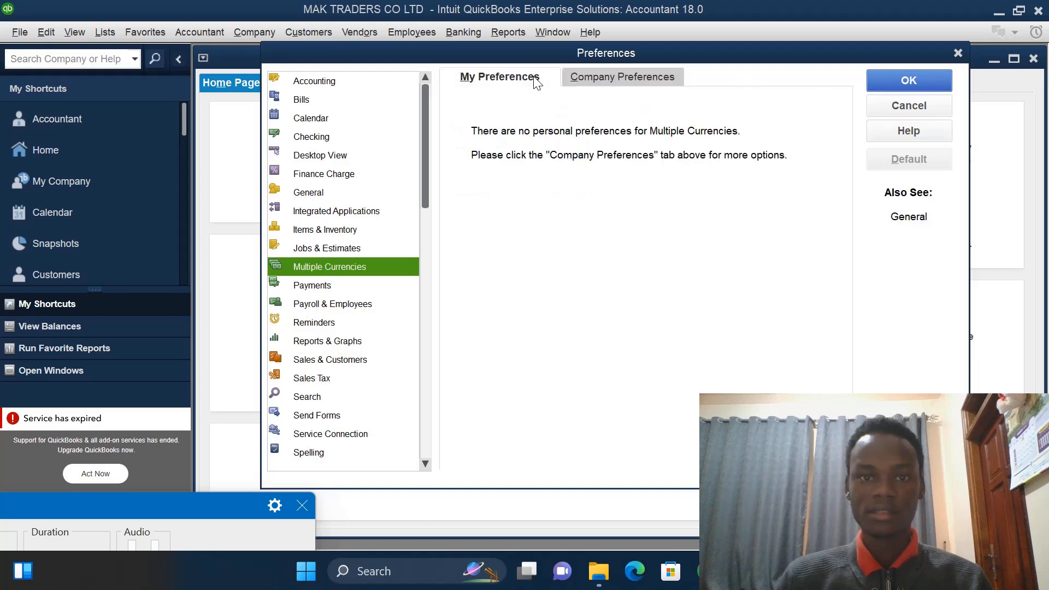
click(923, 73)
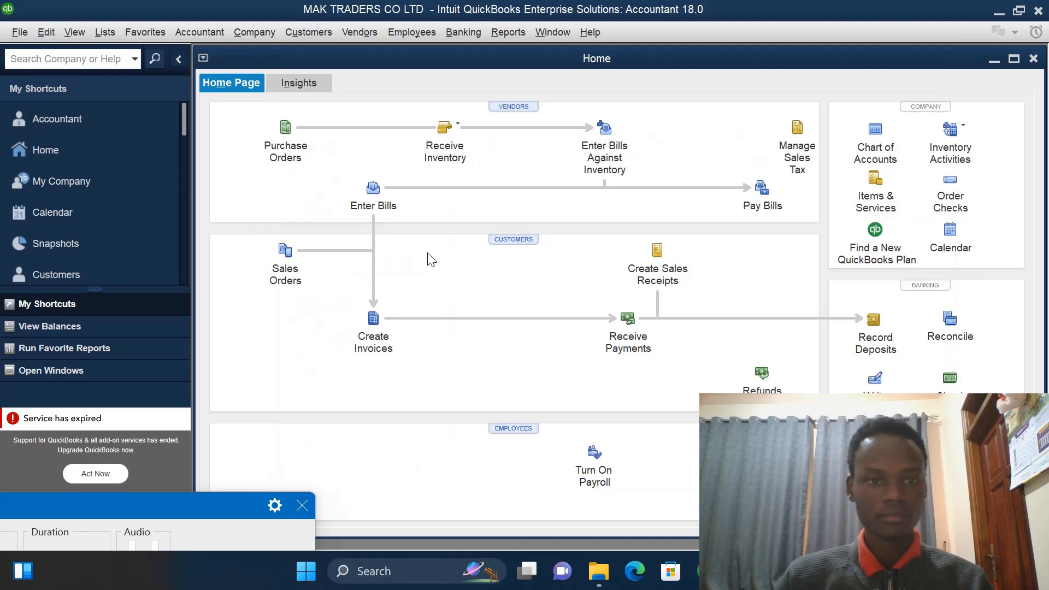
- Turn off the warning for transactions dated 90 days in the past in the Accounting company preferences
click(51, 36)
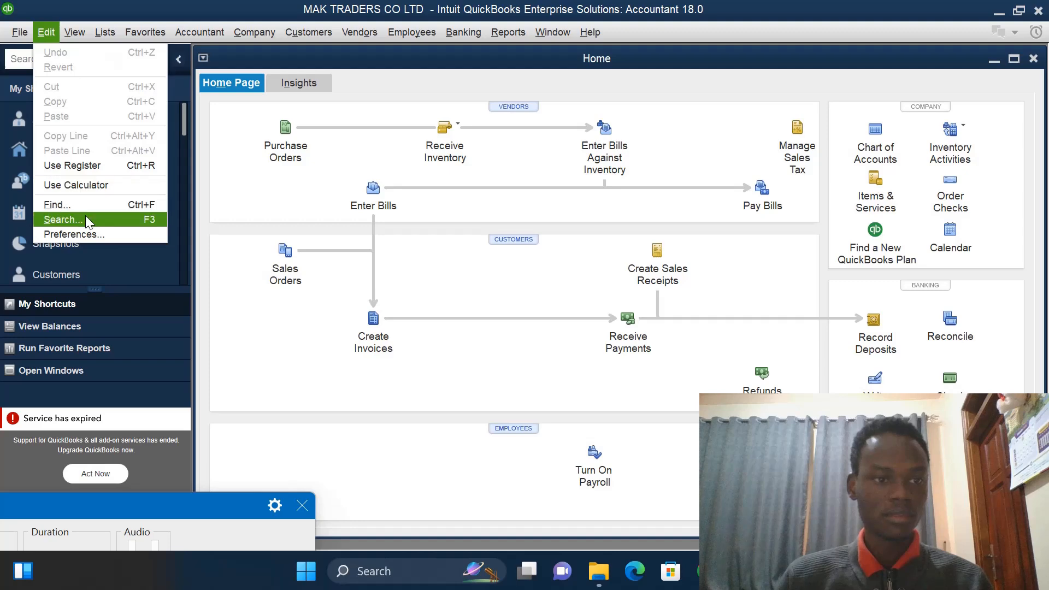
click(87, 231)
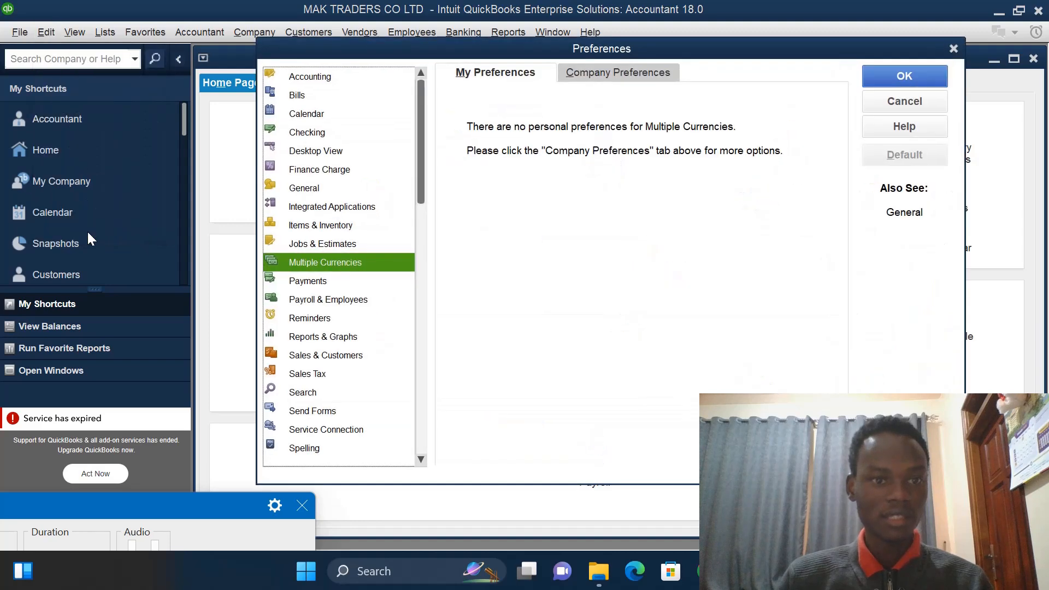
click(299, 75)
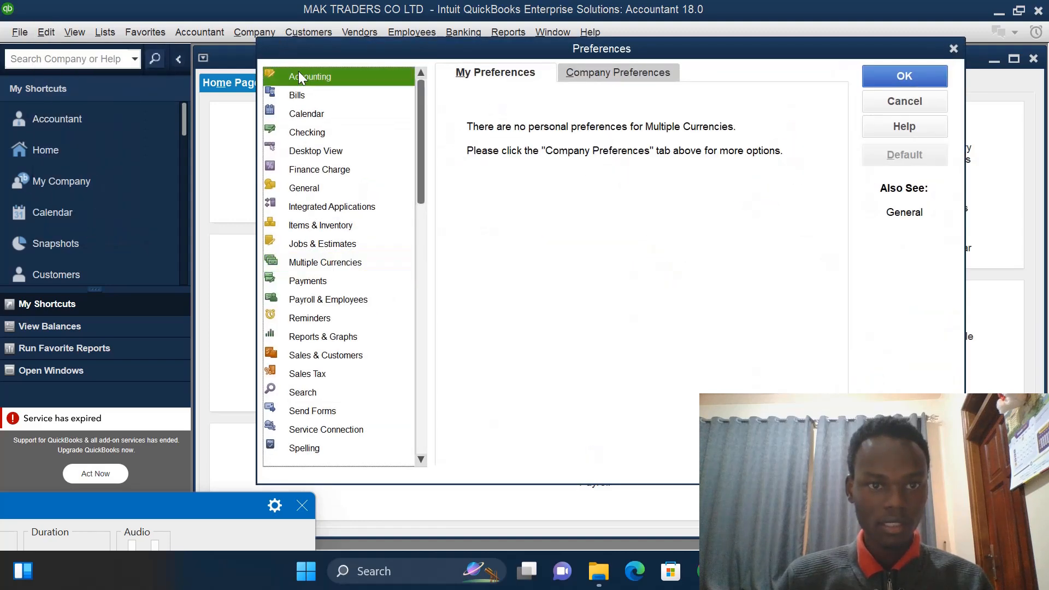
click(594, 66)
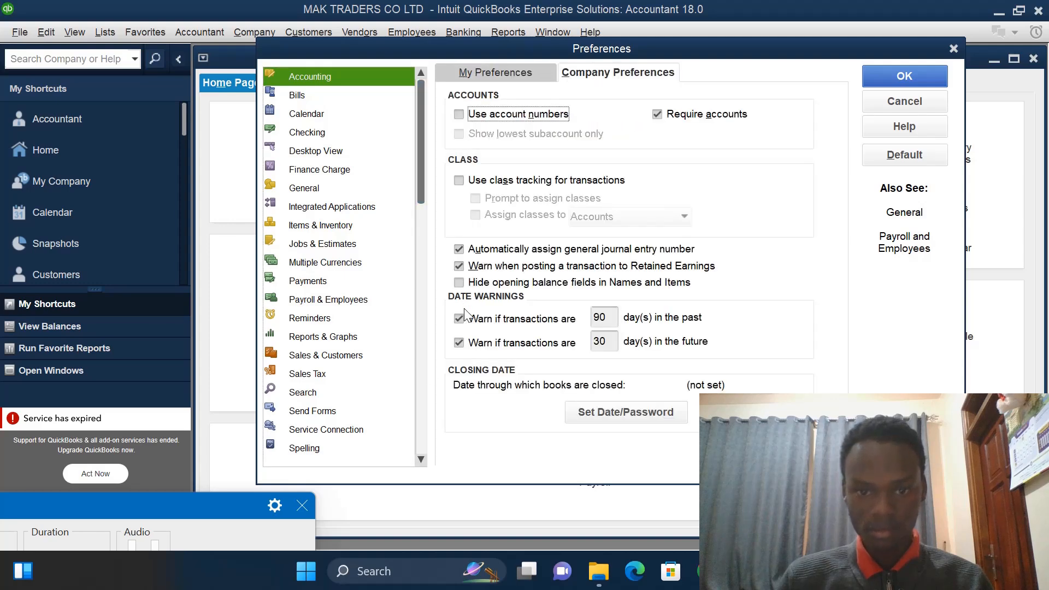
click(481, 323)
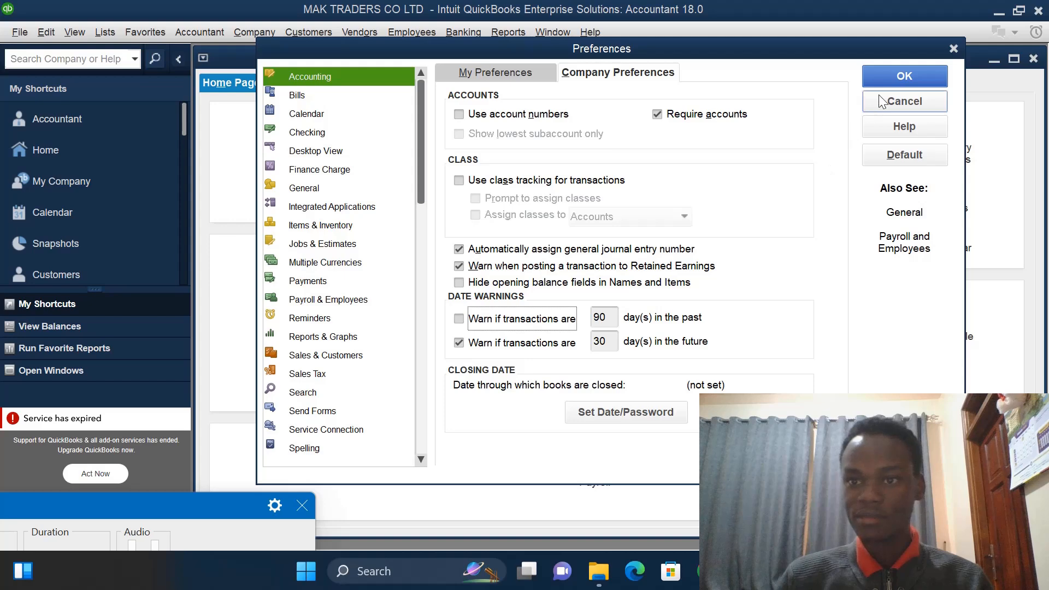
click(891, 77)
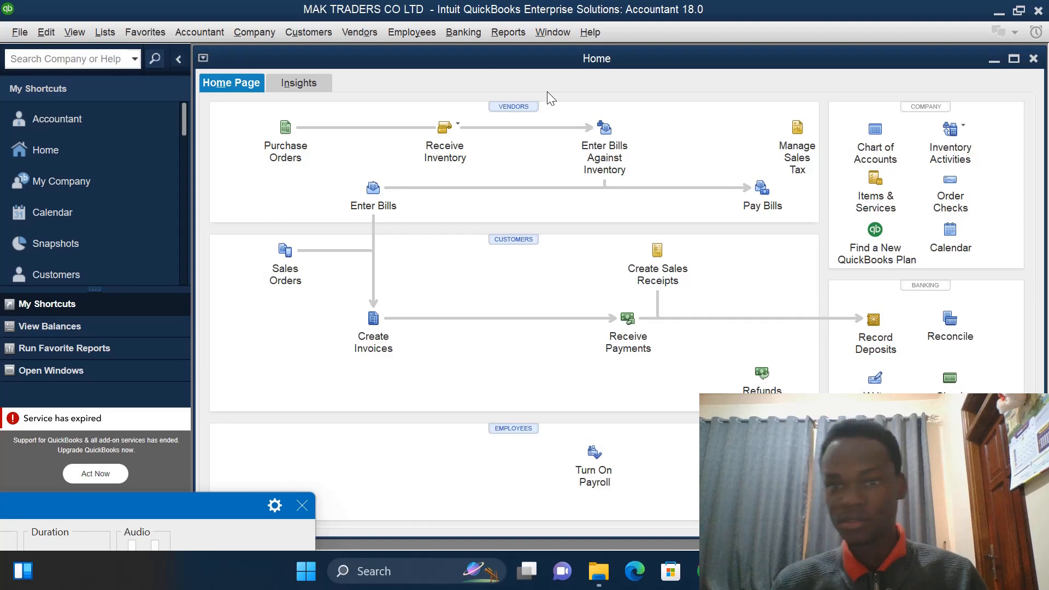
- Open the Chart of Accounts in full view and start adding a new Bank account
click(877, 154)
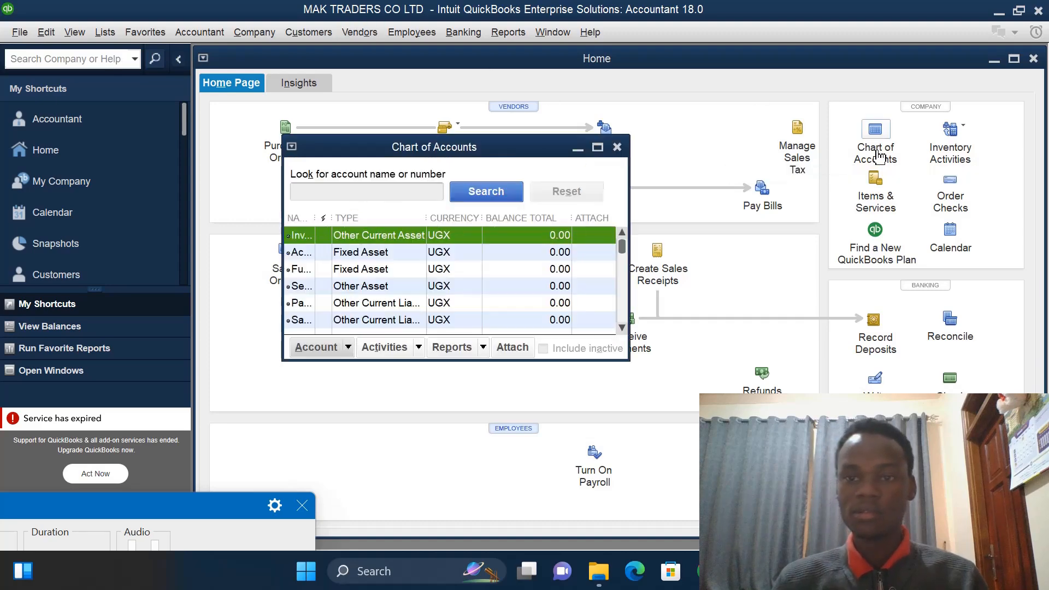
click(599, 149)
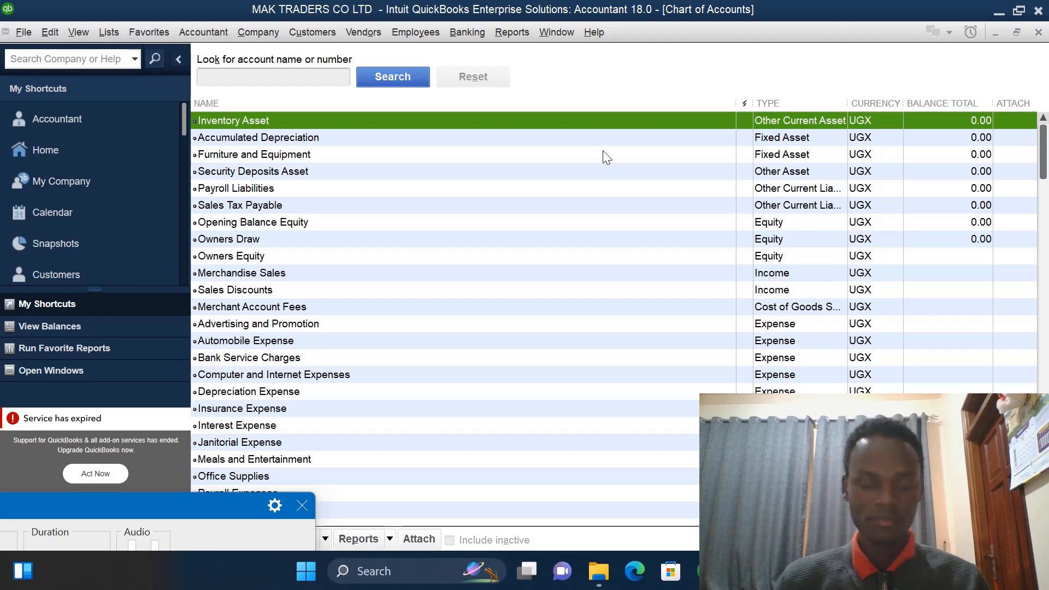
right_click(602, 153)
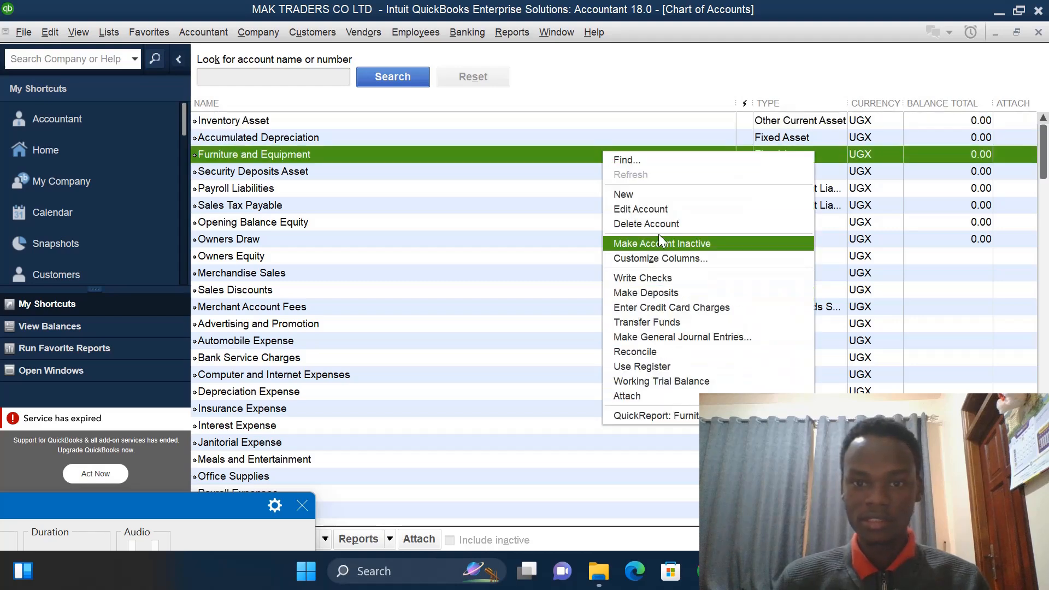
click(654, 200)
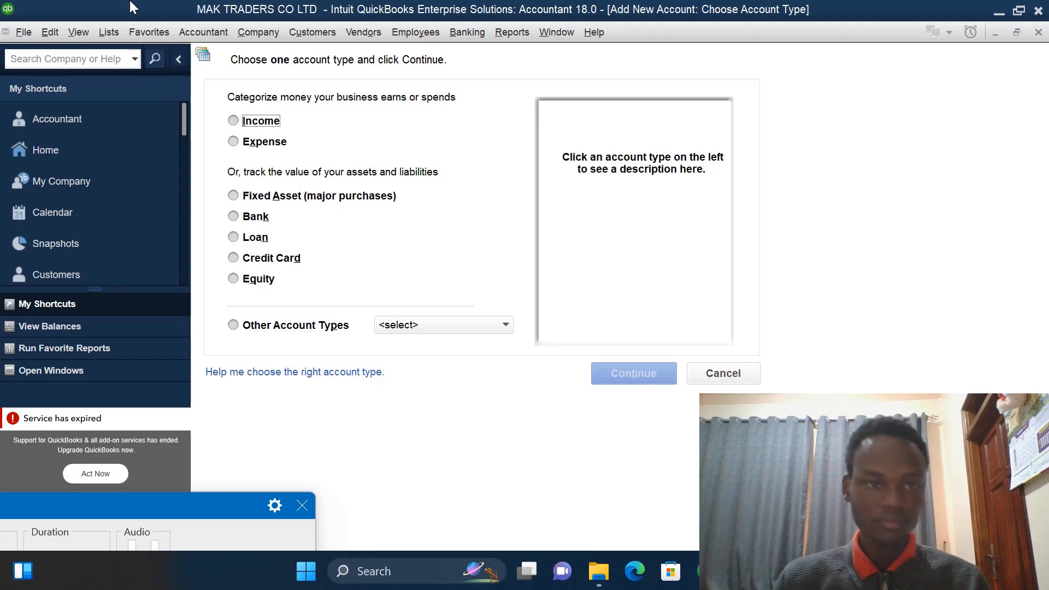
click(243, 218)
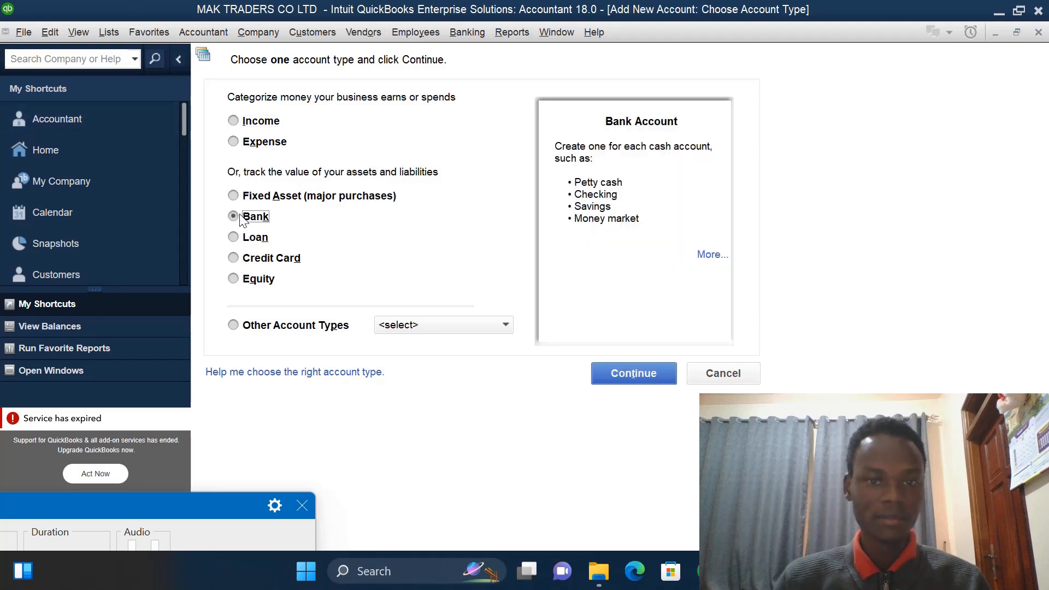
click(623, 373)
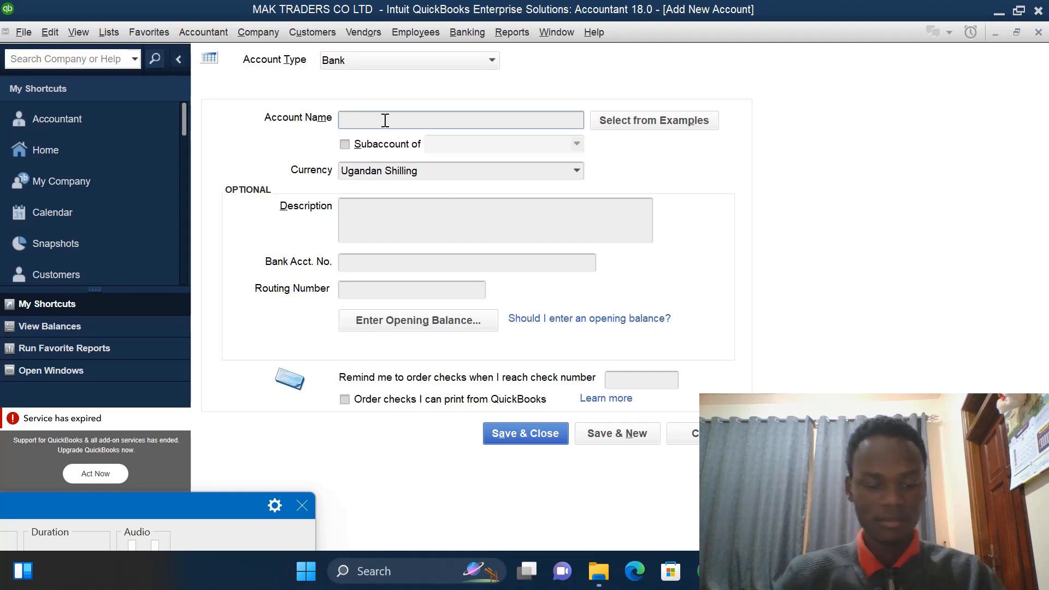
- Name the new bank account CENTENARY
text(CEN)
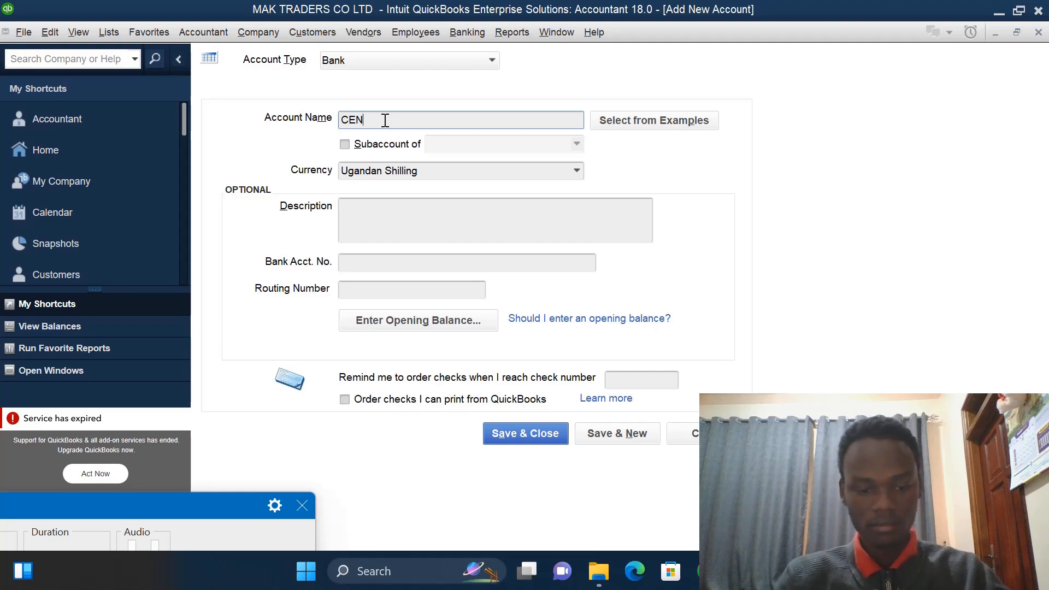
text(TENARY)
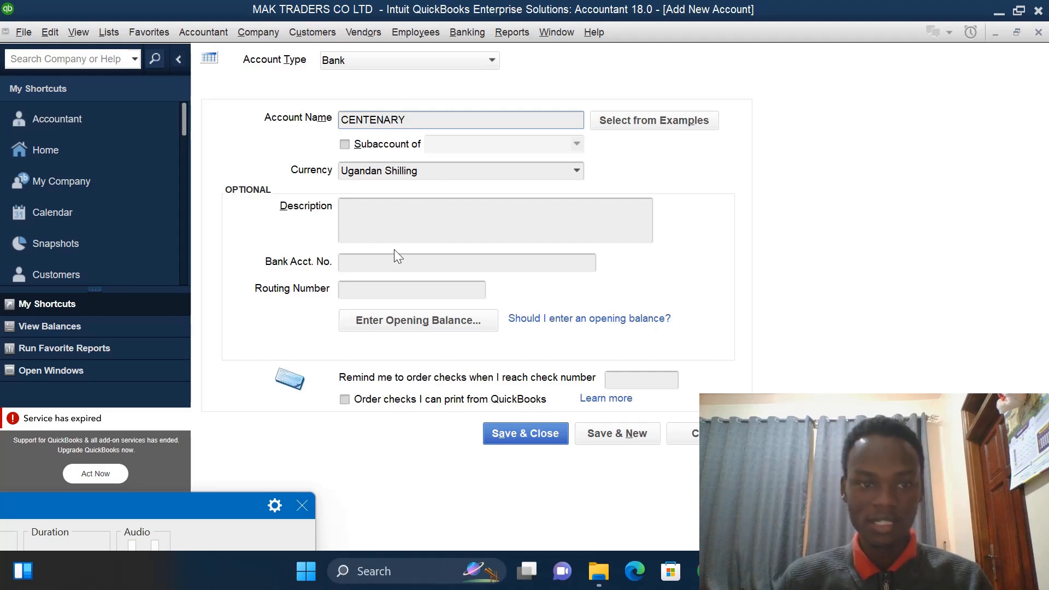
- Enter the bank account number for CENTENARY and save it, opening a fresh new-account form
click(393, 263)
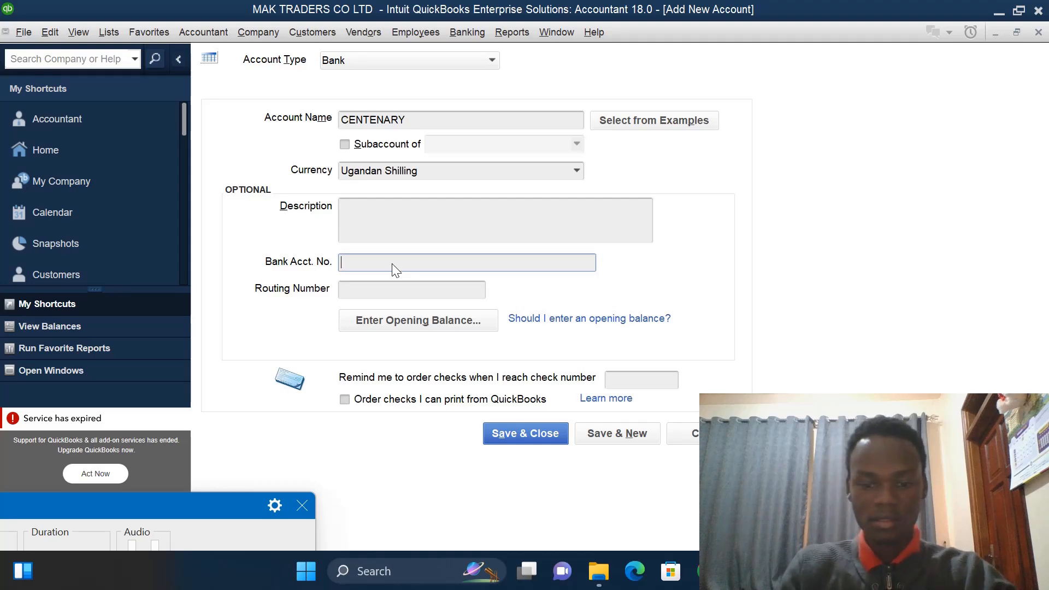
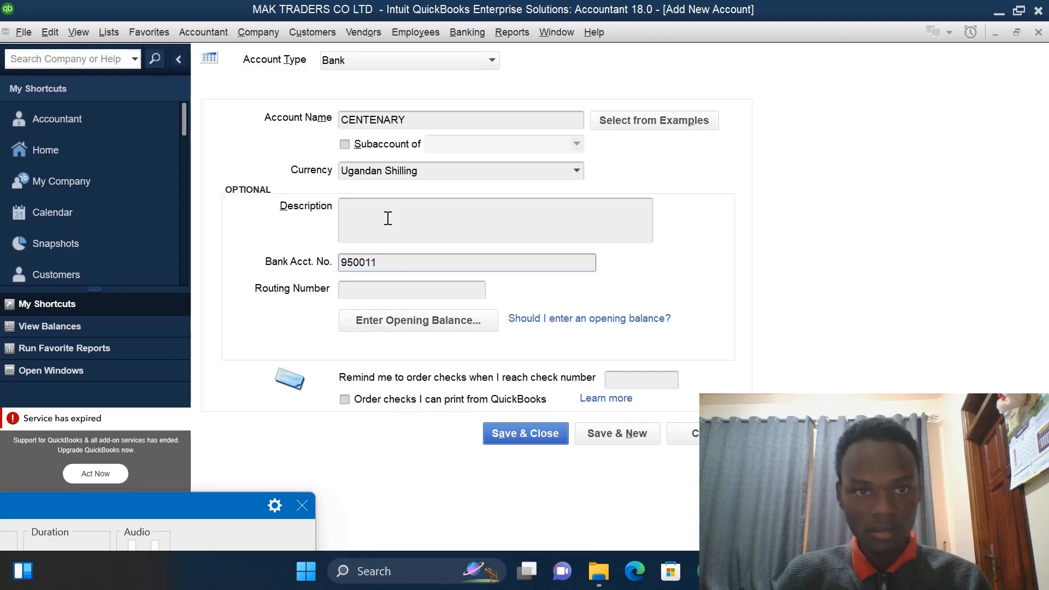
click(598, 431)
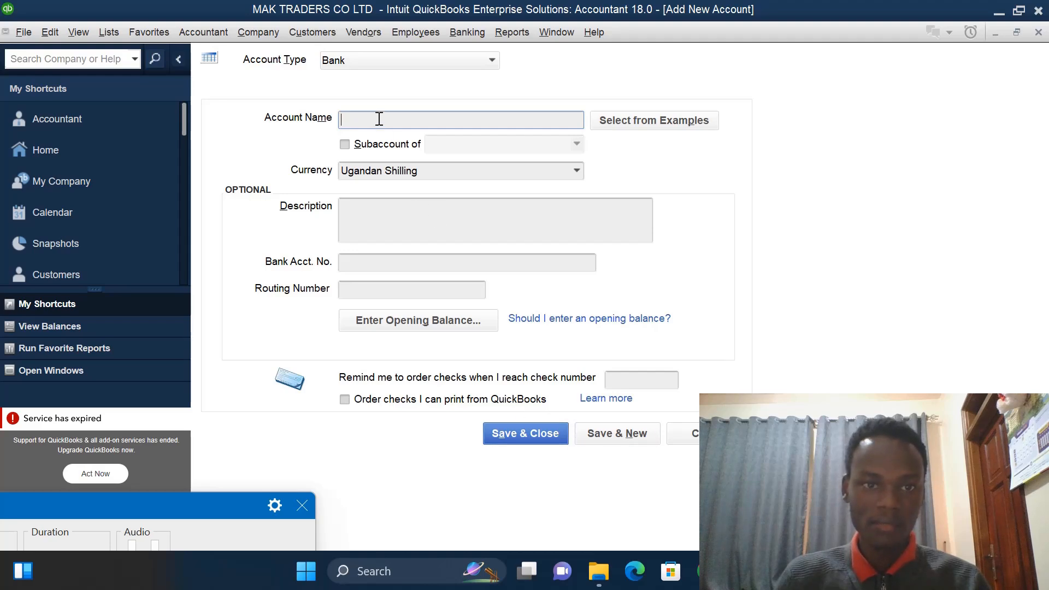
- Name the next Ugandan Shilling bank account PETTY CASH and save and close it
text(PE)
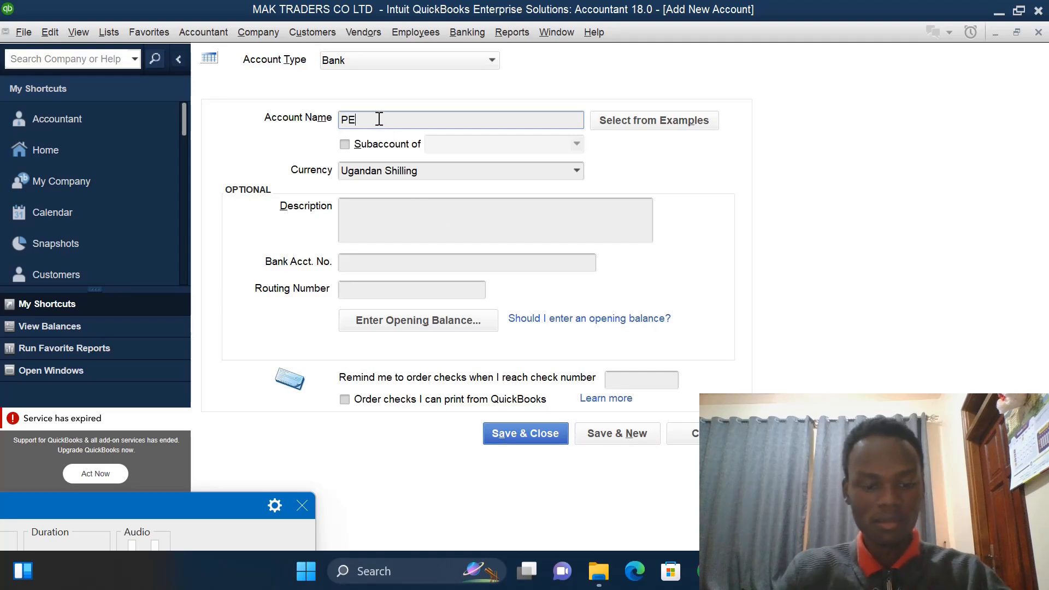
text(TTY C)
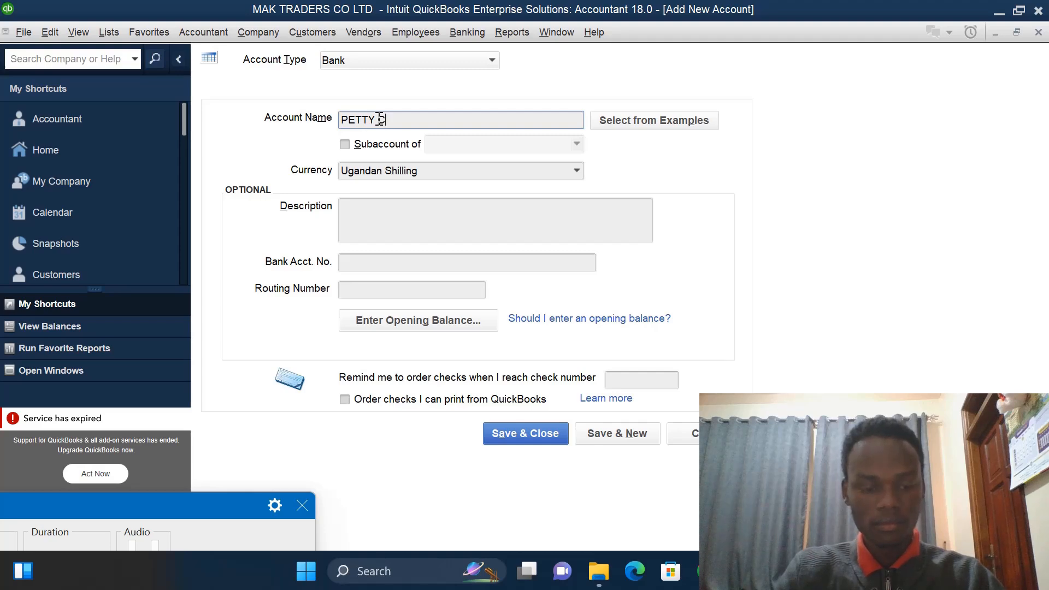
text(AH)
key(BackSpace)
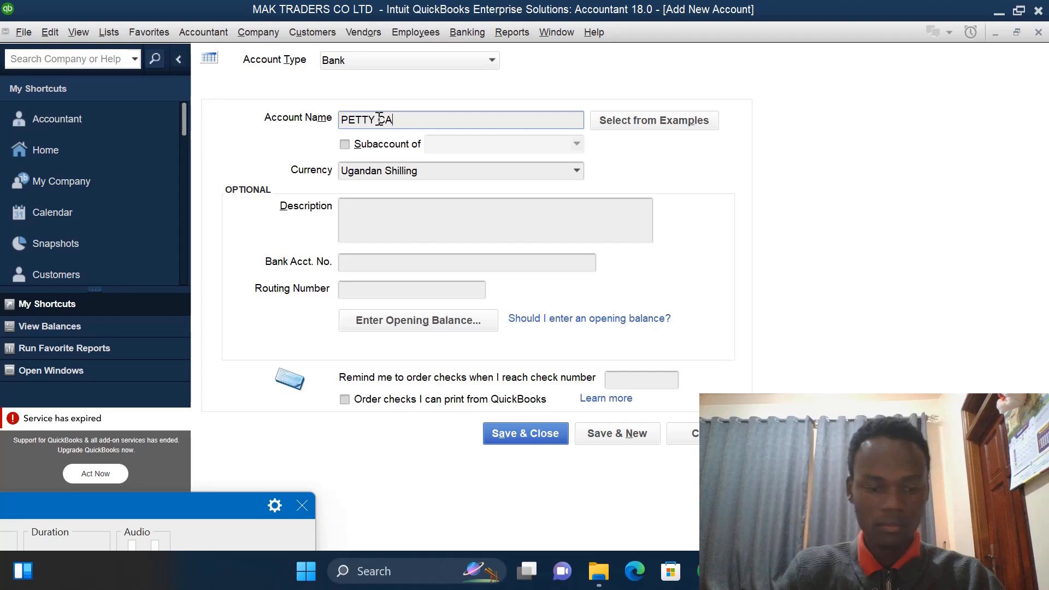
text(SH)
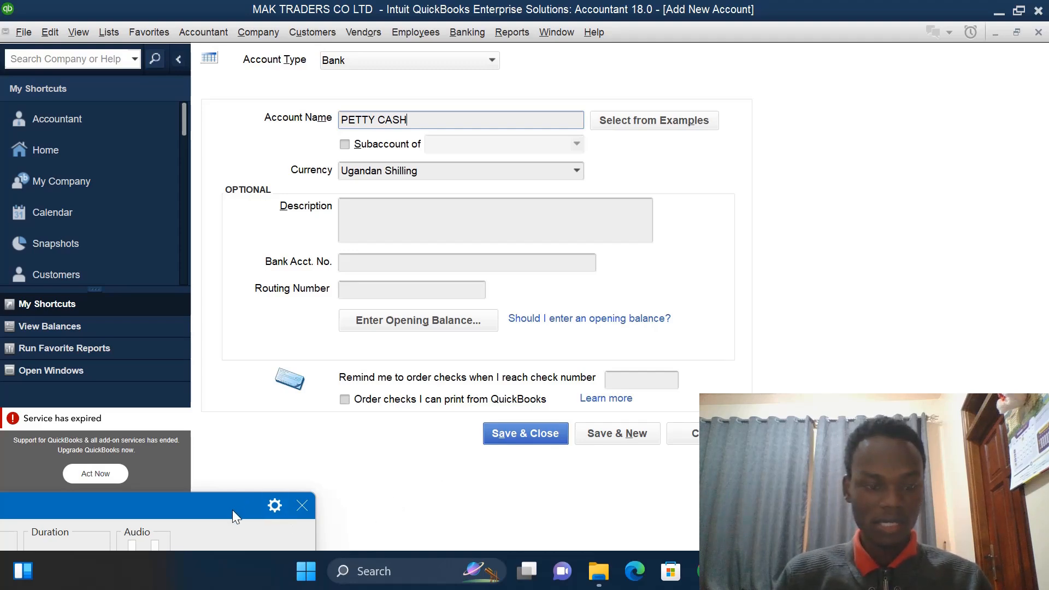
mouse_move(232, 510)
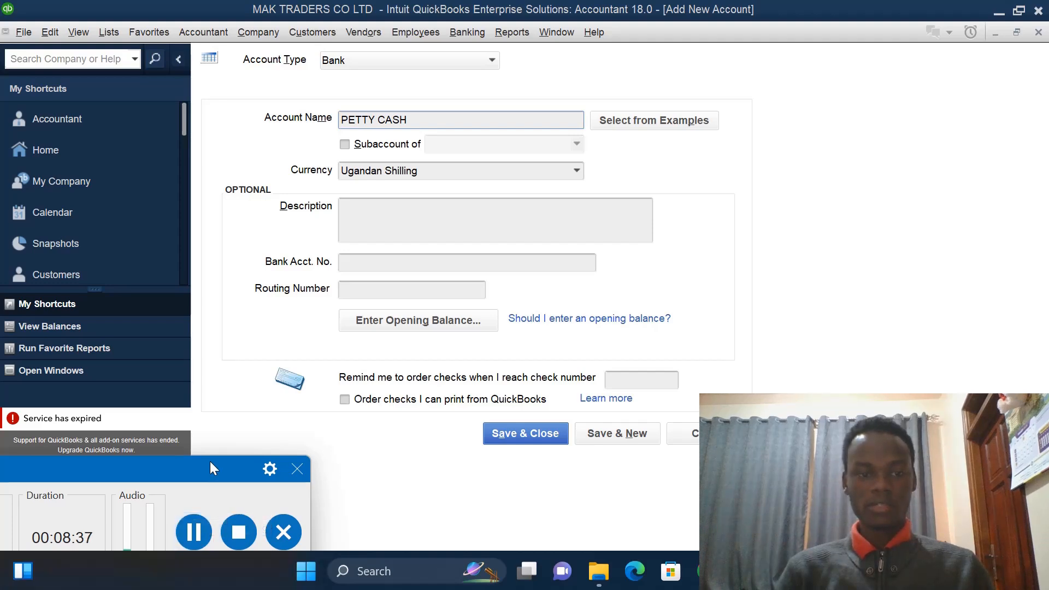
click(526, 432)
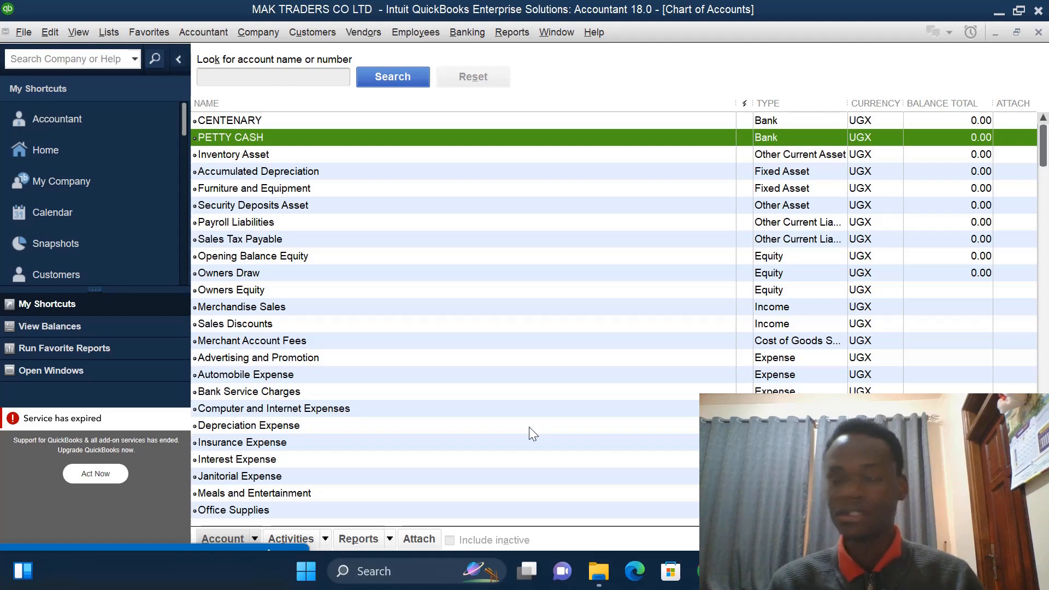
- Open the Customer Center, start a new customer, and name it KAMU TRADERS
click(326, 32)
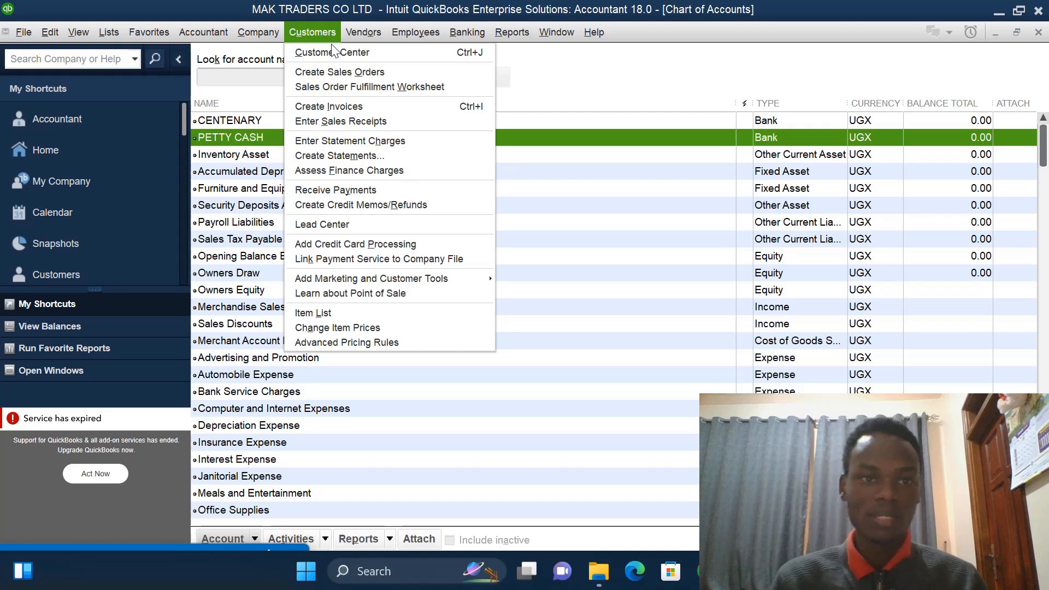
click(337, 52)
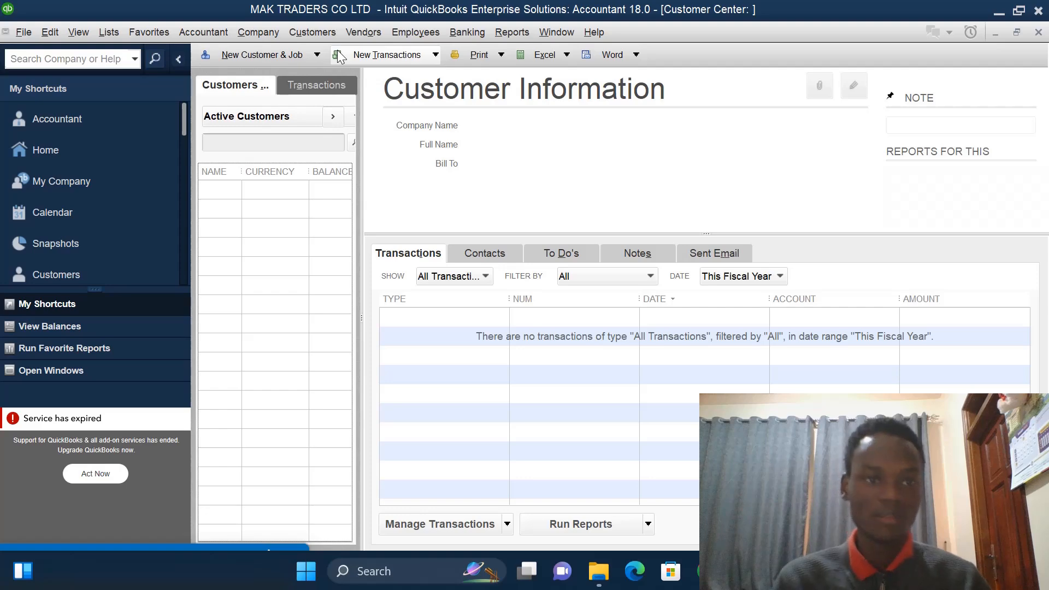
click(307, 54)
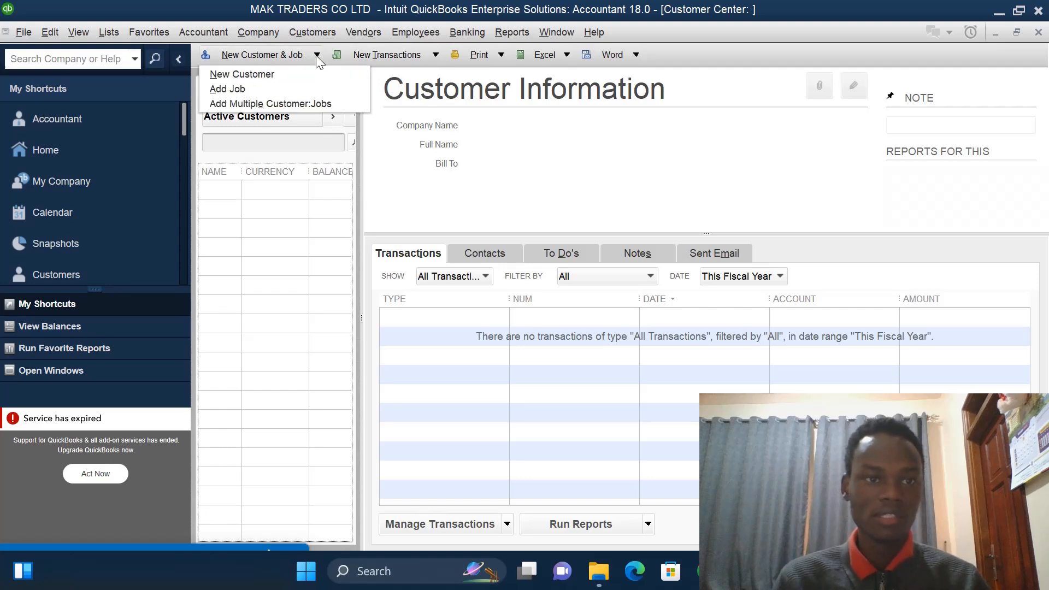
click(286, 73)
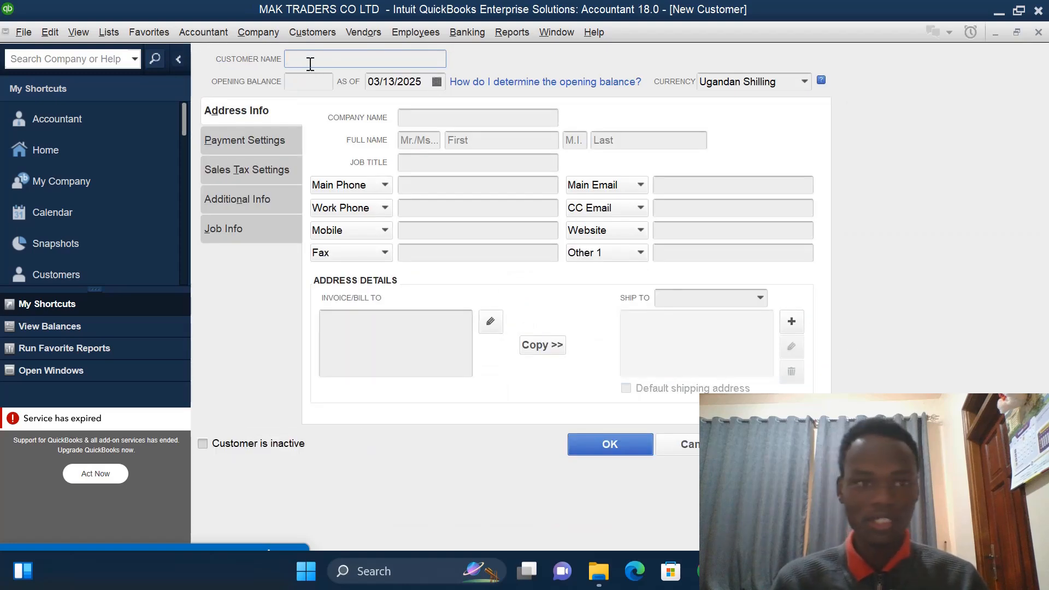
text(KAMU)
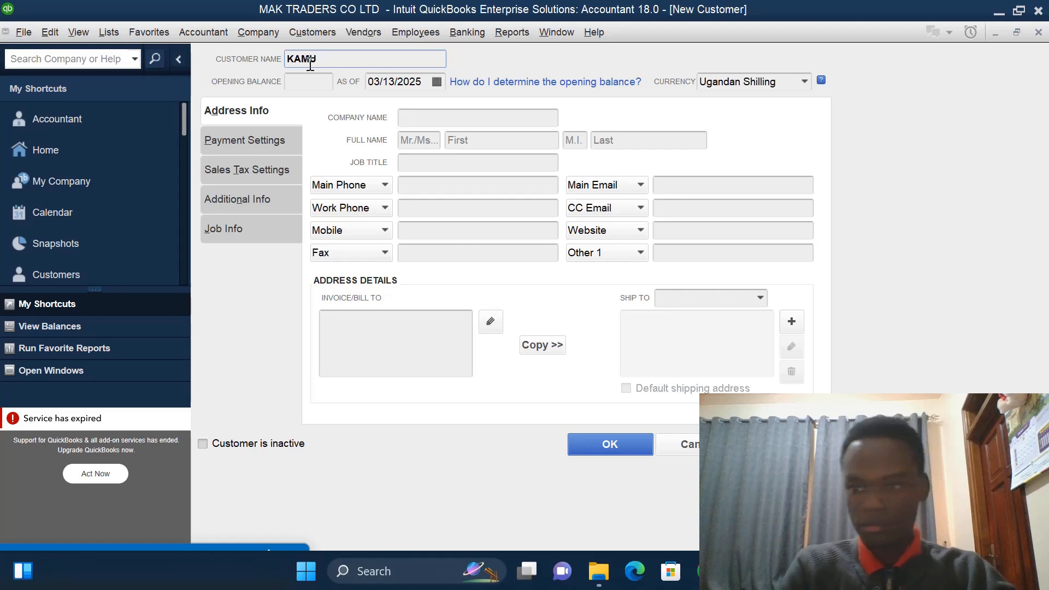
text( TR)
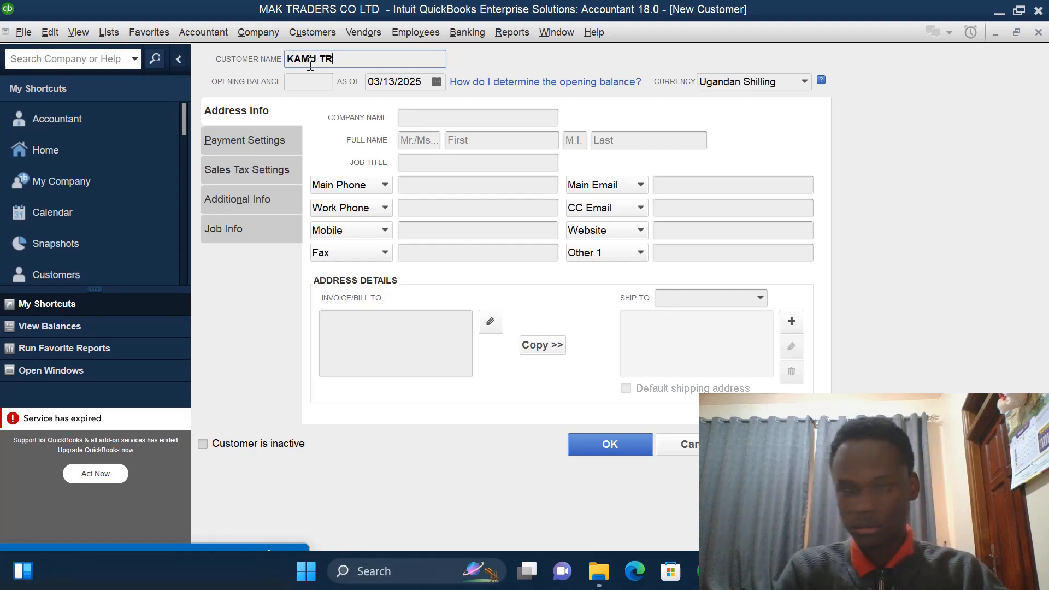
text(ADERS)
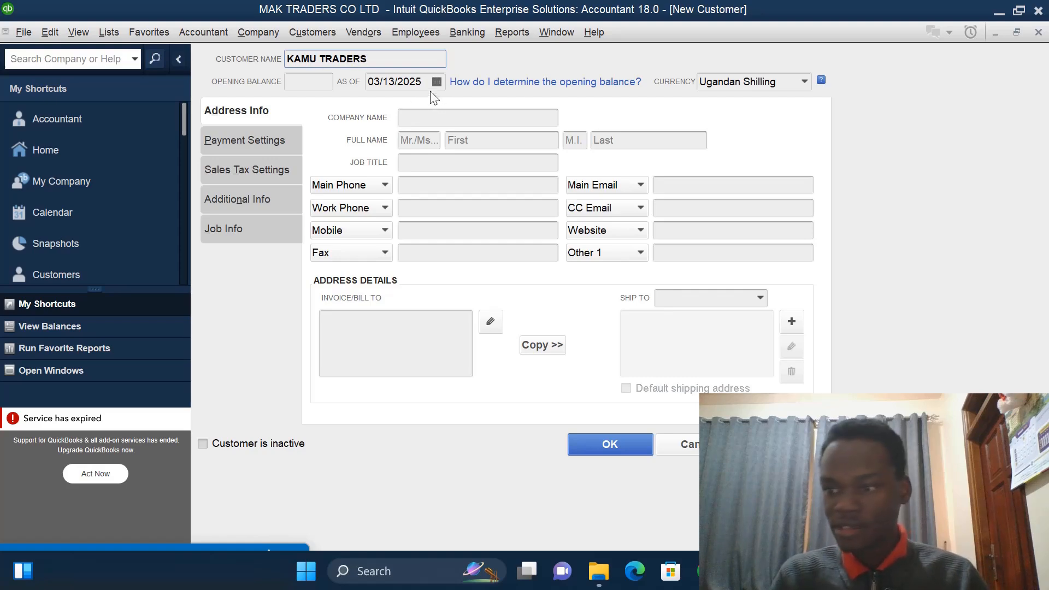
- Give KAMU TRADERS an opening balance of 3000000 as of 01/01/2023 and save the customer
click(480, 82)
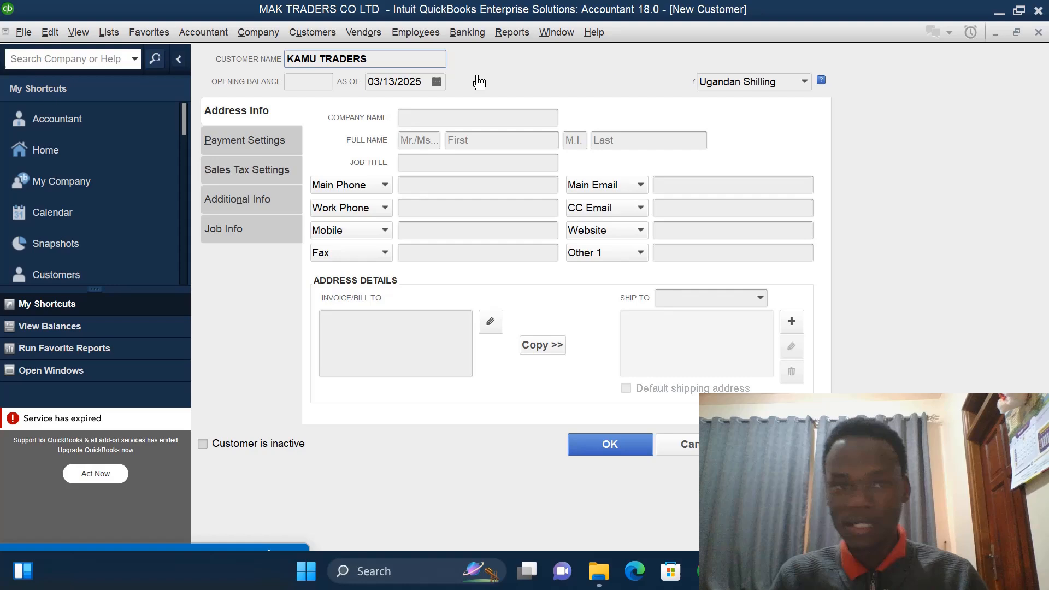
click(425, 81)
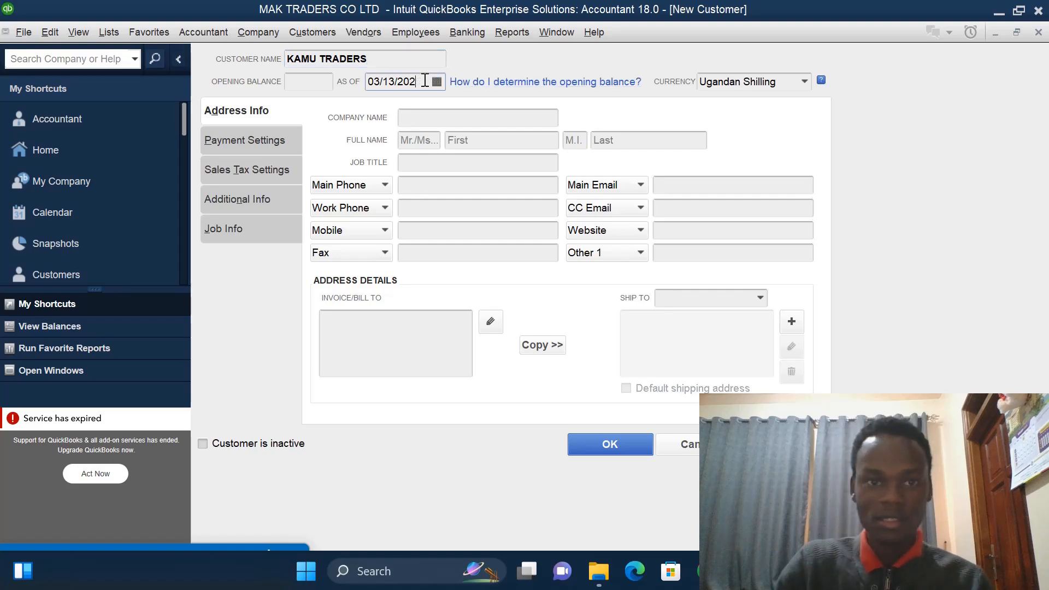
text(3)
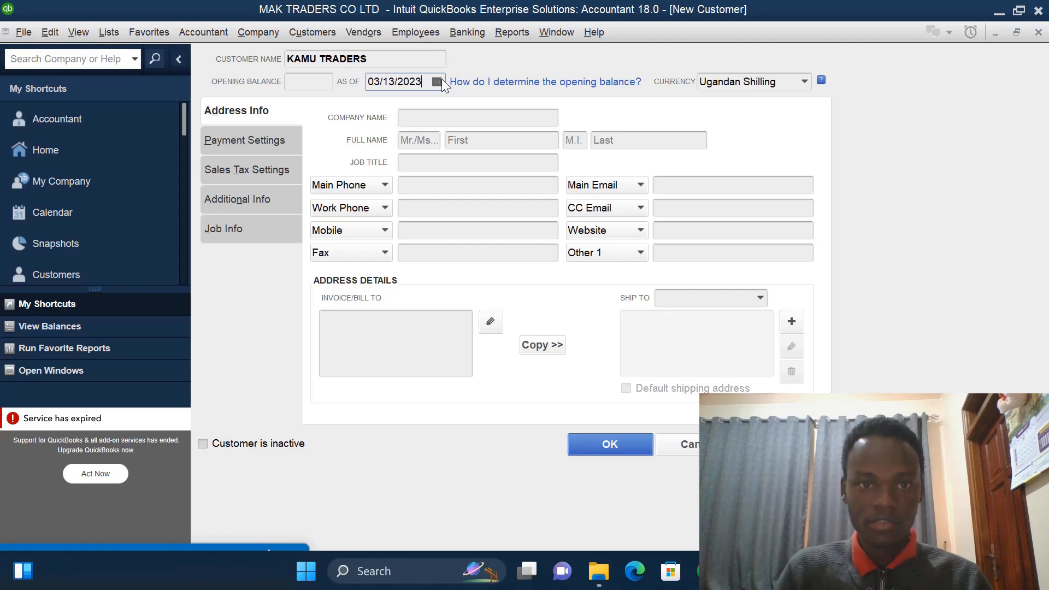
click(435, 81)
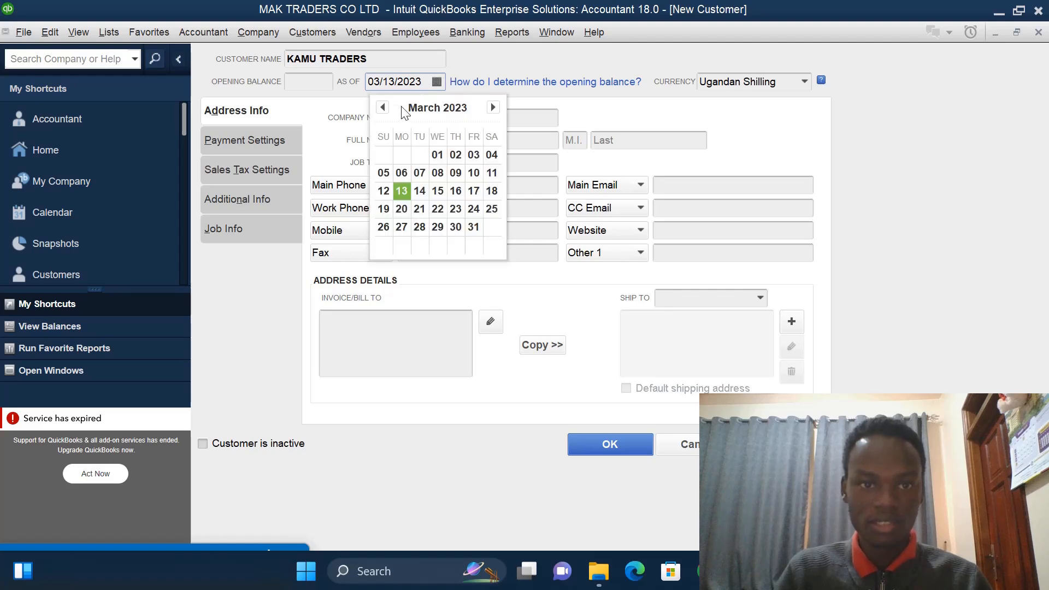
click(382, 108)
click(382, 107)
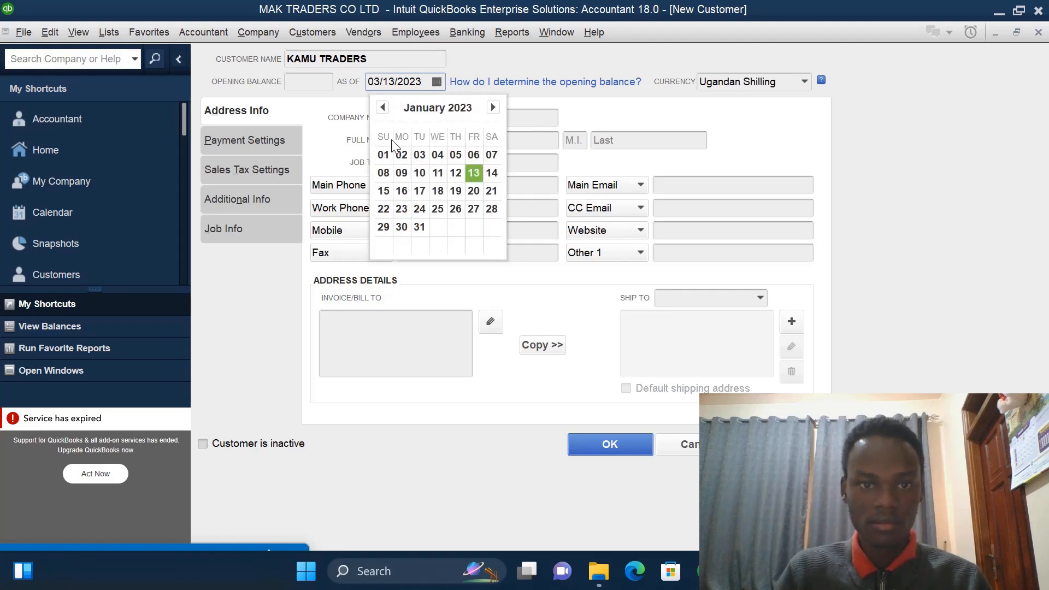
click(384, 154)
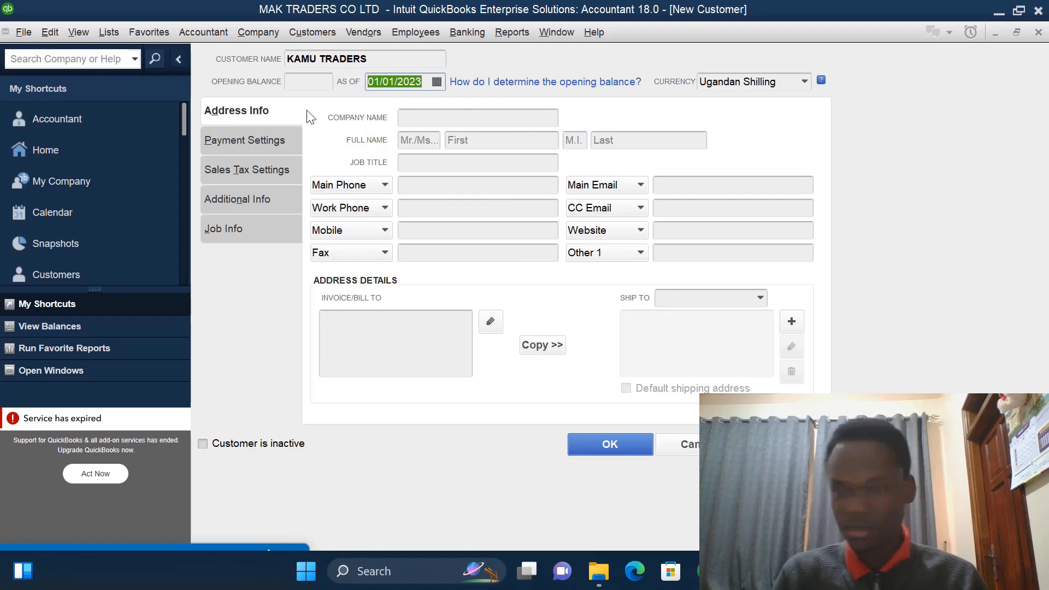
click(328, 82)
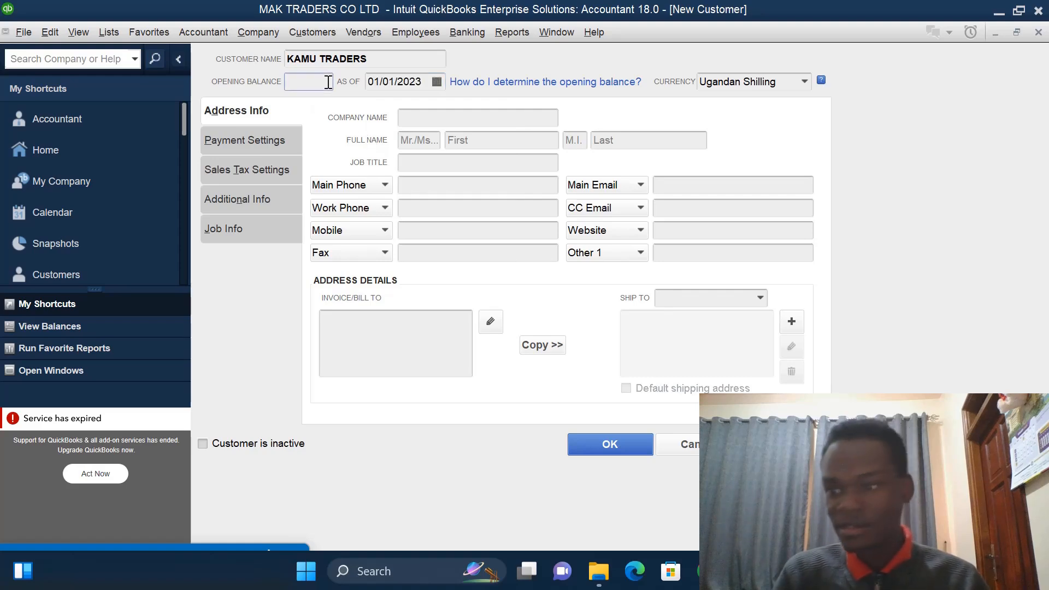
text(3000000)
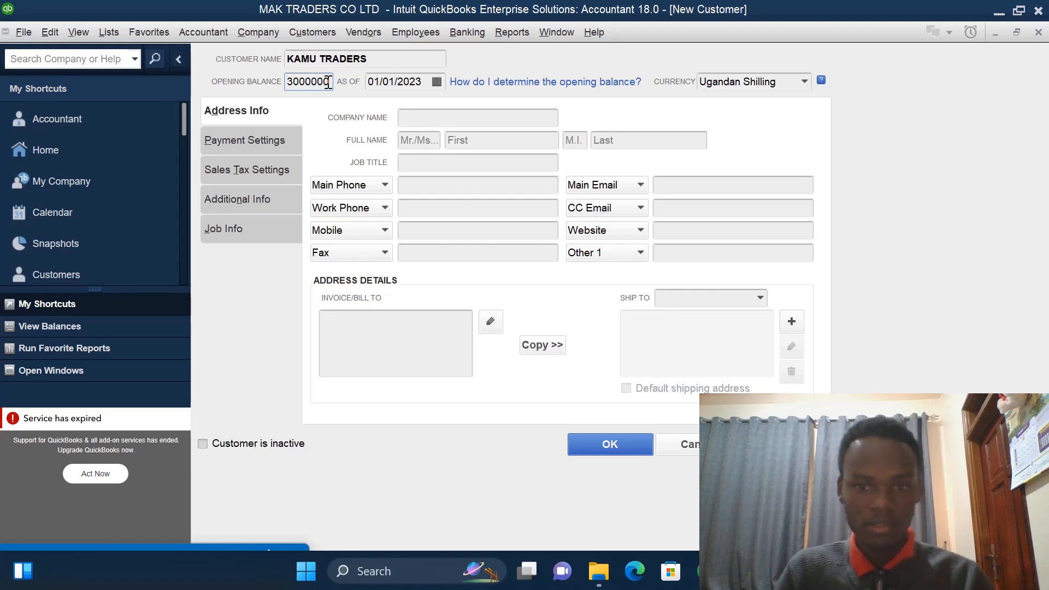
click(607, 443)
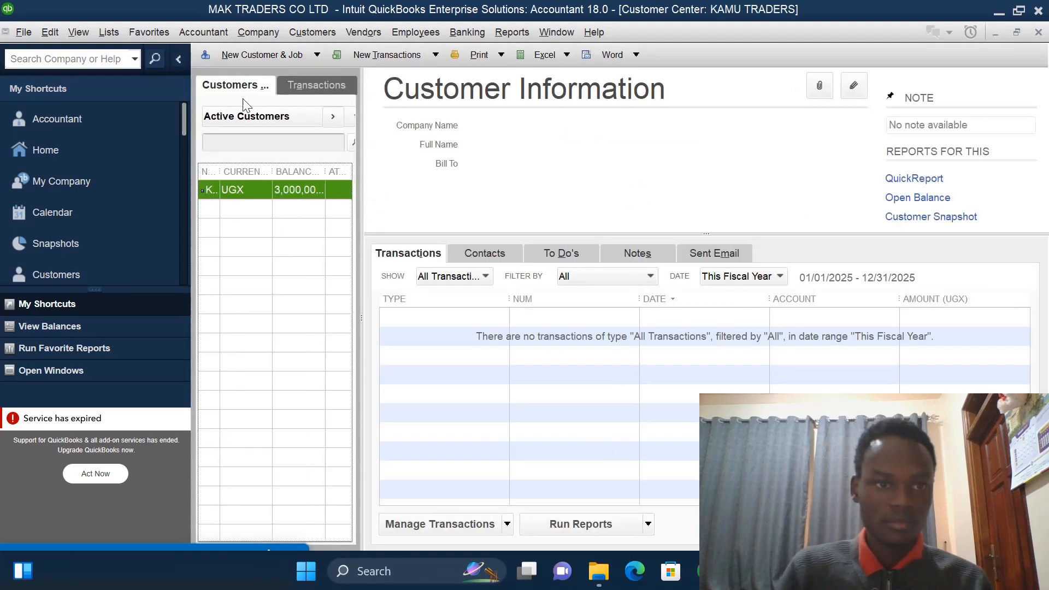
- Start another new customer and enter the customer's personal name as the customer name
click(317, 55)
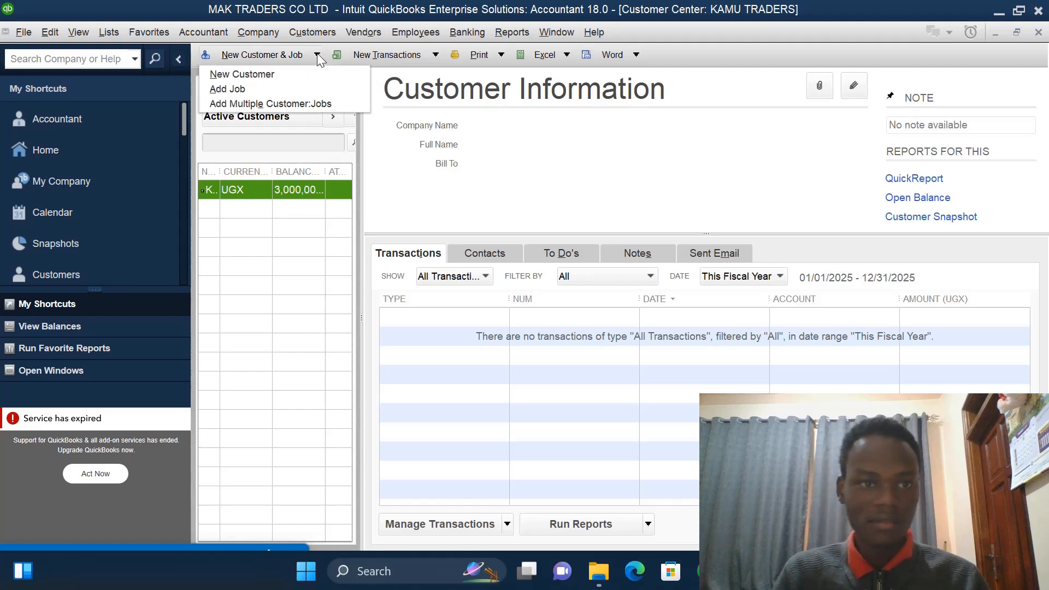
click(291, 74)
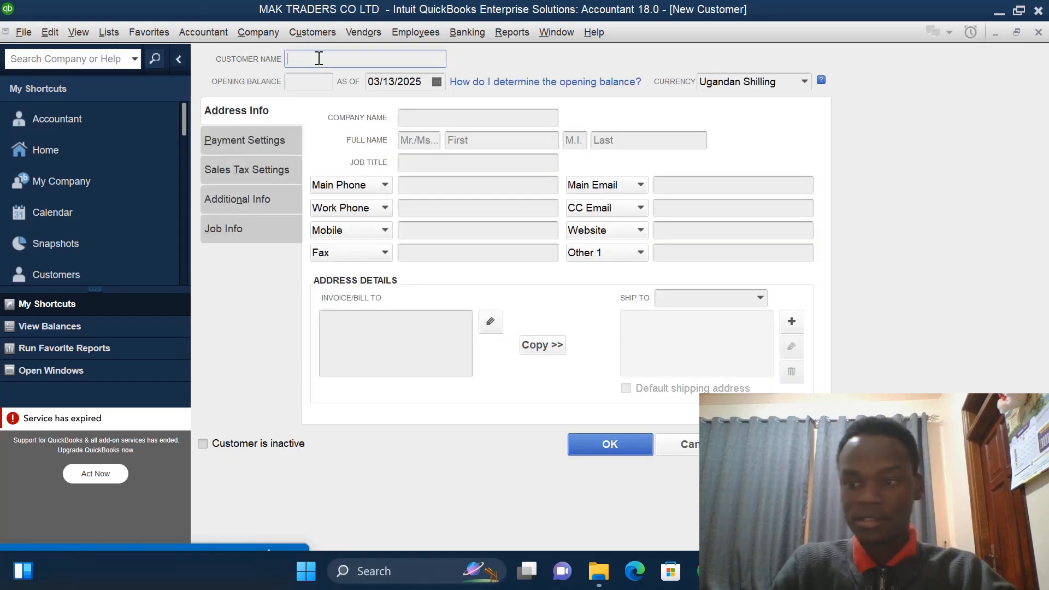
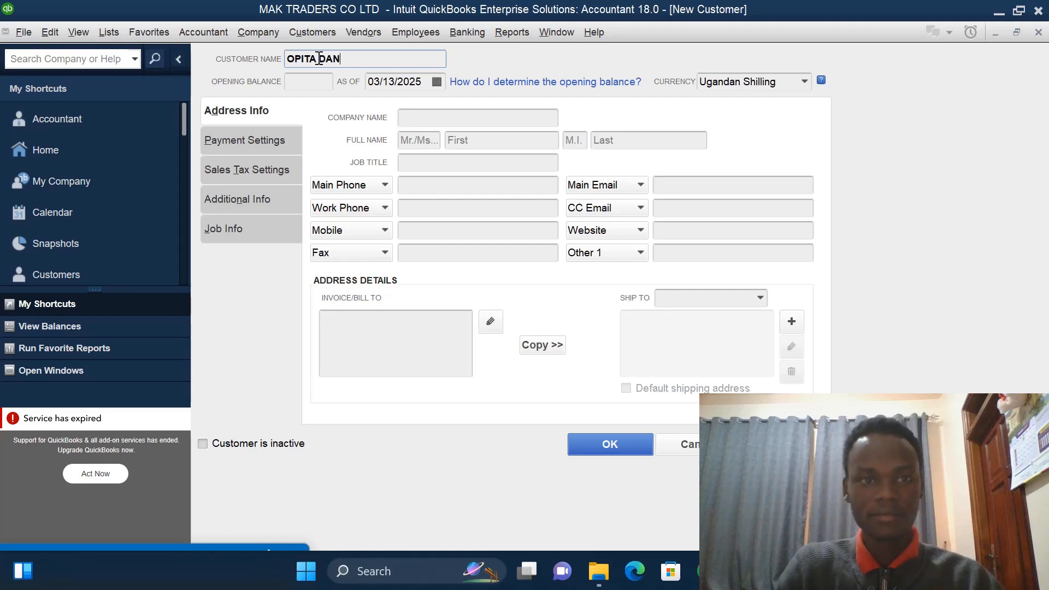
- Set the new customer's opening balance date to 01/01/2023 and save the customer
click(436, 82)
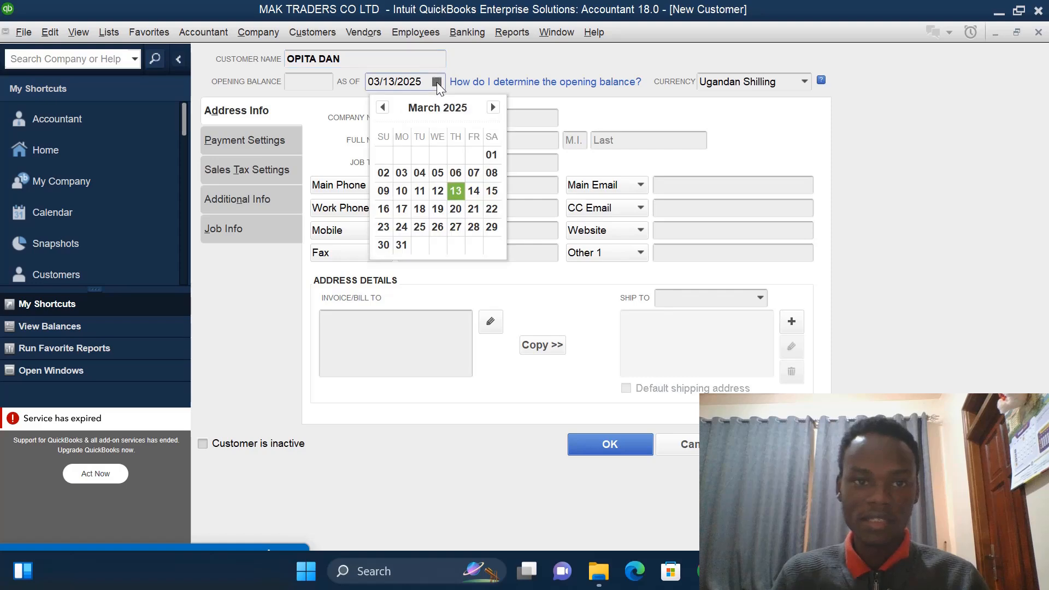
click(425, 81)
key(BackSpace)
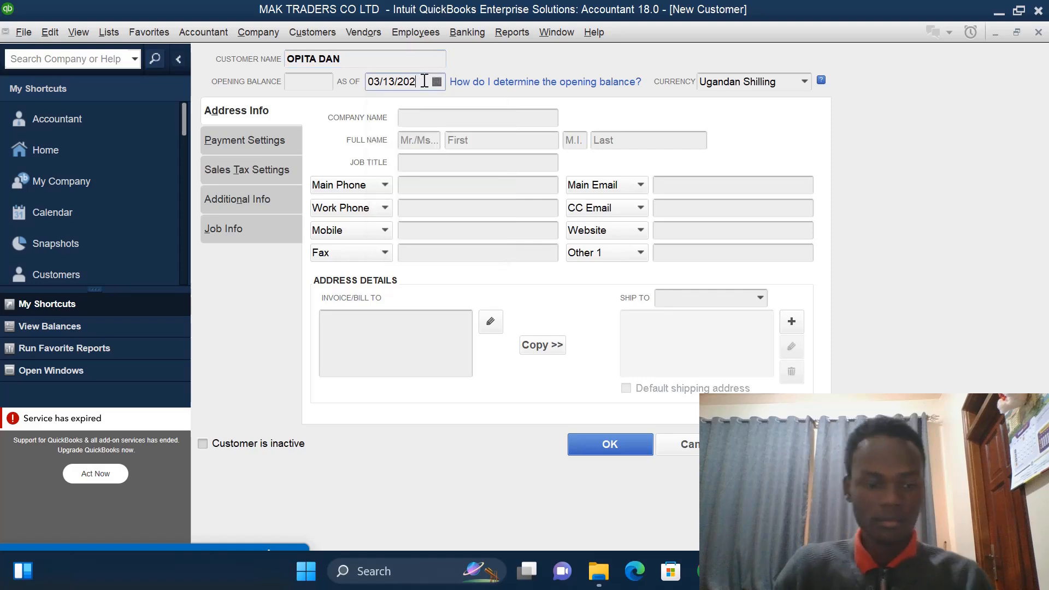
text(3)
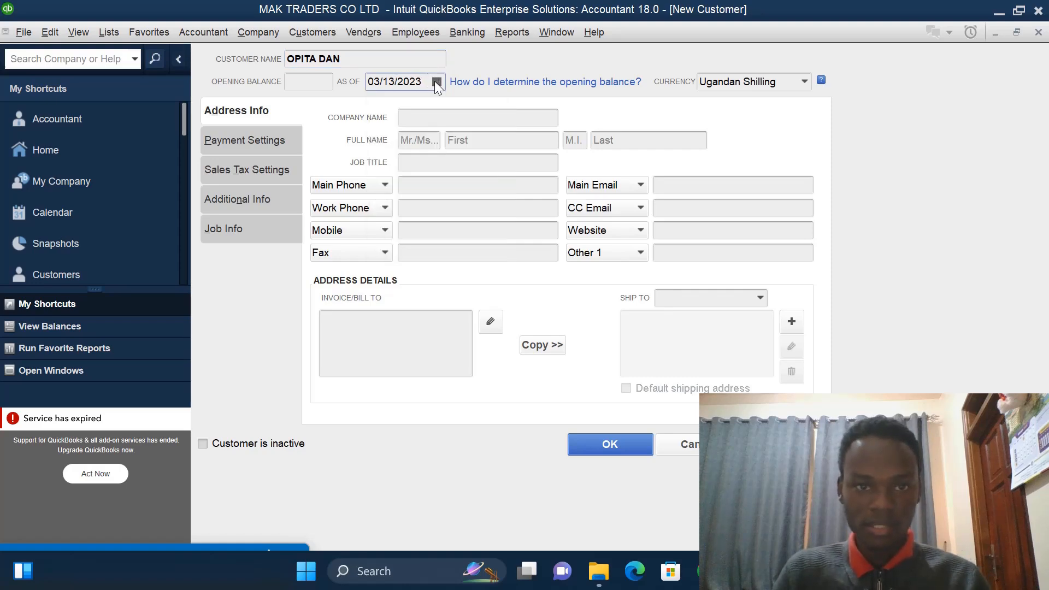
click(436, 81)
click(384, 107)
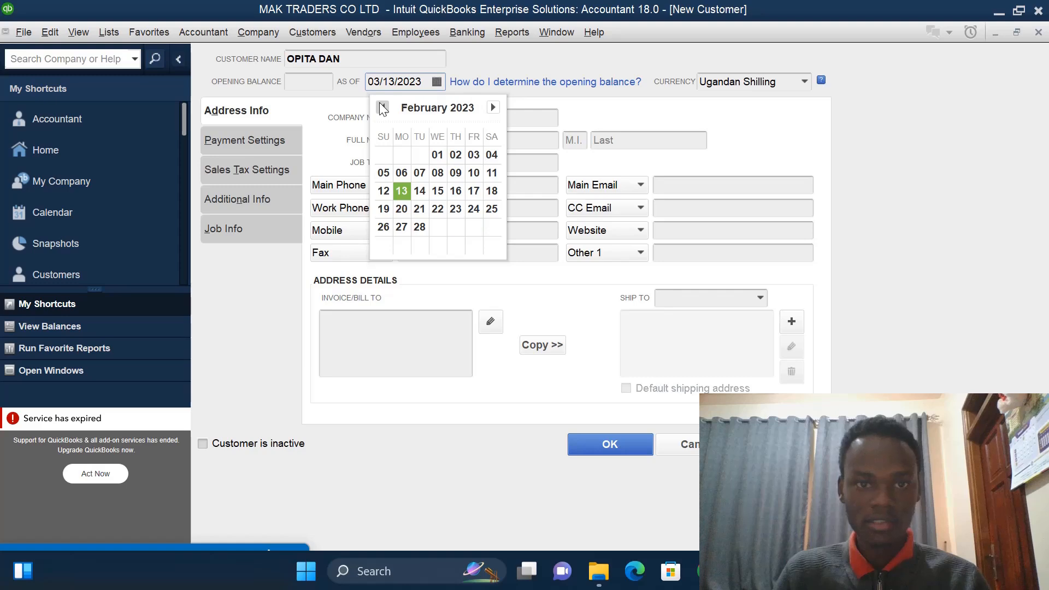
click(383, 108)
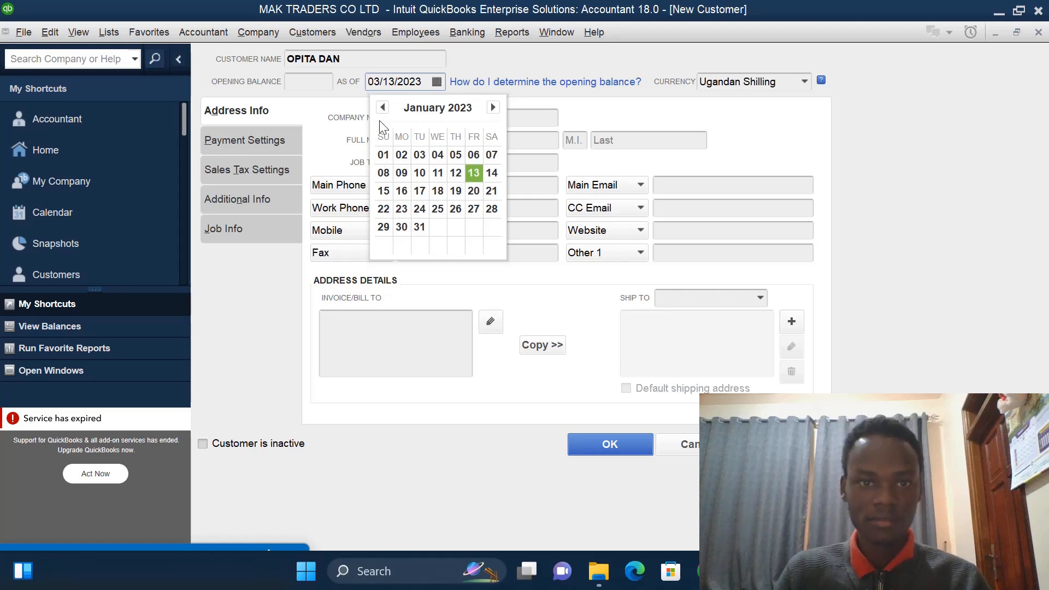
click(383, 154)
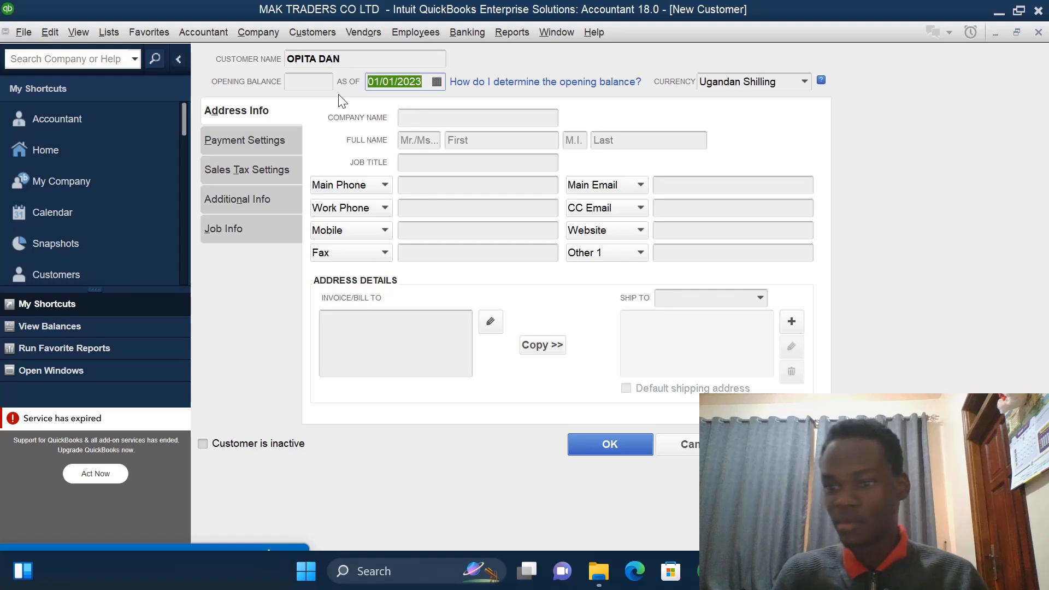
click(588, 448)
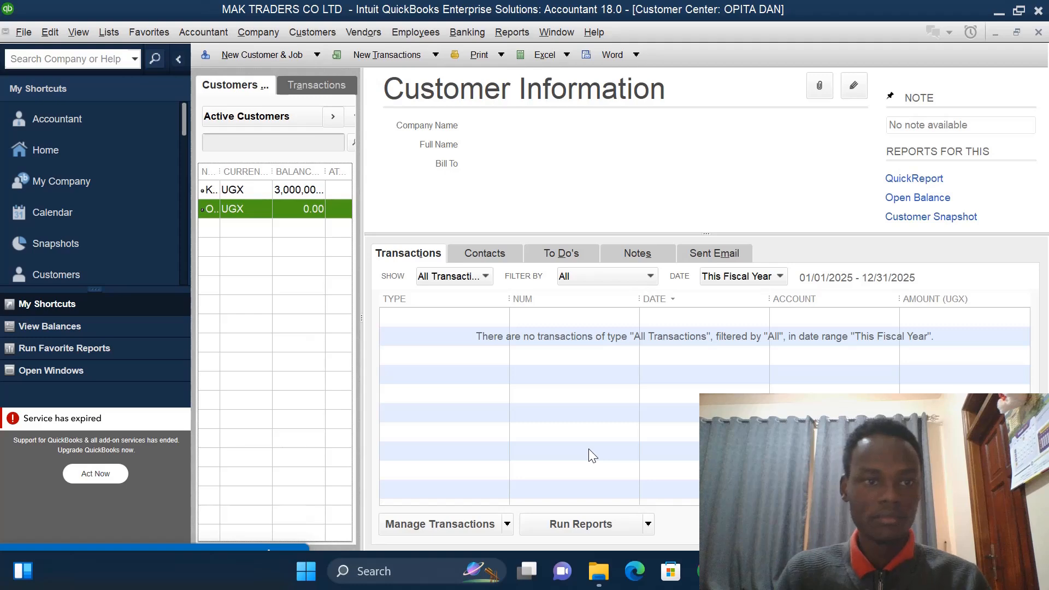
- Start another new customer and name it MUNENE AUTO PARTS
click(317, 56)
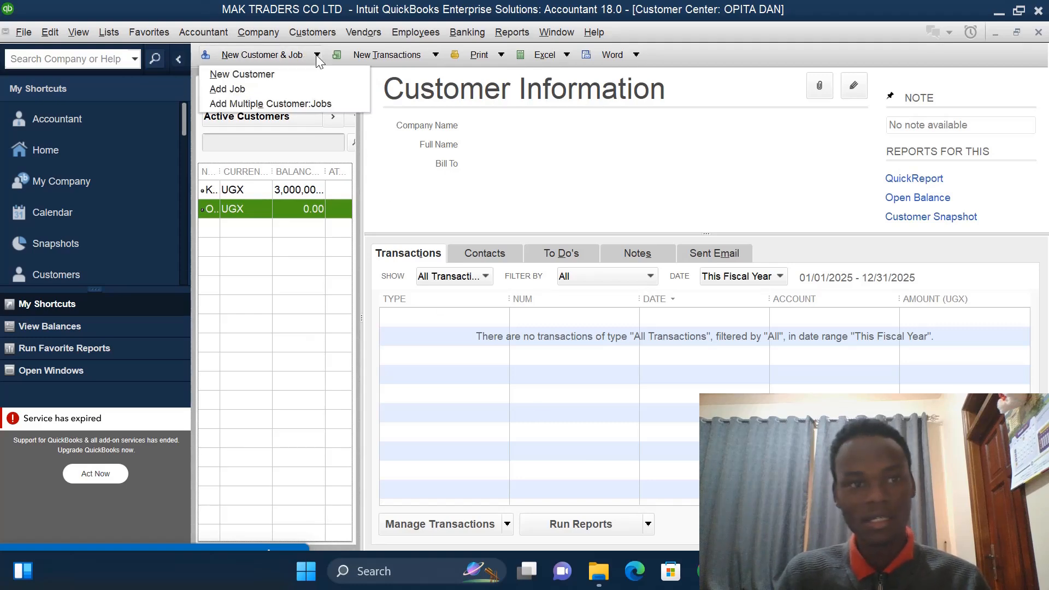
click(294, 72)
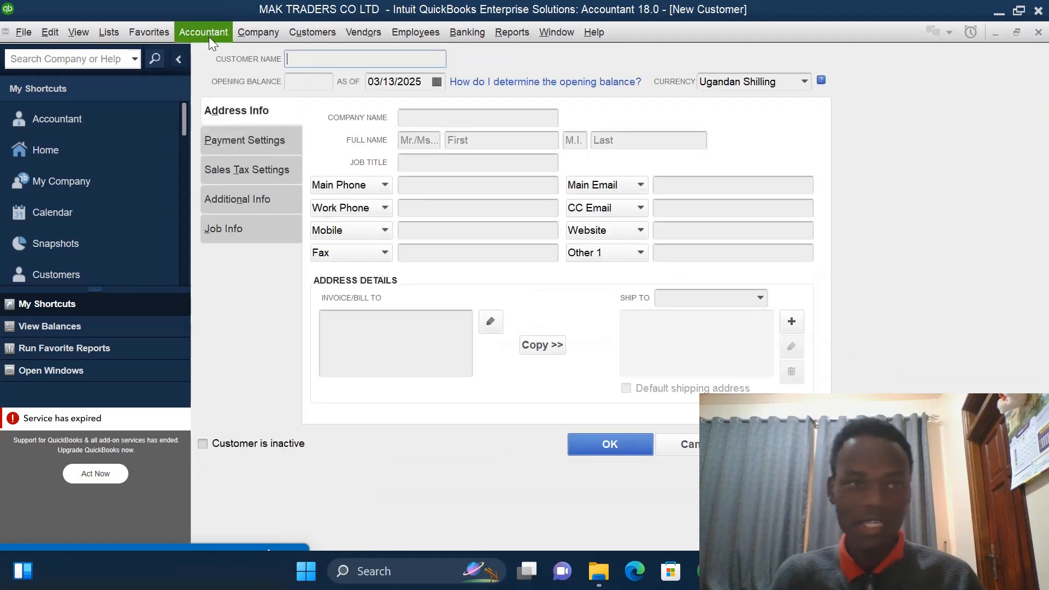
text(MUNENE A)
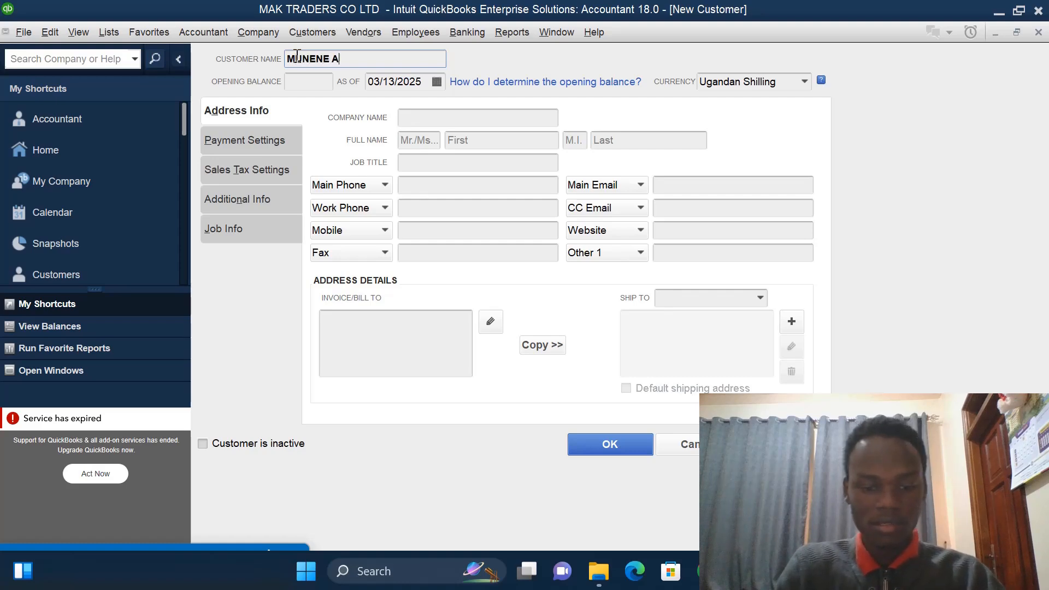
text(UTO PA)
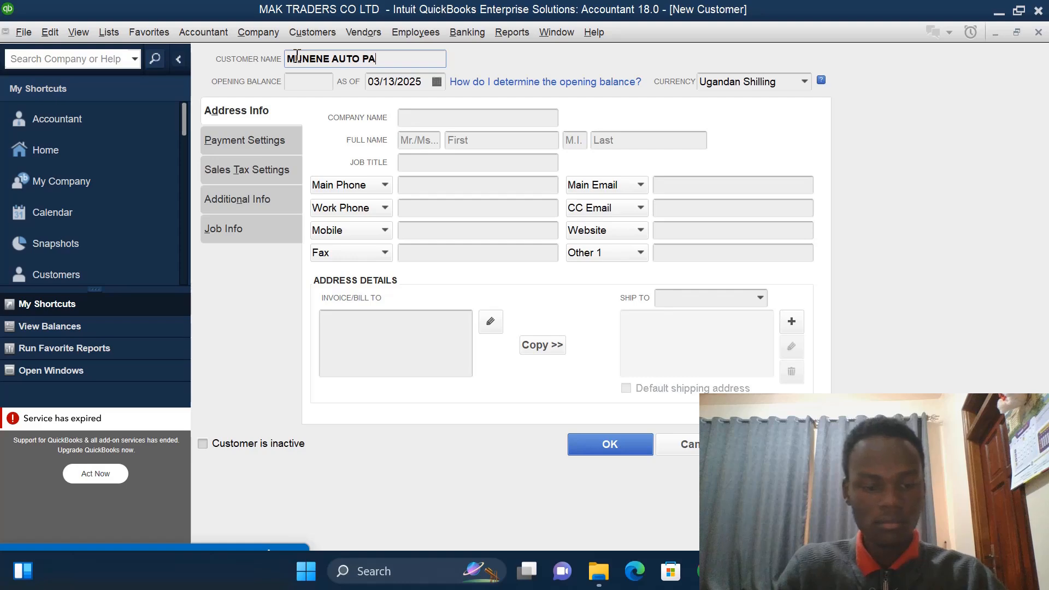
text(RTS)
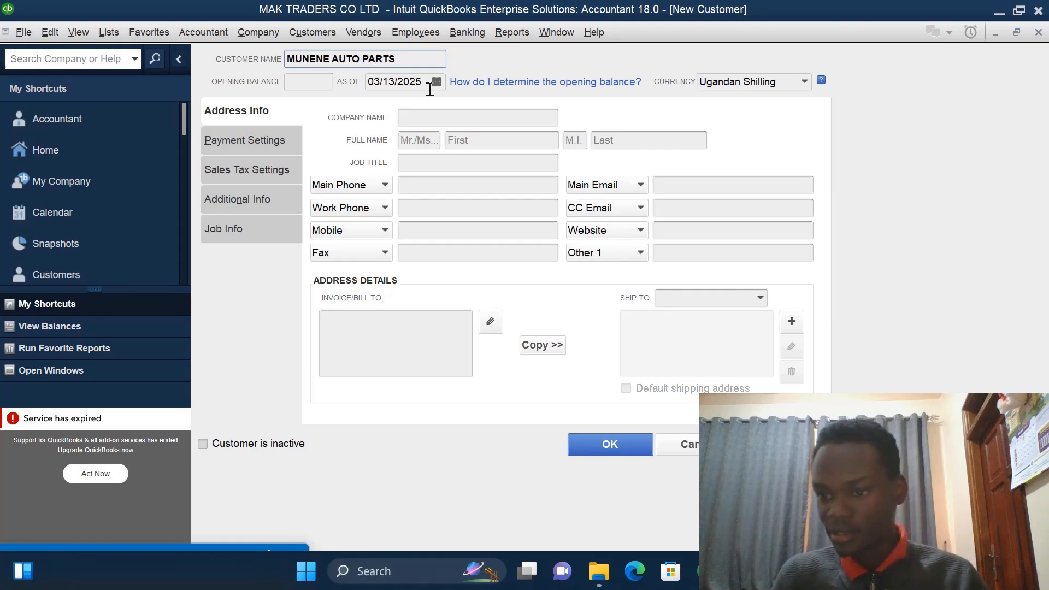
- Give MUNENE AUTO PARTS an opening balance of 1000000 as of 01/01/2023 and save the customer
click(321, 81)
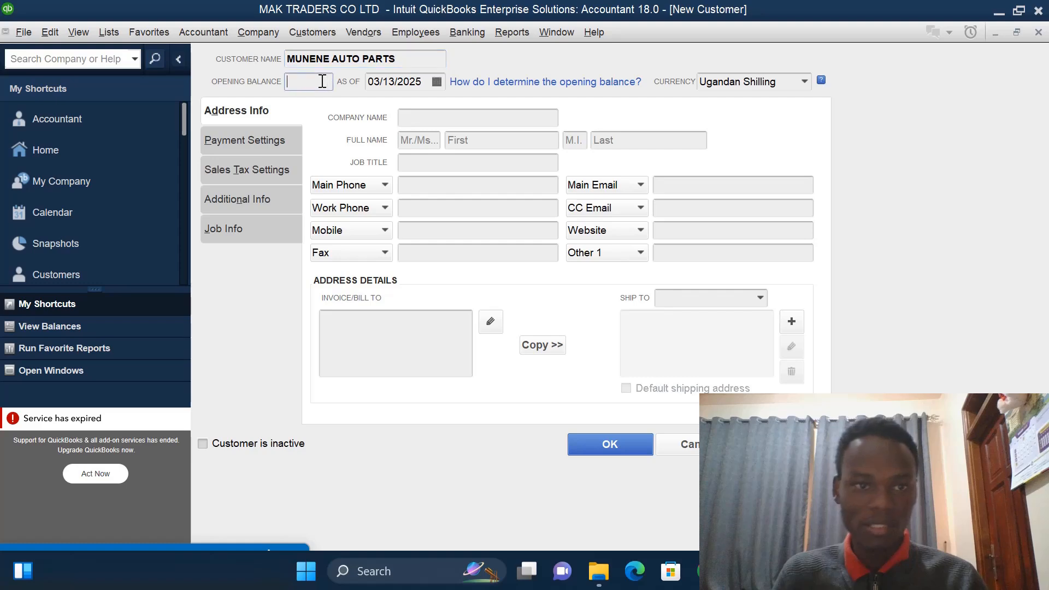
text(10000)
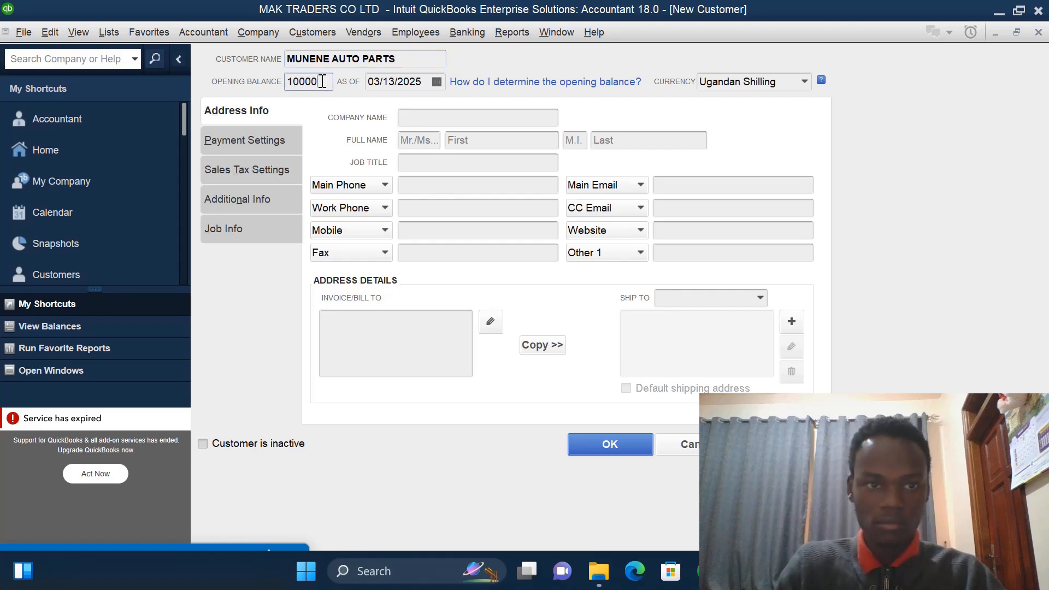
text(00)
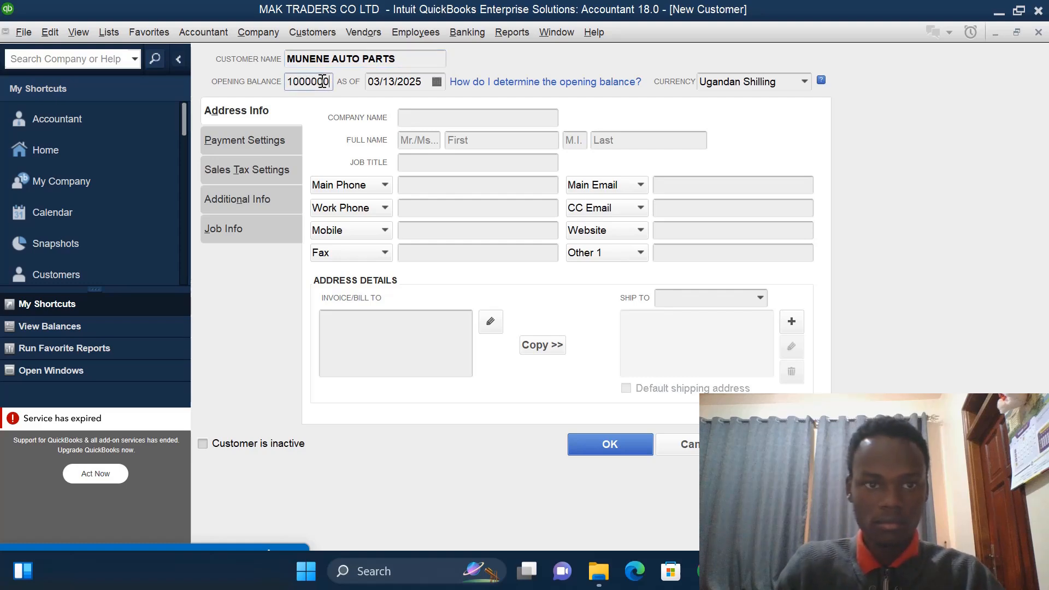
click(422, 81)
key(BackSpace)
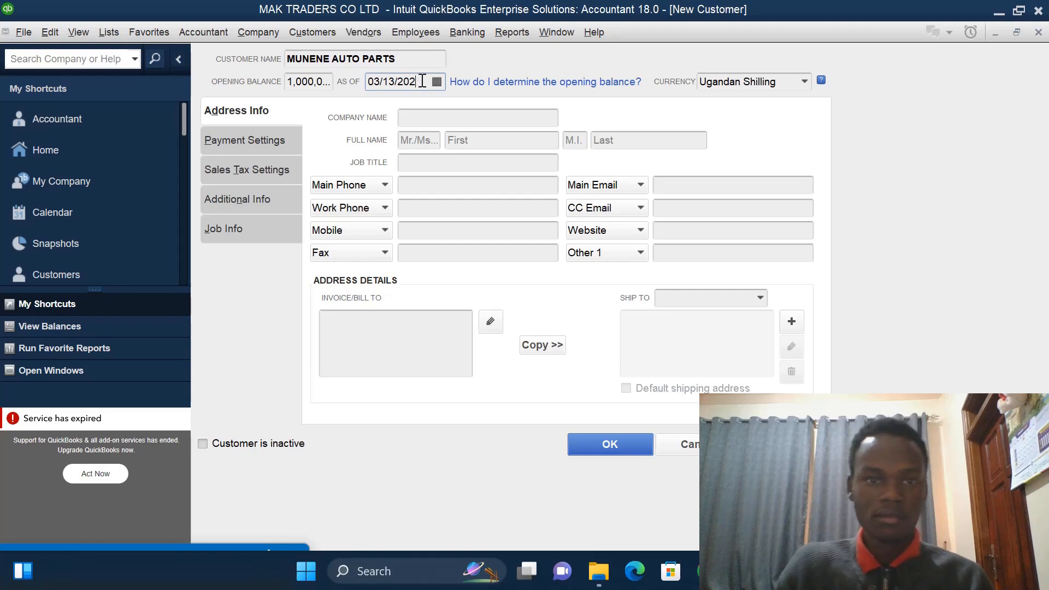
text(3)
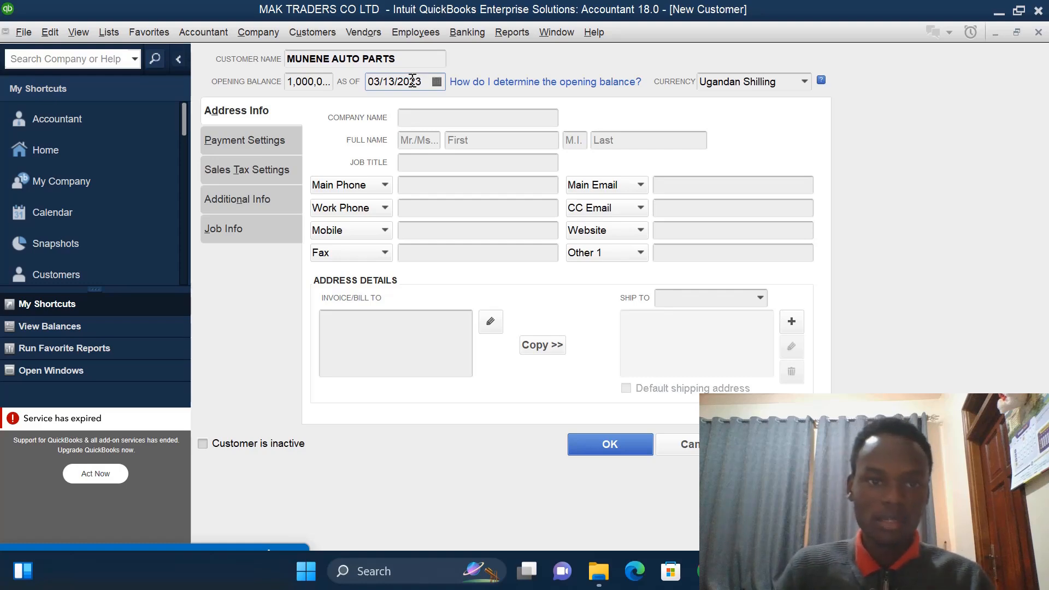
click(437, 82)
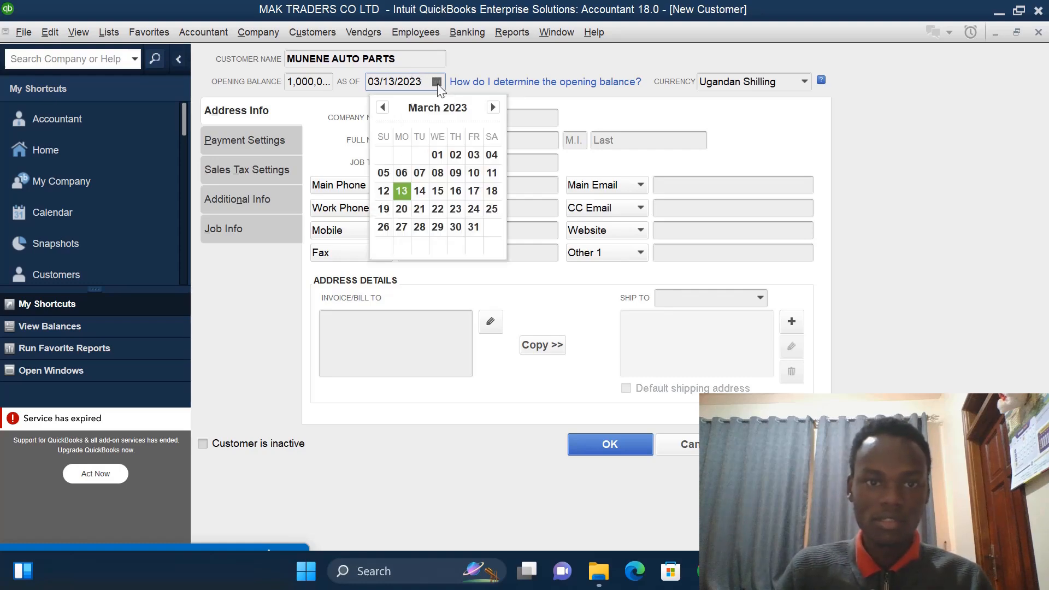
click(381, 112)
click(381, 112)
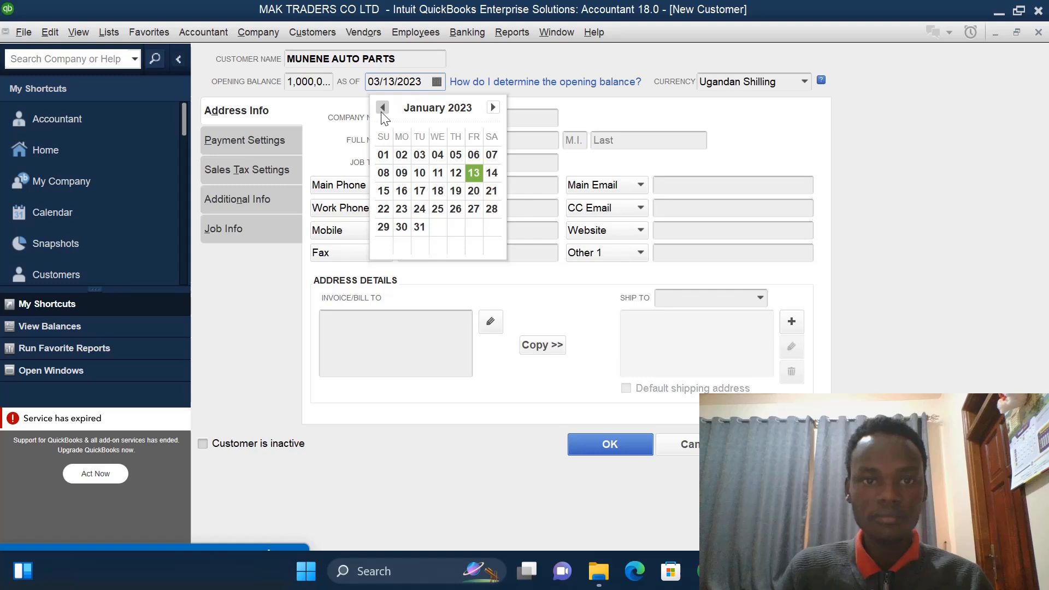
click(384, 155)
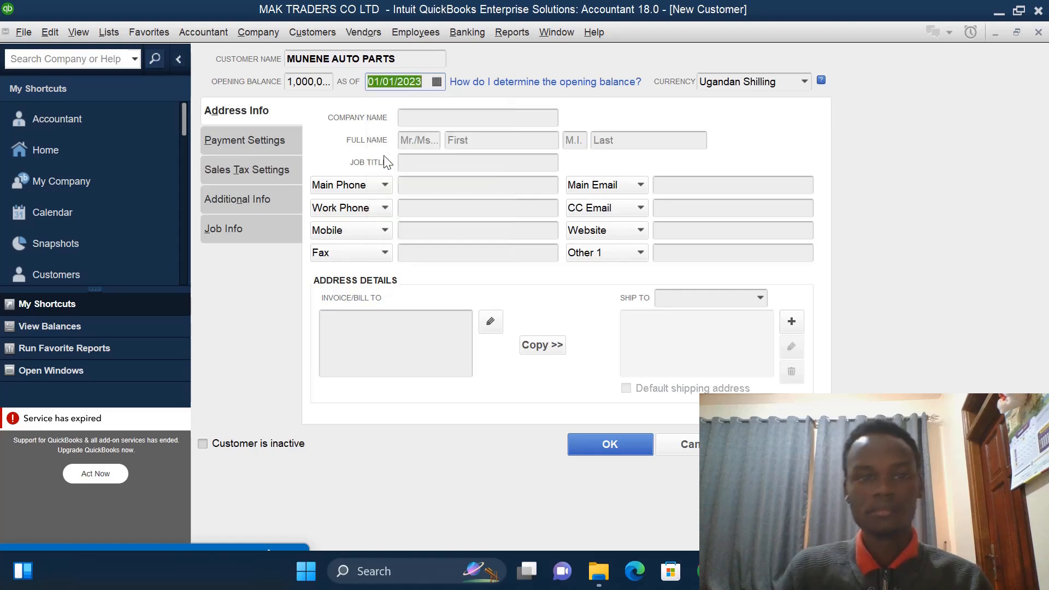
click(589, 447)
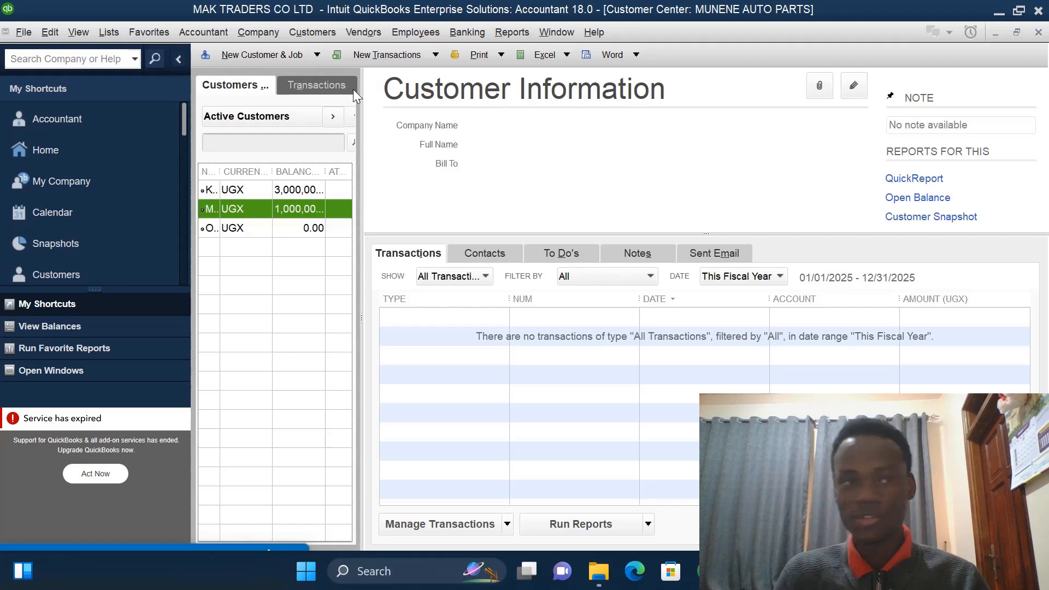
- Start another new customer and name it KLASSY MOTO SPARES
click(316, 56)
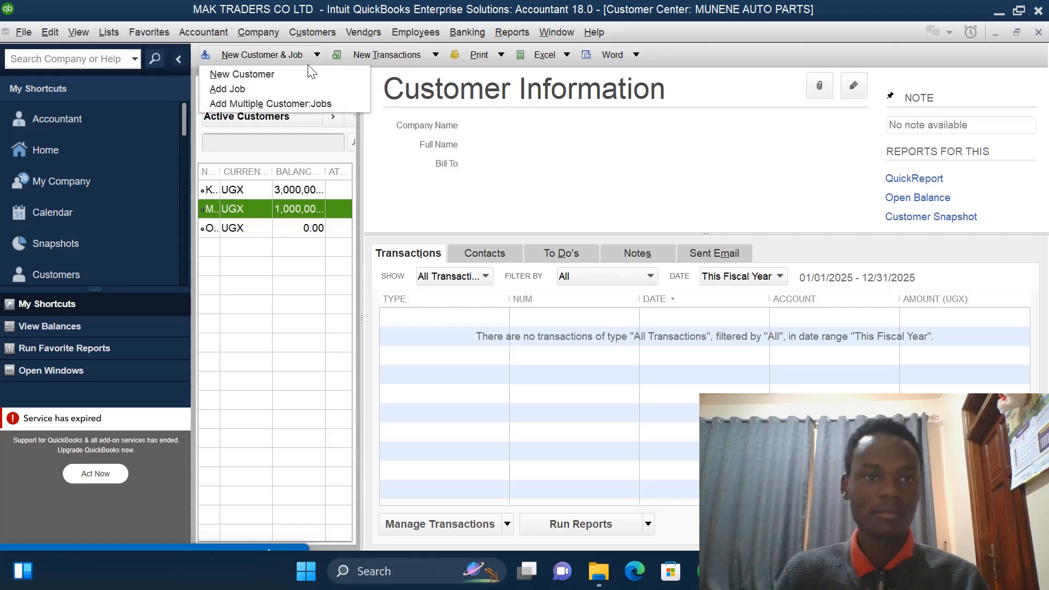
click(306, 73)
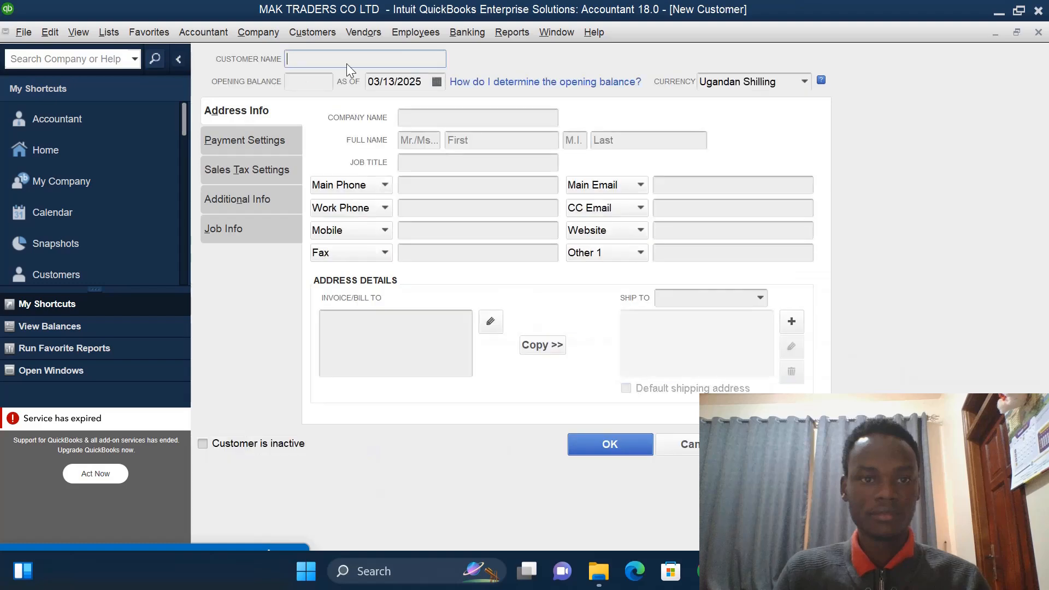
text(K)
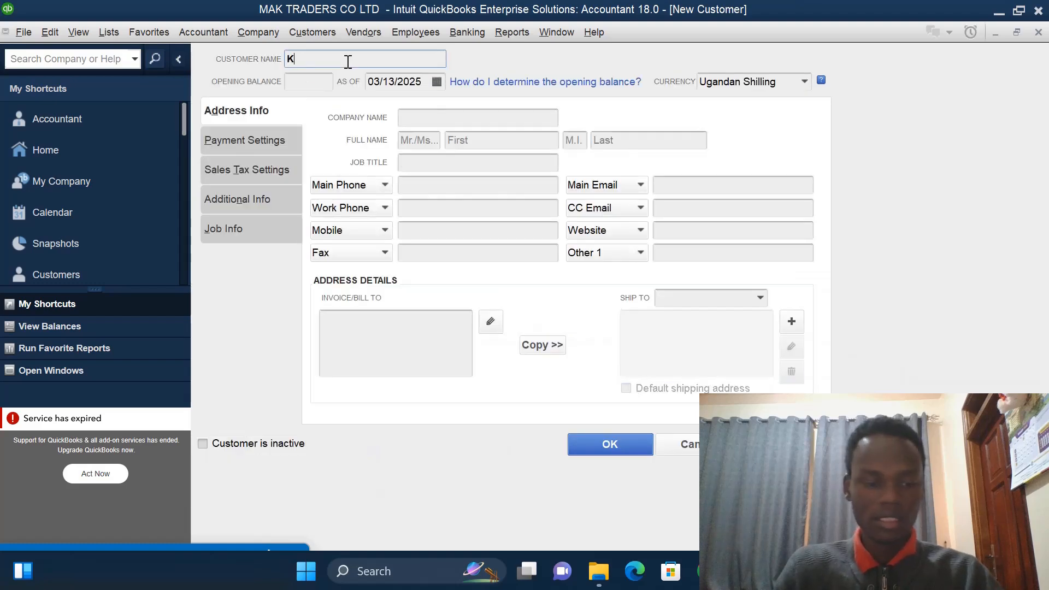
text(LASS)
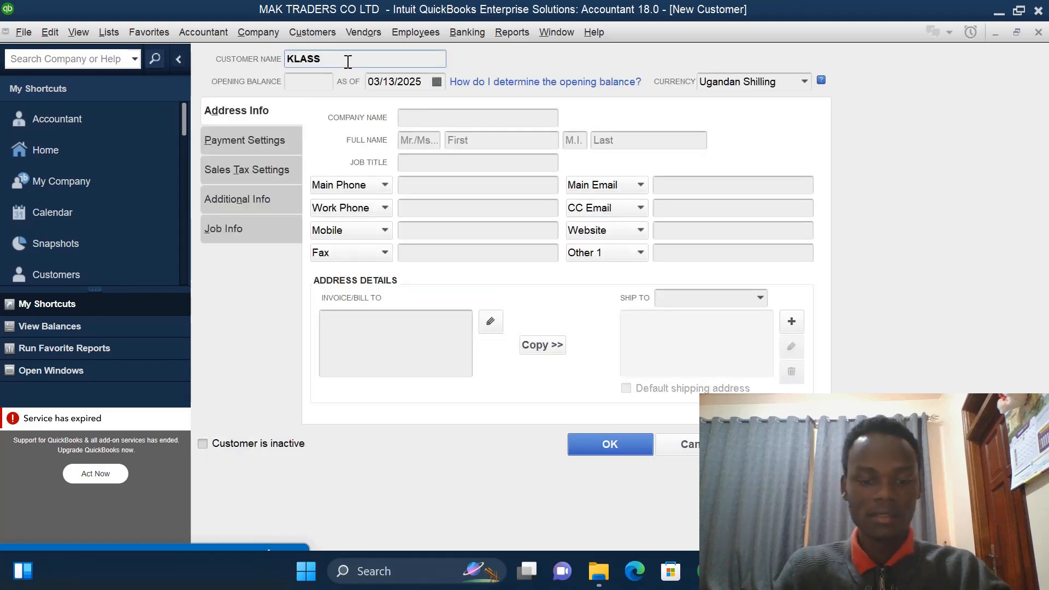
text(Y MOTO )
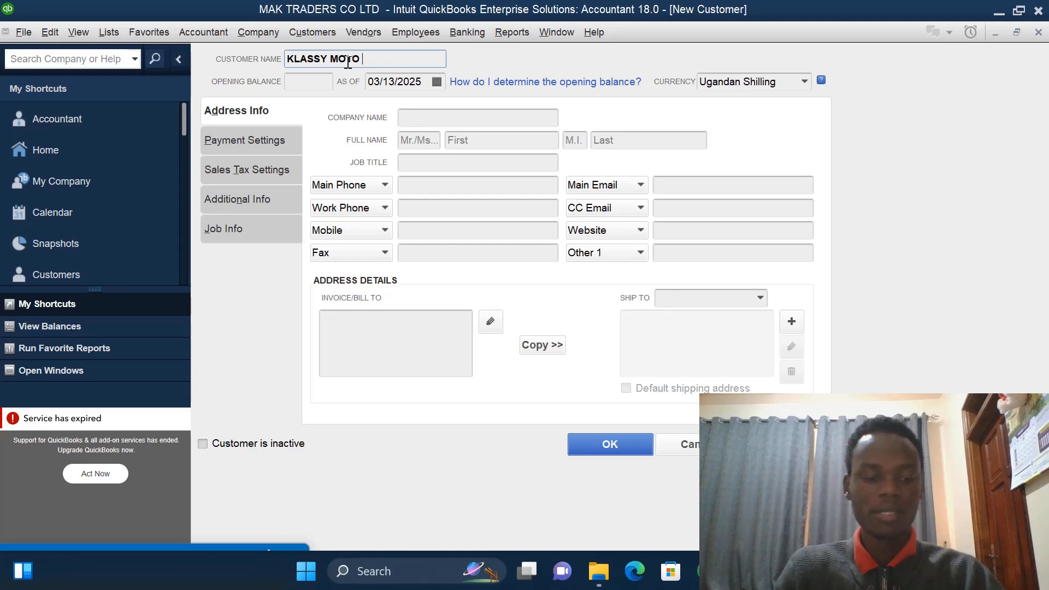
text(S)
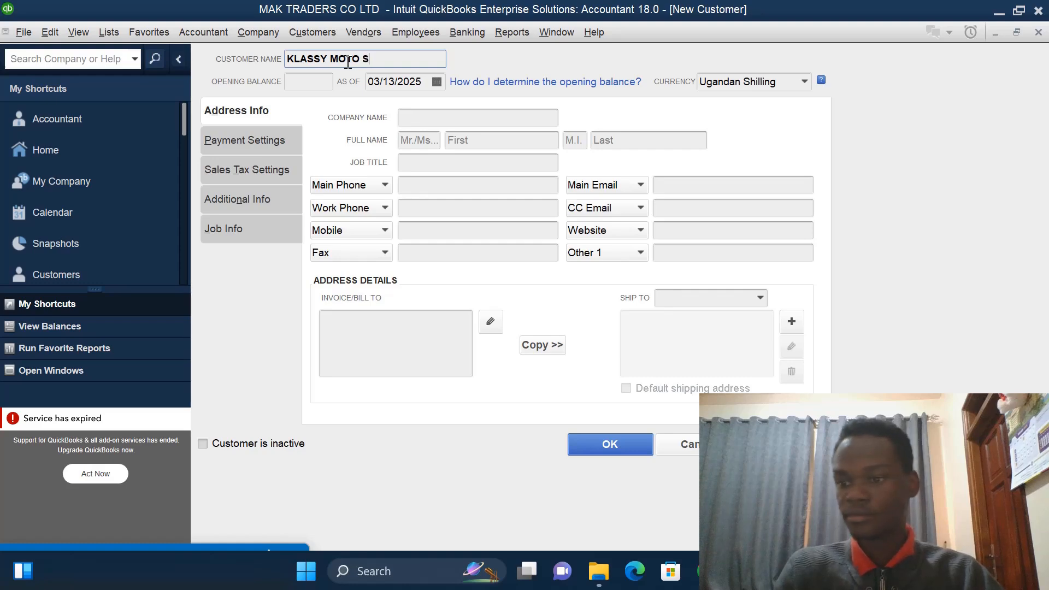
text(PAR)
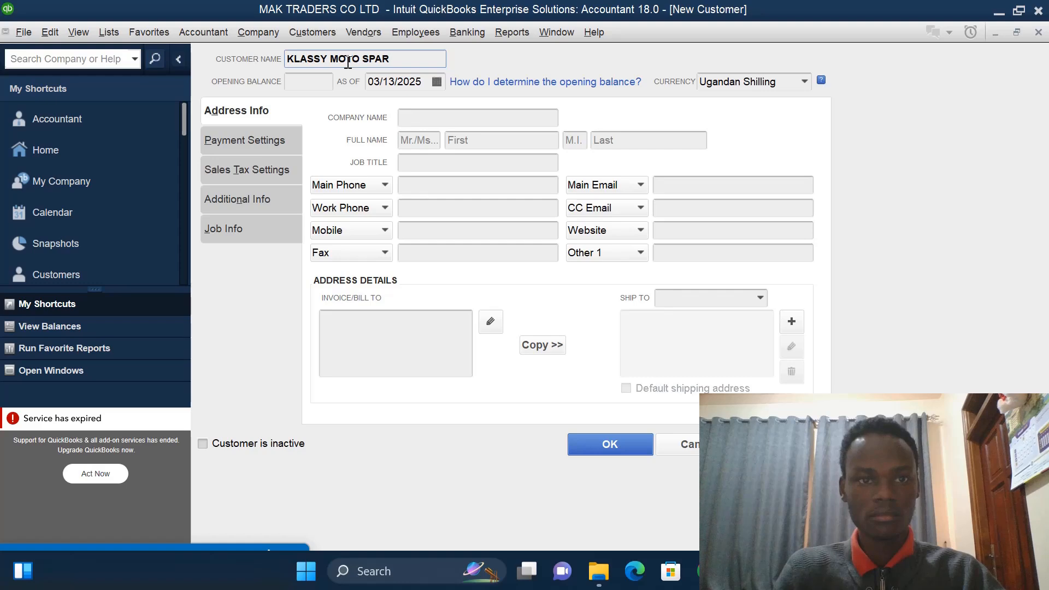
text(ES)
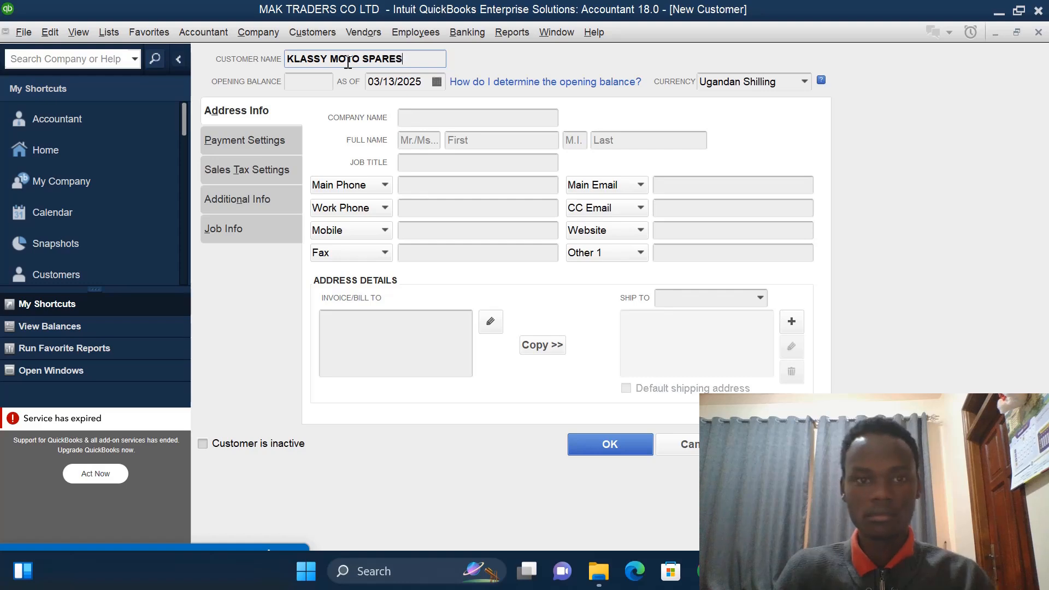
- Give KLASSY MOTO SPARES an opening balance of 800000 as of 01/01/2023 and save the customer
click(322, 87)
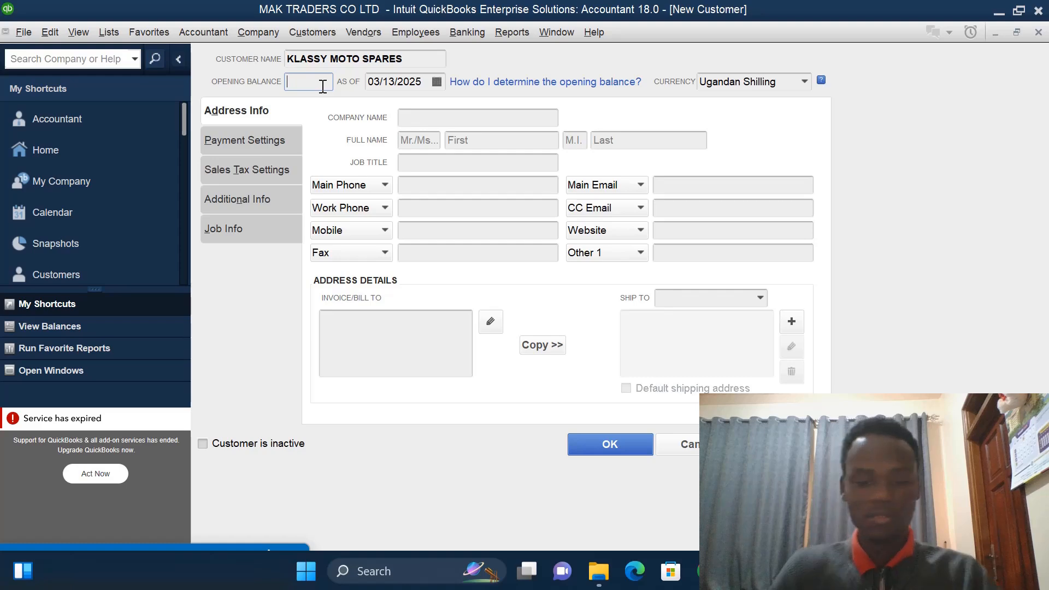
text(800000)
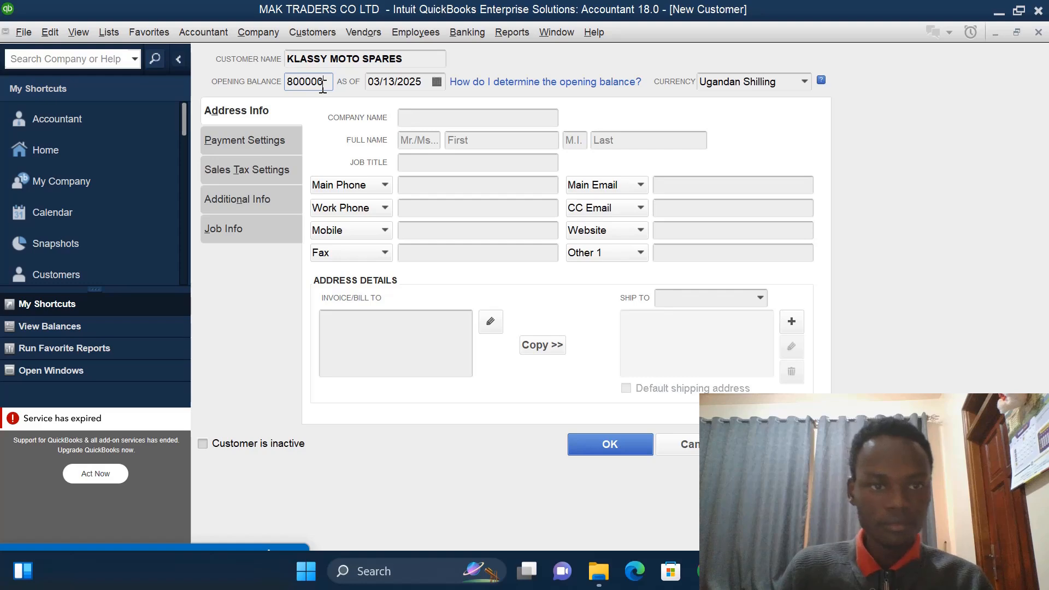
click(426, 80)
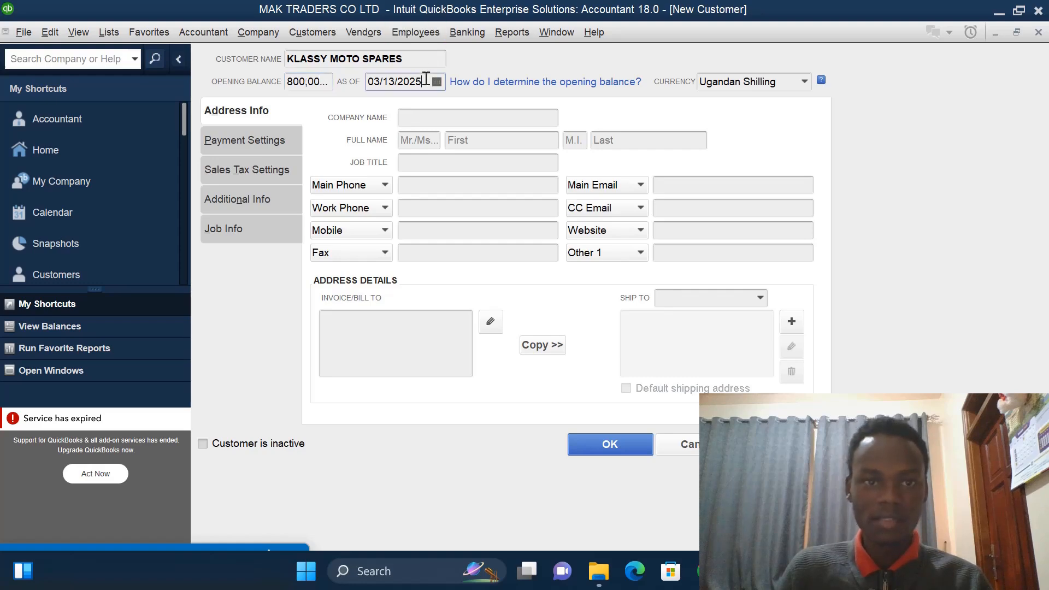
key(BackSpace)
text(3)
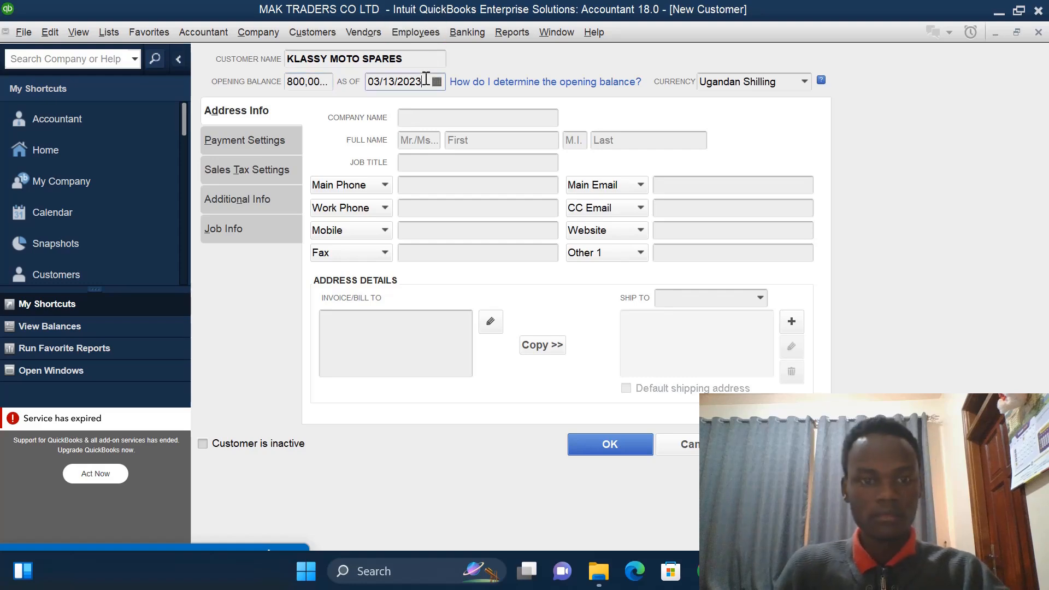
click(437, 83)
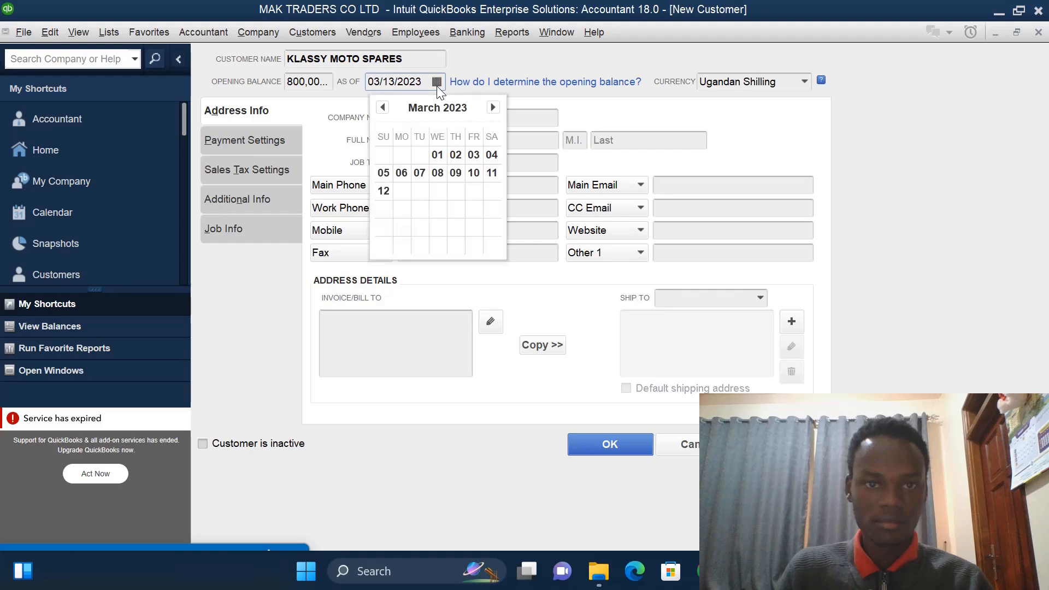
click(383, 107)
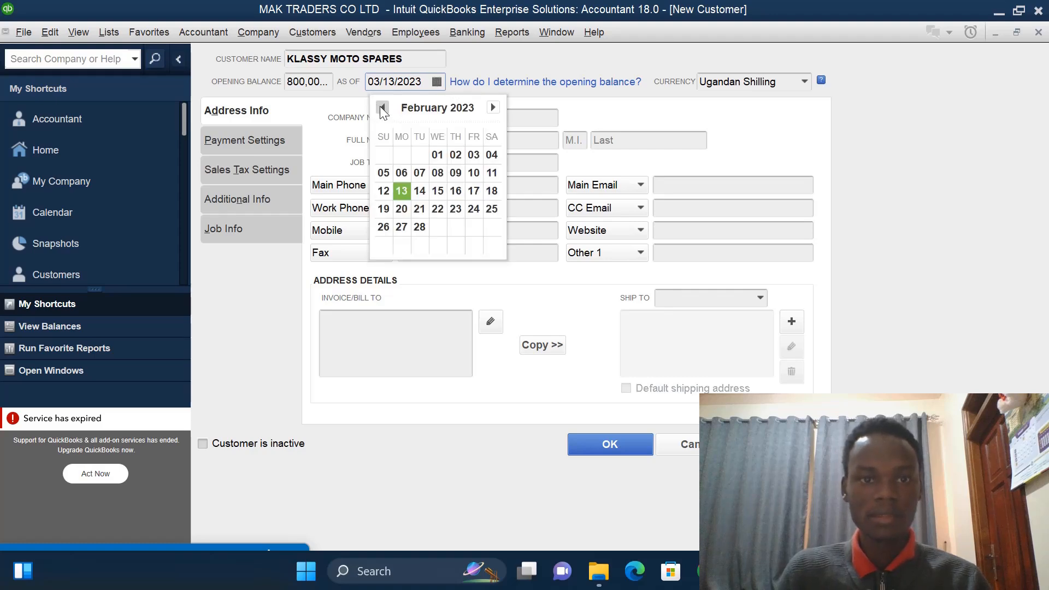
click(382, 108)
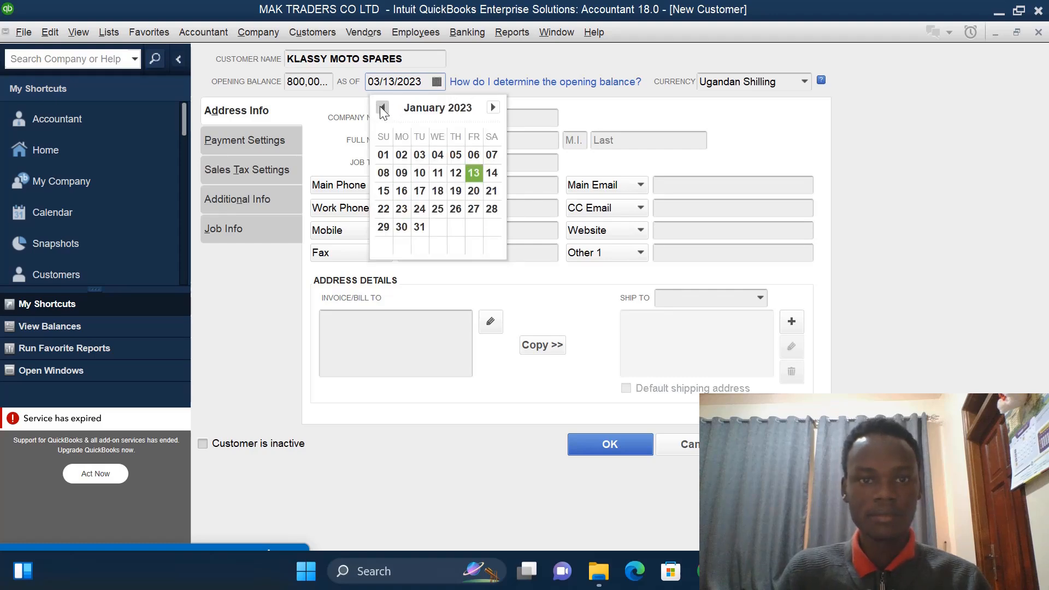
click(383, 156)
click(599, 445)
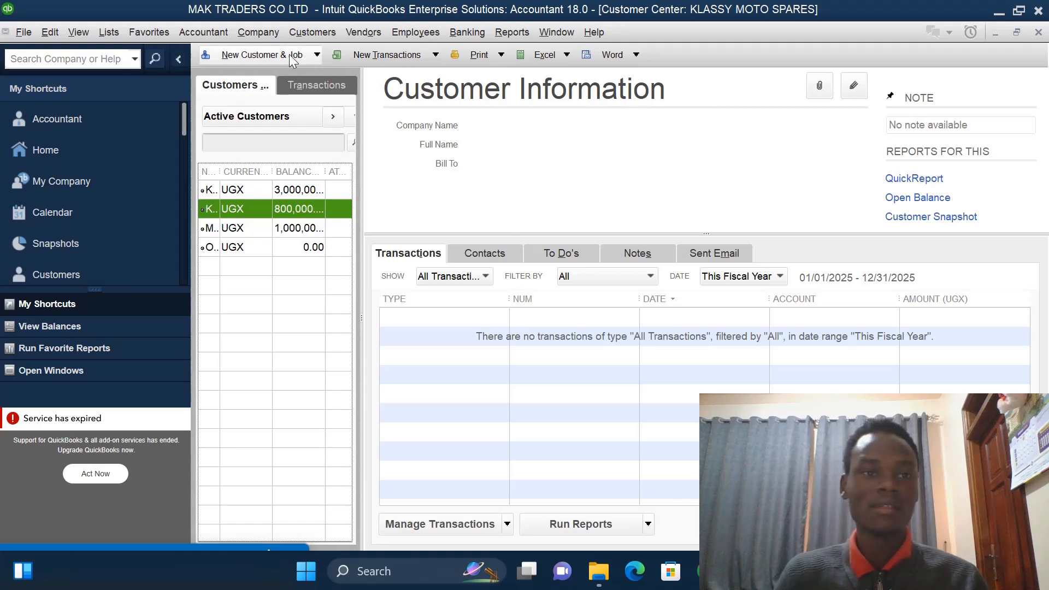
- Open the Vendor Center and start a new vendor named KABALE SISTERS
click(363, 31)
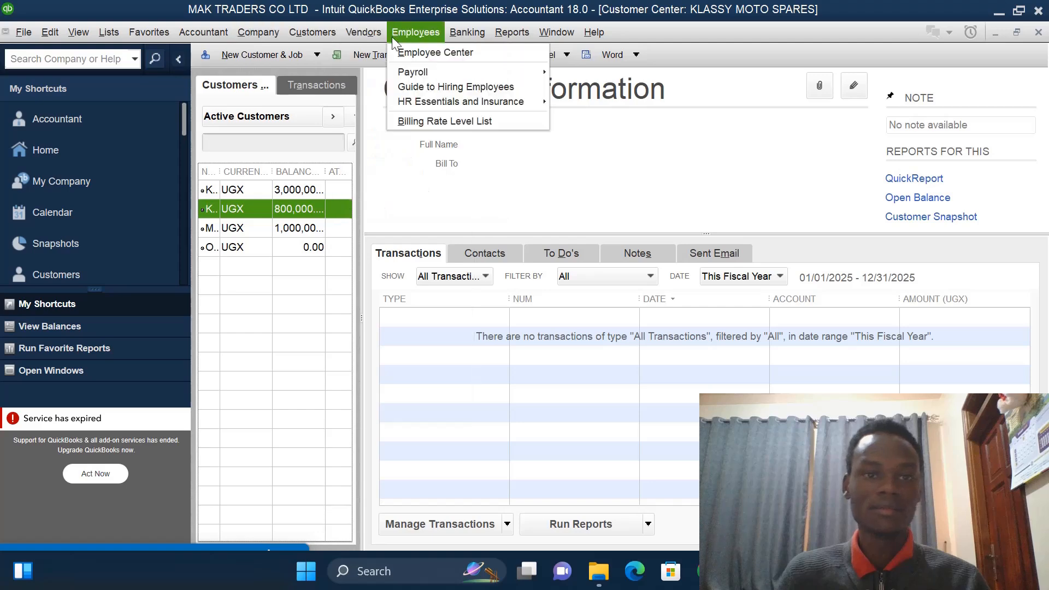
click(370, 56)
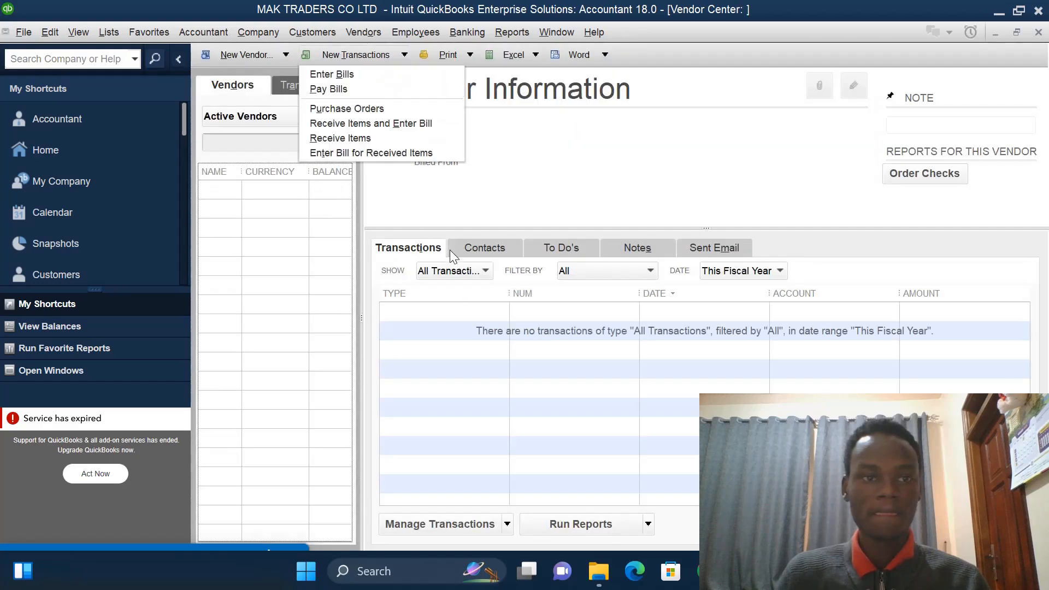
click(372, 31)
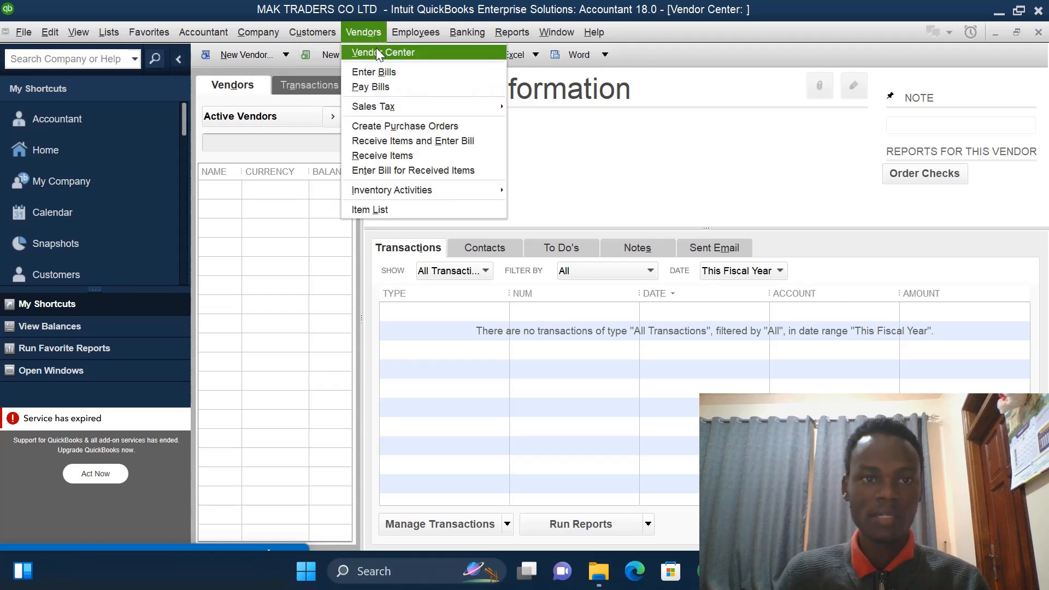
click(375, 47)
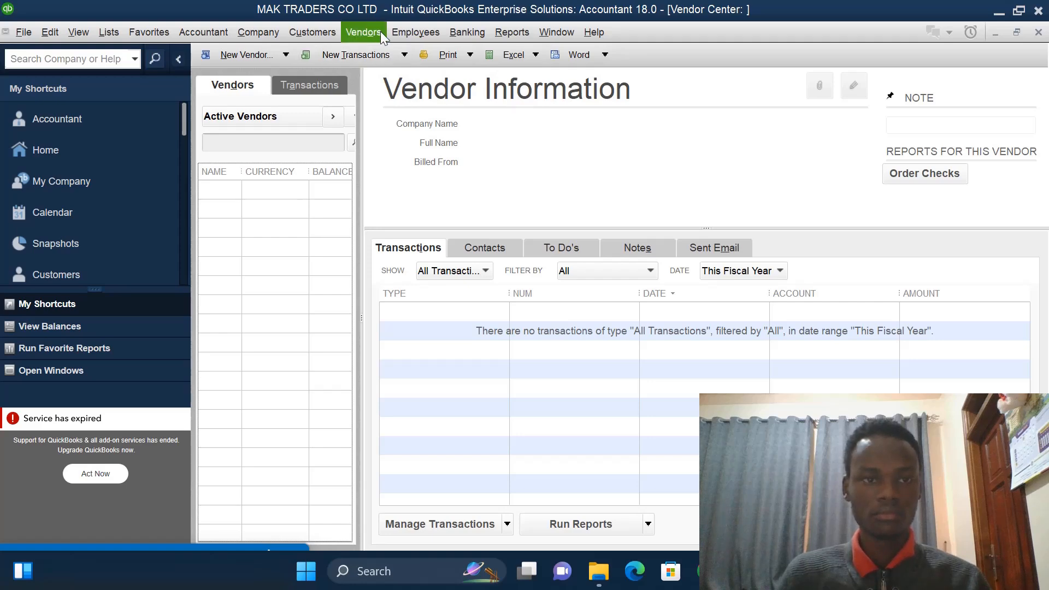
click(285, 55)
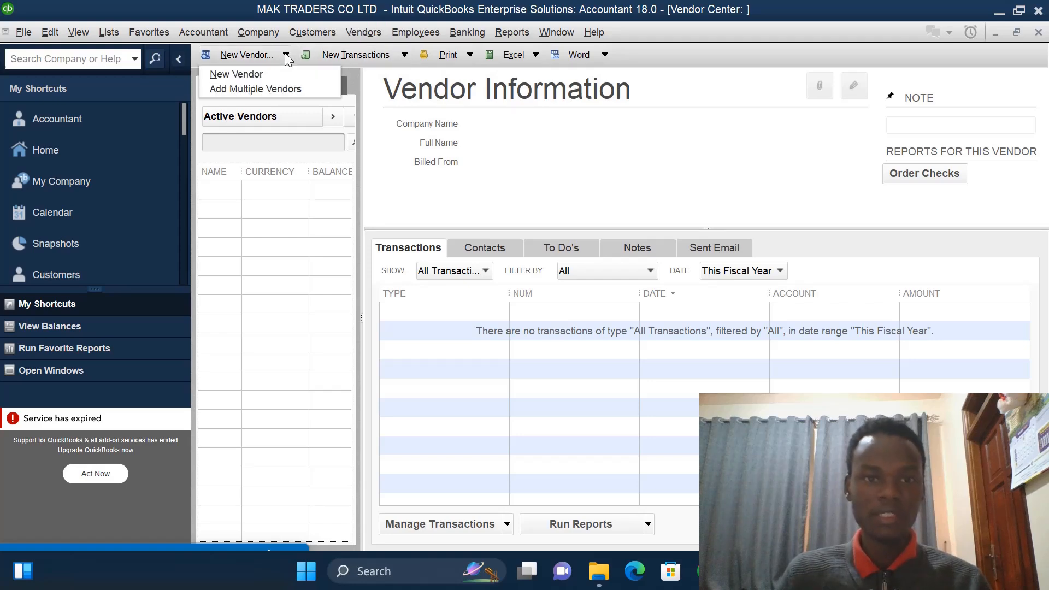
click(270, 71)
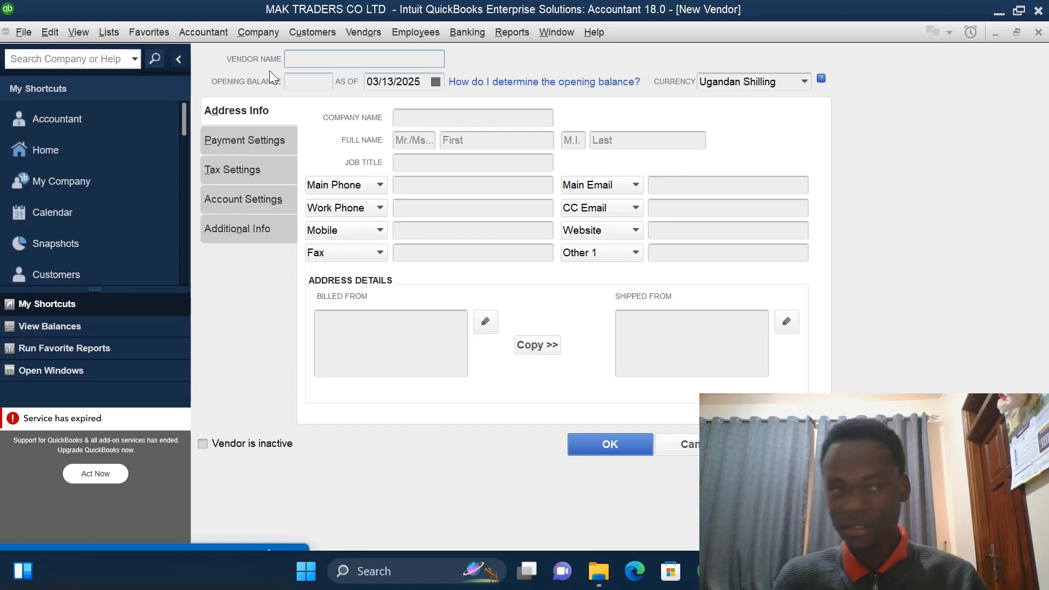
text(KA)
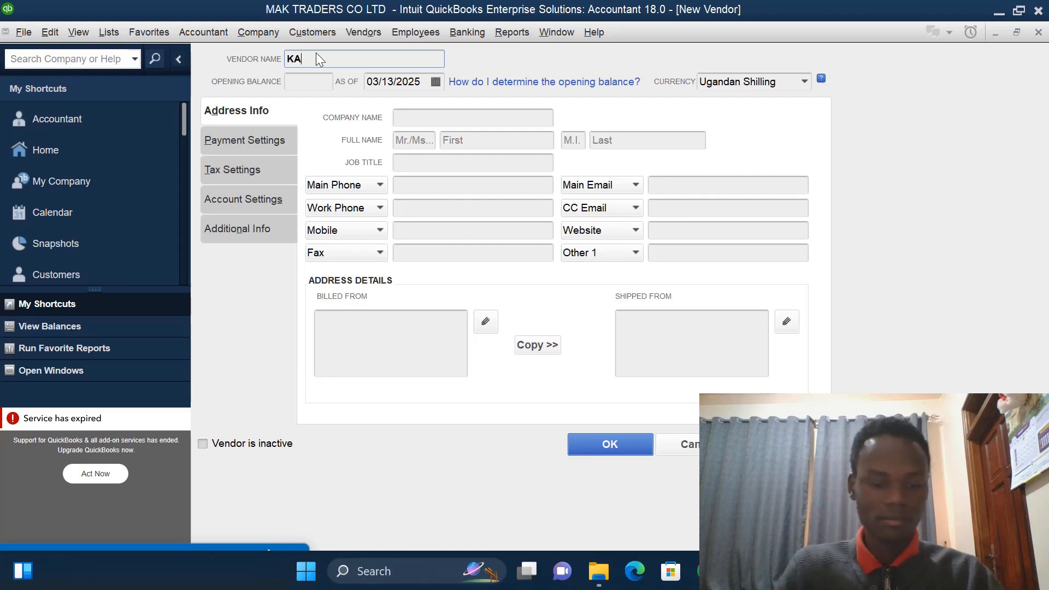
text(BALE)
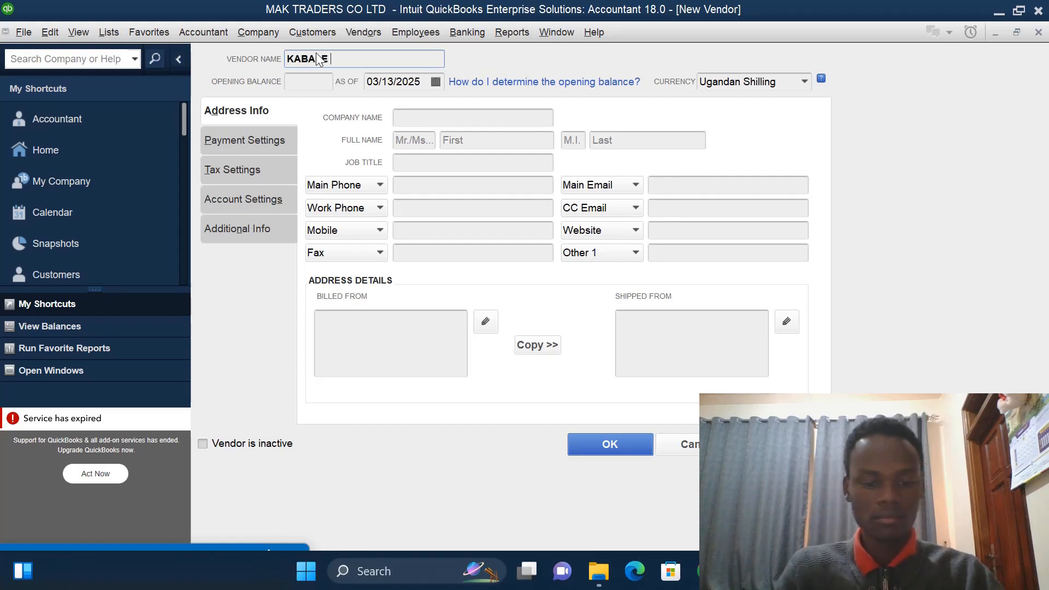
text( SIS)
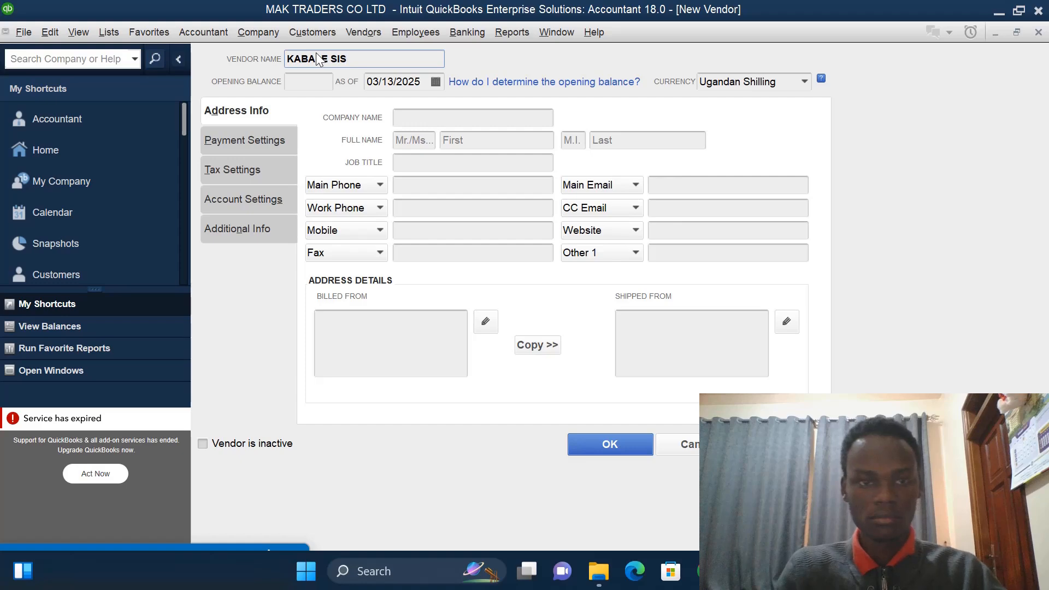
text(RE)
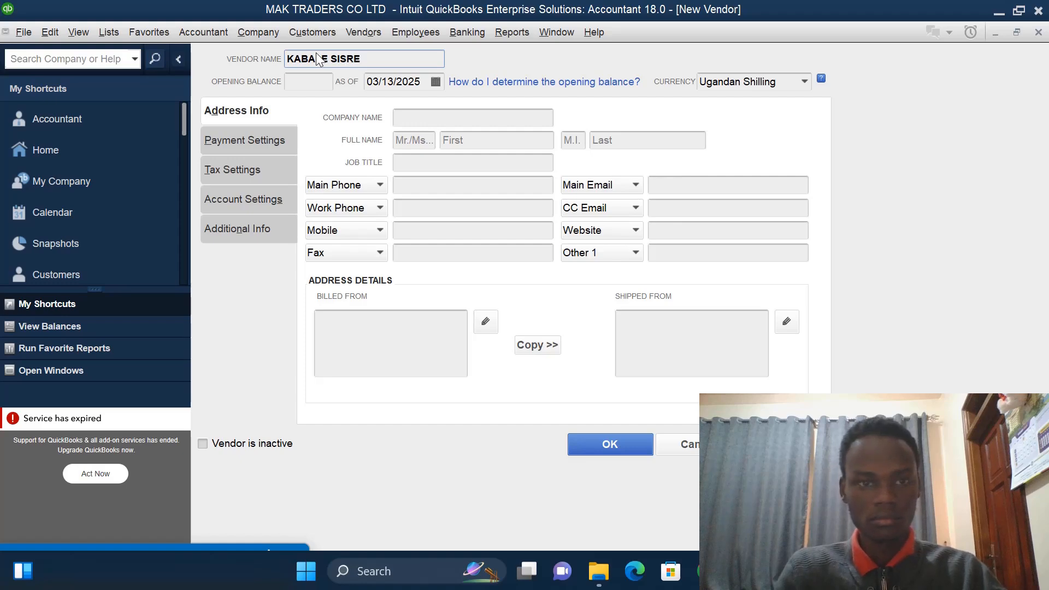
key(BackSpace)
key(BackSpace)
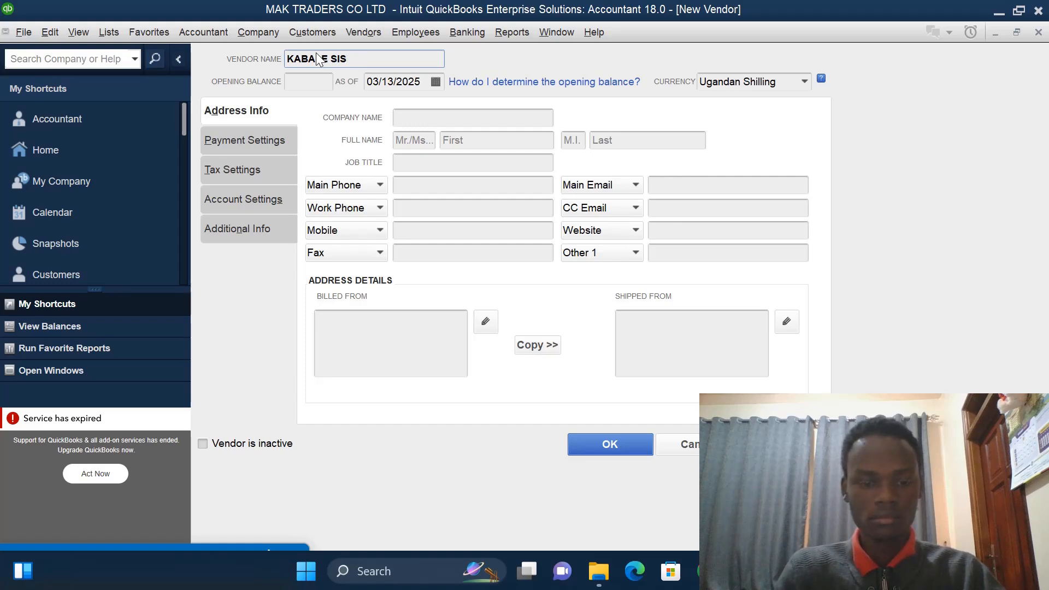
text(TERS)
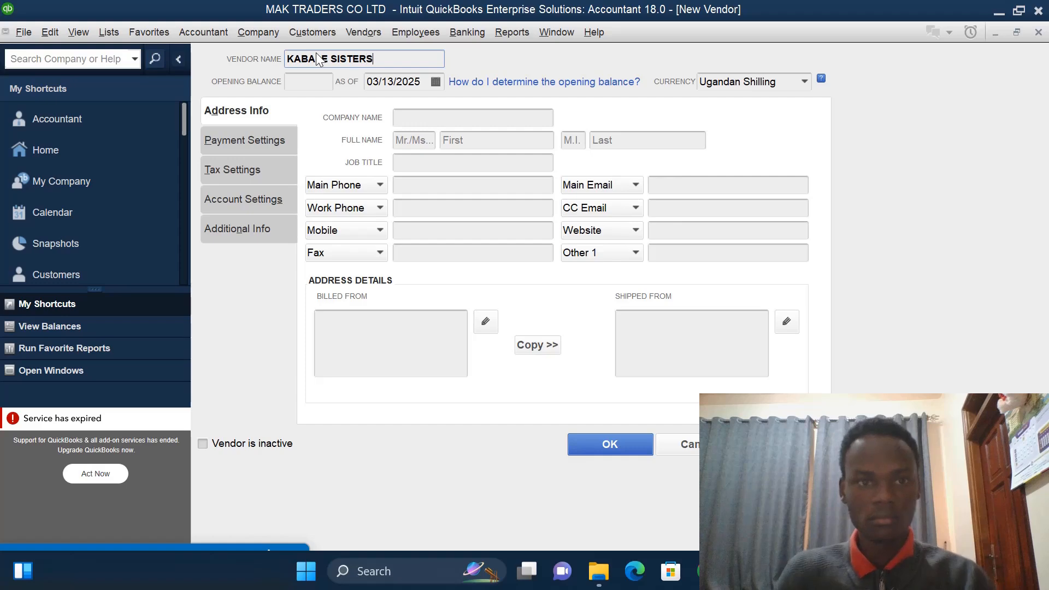
- Give KABALE SISTERS an opening balance of 1700000 as of 01/01/2023 and save the vendor
click(311, 81)
text(1)
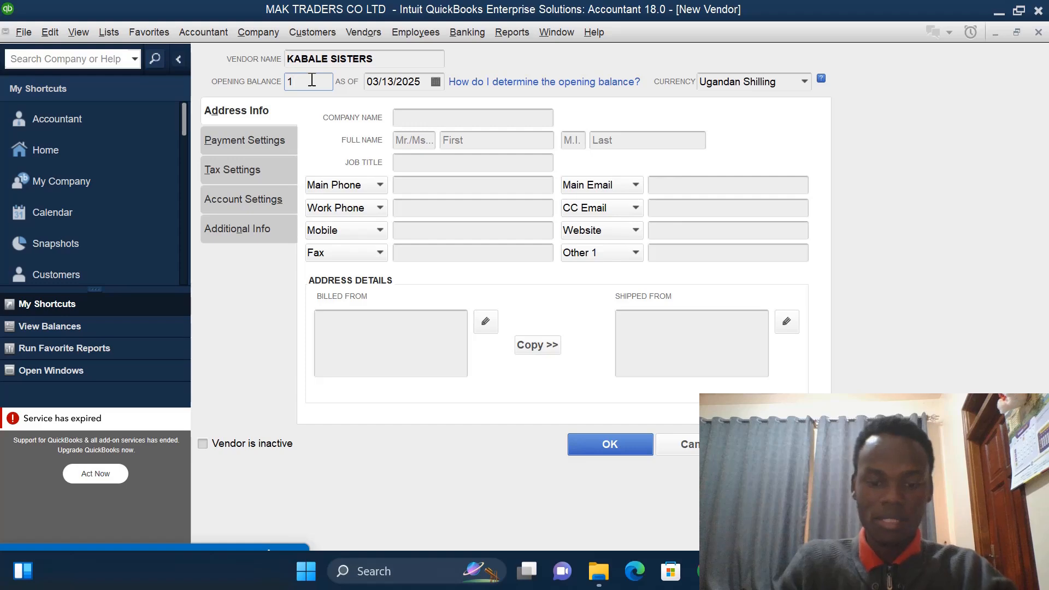
text(7000)
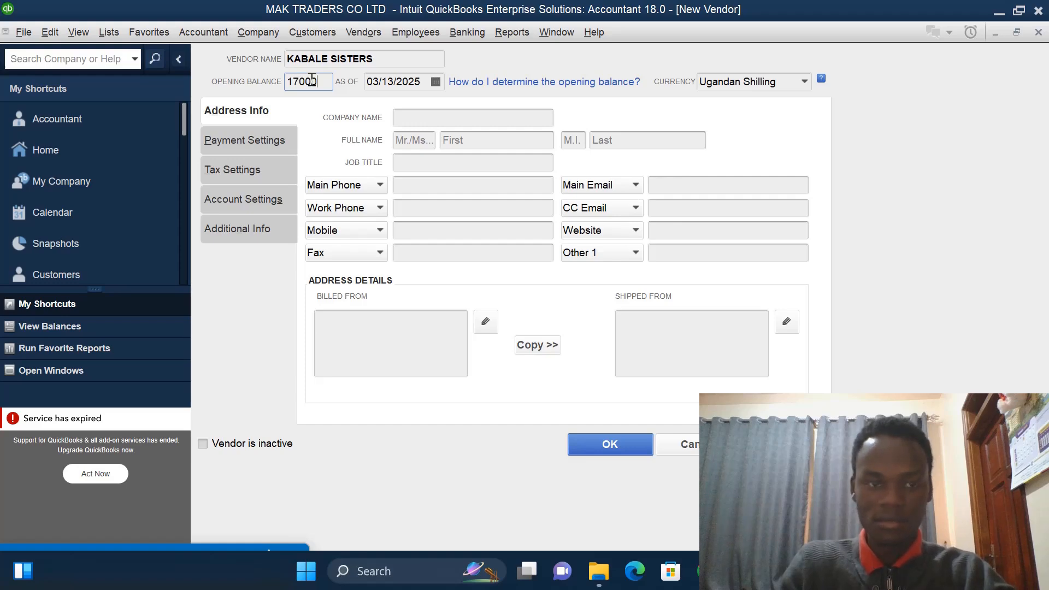
text(0)
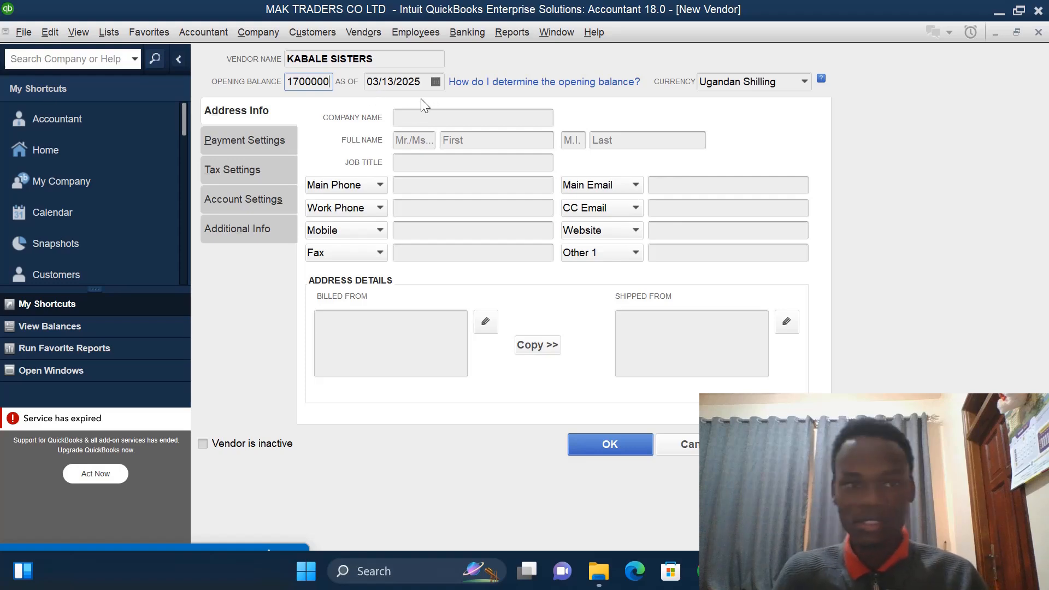
click(420, 79)
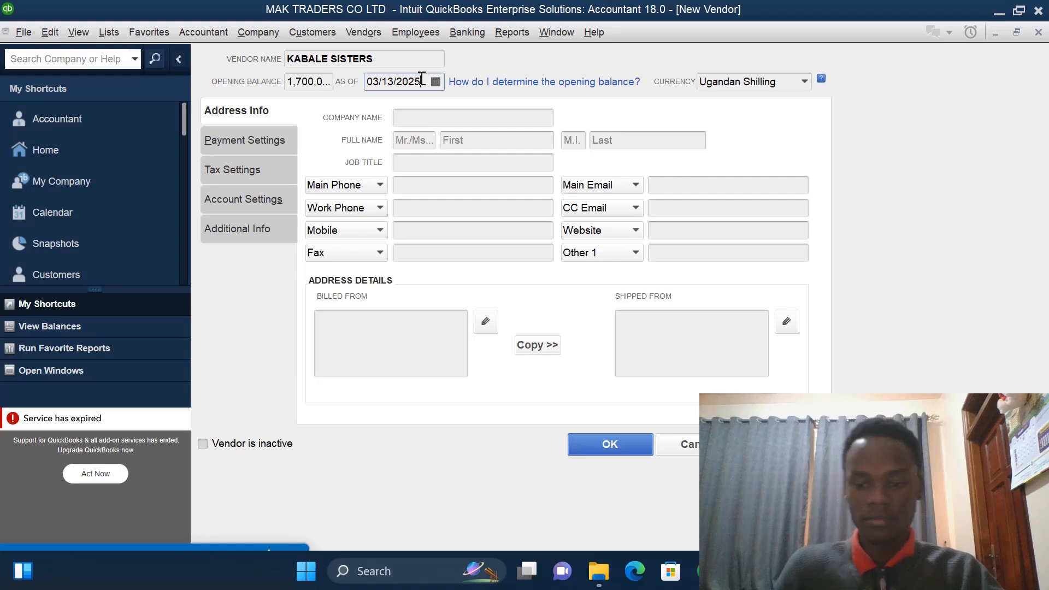
key(BackSpace)
text(3)
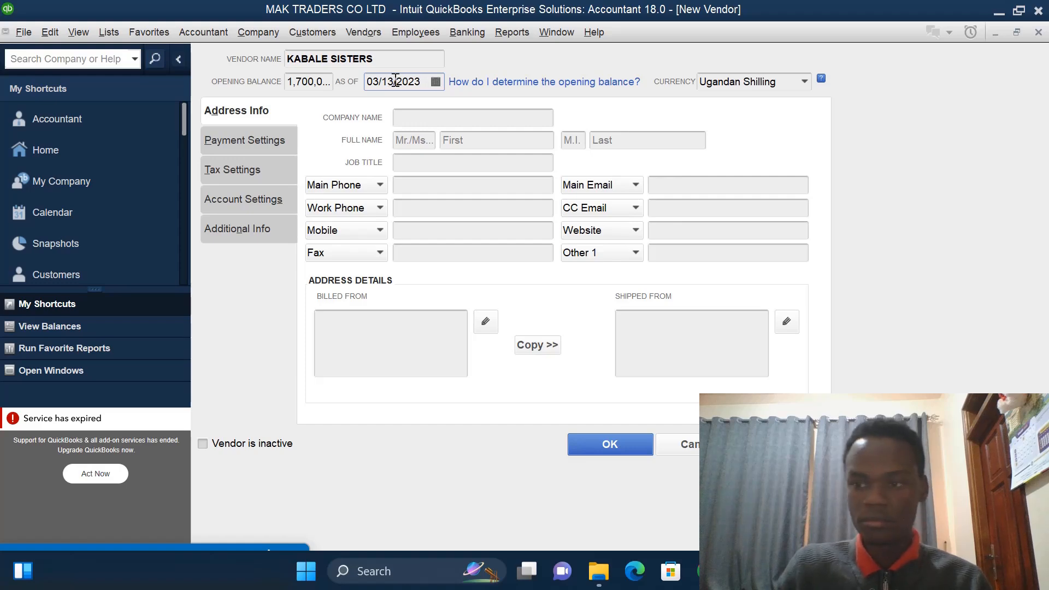
key(BackSpace)
key(BackSpace)
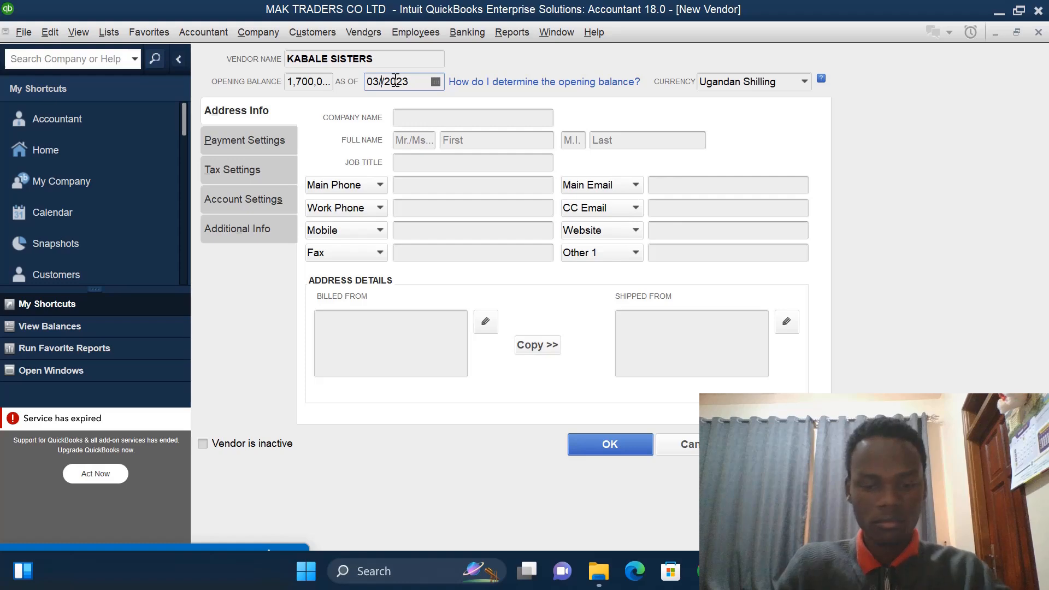
text(01)
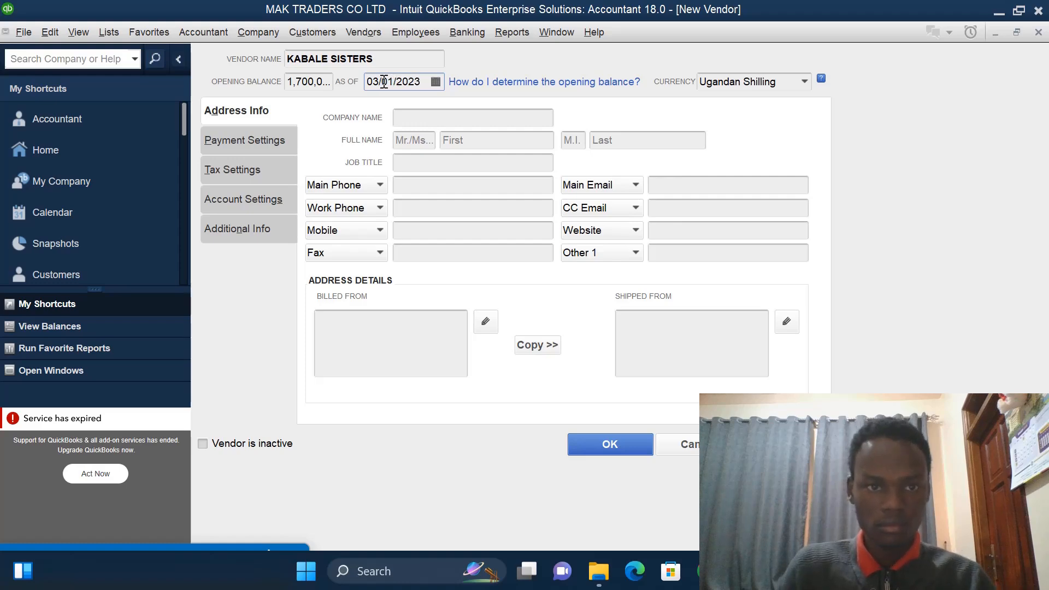
click(378, 82)
key(BackSpace)
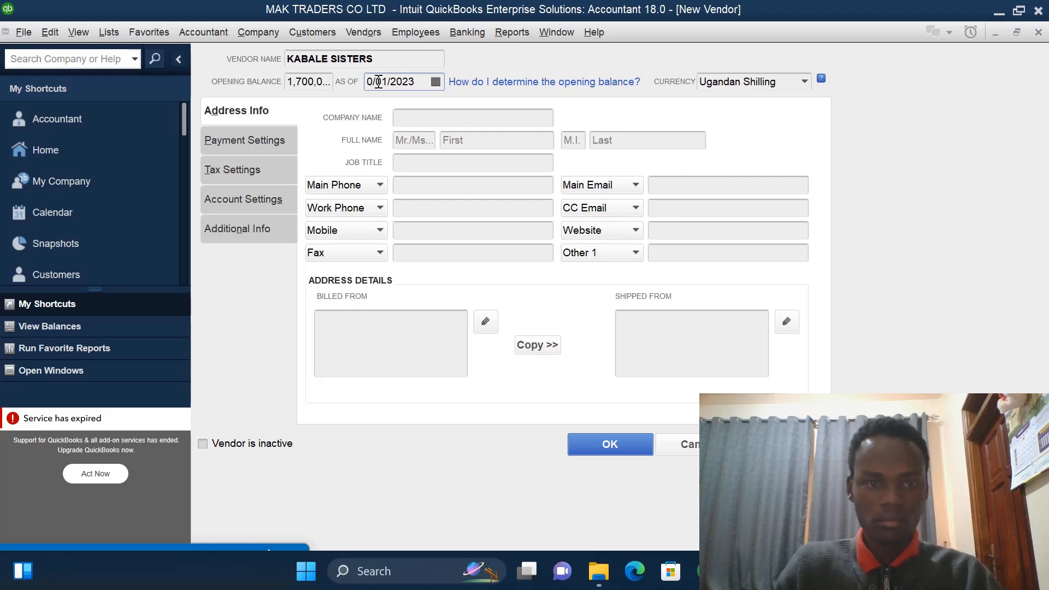
text(1)
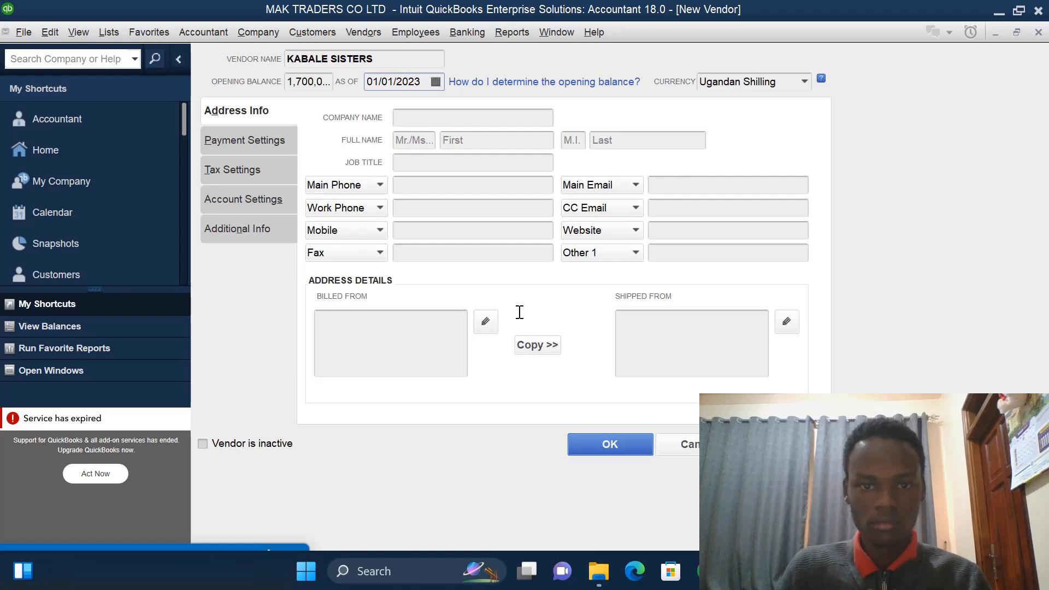
click(603, 445)
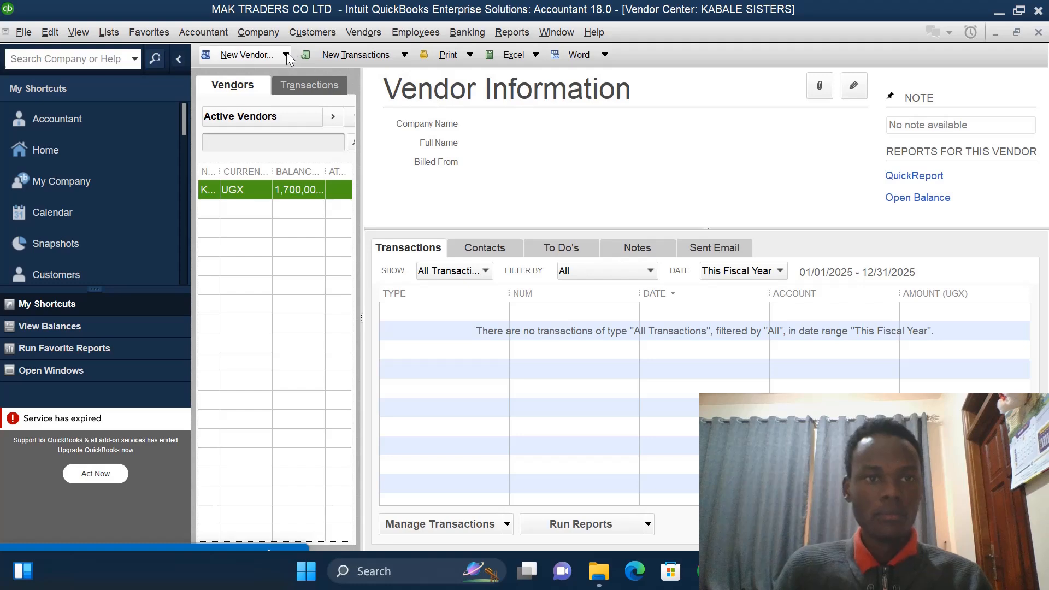
- Start another new vendor and name it MASAKA TRADERS
click(286, 55)
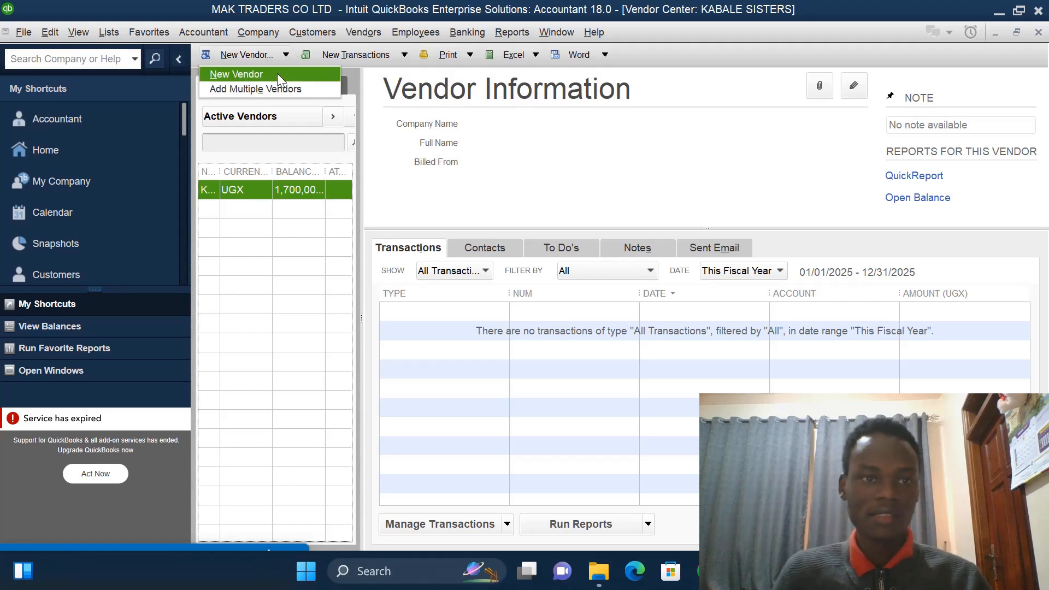
click(277, 74)
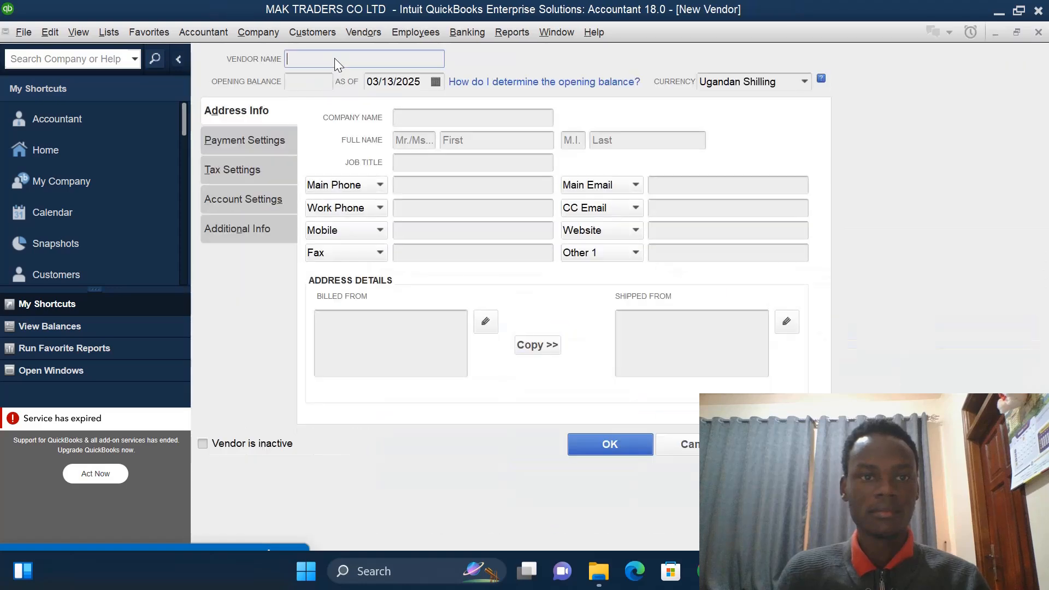
text(MA)
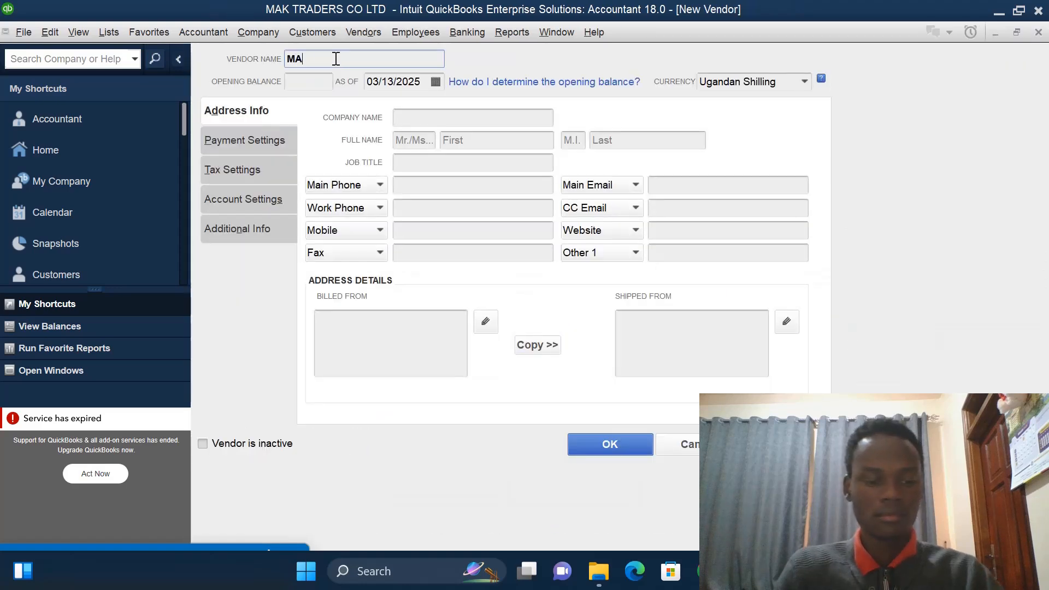
text(SAKA)
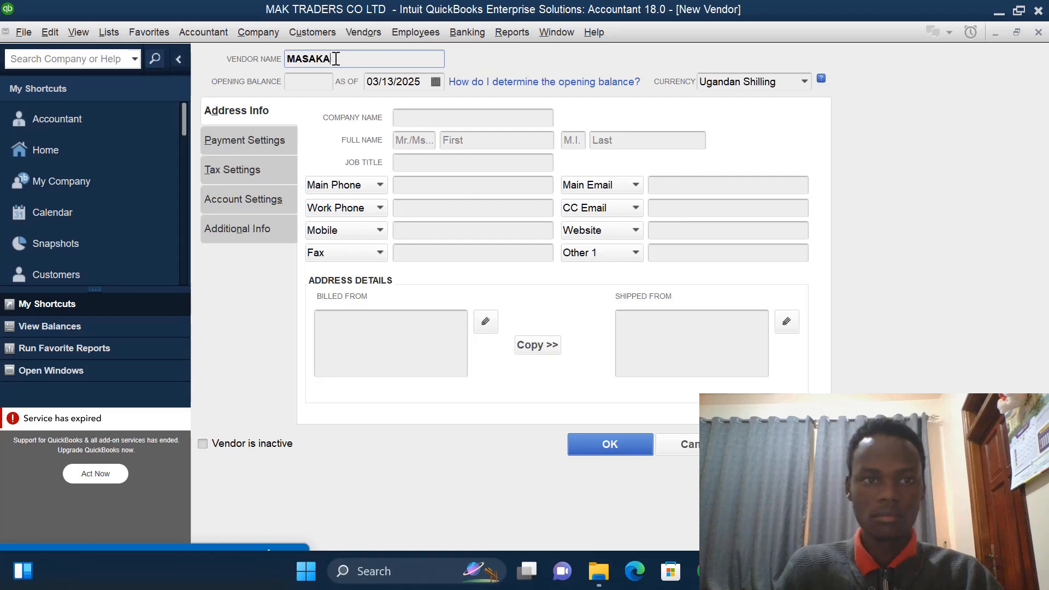
text(C TR)
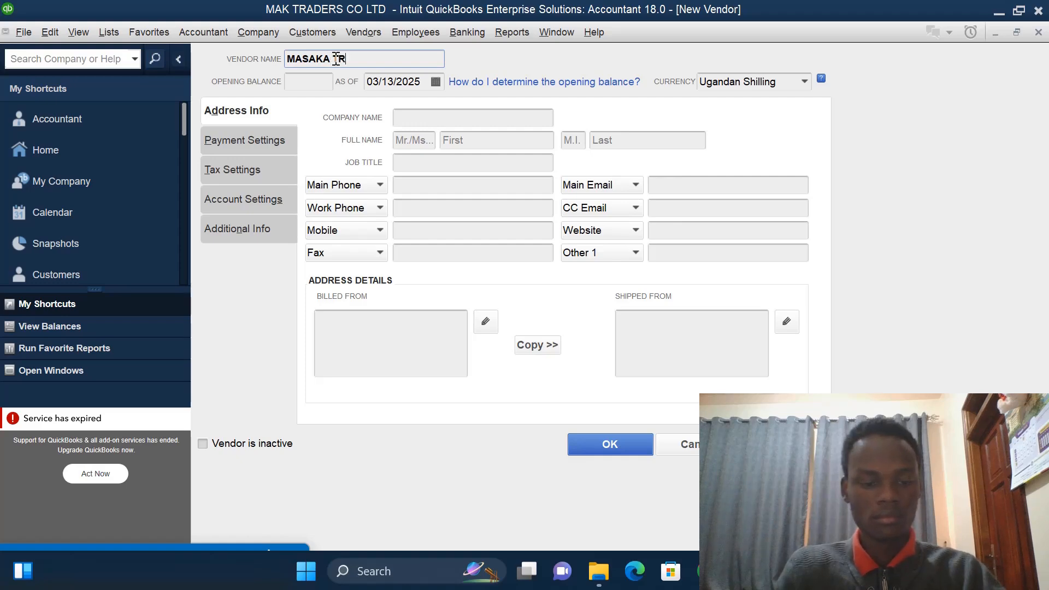
text(E)
key(BackSpace)
text(ADERS)
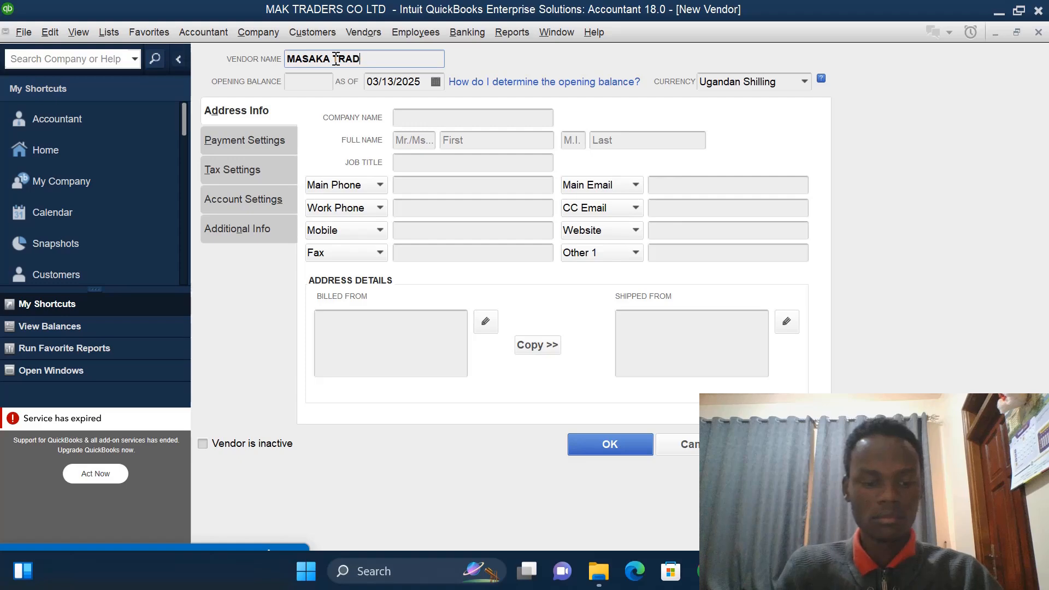
- Give MASAKA TRADERS an opening balance of 1500000 as of 01/01/2023 and save the vendor
click(300, 82)
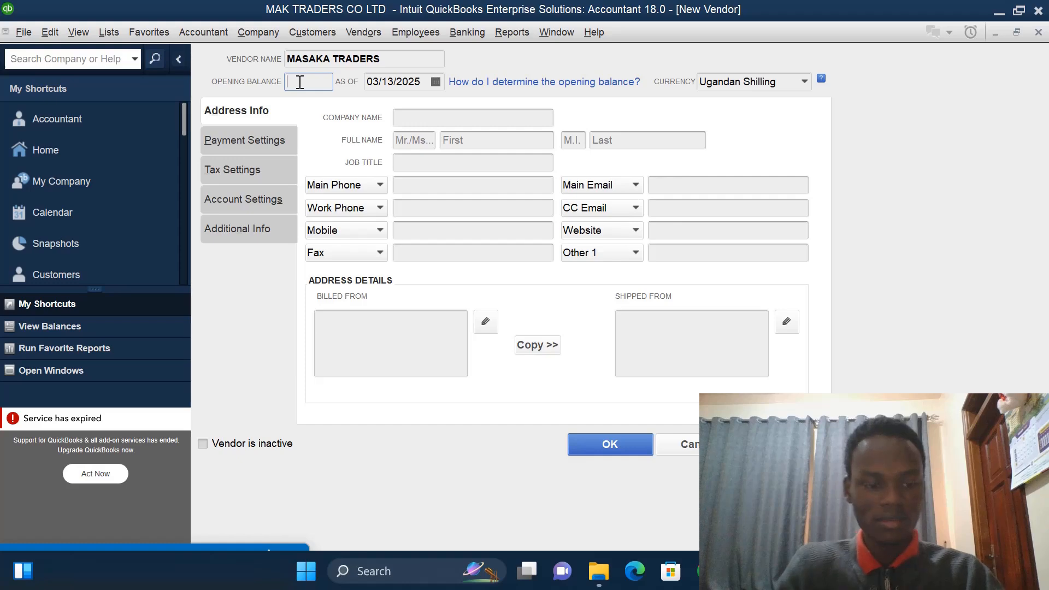
text(1500000)
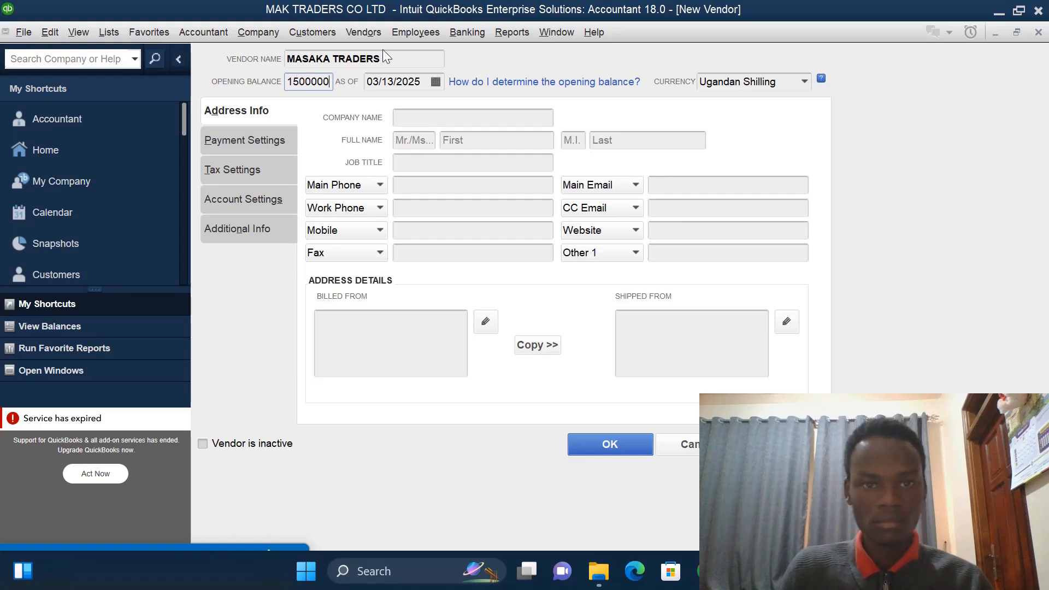
click(423, 81)
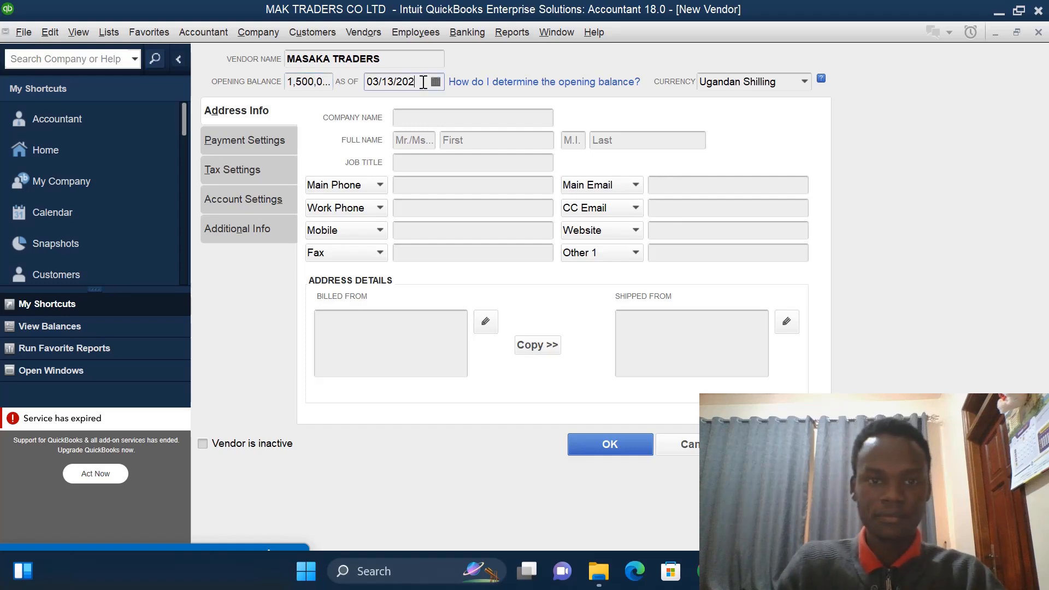
text(3)
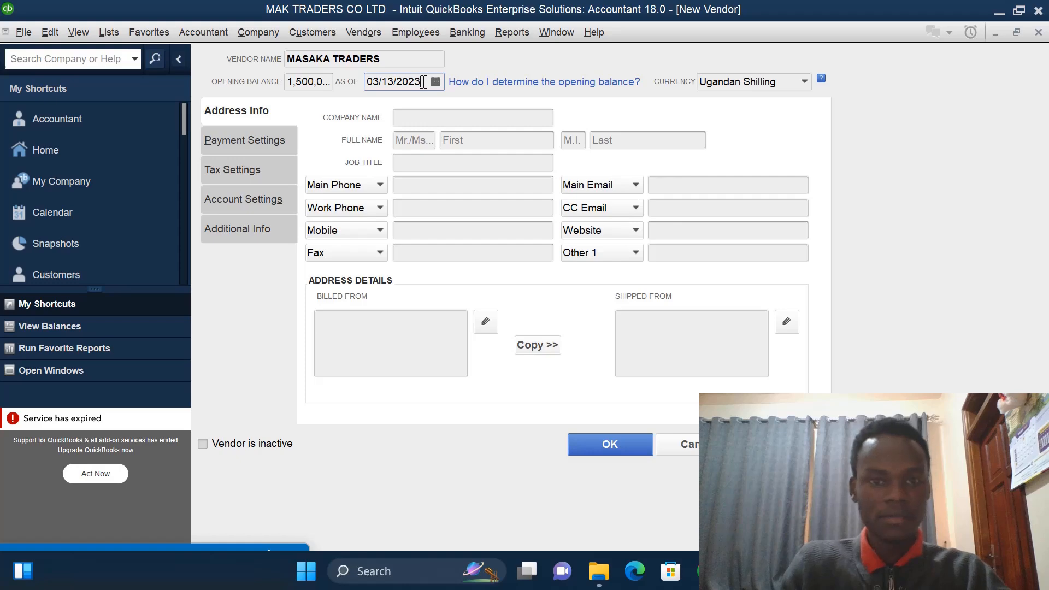
click(435, 82)
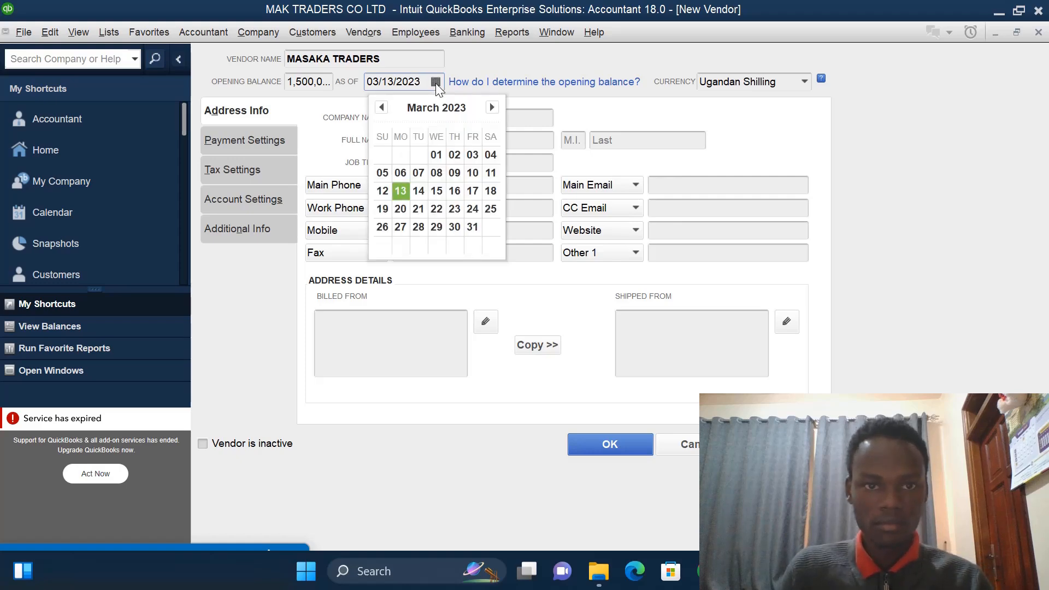
click(381, 107)
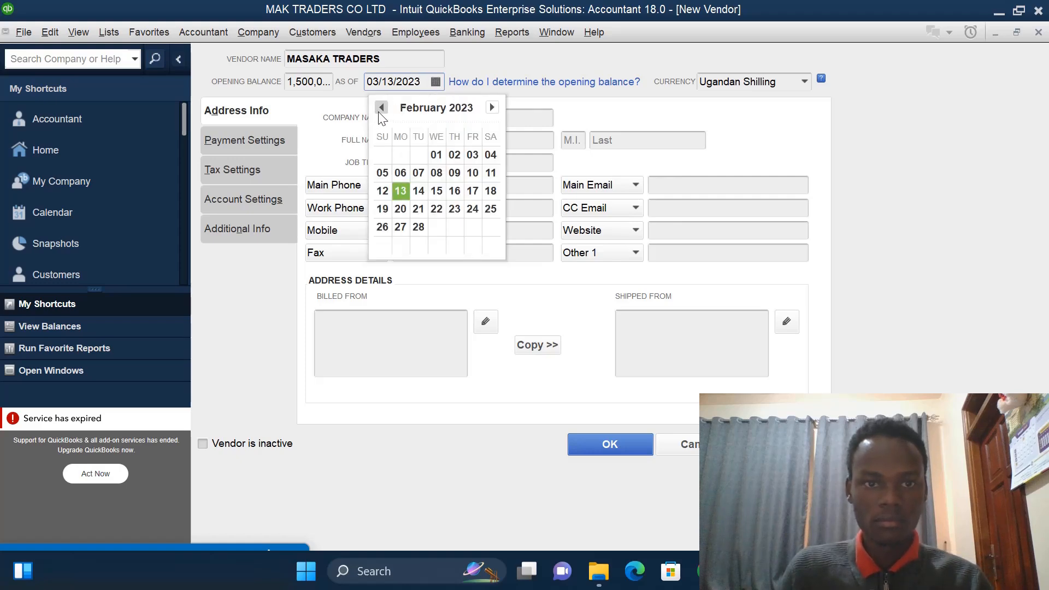
click(381, 107)
click(384, 156)
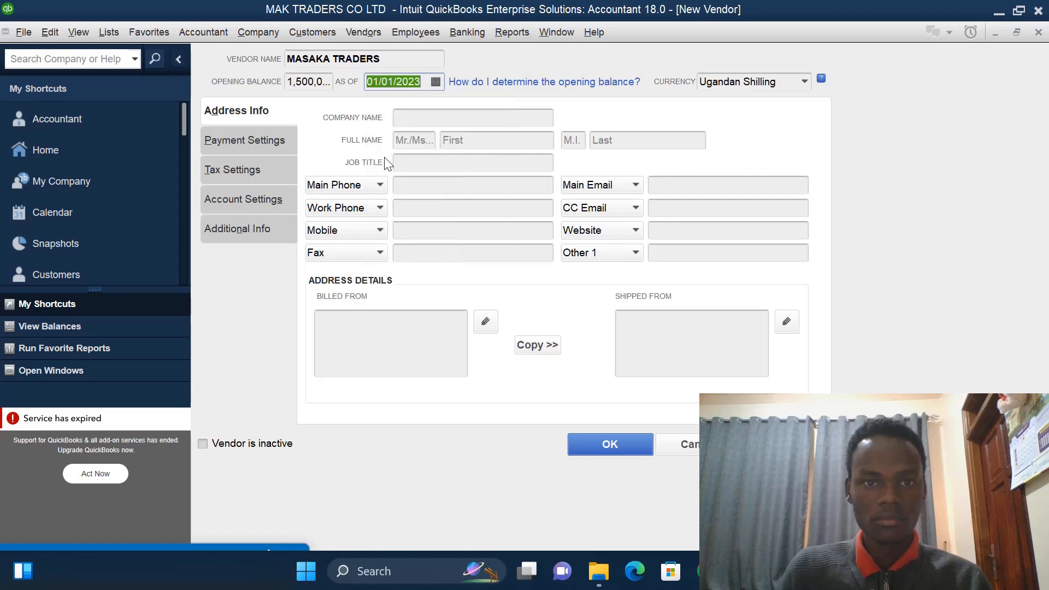
click(608, 448)
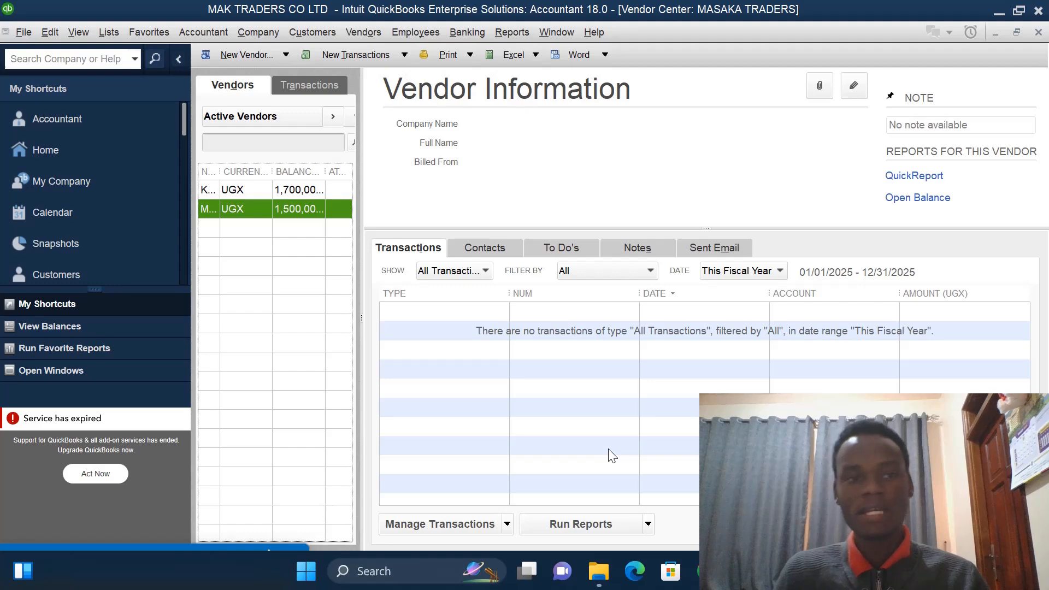
- Start another new vendor and name it MADRA IMPOTERS
click(287, 55)
click(277, 69)
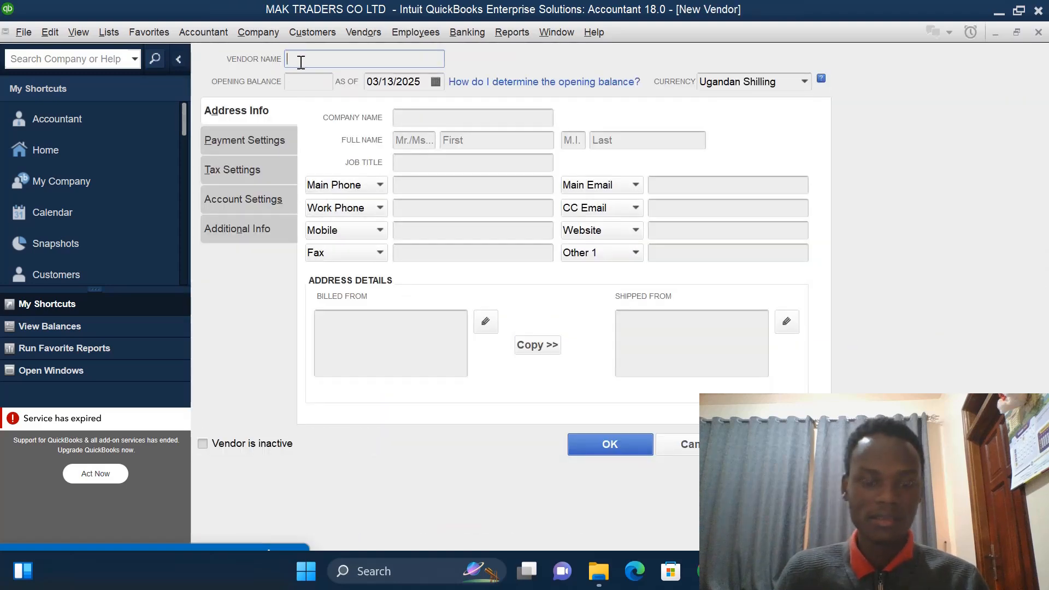
text(D)
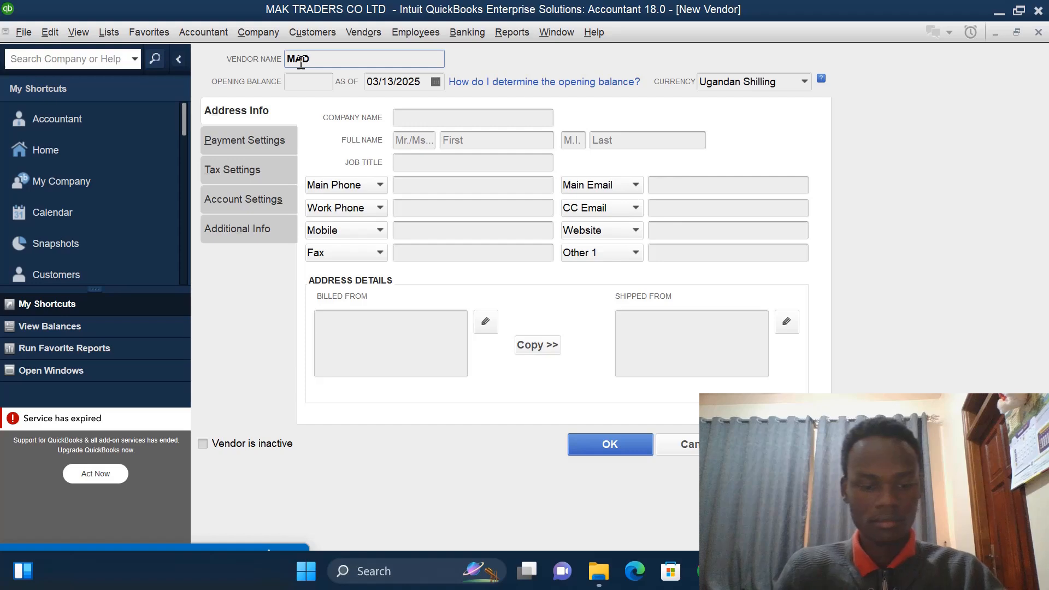
text(RA)
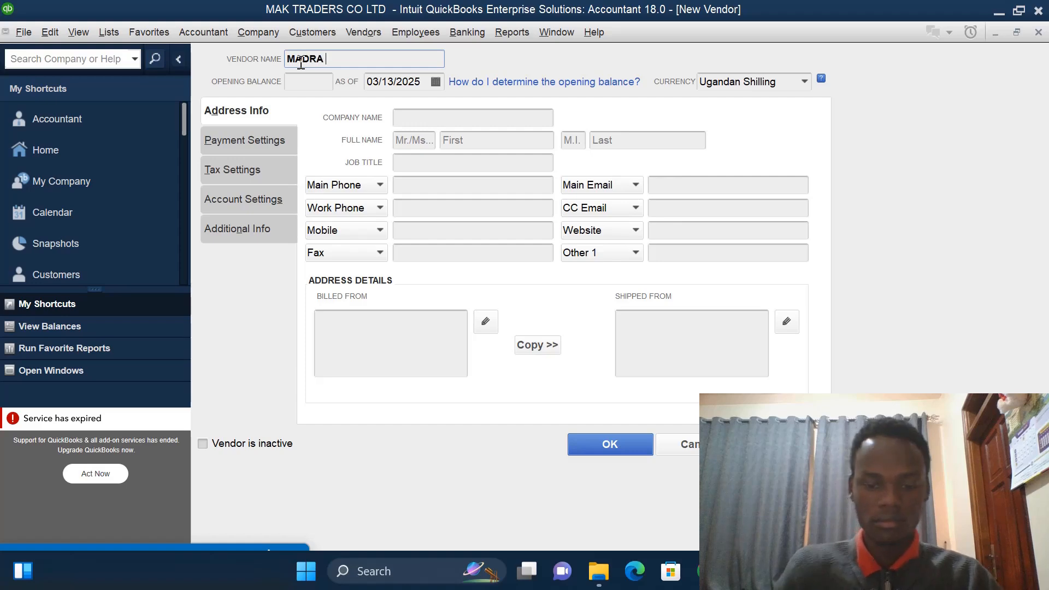
text( IMPOTERS)
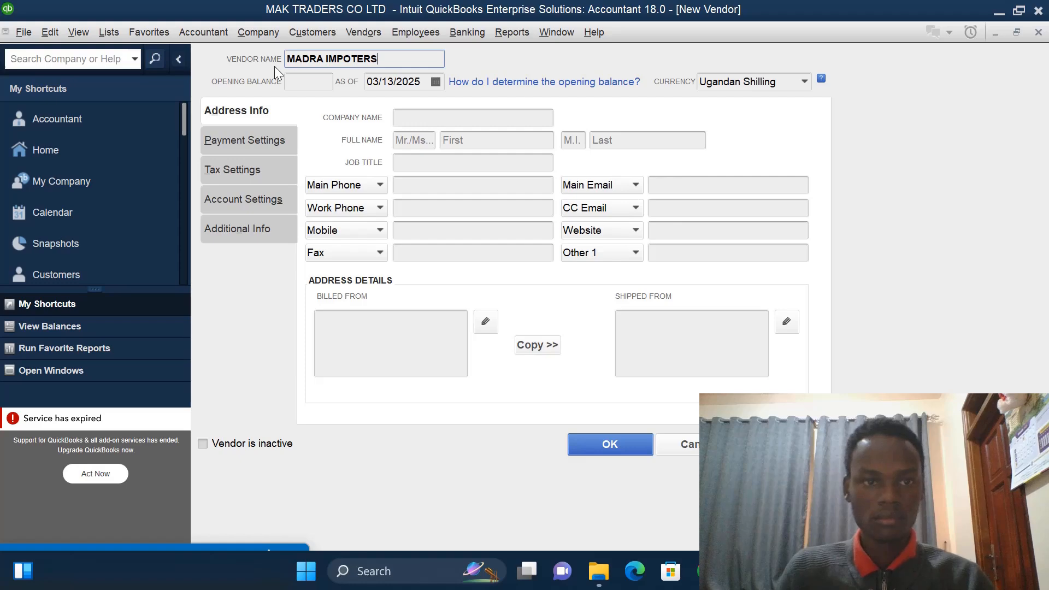
- Set MADRA IMPOTERS' as-of date to 01/01/2023 and save the vendor
click(301, 80)
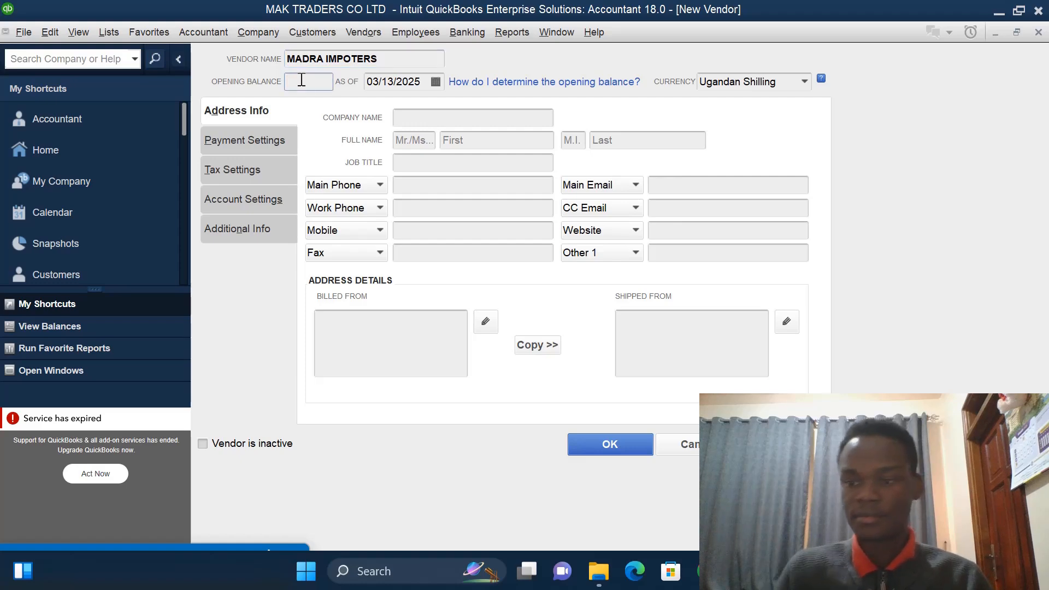
click(426, 82)
key(BackSpace)
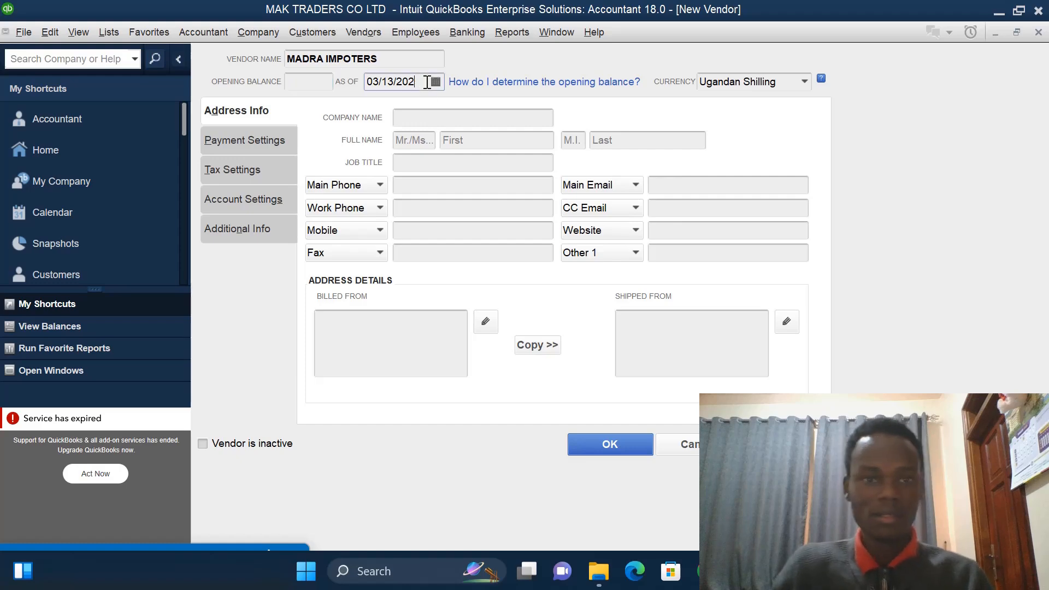
text(3)
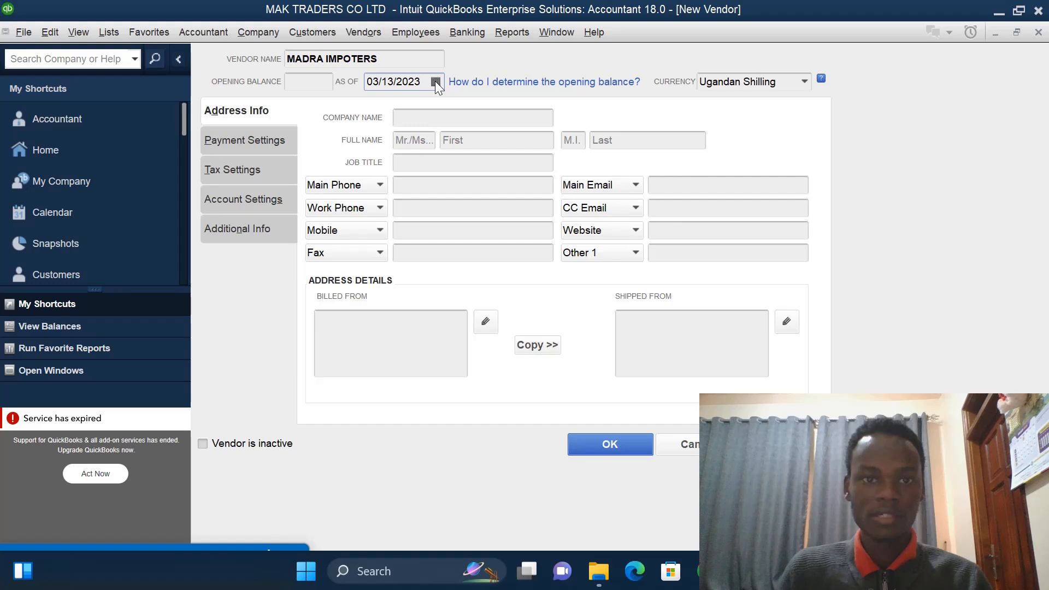
click(395, 81)
key(BackSpace)
key(BackSpace)
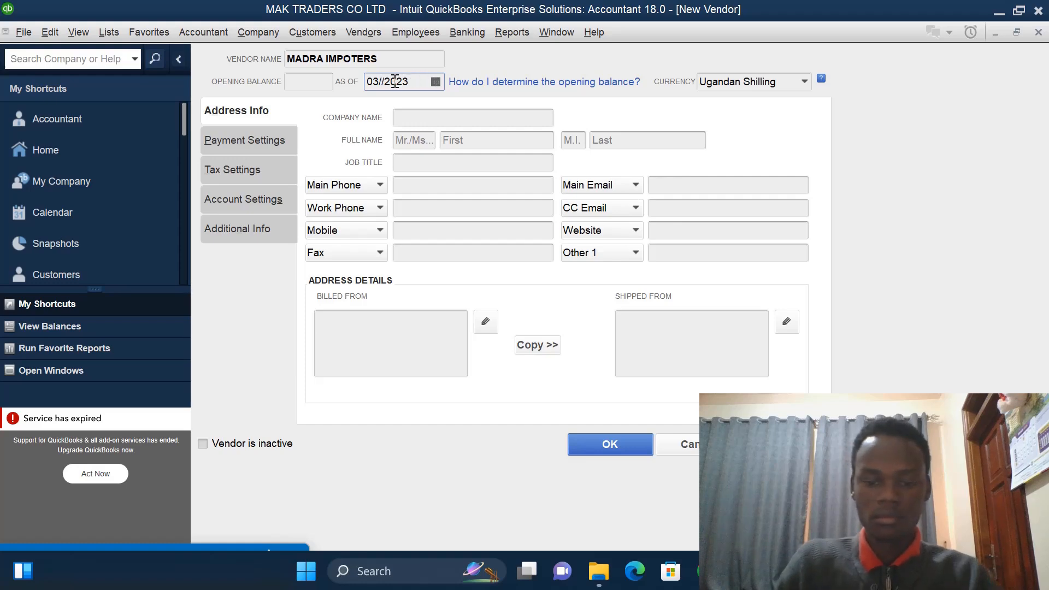
text(0)
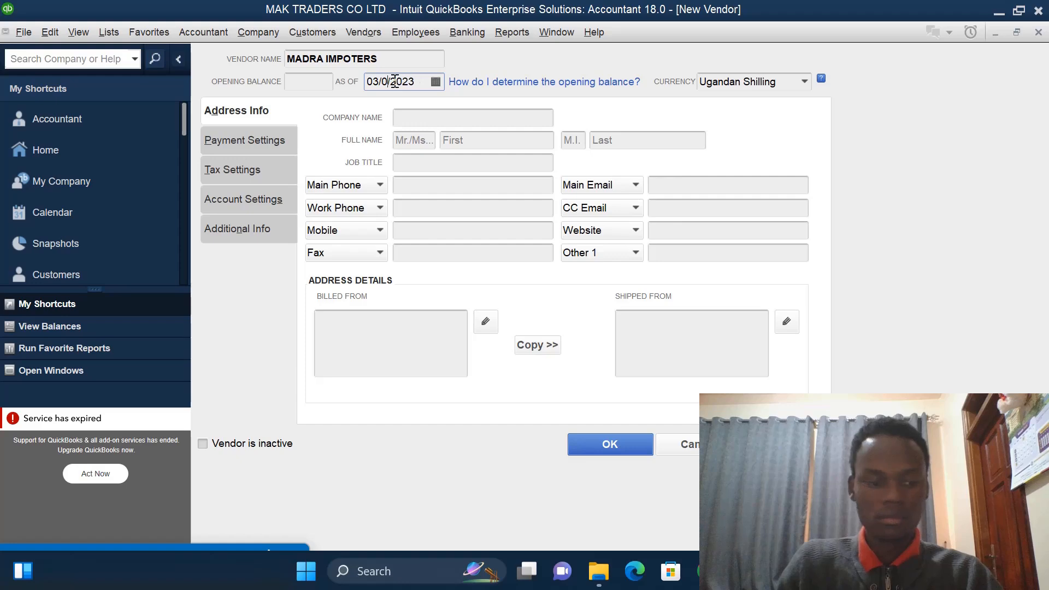
text(1)
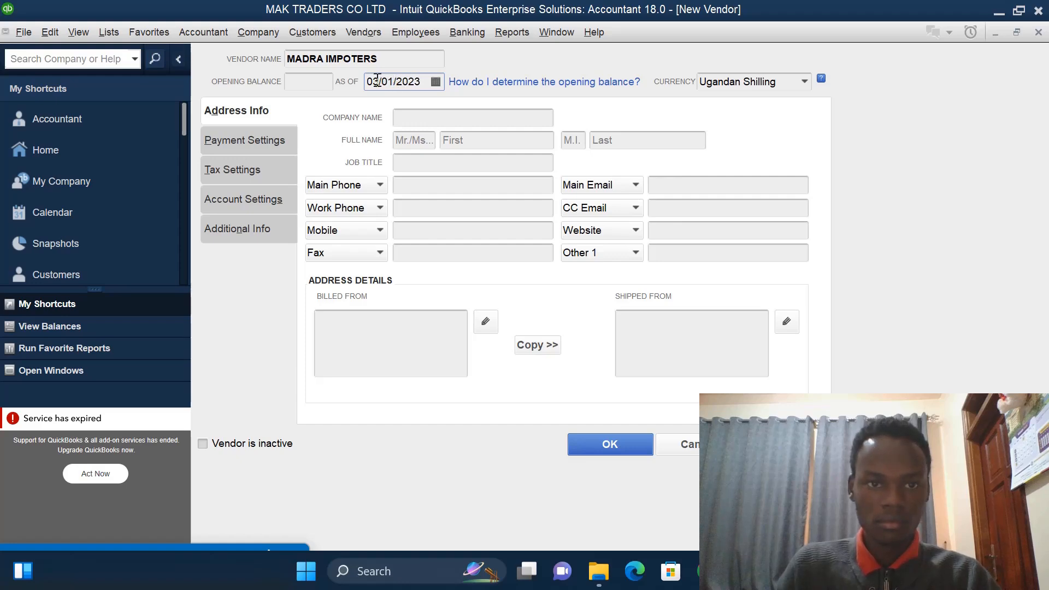
key(BackSpace)
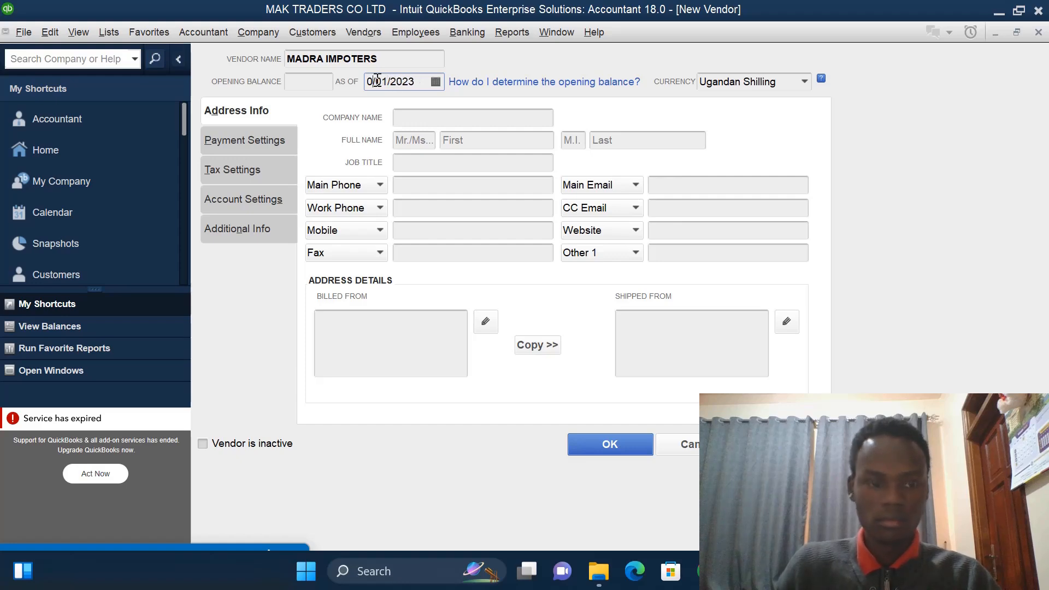
text(1)
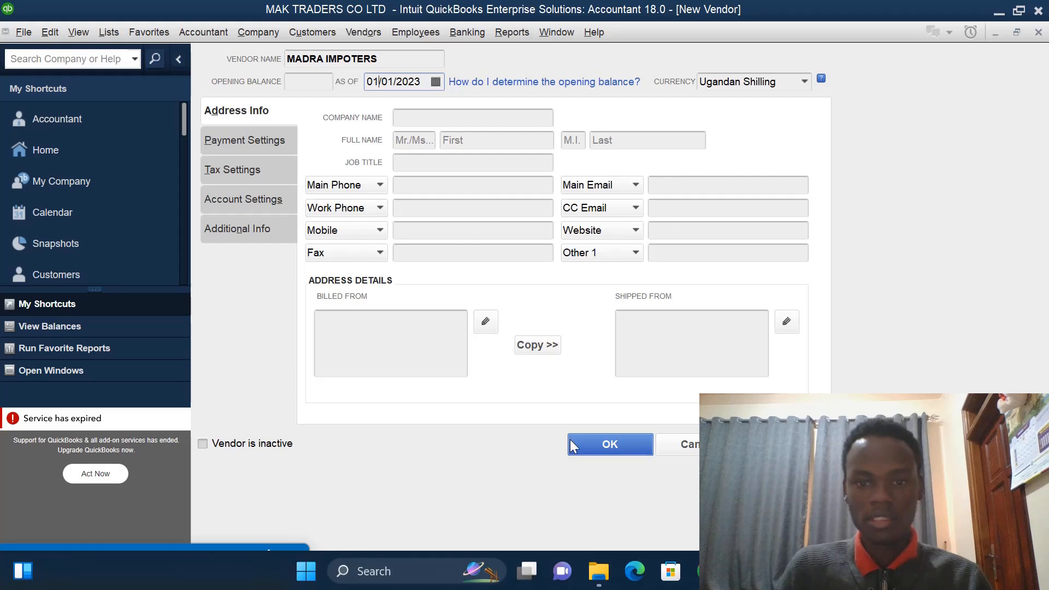
click(585, 446)
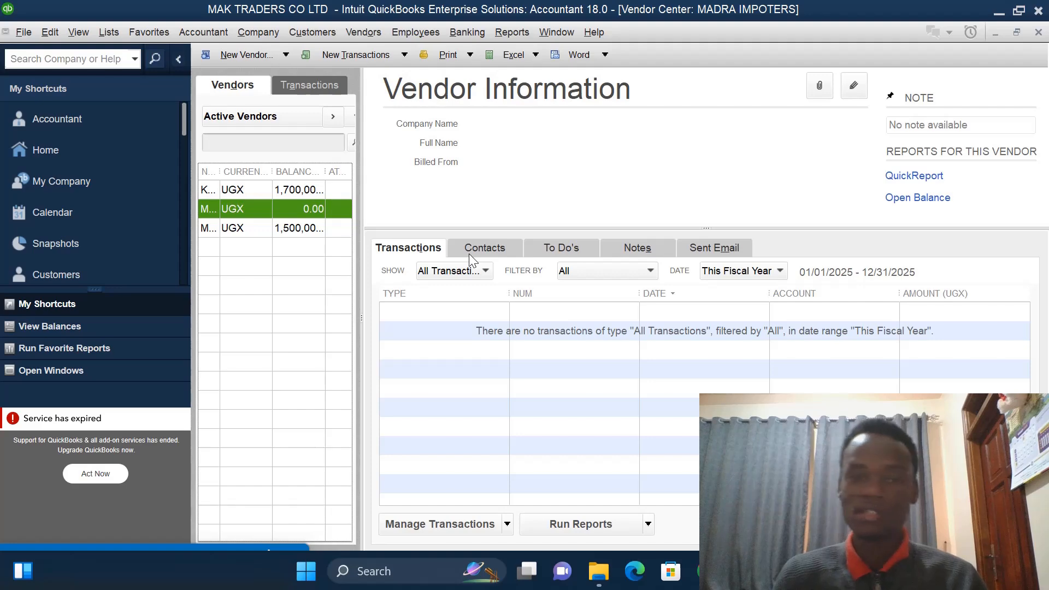
- Look through the item list and the inventory activities available from the Home page, opening the Inventory Center
click(125, 153)
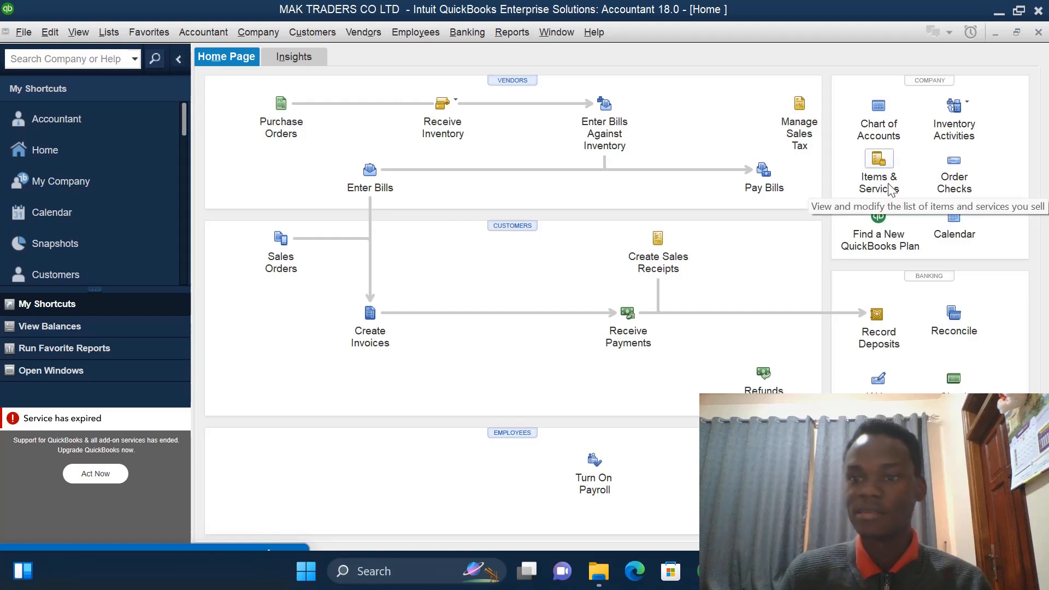
click(890, 189)
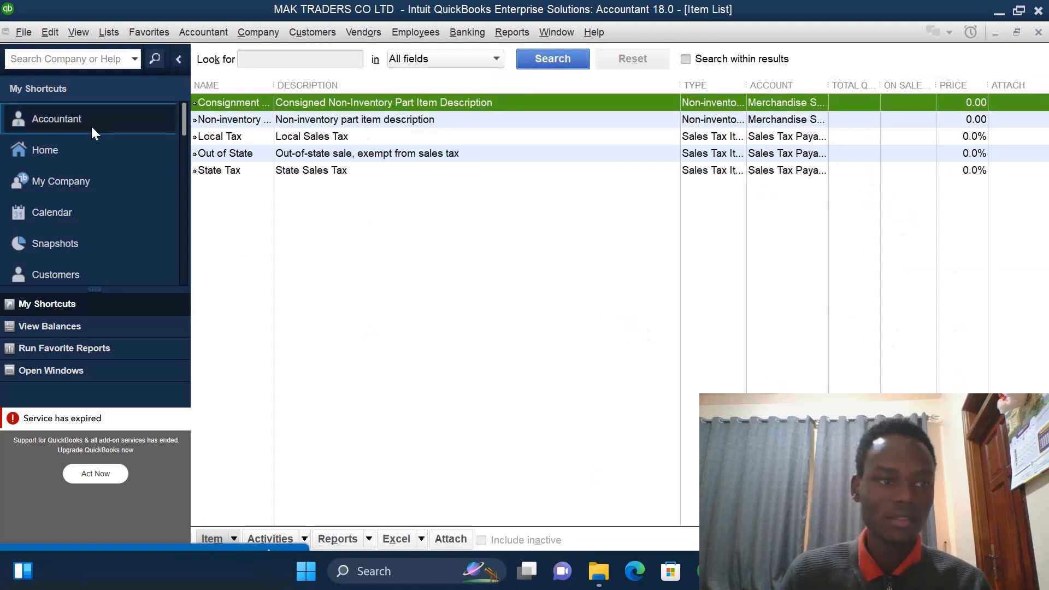
click(83, 149)
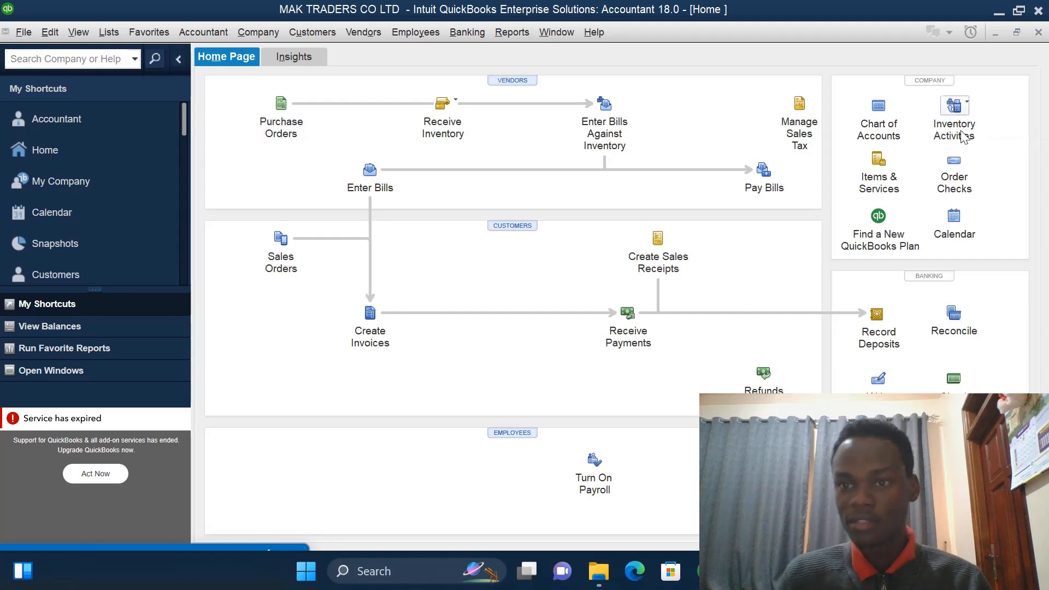
click(963, 128)
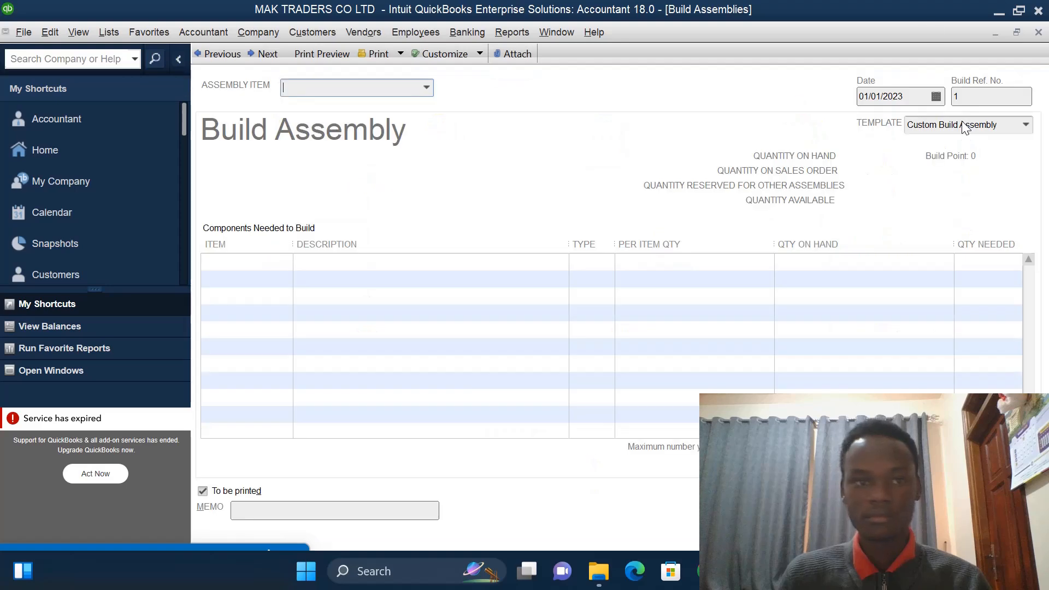
click(37, 148)
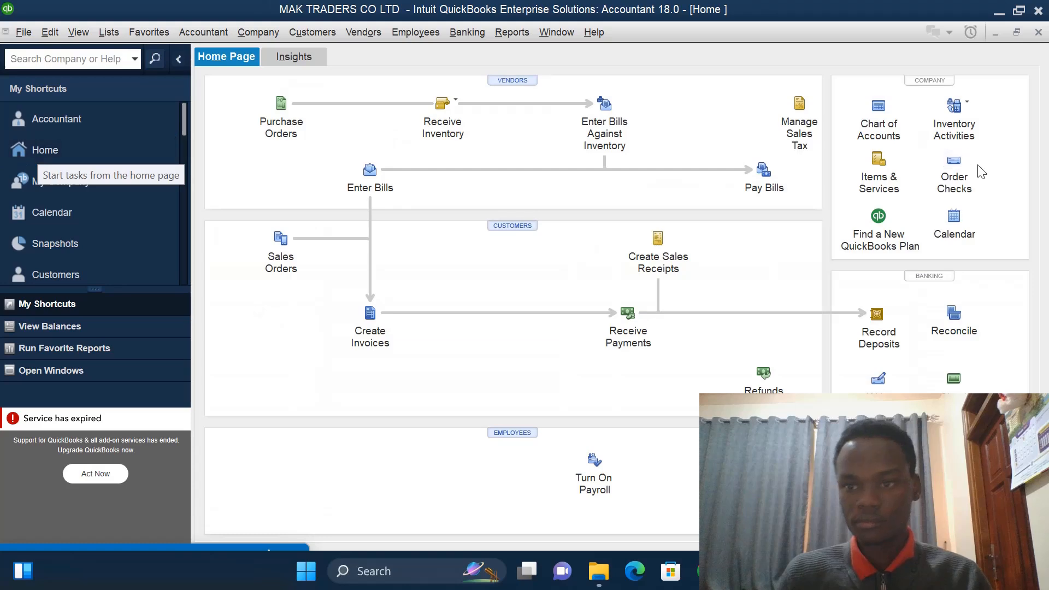
click(957, 109)
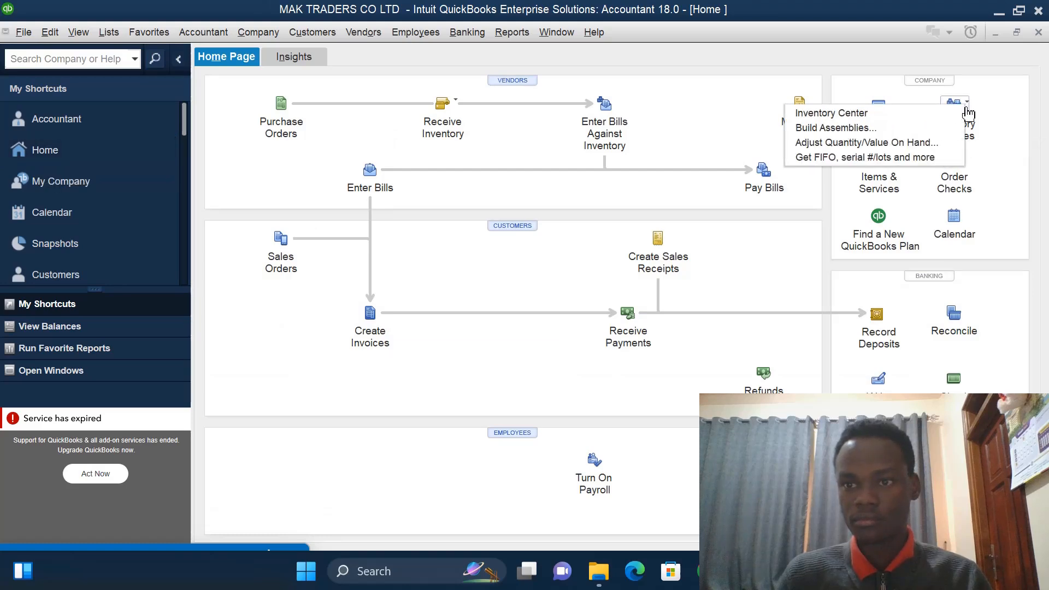
click(863, 111)
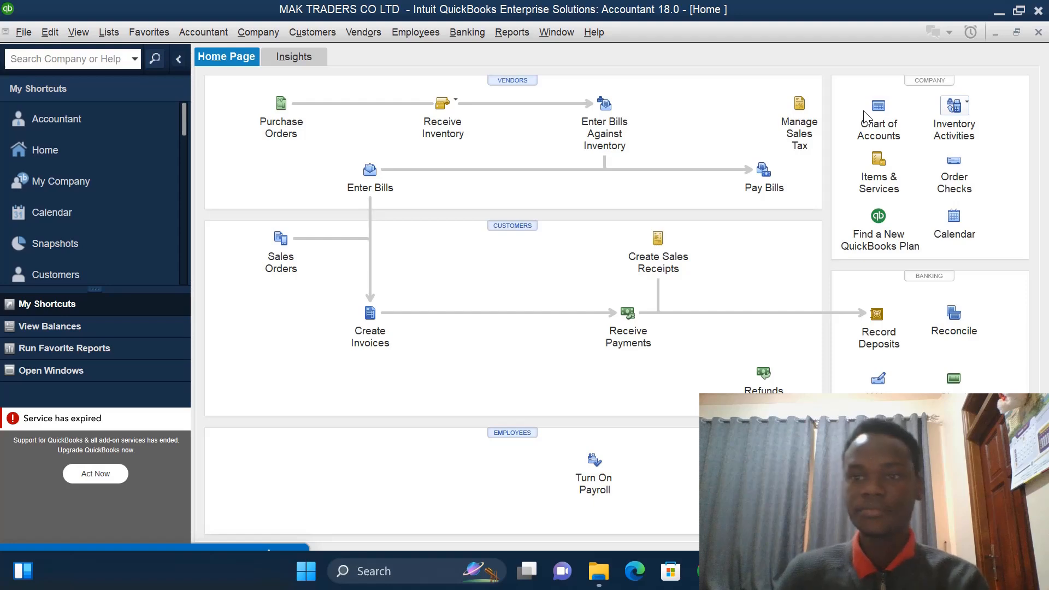
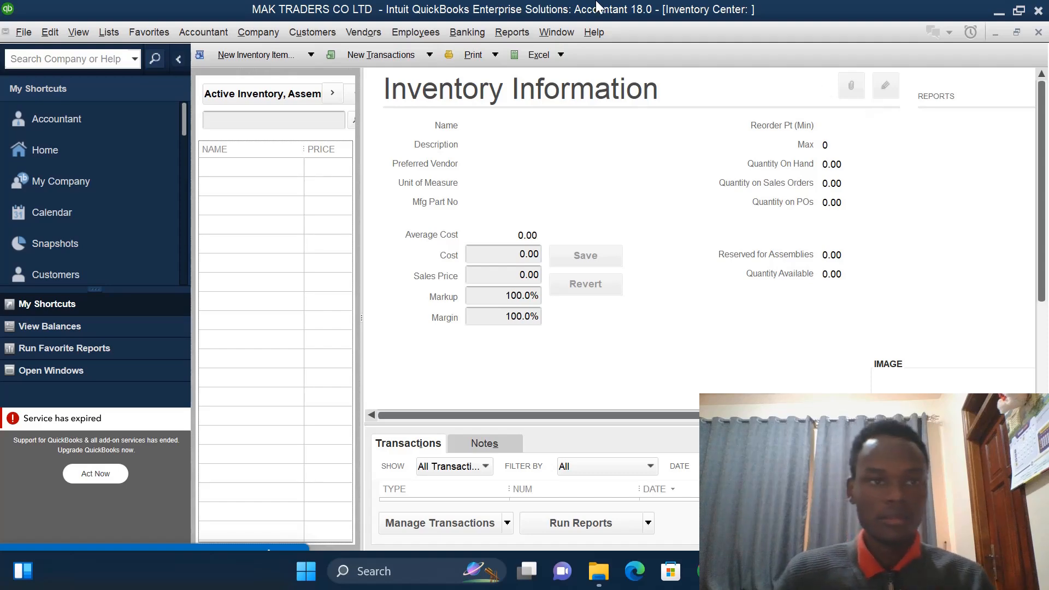
- Create a new Inventory Part item named MOTOCYCLES
click(311, 55)
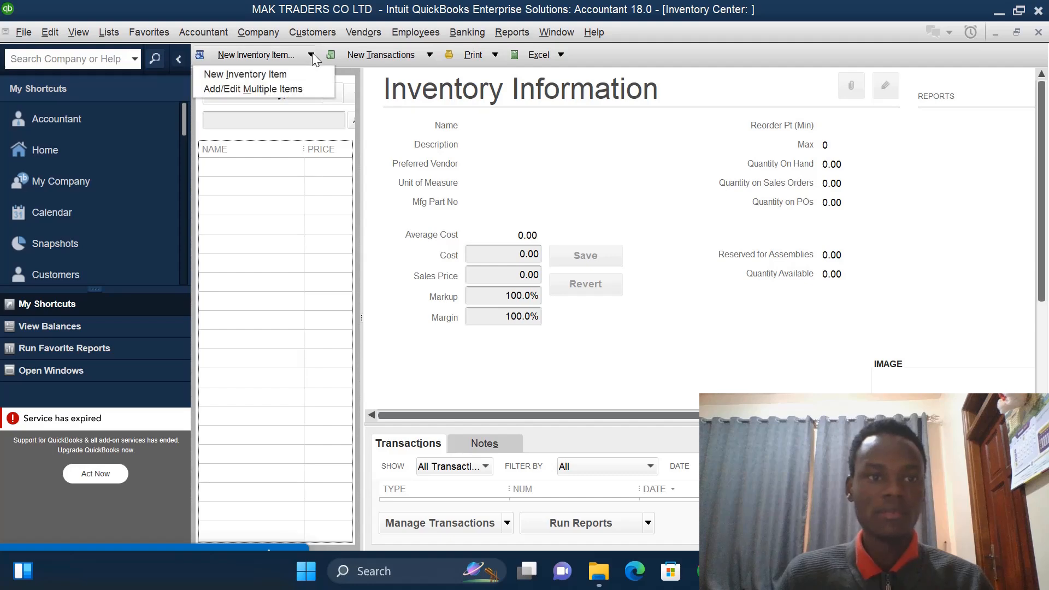
click(278, 72)
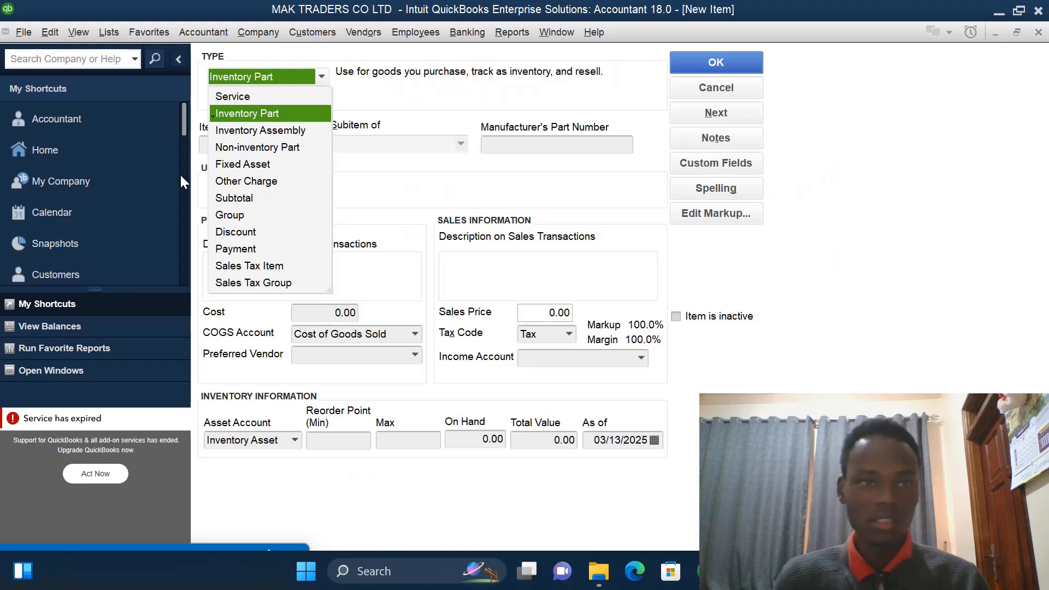
click(255, 111)
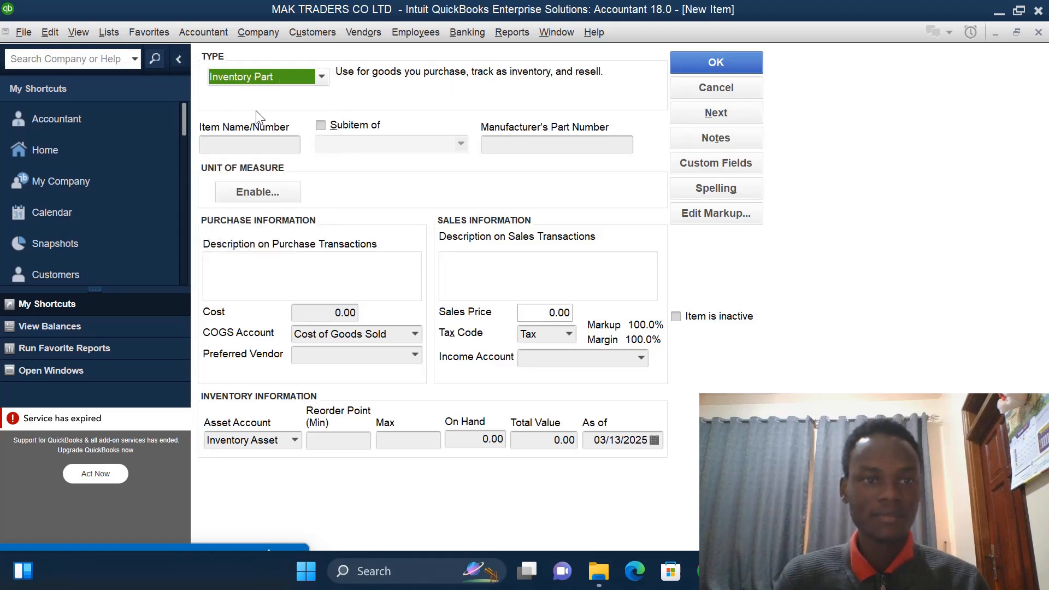
click(253, 139)
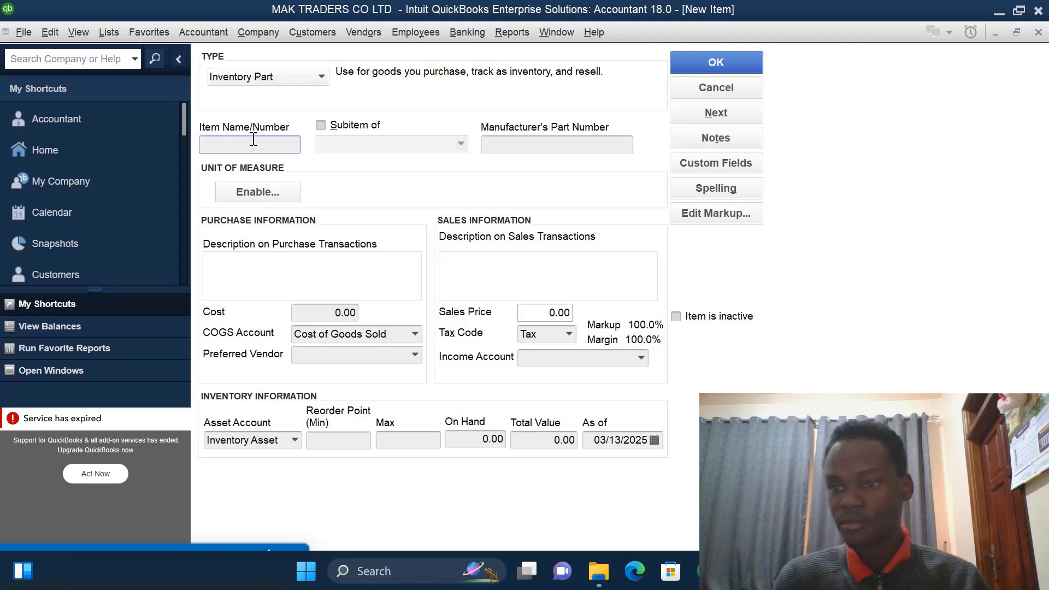
text(MOTO)
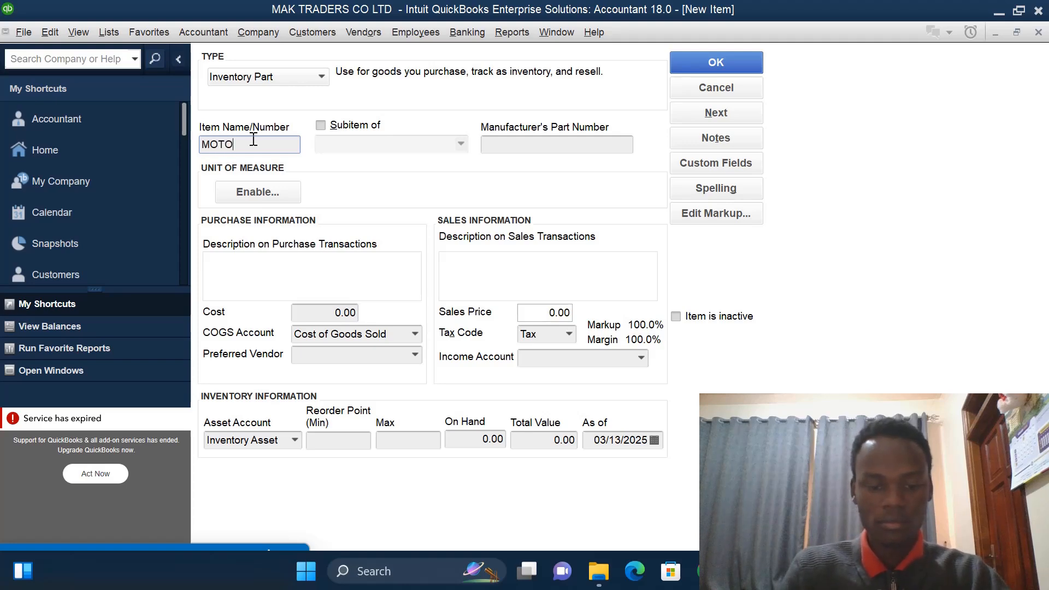
text(CYC)
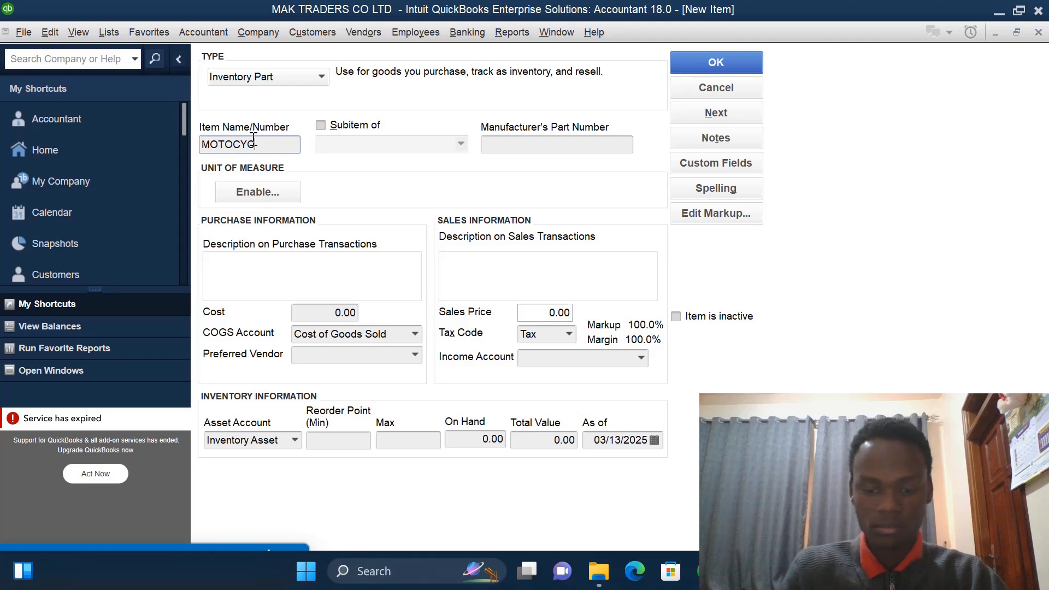
text(LES)
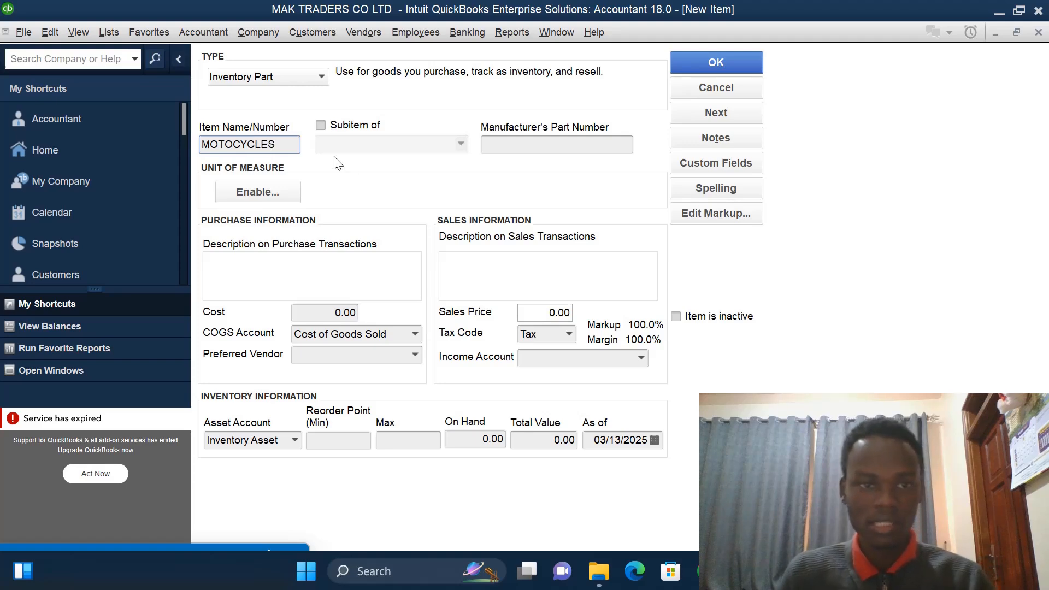
- Enable a single unit of measure per item, choosing the Count type with Each (ea) as the unit
click(276, 194)
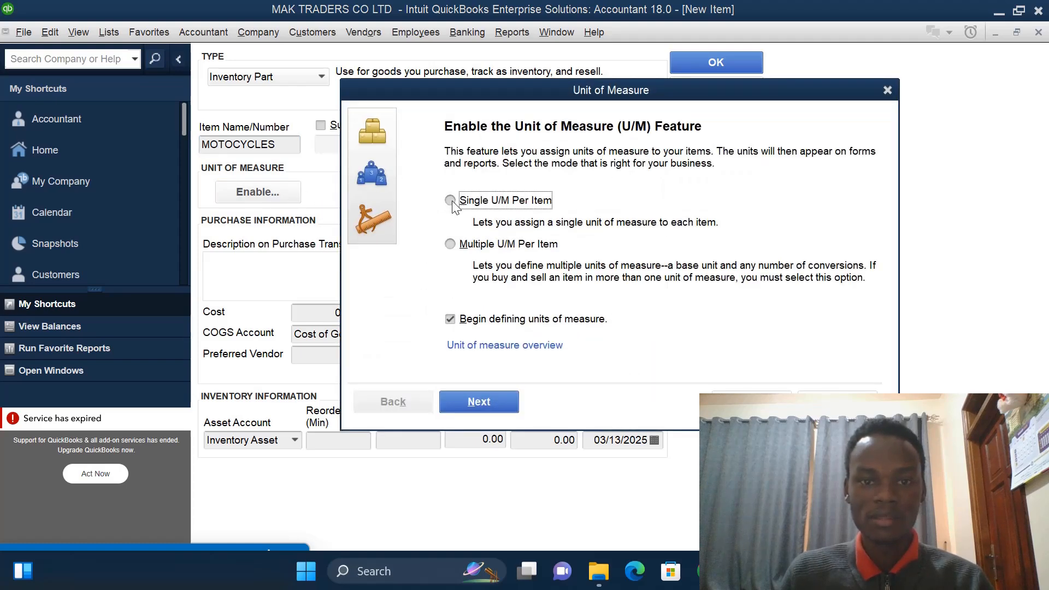
click(488, 402)
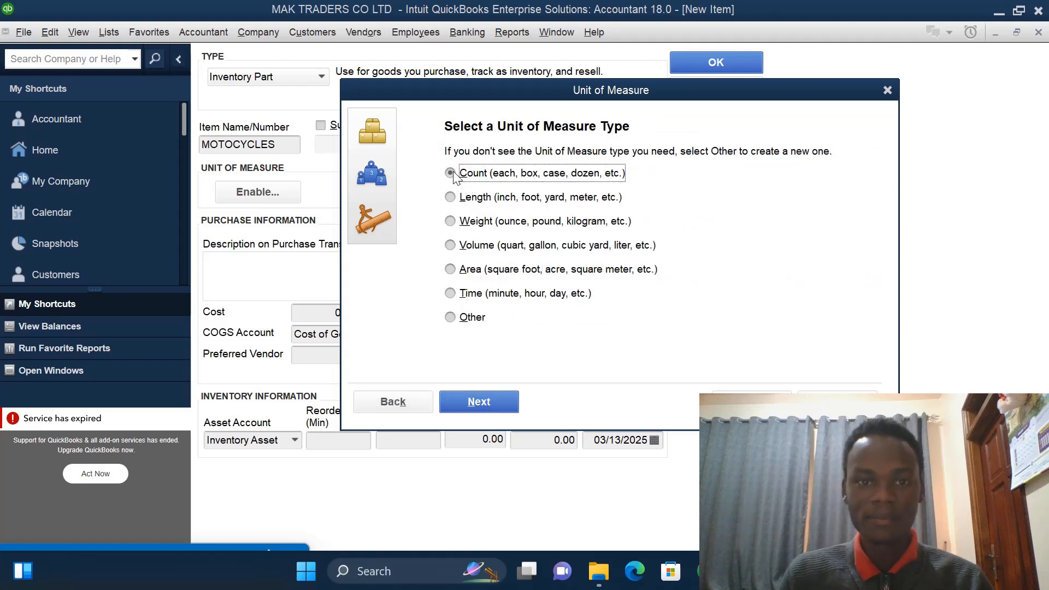
click(505, 403)
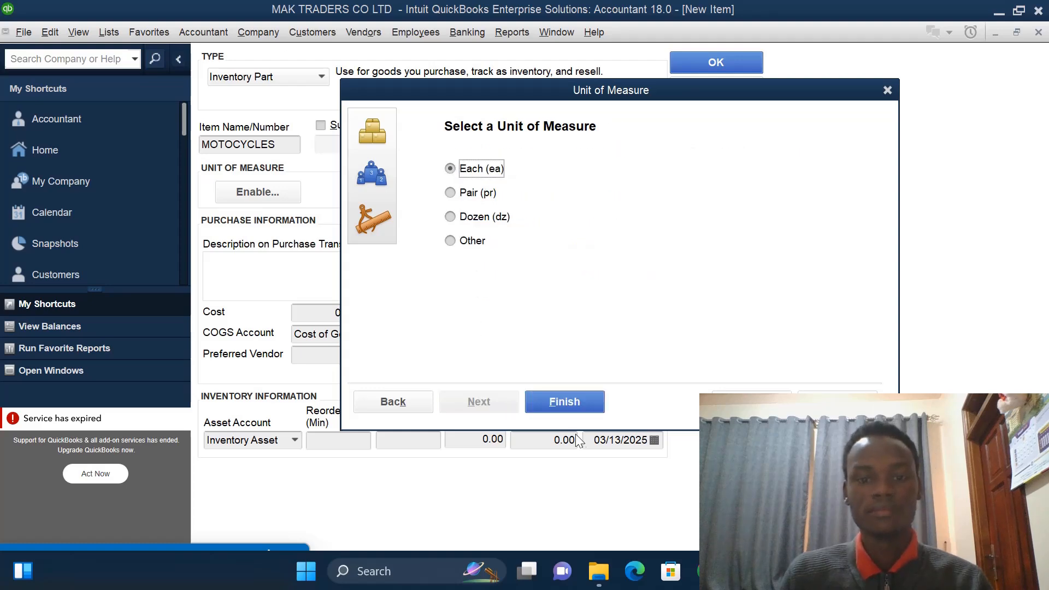
click(565, 402)
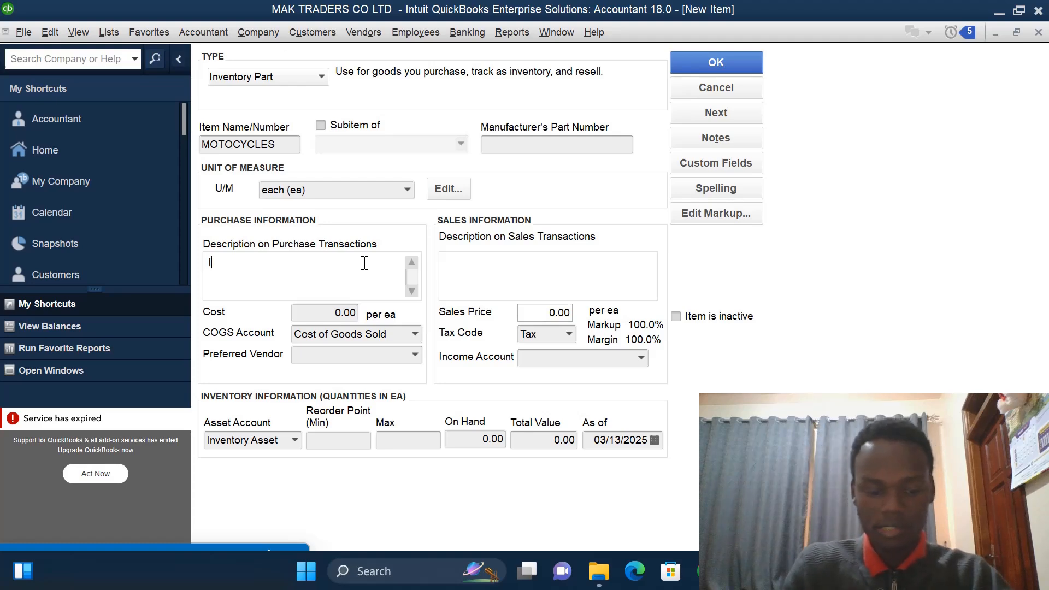
- Enter IV001 as the purchase description and set the item's cost to 4000000
text(V0)
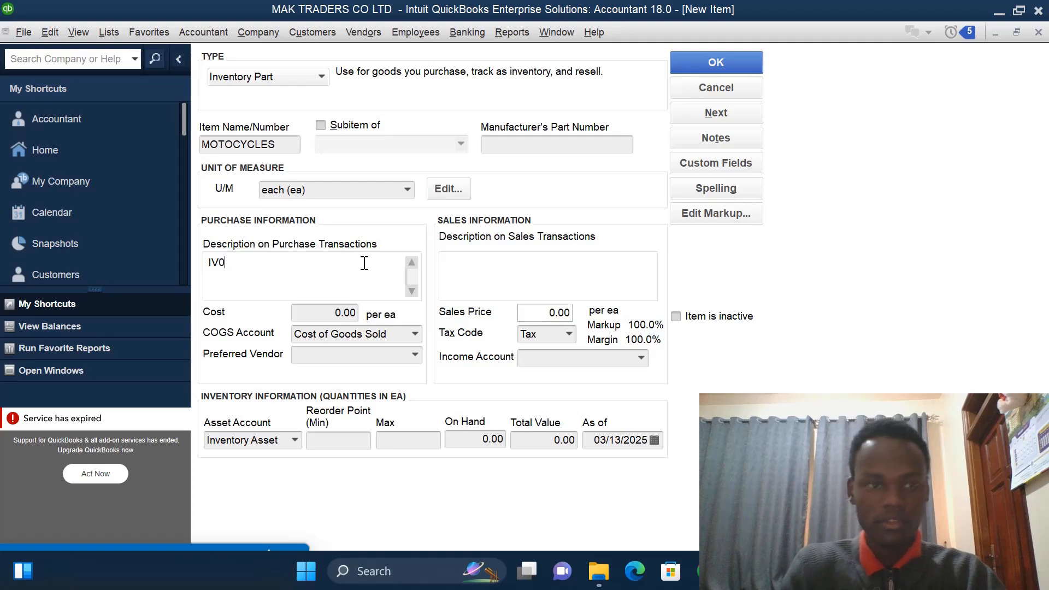
text(01)
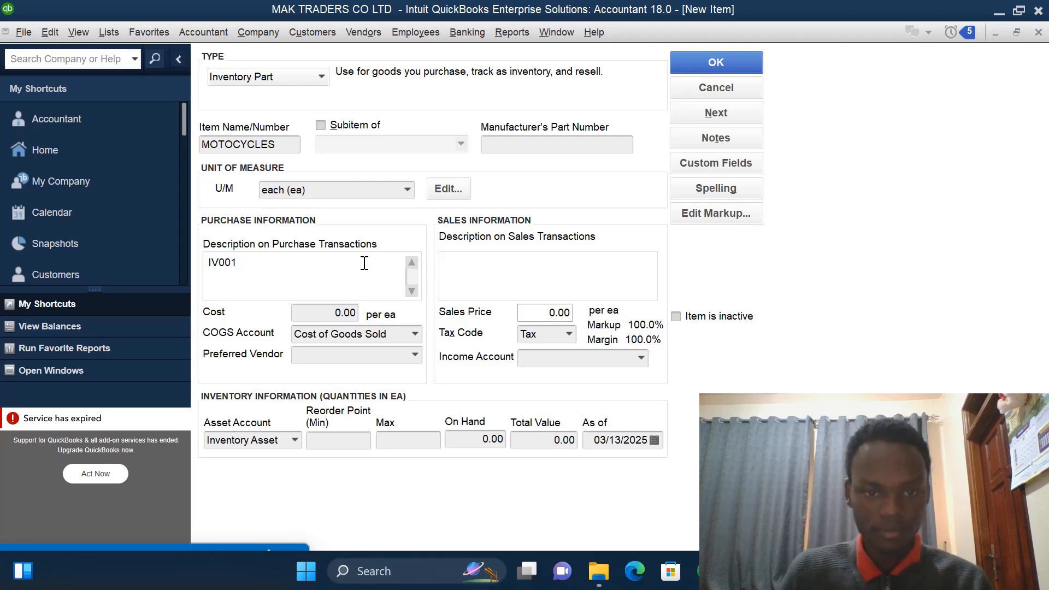
click(341, 314)
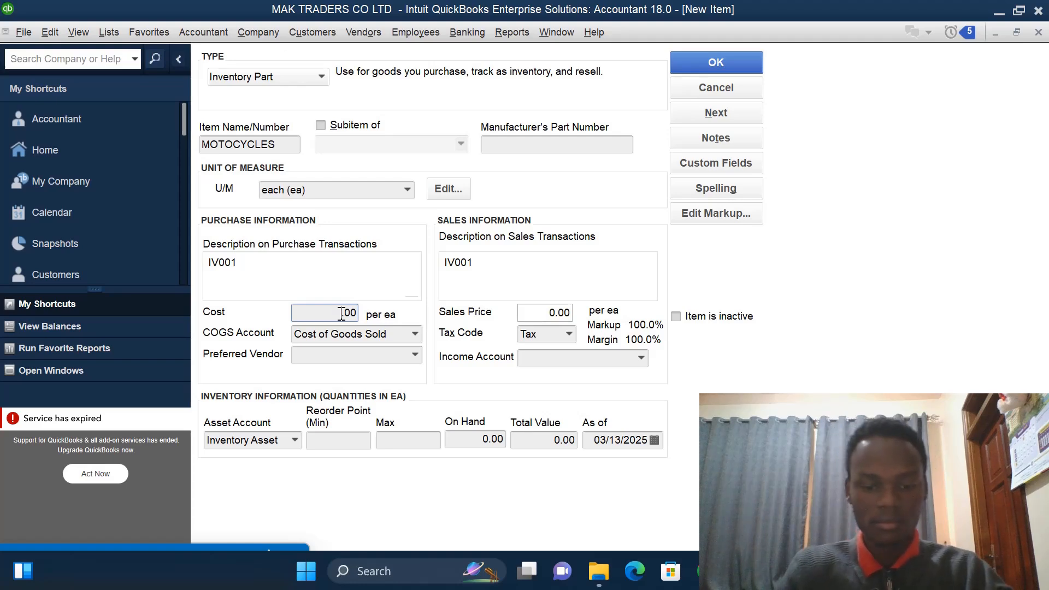
text(400000)
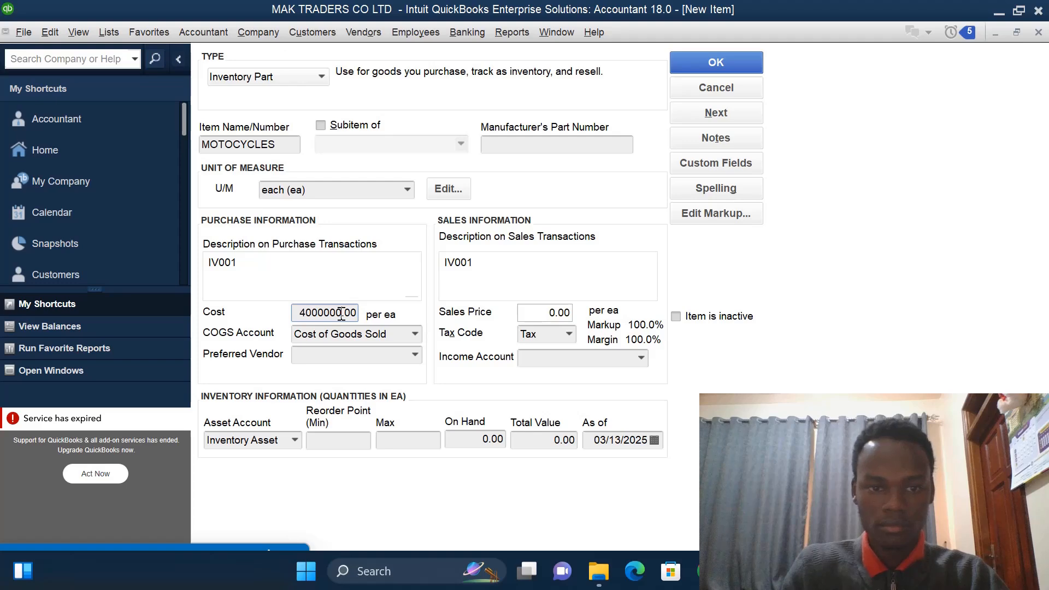
- Set the item's sales price to 4800000
click(556, 312)
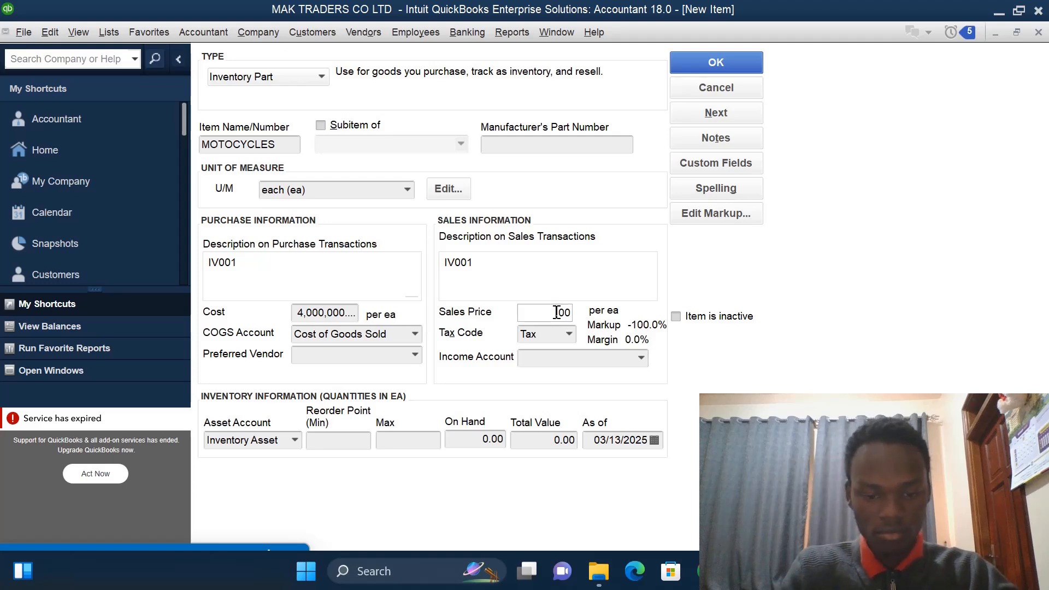
text(8)
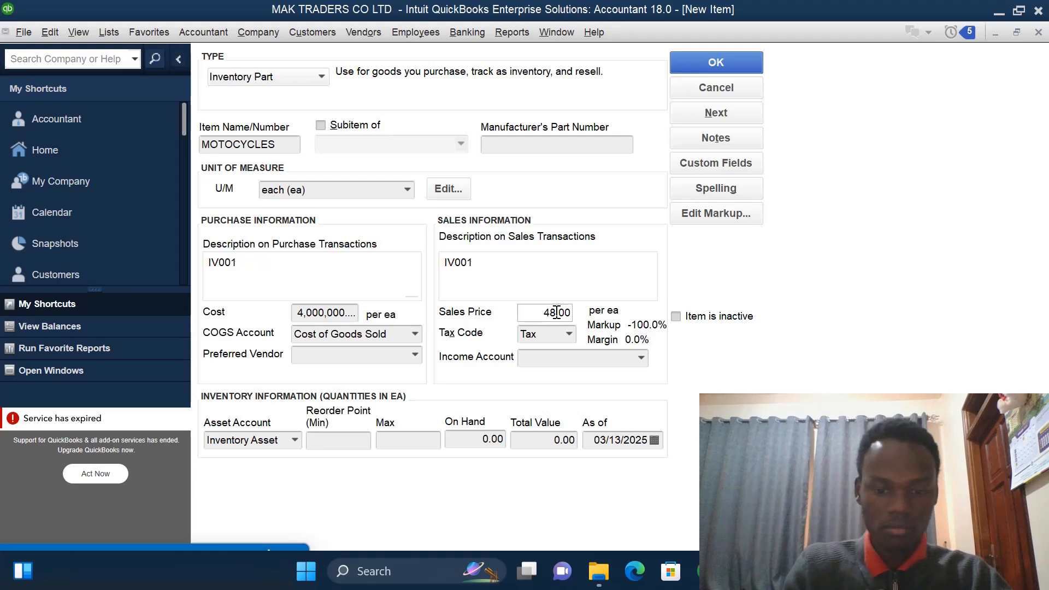
text(00000)
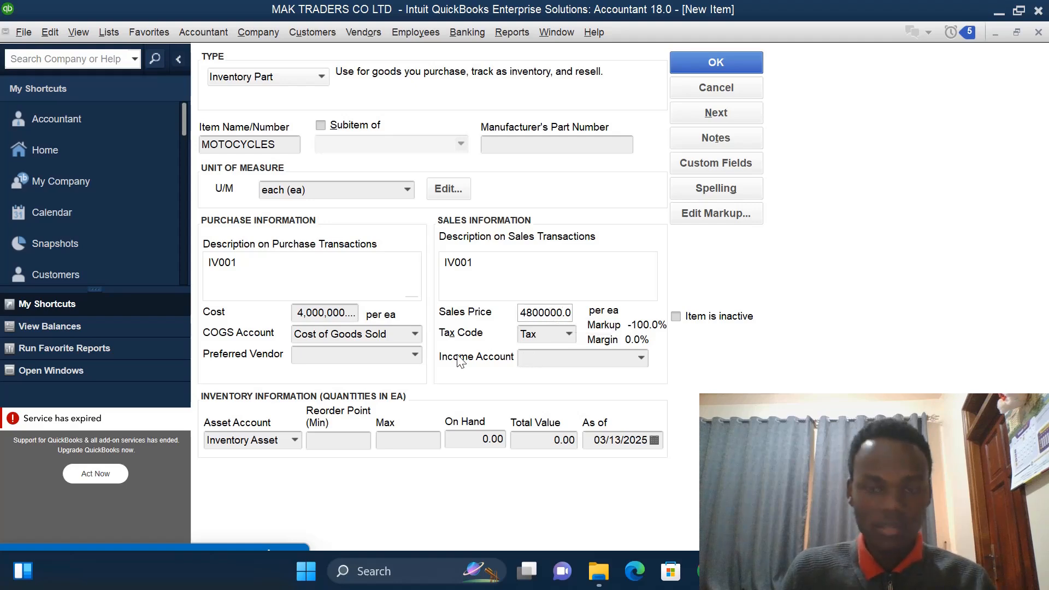
- Add a new income account named SALES- MOTOCYCLES and use it as the item's income account
click(641, 358)
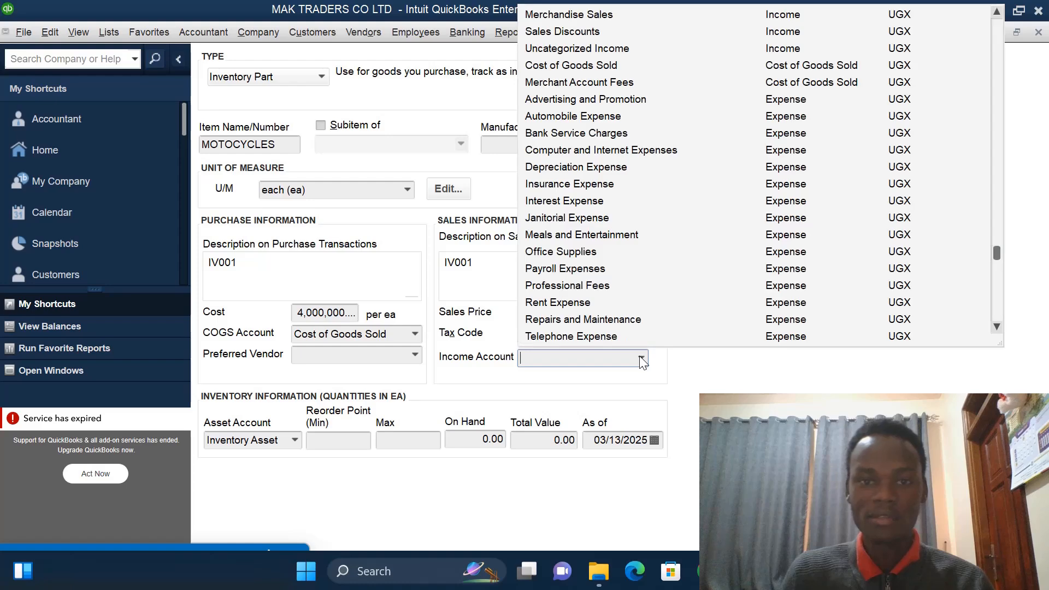
click(997, 12)
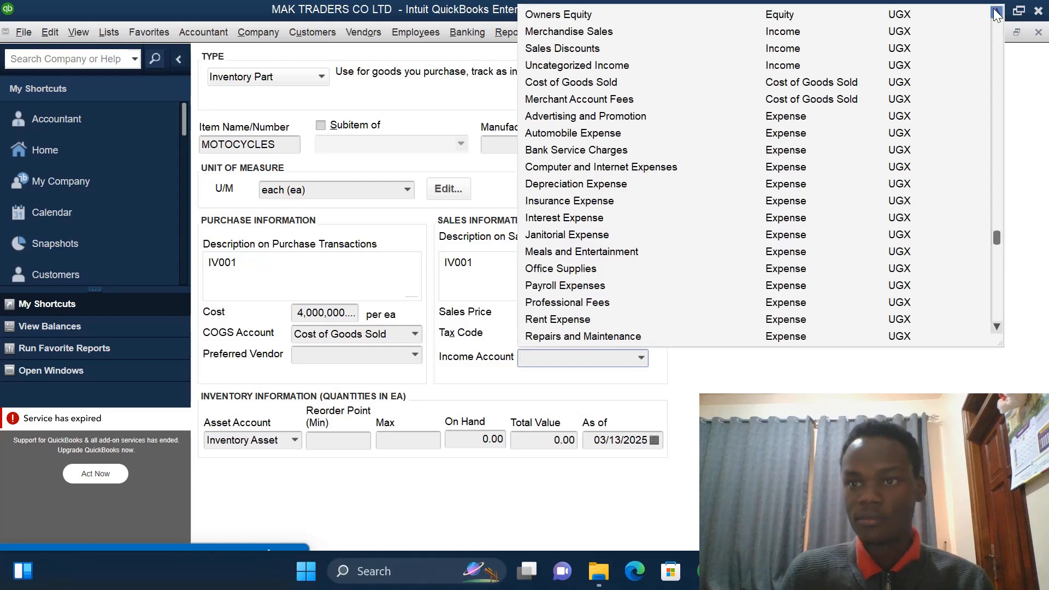
click(996, 12)
click(997, 12)
click(997, 12)
click(997, 12)
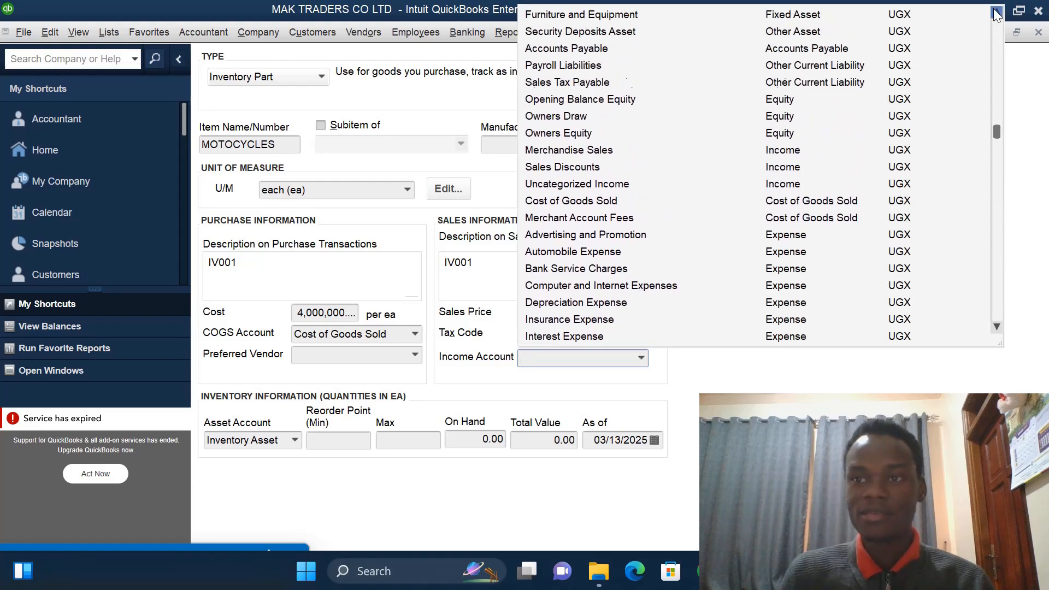
click(996, 12)
click(997, 12)
click(997, 12)
click(996, 12)
click(996, 12)
click(996, 12)
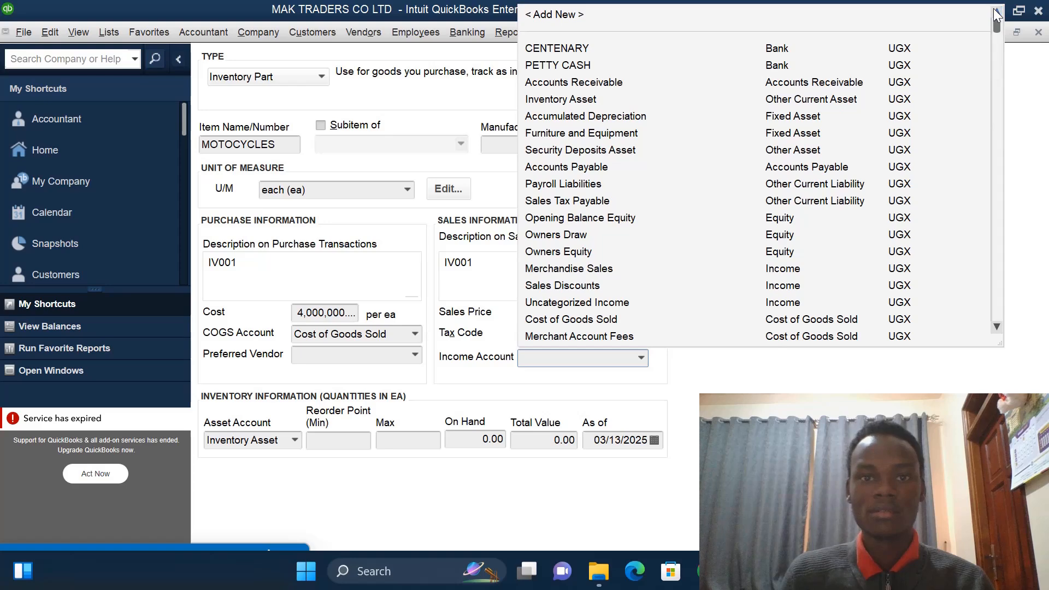
click(568, 12)
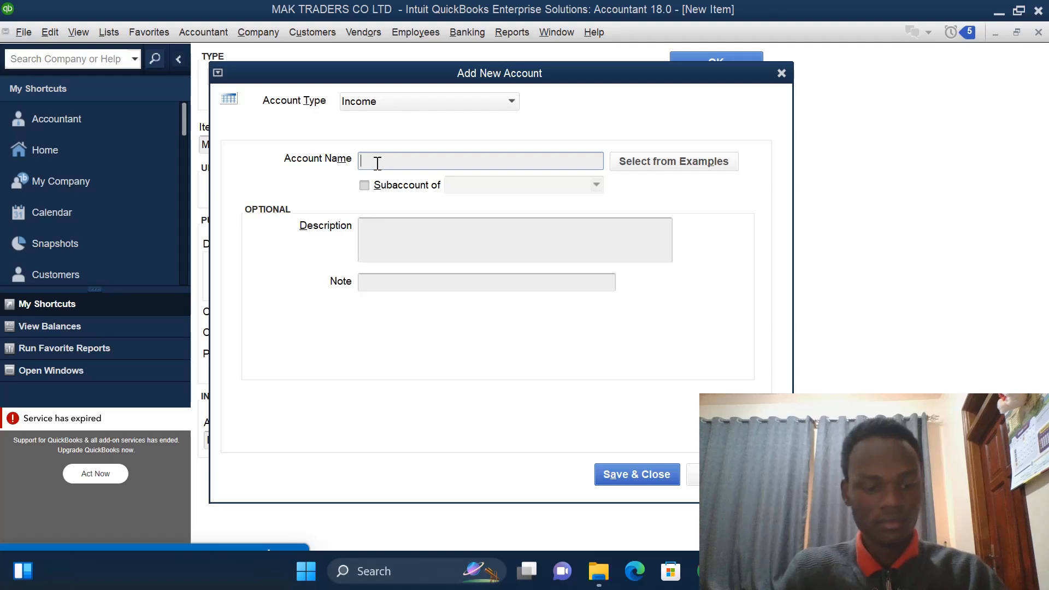
text(SALES)
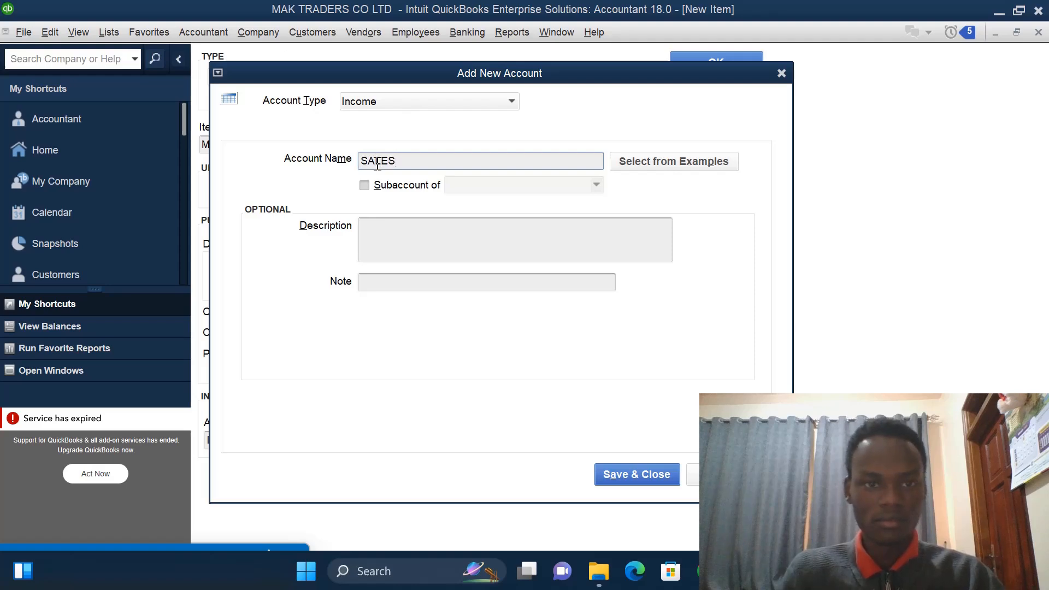
text(-)
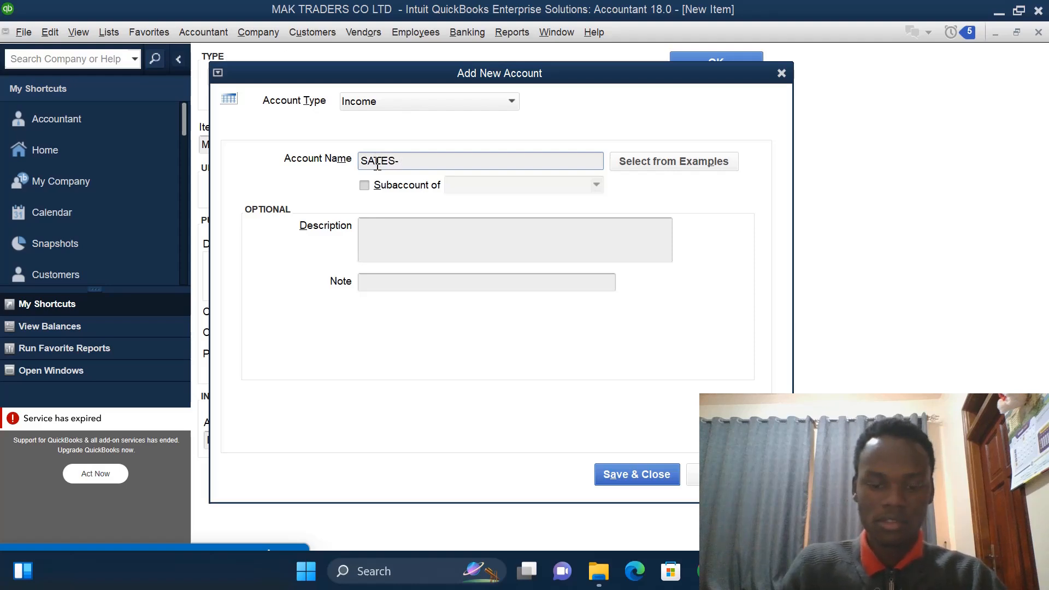
text( MOT)
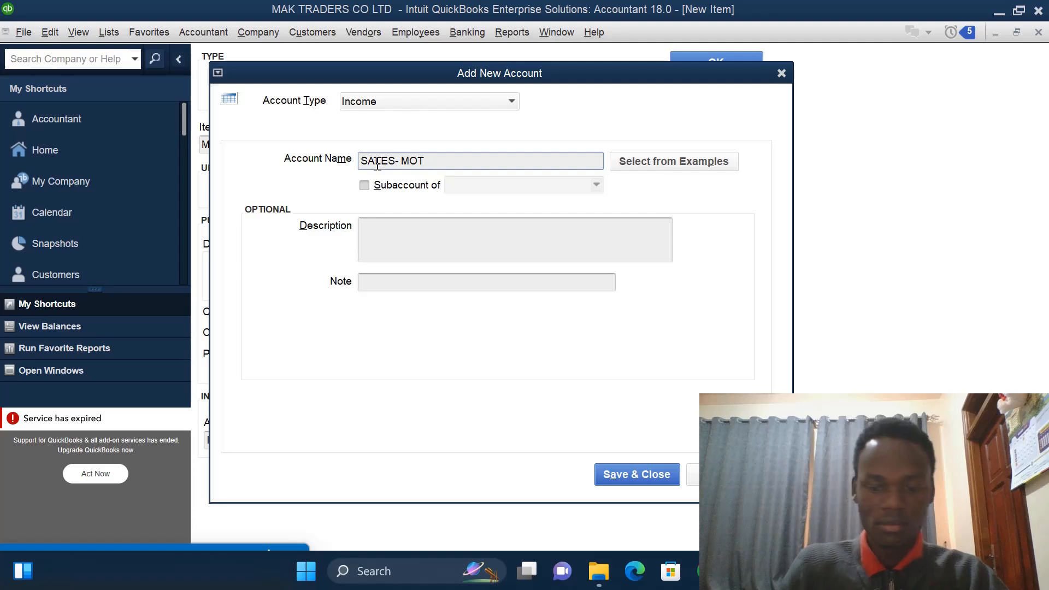
text(OCYC)
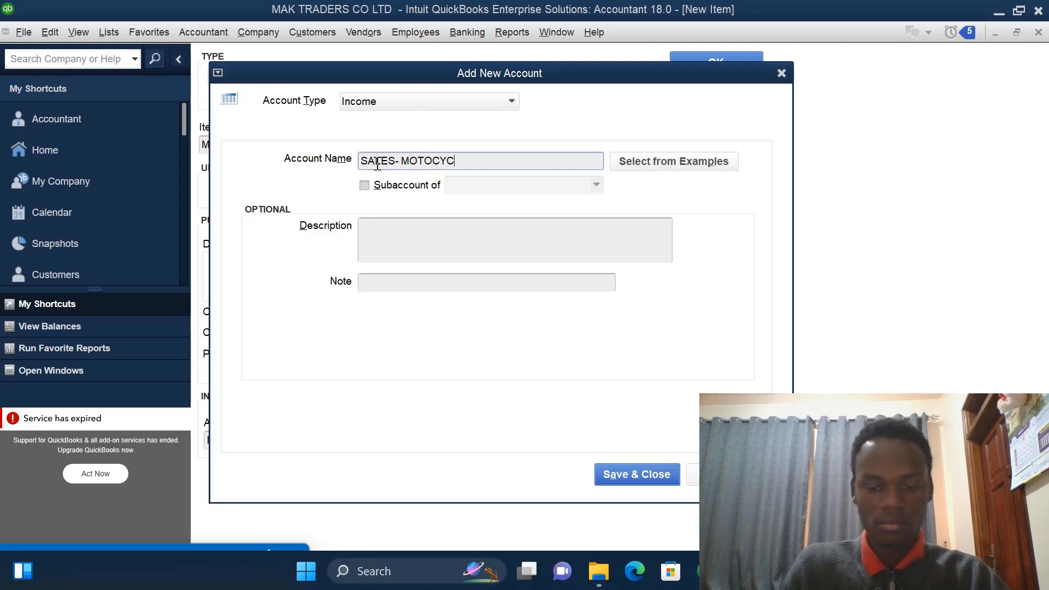
text(LES)
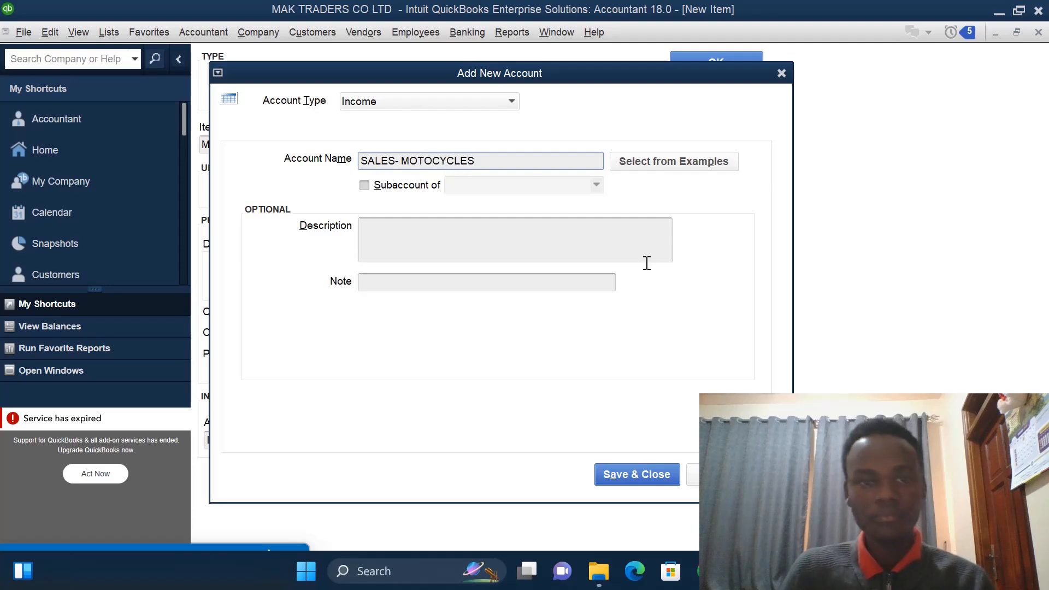
click(631, 474)
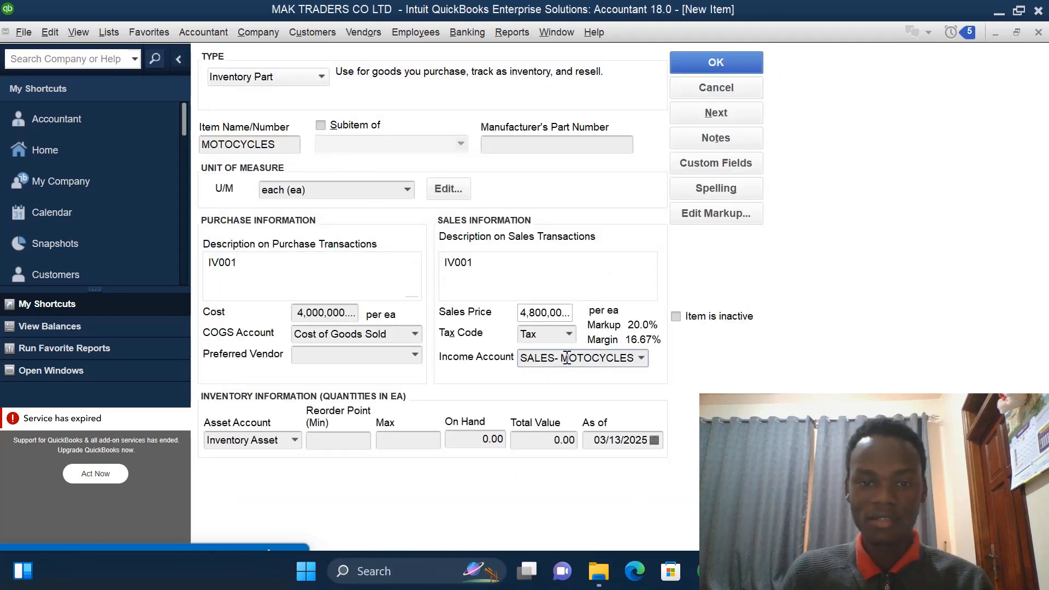
- Set the quantity on hand to 8
click(489, 443)
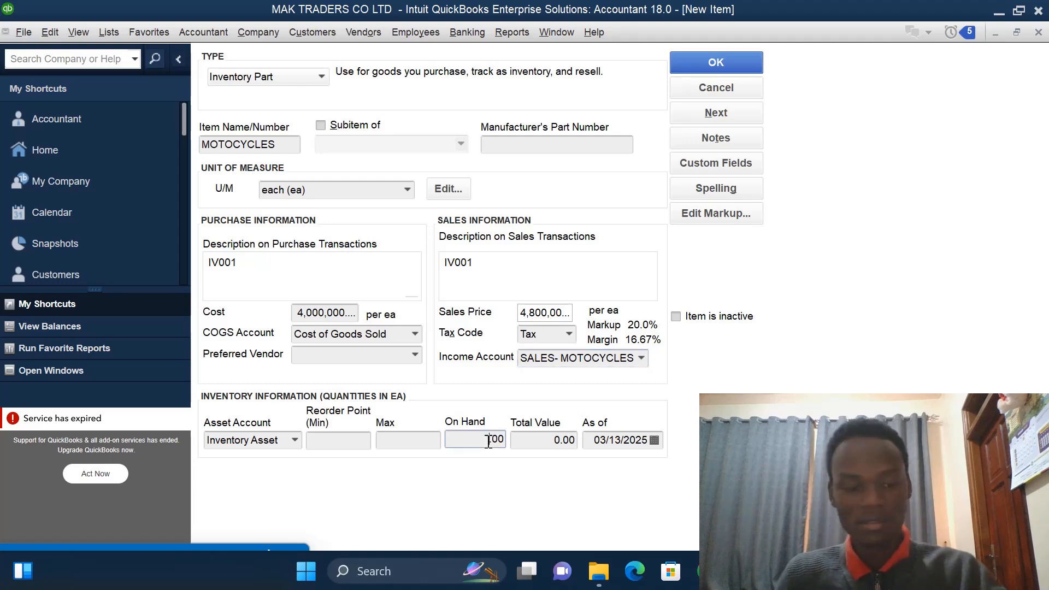
text(8)
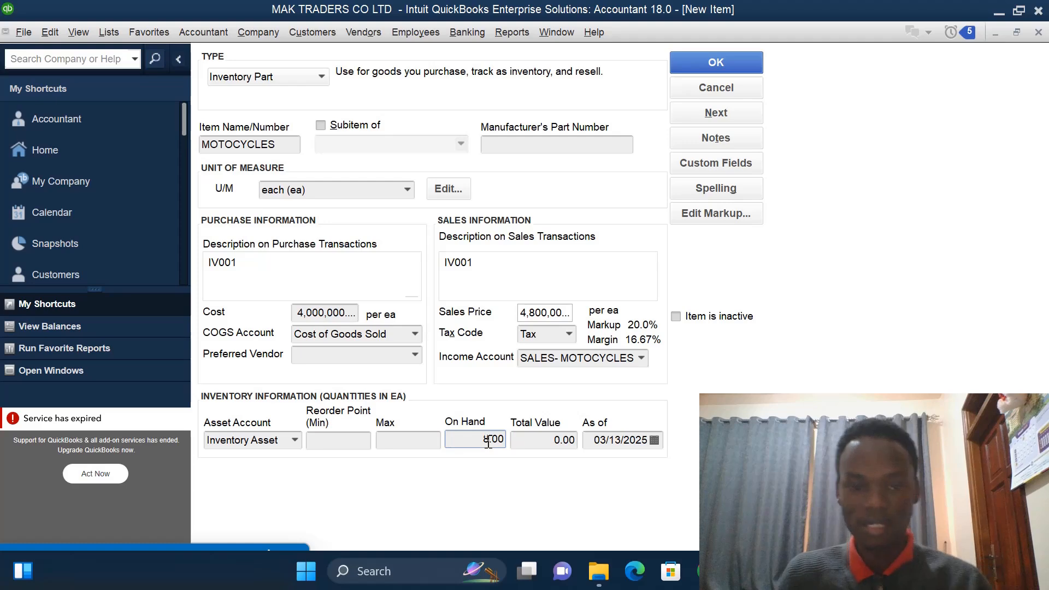
- Set the item's As of date to 01/01/2023 and save the MOTOCYCLES item
click(655, 440)
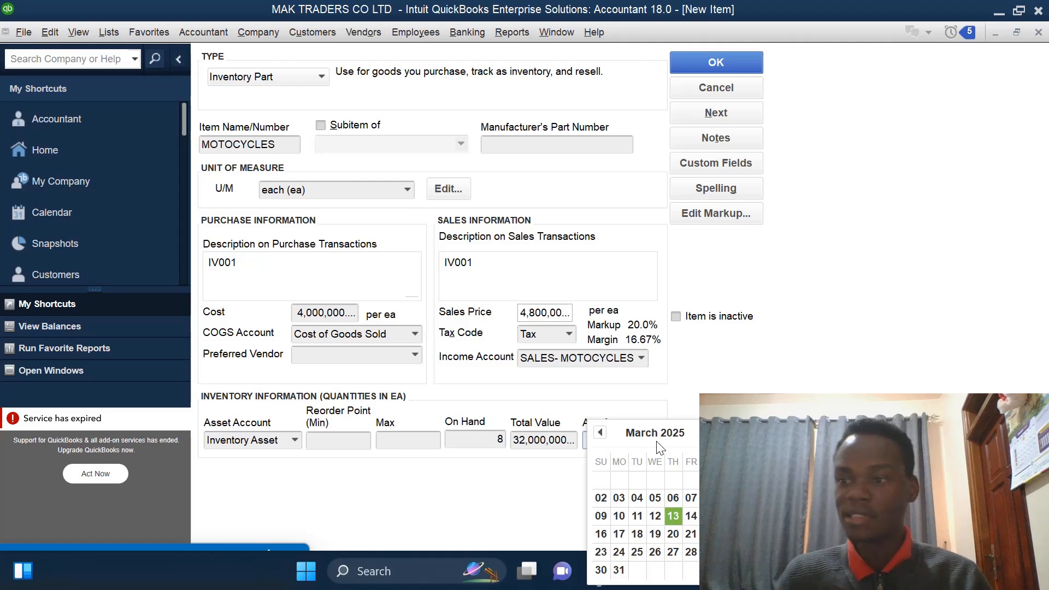
click(599, 432)
click(600, 432)
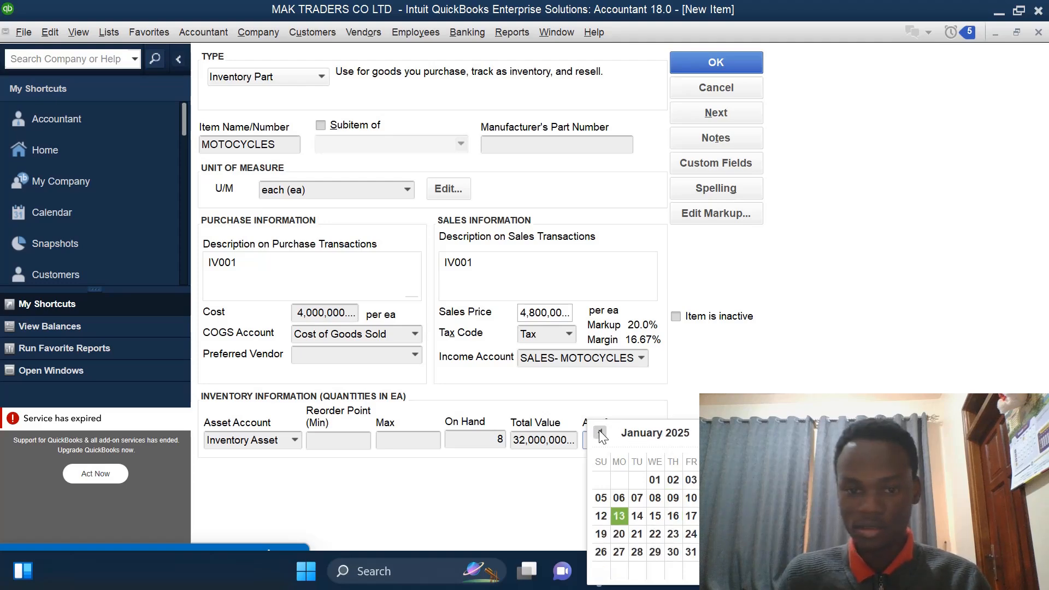
click(600, 432)
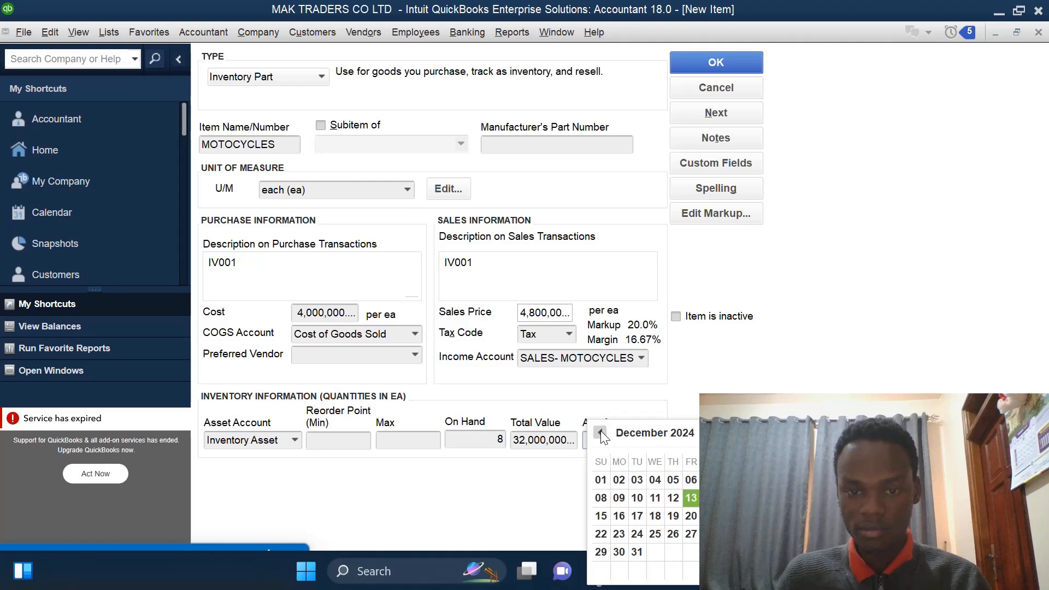
click(601, 432)
click(600, 432)
click(600, 432)
click(601, 432)
click(600, 432)
click(600, 432)
click(600, 432)
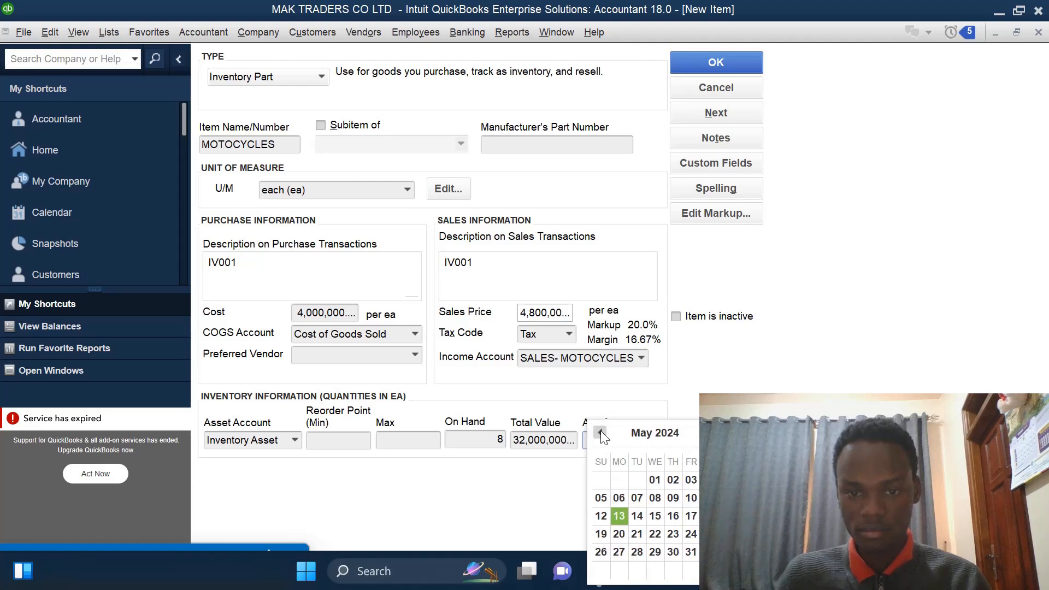
click(601, 433)
click(600, 432)
click(600, 432)
click(600, 432)
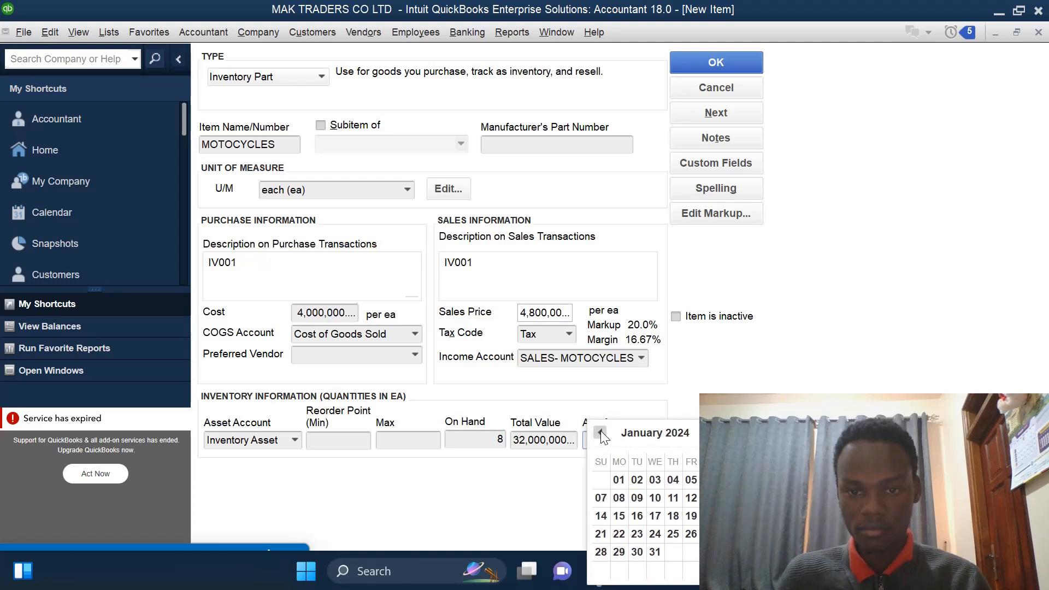
click(600, 432)
click(600, 432)
click(600, 432)
click(600, 432)
click(600, 432)
click(600, 432)
click(600, 432)
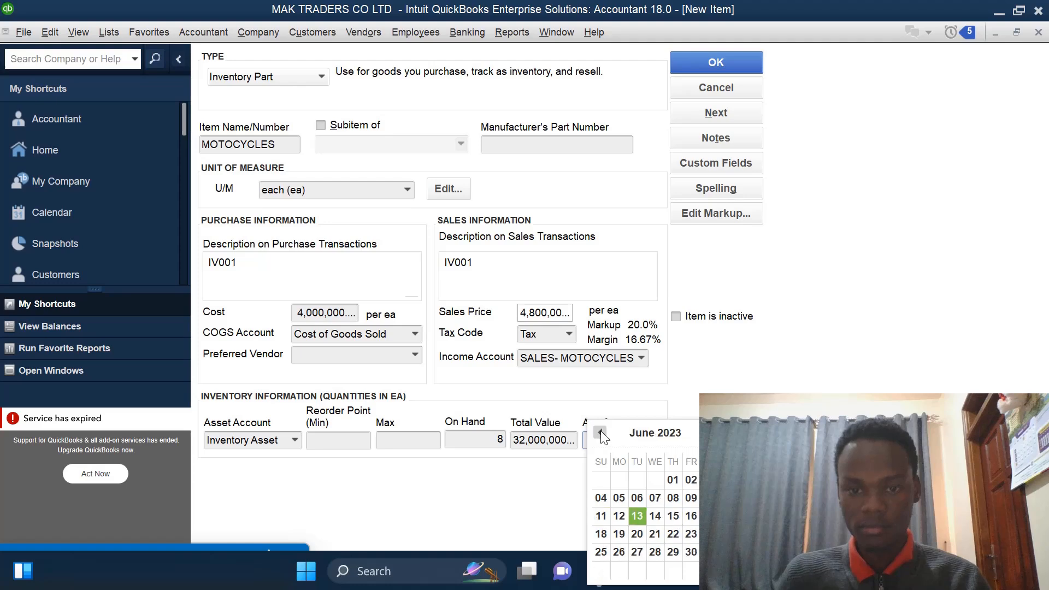
click(601, 432)
click(600, 432)
click(600, 432)
click(600, 432)
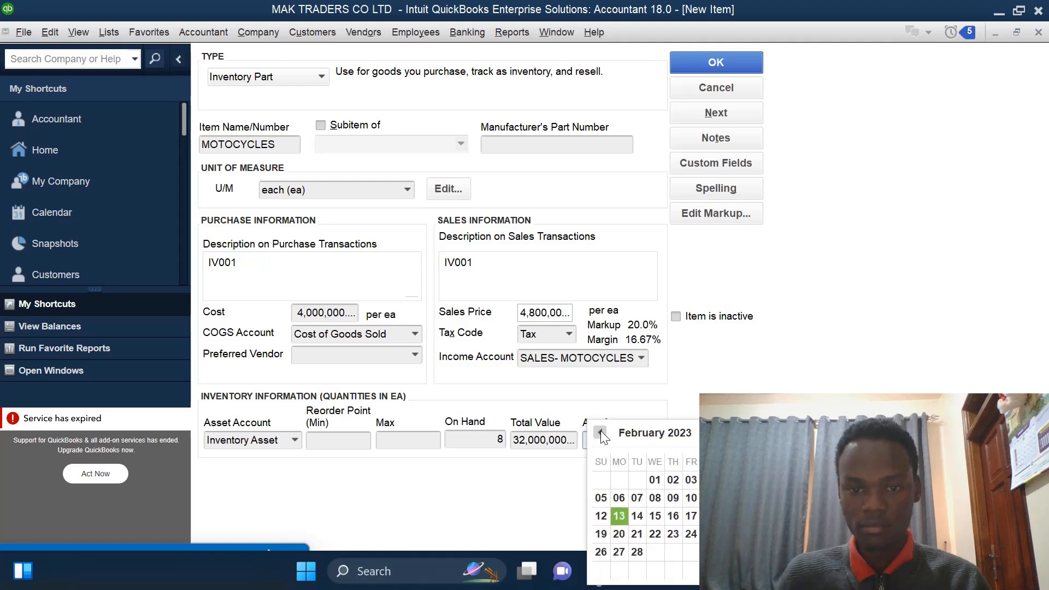
click(600, 432)
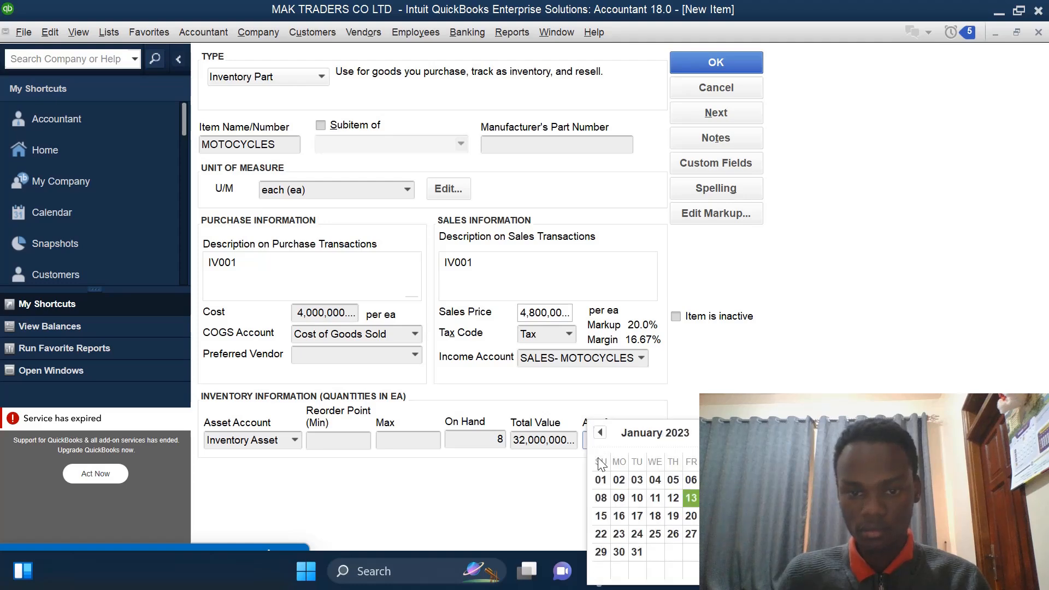
click(600, 480)
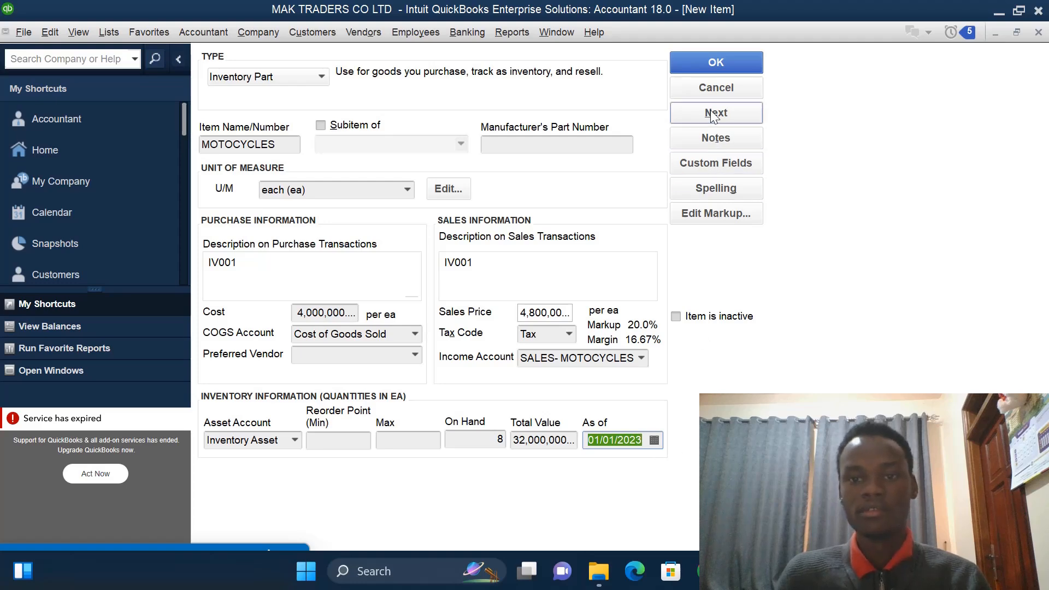
click(719, 64)
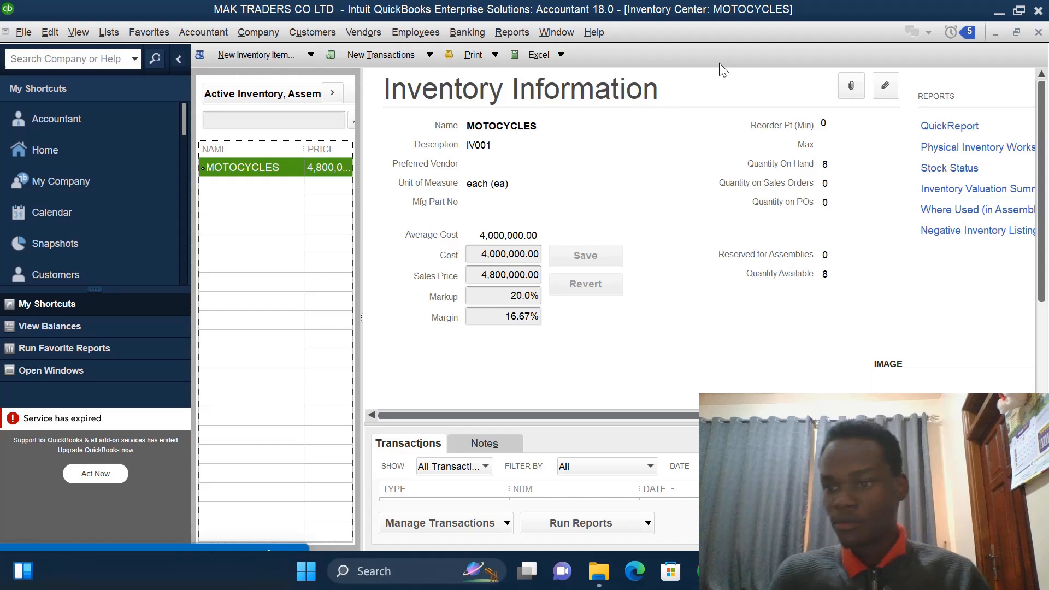
- Create a new Inventory Part item named GENERATOR
click(311, 55)
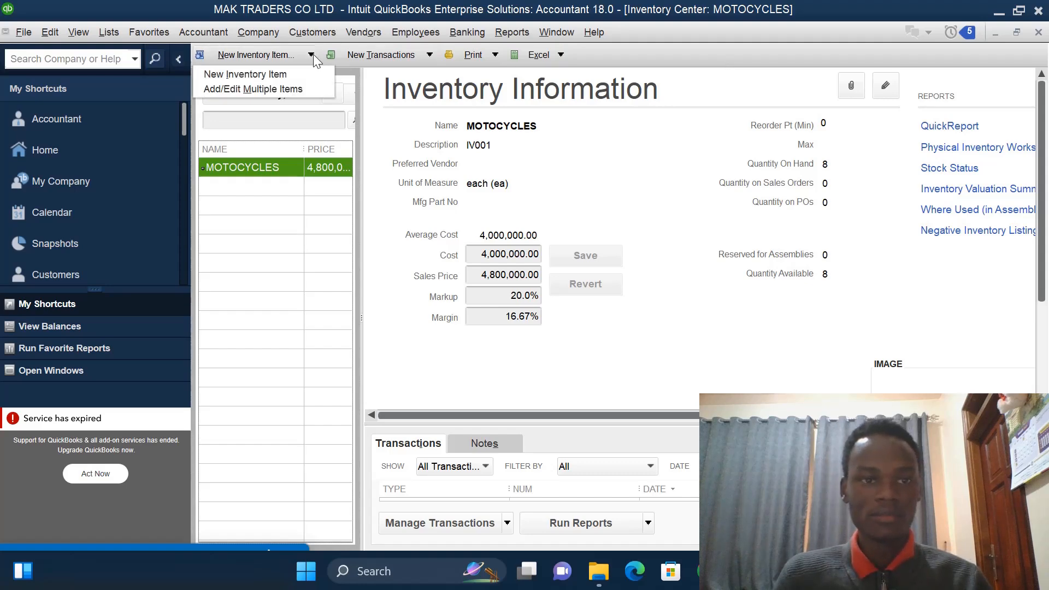
click(265, 79)
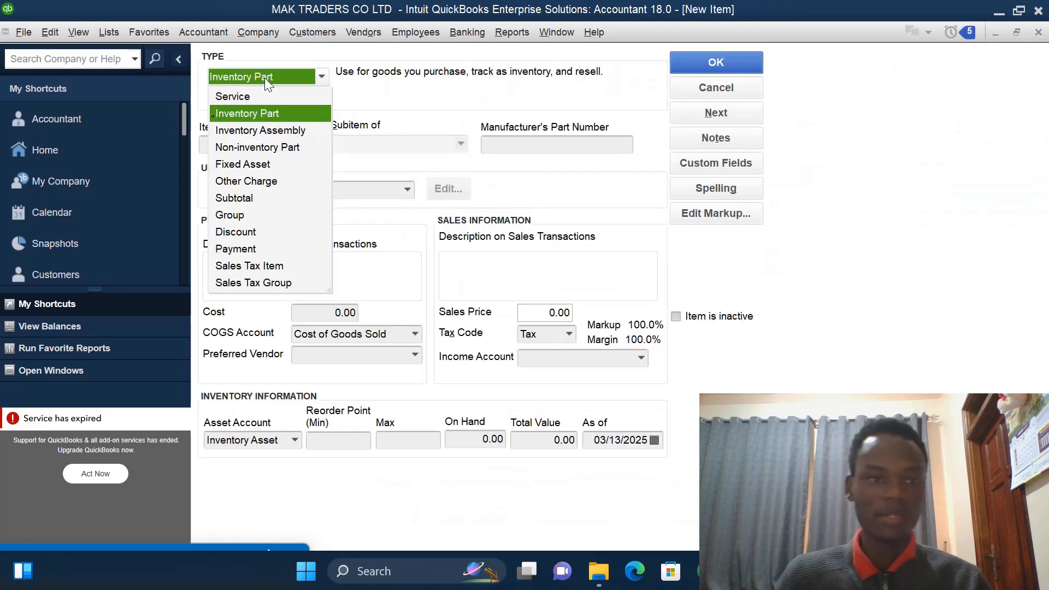
click(264, 113)
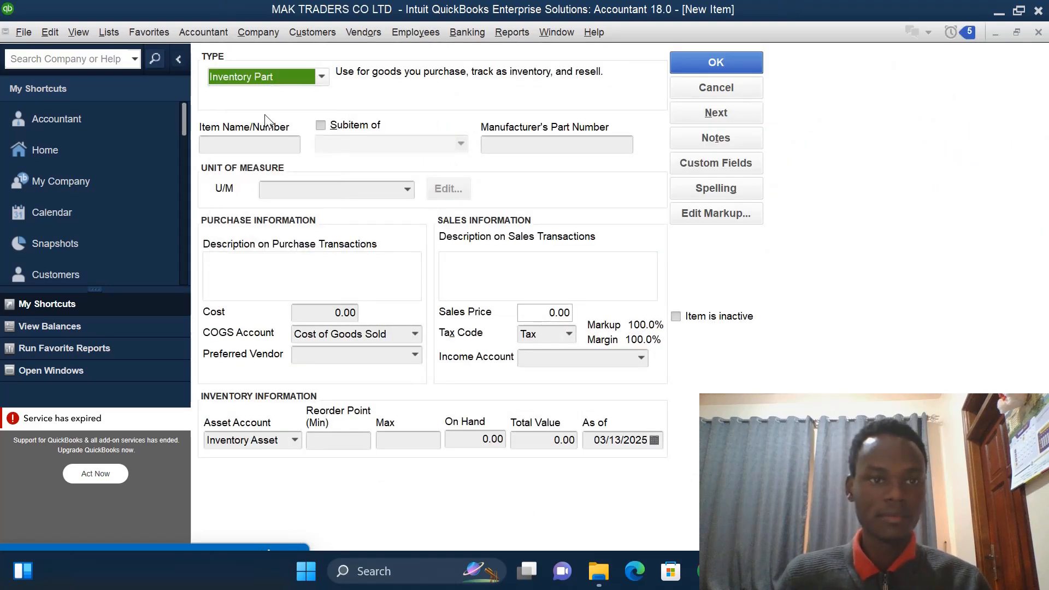
click(260, 145)
text(G)
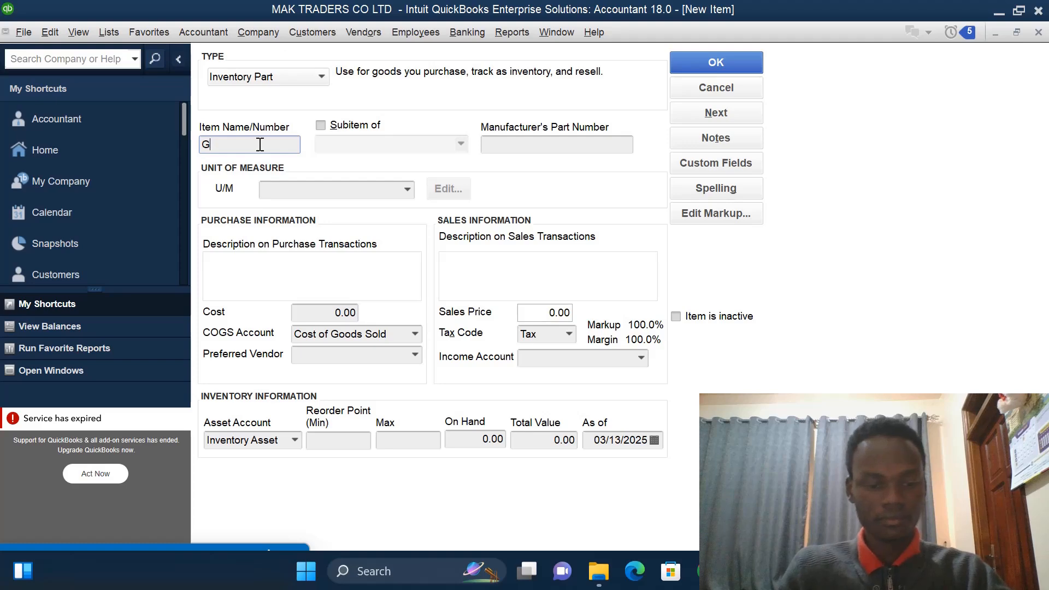
text(ENERA)
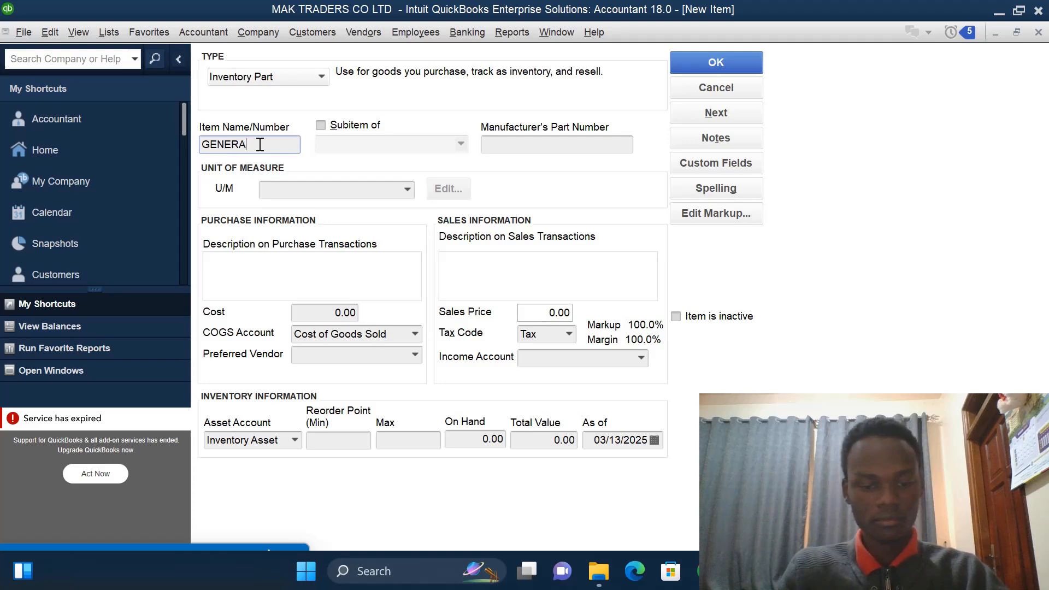
text(TOR)
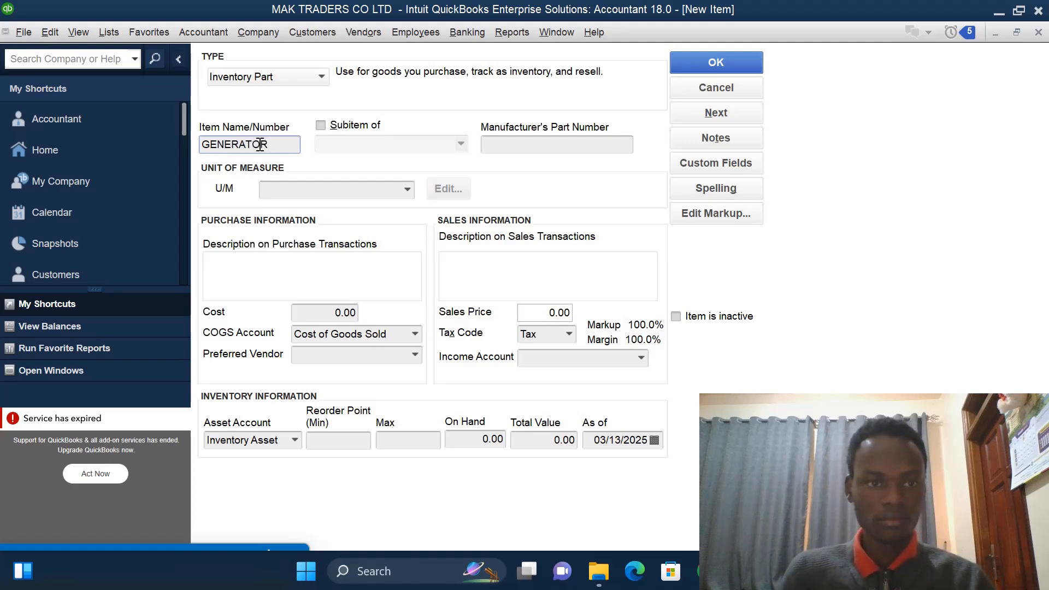
- Set the unit of measure to each (ea) and enter IV002 as the purchase description
click(409, 192)
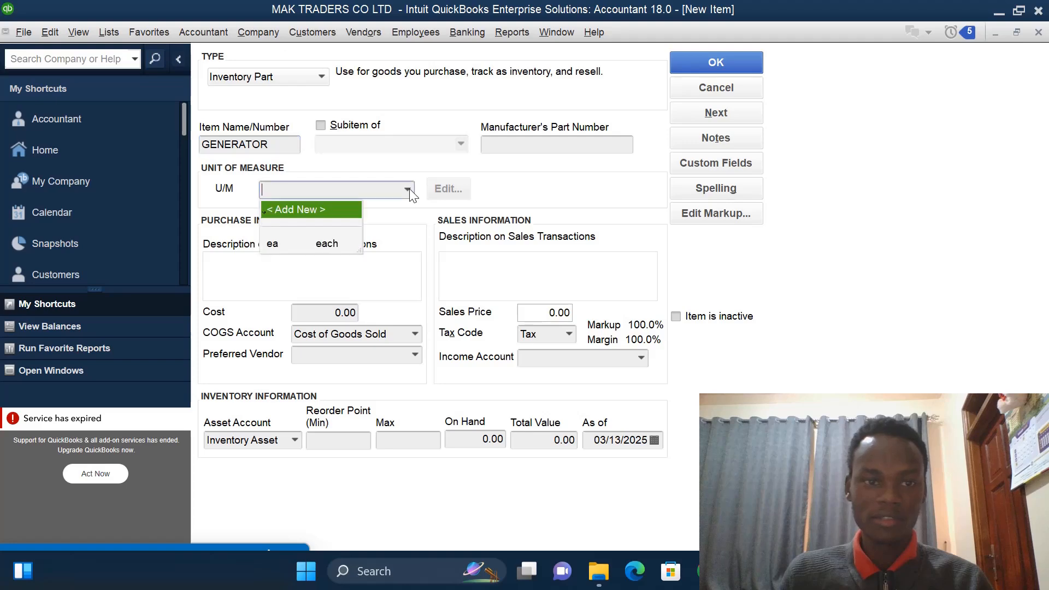
click(282, 240)
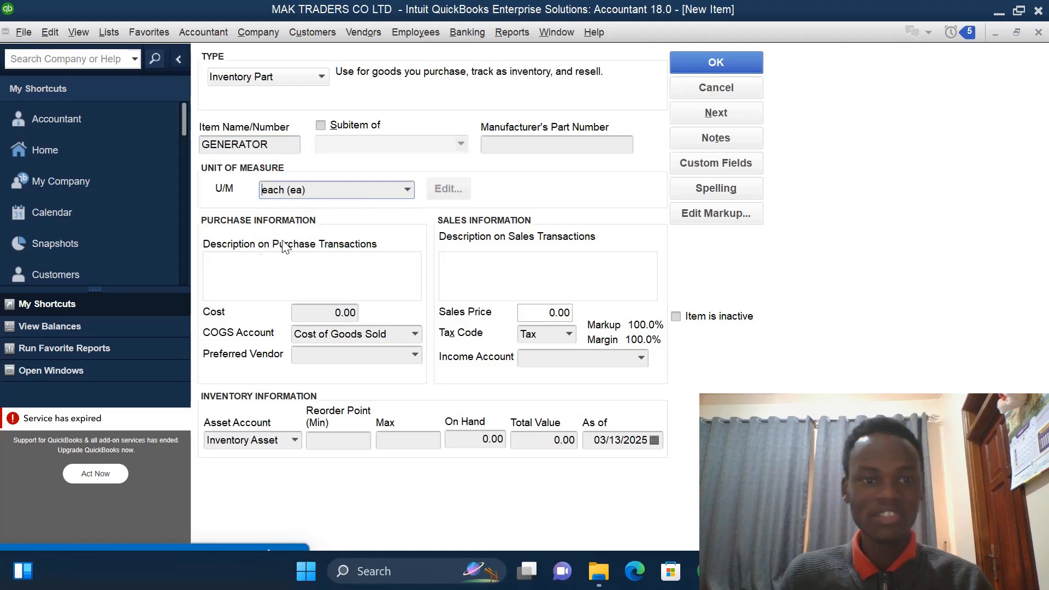
click(308, 264)
text(I)
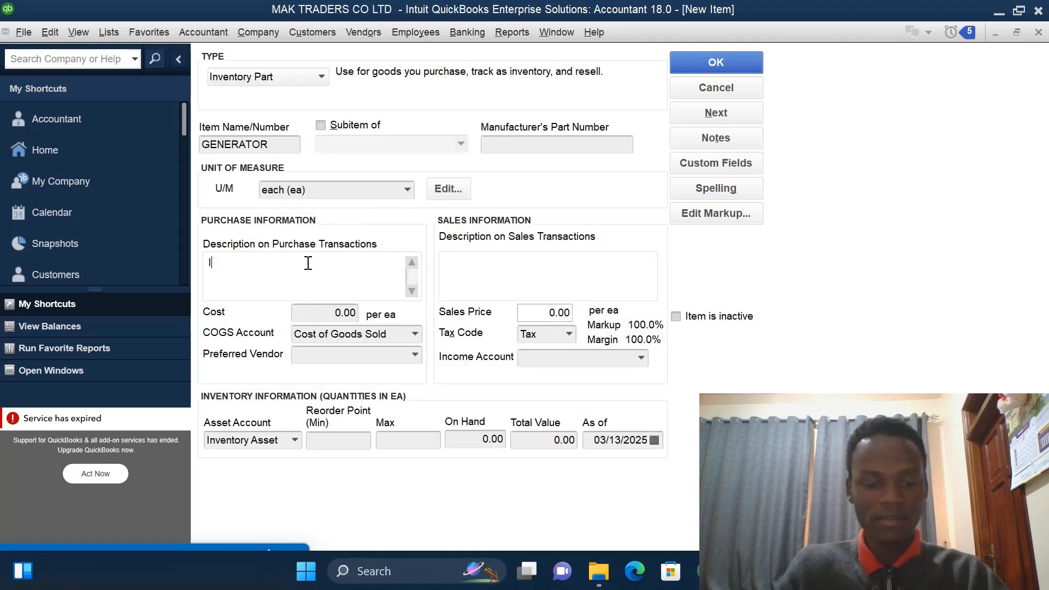
text(V00)
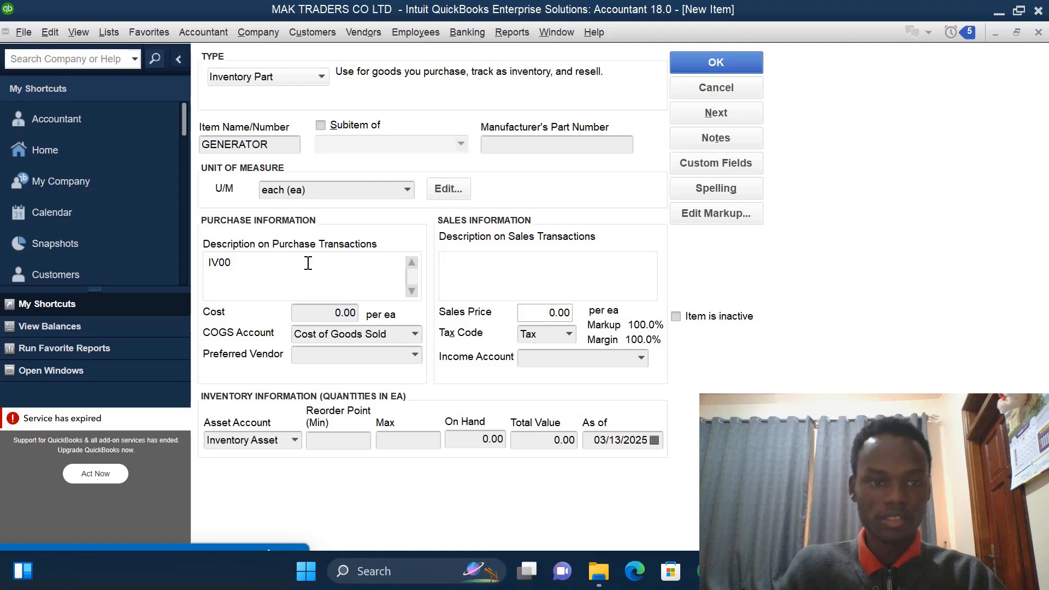
text(2)
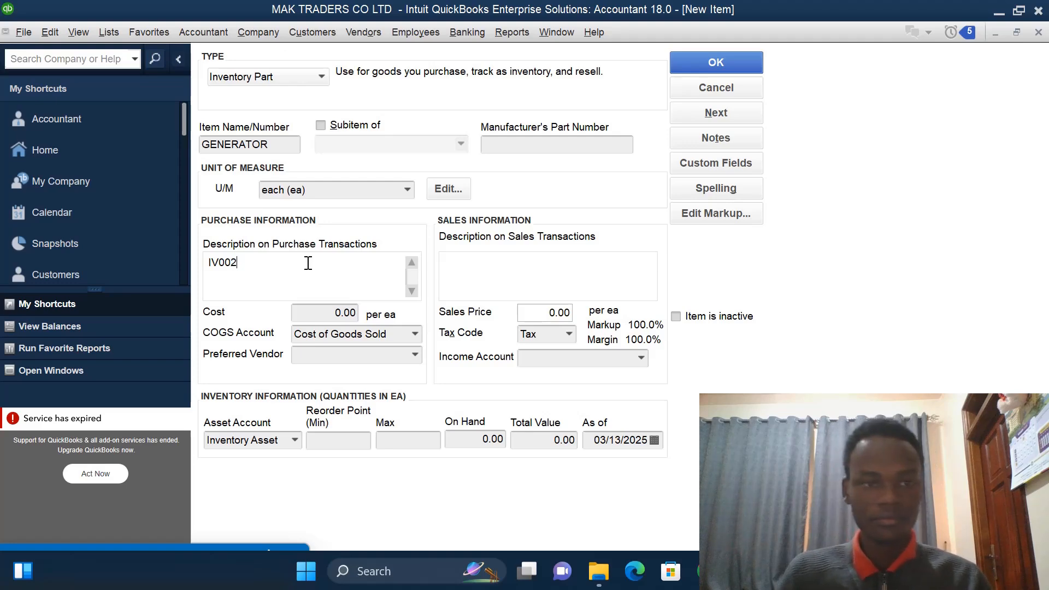
- Set the item's cost to 2700000 and its sales price to 3500000
click(341, 313)
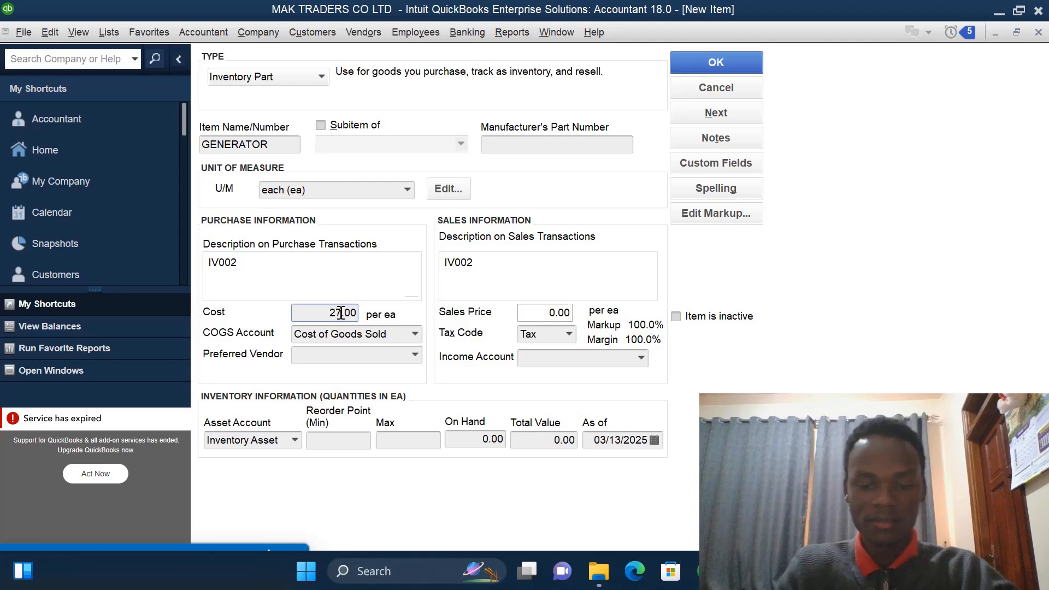
text(700000)
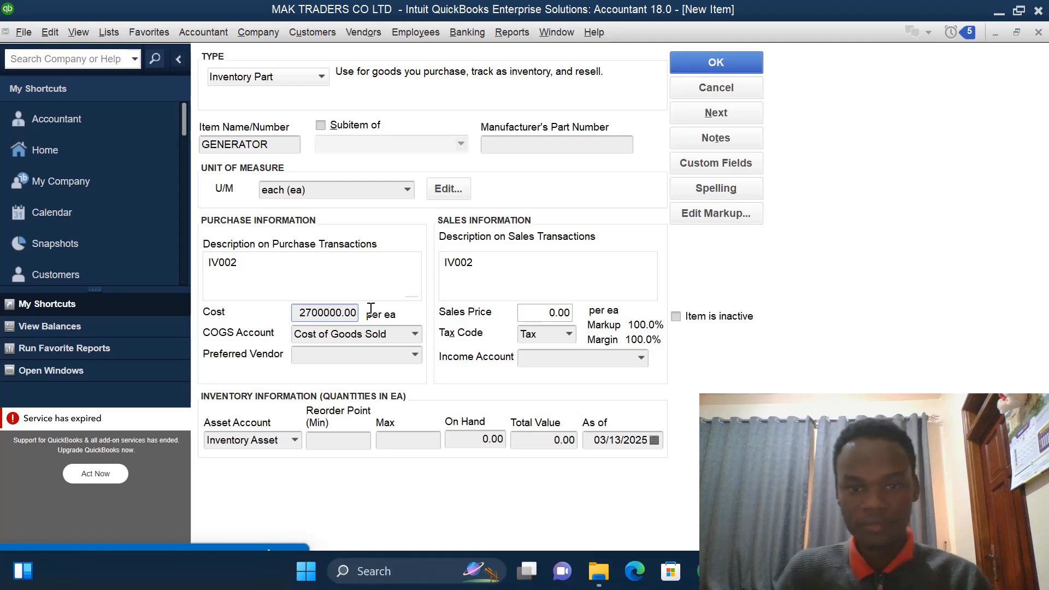
click(553, 313)
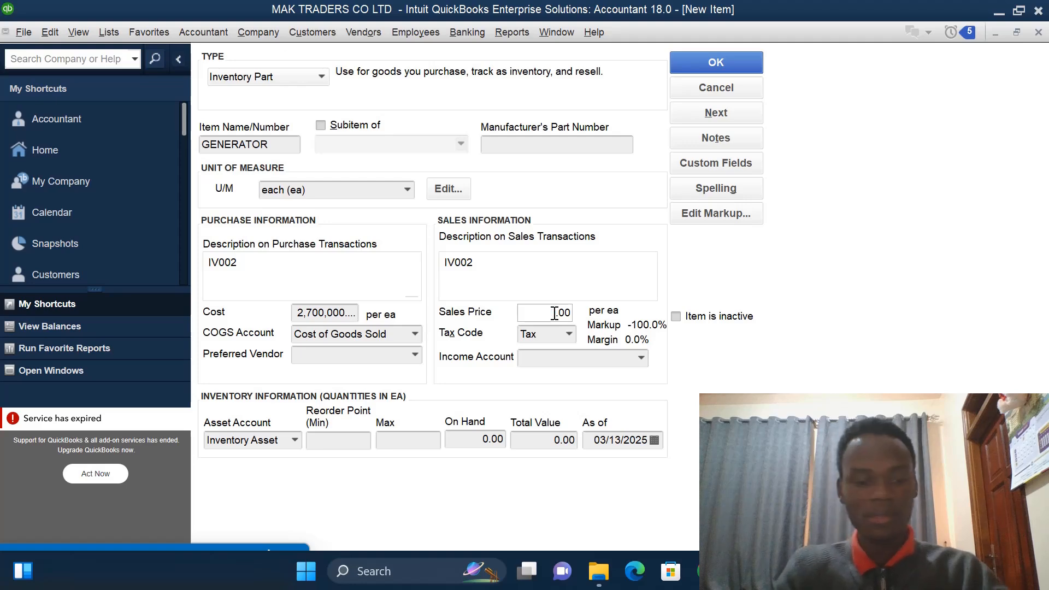
text(35)
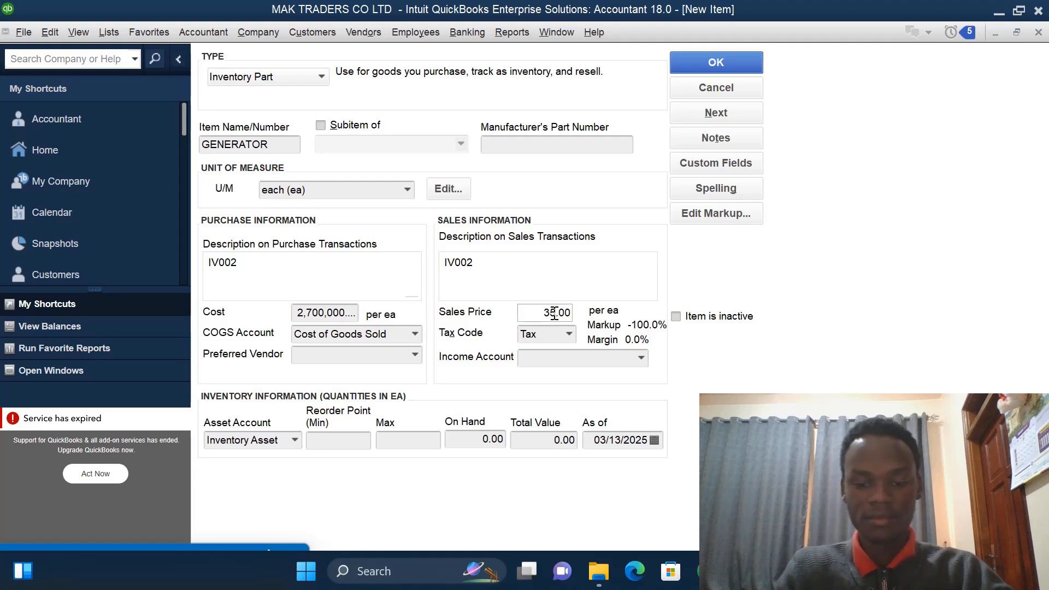
text(00000)
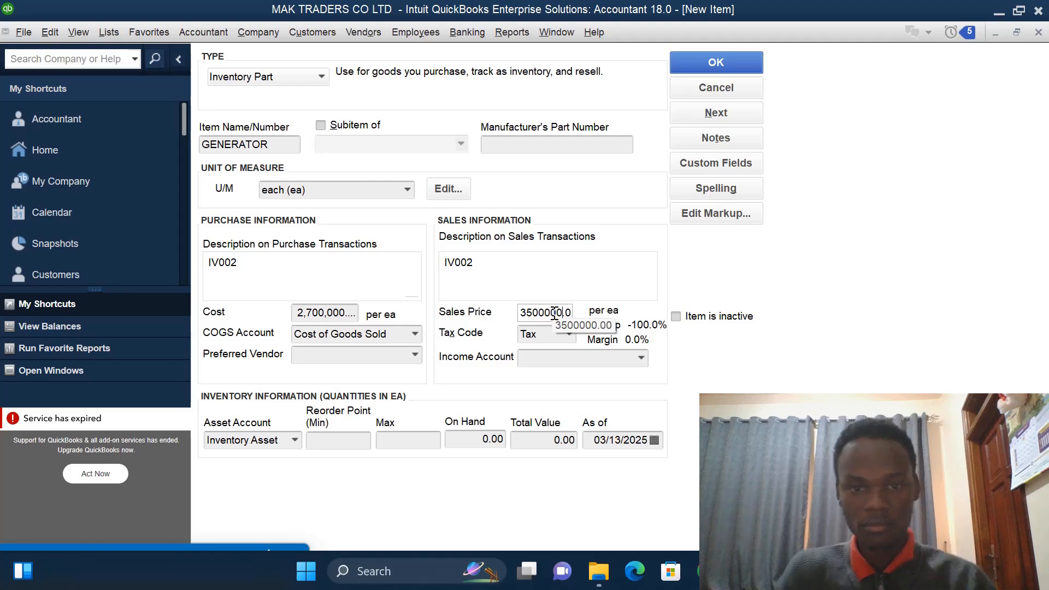
- Add a new income account named SALES -GENERATOR and use it as the item's income account
click(641, 360)
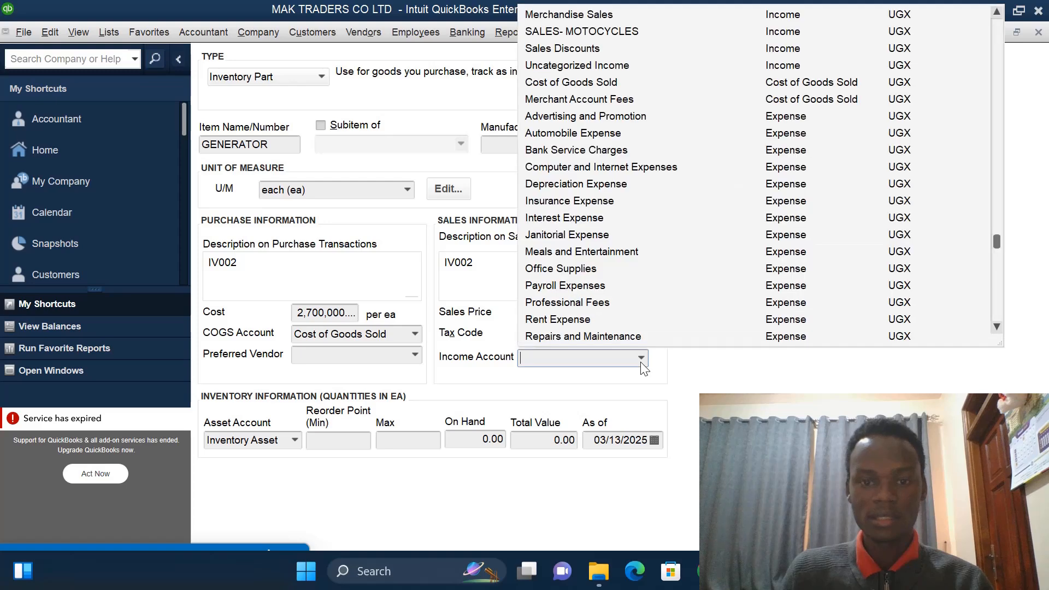
click(998, 12)
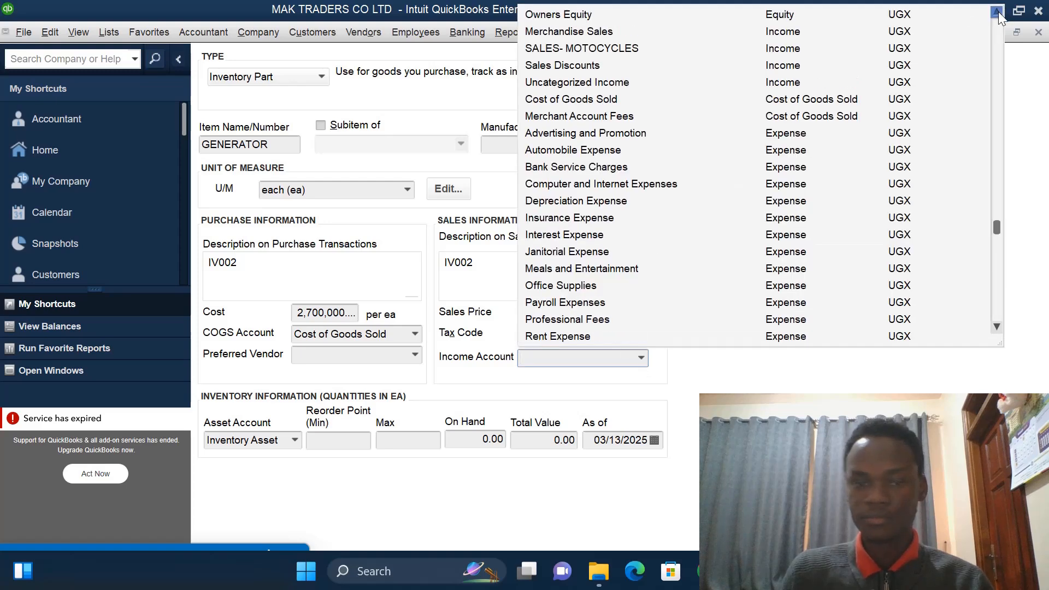
drag(998, 11, 998, 11)
click(547, 12)
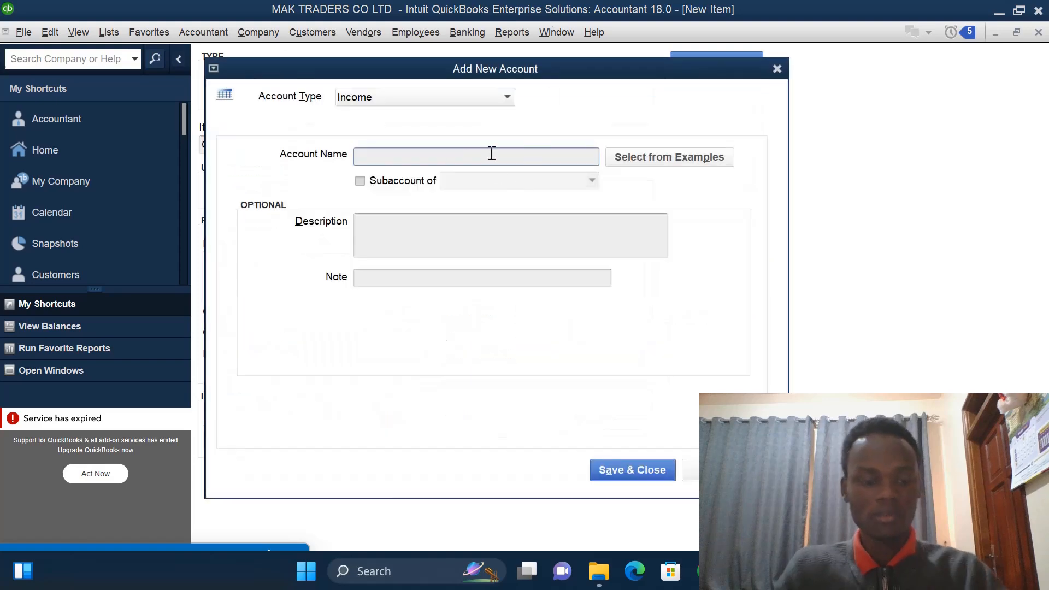
text(SALES)
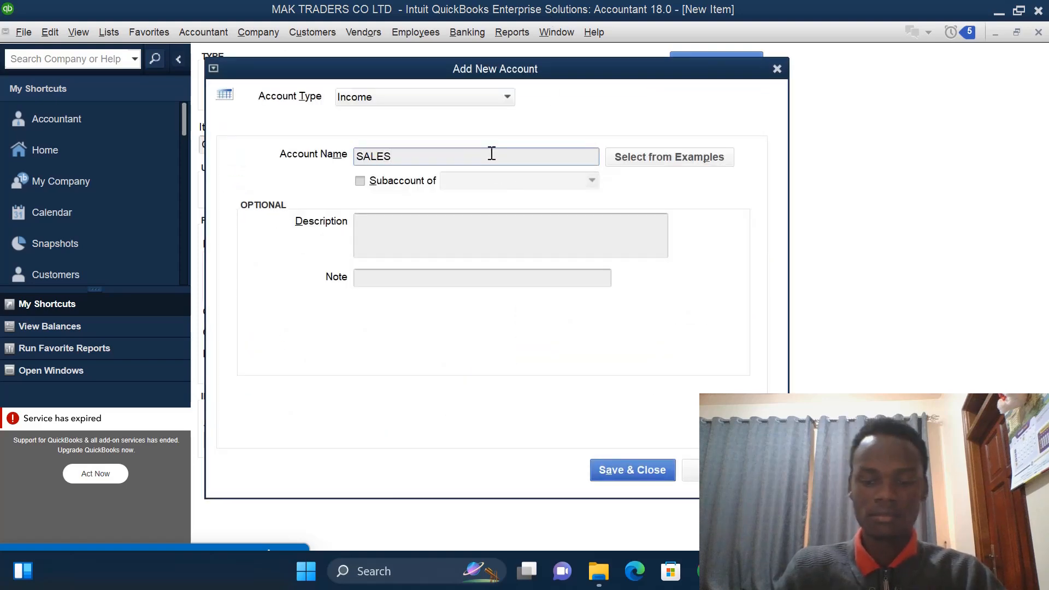
text( -G)
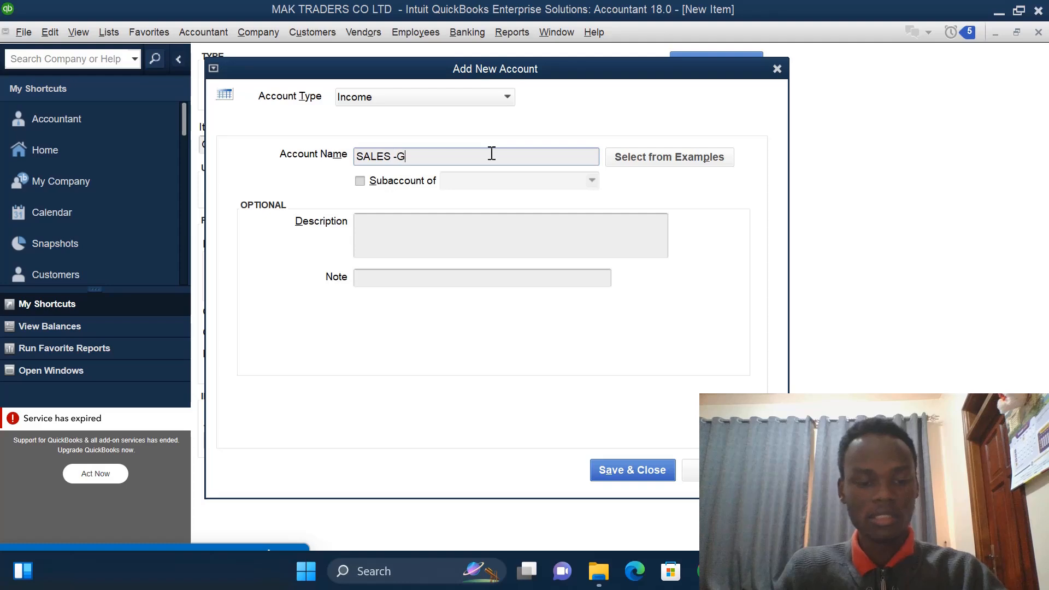
text(ENERA)
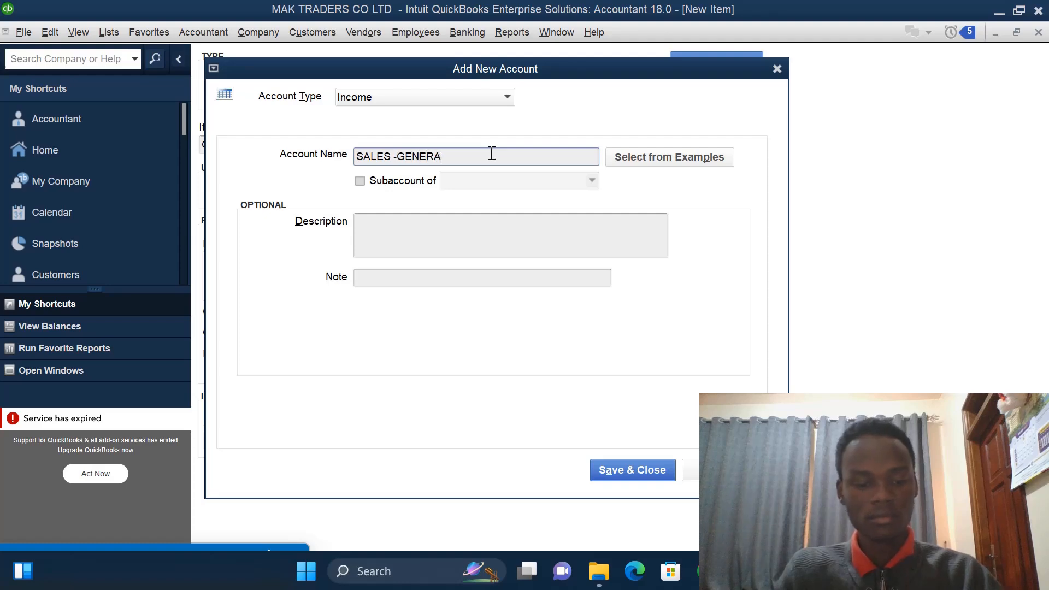
text(TOR)
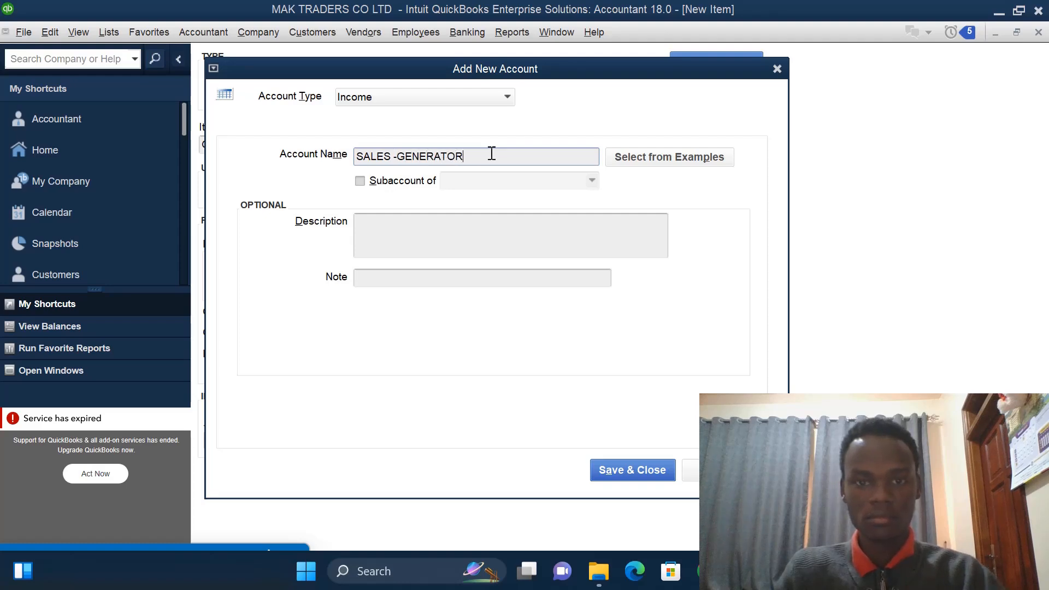
click(634, 471)
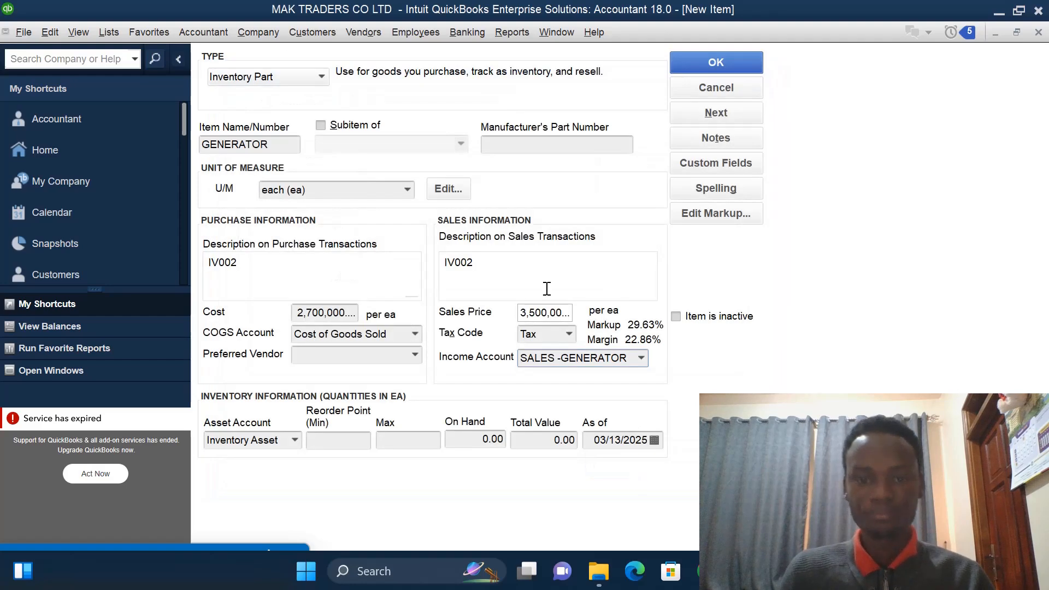
- Set the GENERATOR item's quantity on hand to 6 as of 01/01/2023 and save the item
click(490, 440)
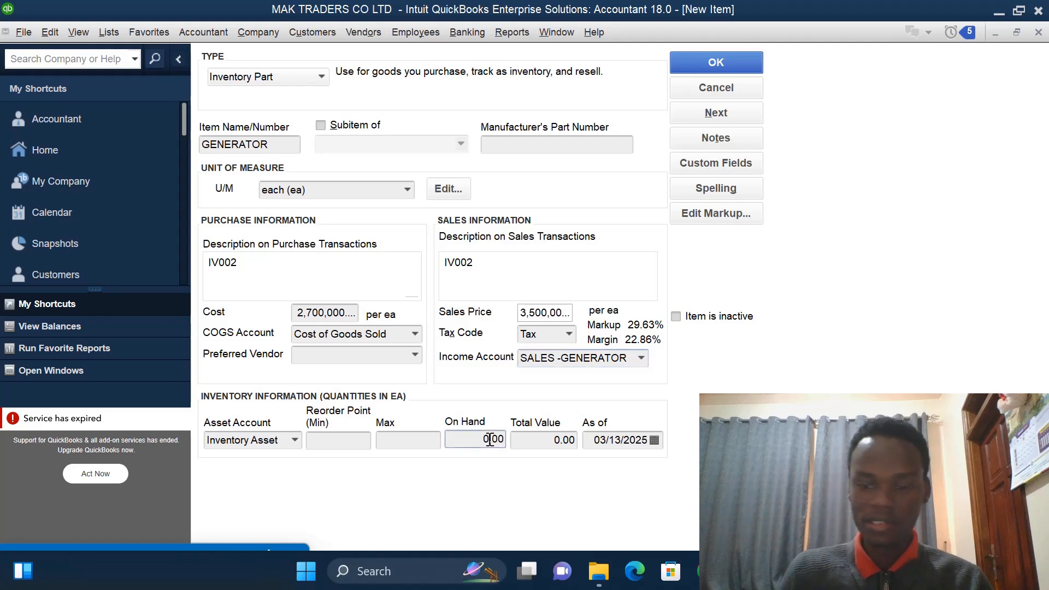
text(6)
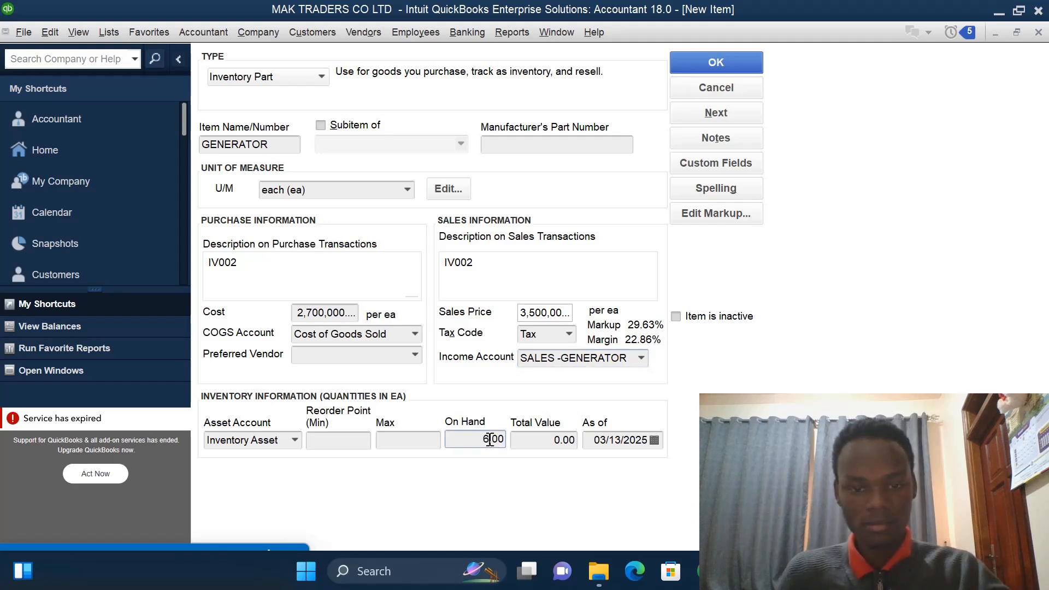
click(648, 441)
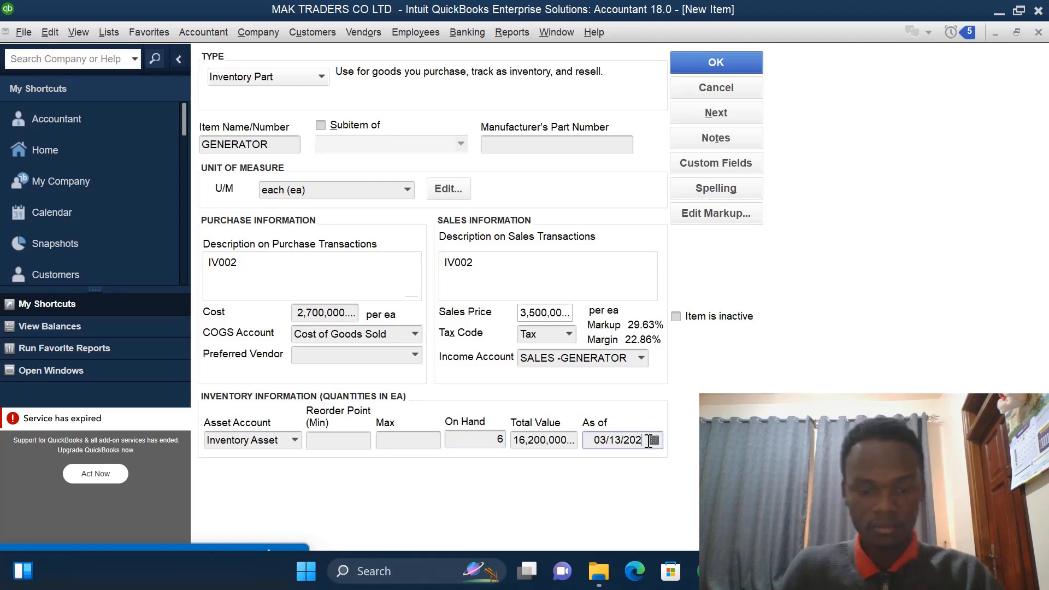
text(3)
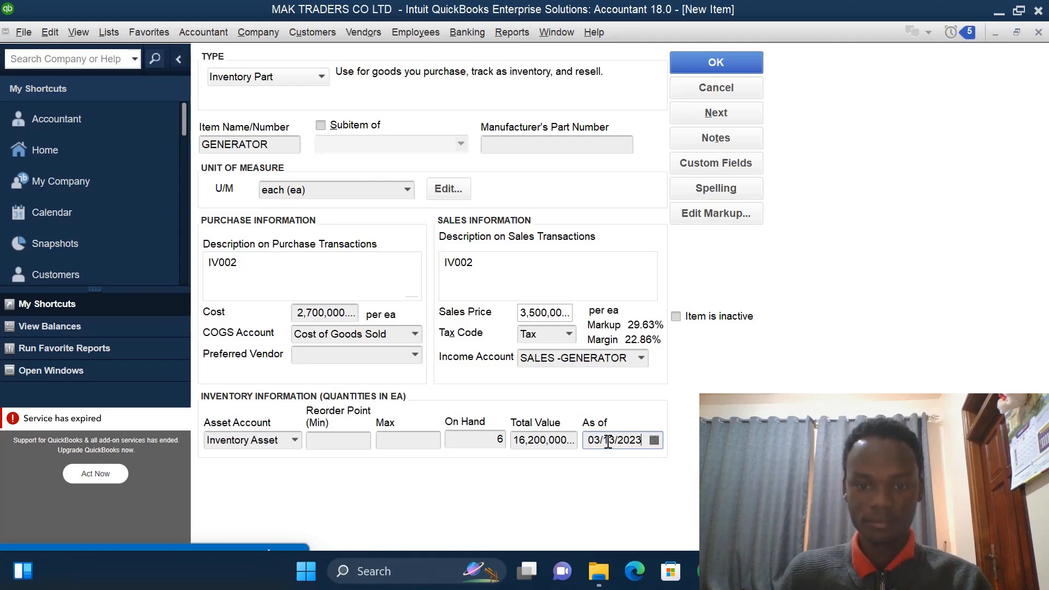
key(BackSpace)
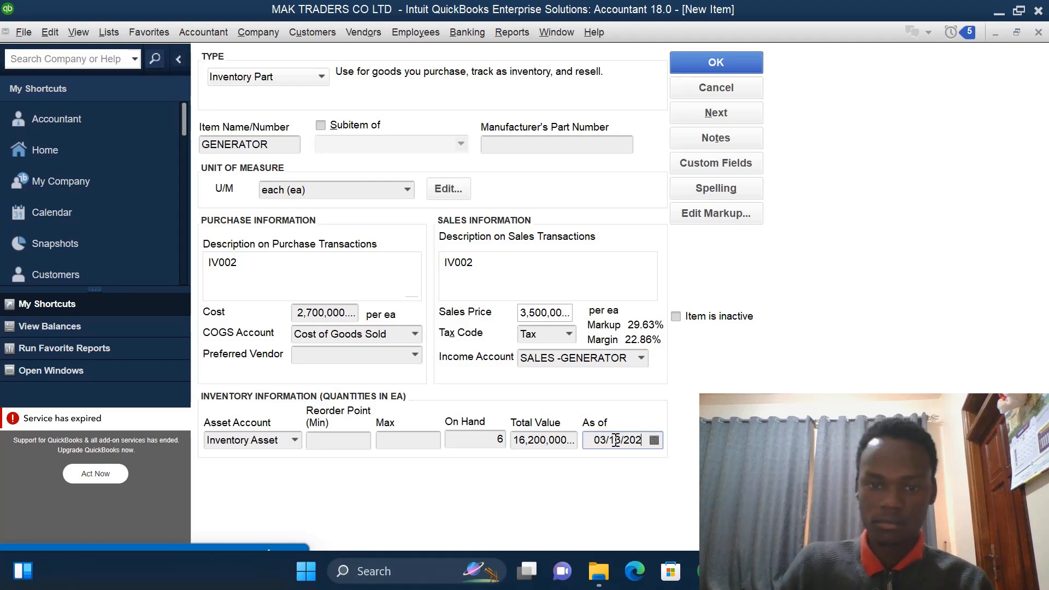
text(0)
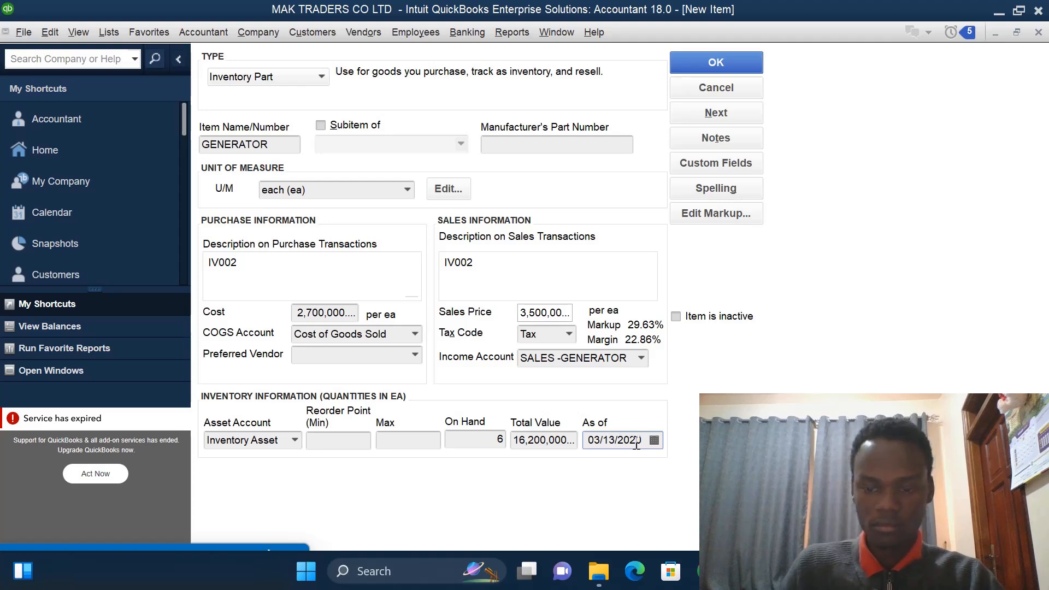
key(BackSpace)
text(3)
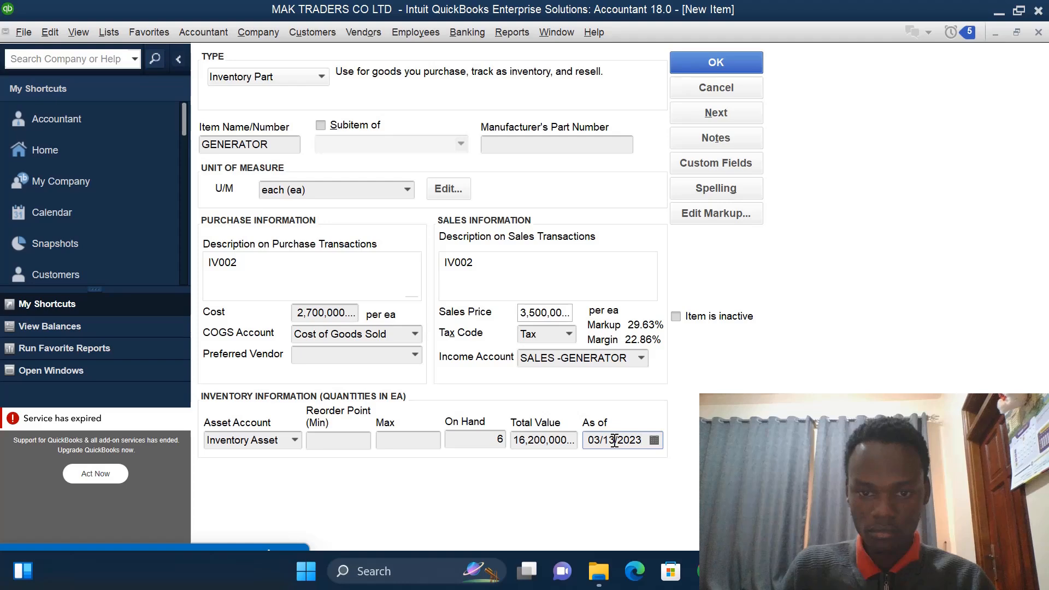
click(615, 440)
key(BackSpace)
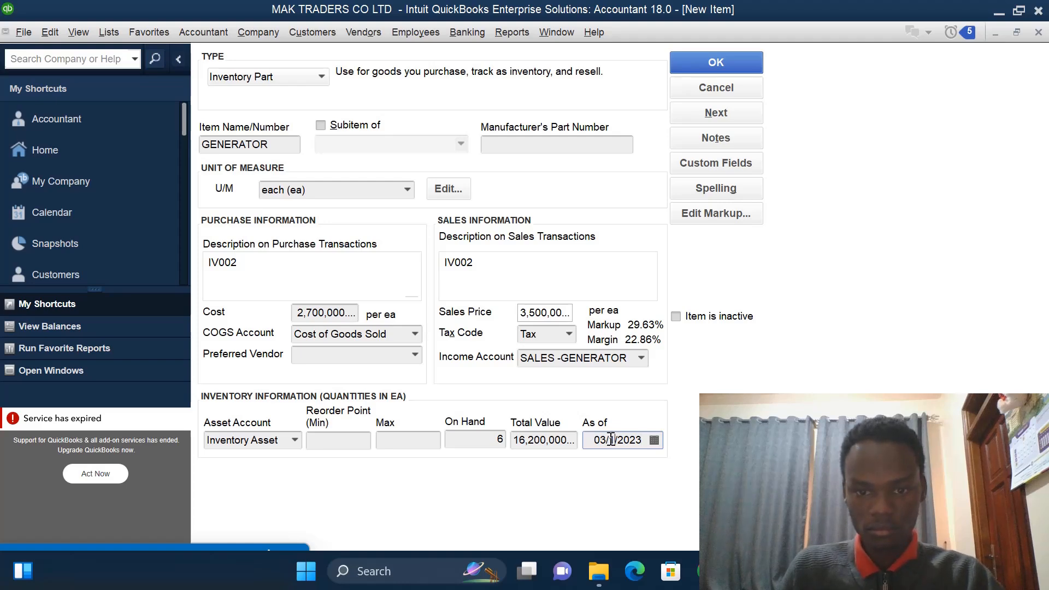
click(611, 441)
text(0)
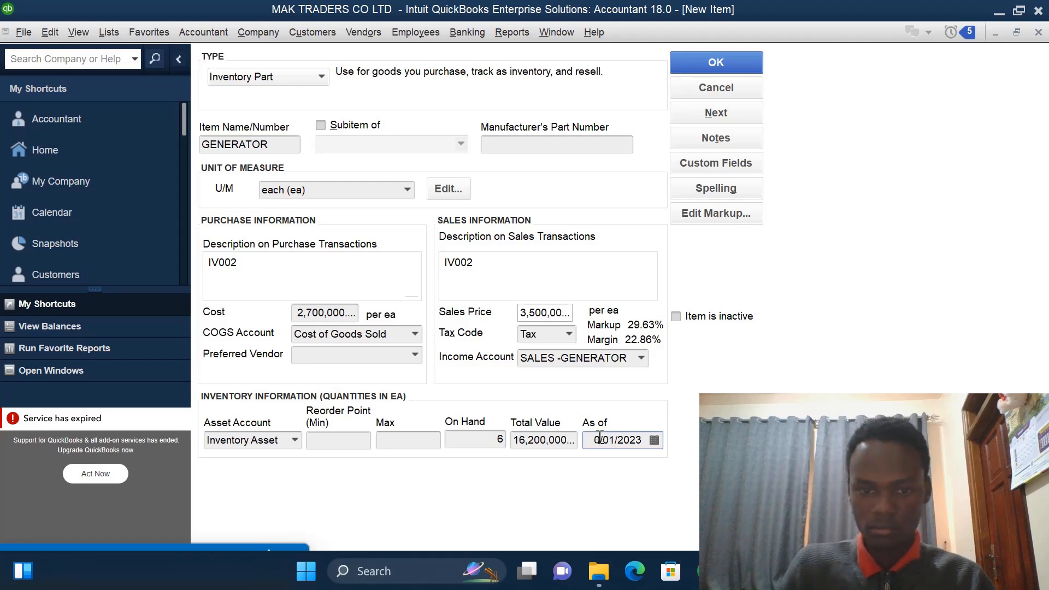
text(1)
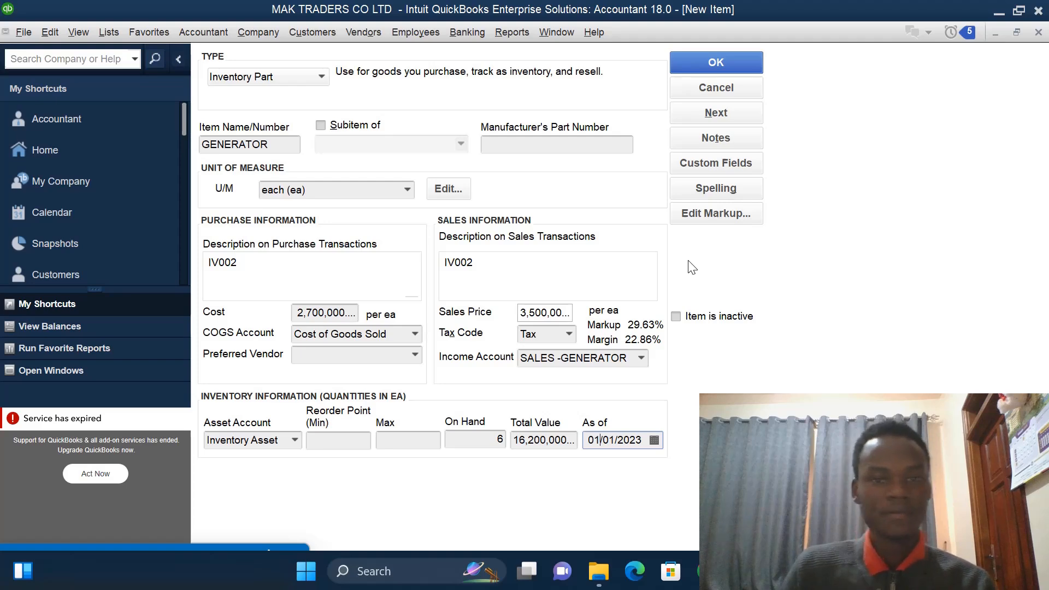
click(729, 59)
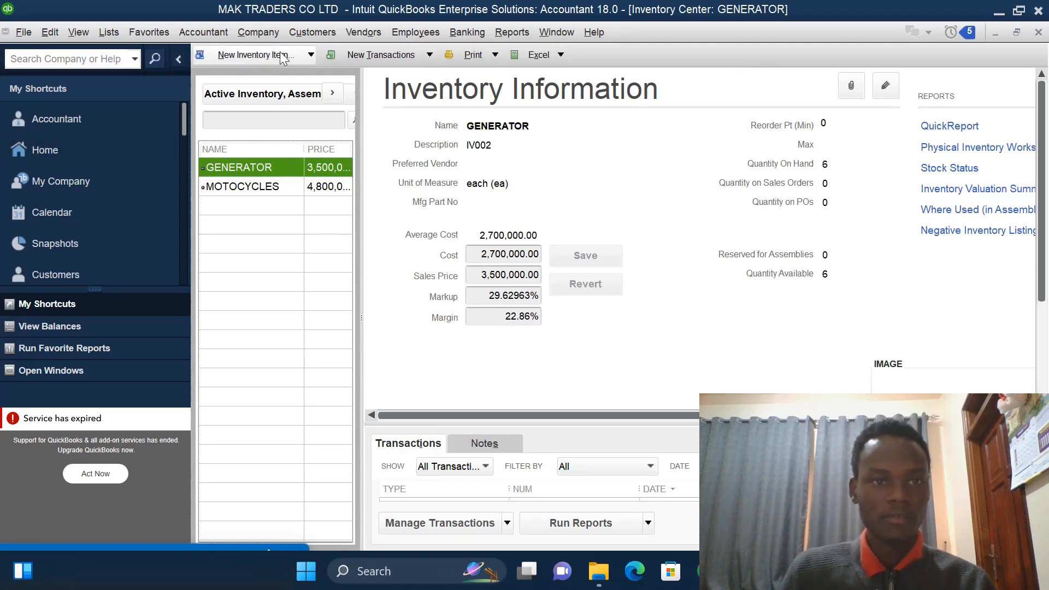
- Create a new Inventory Part item named OIL
click(311, 54)
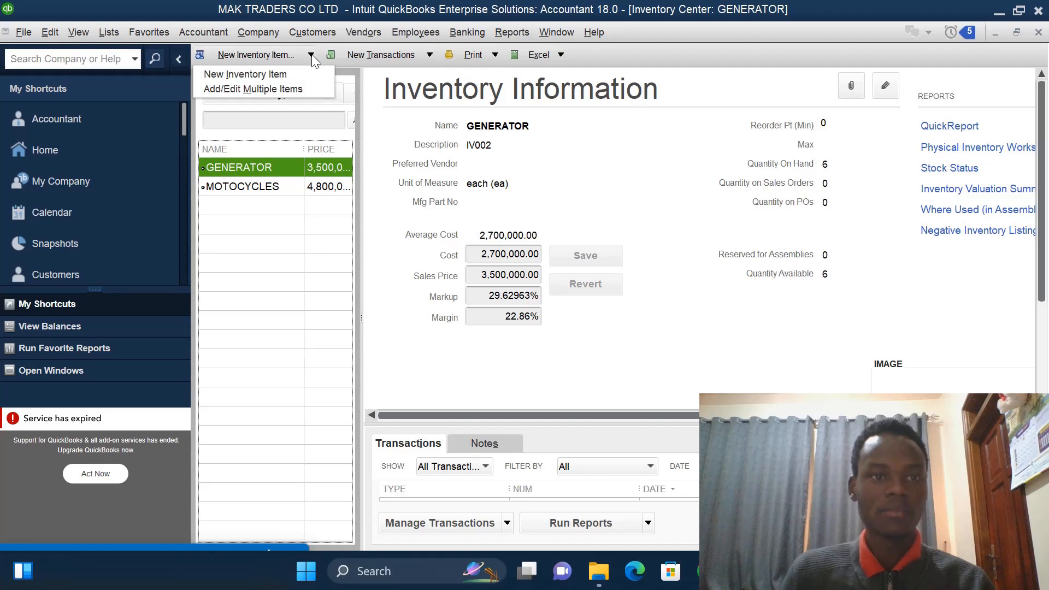
click(281, 74)
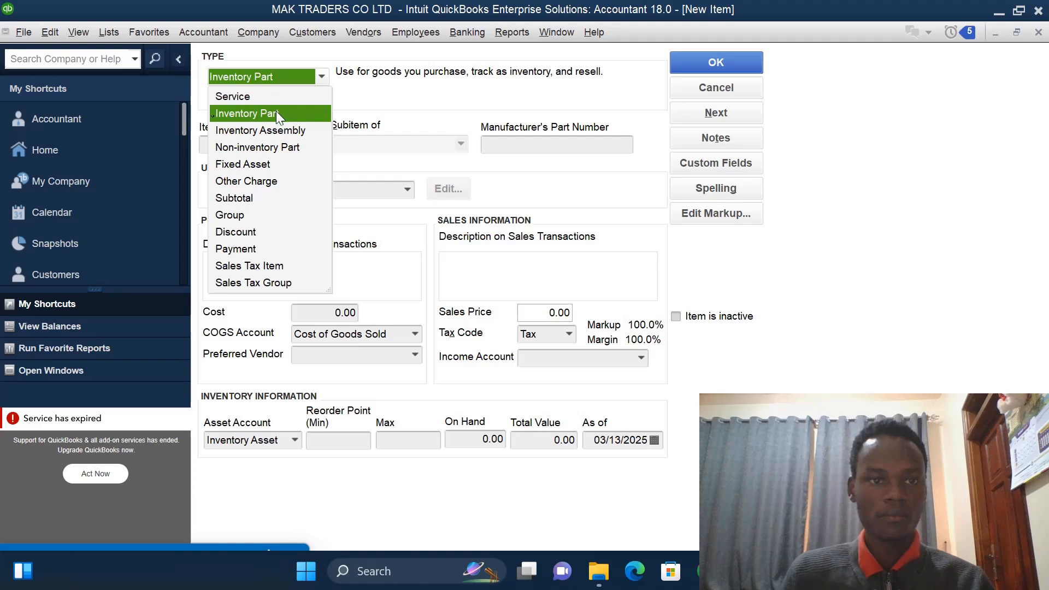
click(276, 115)
click(268, 142)
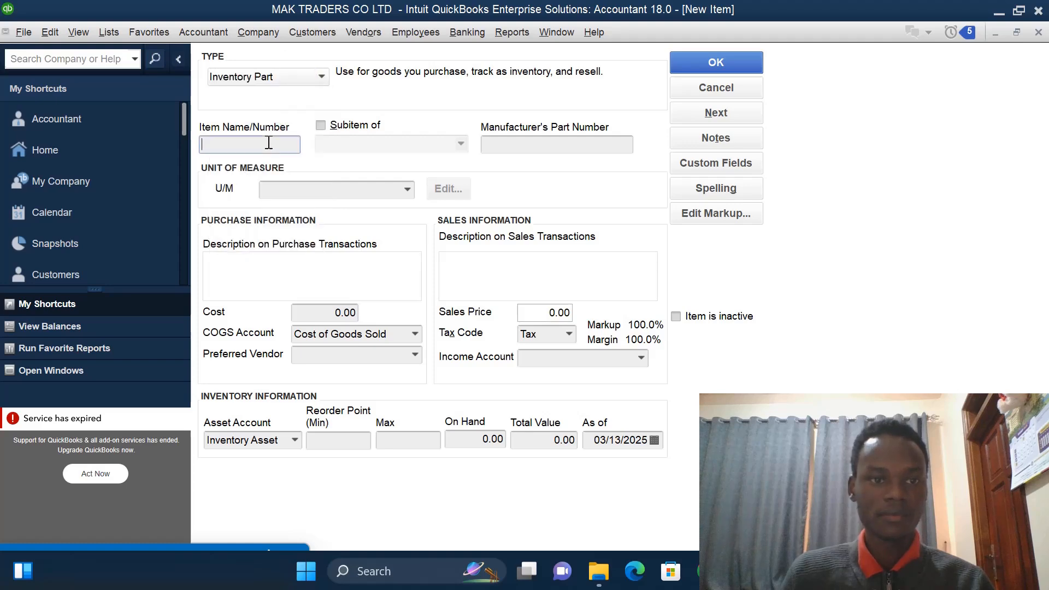
text(OIL)
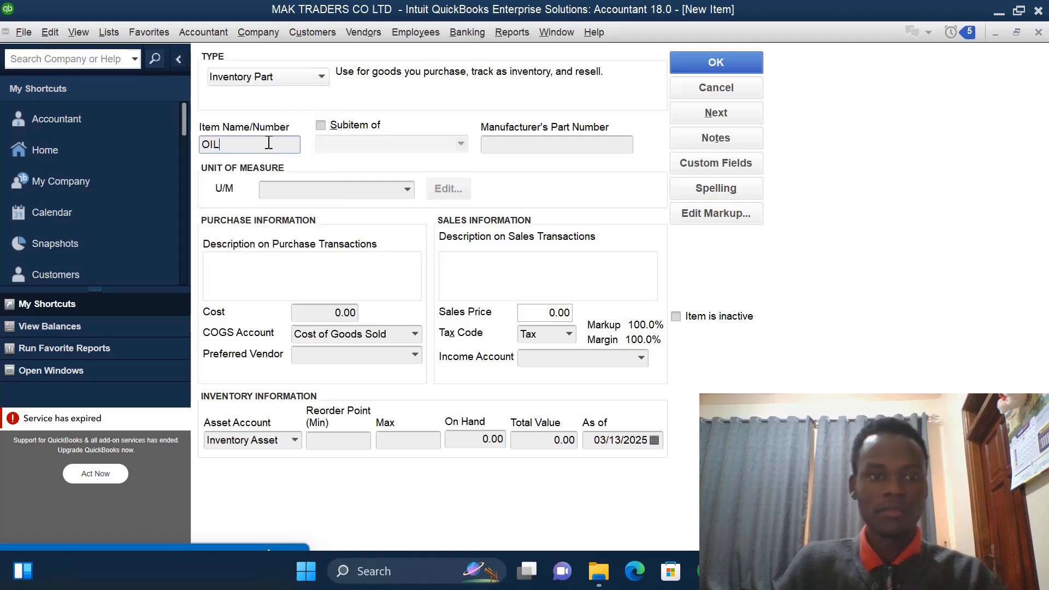
- Add a new Volume unit of measure, Liter (l), and assign it to the item
click(410, 188)
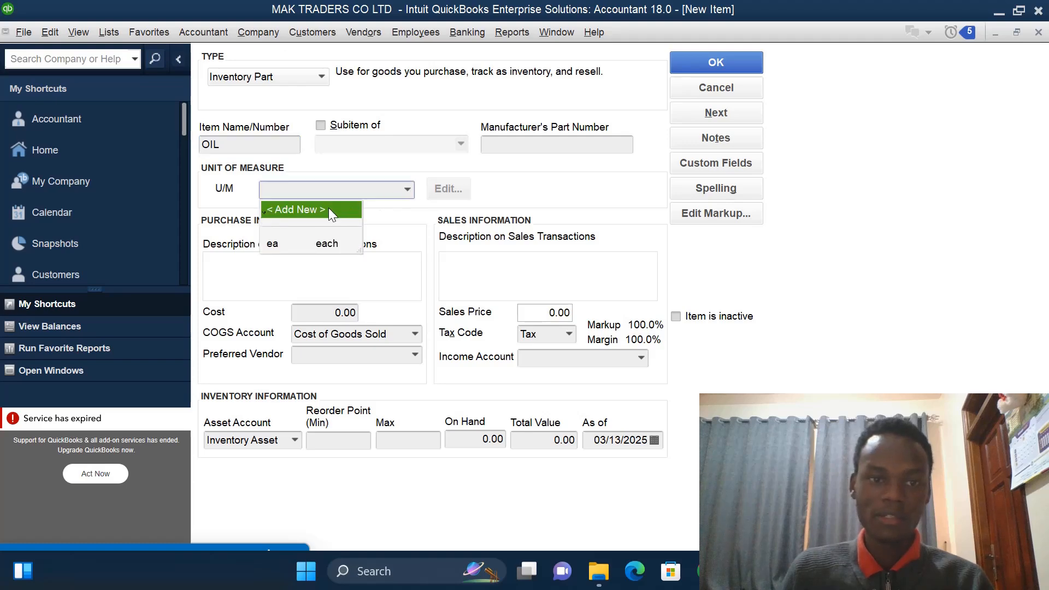
click(329, 209)
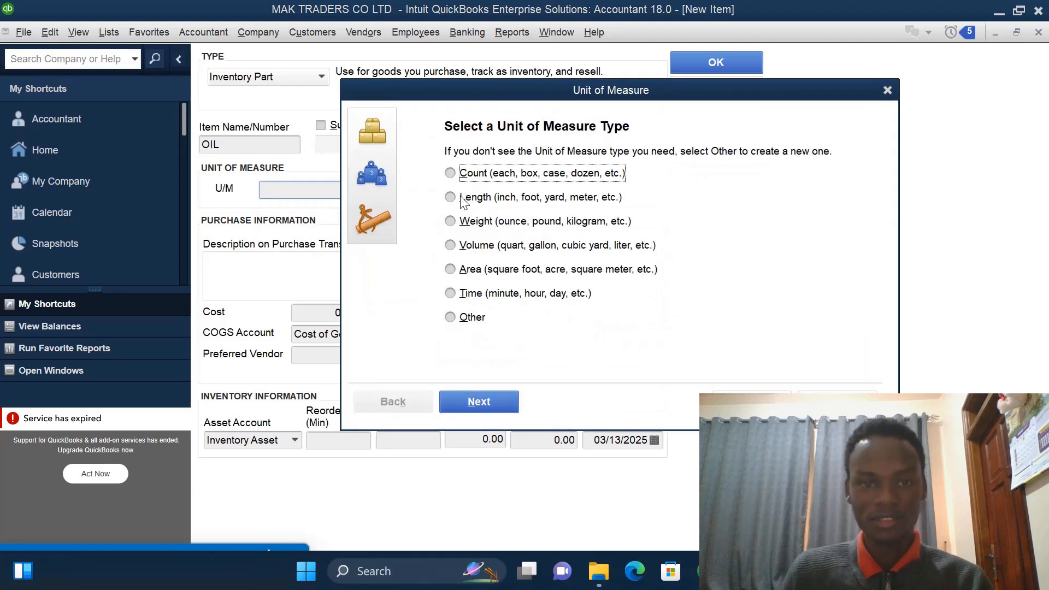
click(450, 245)
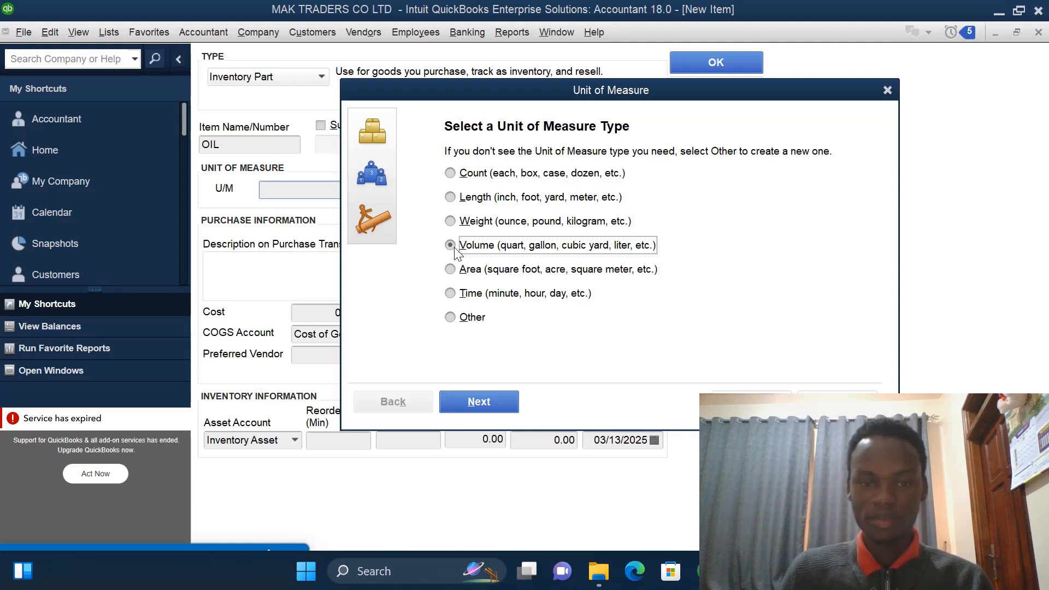
click(474, 401)
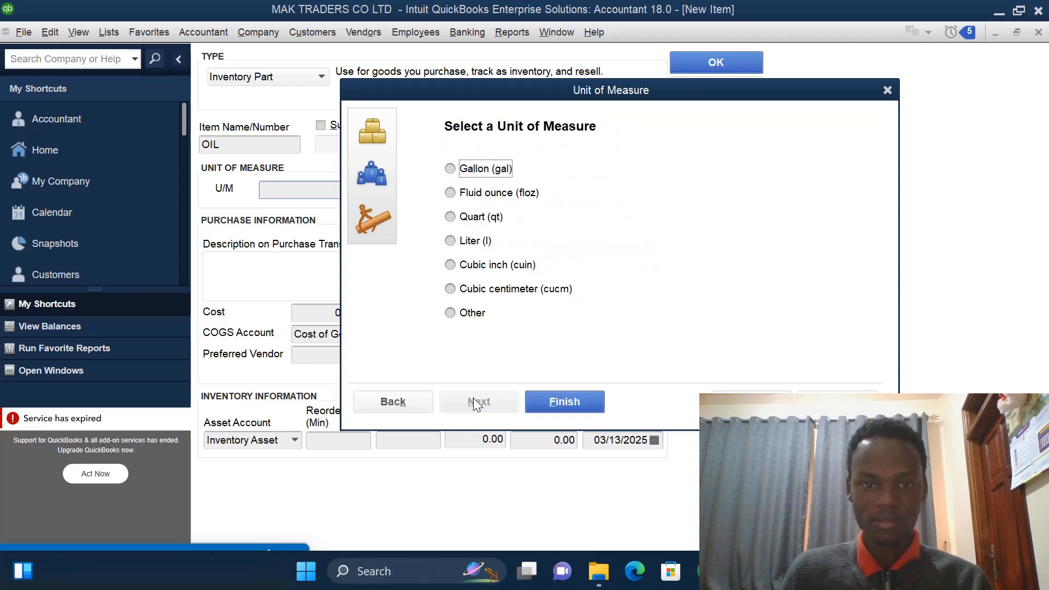
click(453, 243)
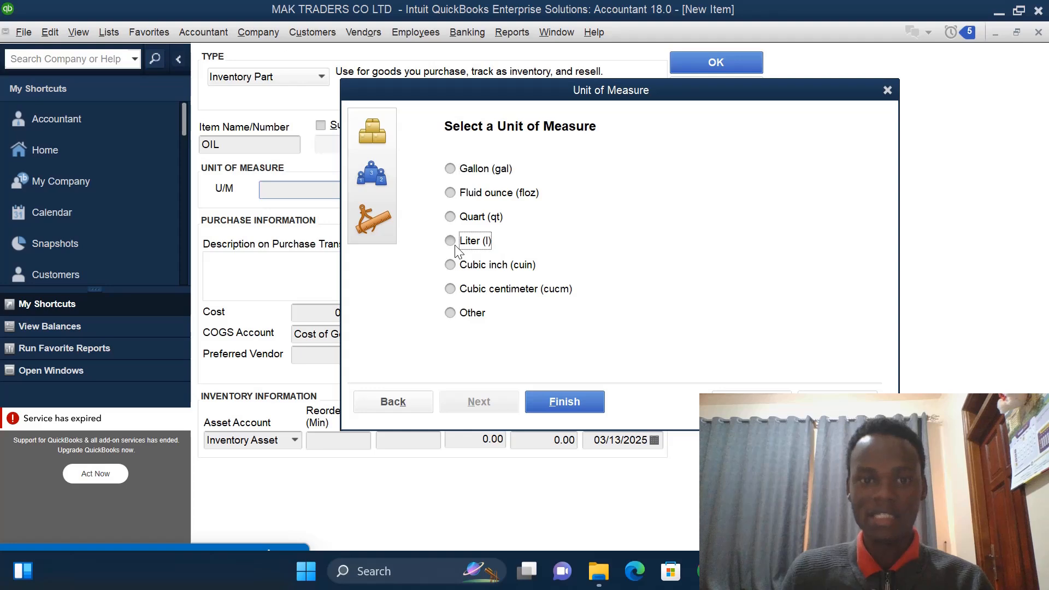
click(553, 401)
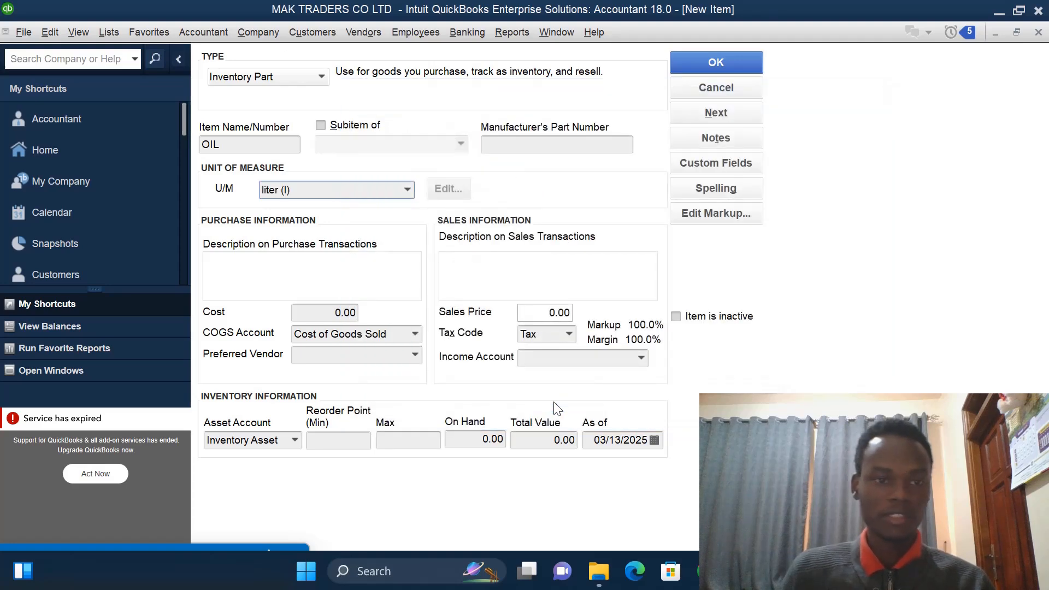
- Enter IV003 as the item's purchase description
click(252, 266)
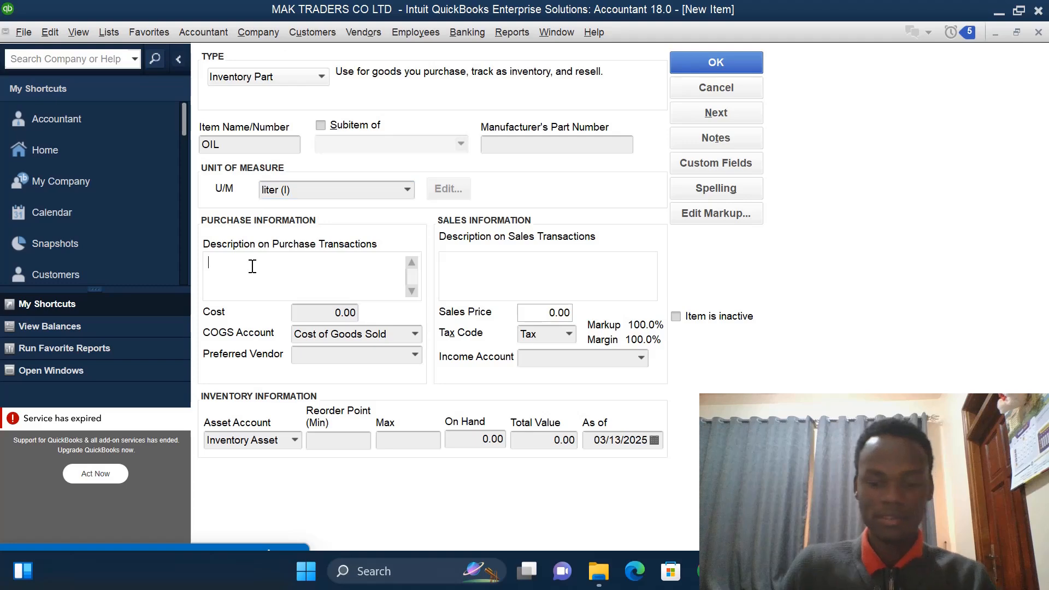
text(IV00)
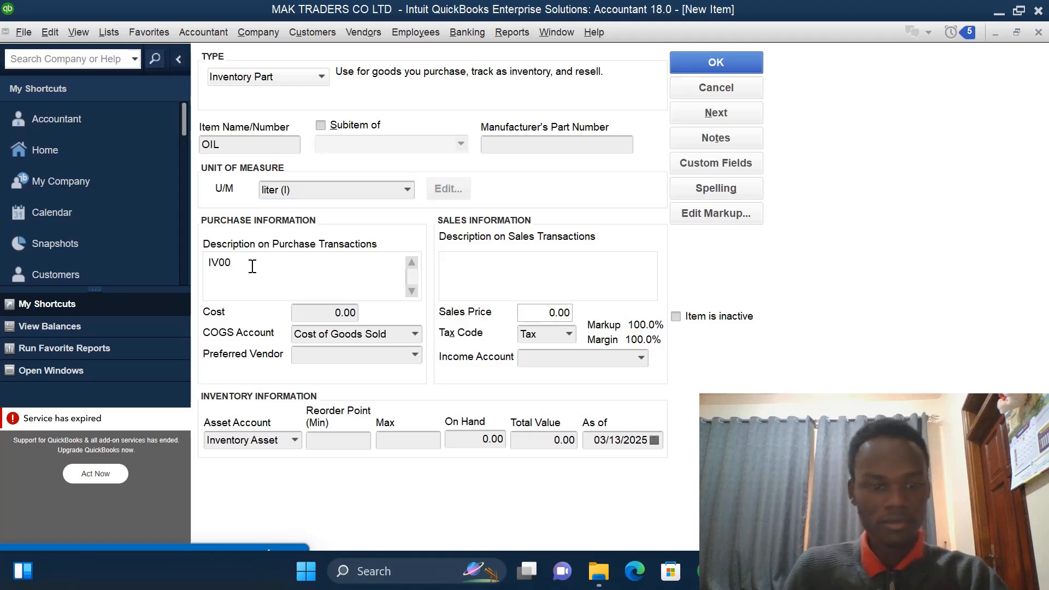
text(3)
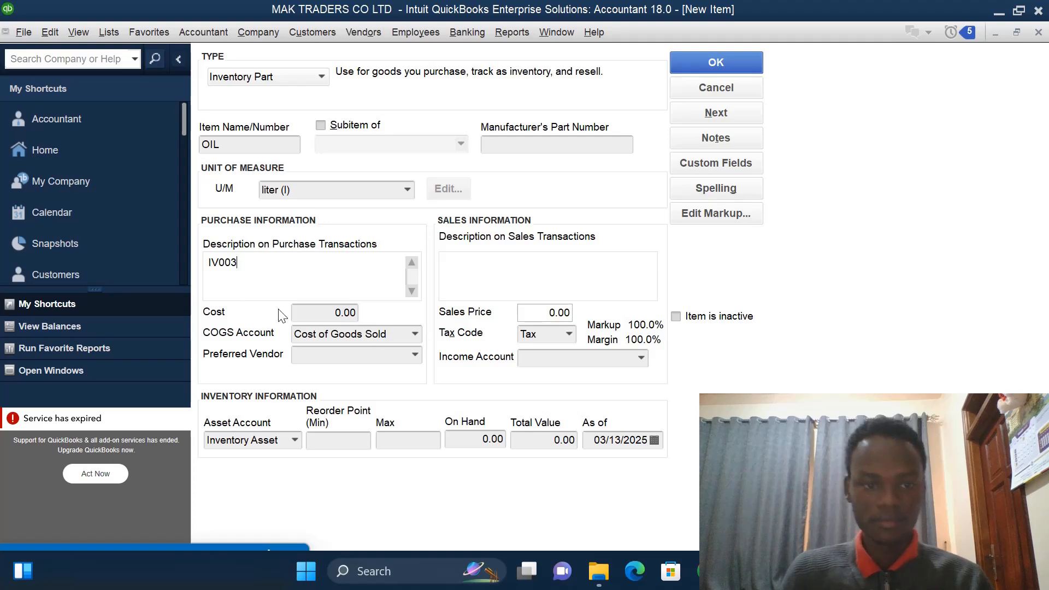
- Set the item's cost to 10000 and its sales price to 16000
click(341, 313)
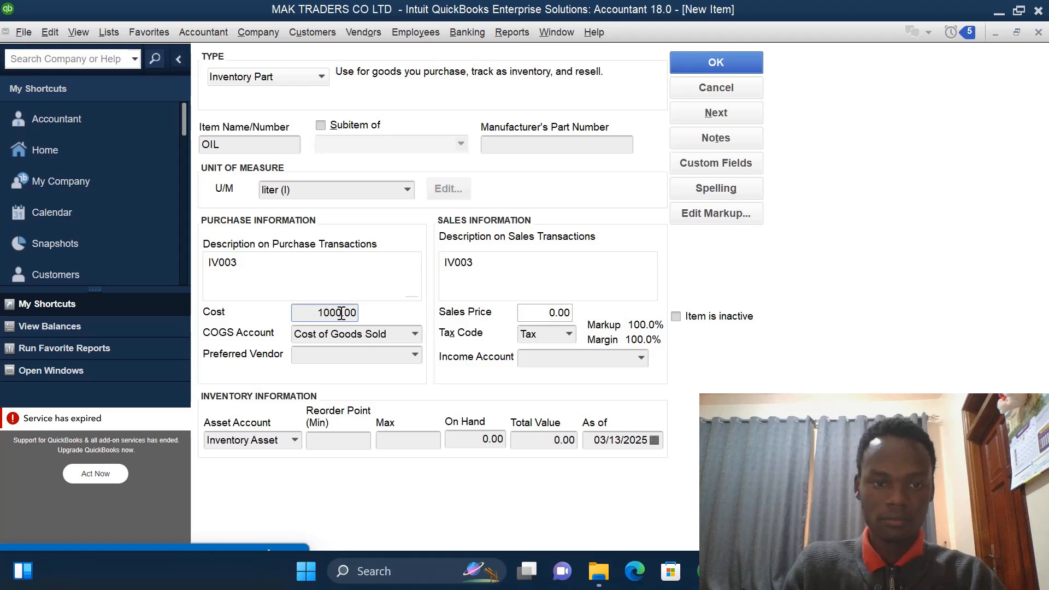
text(0)
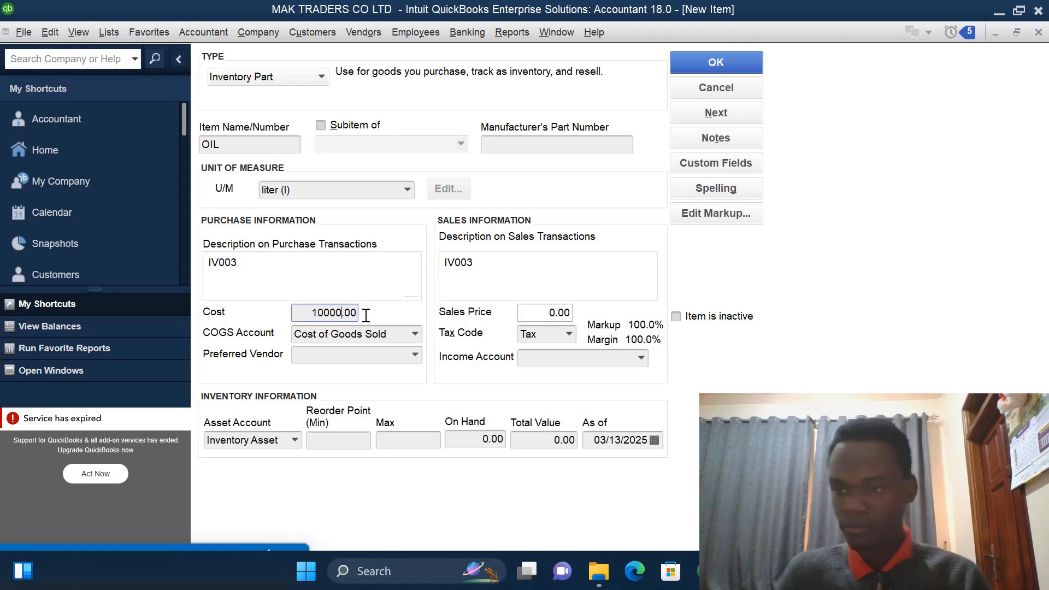
click(553, 313)
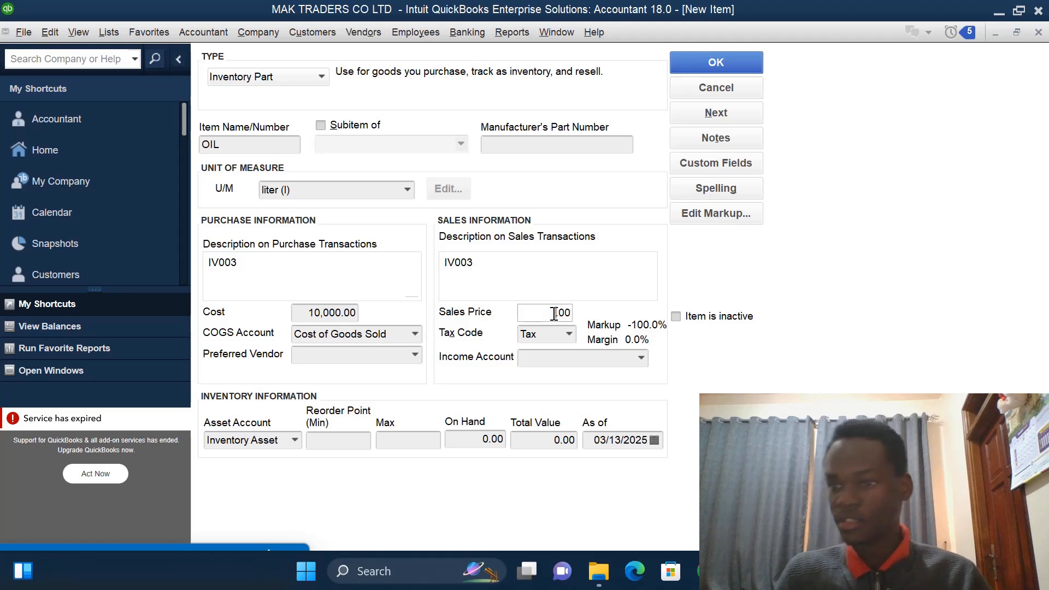
text(16)
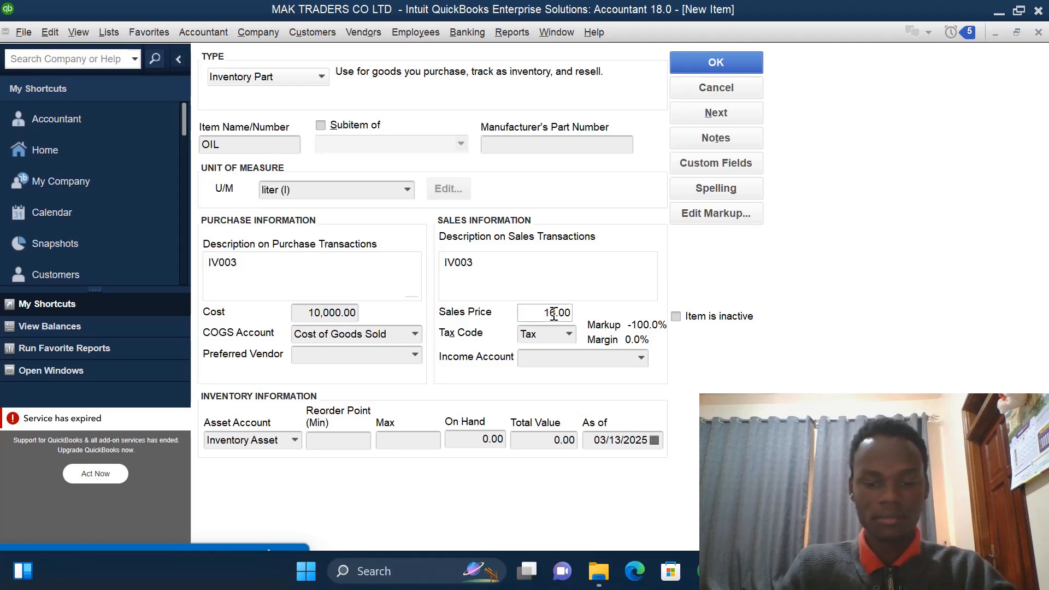
text(000)
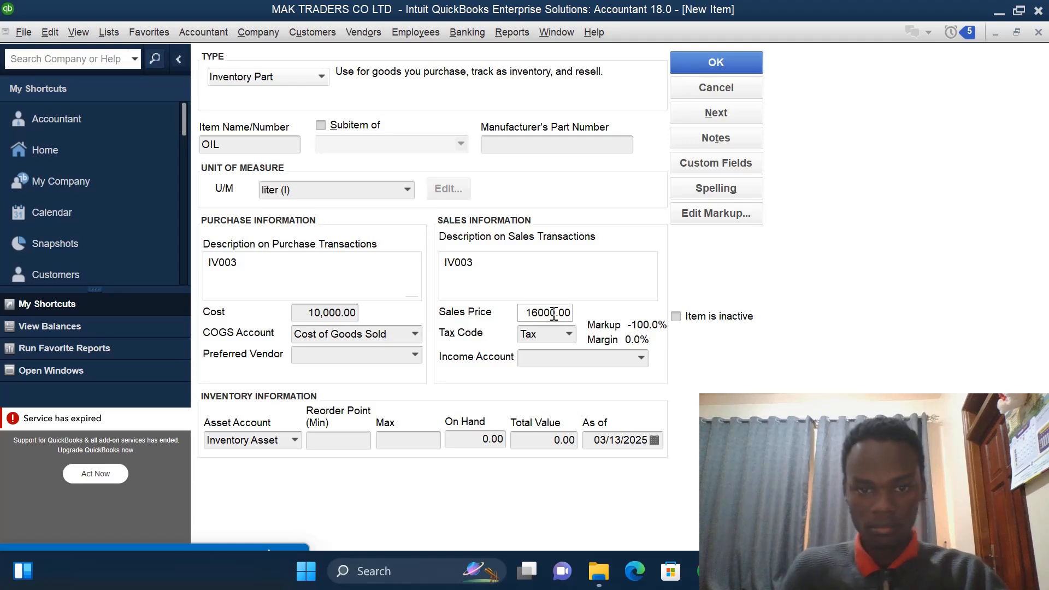
- Create a new income account named SALES- OIL and assign it as the item's income account
click(640, 359)
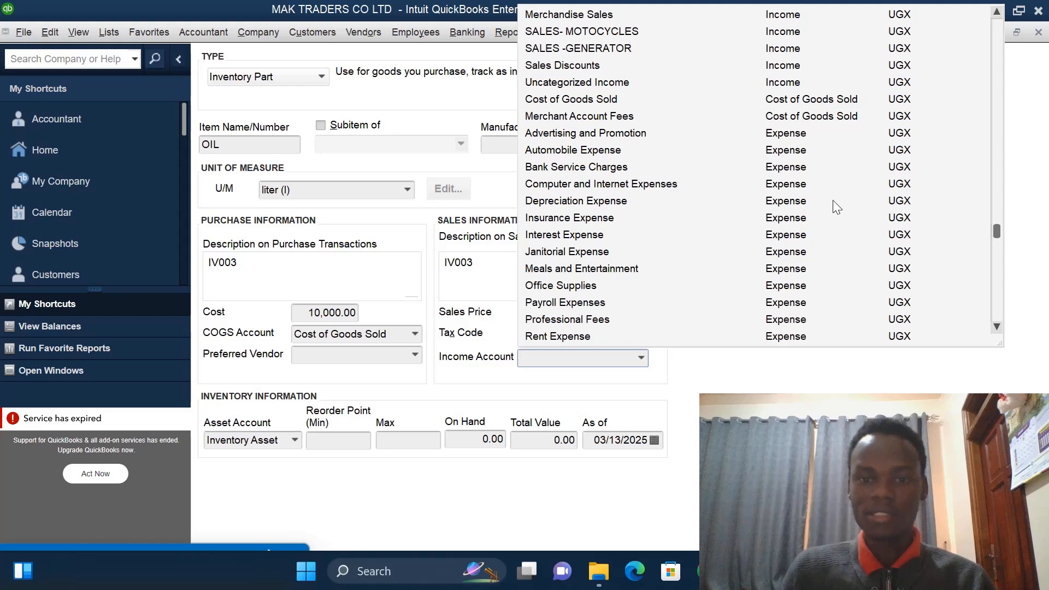
click(997, 12)
click(996, 12)
click(997, 12)
click(997, 12)
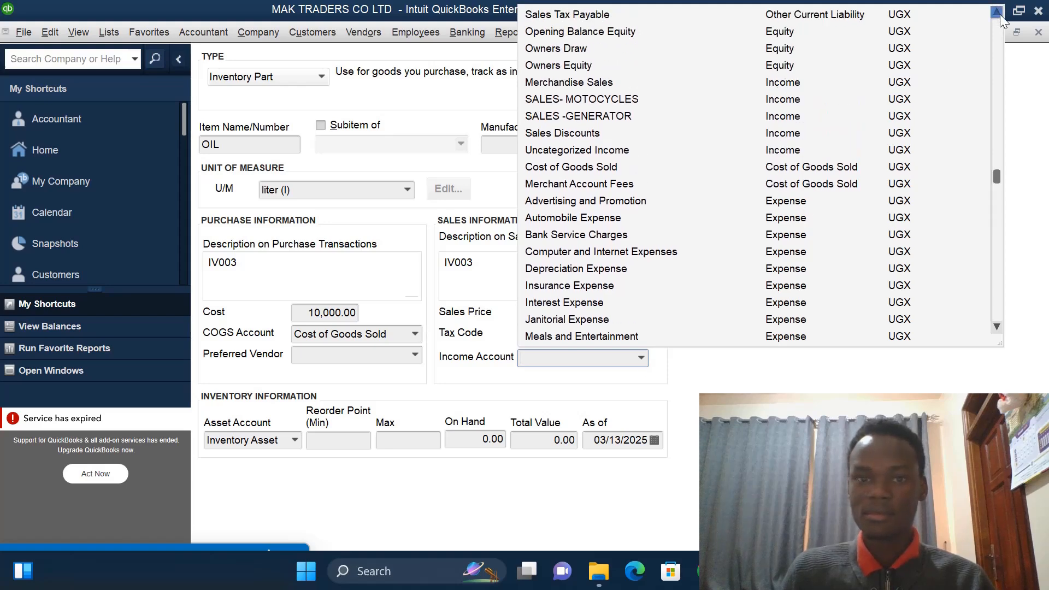
click(997, 12)
click(997, 11)
click(996, 12)
click(997, 12)
click(997, 13)
click(997, 12)
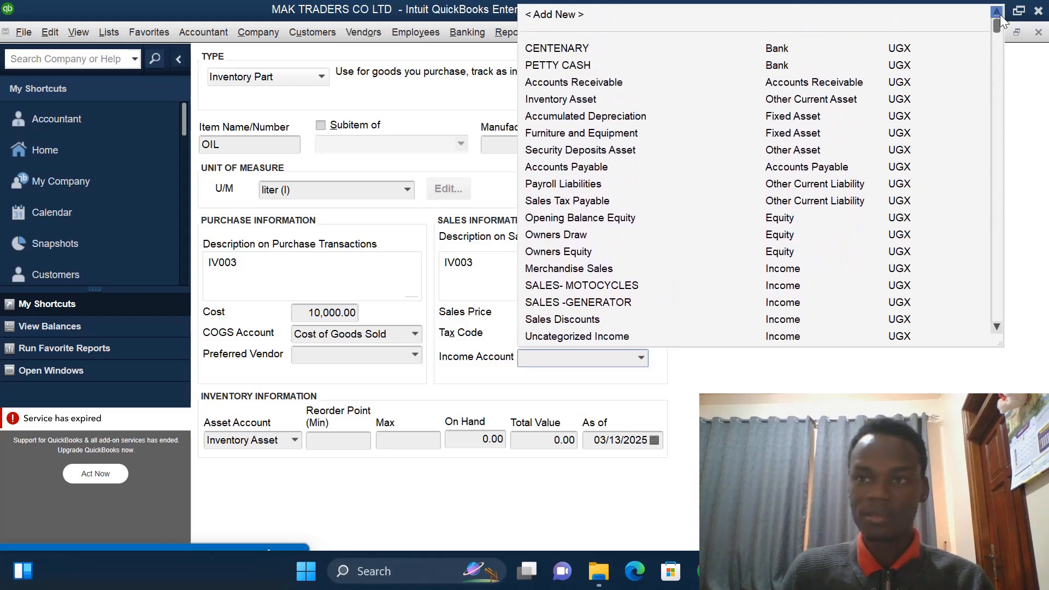
click(577, 12)
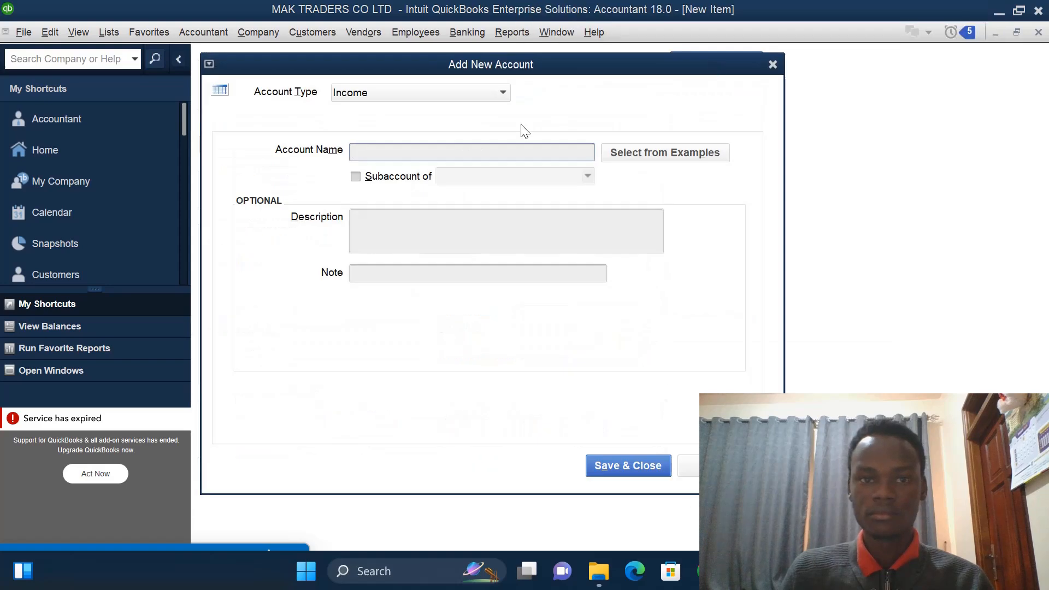
text(SAL)
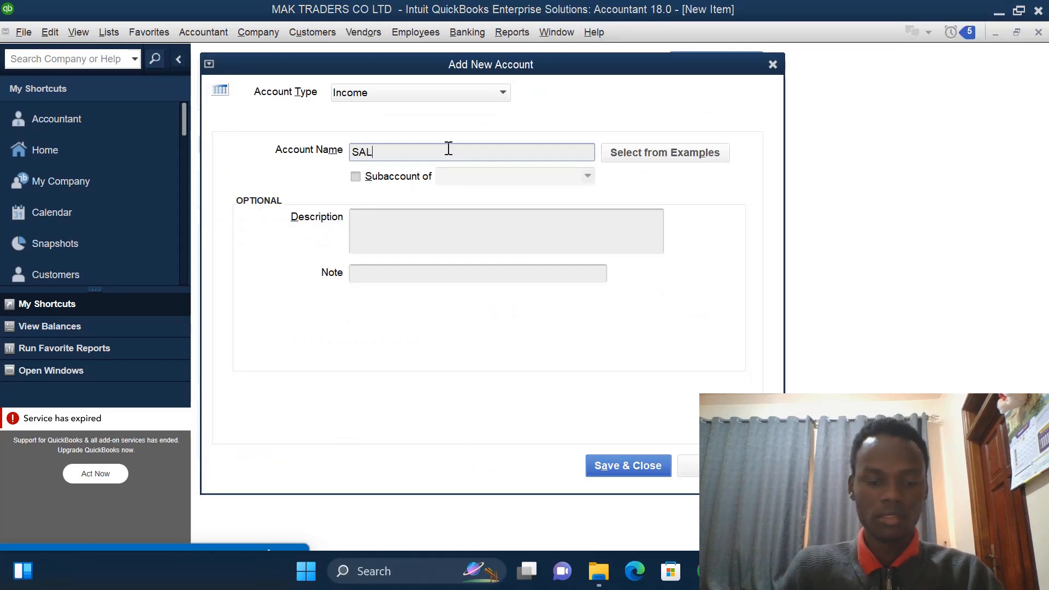
text(ES)
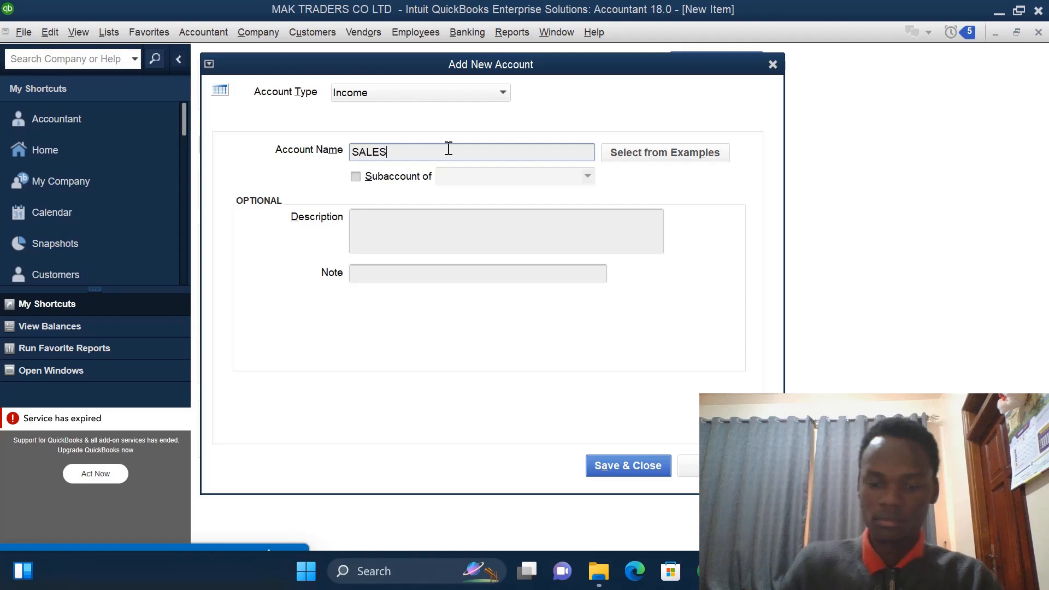
text(- OIL)
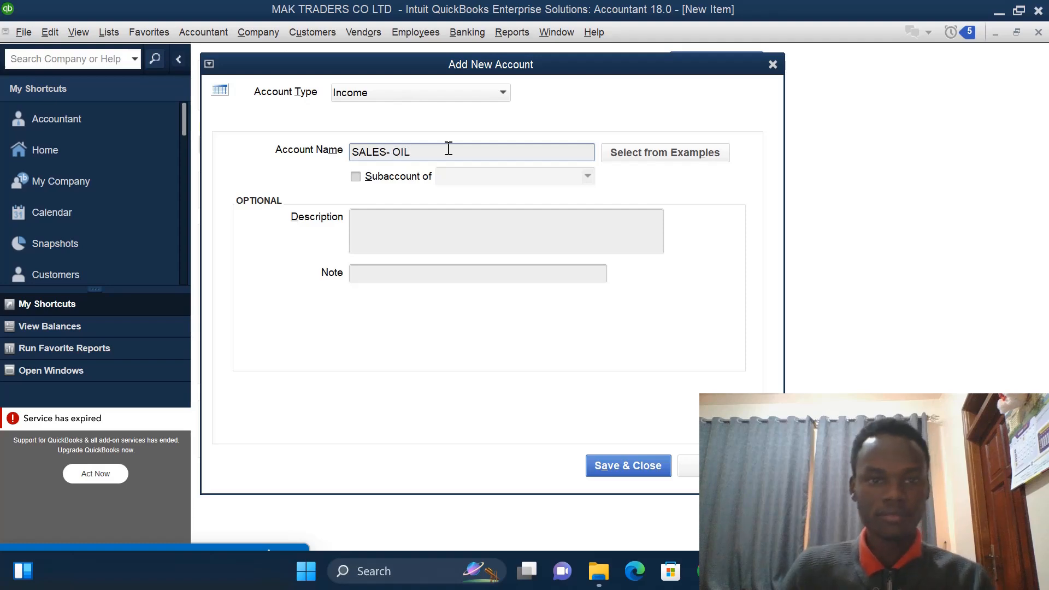
click(611, 466)
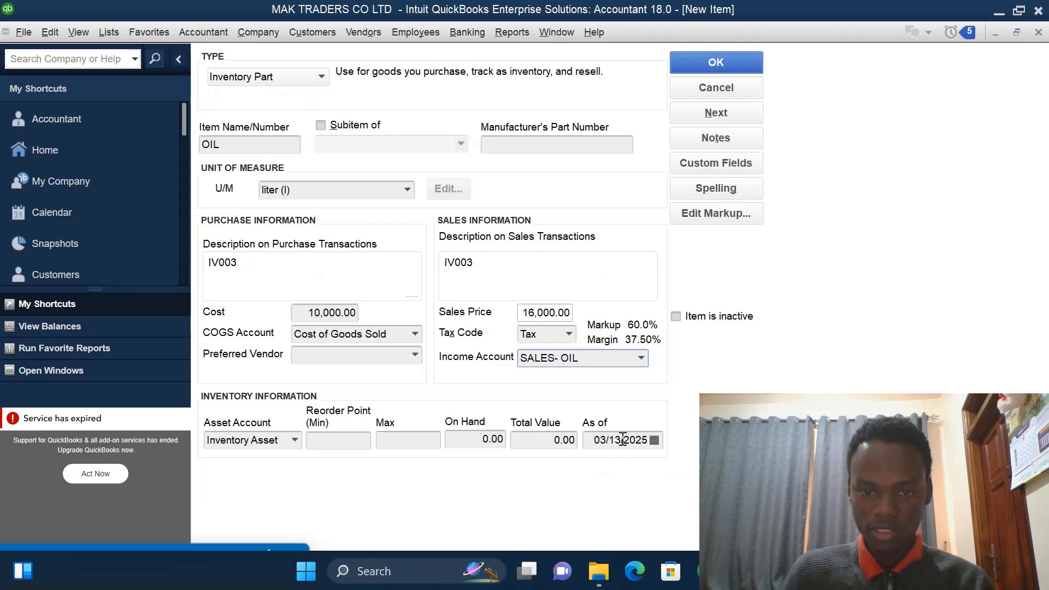
- Set the item's inventory as-of date to 01/01/2023
click(649, 443)
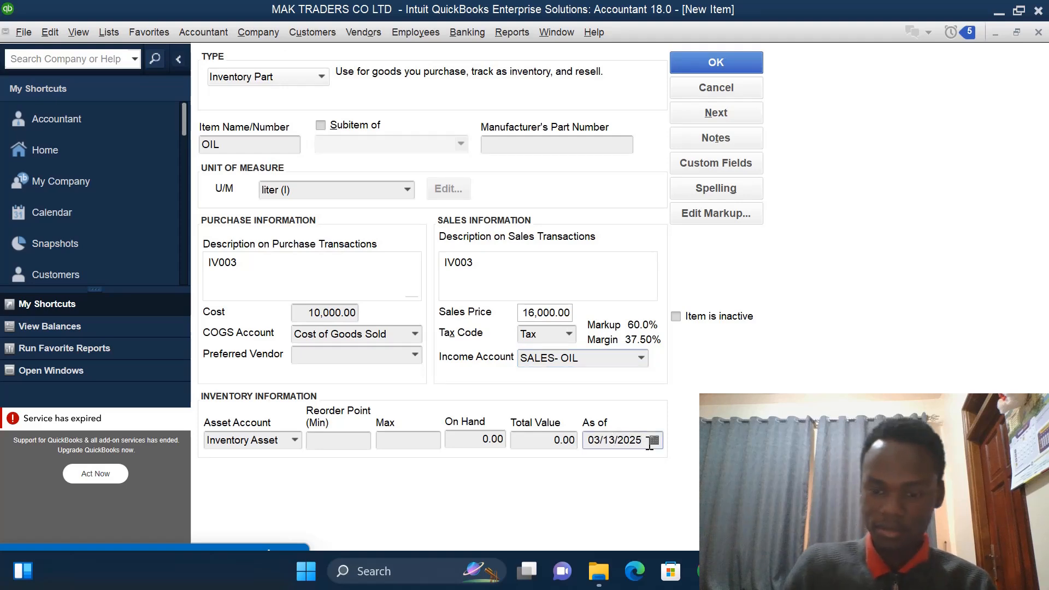
key(BackSpace)
text(3)
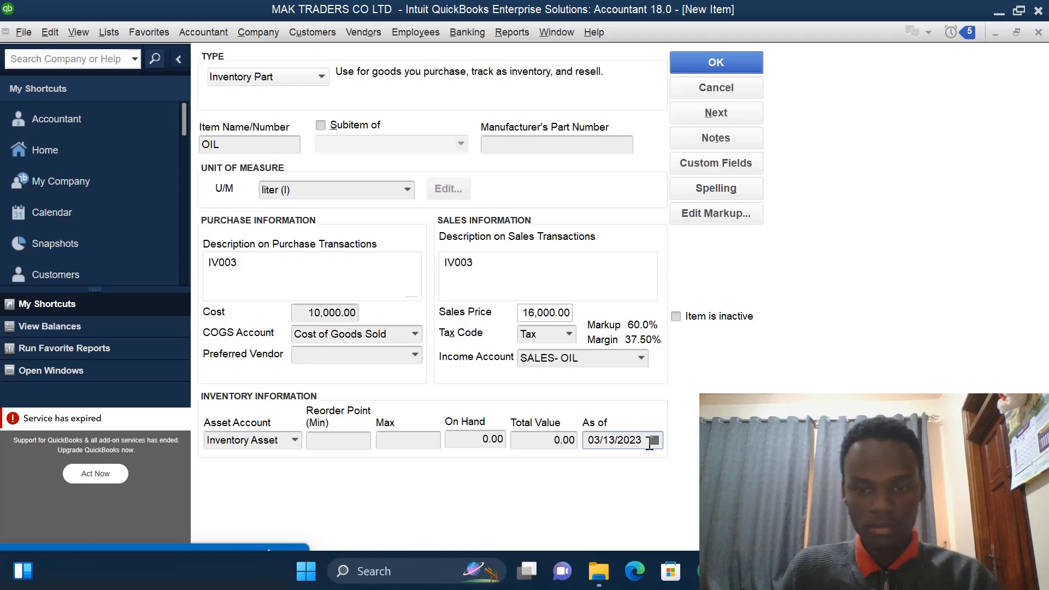
click(616, 440)
key(BackSpace)
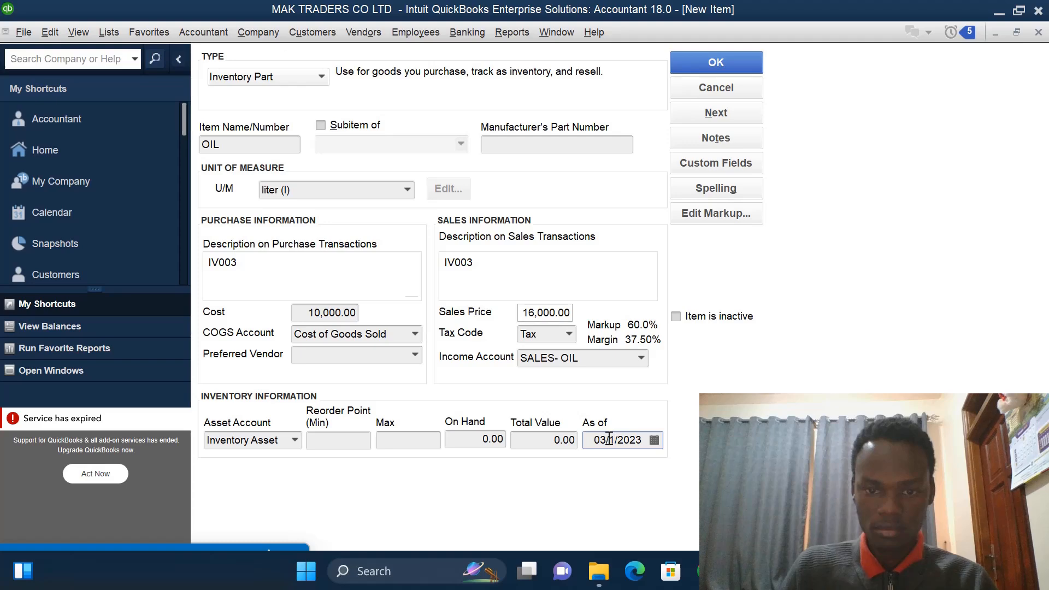
text(0)
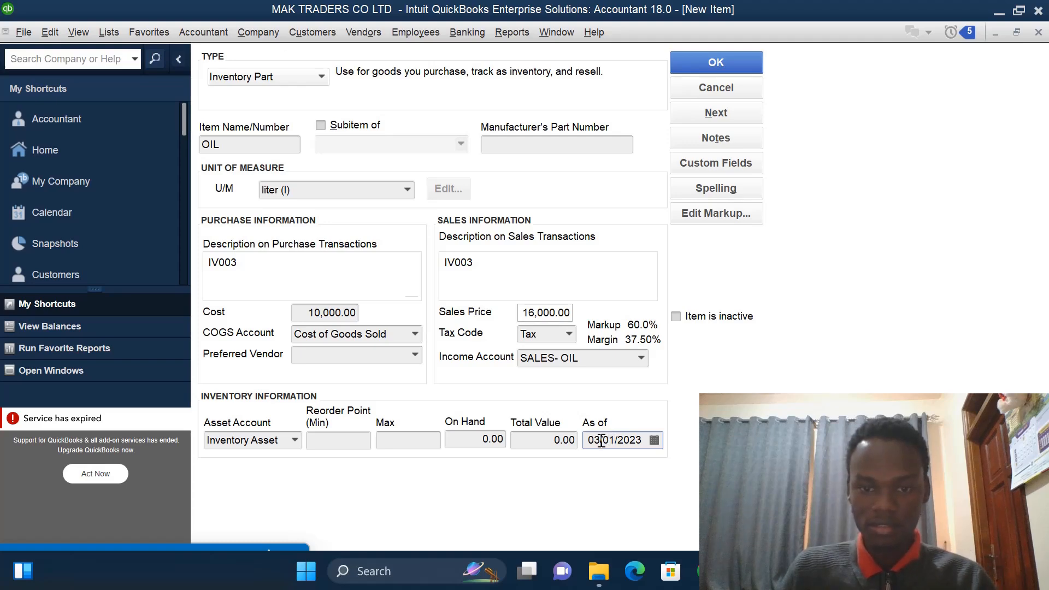
key(BackSpace)
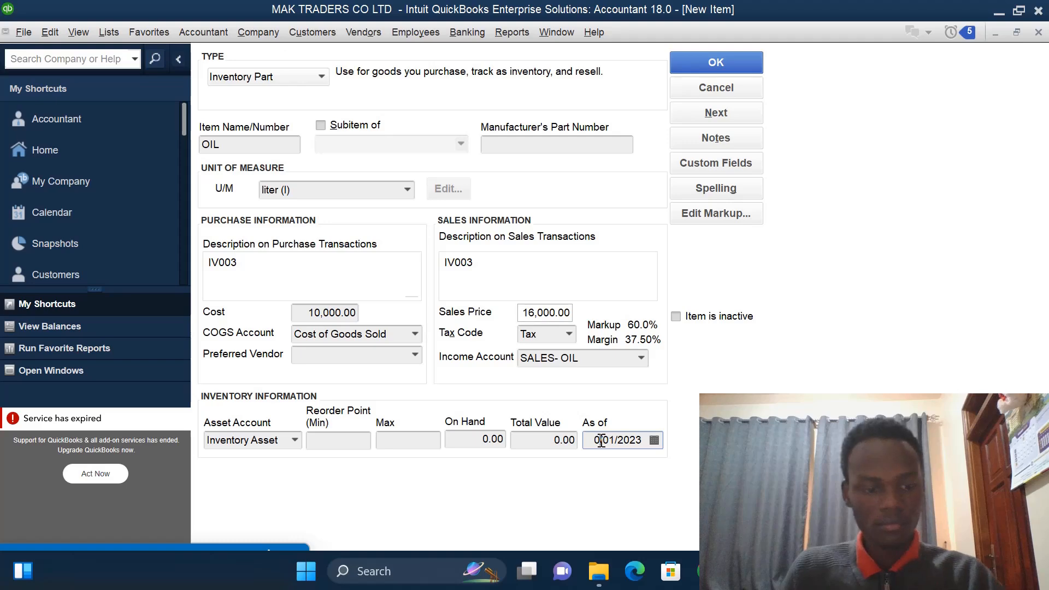
text(1)
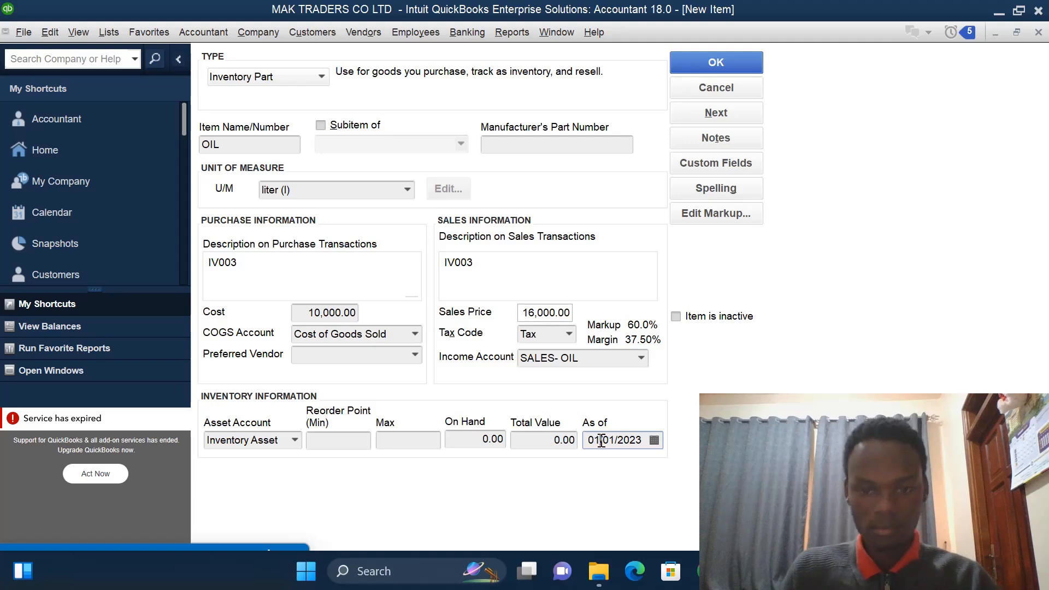
- Enter an on-hand quantity of 10 and save the OIL item
click(487, 438)
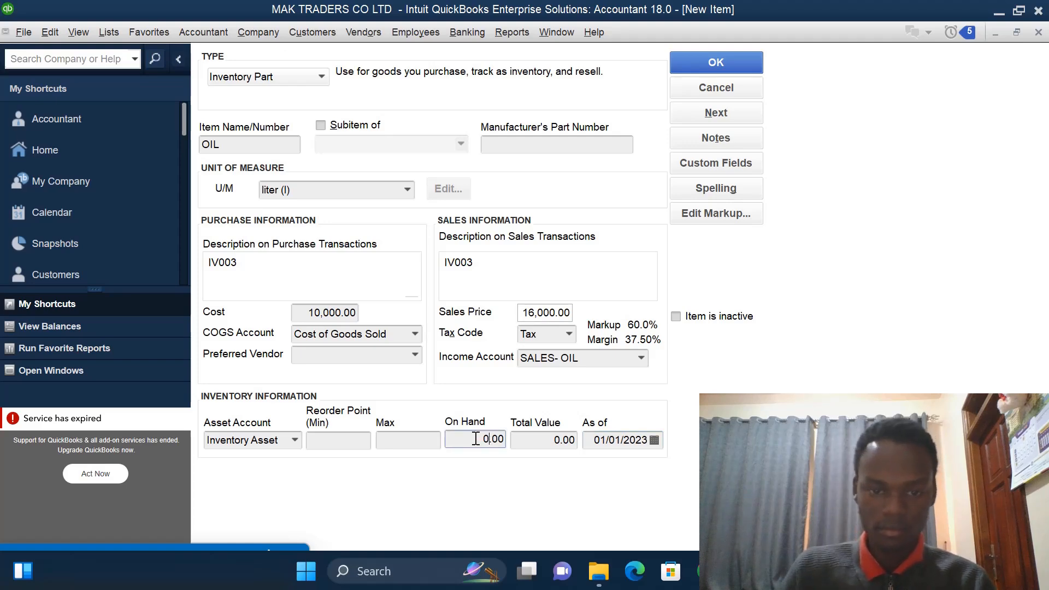
text(1)
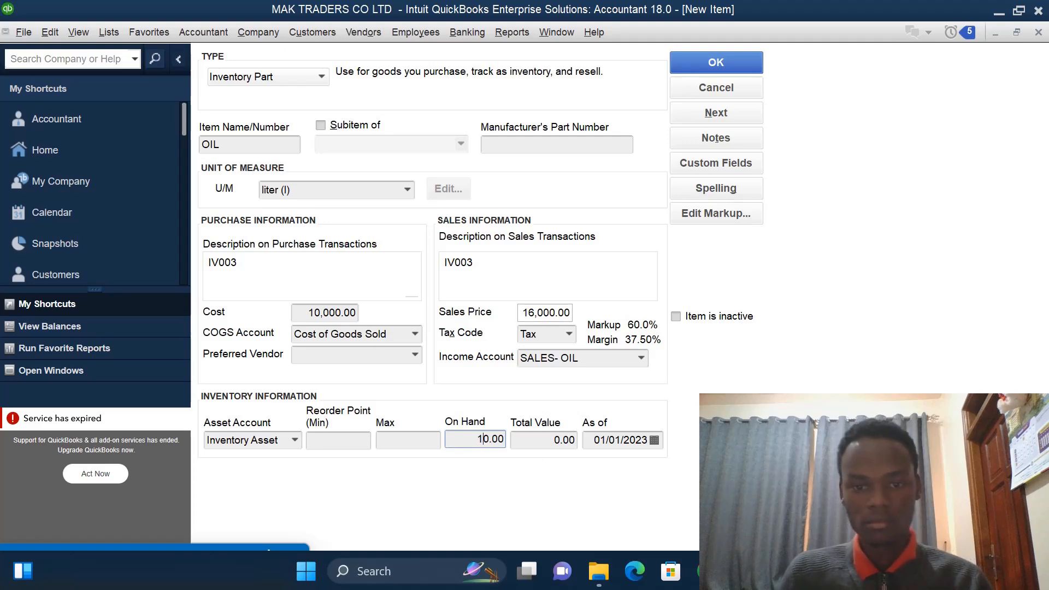
click(732, 61)
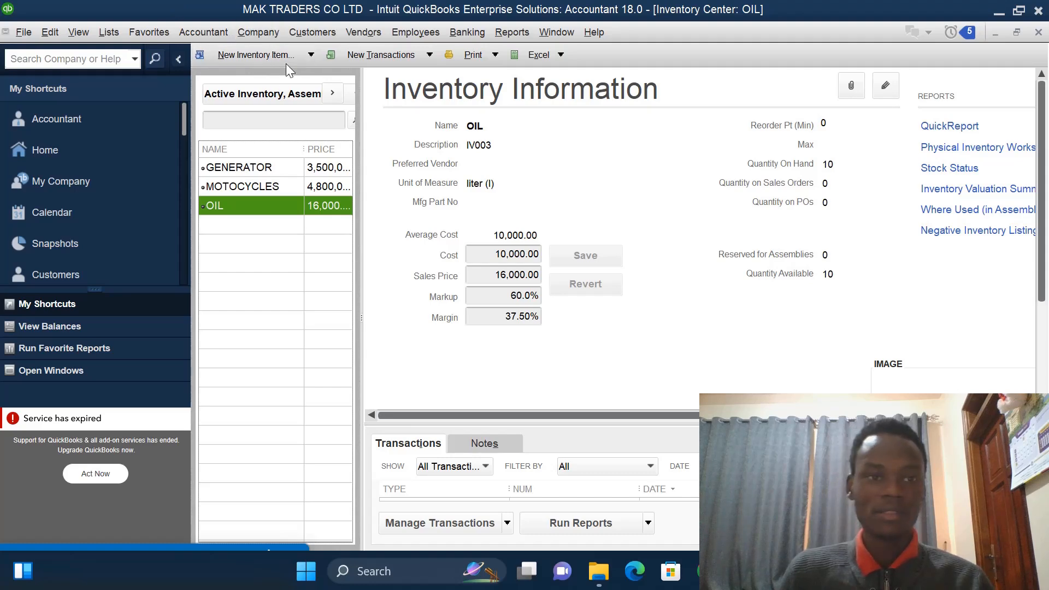
- Start a new Service item named SERVICING
click(310, 56)
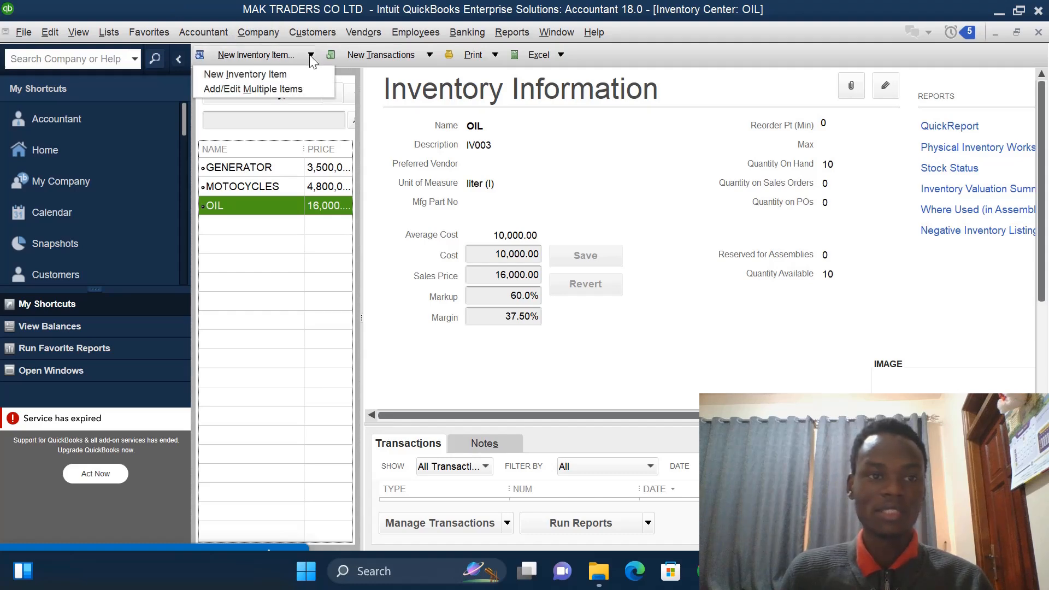
click(287, 74)
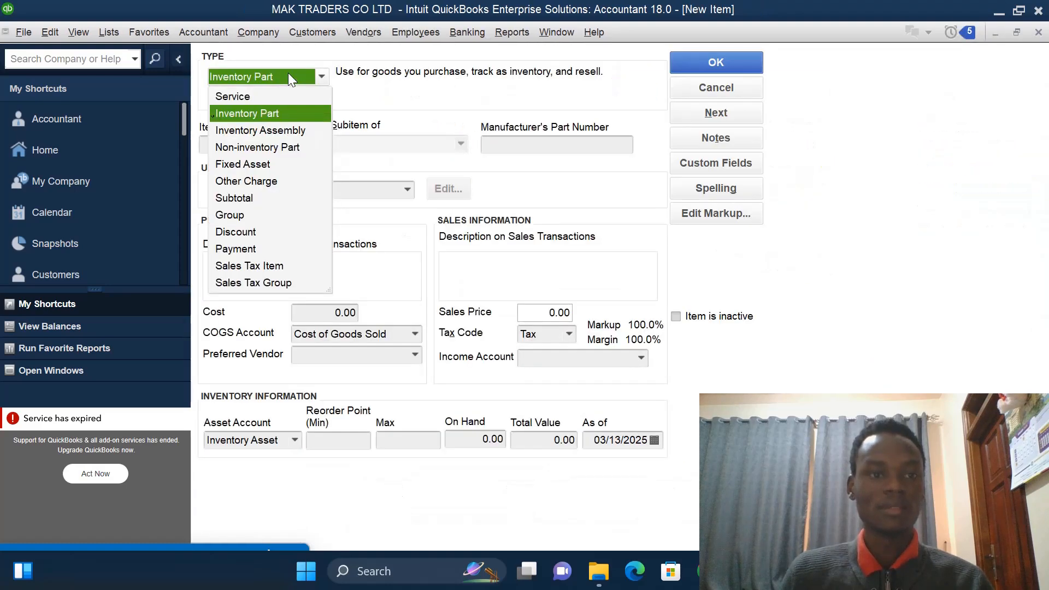
click(263, 97)
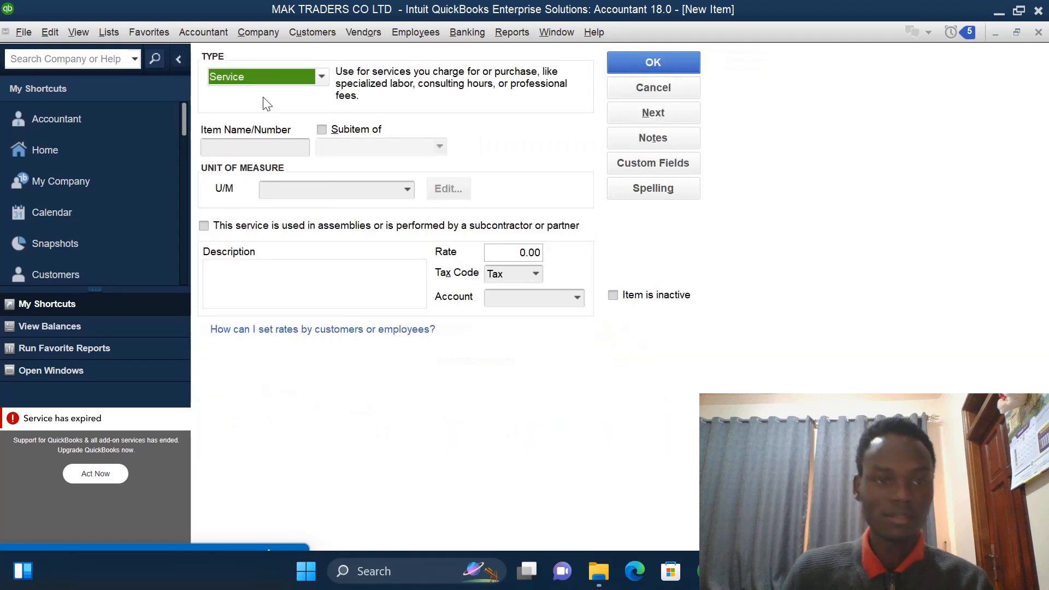
click(258, 143)
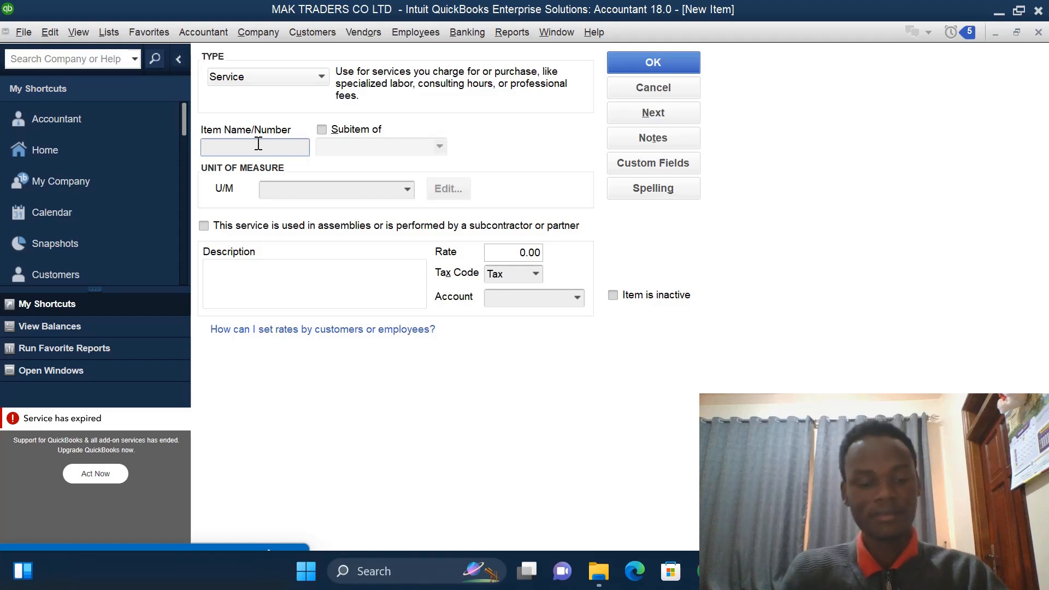
text(SERVI)
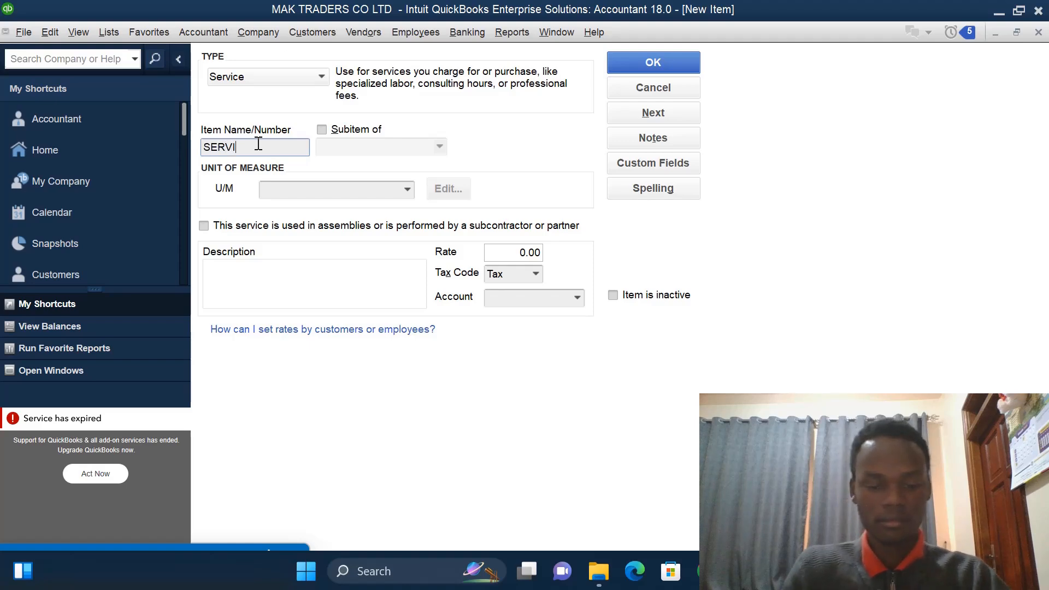
text(CING)
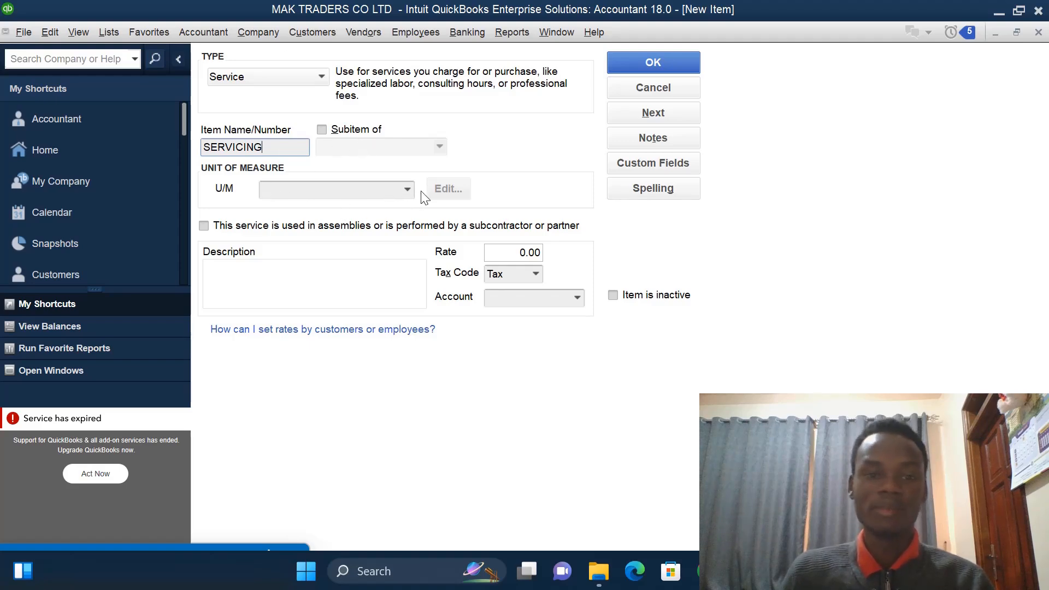
- Set the service's rate to 30000 and its description to IV004
click(520, 252)
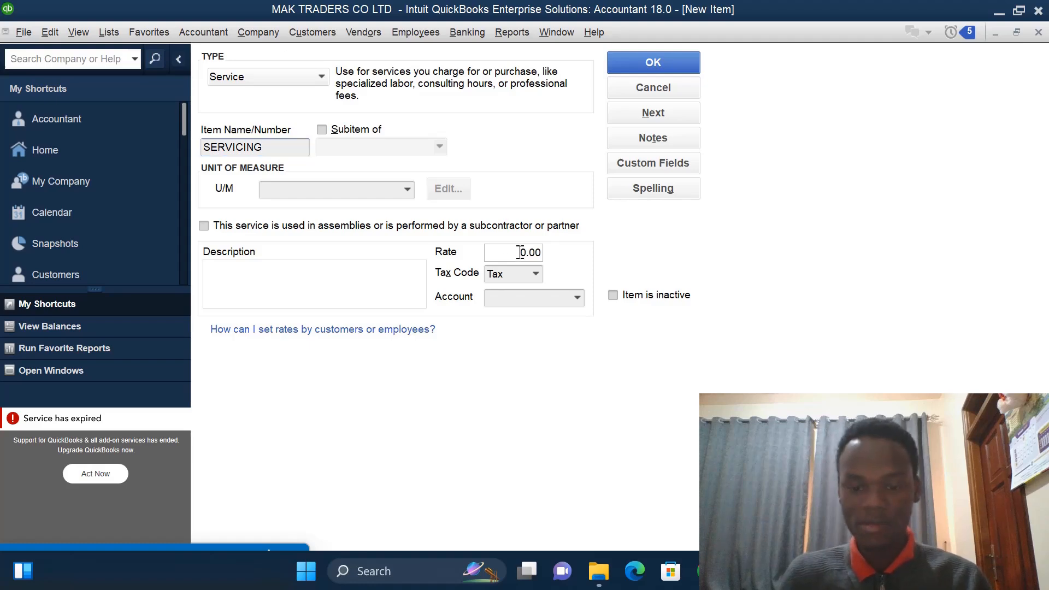
text(30)
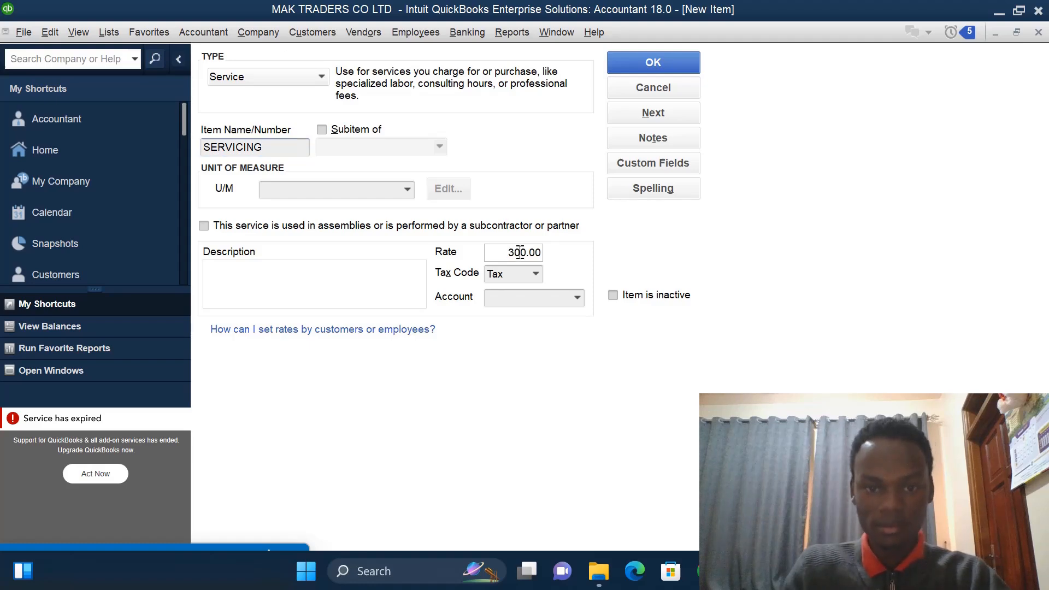
text(00)
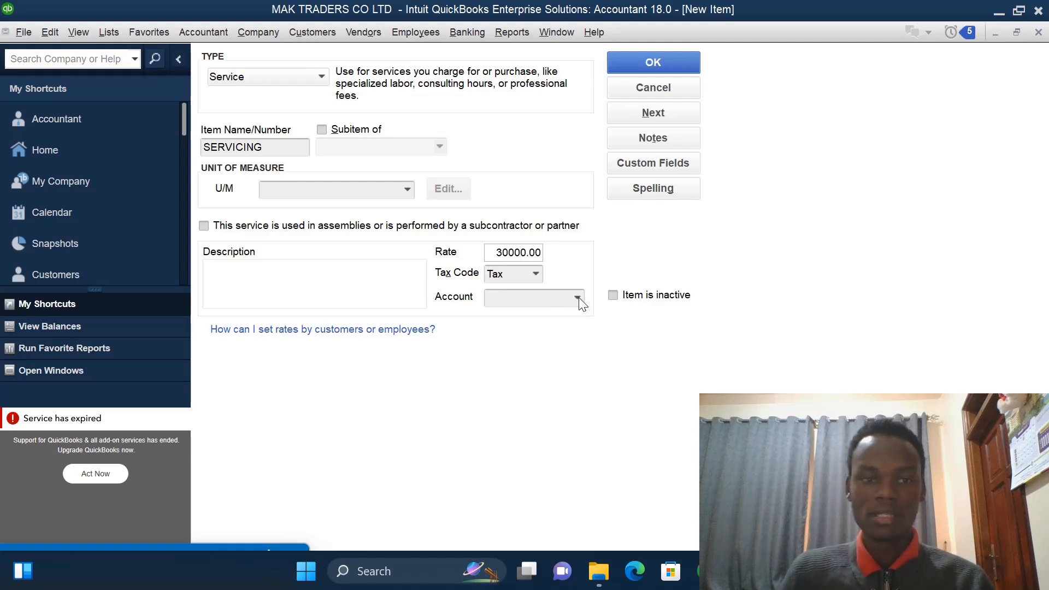
click(304, 272)
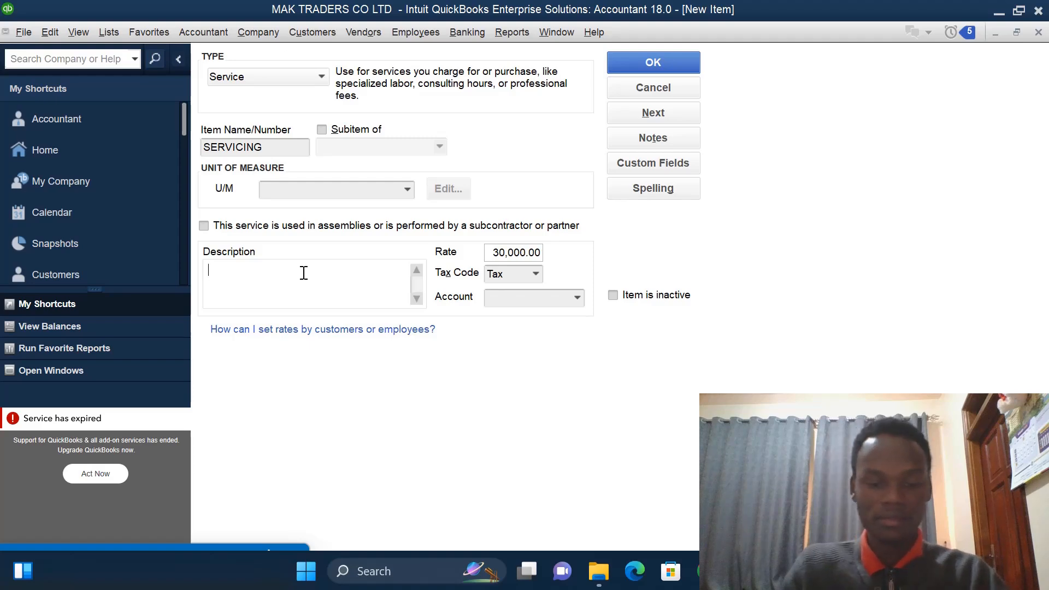
text(IV)
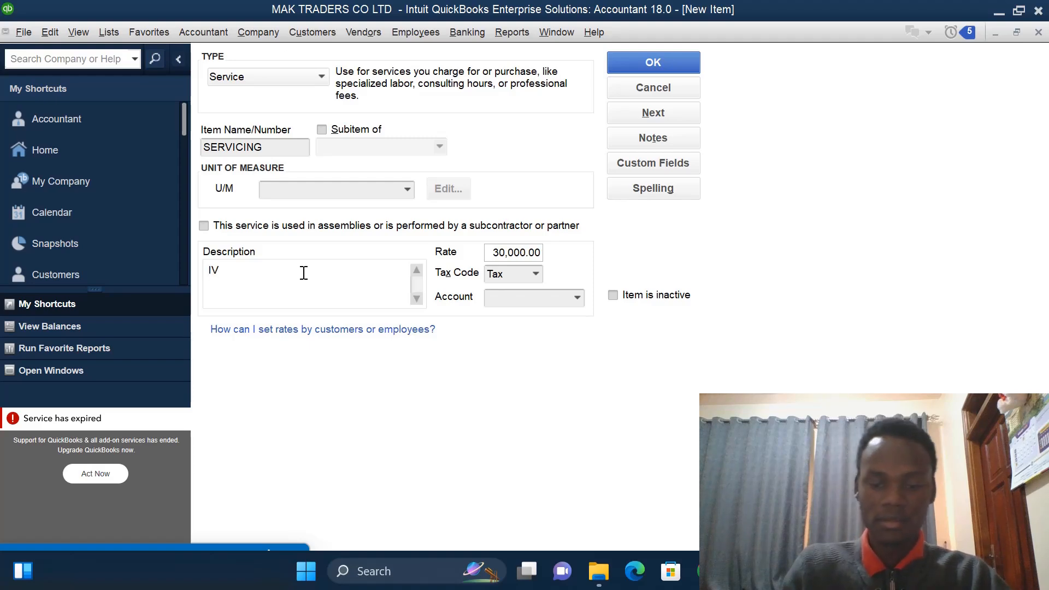
text(004)
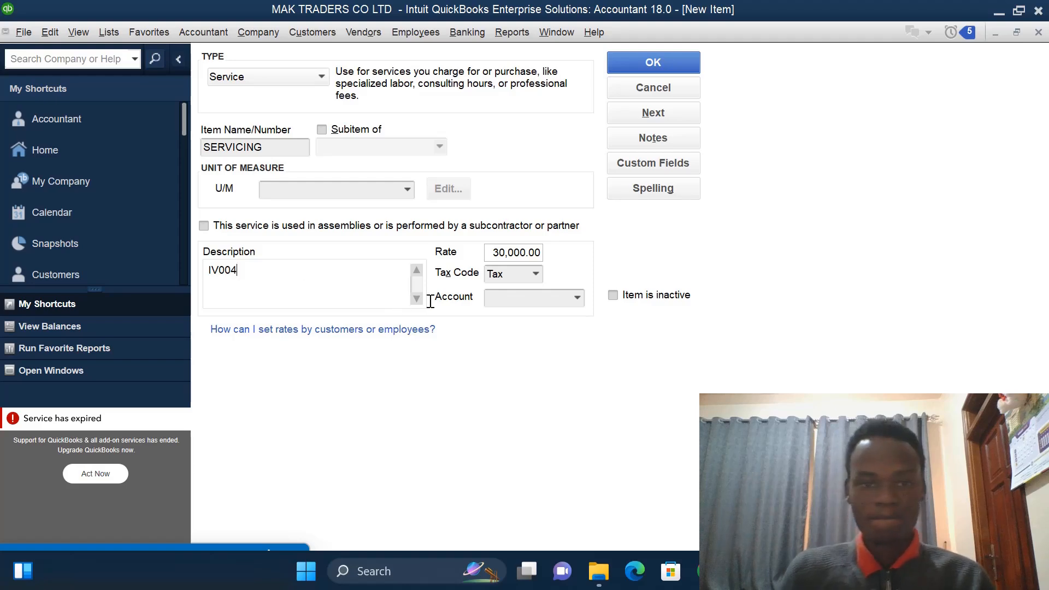
- Create a new income account named SERVICING-SALES for the service's account and save the SERVICING item
click(577, 298)
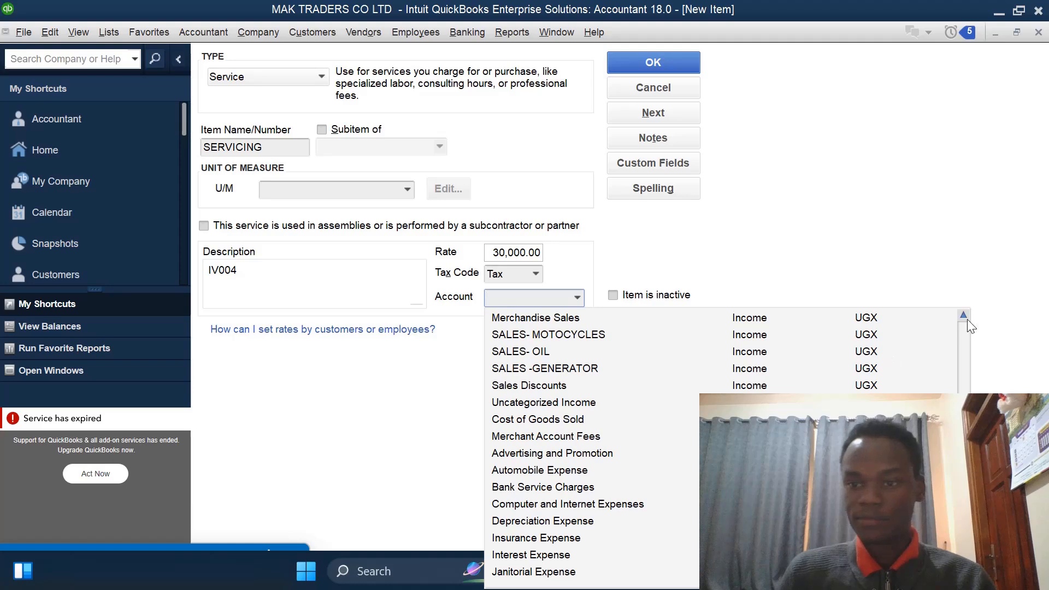
scroll(966, 316, up, 5)
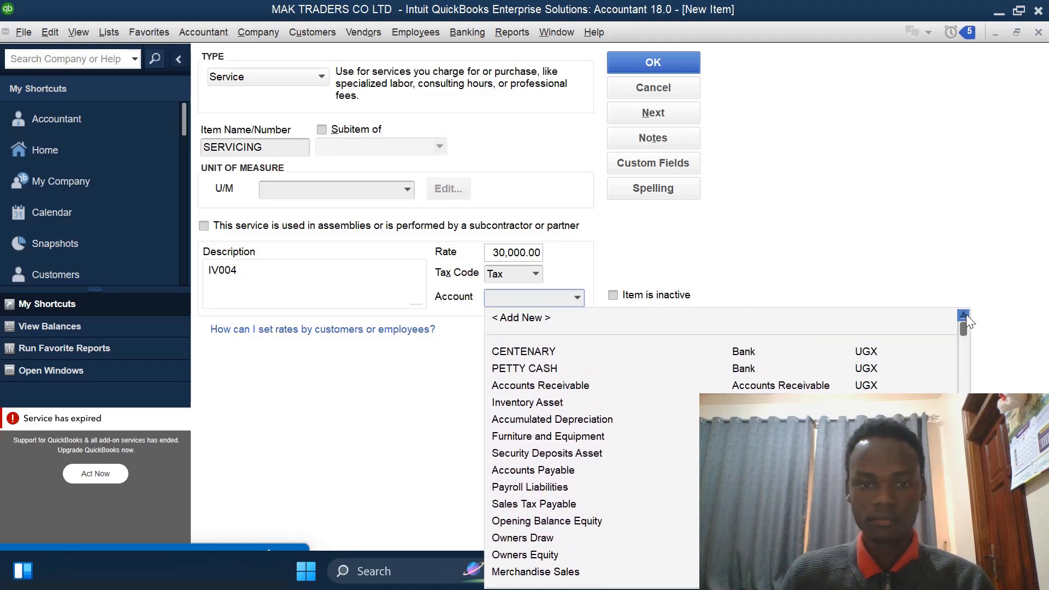
click(513, 320)
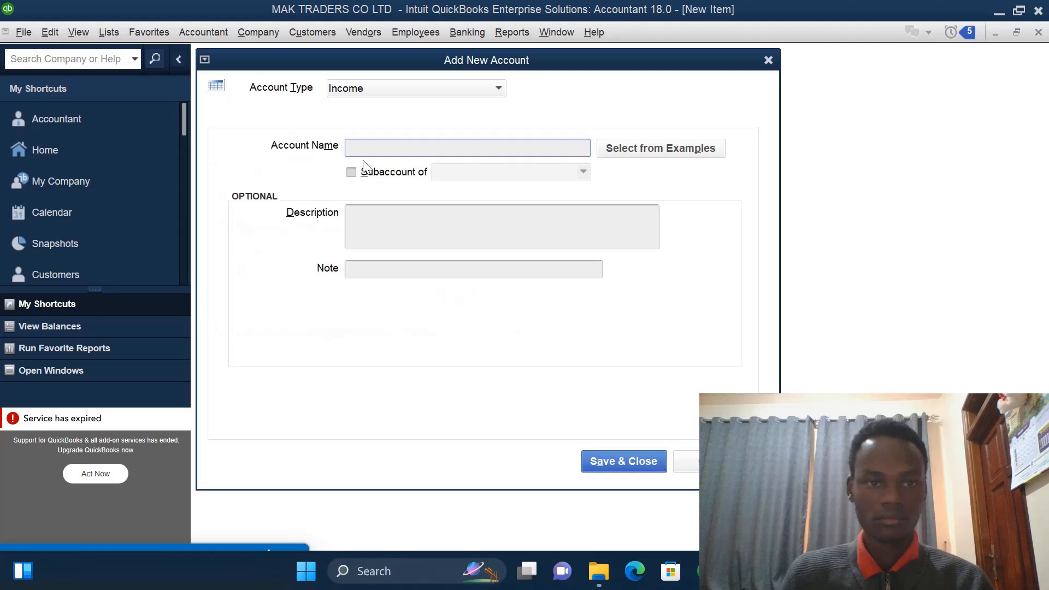
text(SERV)
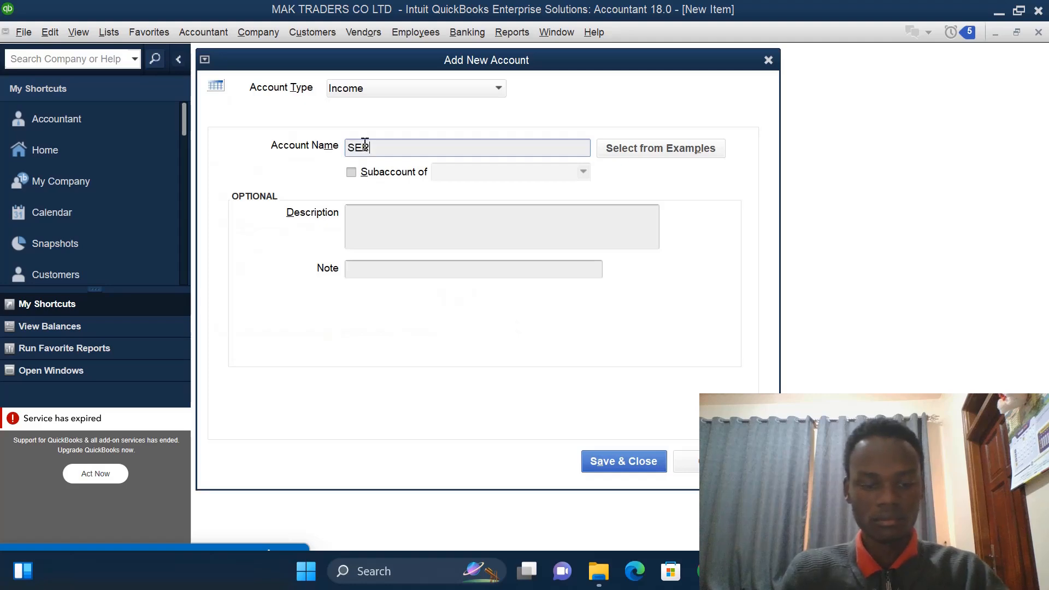
text(I)
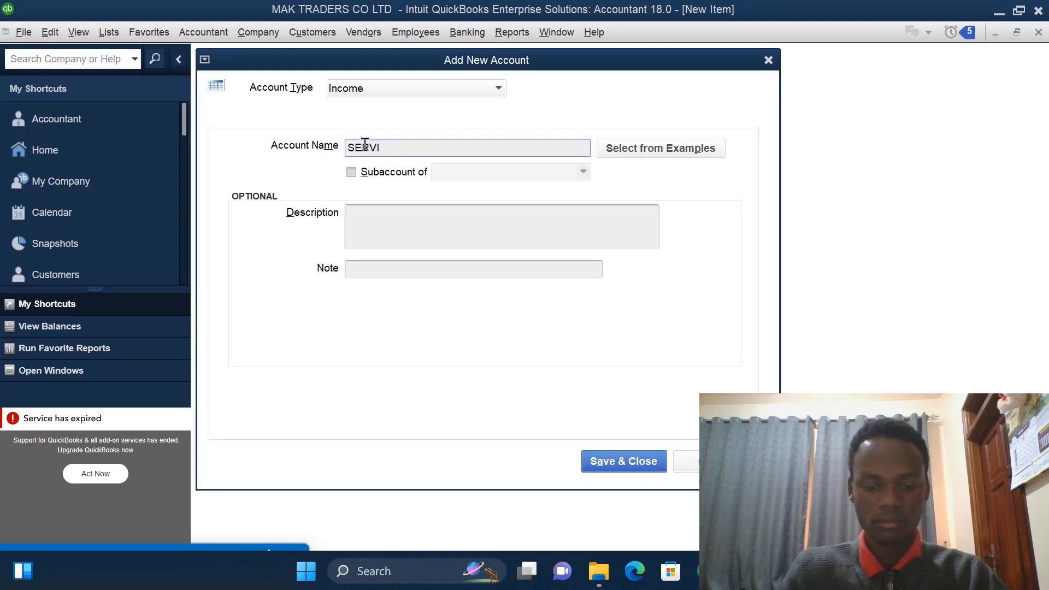
text(CING-)
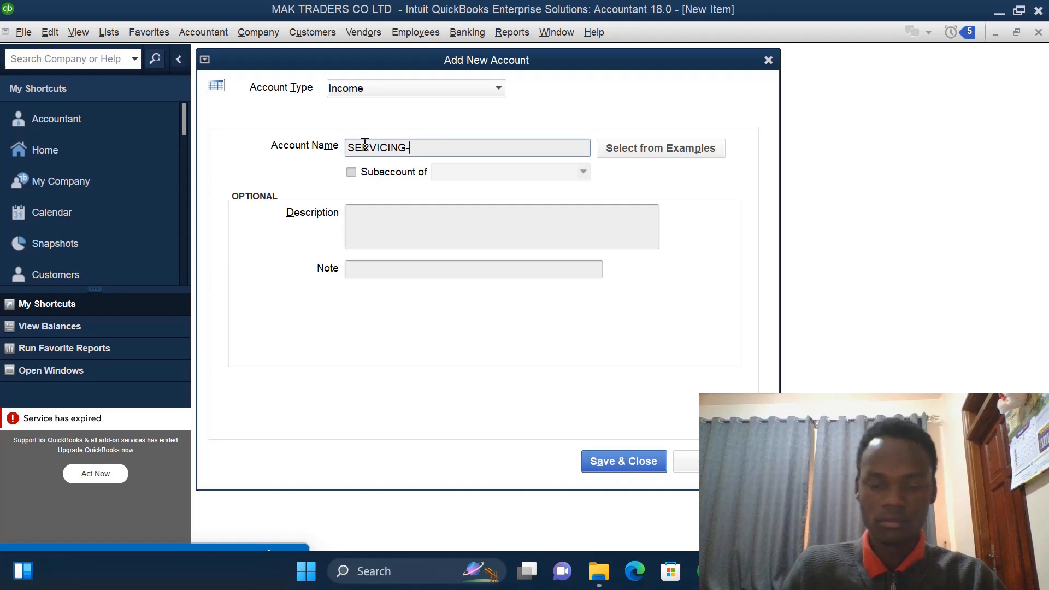
text(SALES)
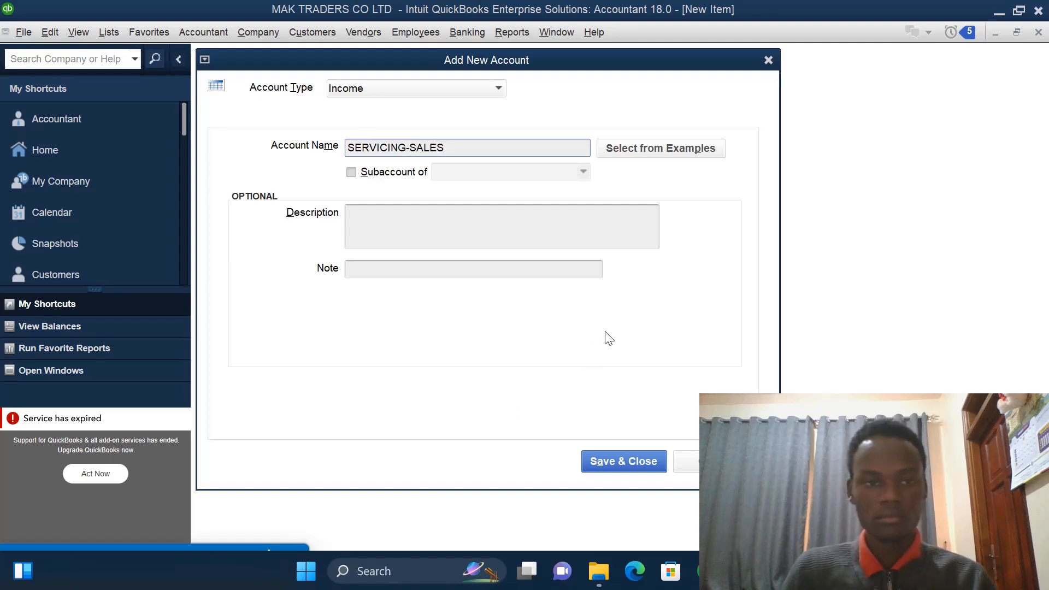
click(634, 465)
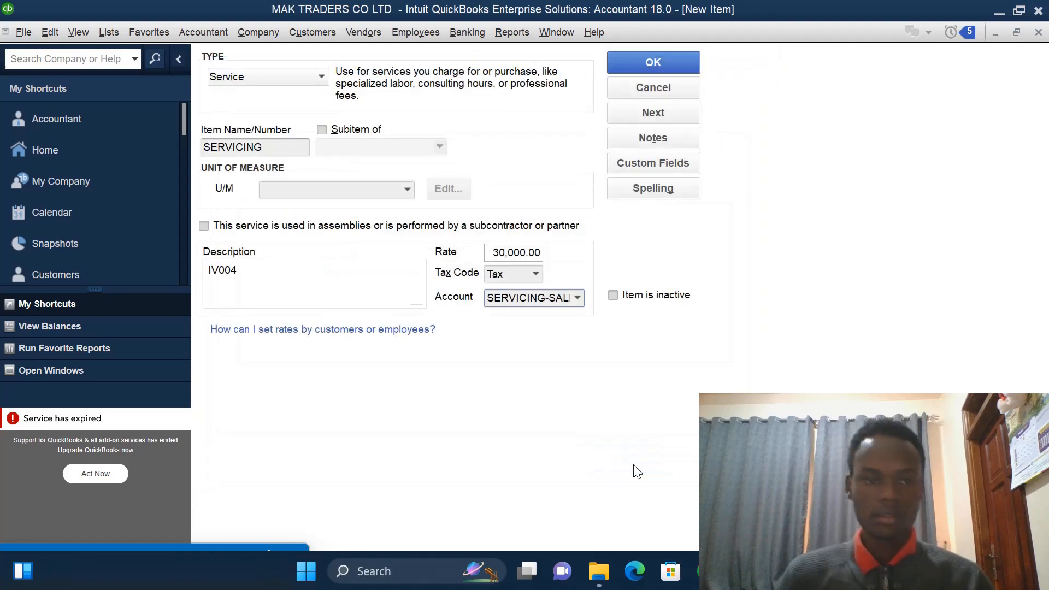
click(648, 60)
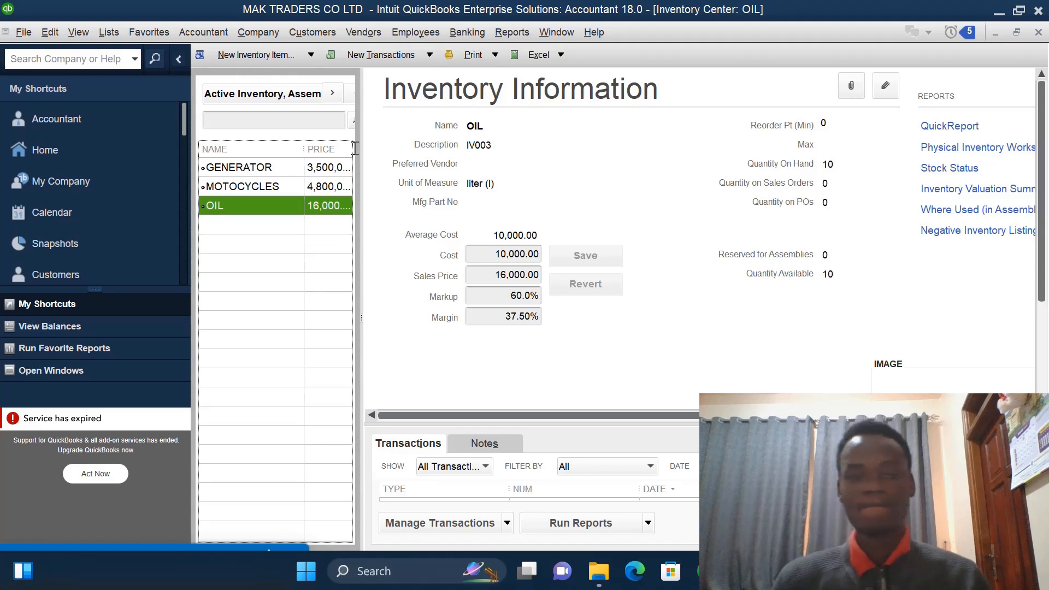
- Open a new general journal entry from the chart of accounts and set its date to 01/02/2023
click(55, 147)
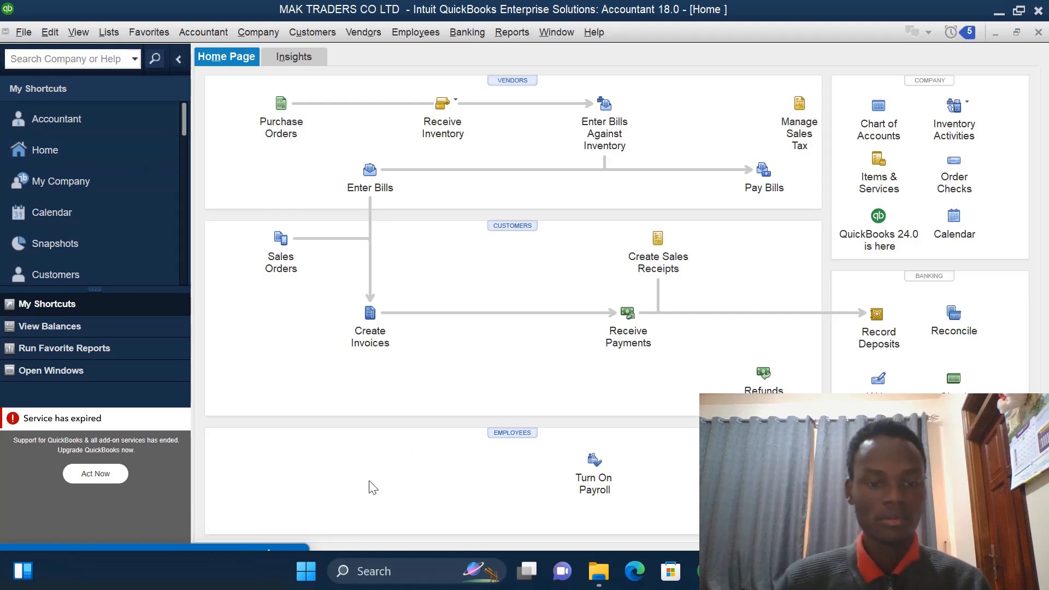
click(875, 127)
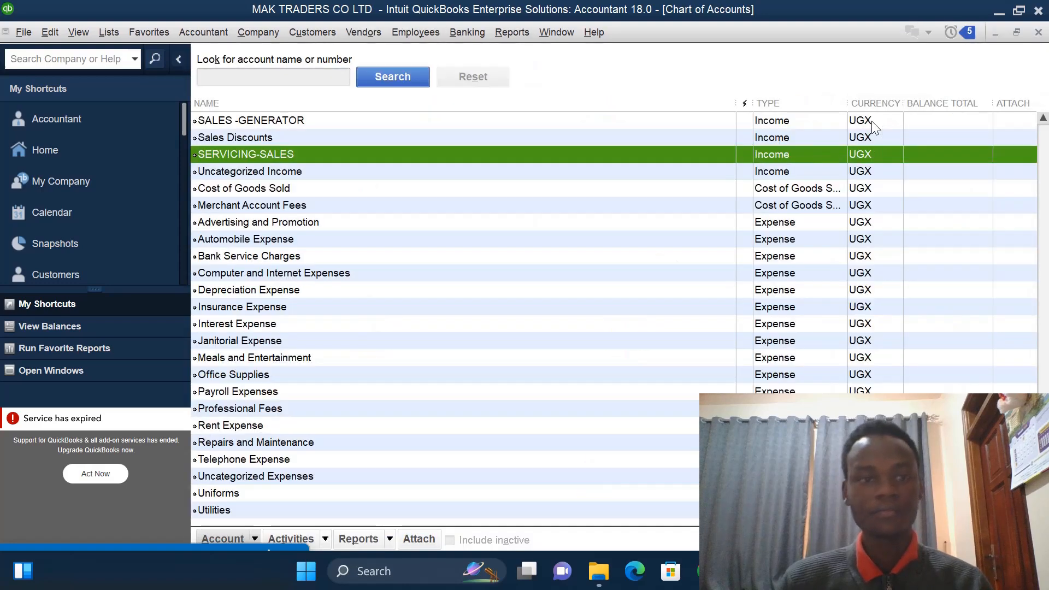
right_click(436, 192)
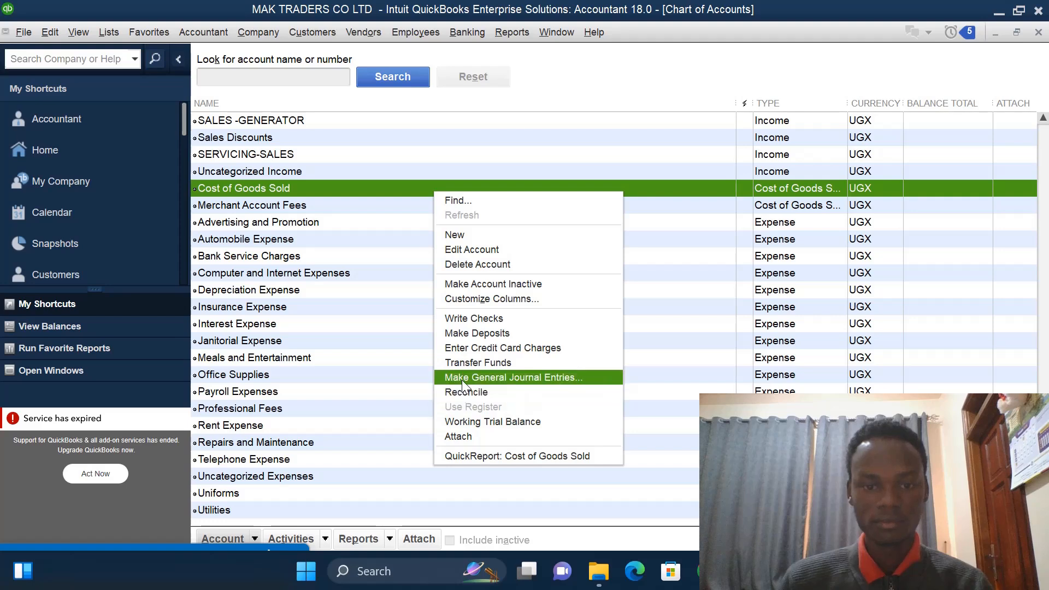
click(462, 381)
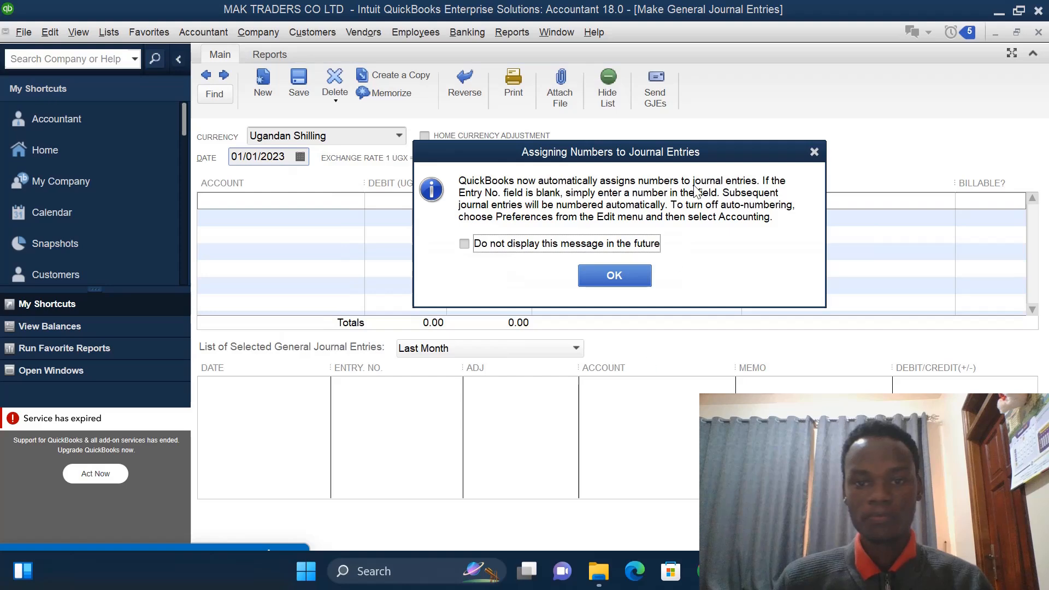
click(818, 149)
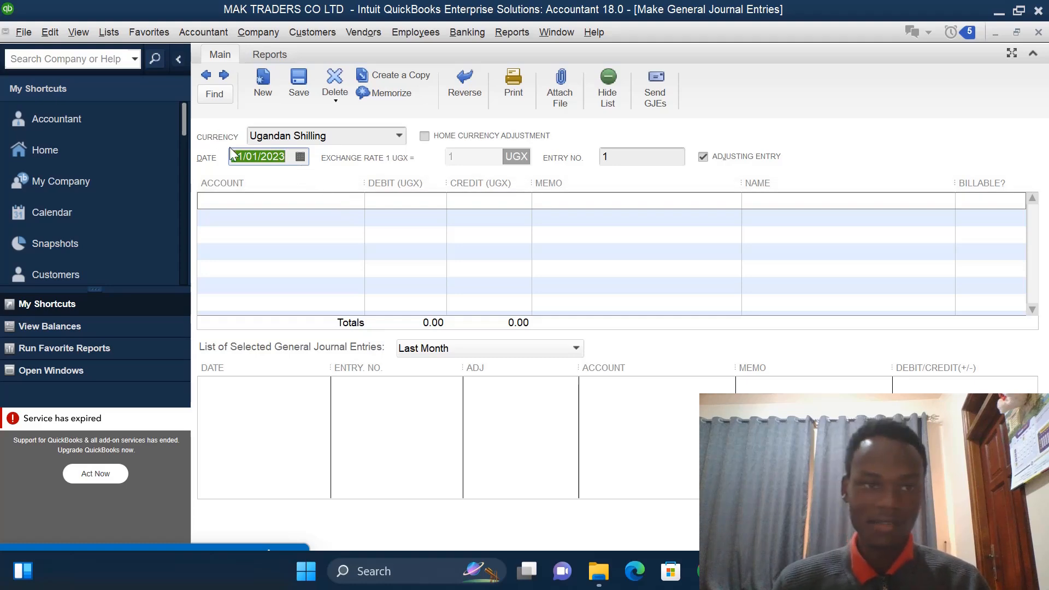
click(257, 156)
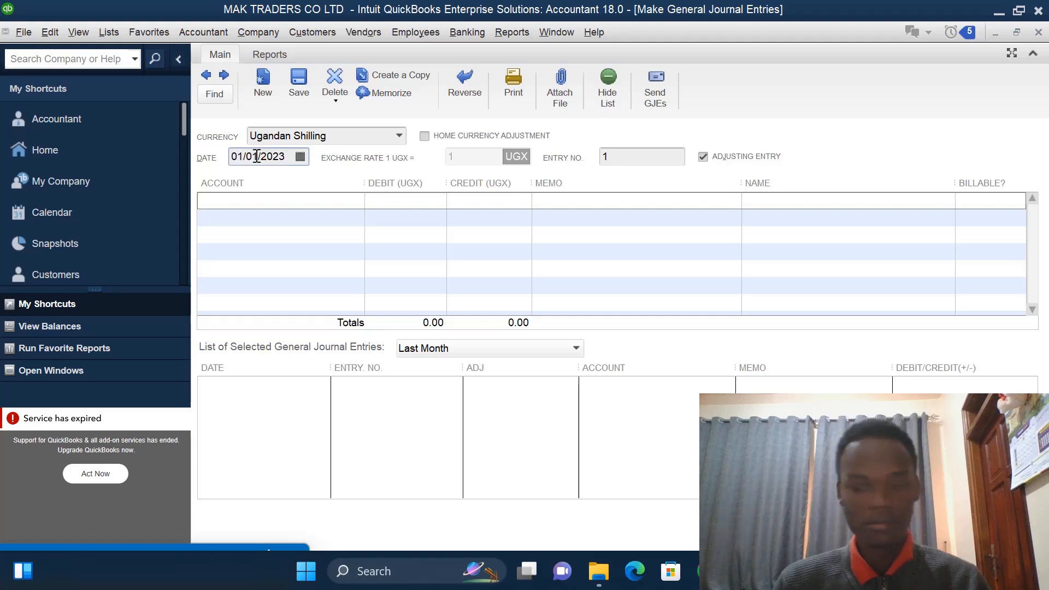
key(BackSpace)
text(2)
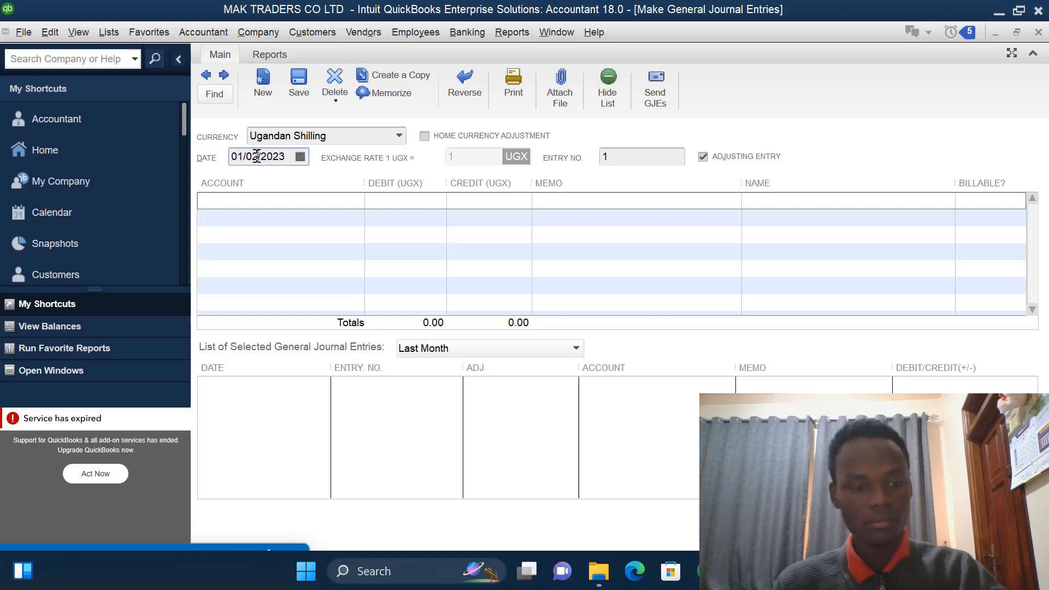
click(300, 157)
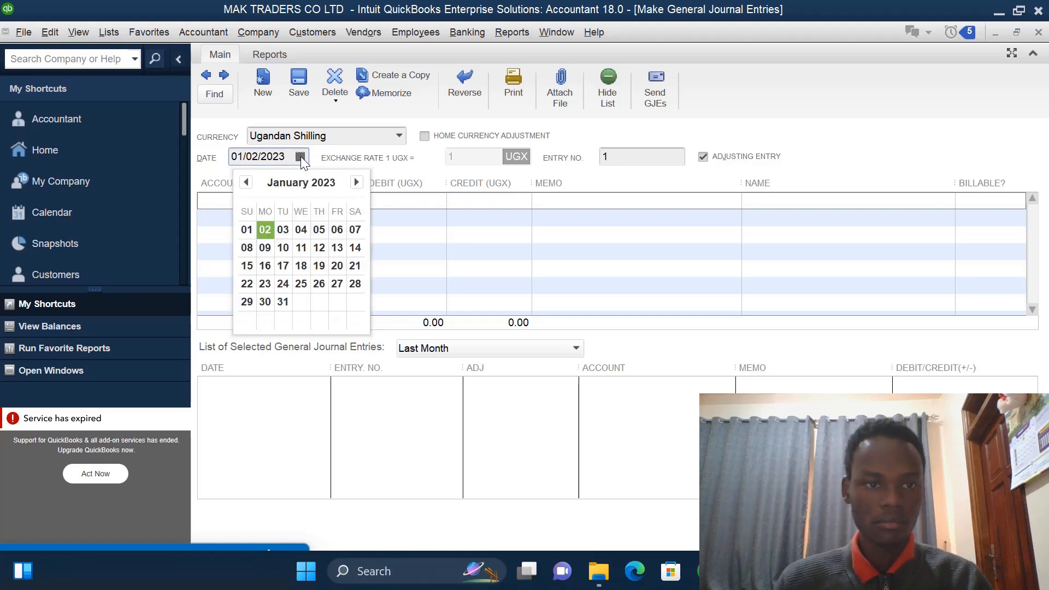
click(264, 229)
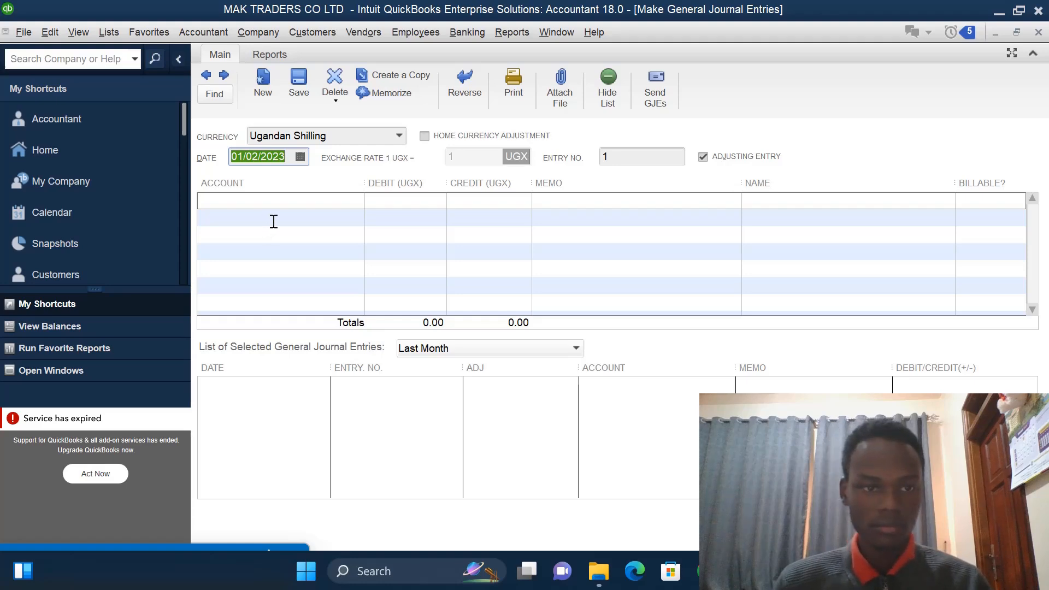
- Debit the CENTENARY account with 40000000 on the journal's first line
click(274, 220)
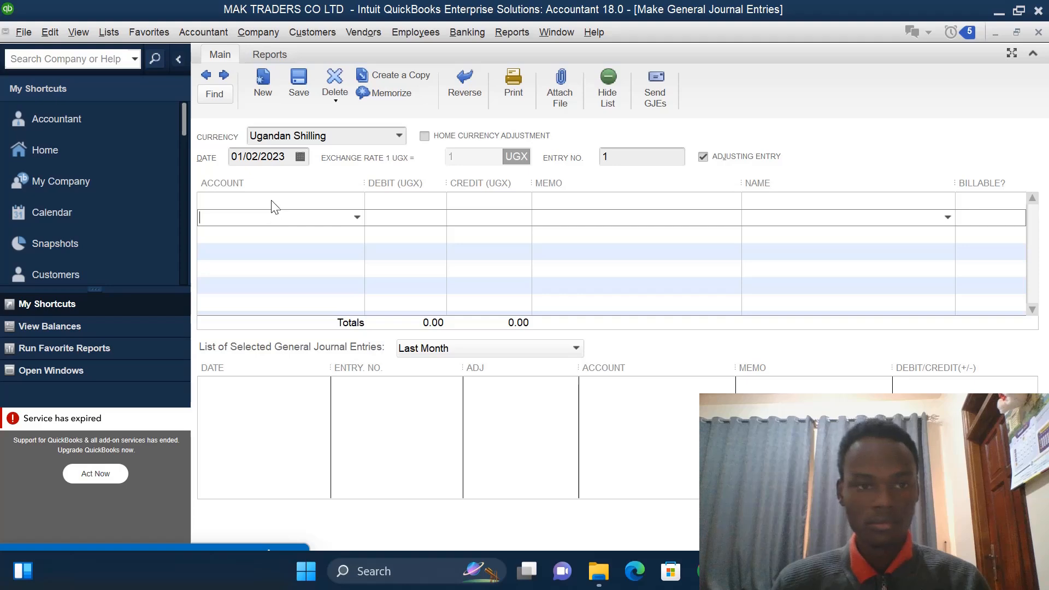
click(271, 201)
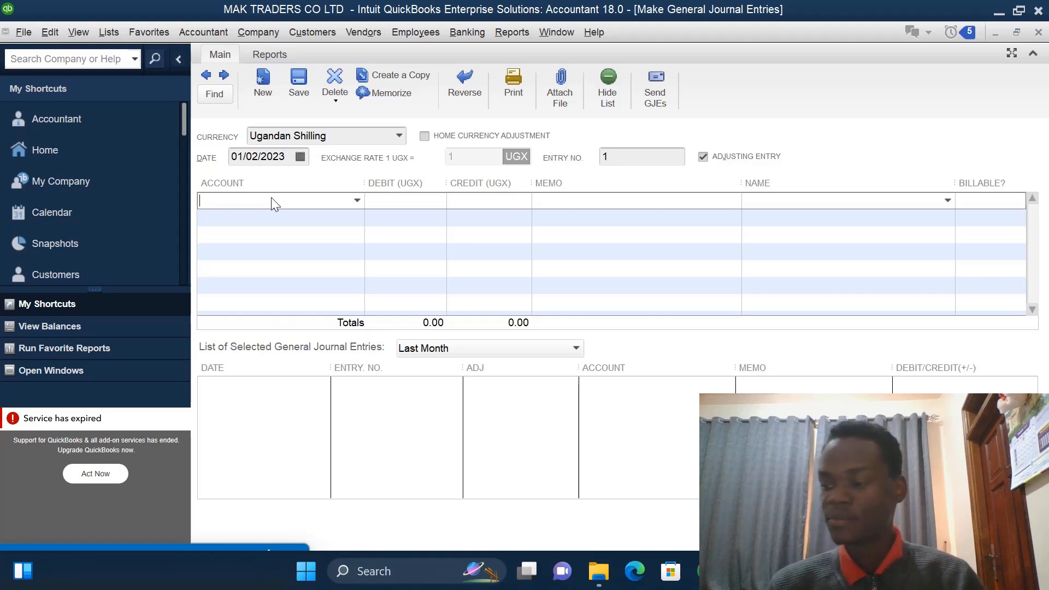
click(358, 200)
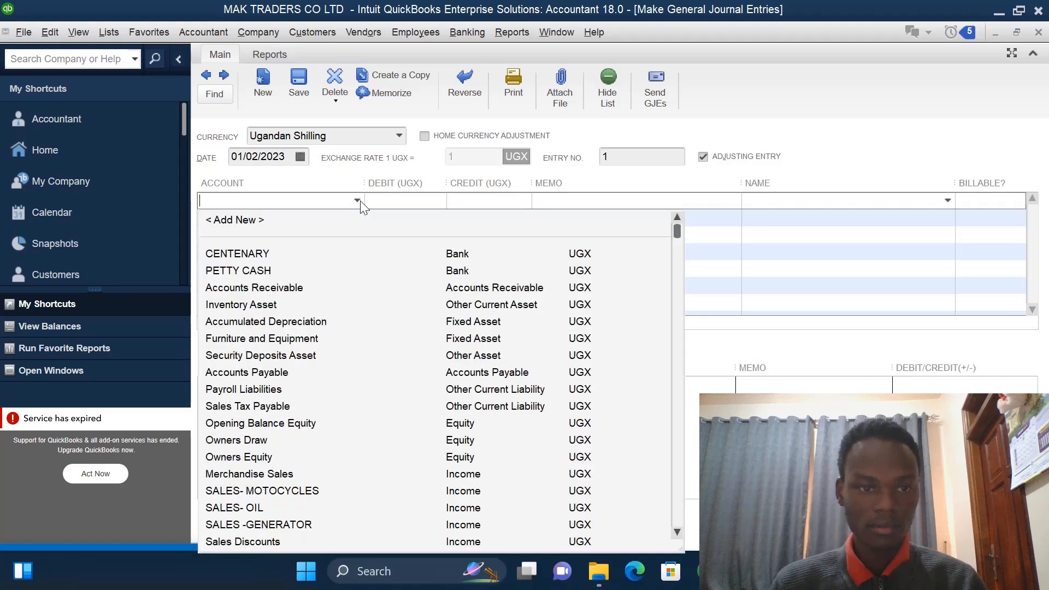
click(274, 253)
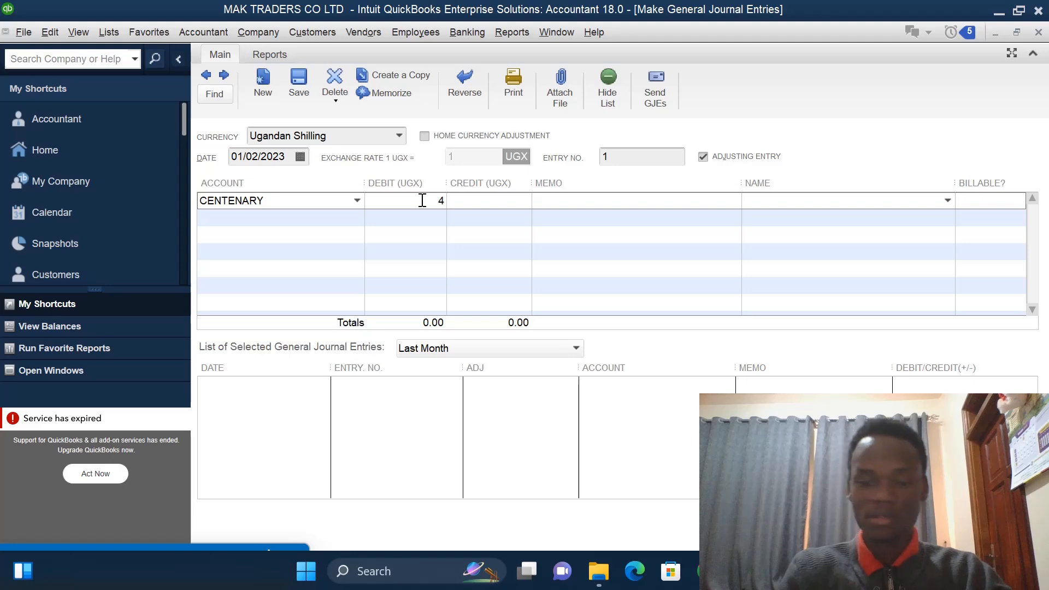
text(0)
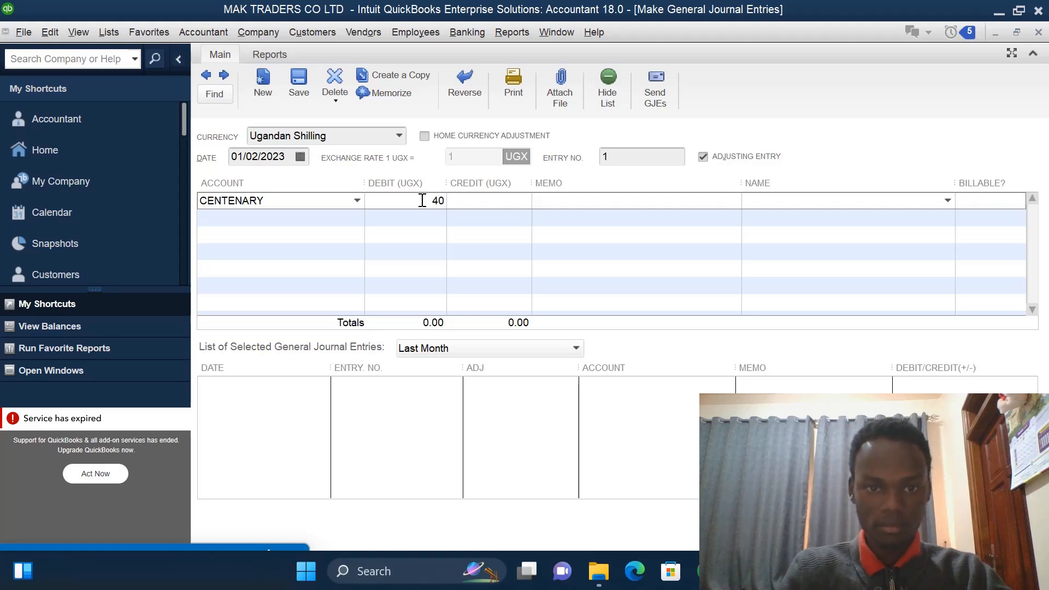
text(0000000.00)
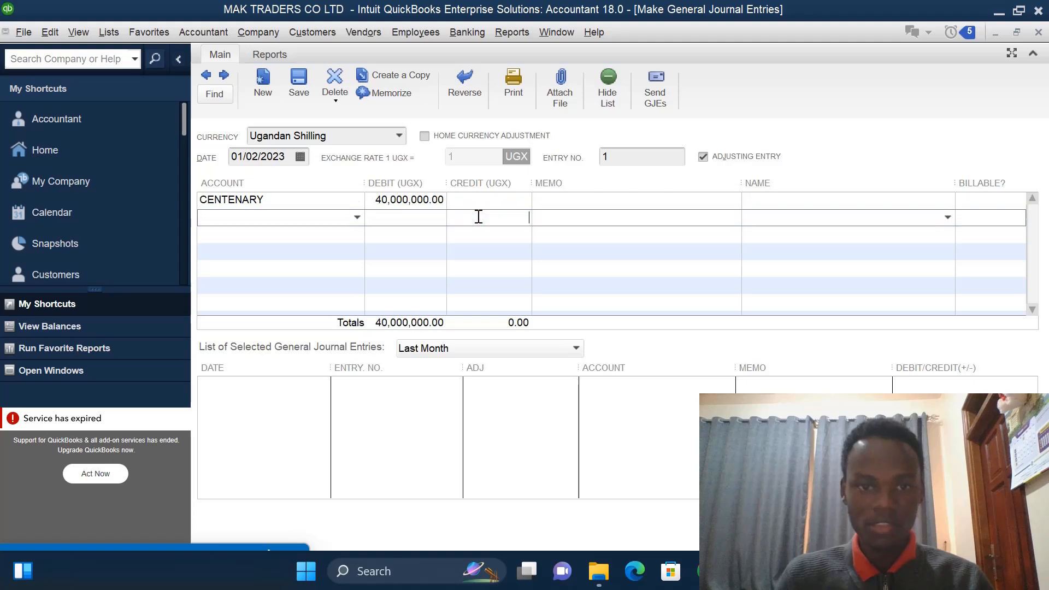
- On the journal's second line, create a new Other Current Asset account named CASH ACCT
click(478, 217)
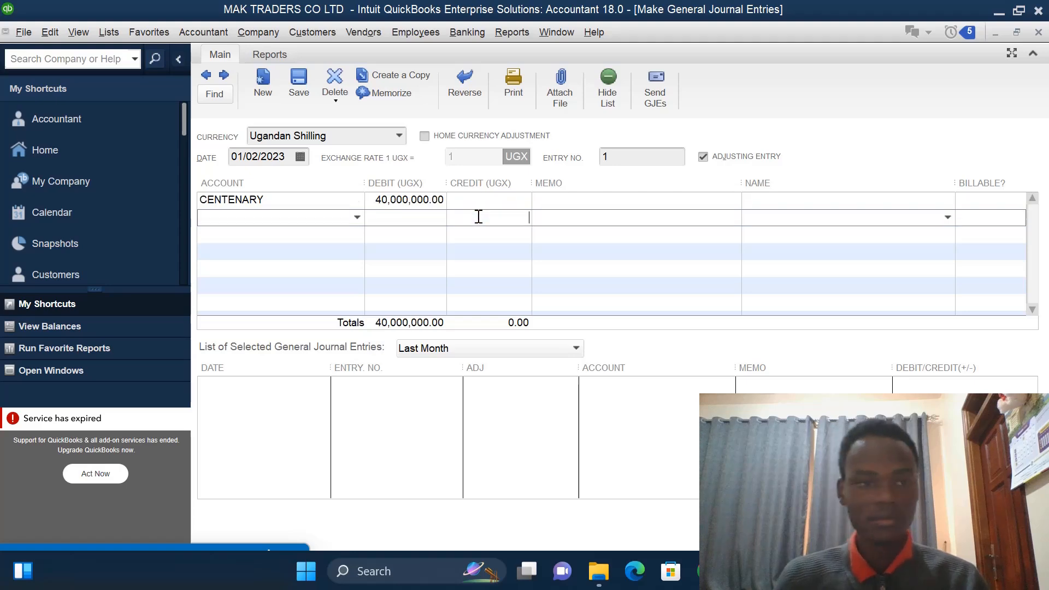
click(357, 218)
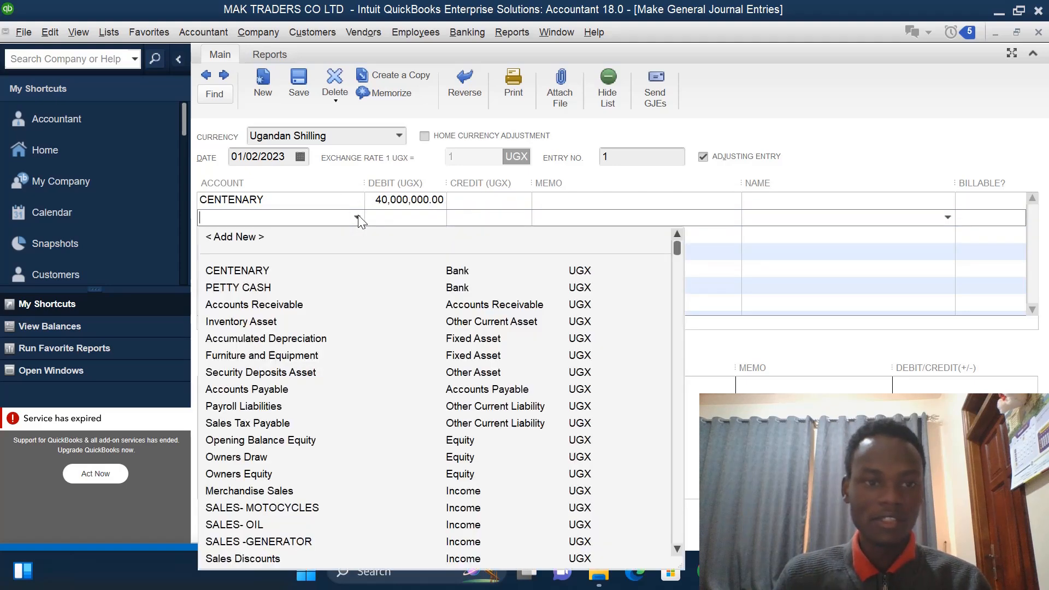
click(254, 241)
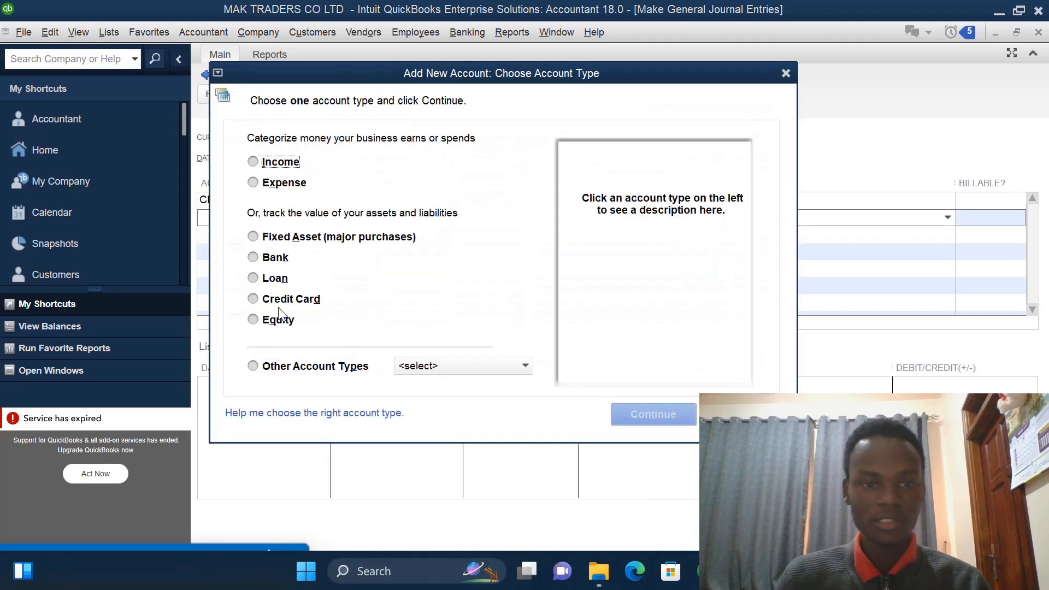
click(253, 366)
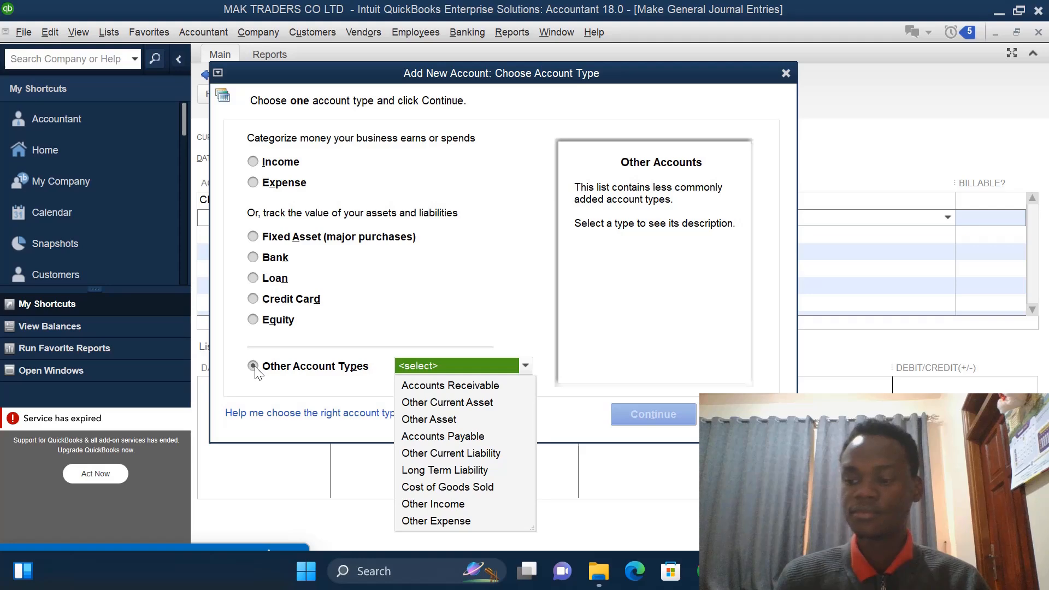
click(444, 402)
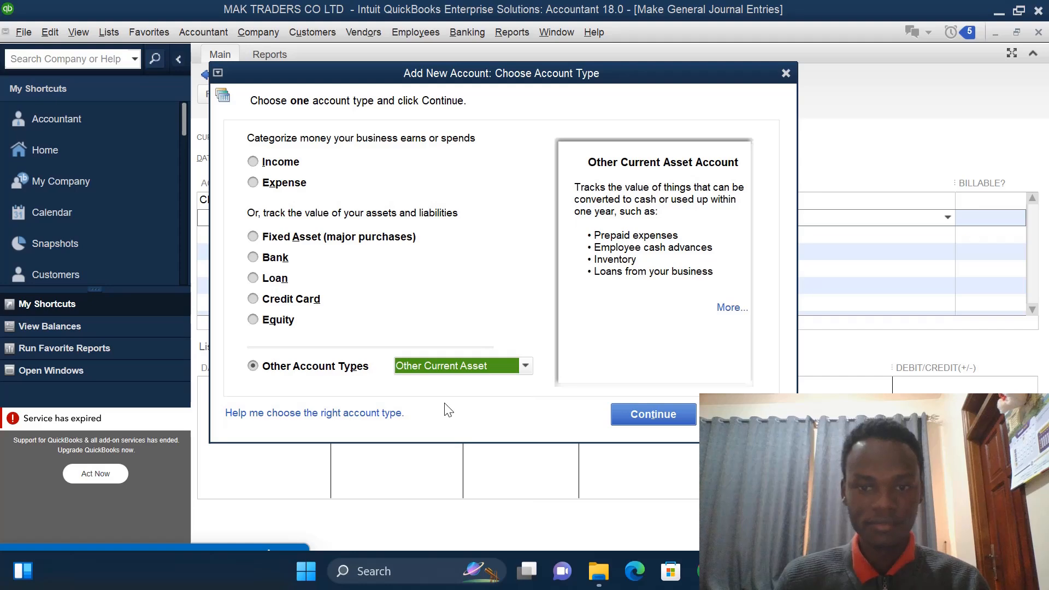
click(648, 417)
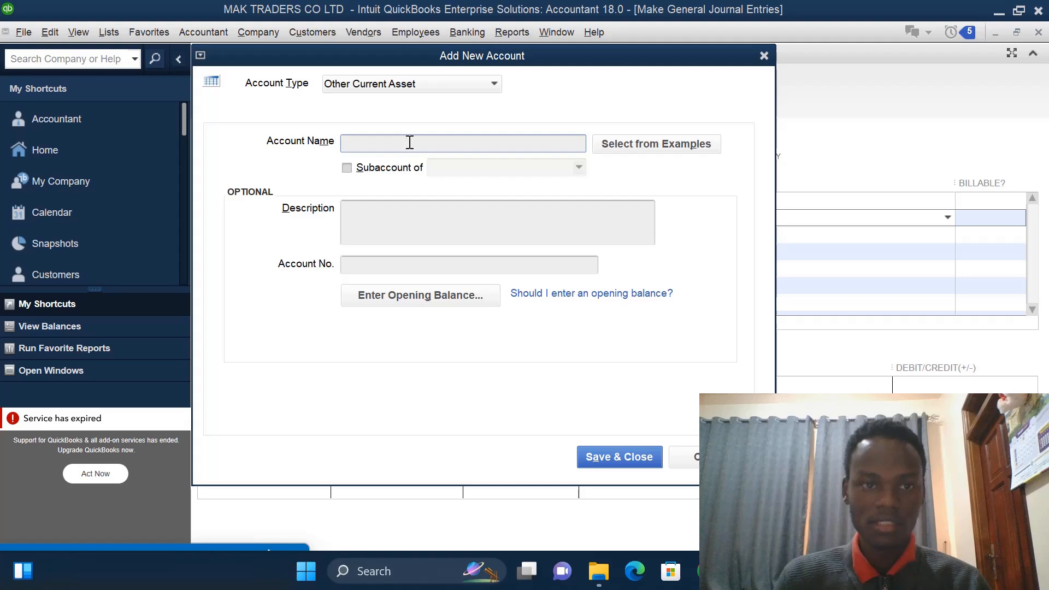
text(CASH)
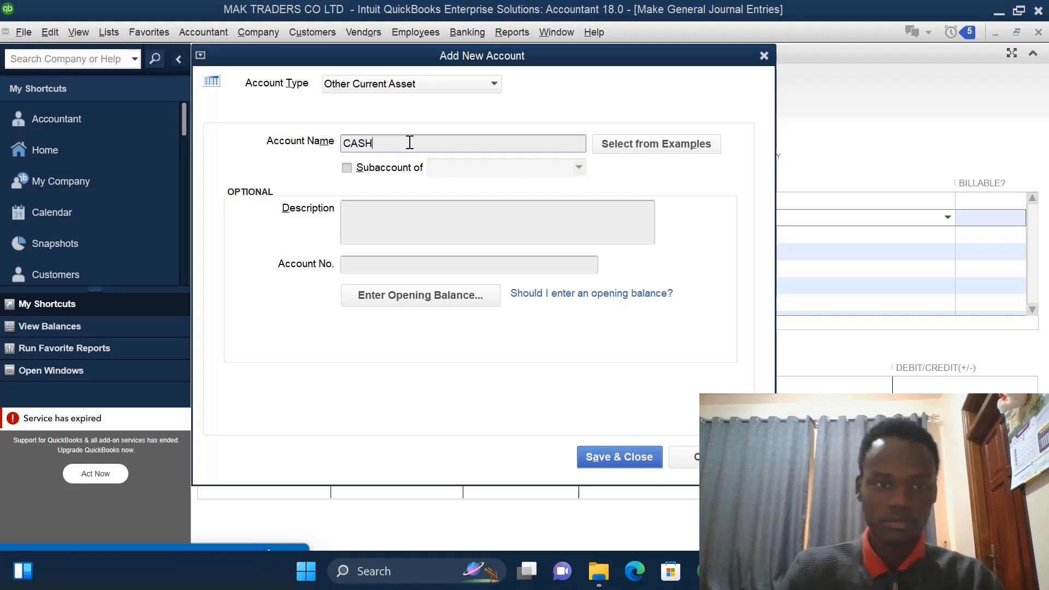
text( ACC)
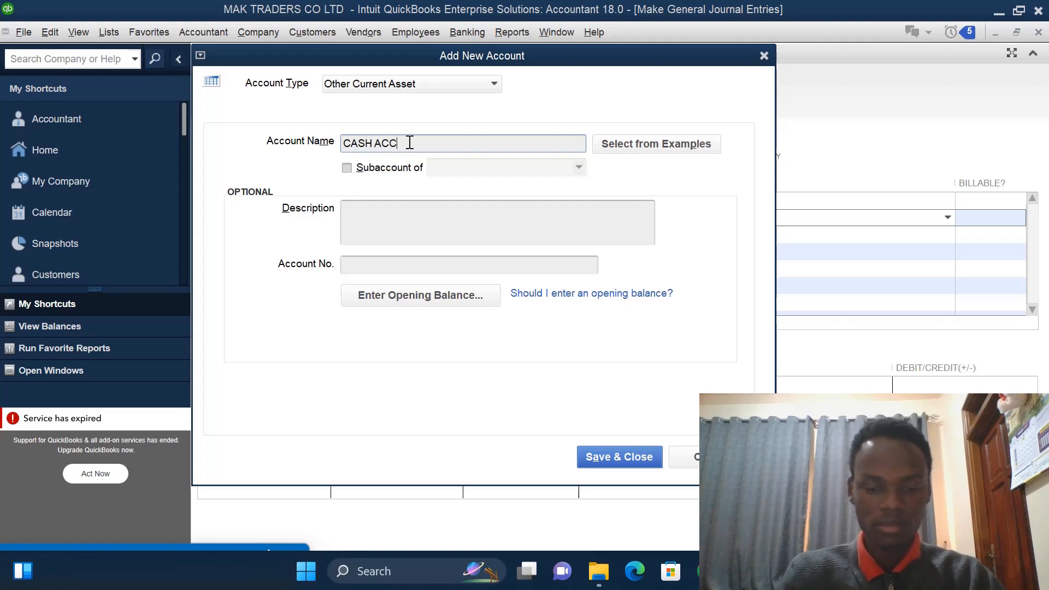
text(T)
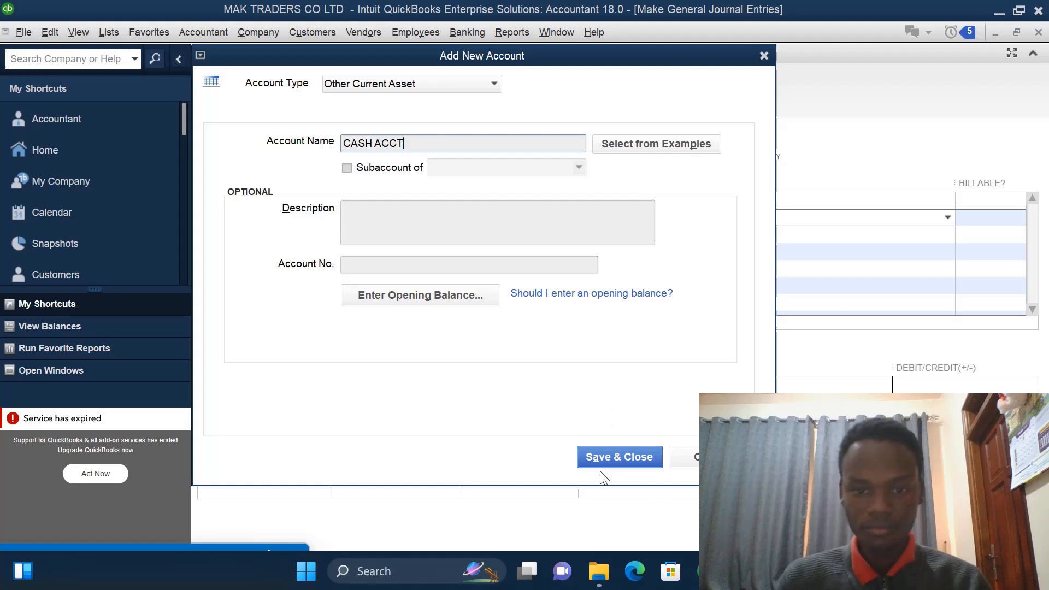
click(609, 458)
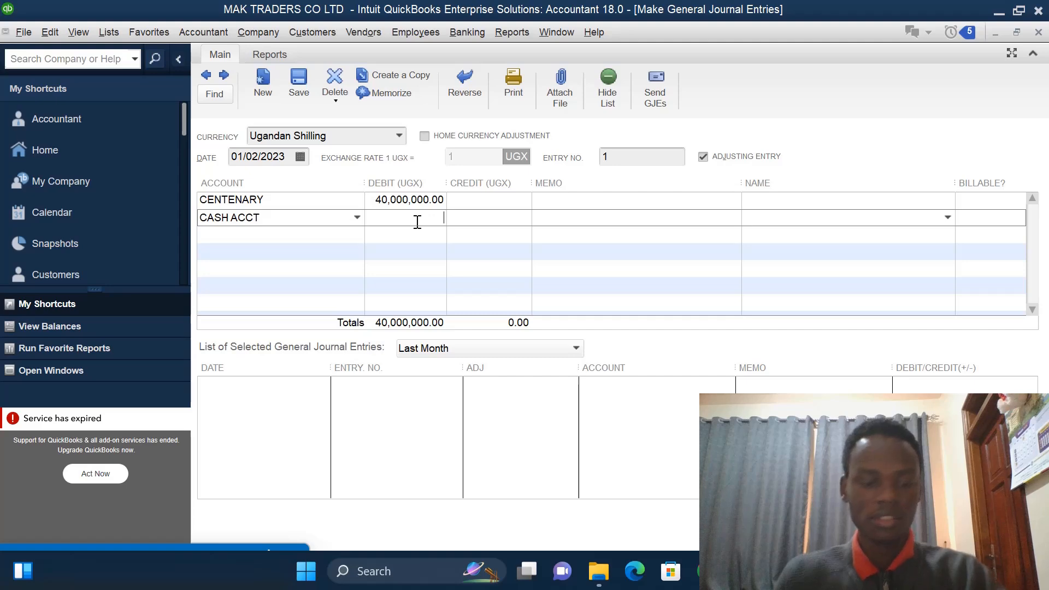
- Credit CASH ACCT with 40000000 on the second line
click(468, 218)
text(40000000)
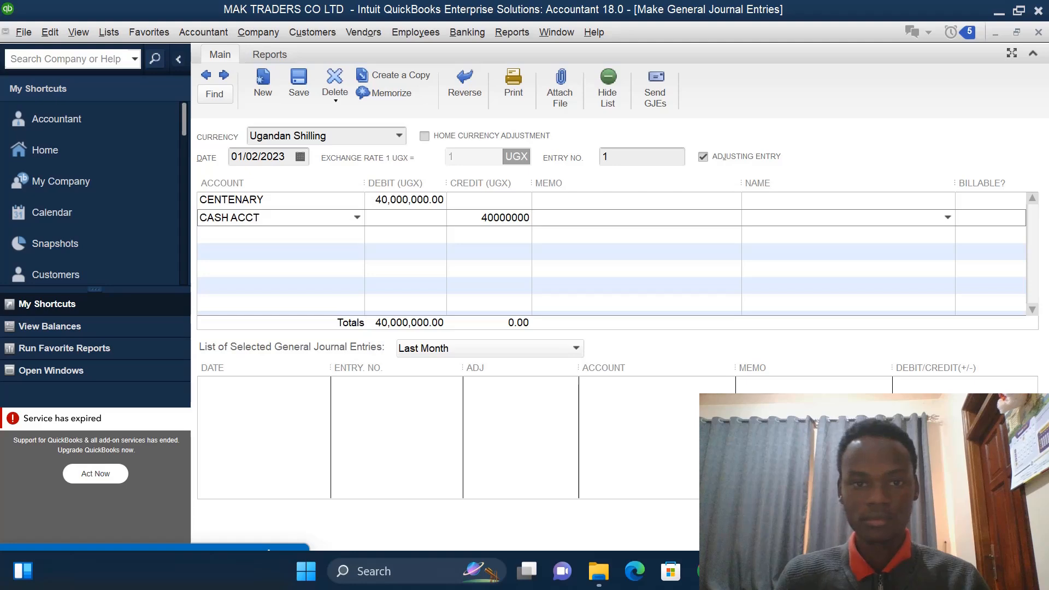
- Open a new general journal entry from the chart of accounts and set its date to 01/03/2023
key(ctrl+a)
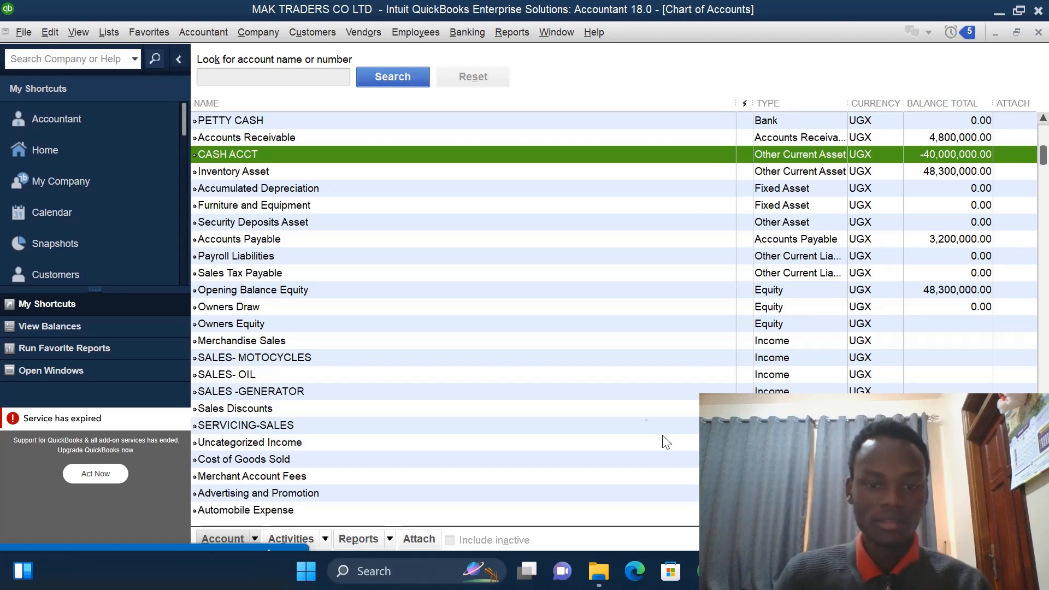
right_click(463, 301)
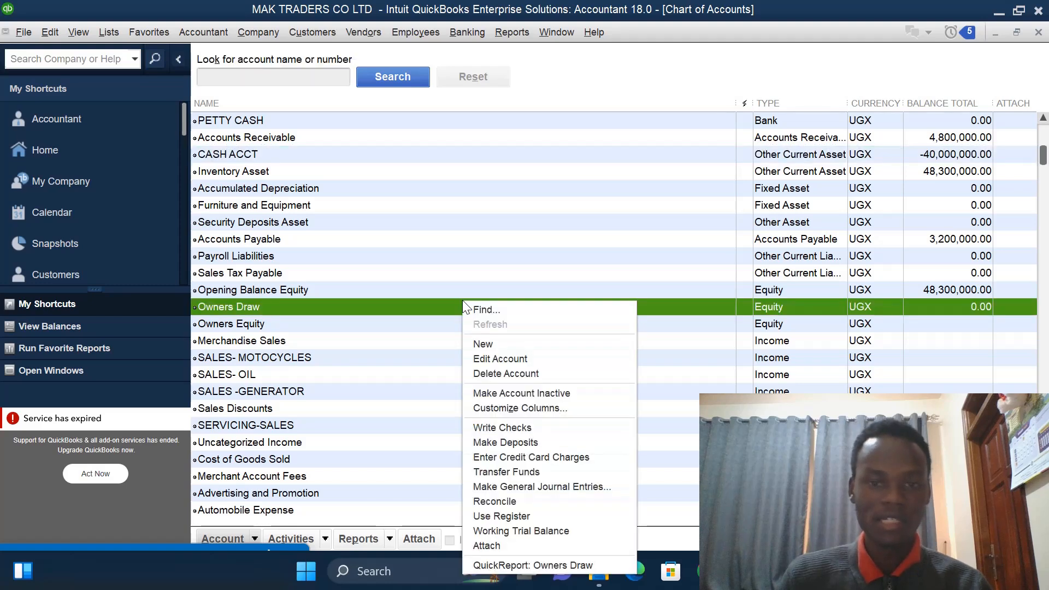
click(506, 486)
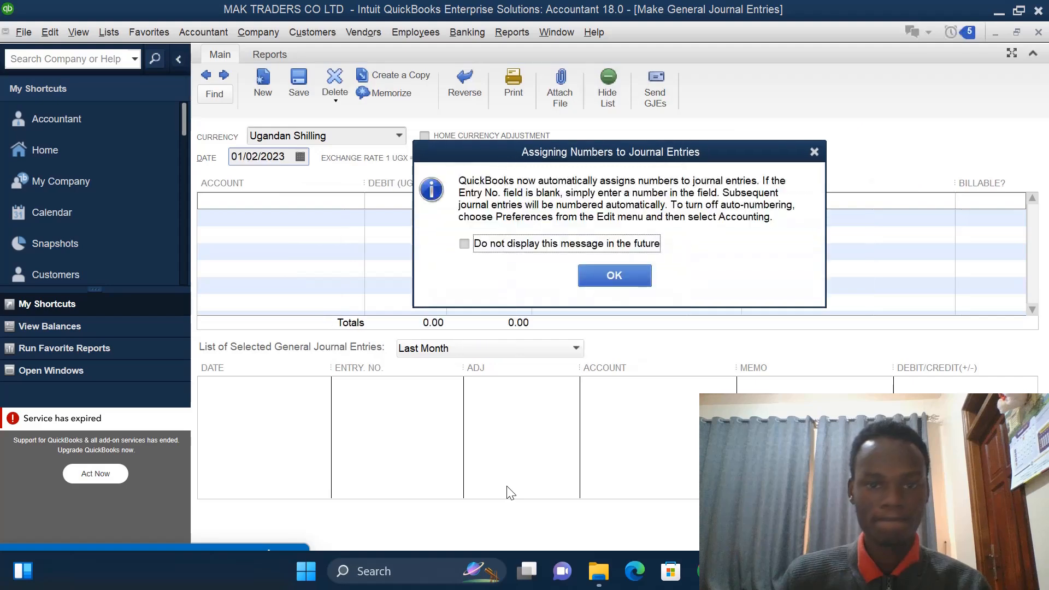
click(813, 147)
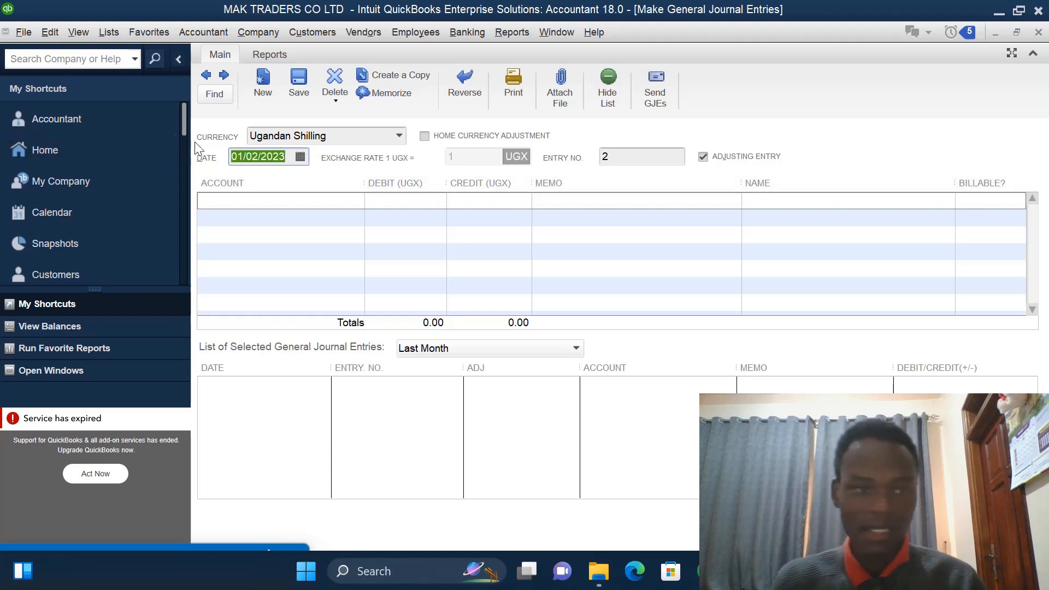
click(300, 156)
click(281, 230)
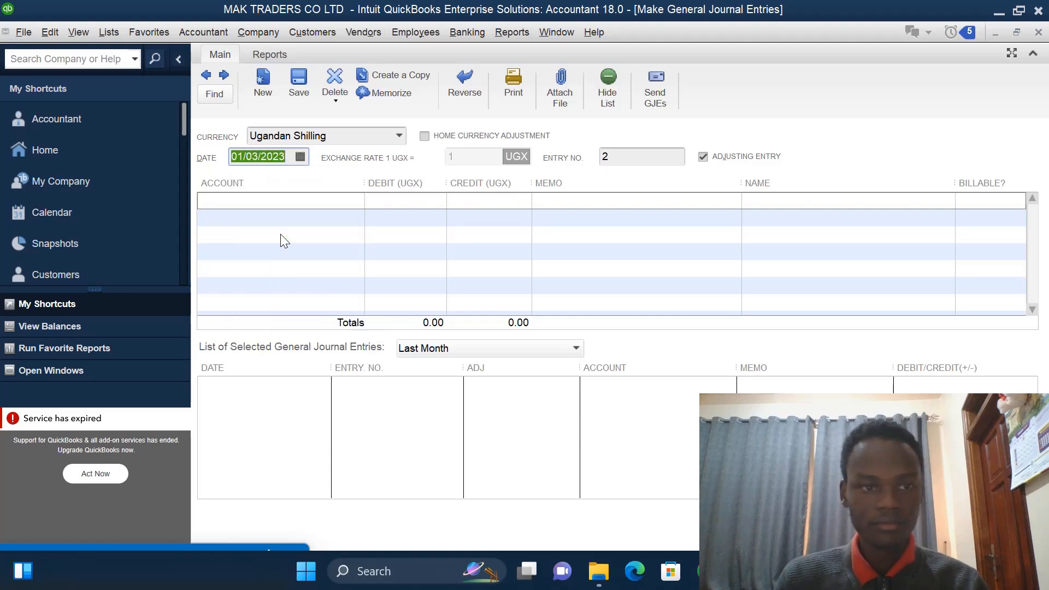
- Debit PETTY CASH with 10000000 on the journal's first line
click(276, 199)
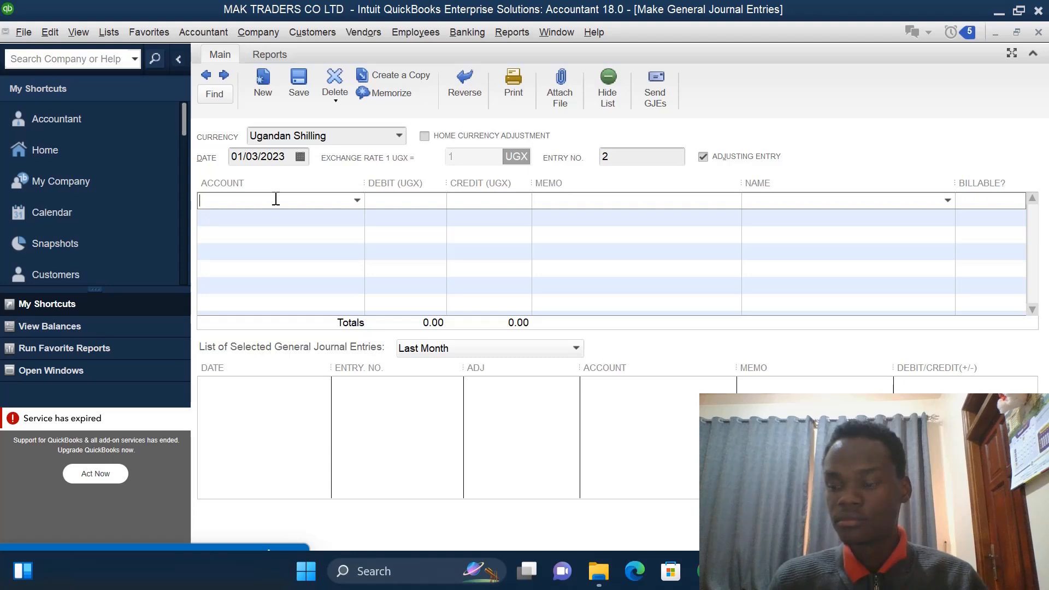
click(356, 200)
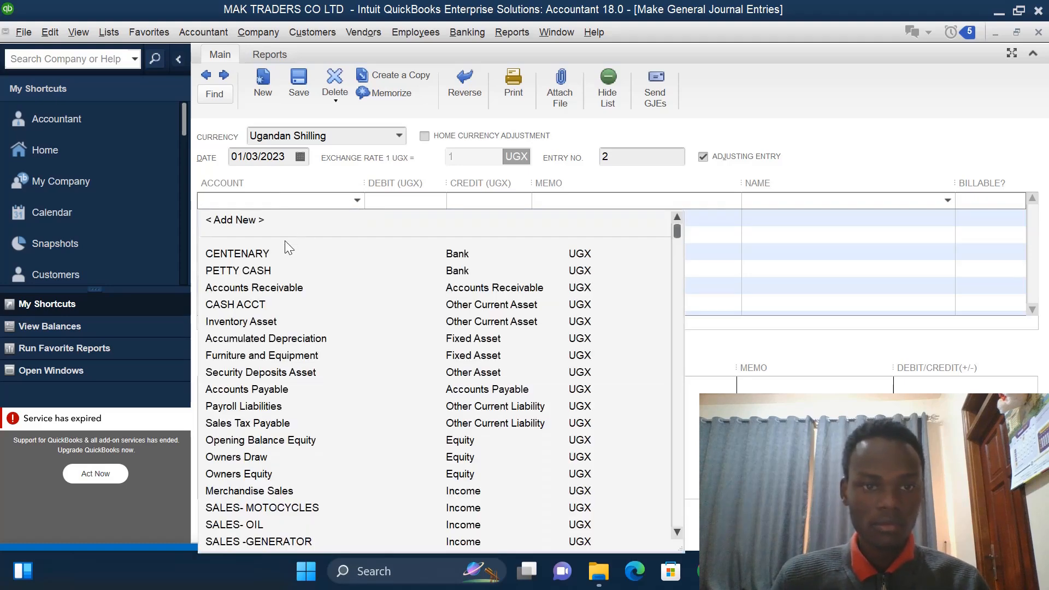
click(396, 201)
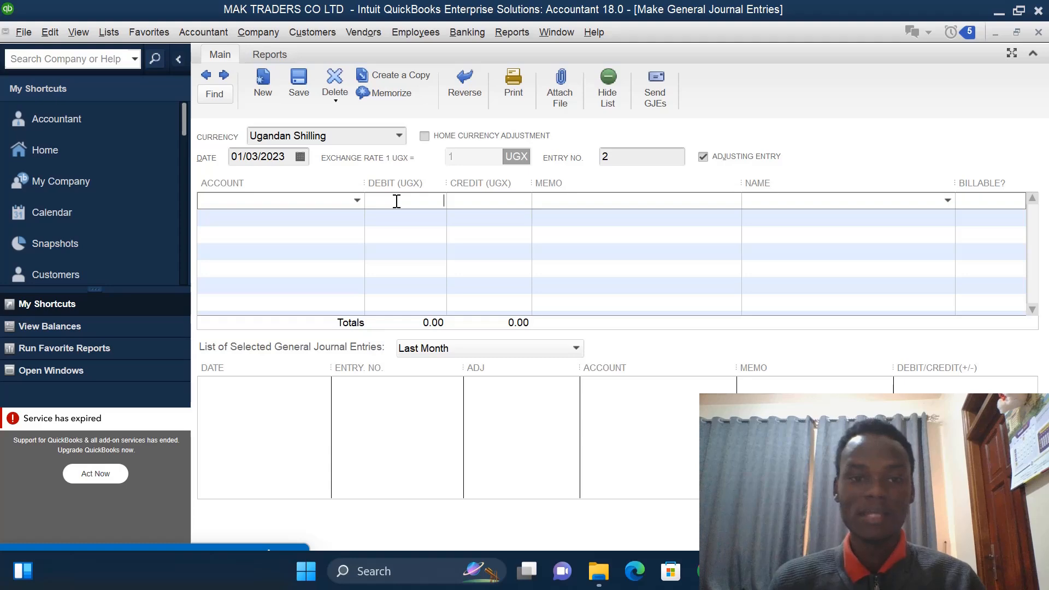
click(358, 200)
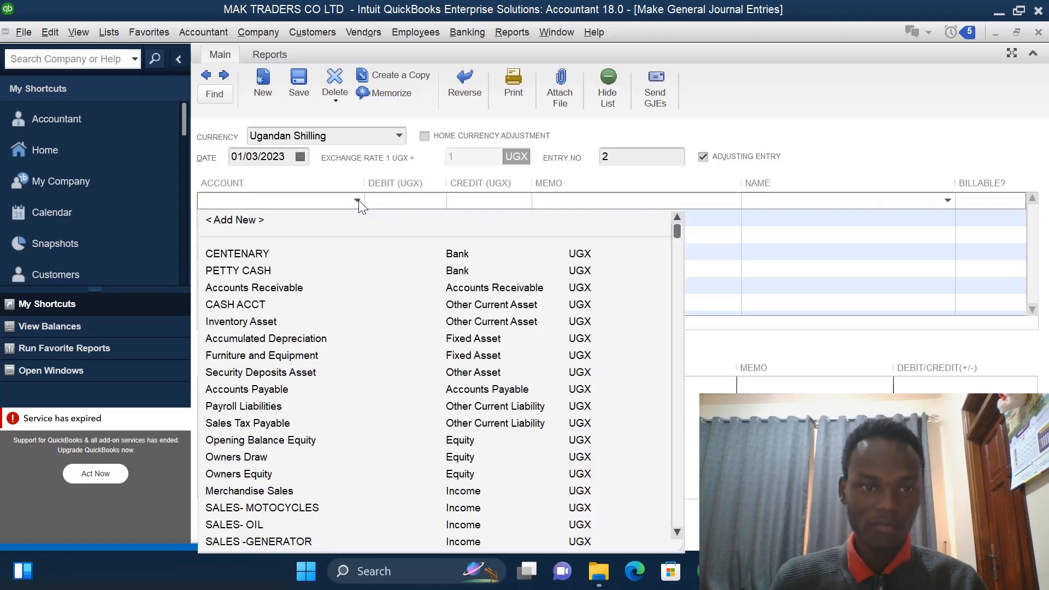
click(245, 271)
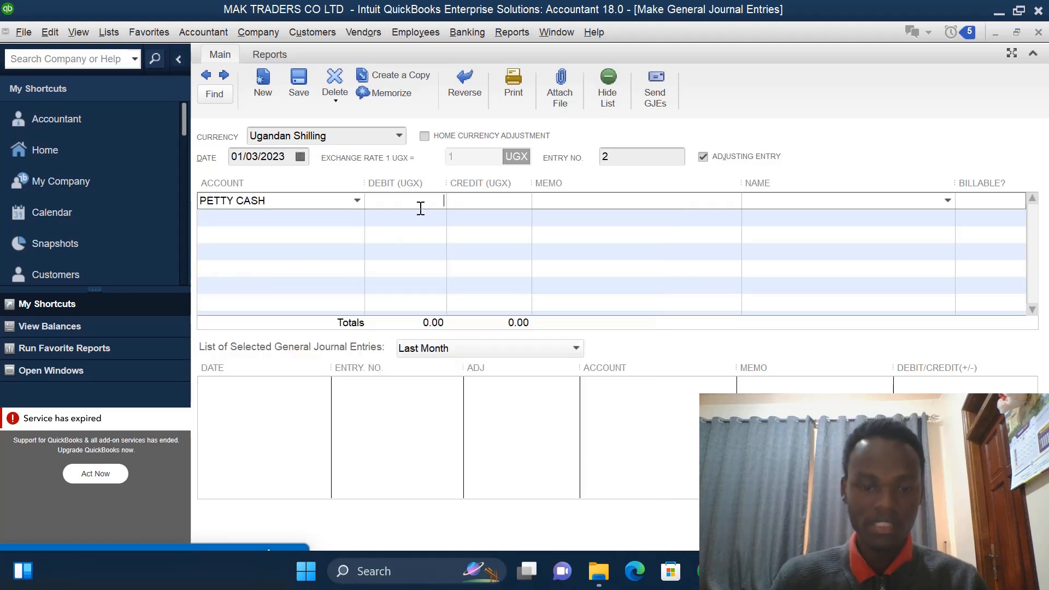
text(100)
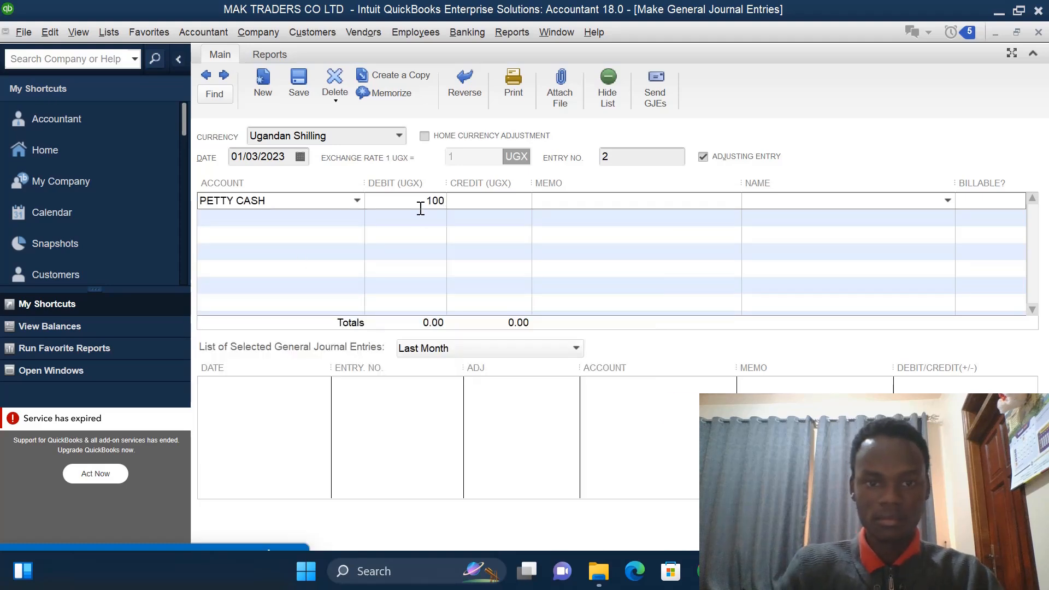
text(00000)
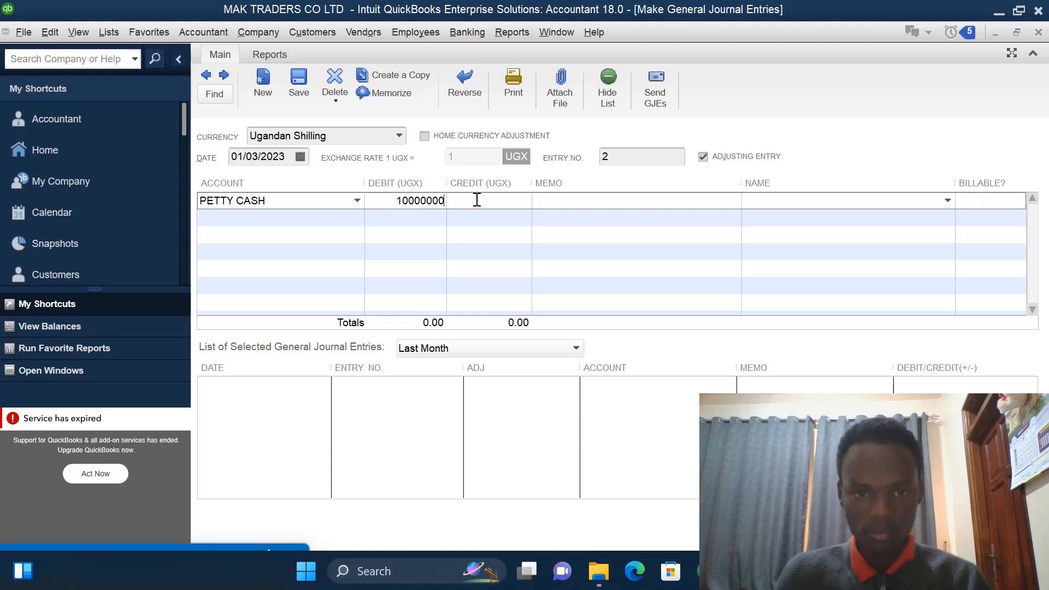
click(501, 218)
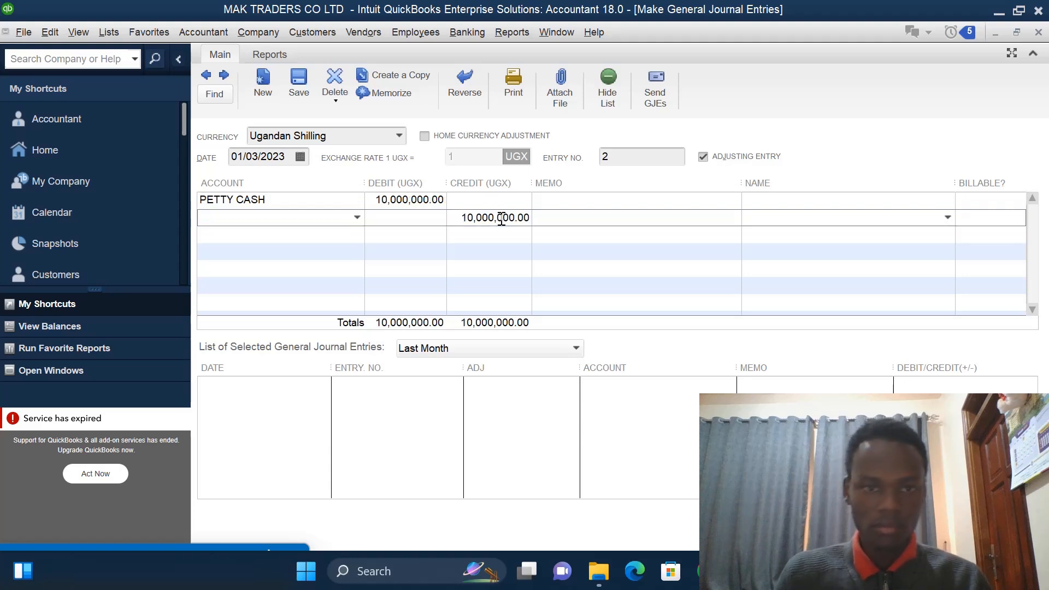
- Assign the CENTENARY account to the second line's balancing credit
click(358, 218)
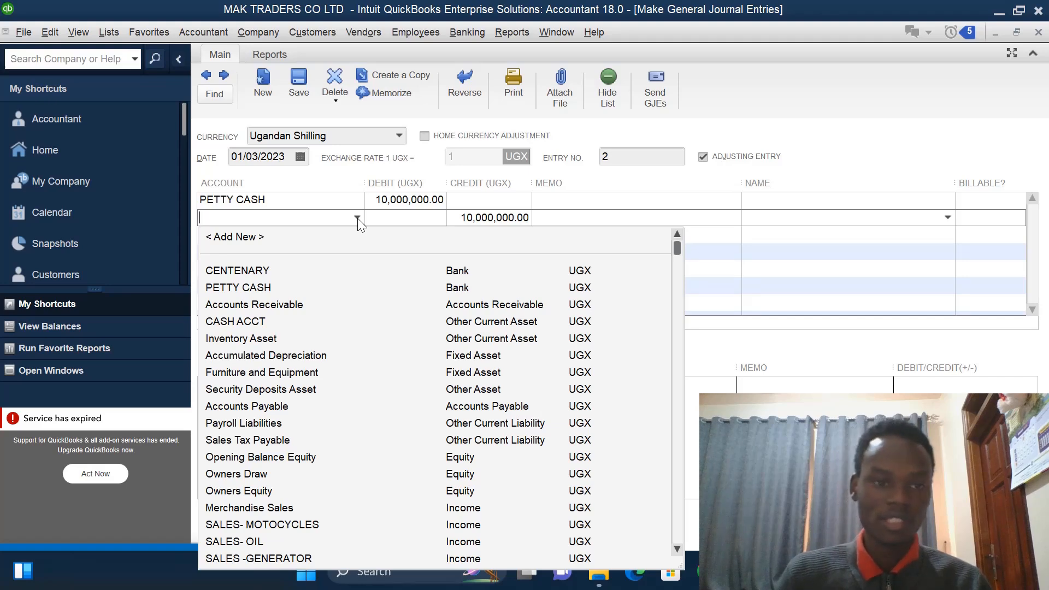
click(254, 272)
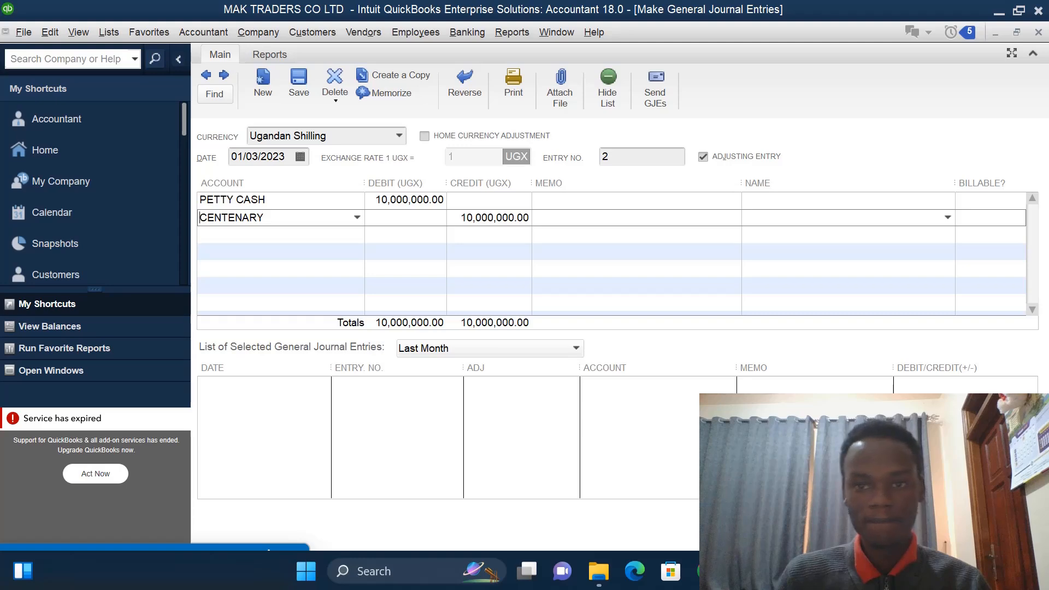
- Open another new general journal entry from the chart of accounts
key(ctrl+a)
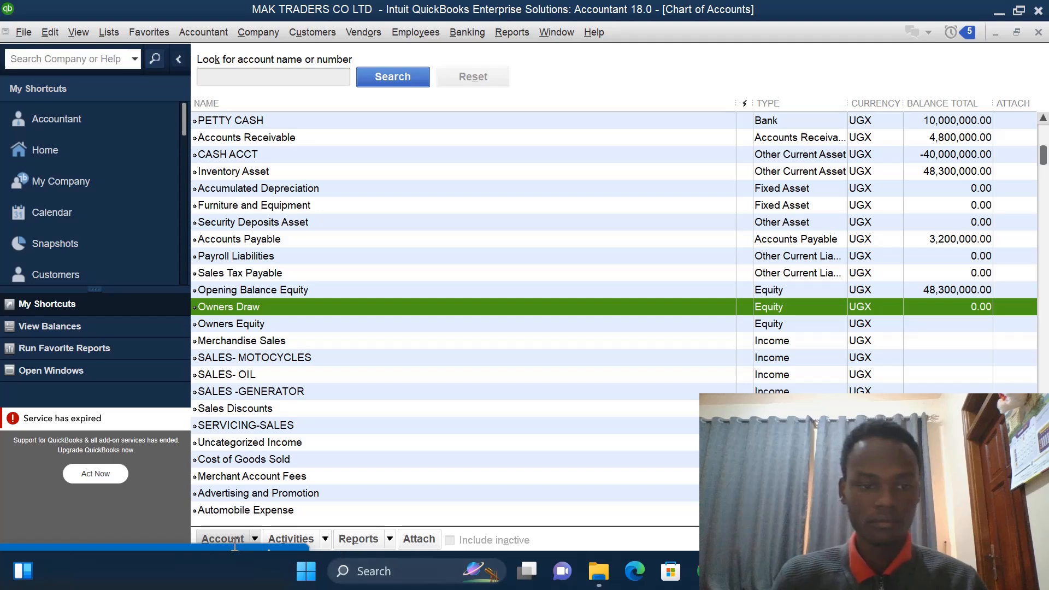
mouse_move(233, 544)
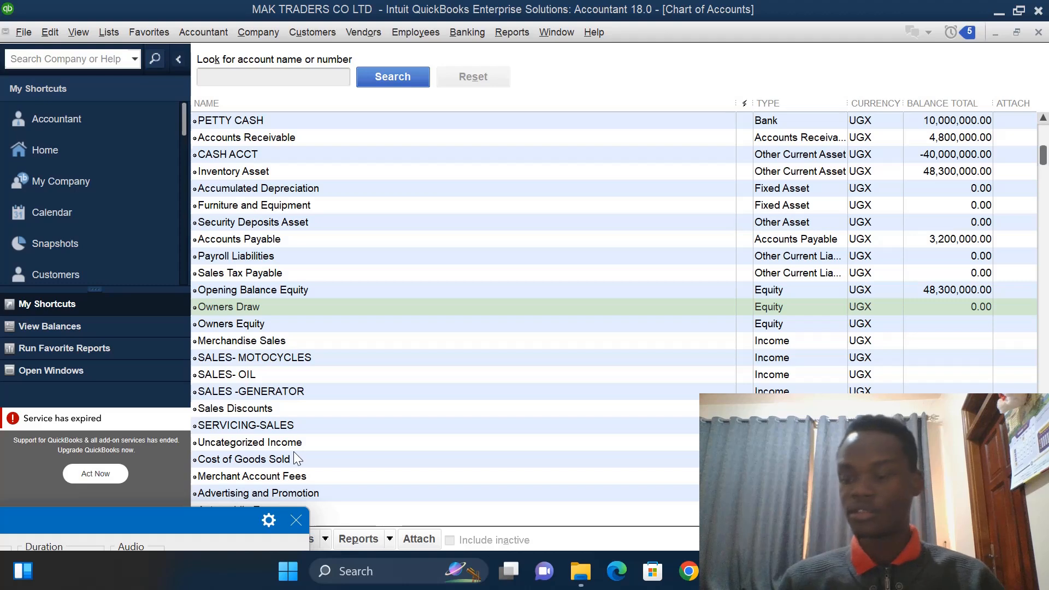
right_click(418, 272)
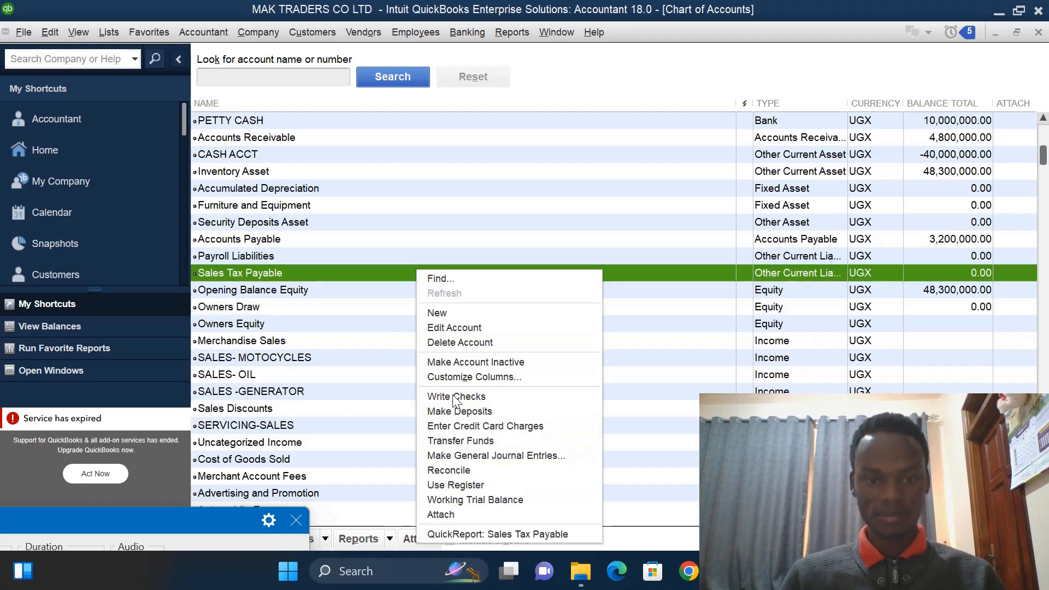
click(463, 454)
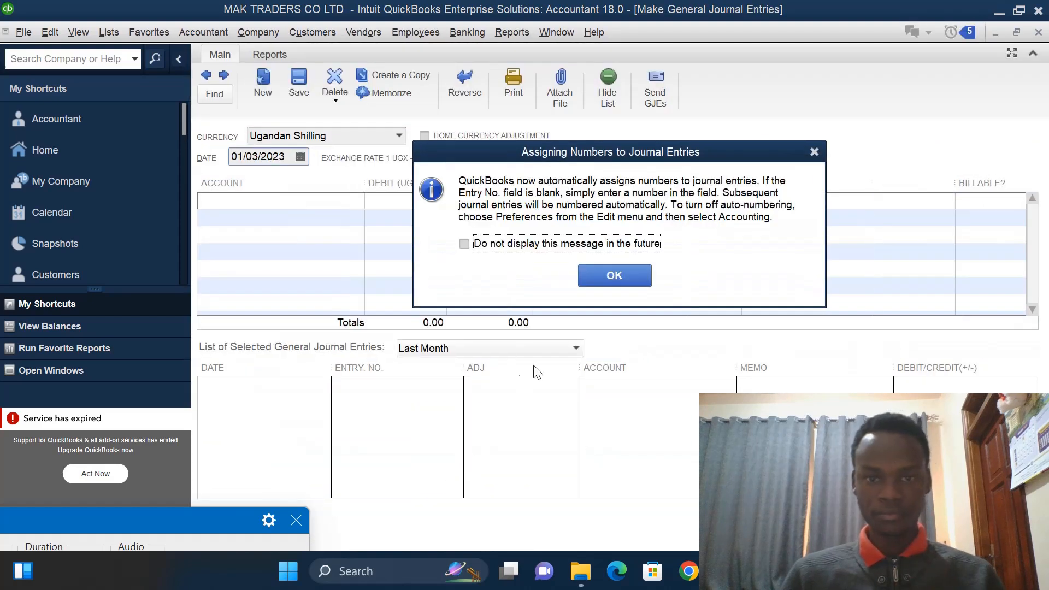
click(814, 152)
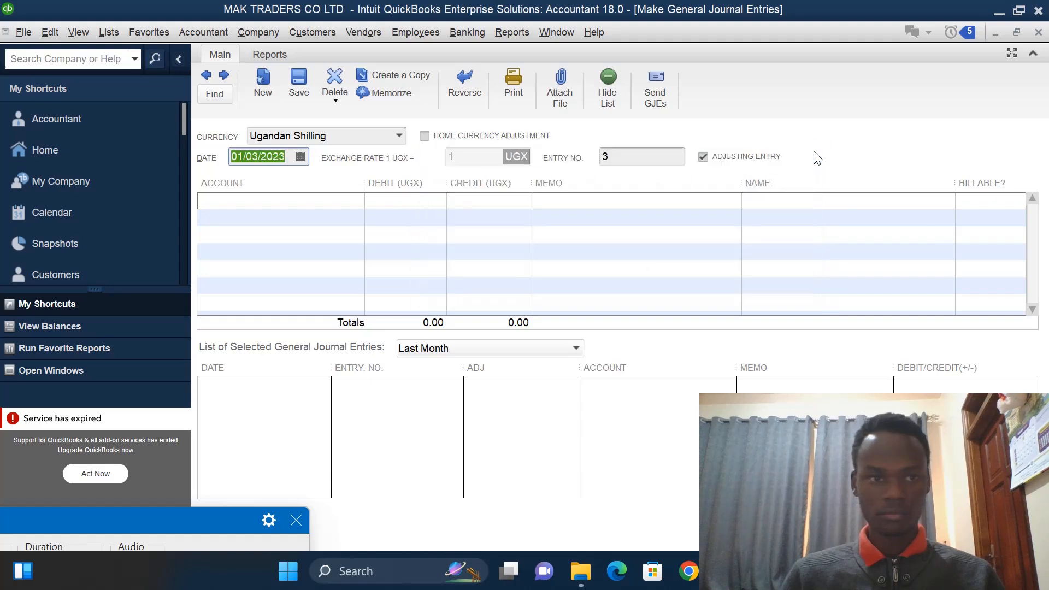
click(271, 153)
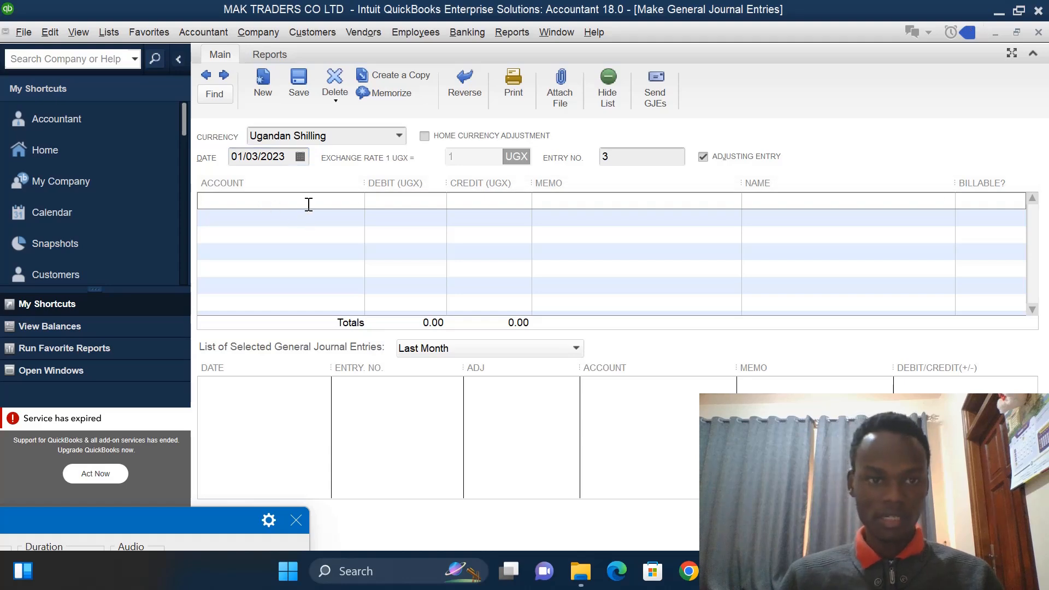
- Debit CASH ACCT with 100000000 on the new journal's first line
click(326, 204)
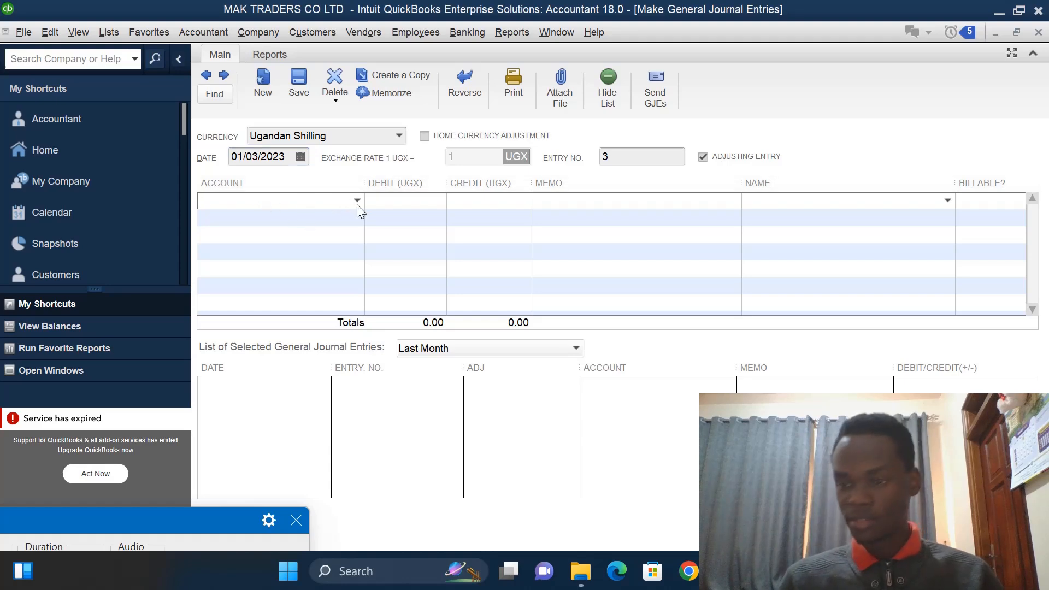
click(357, 201)
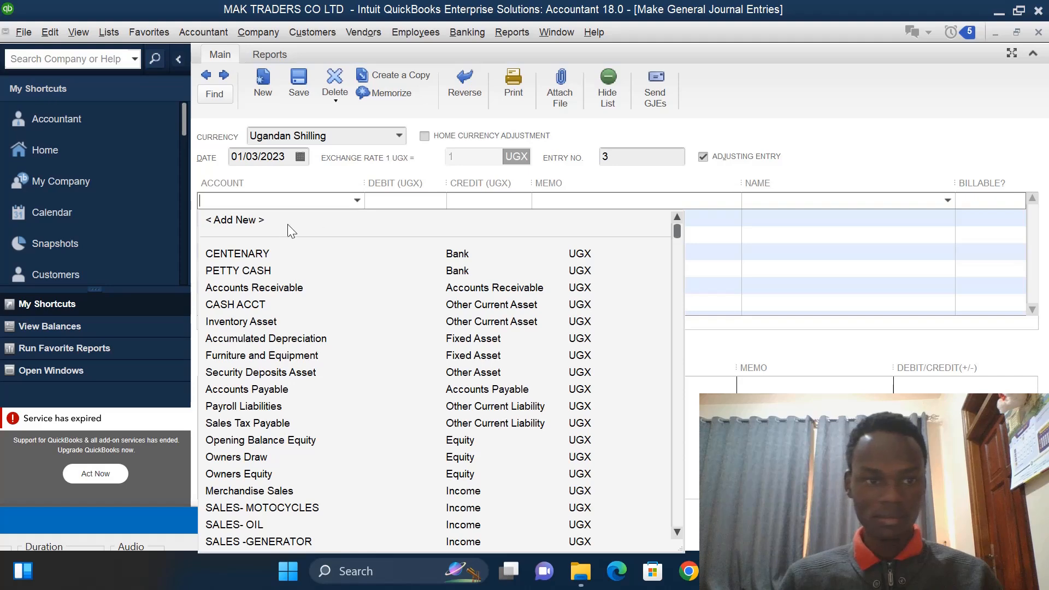
click(241, 305)
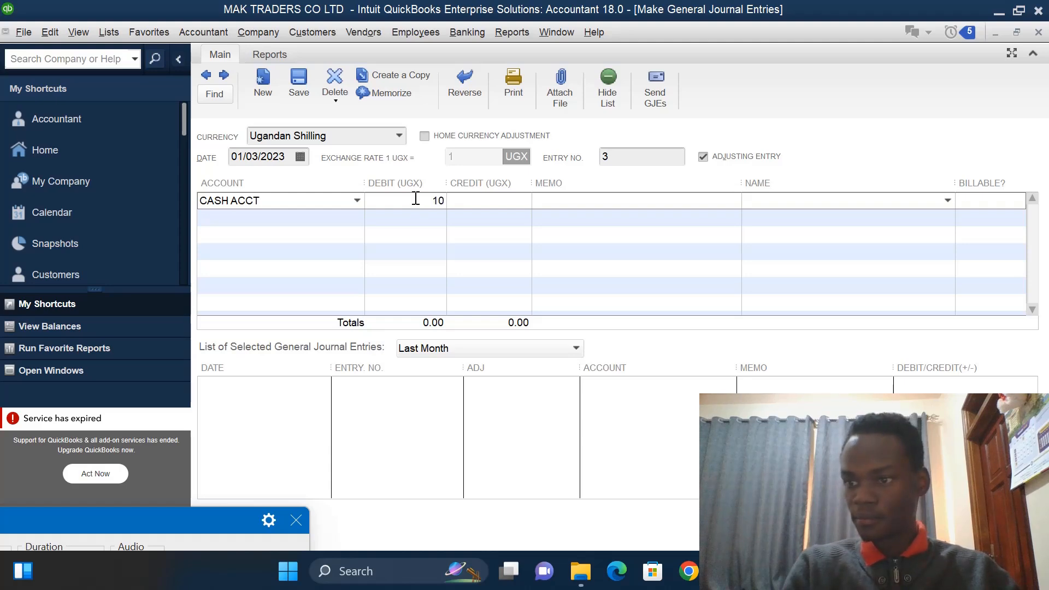
text(100)
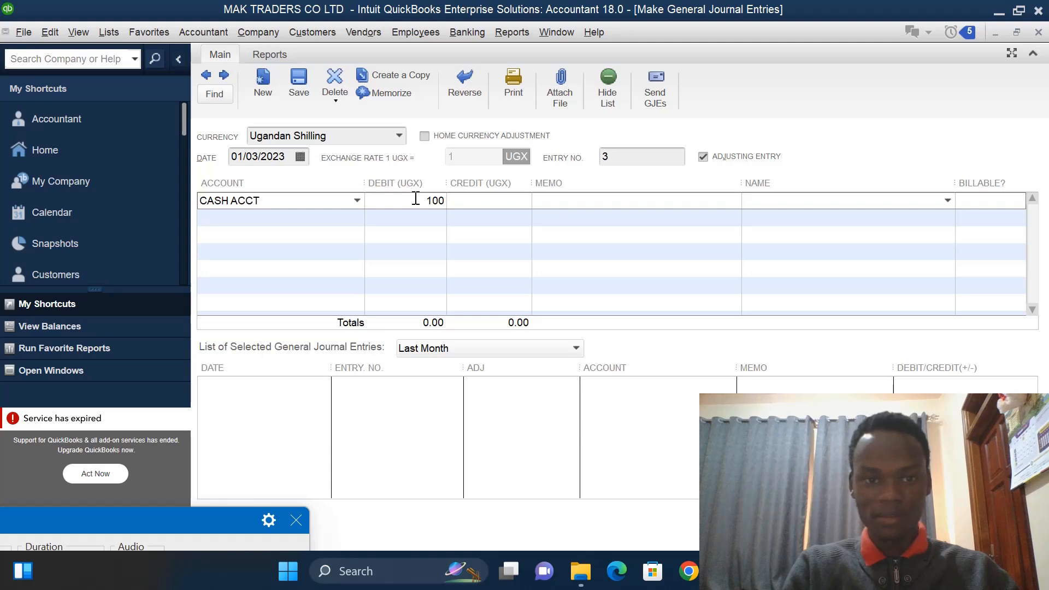
text(0000)
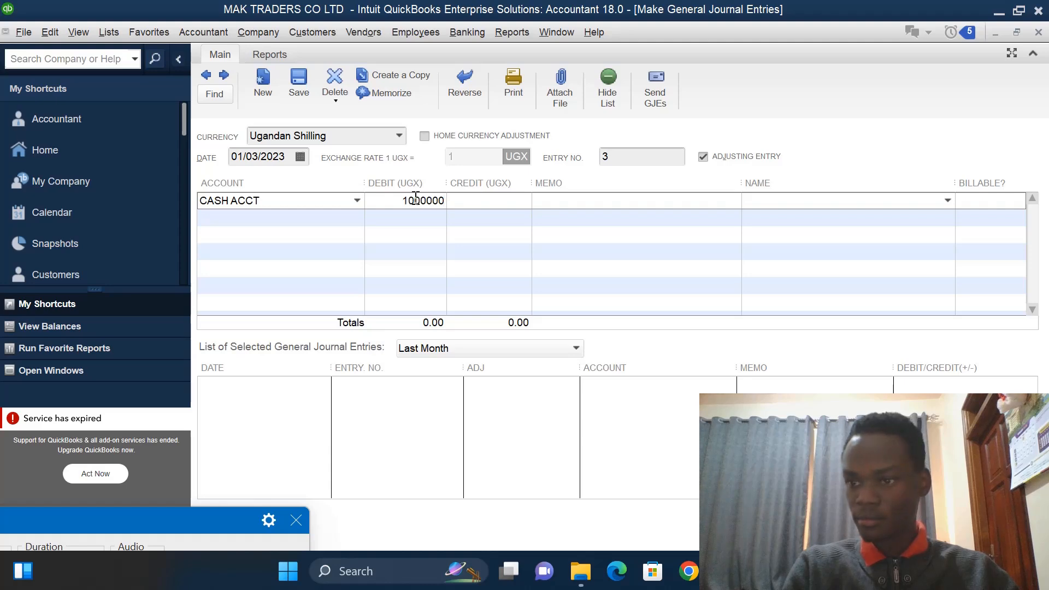
text(00)
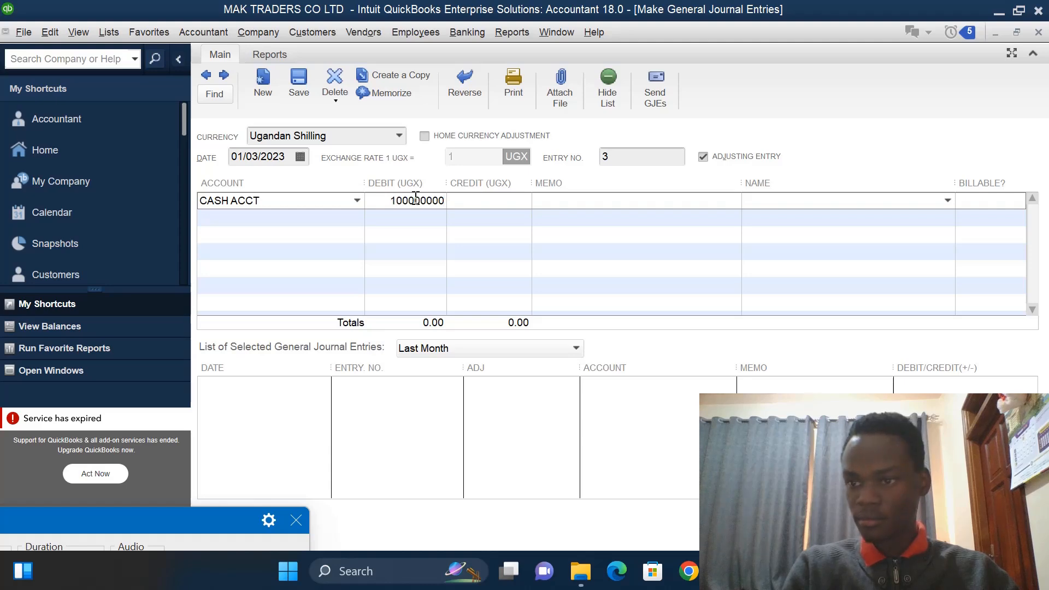
click(490, 217)
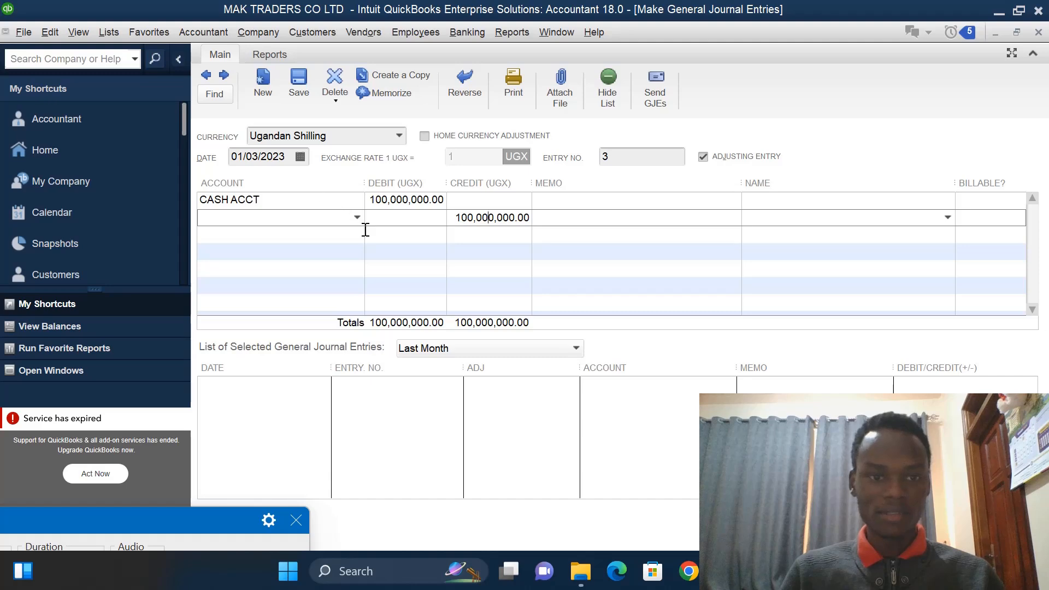
- On the second line, create a new Loan account named LOAN ACCT to take the credit
click(357, 217)
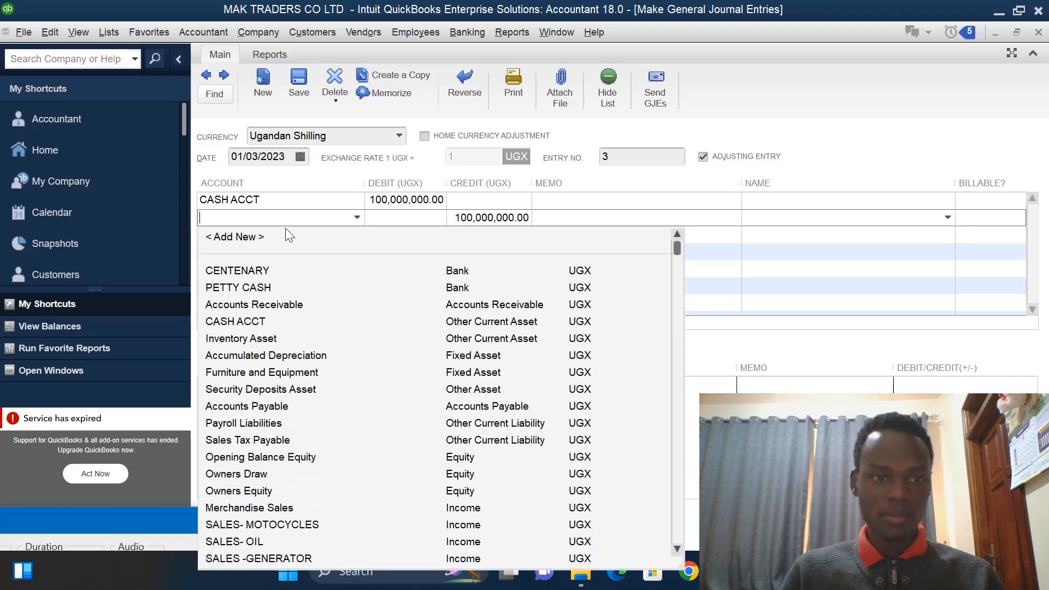
click(249, 237)
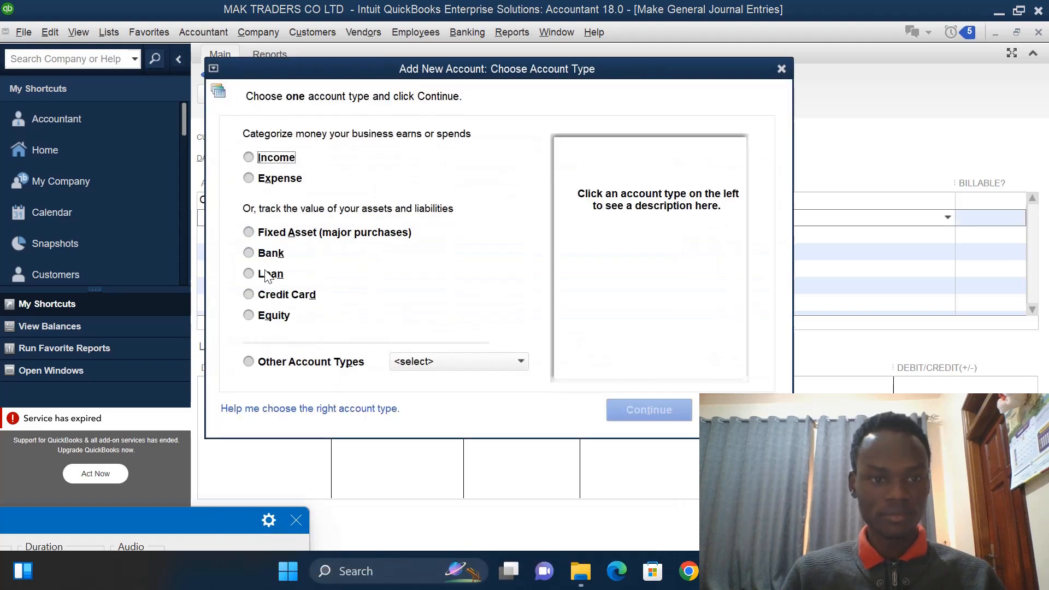
click(249, 273)
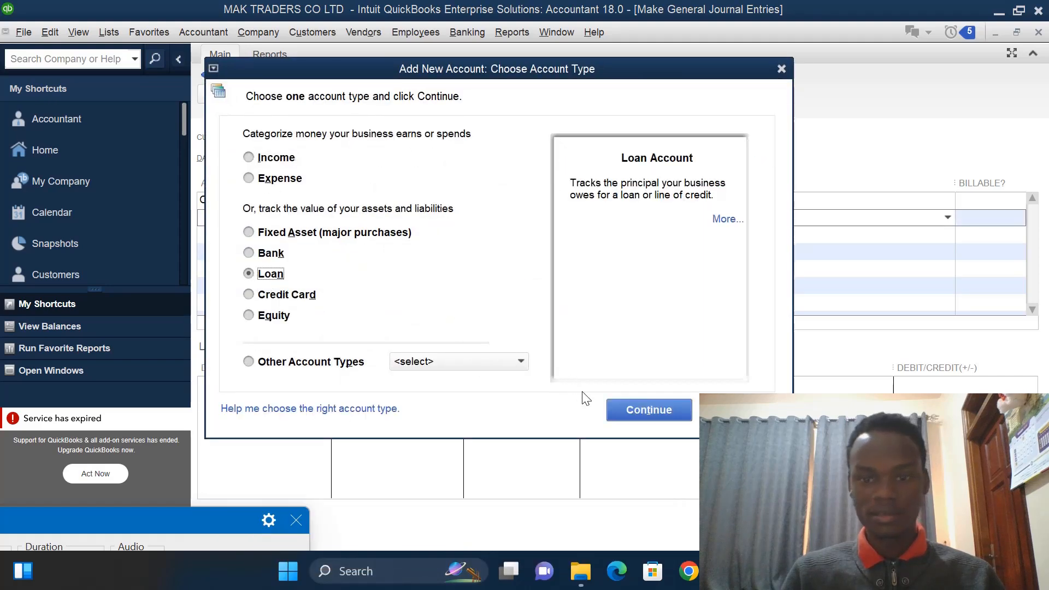
click(631, 410)
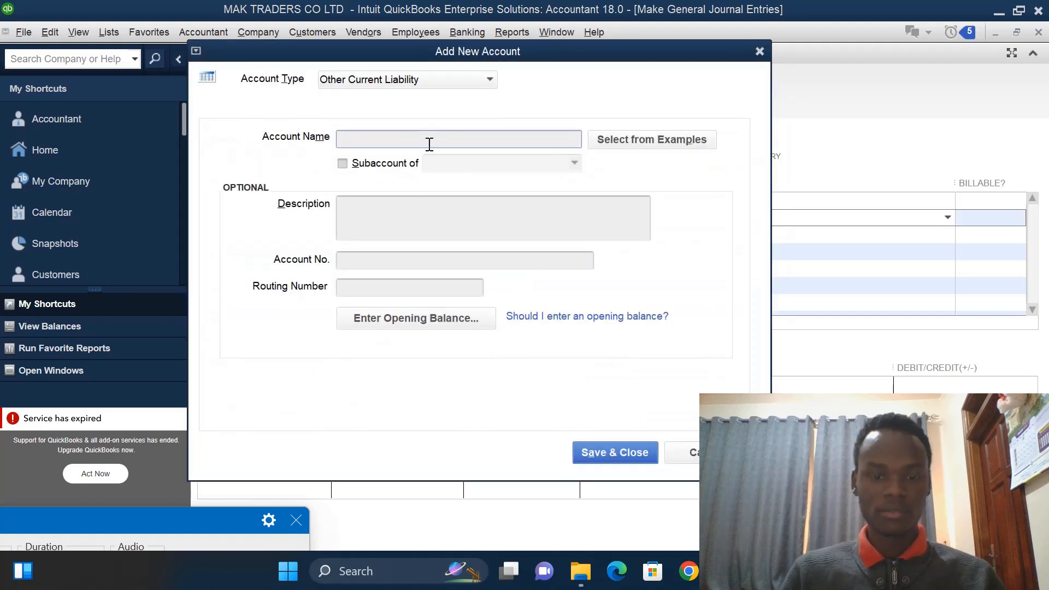
text(LOAN)
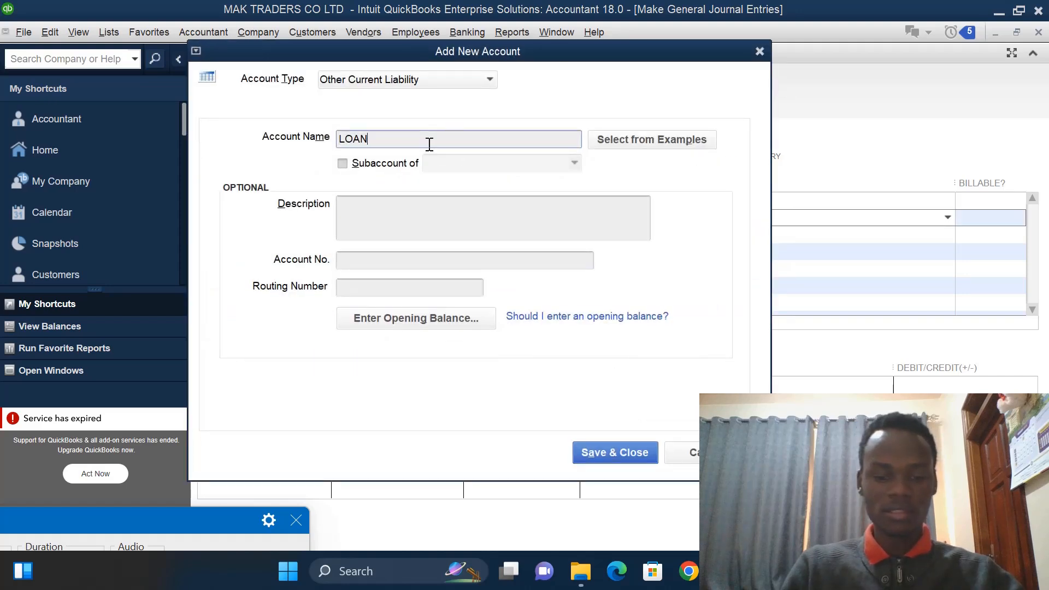
text( ACCT)
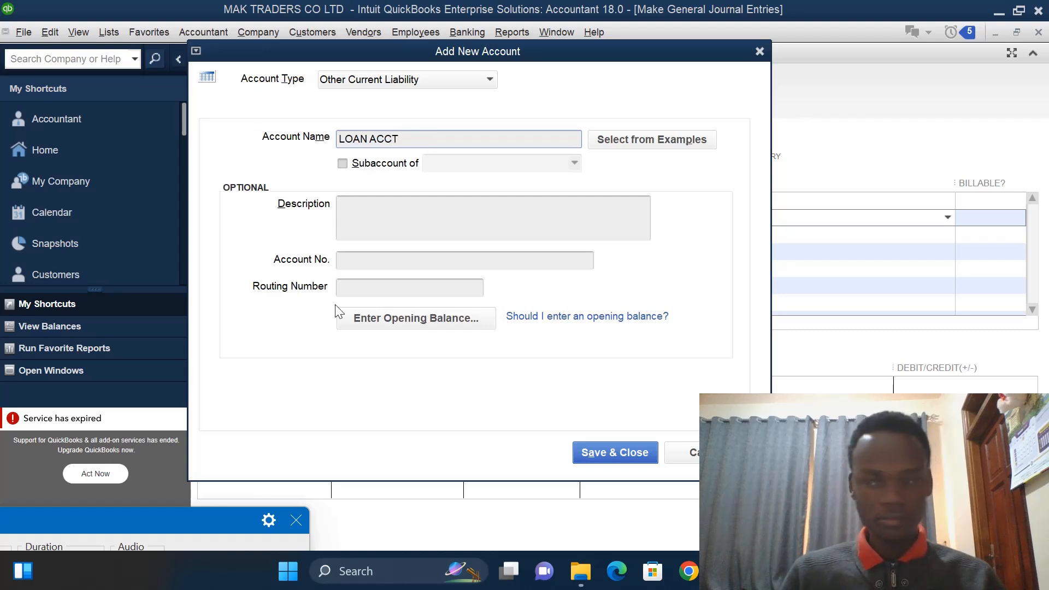
click(606, 457)
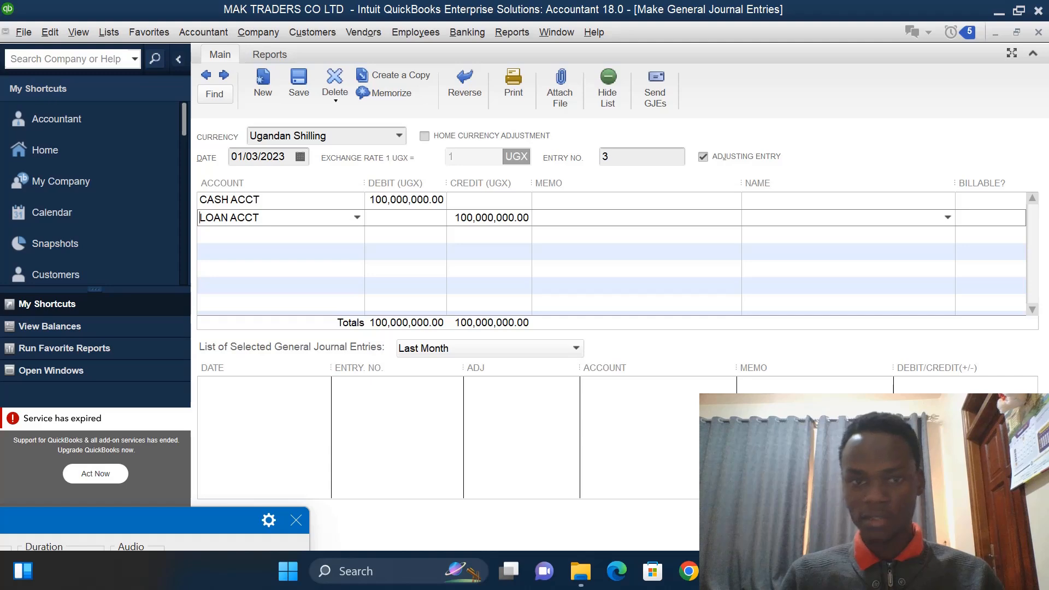
- Save the LOAN ACCT journal entry and return to the home page
click(841, 525)
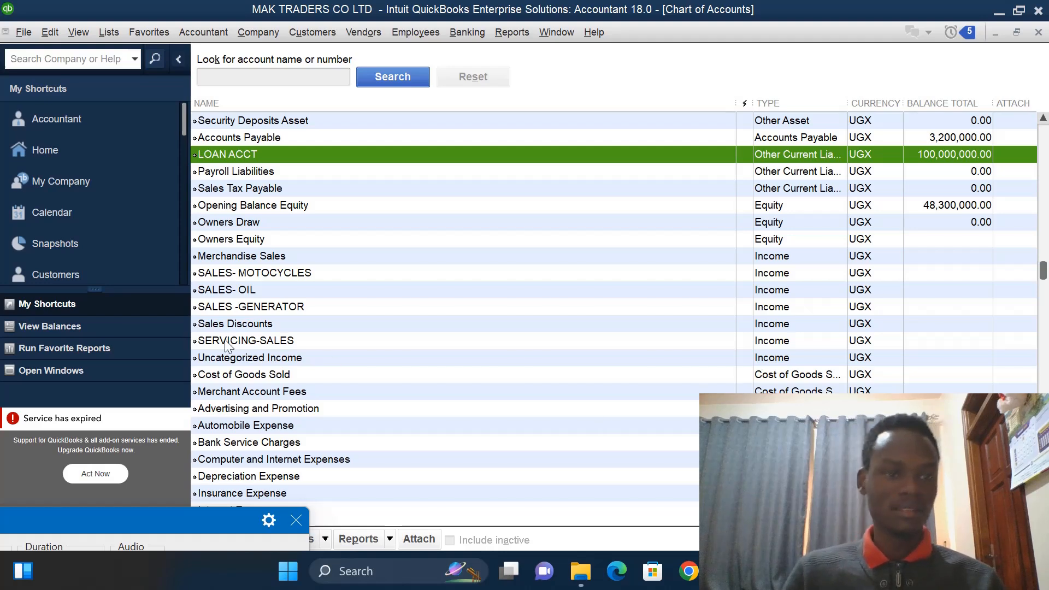
click(89, 150)
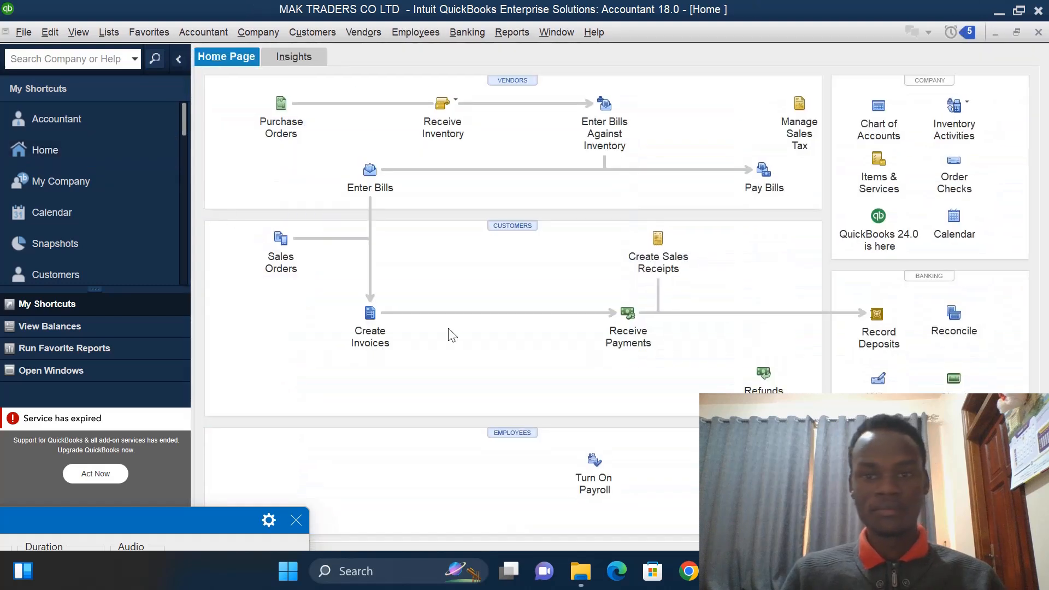
- Start a new sales receipt and add a new customer, entering the customer's name
click(663, 247)
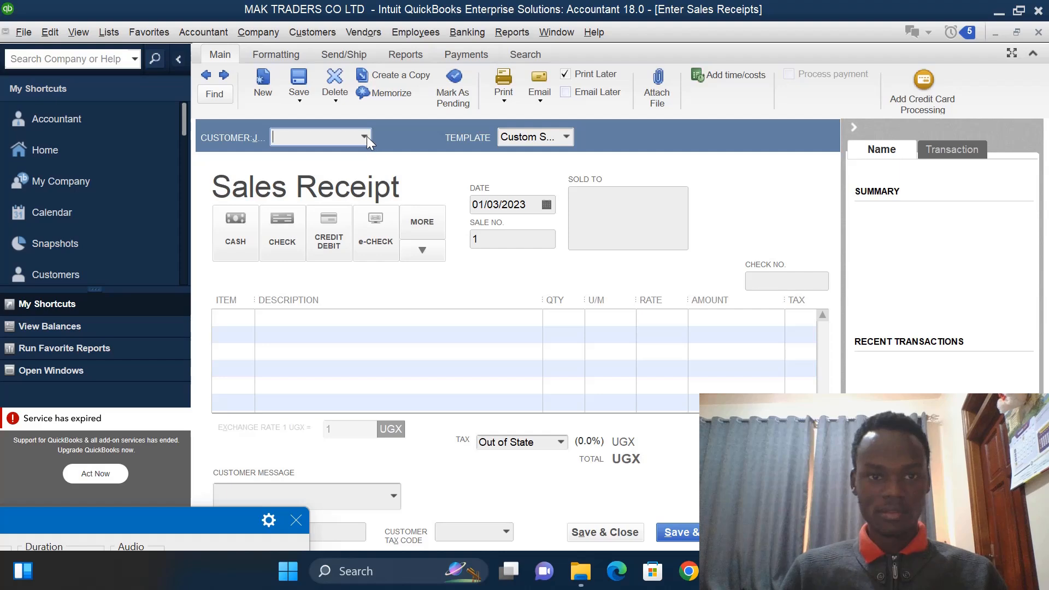
click(365, 138)
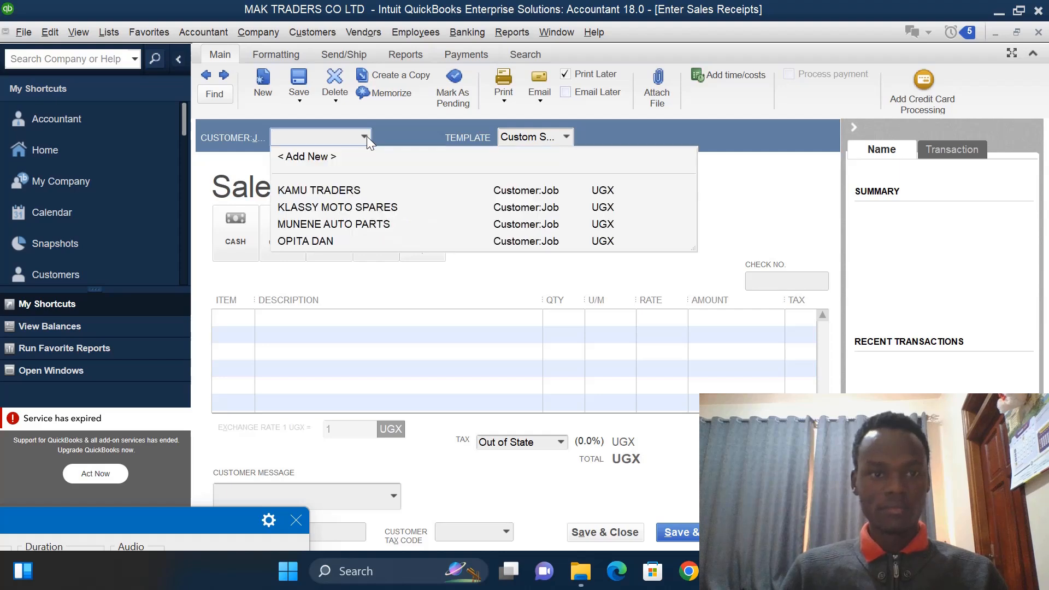
click(326, 159)
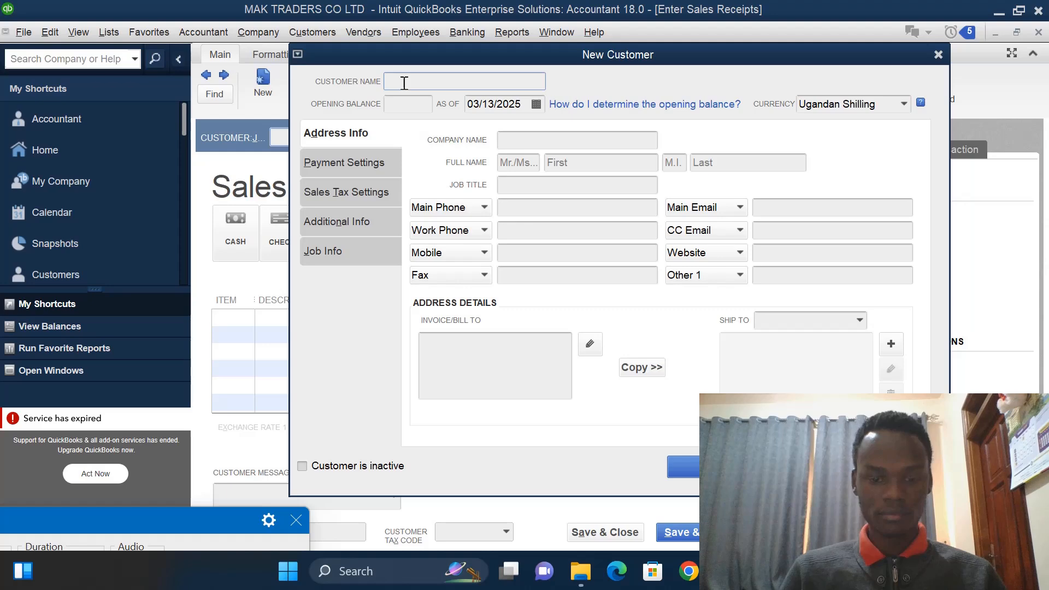
text(JUD)
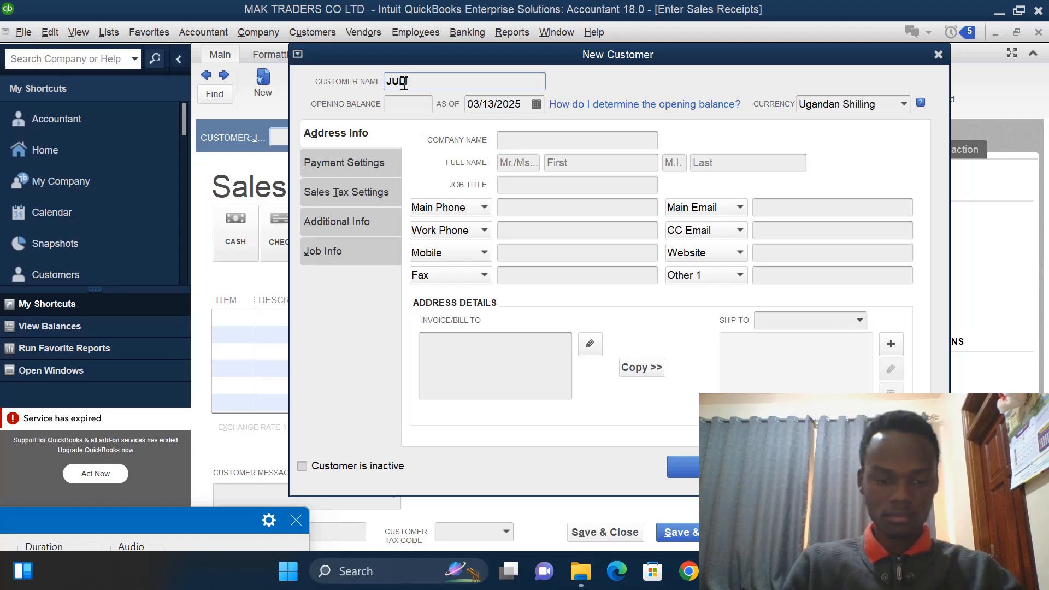
text(IAN)
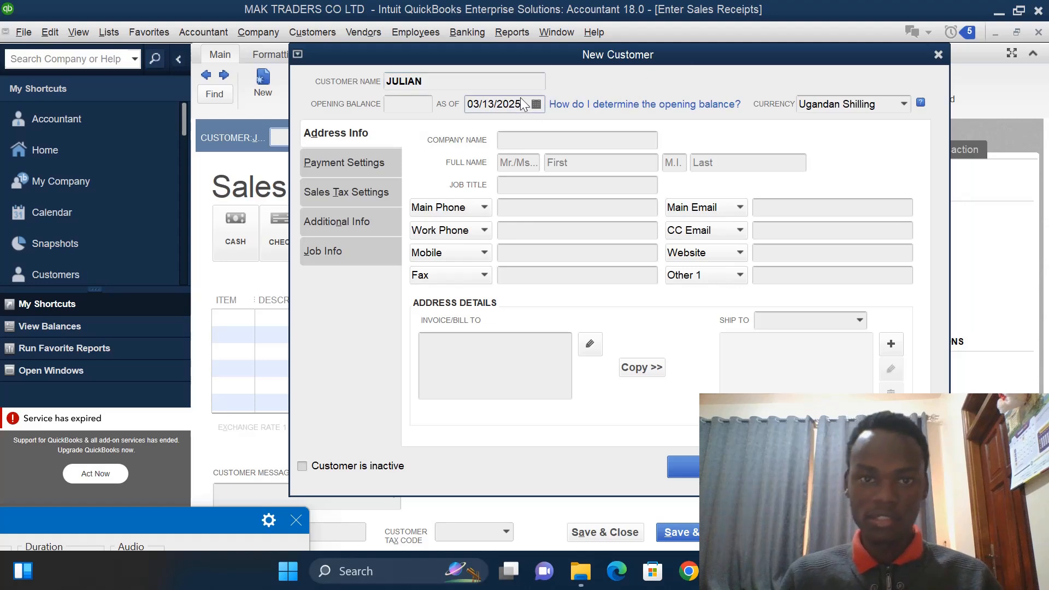
- Set the new customer's opening balance date to 01/04/2023 and save the customer
click(521, 103)
key(BackSpace)
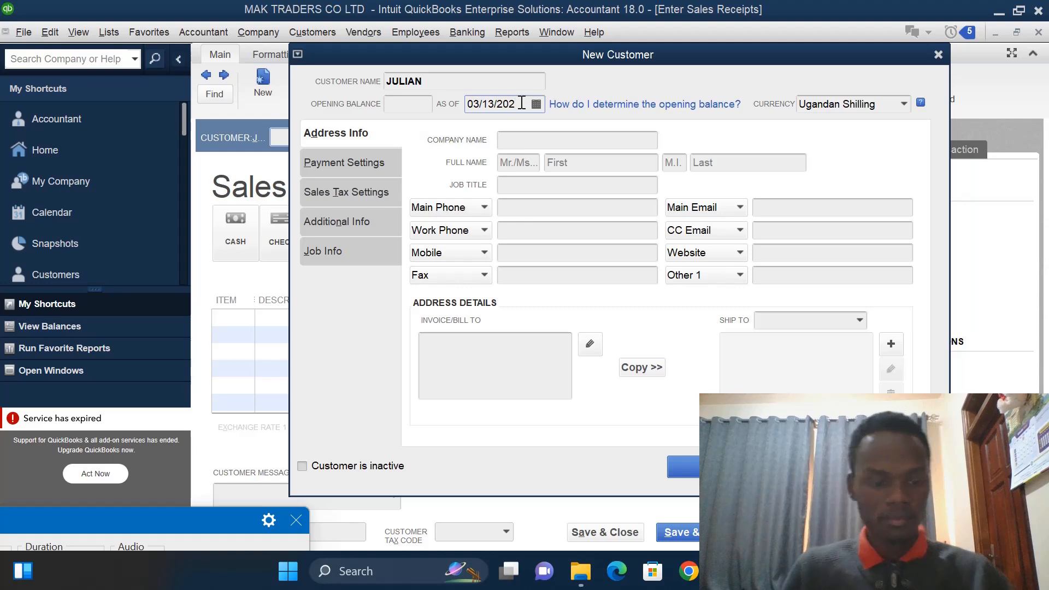
text(3)
click(536, 105)
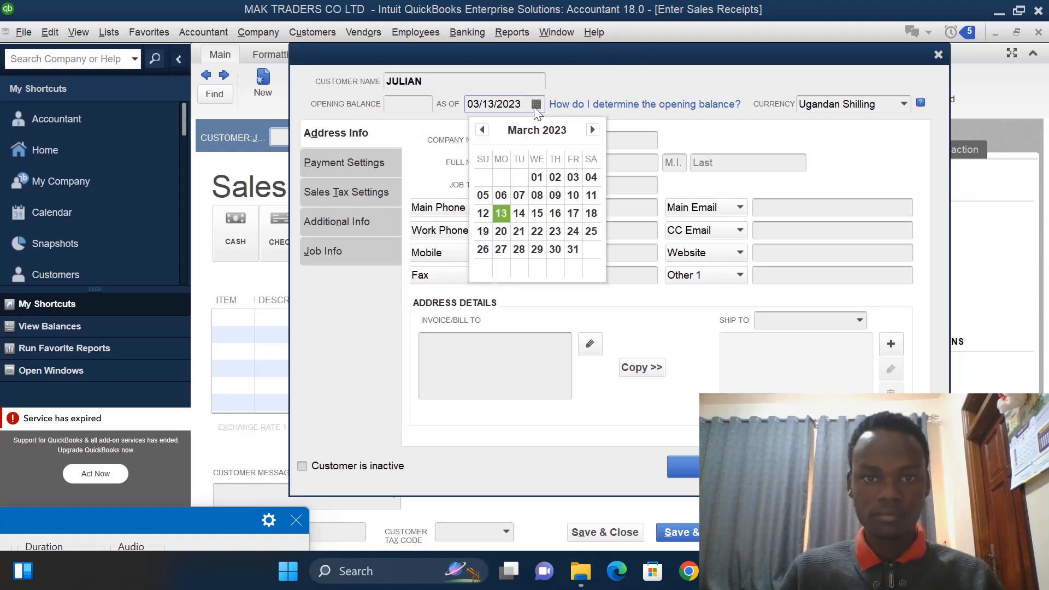
click(481, 130)
click(481, 129)
click(482, 129)
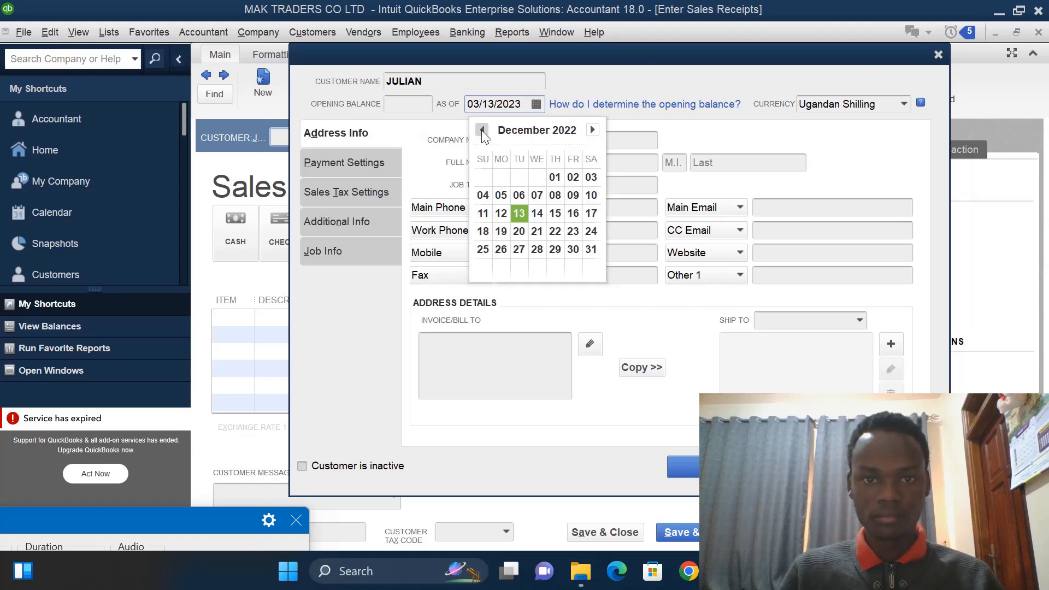
click(481, 129)
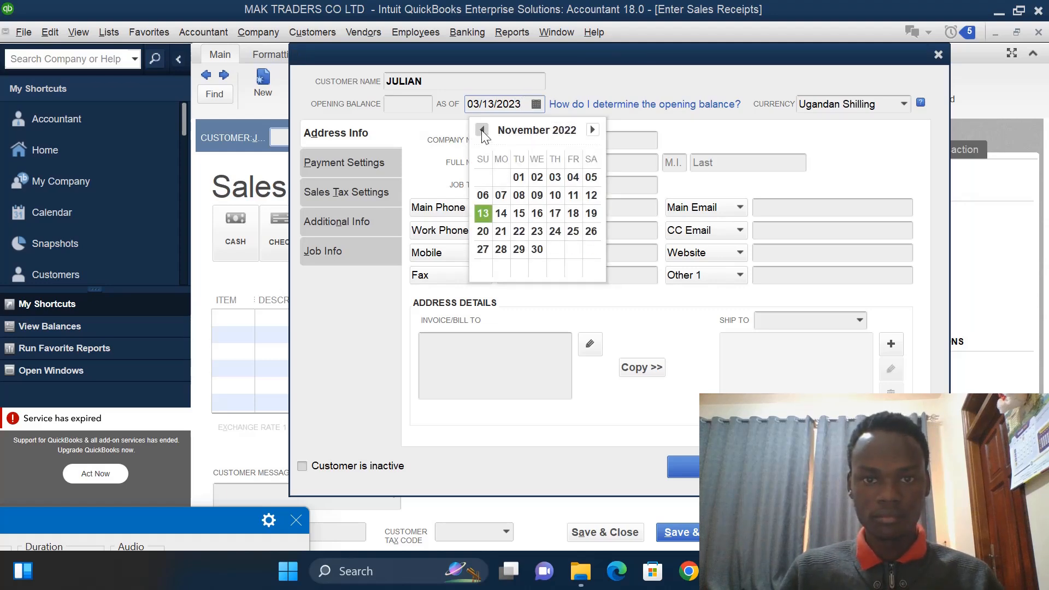
click(592, 130)
click(592, 130)
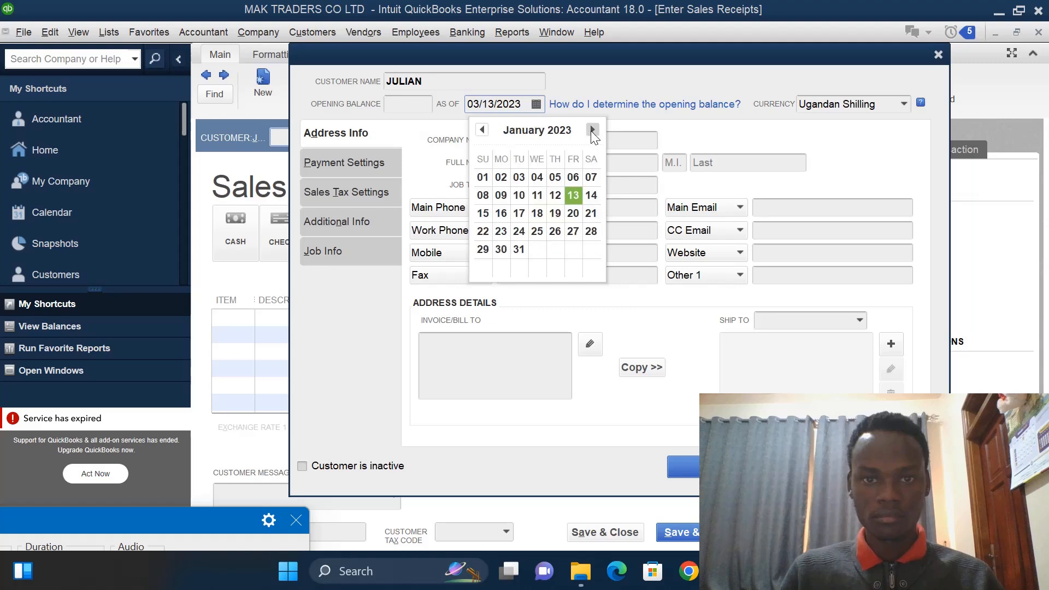
click(537, 177)
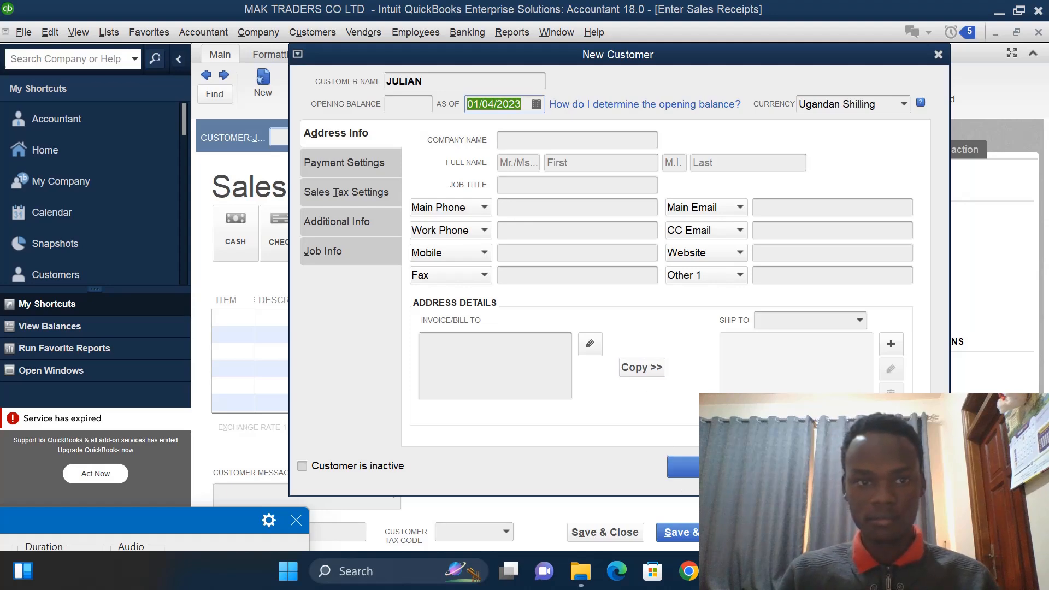
click(682, 466)
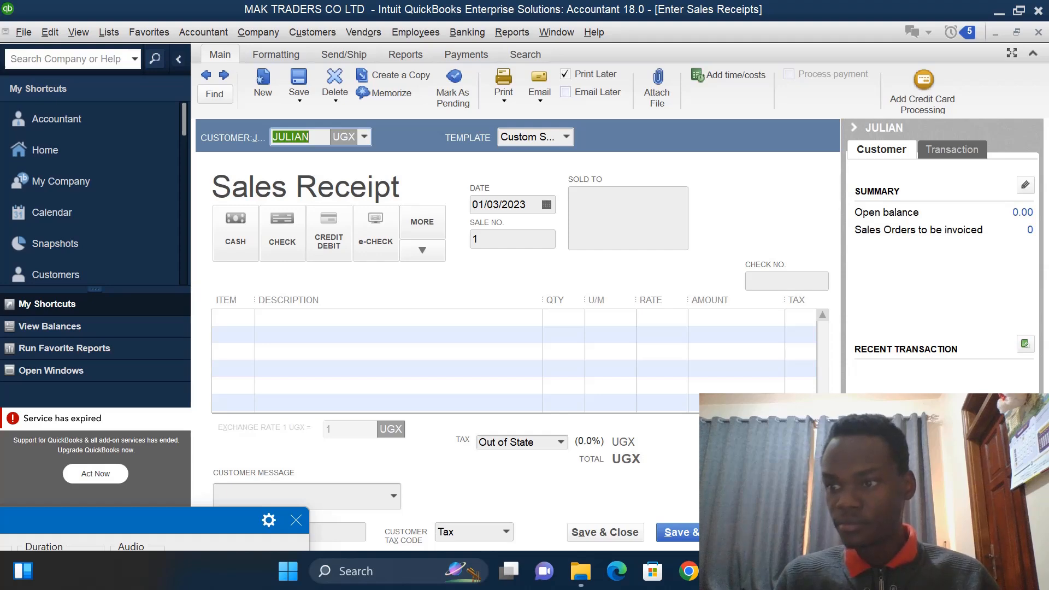
- Choose cash as payment method and add 8 MOTOCYCLES on the receipt's first line
click(243, 235)
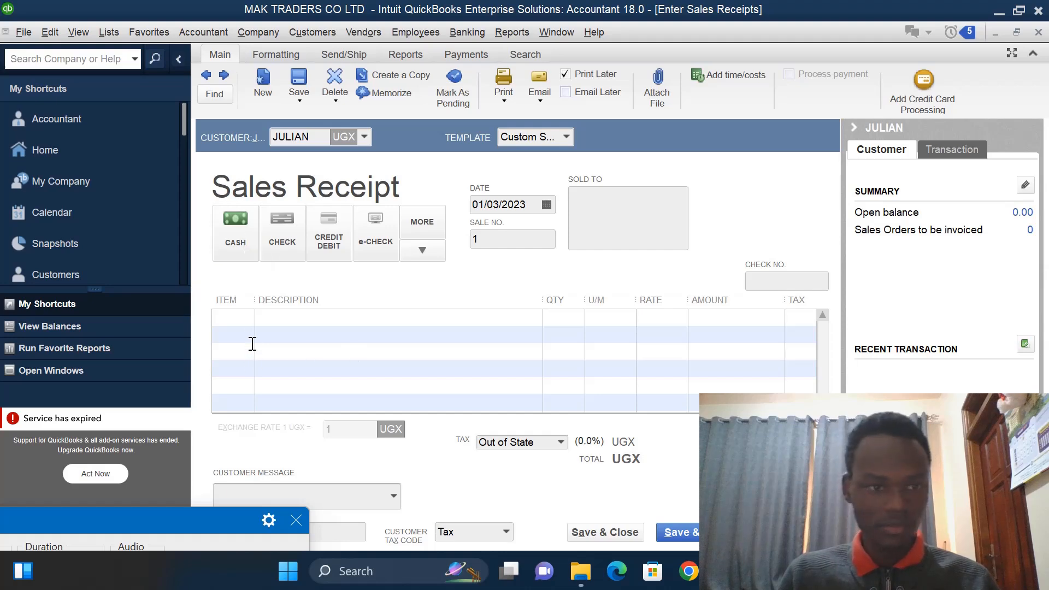
click(245, 321)
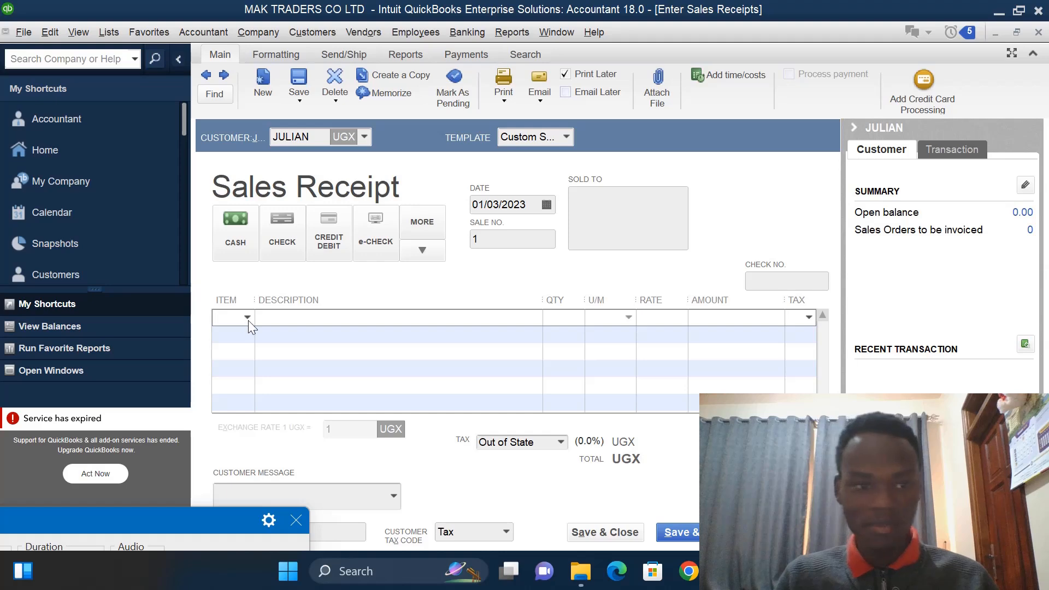
click(248, 317)
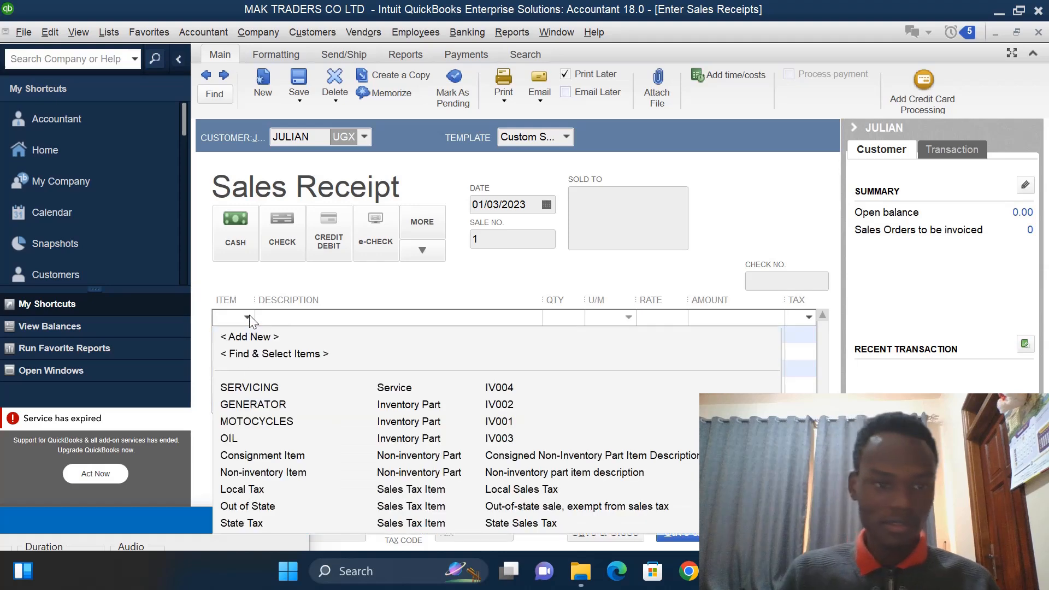
click(257, 421)
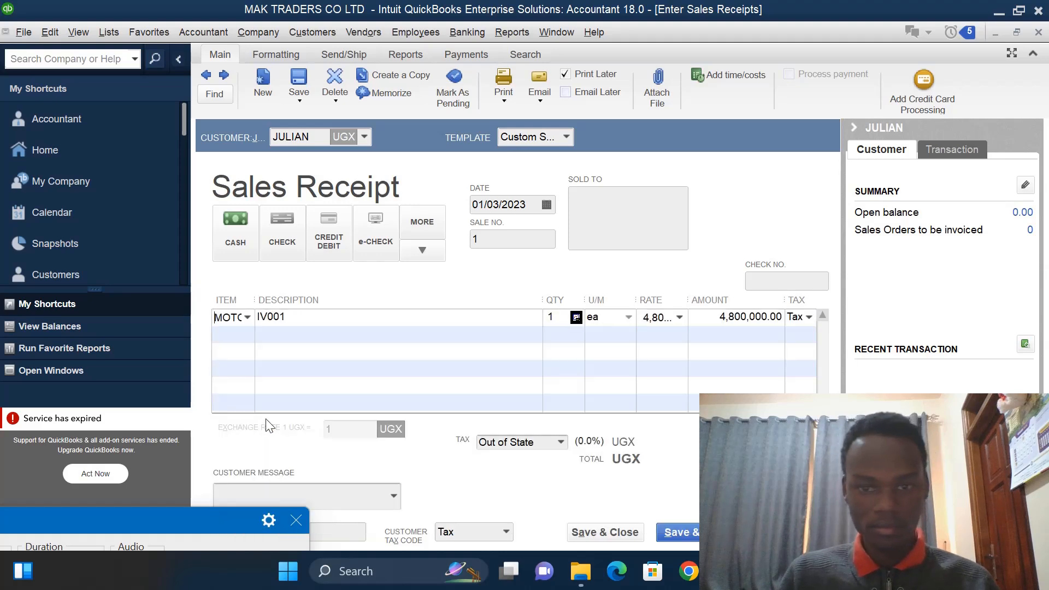
click(555, 319)
key(BackSpace)
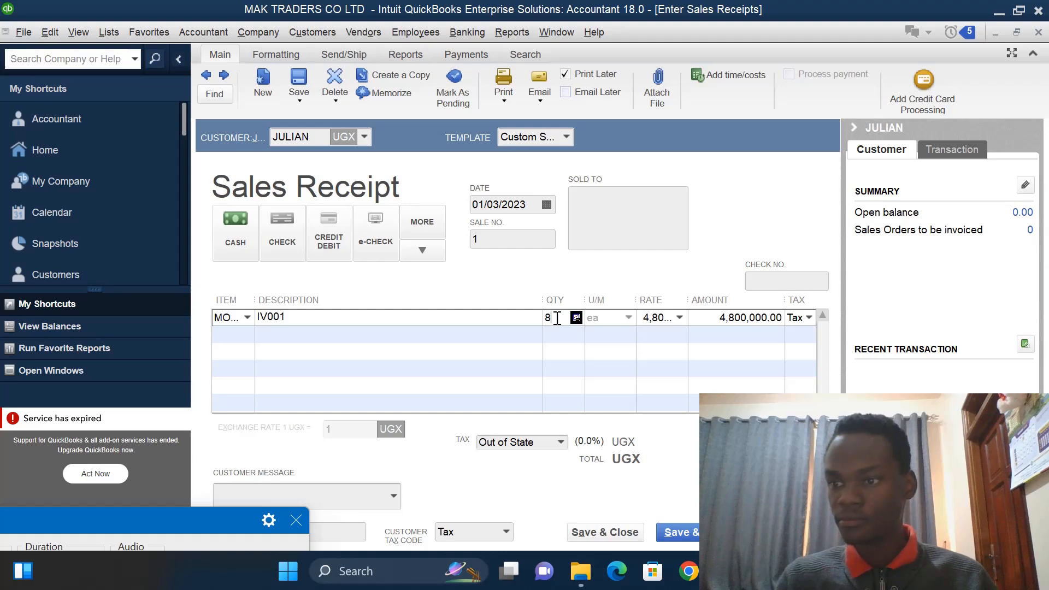
- Add 3 GENERATOR on the second line and save the sales receipt
click(235, 335)
click(248, 333)
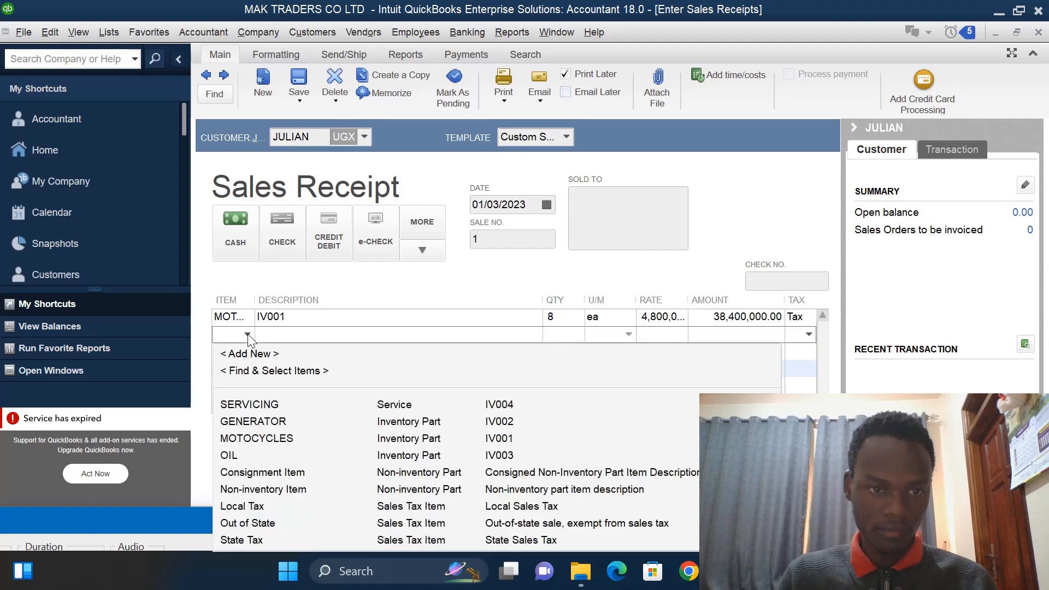
click(250, 424)
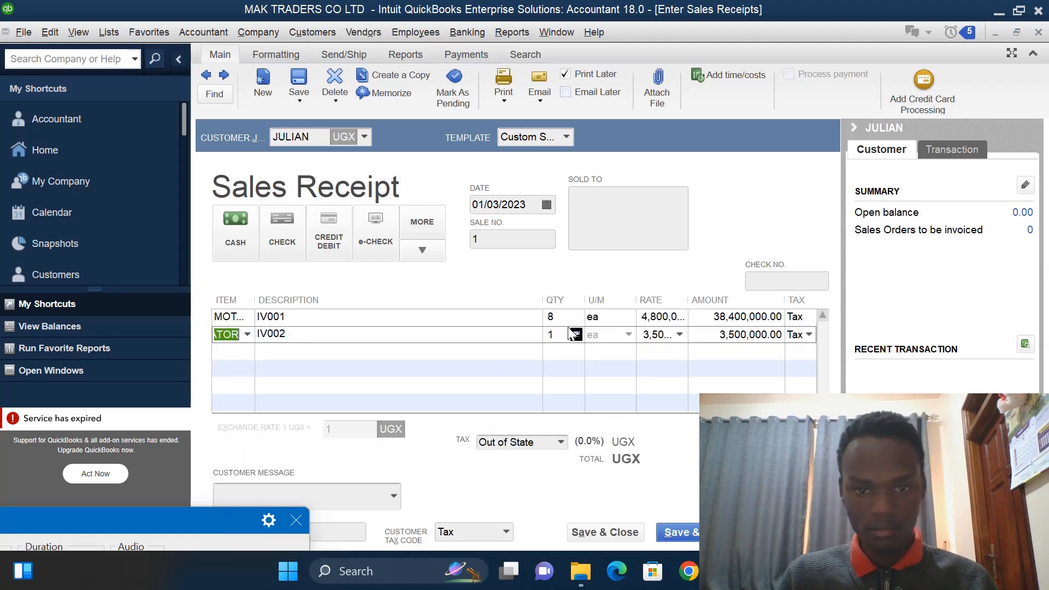
click(561, 335)
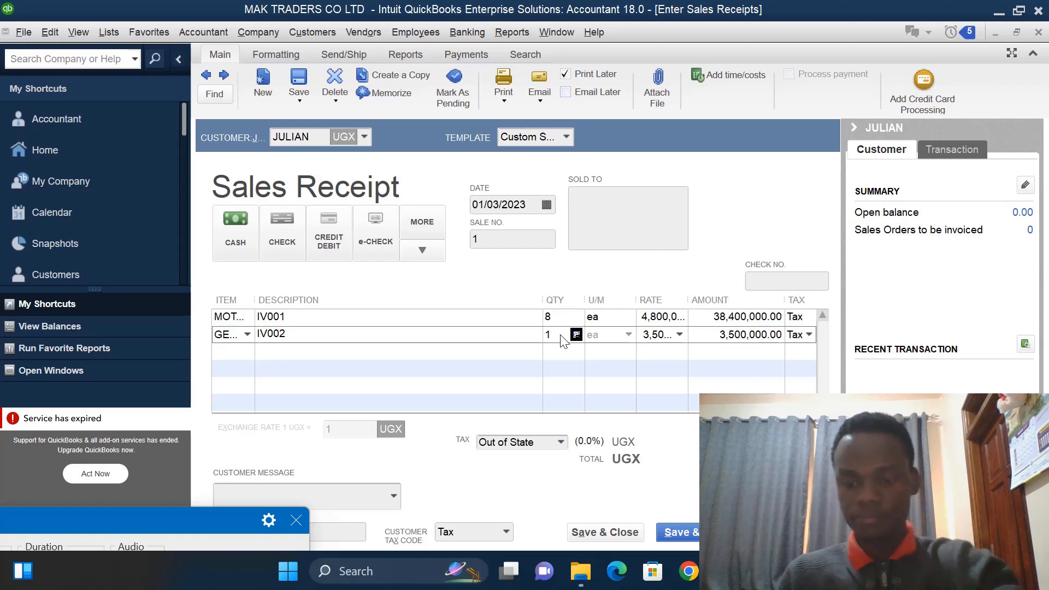
key(BackSpace)
text(3)
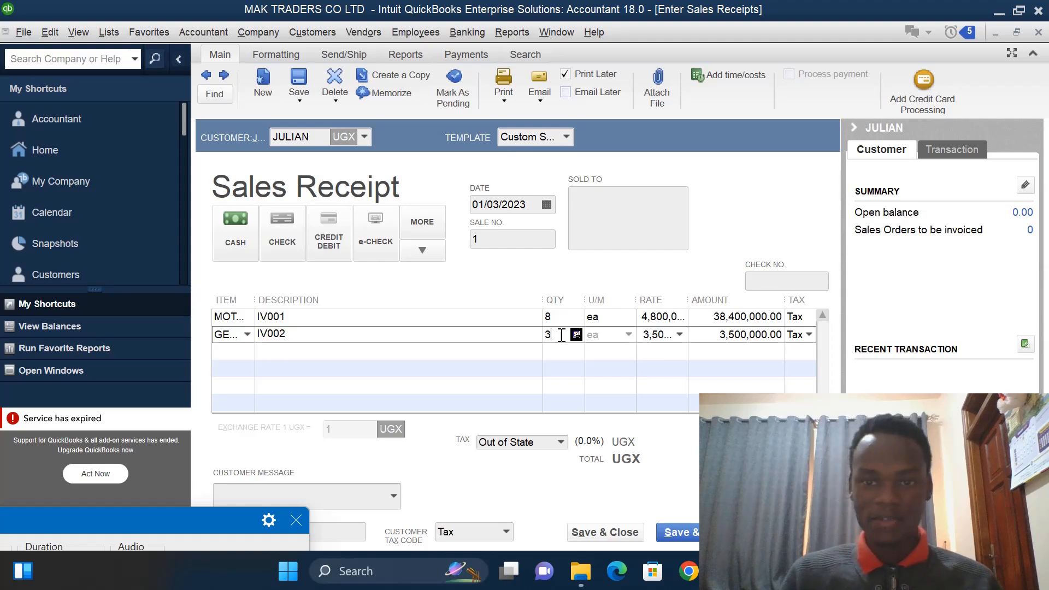
click(612, 532)
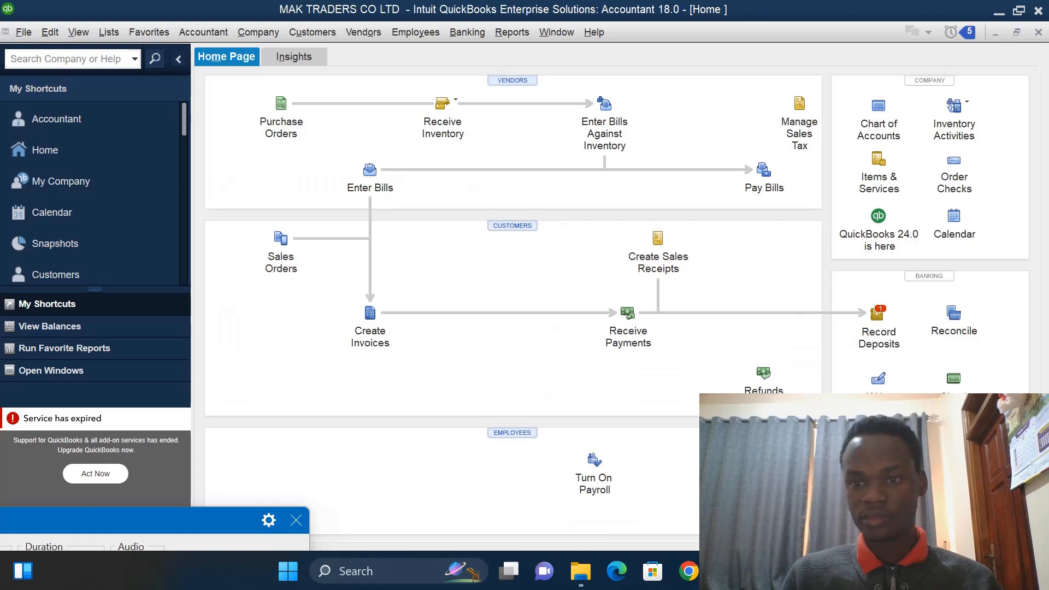
- Deposit the new customer's cash receipt into CENTENARY, dated 01/04/2023, and save the deposit
click(877, 316)
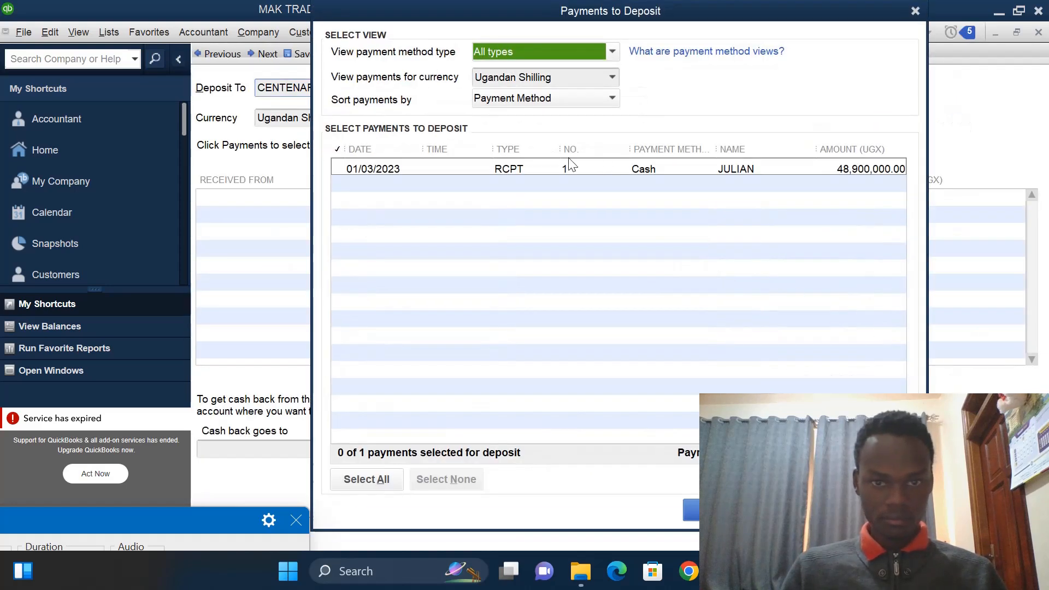
click(341, 169)
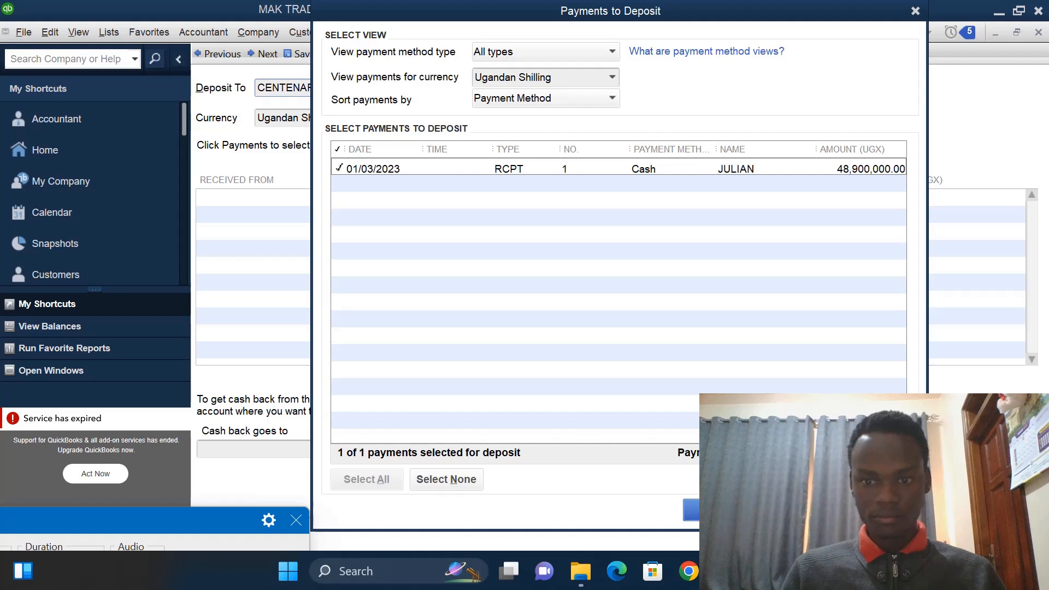
click(719, 510)
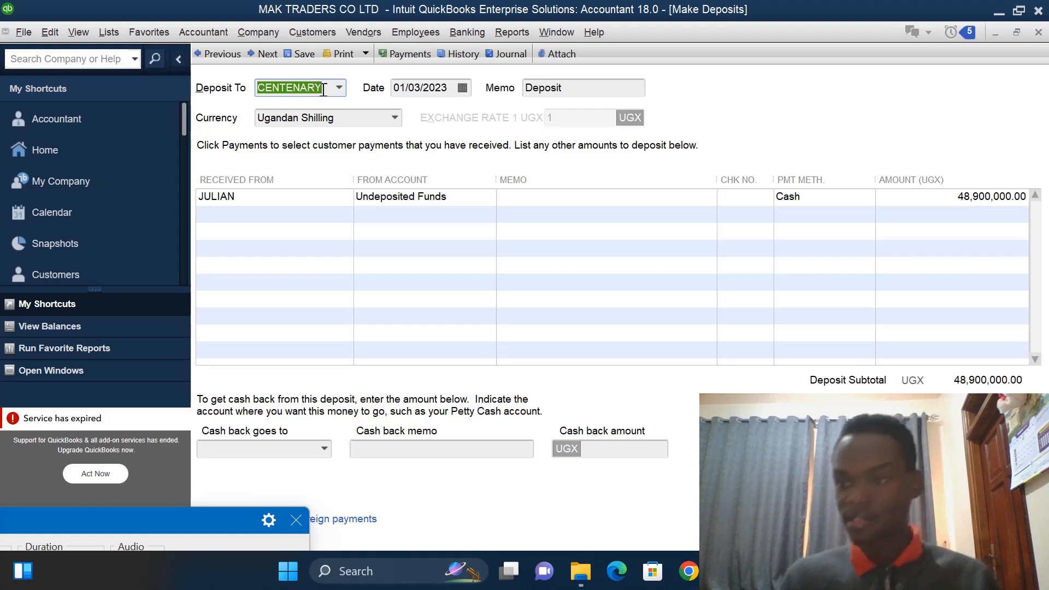
click(420, 88)
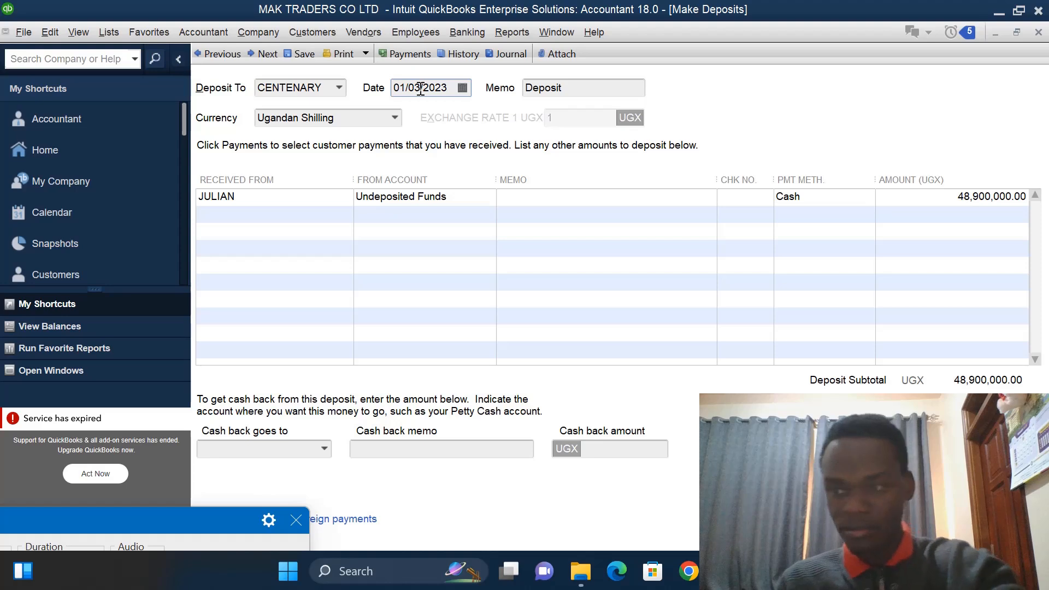
key(BackSpace)
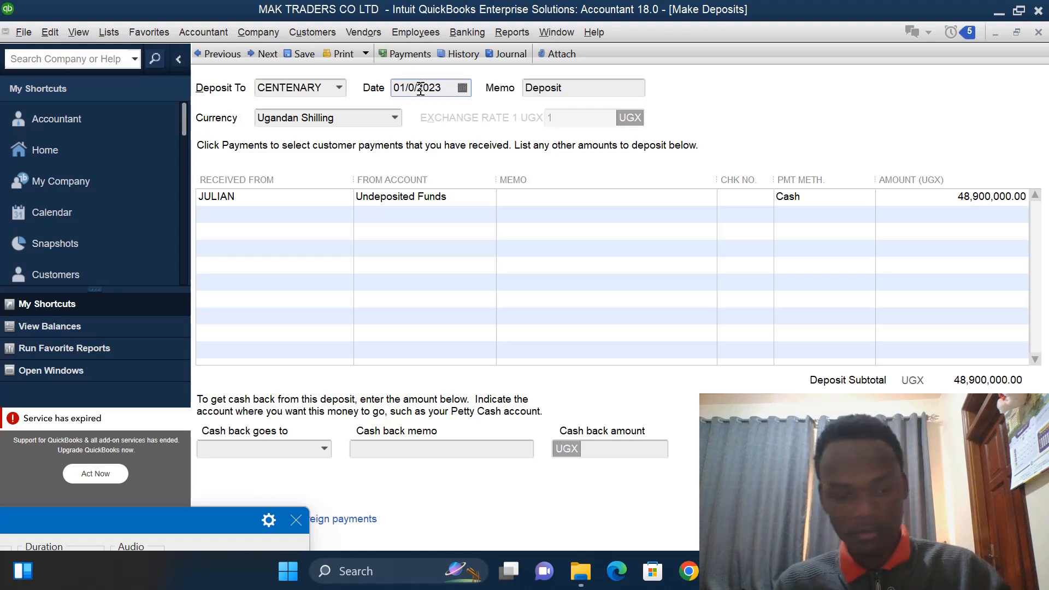
text(4)
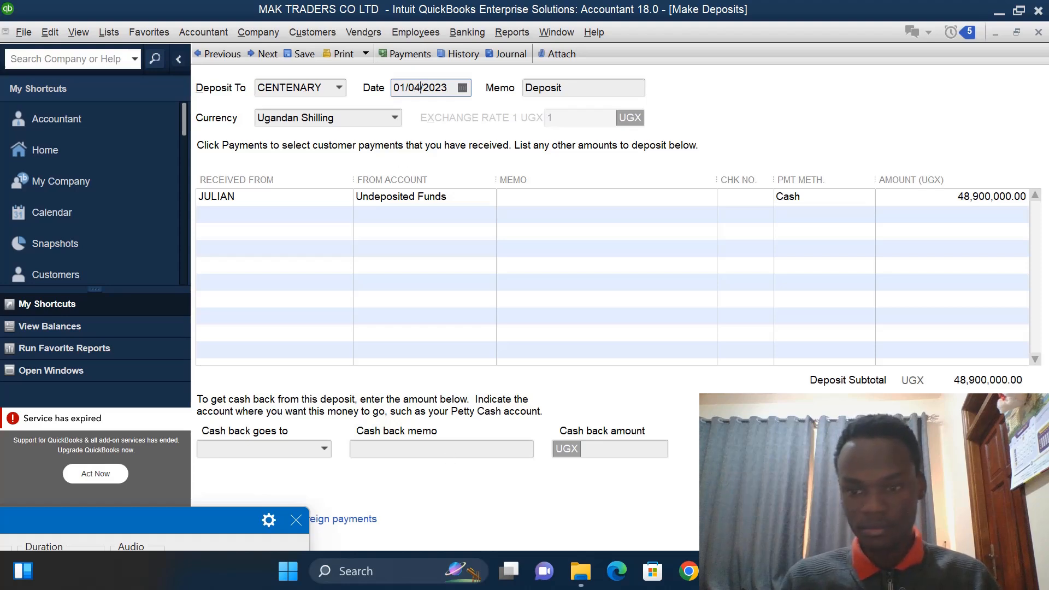
click(852, 521)
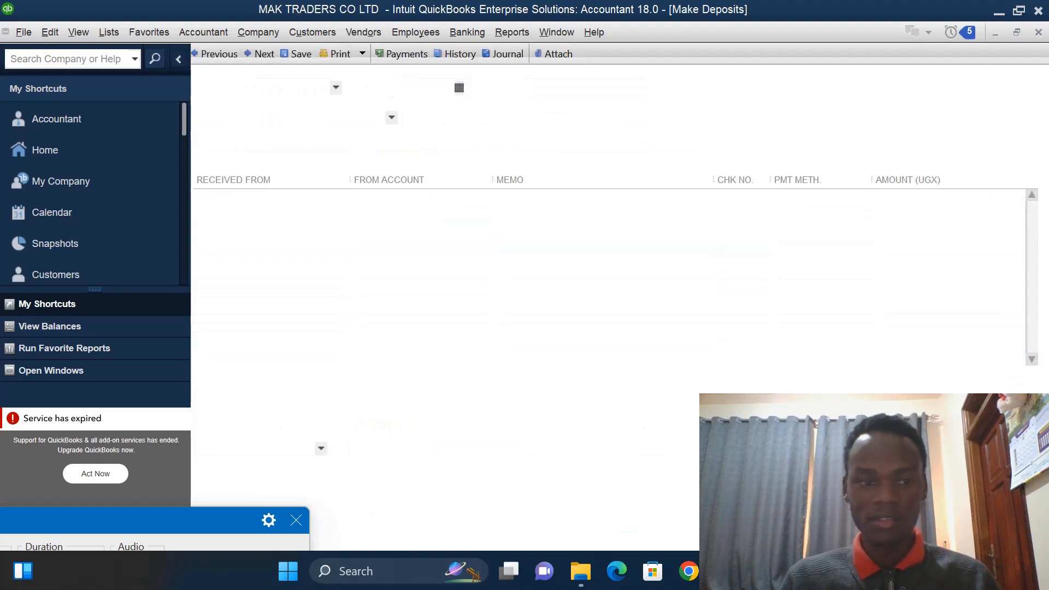
- Open a new bill for receiving inventory with a bill
mouse_move(211, 519)
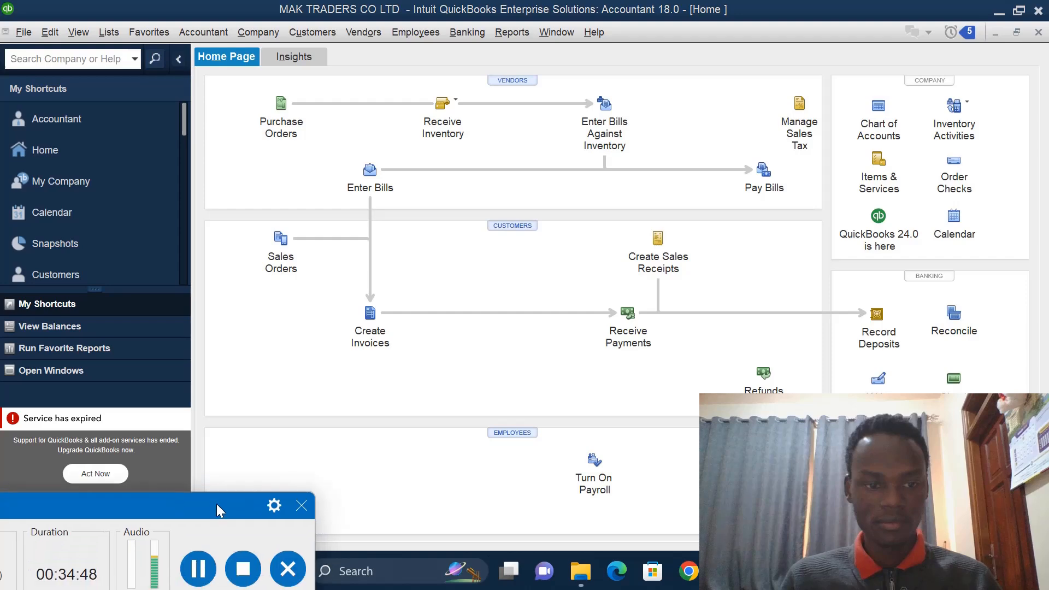
click(202, 570)
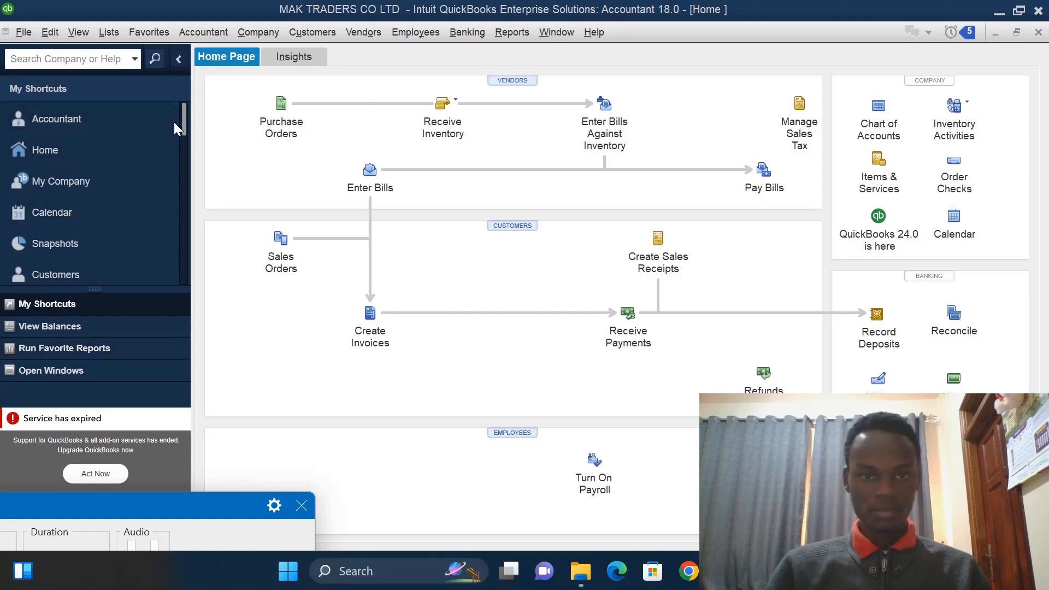
click(456, 108)
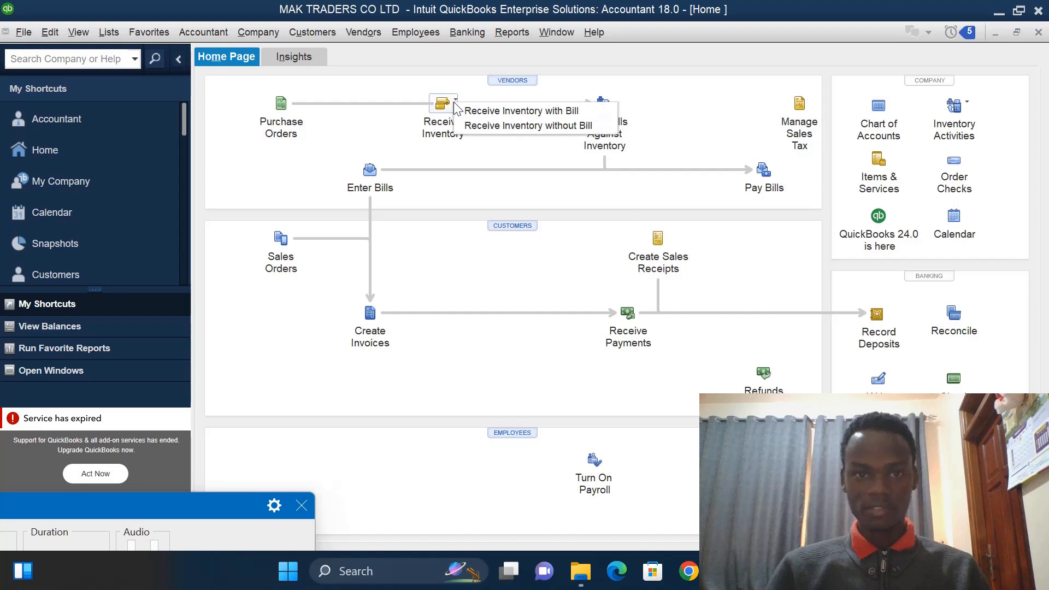
click(494, 111)
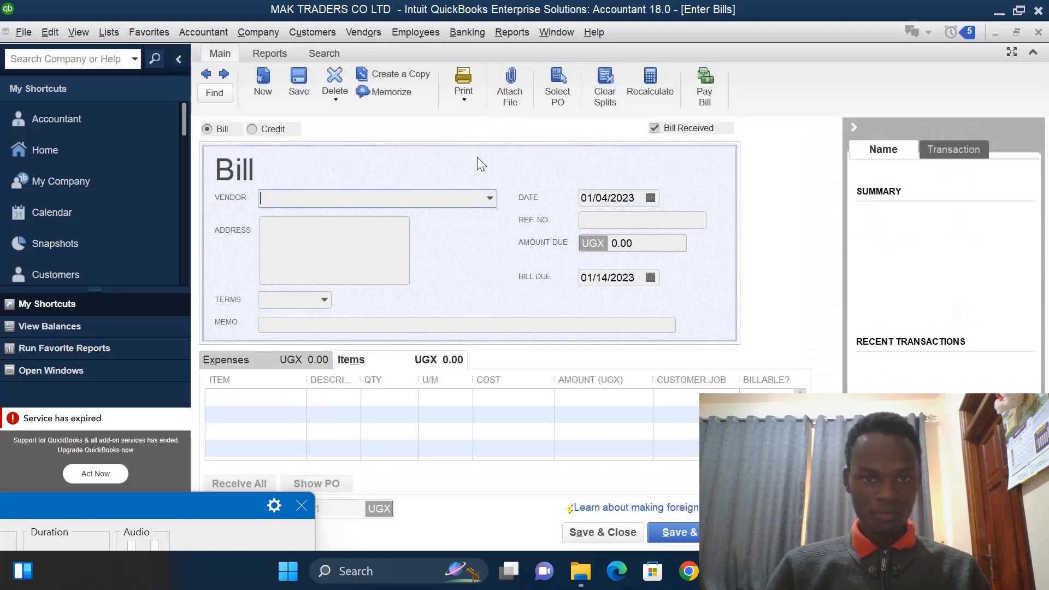
- Add a new vendor named BOB from the bill's vendor field
click(490, 199)
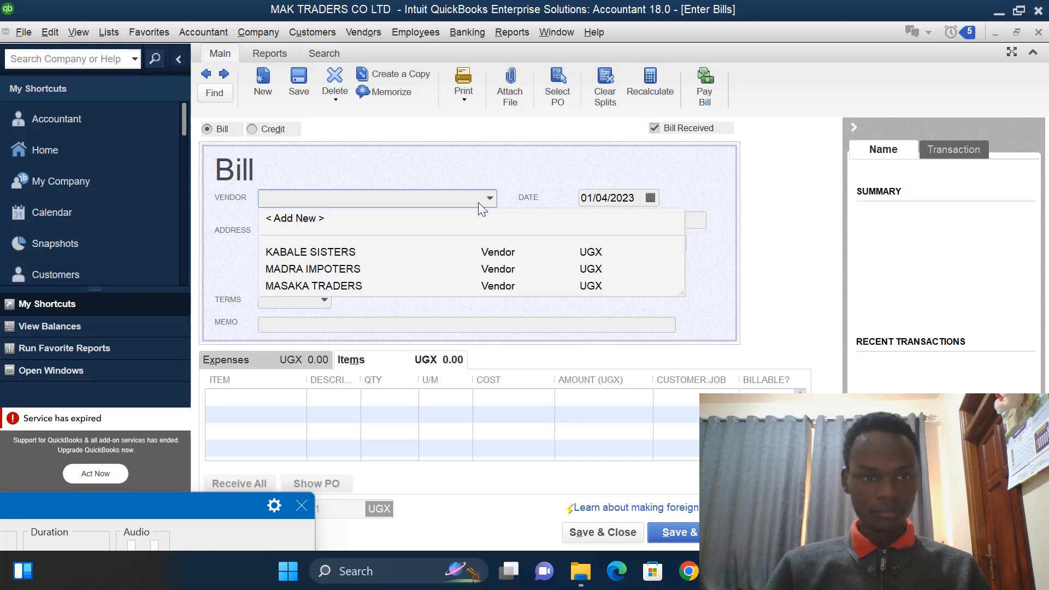
click(310, 219)
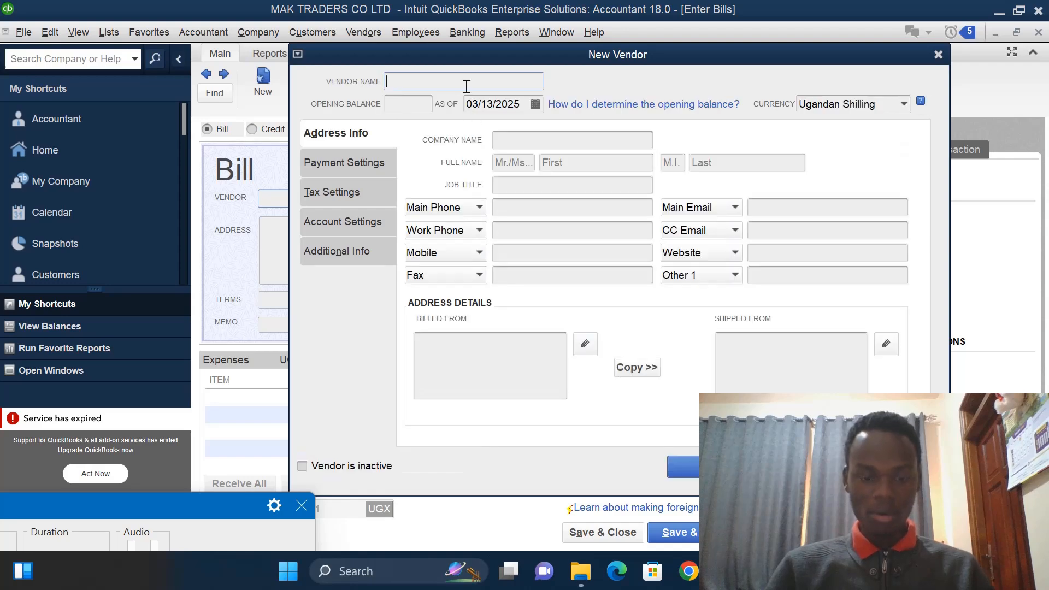
text(BO)
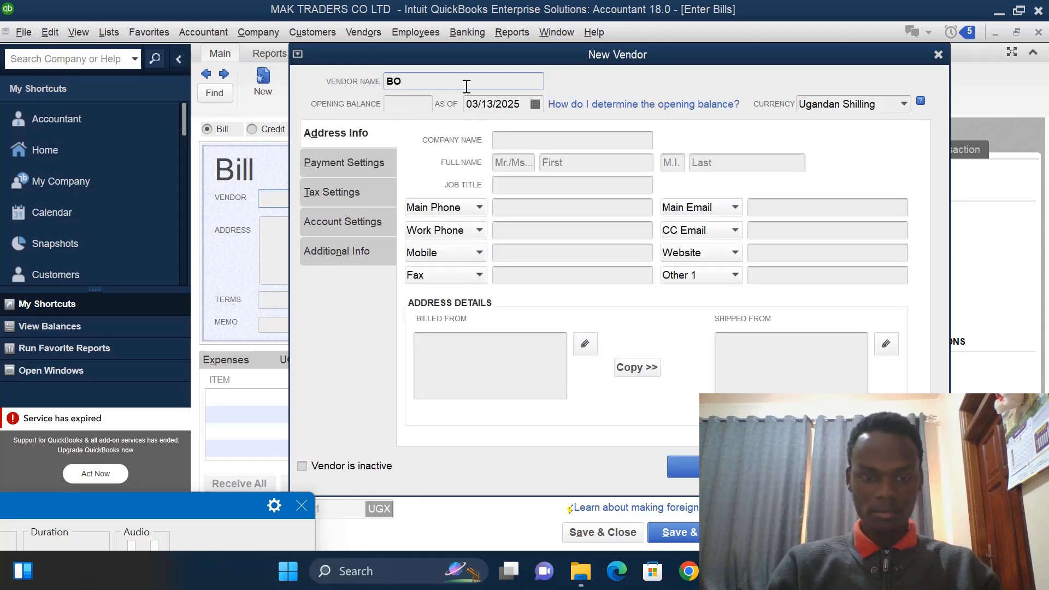
text(B)
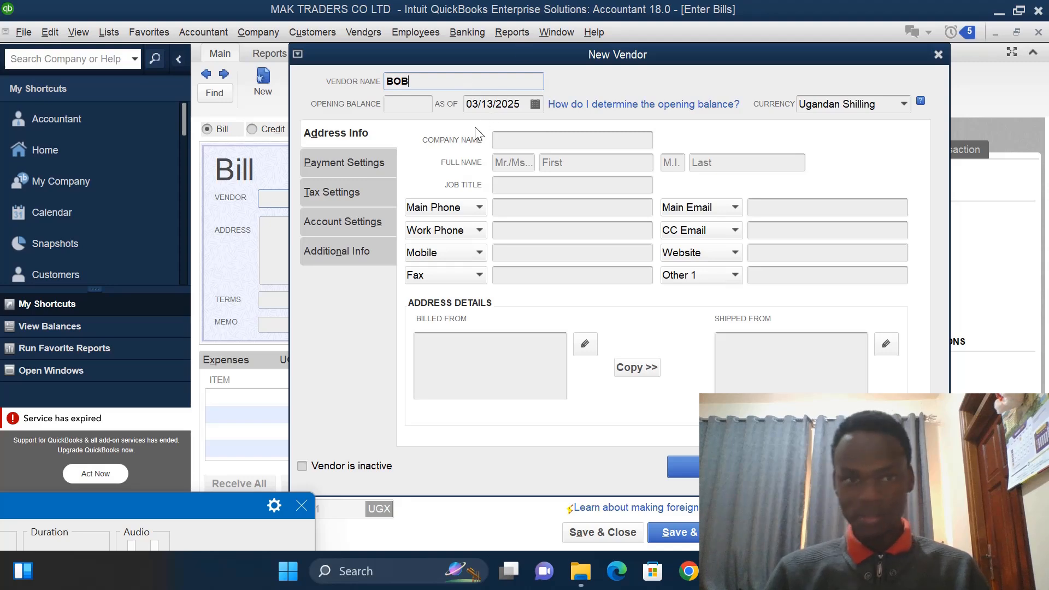
- Set the new vendor's opening balance as-of date to 01/06/2023 and save the vendor onto the bill
click(525, 102)
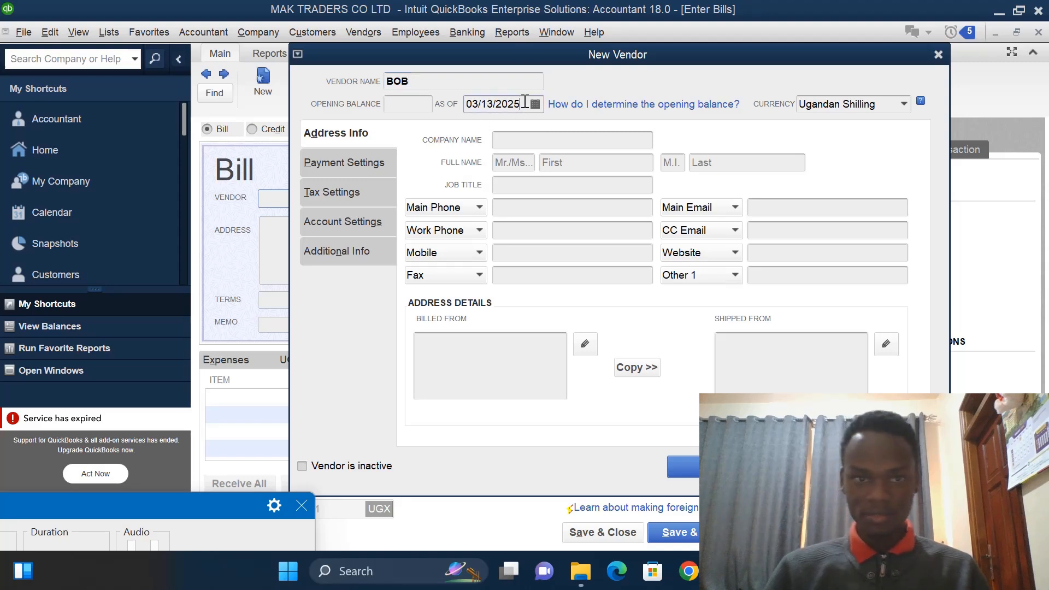
key(BackSpace)
text(3)
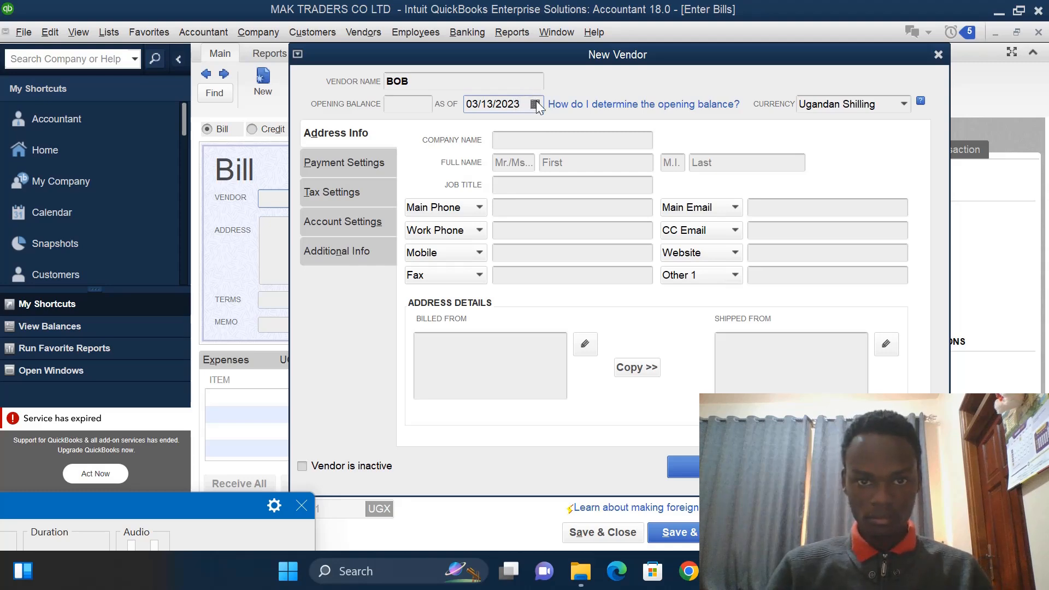
click(536, 103)
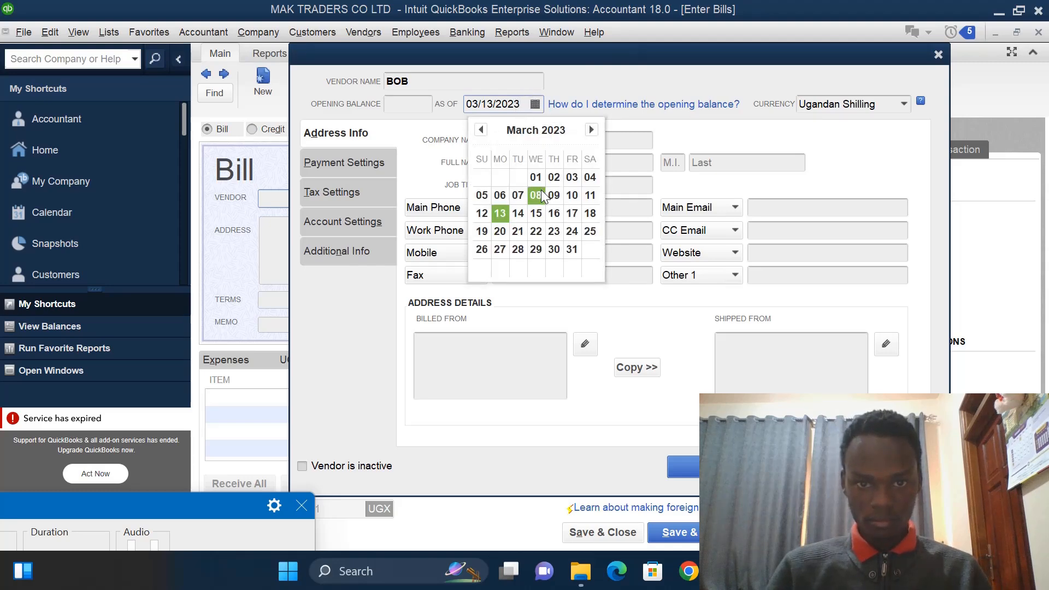
click(478, 130)
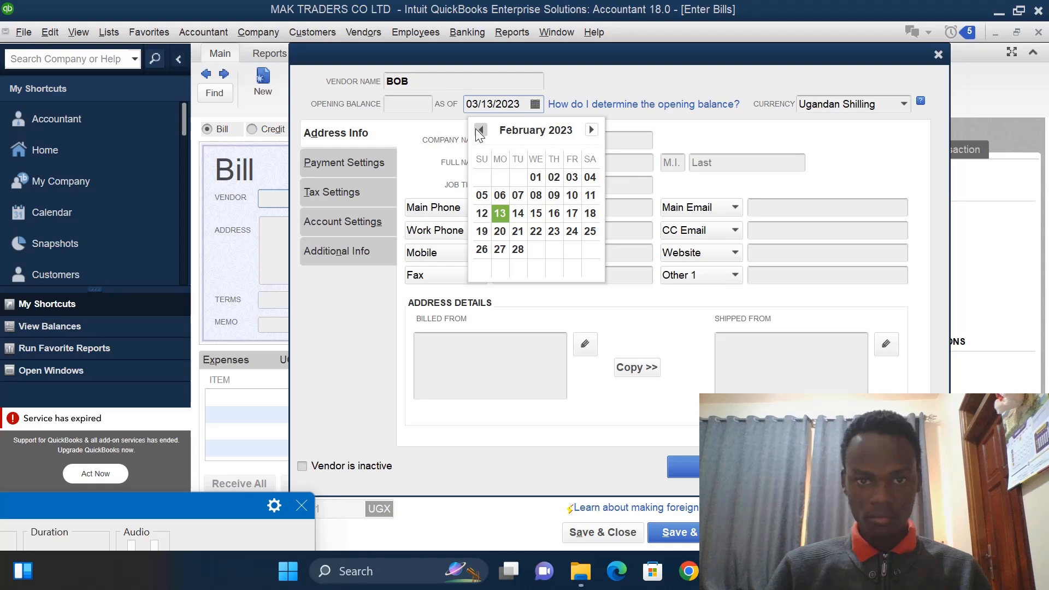
click(479, 130)
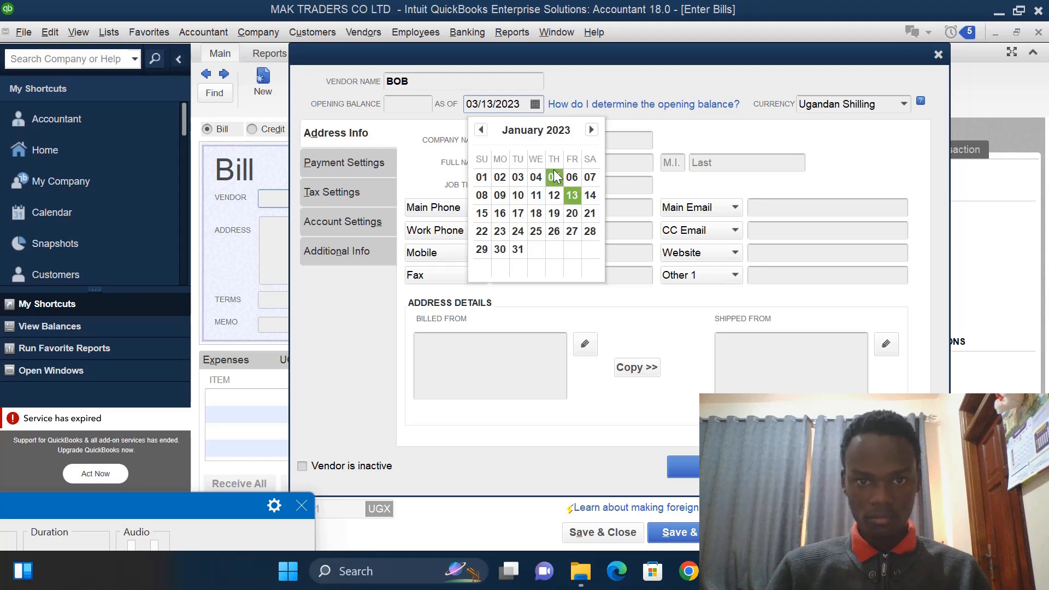
click(572, 177)
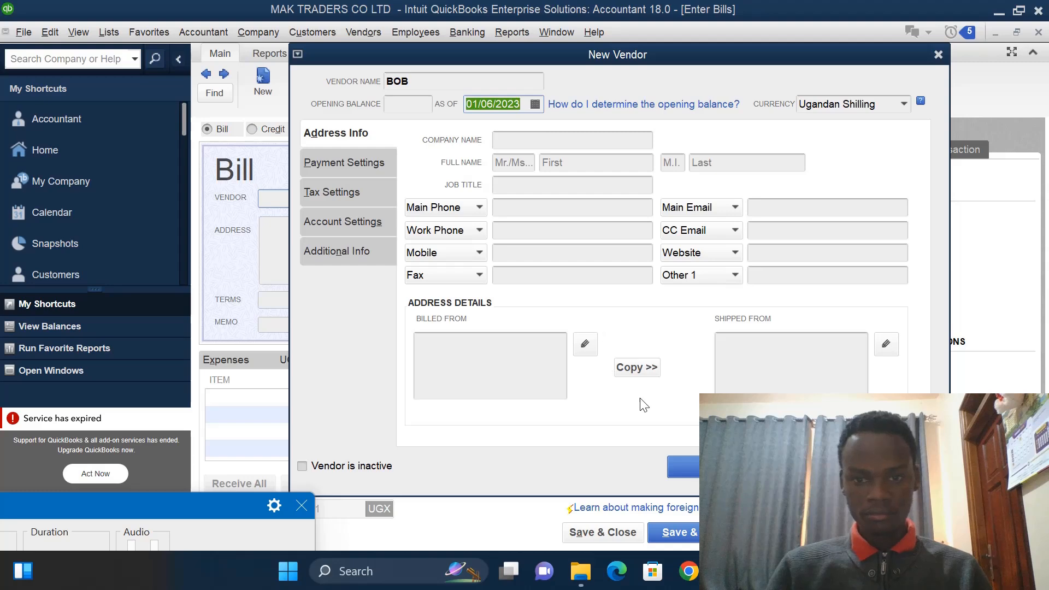
click(694, 471)
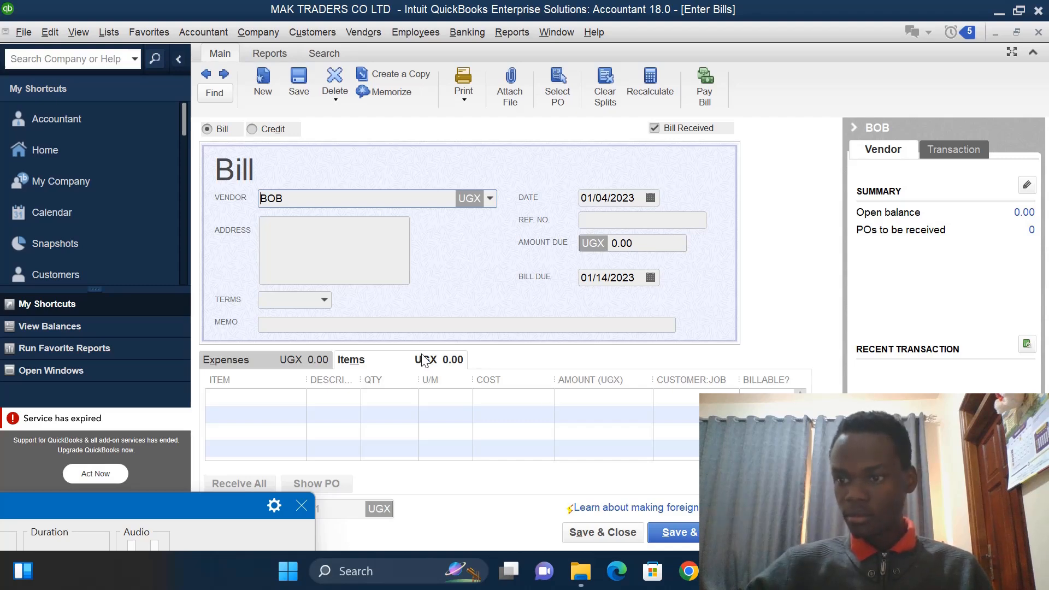
- Add OIL on the bill's first item line with a quantity of 100
click(223, 396)
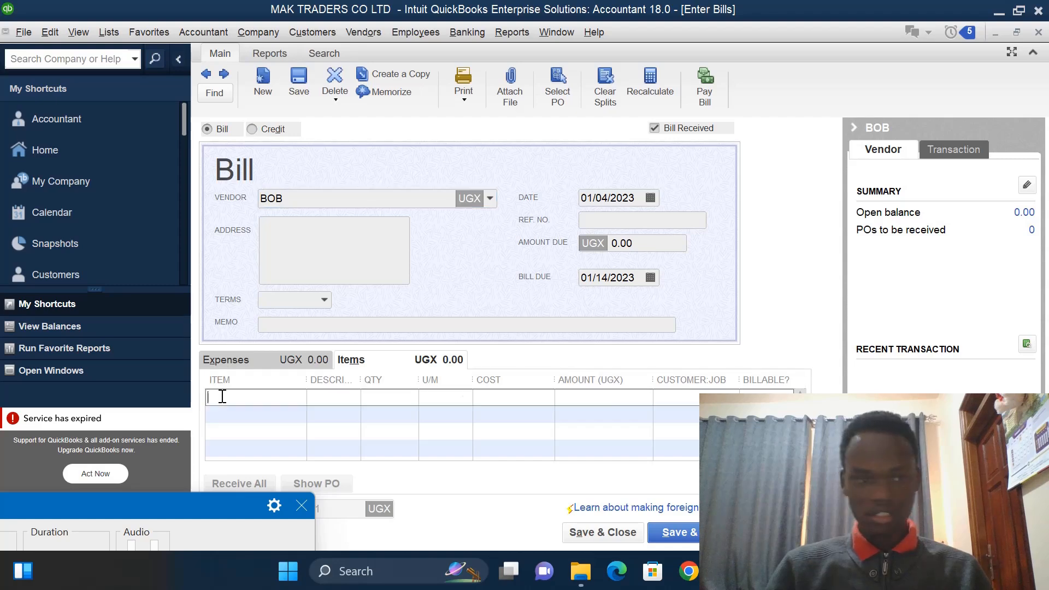
click(299, 397)
click(224, 501)
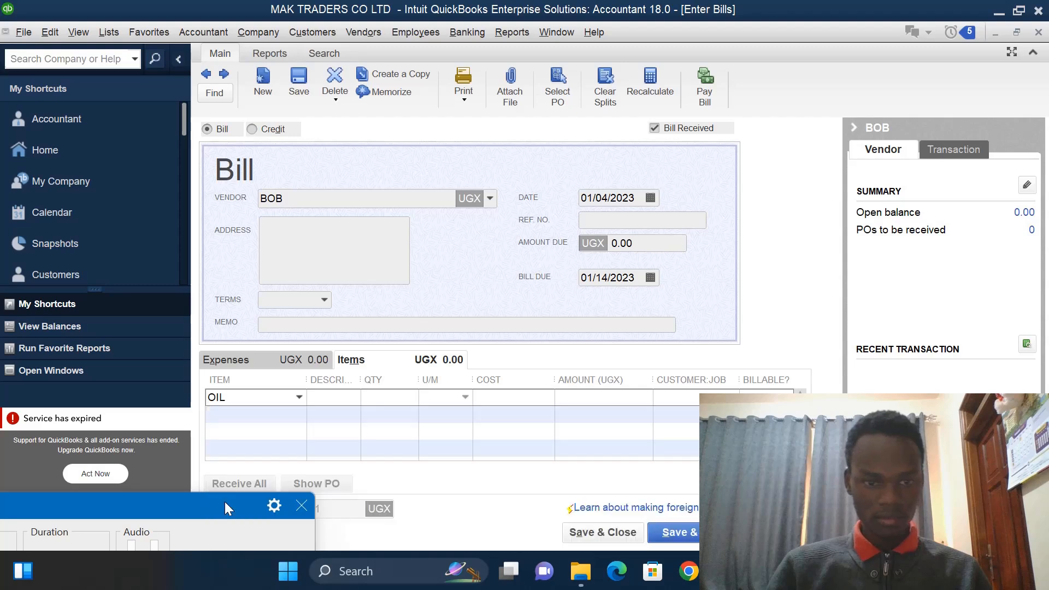
click(397, 397)
text(1)
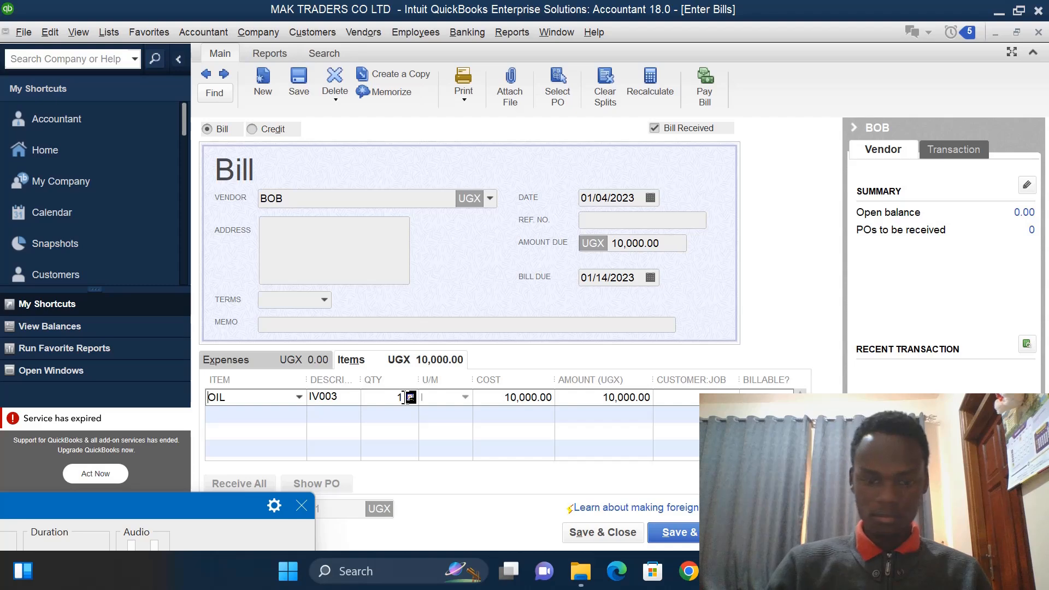
text(00)
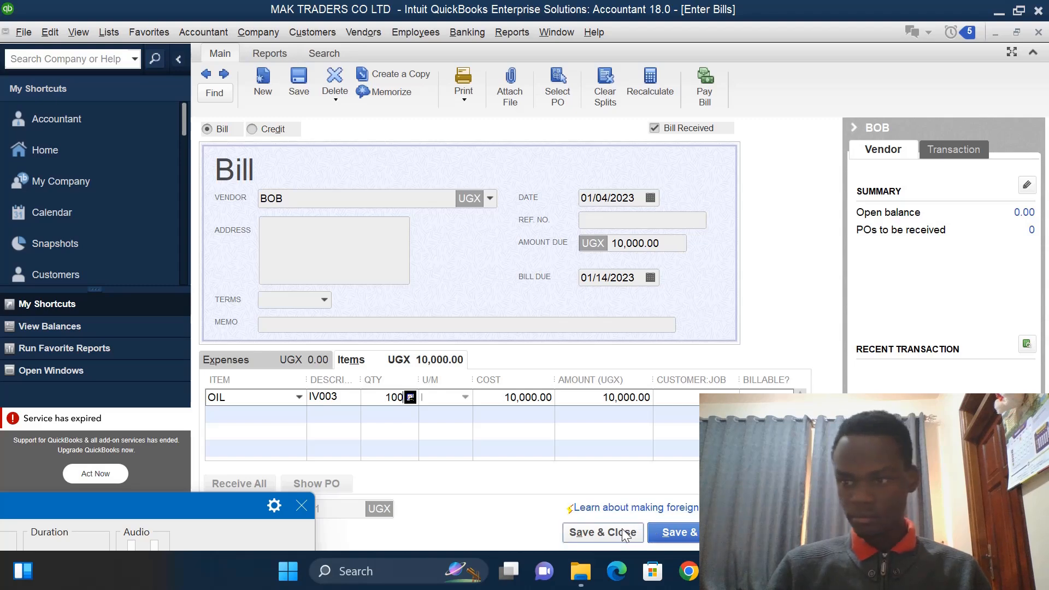
- Change the bill date to 01/06/2023, save the bill and close the bill window
click(608, 197)
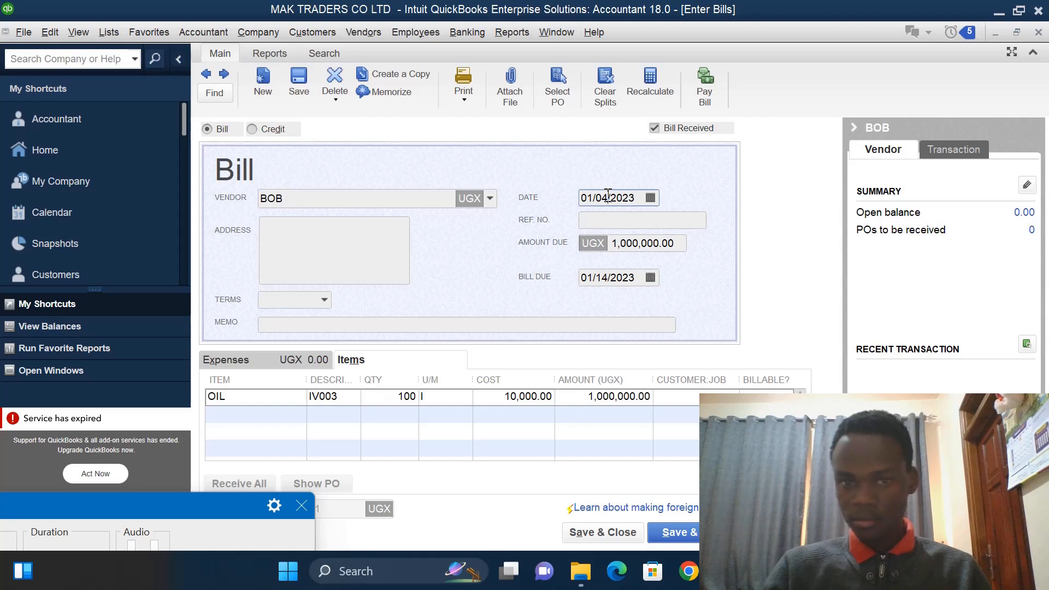
key(BackSpace)
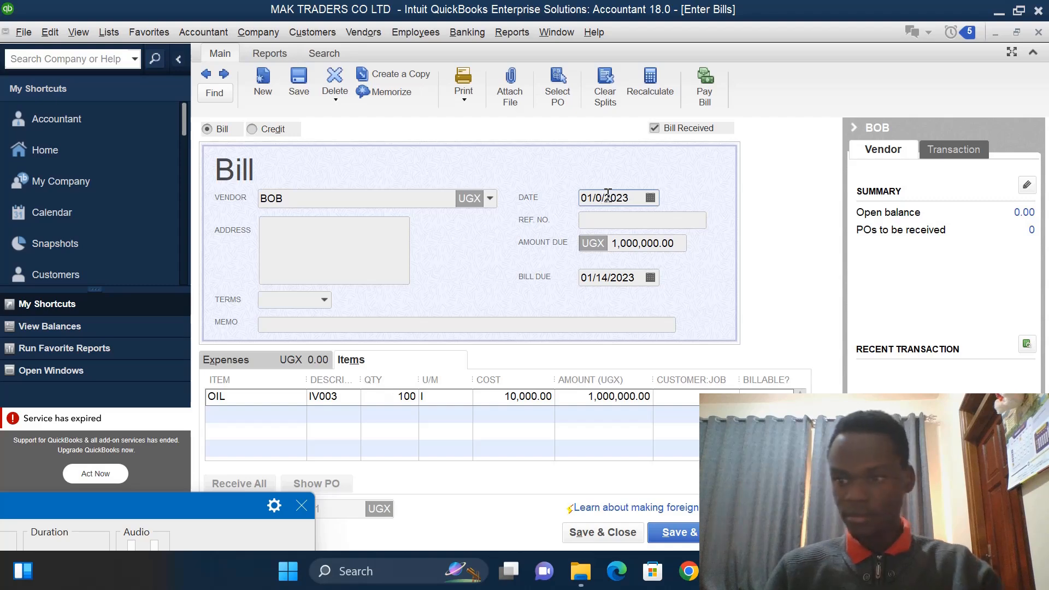
text(6)
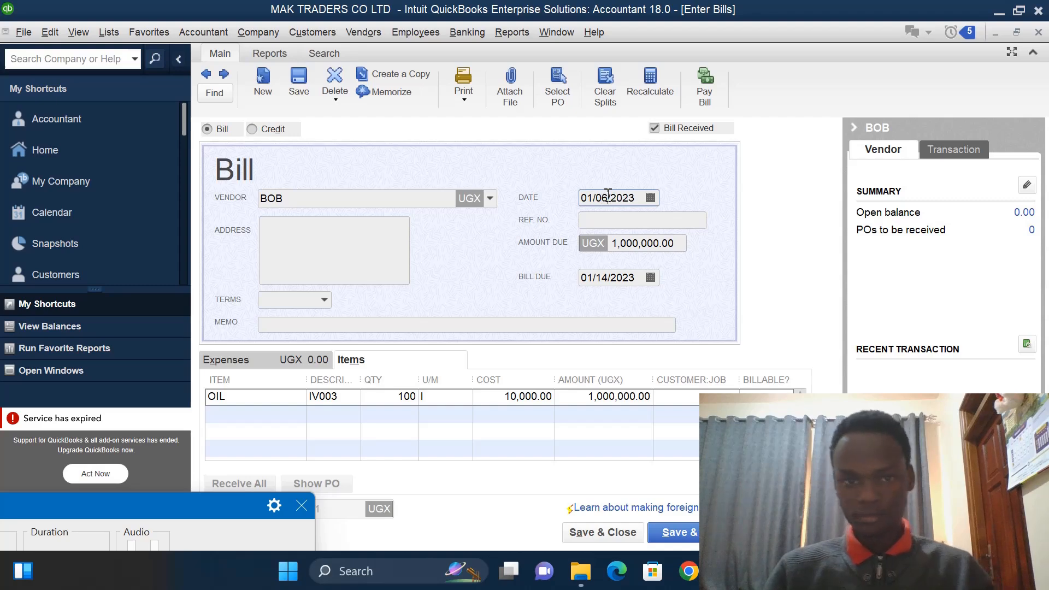
click(666, 533)
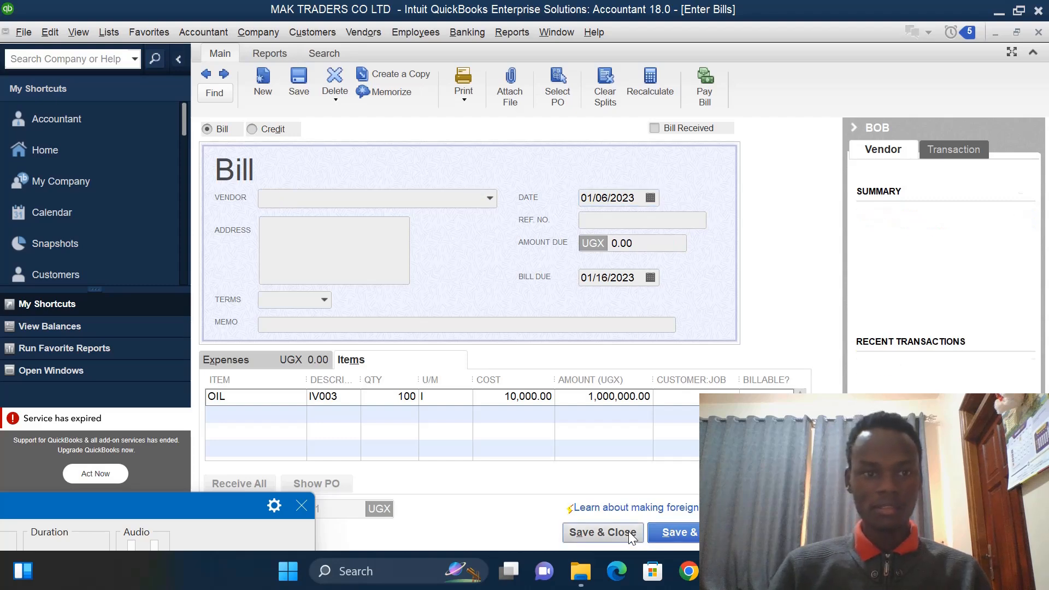
click(629, 531)
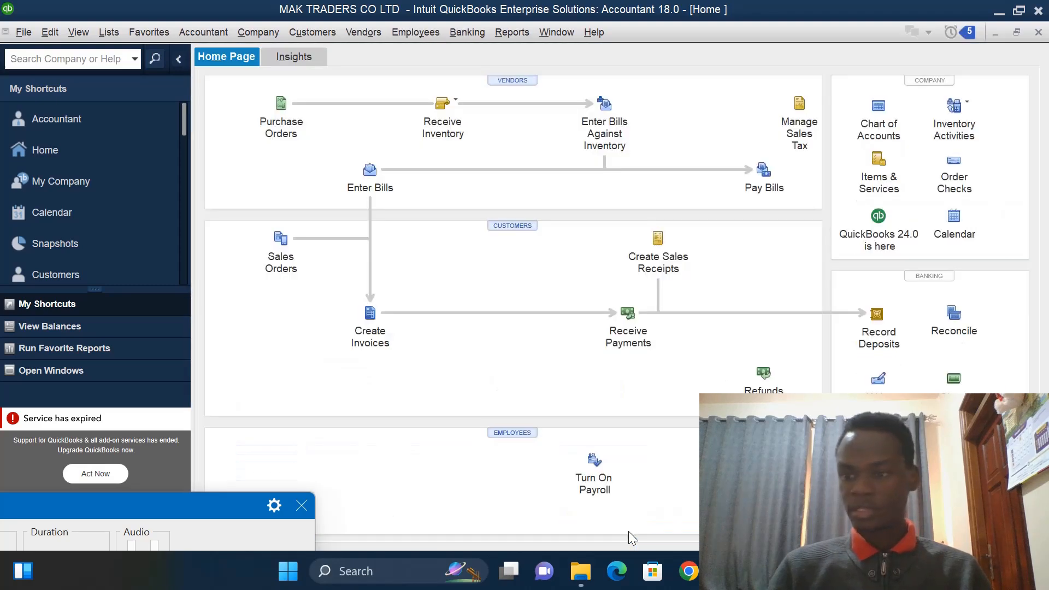
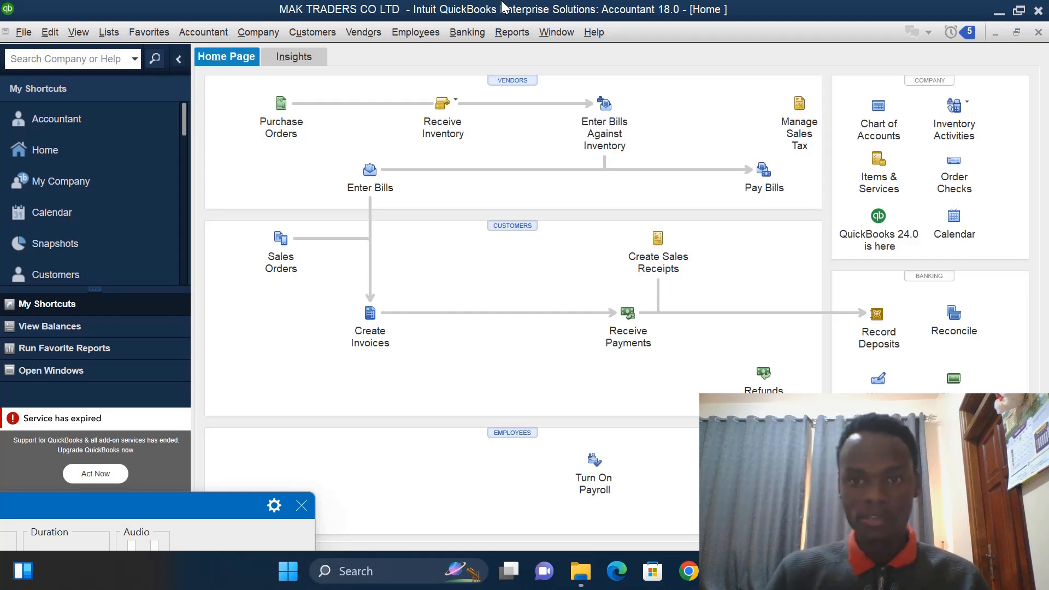
- Review the list of unpaid bills and return to the home page
click(768, 171)
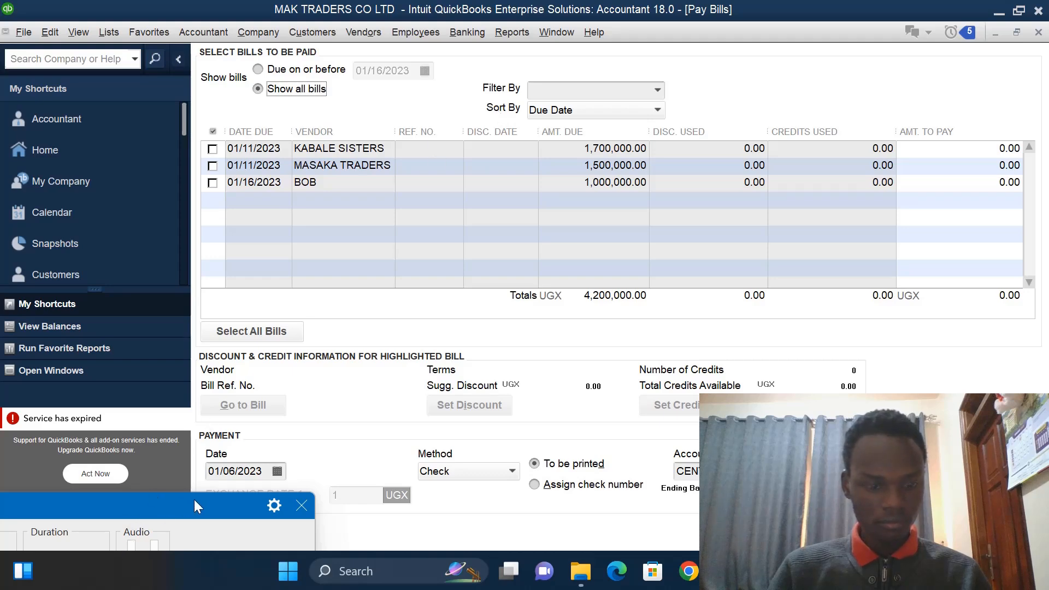
mouse_move(194, 499)
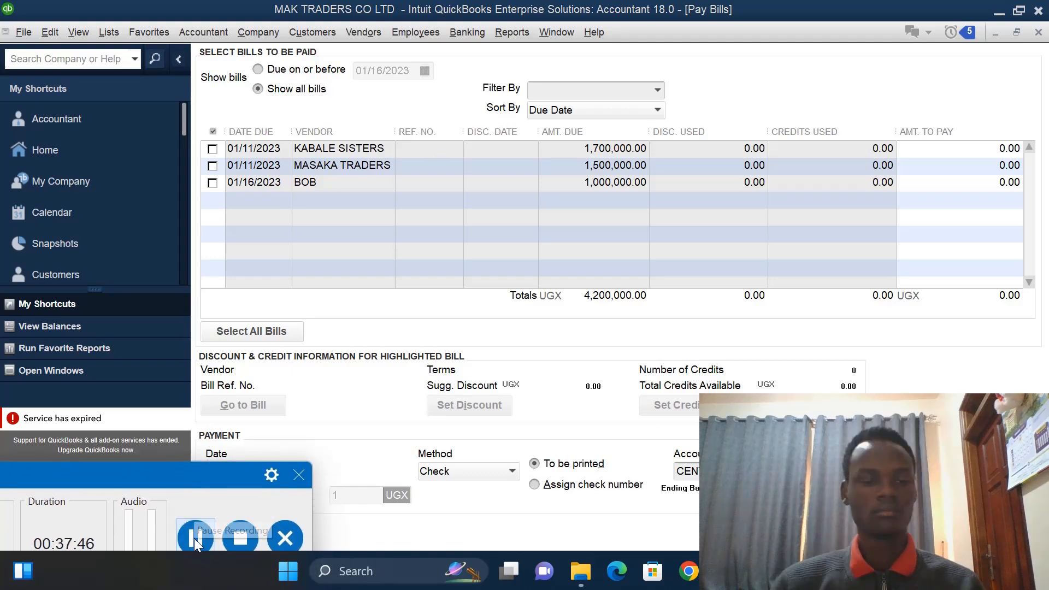
click(99, 151)
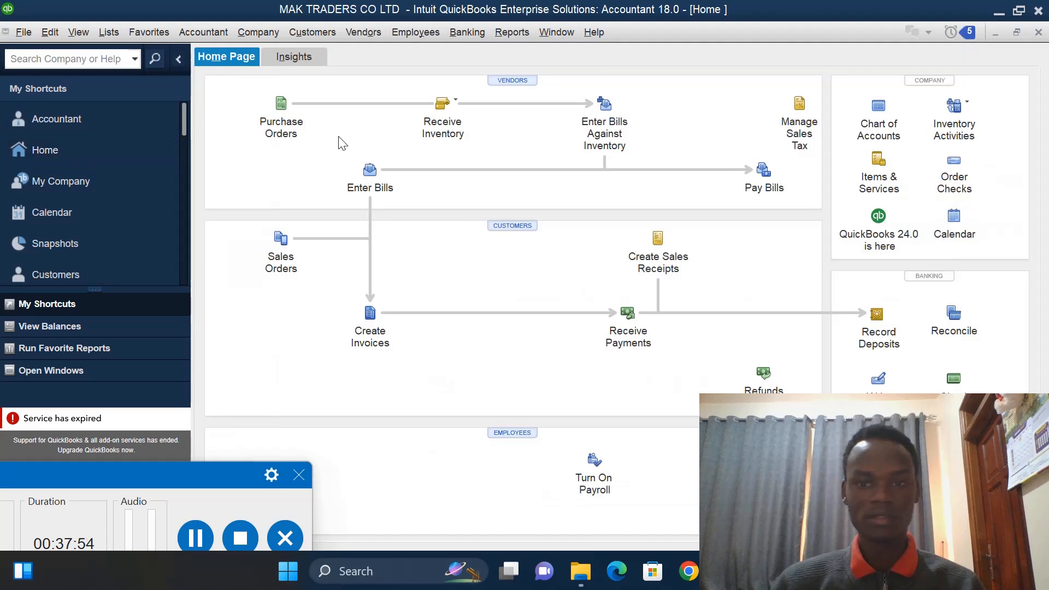
- Start a received-inventory bill for vendor KABALE SISTERS and set its date to 01/07/2023
click(456, 104)
click(476, 110)
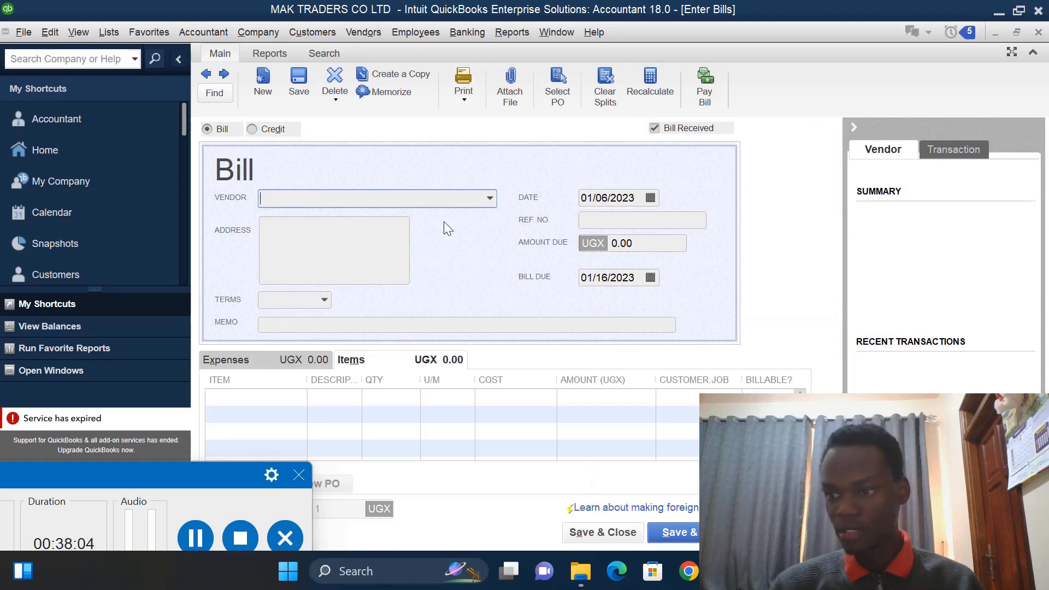
click(492, 198)
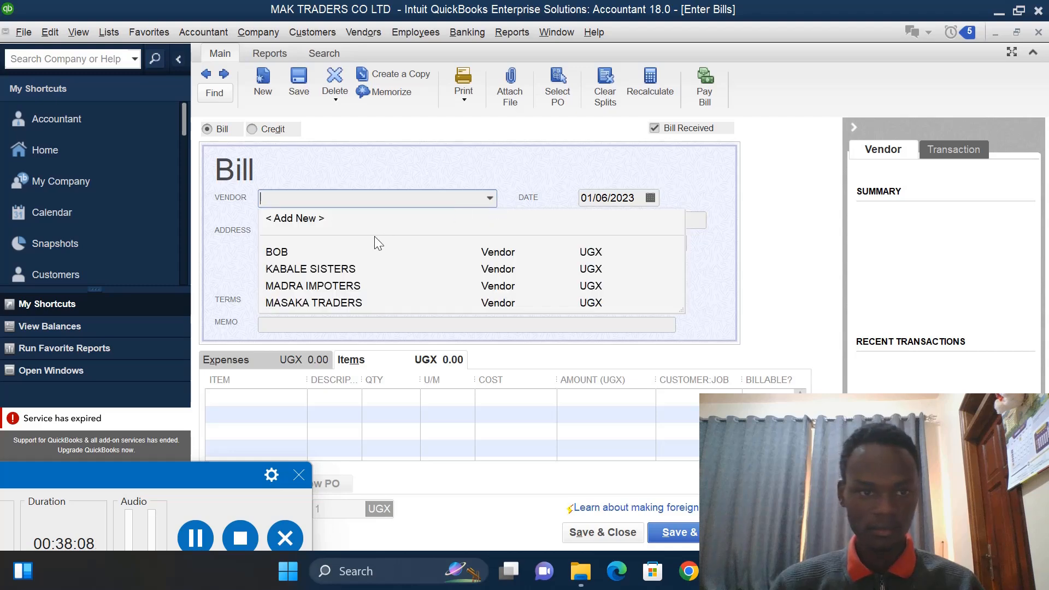
click(355, 270)
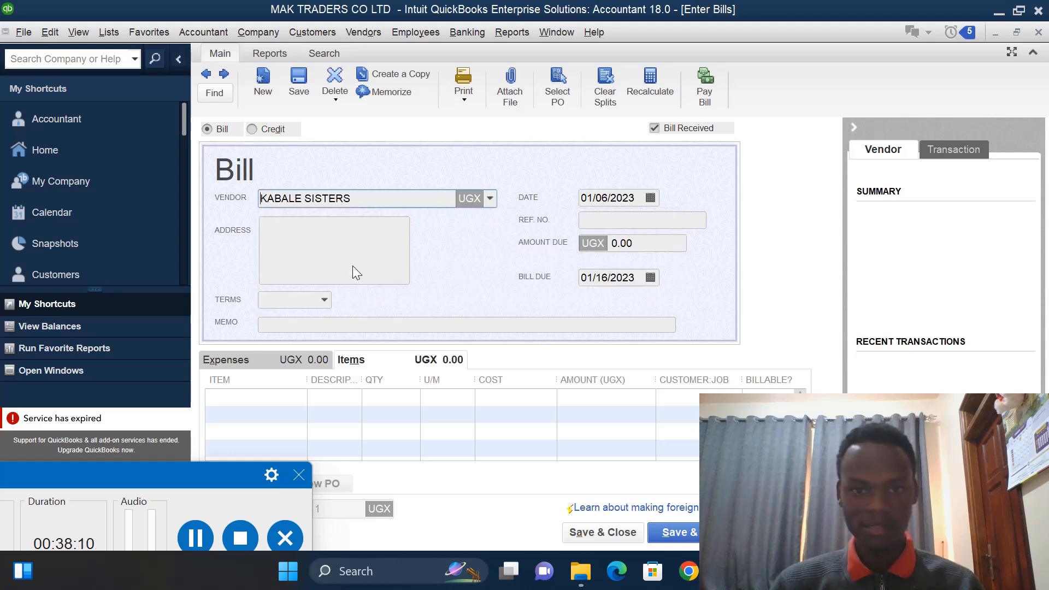
click(607, 197)
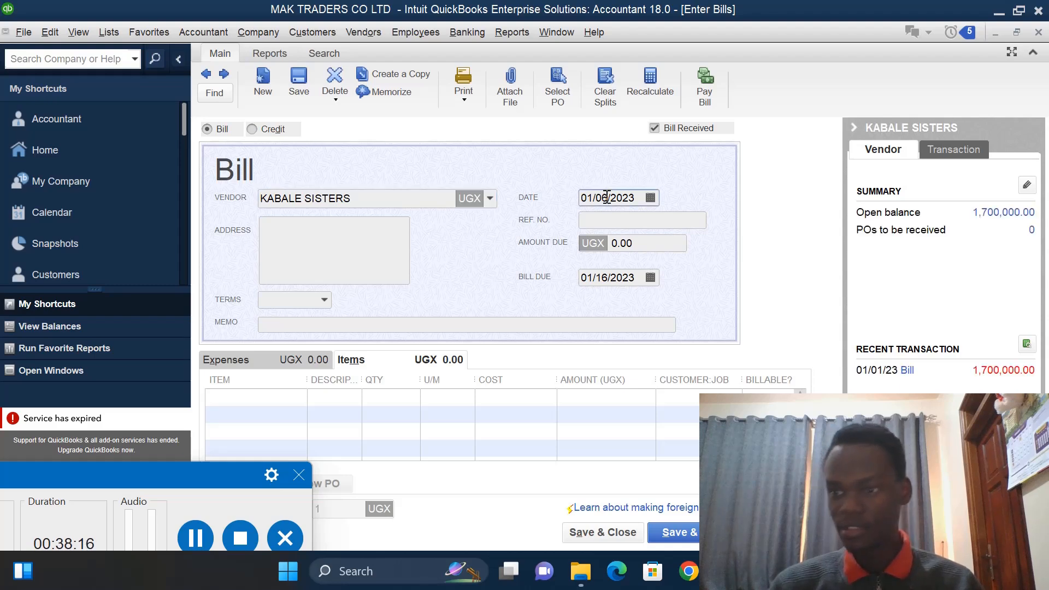
key(BackSpace)
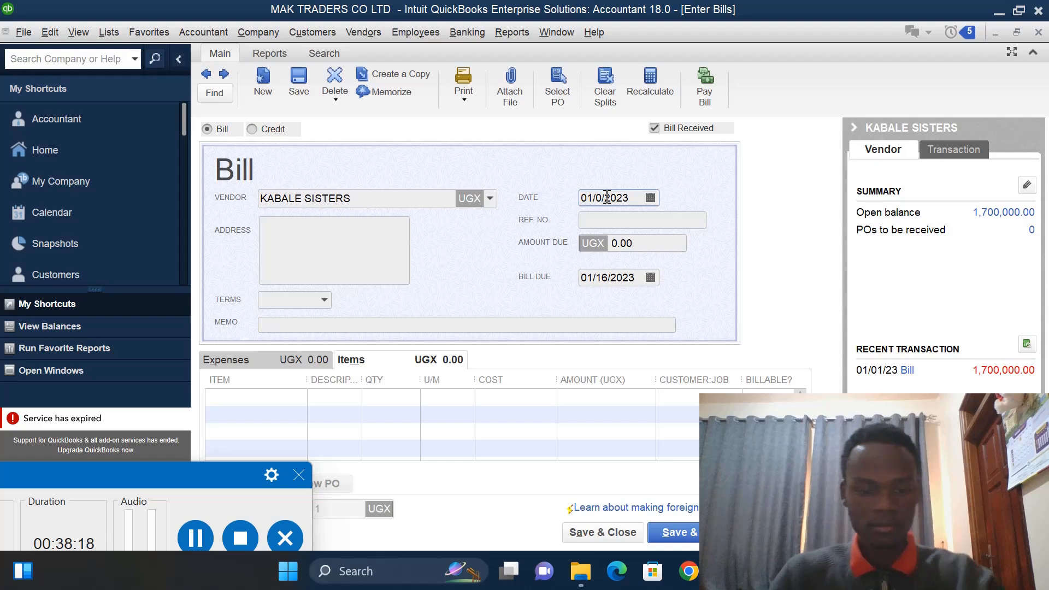
text(7)
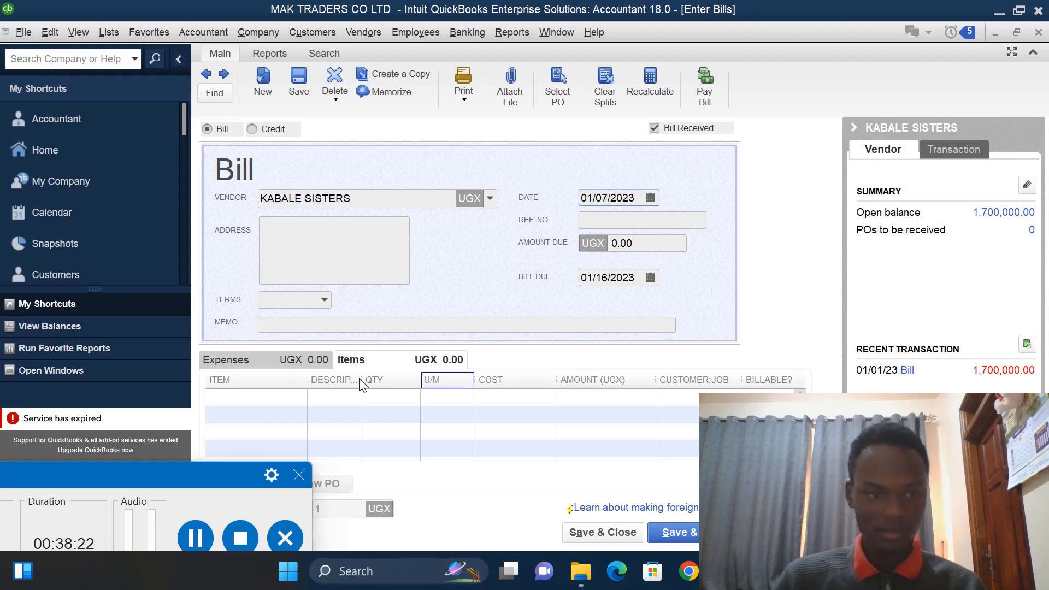
- Add MOTOCYCLES with a quantity of 8 on the bill's first item line, then save and close the bill
click(259, 400)
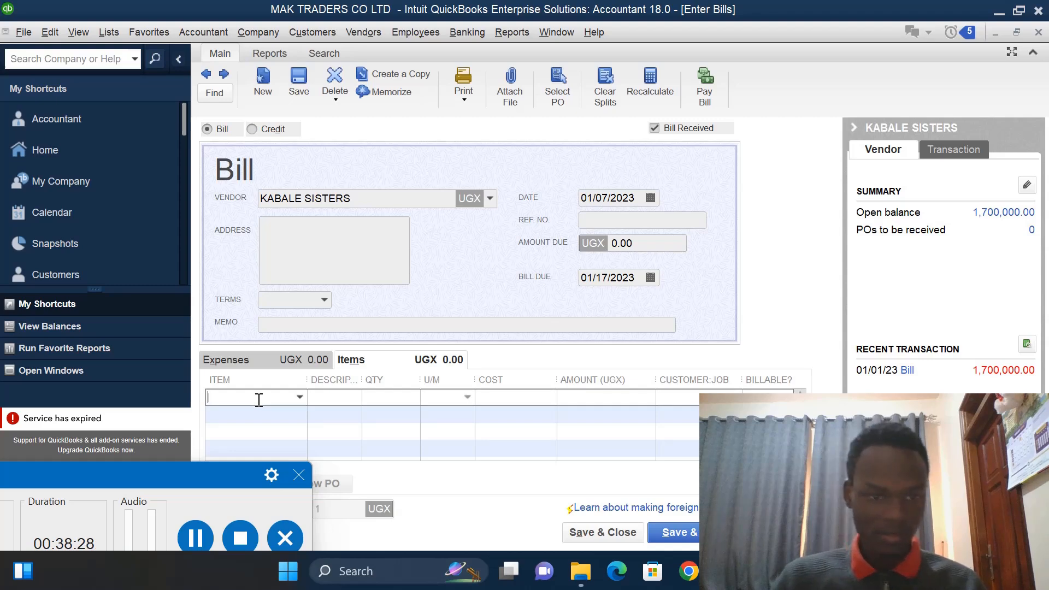
click(300, 398)
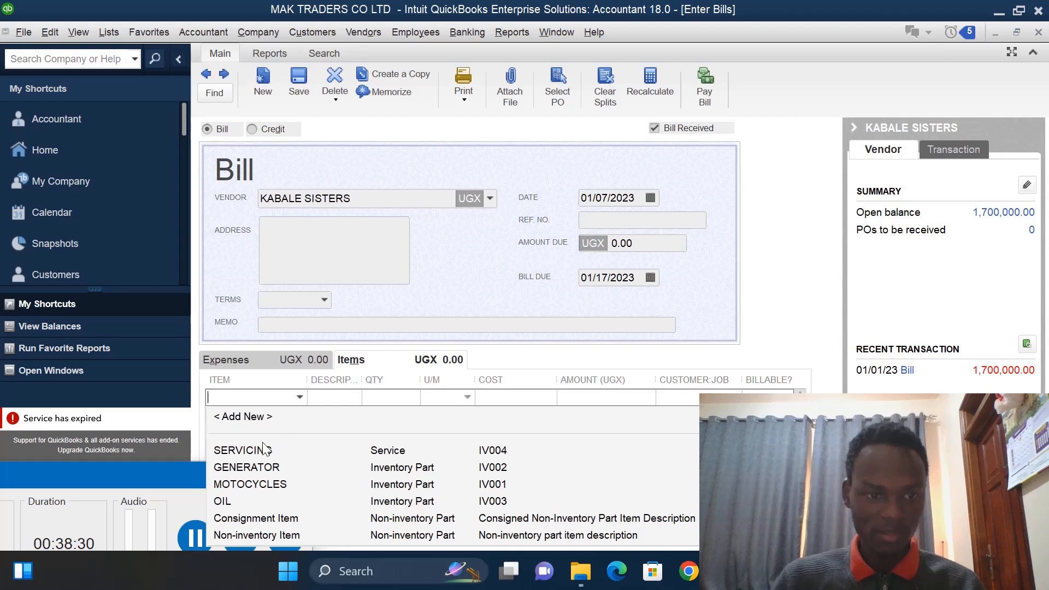
click(260, 484)
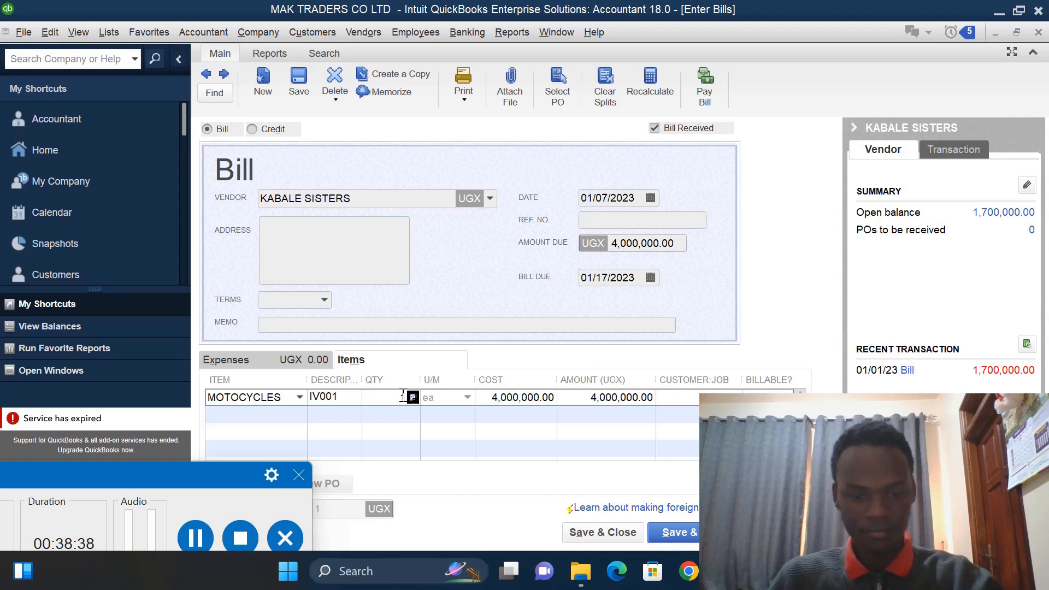
text(8)
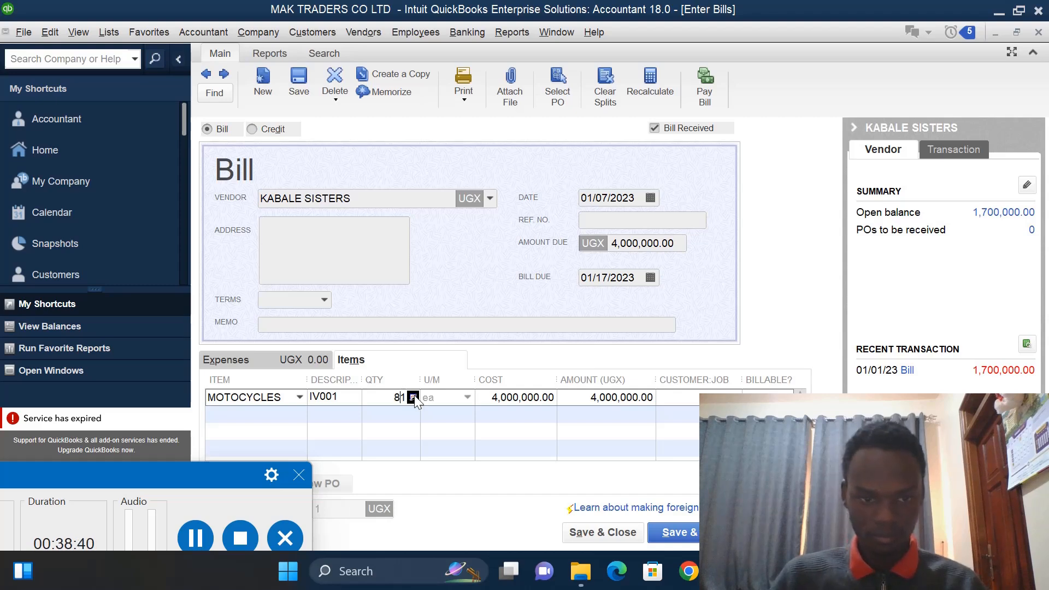
text(1)
key(BackSpace)
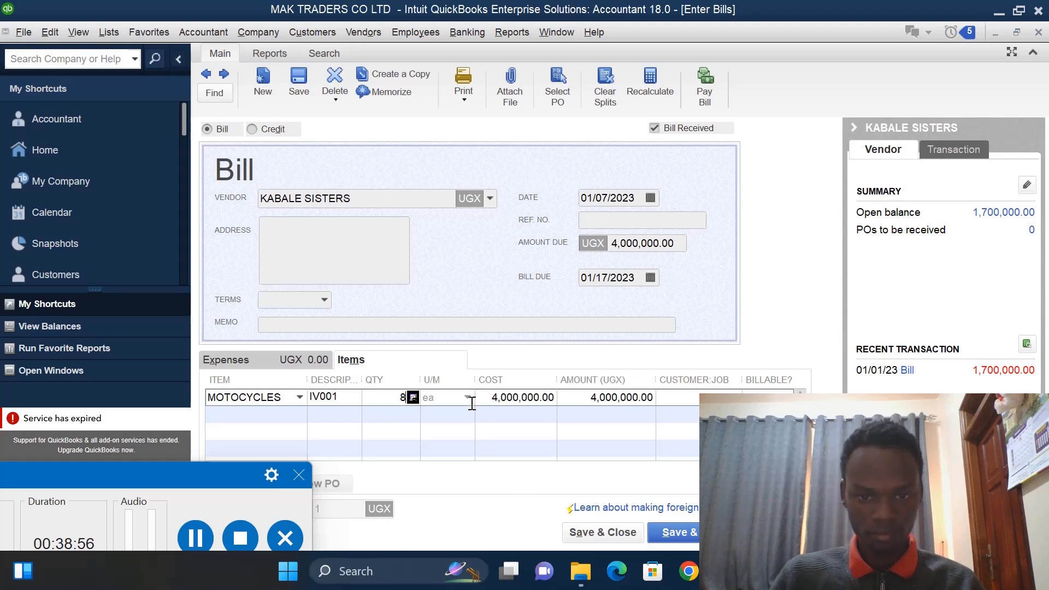
click(299, 396)
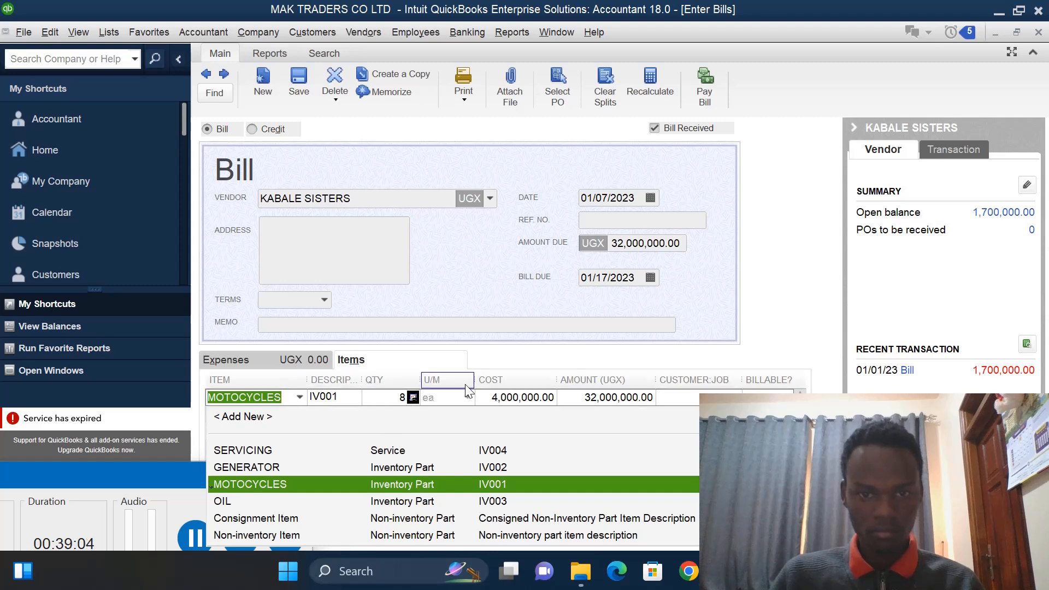
click(301, 397)
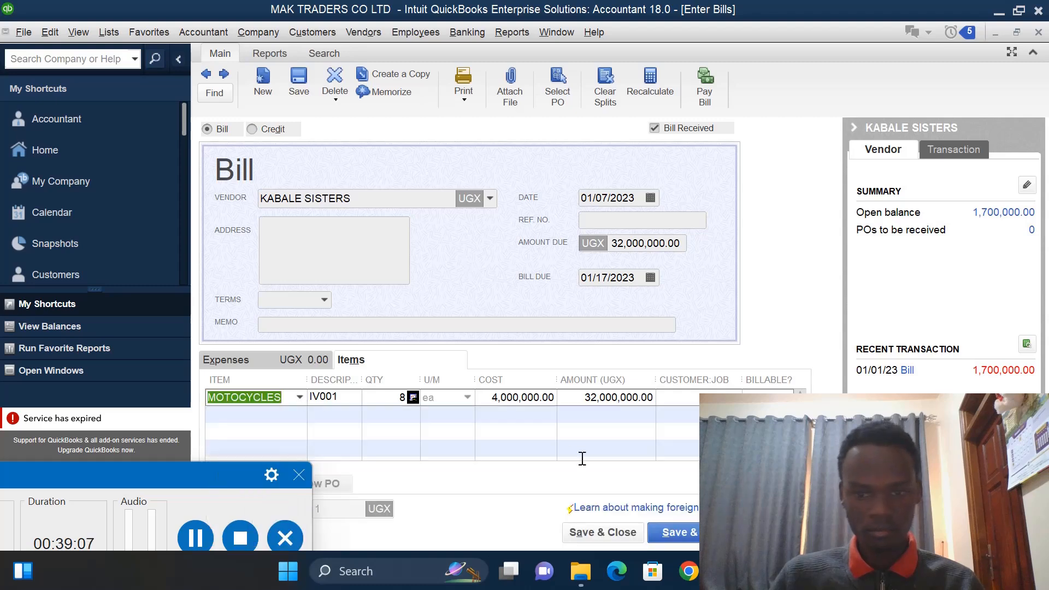
click(592, 529)
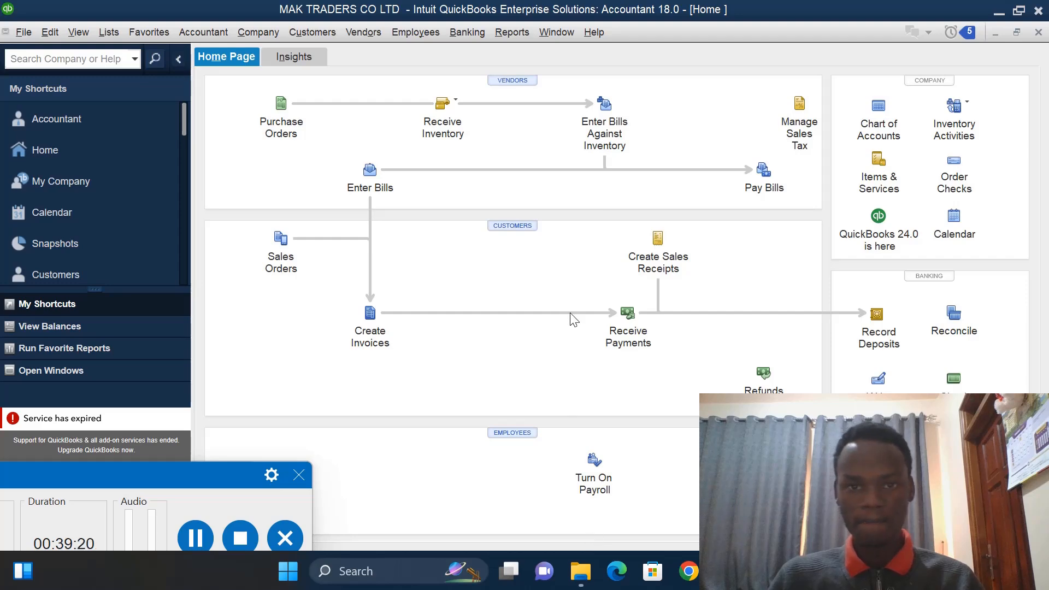
- Pay the KABALE SISTERS bill due 01/17/2023 by check and close the payment summary
click(764, 176)
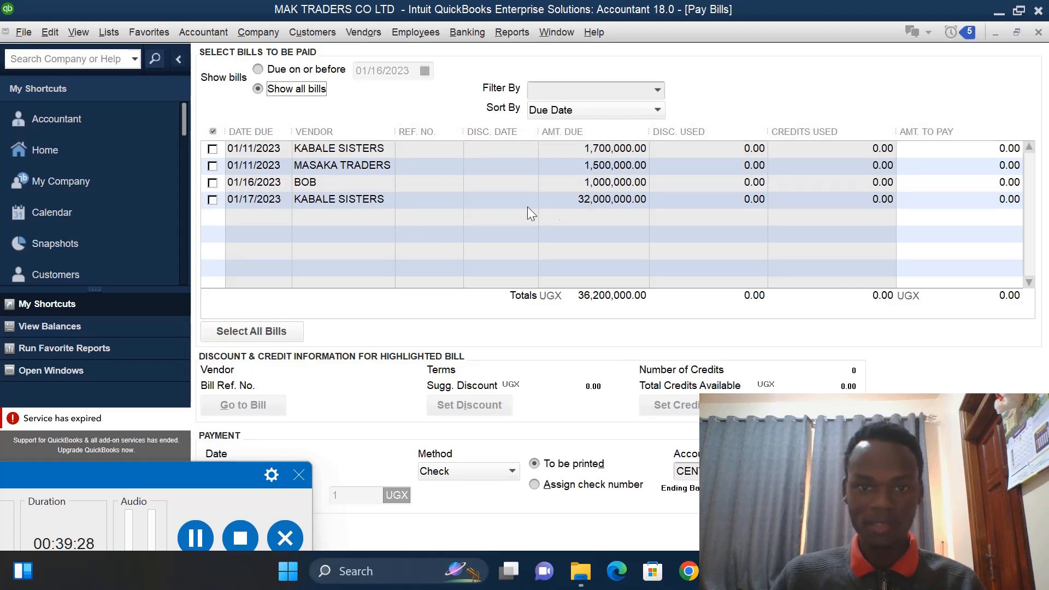
click(213, 200)
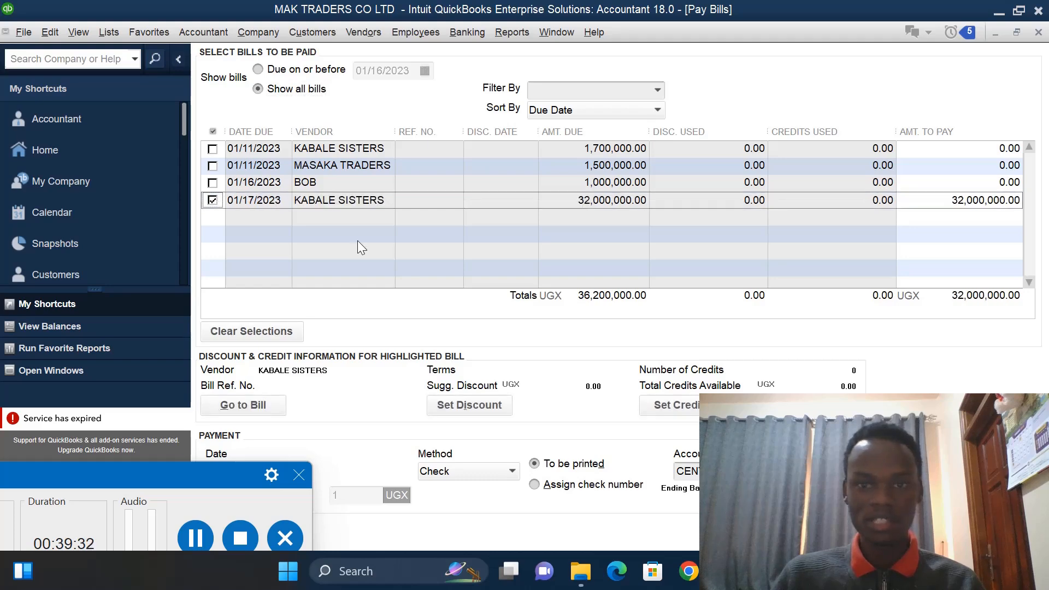
click(513, 470)
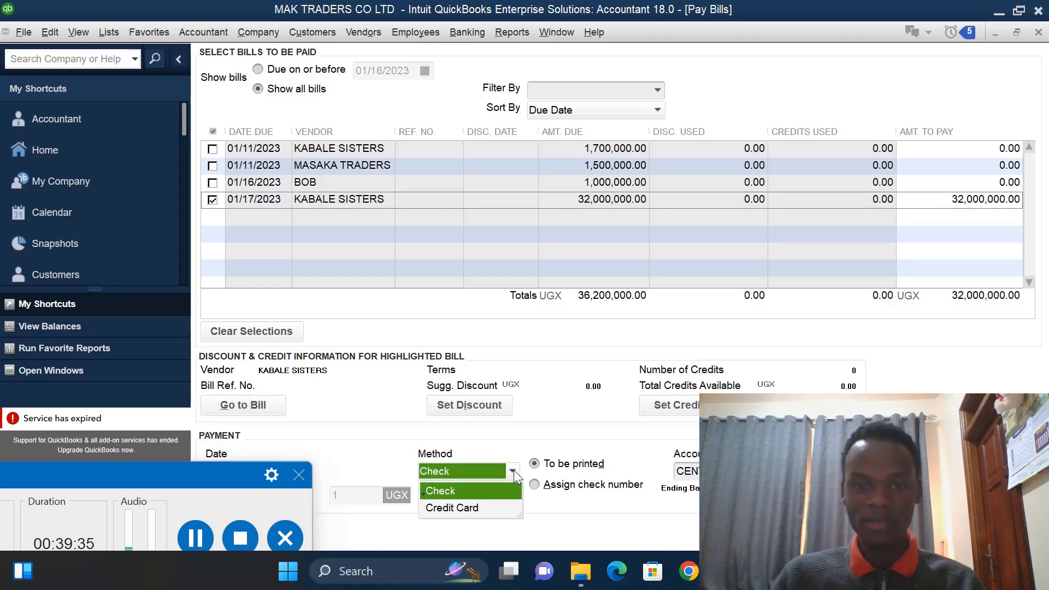
click(472, 496)
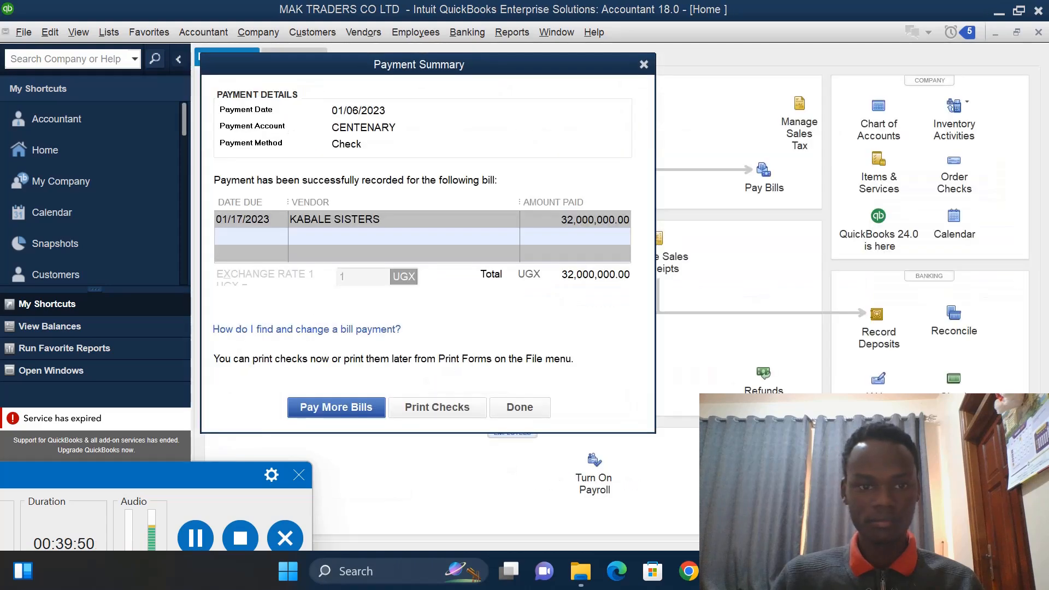
click(518, 407)
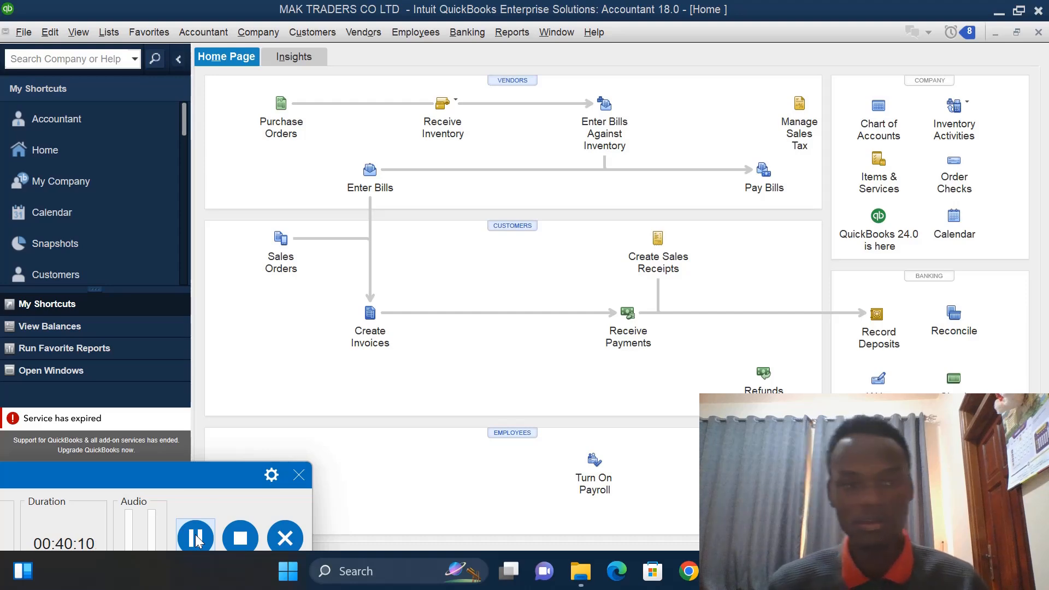
- Start a cash sales receipt for customer JULIAN dated 01/10/2023
click(659, 255)
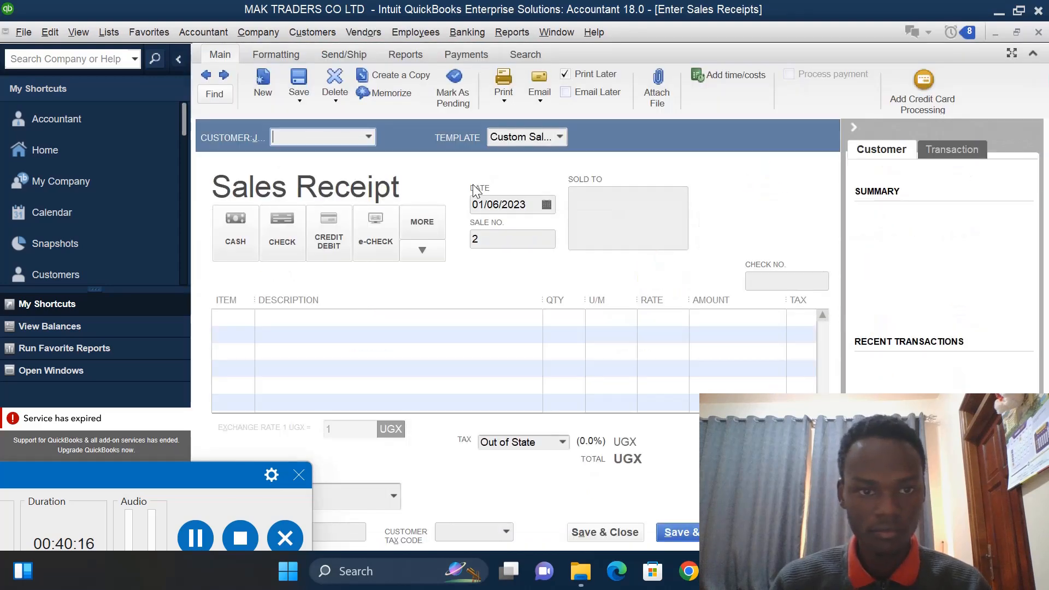
click(369, 138)
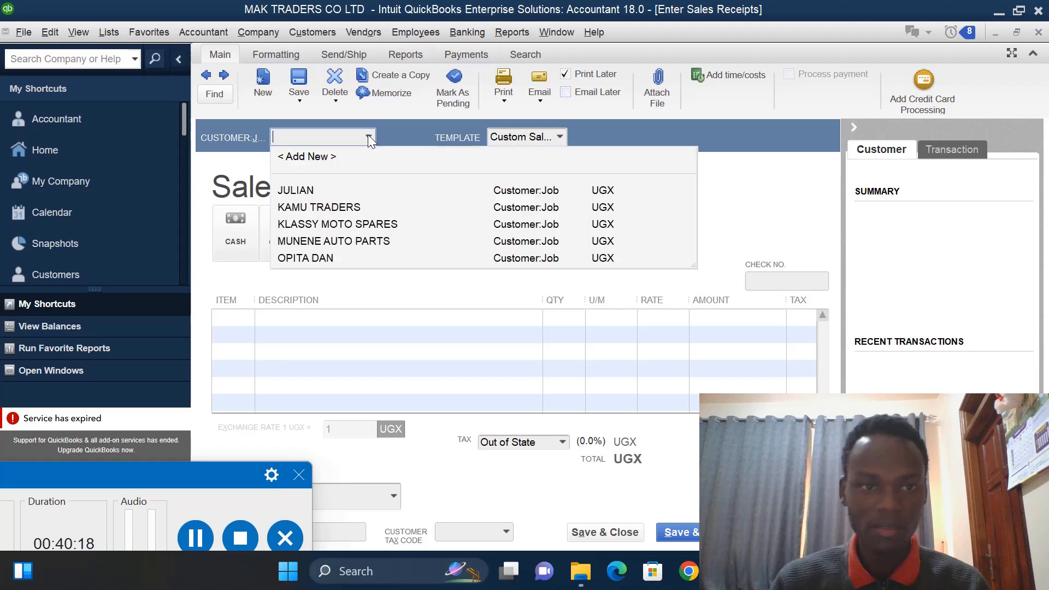
click(309, 190)
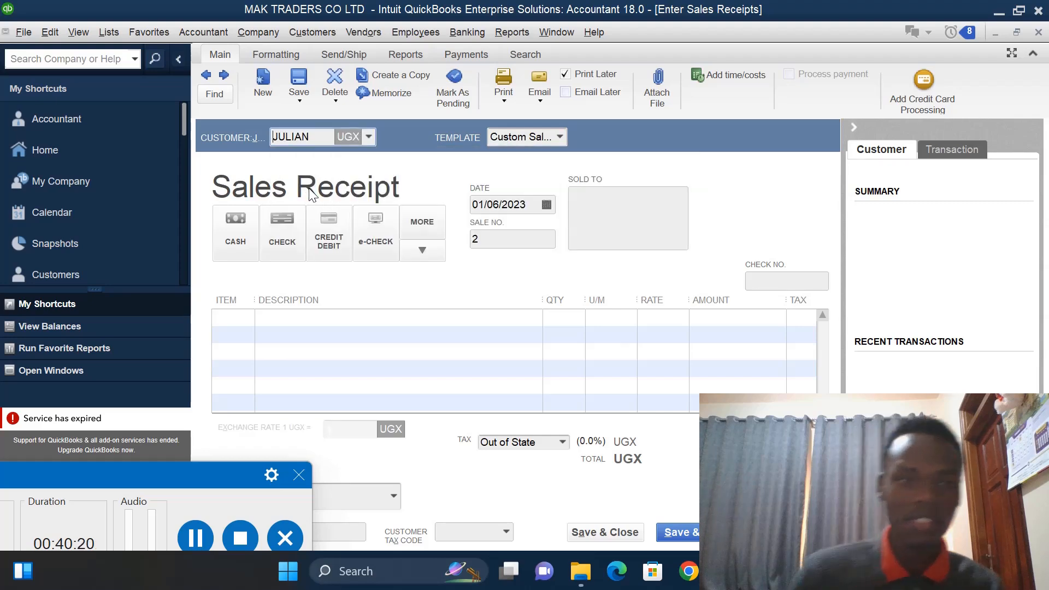
click(239, 248)
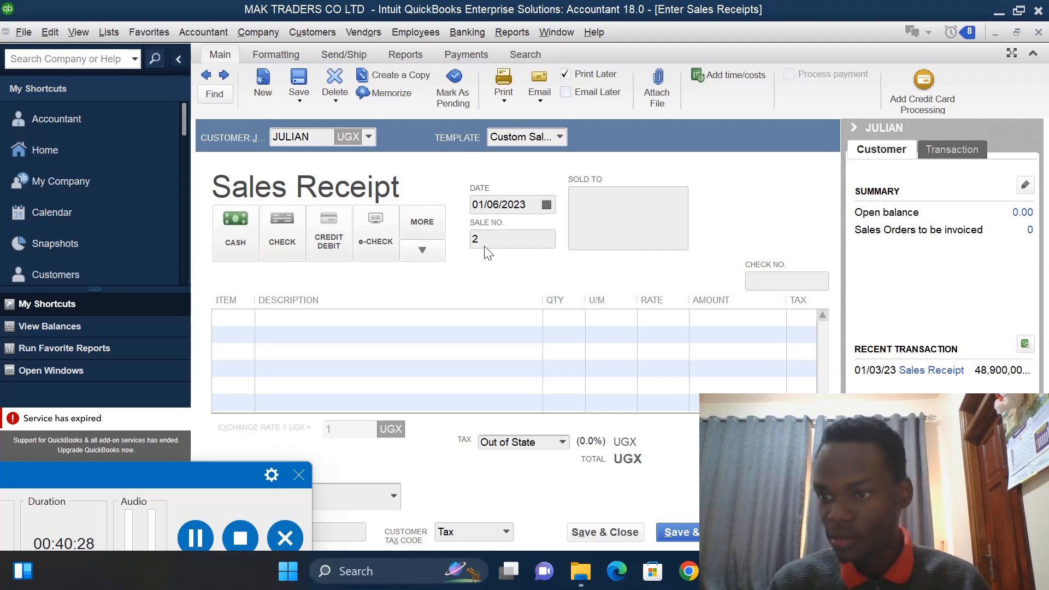
click(501, 201)
key(BackSpace)
key(BackSpace)
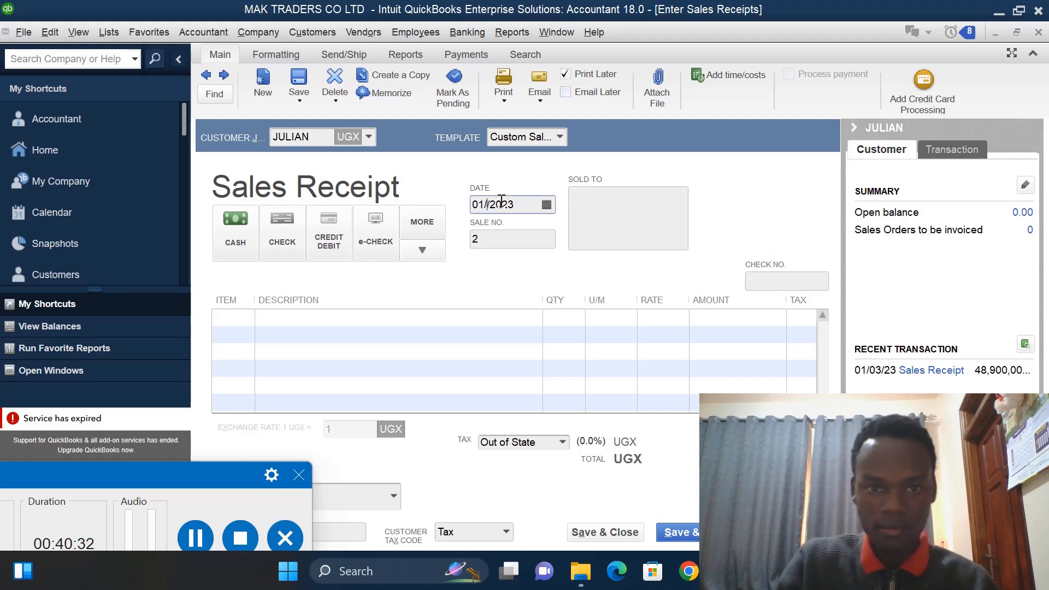
text(10)
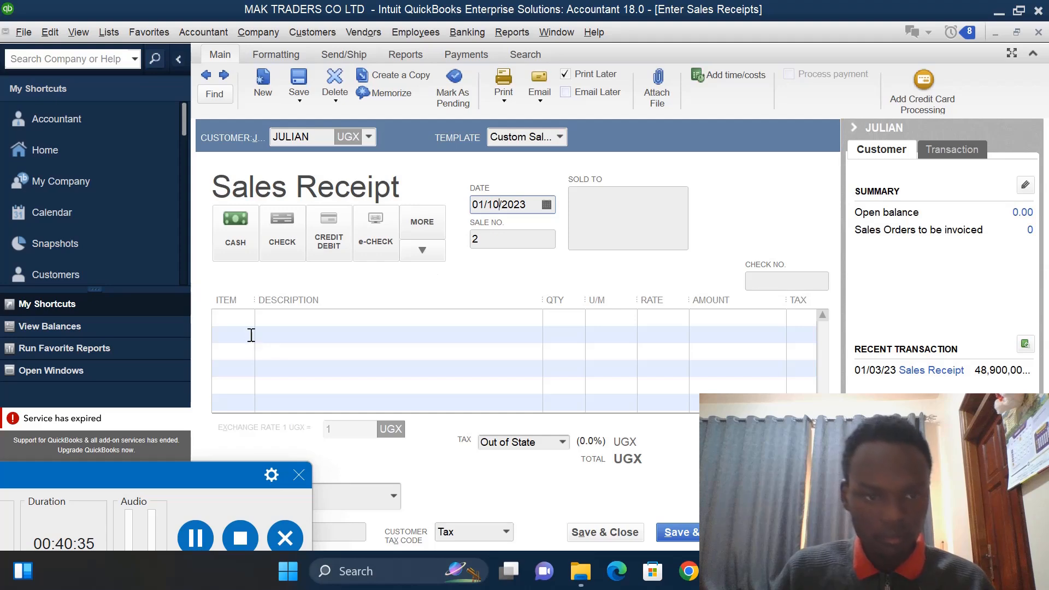
- Add OIL on the receipt's first item line with a quantity of 10
click(241, 319)
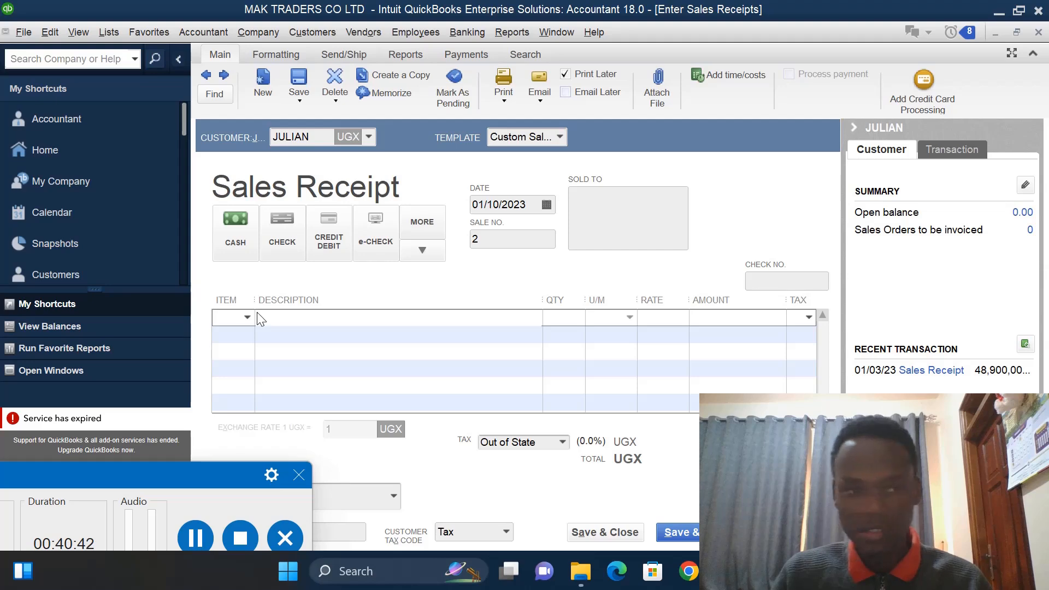
click(246, 317)
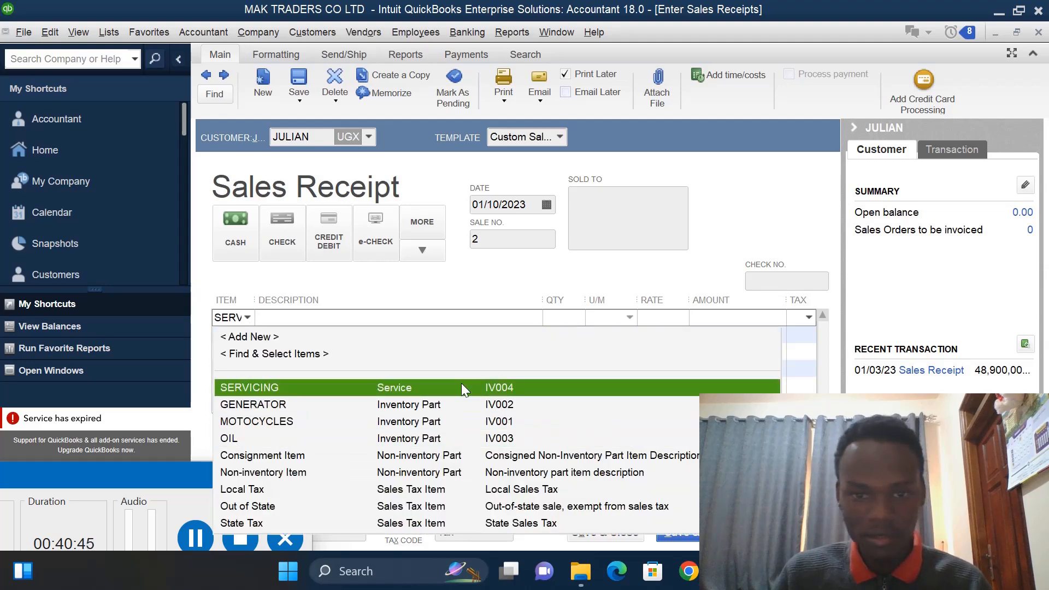
click(302, 438)
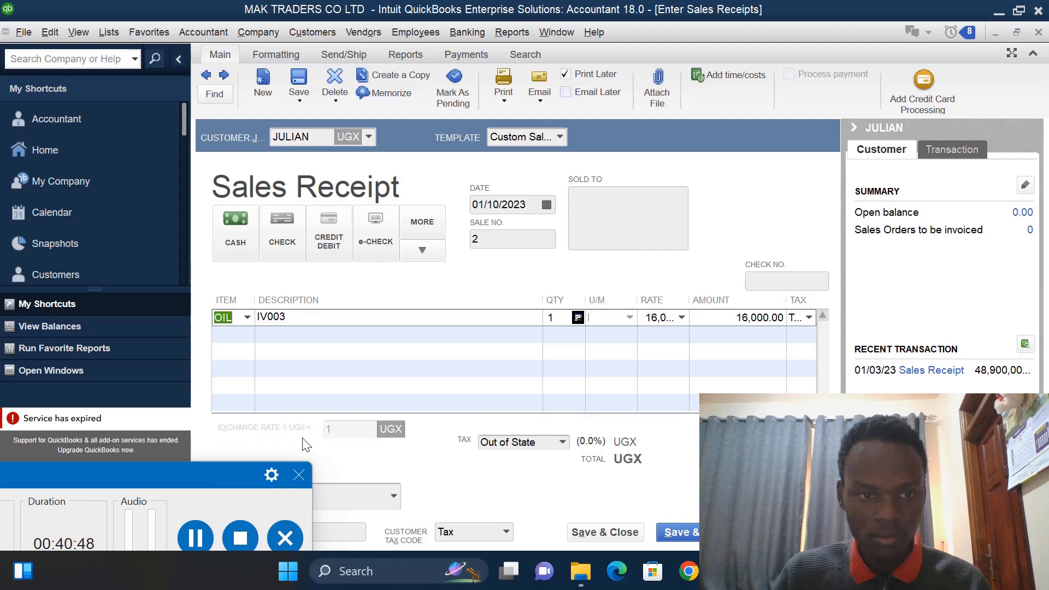
click(555, 319)
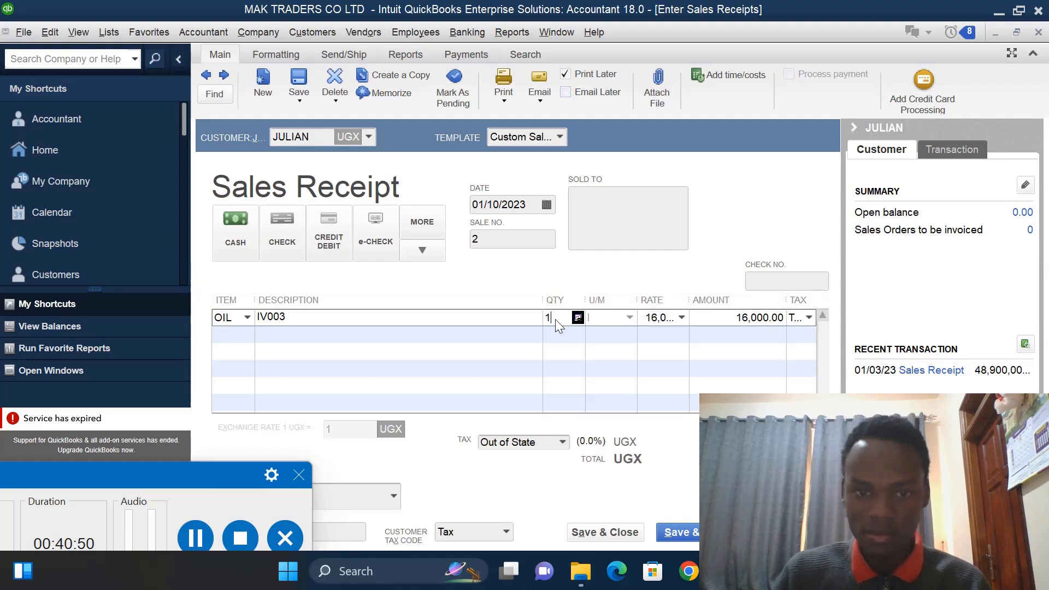
text(0)
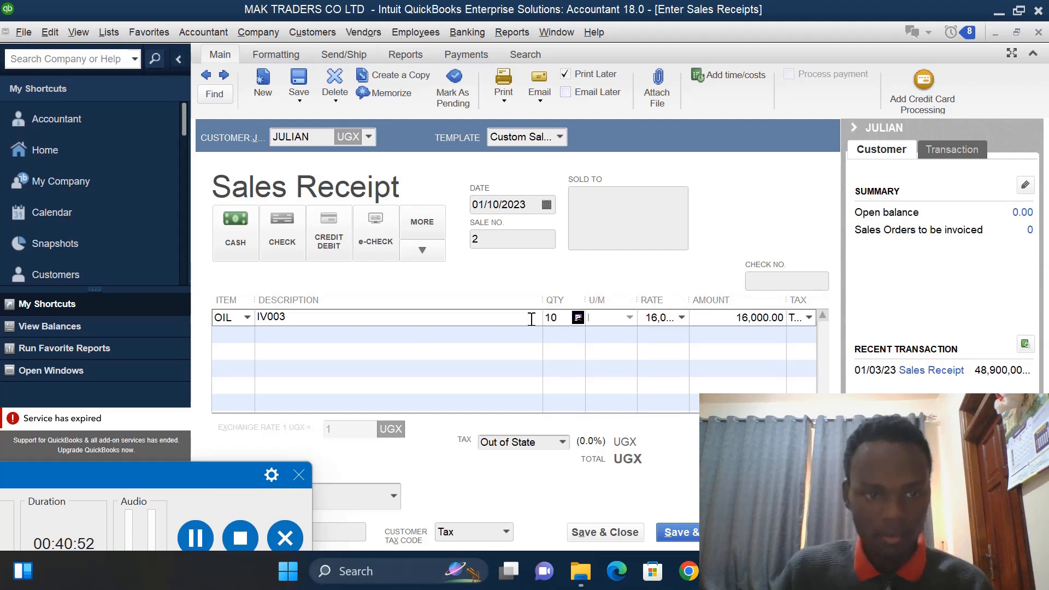
- Add GENERATOR on the receipt's second item line with a quantity of 5
click(247, 334)
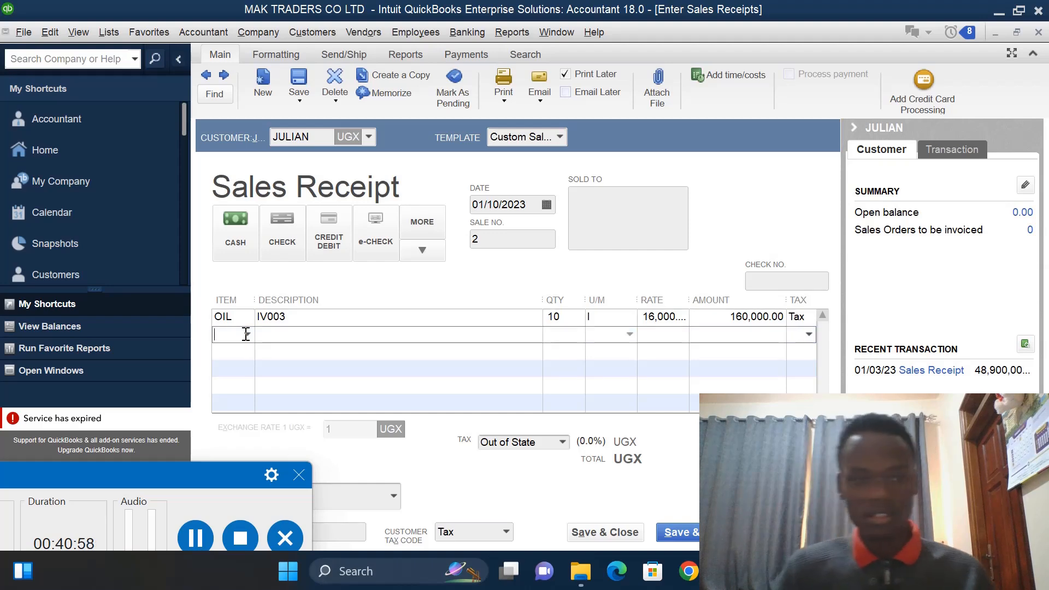
click(246, 334)
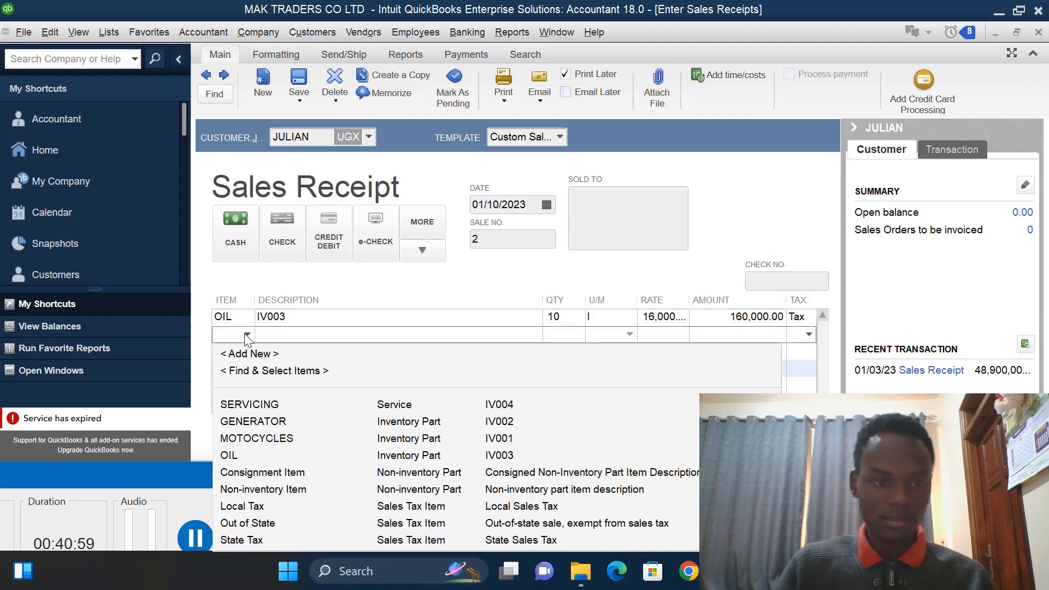
click(249, 421)
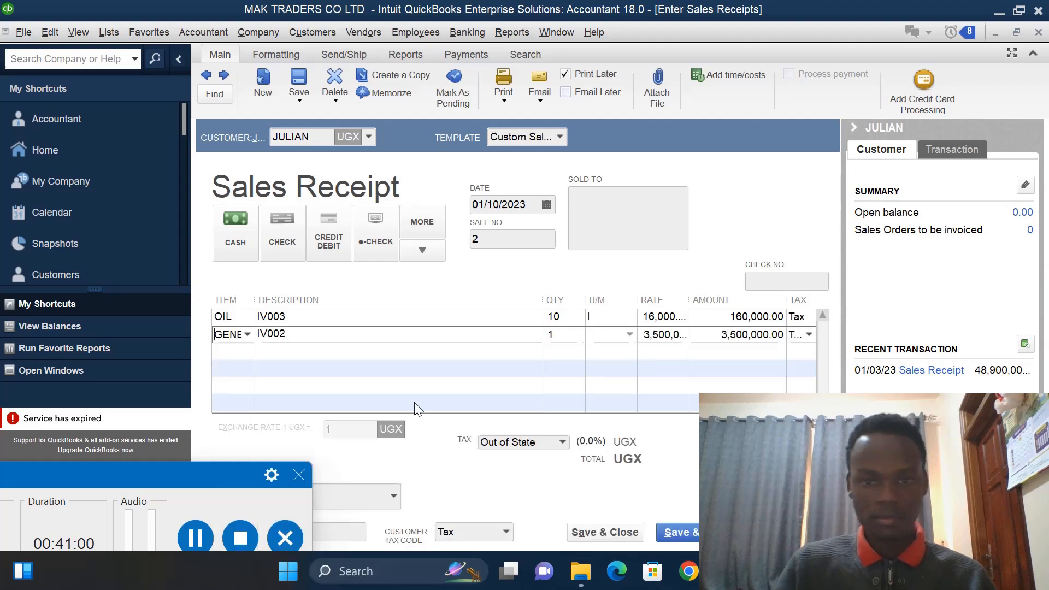
click(563, 335)
key(BackSpace)
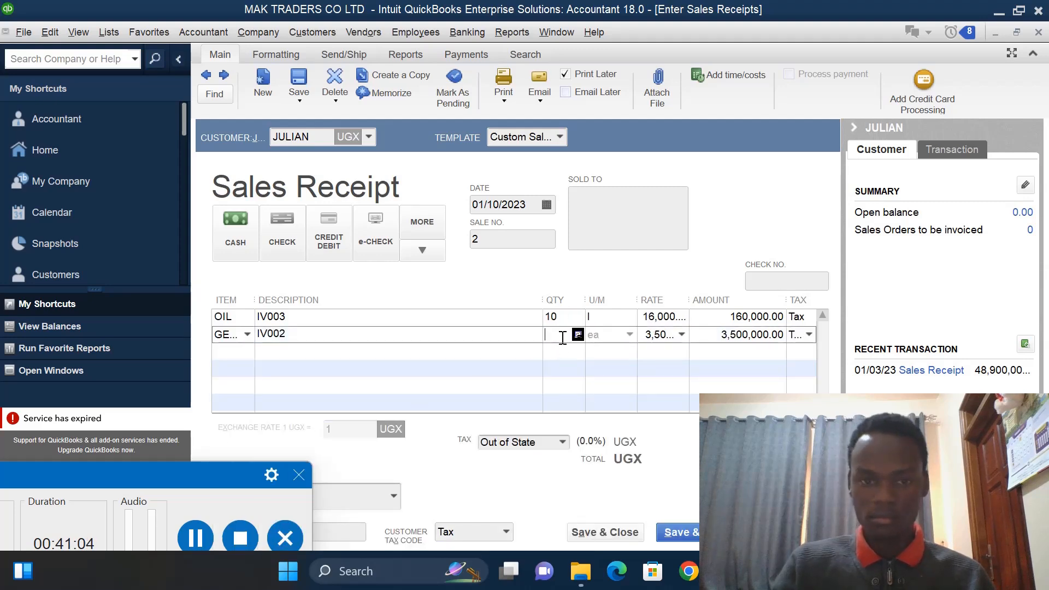
text(5)
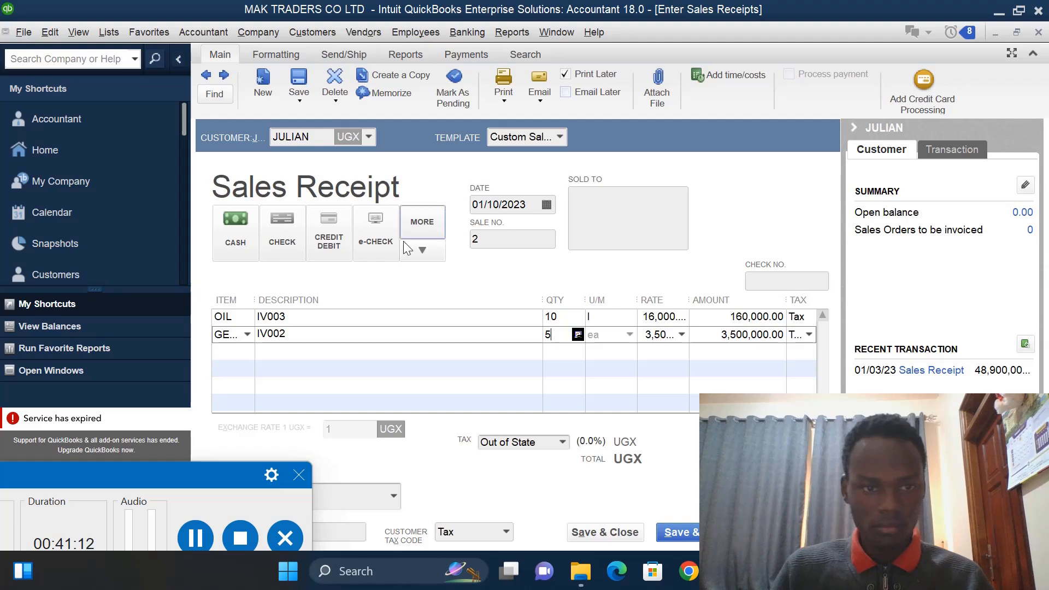
- Save and close the sales receipt, dismissing the insufficient-quantity and negative-quantity notices
click(606, 532)
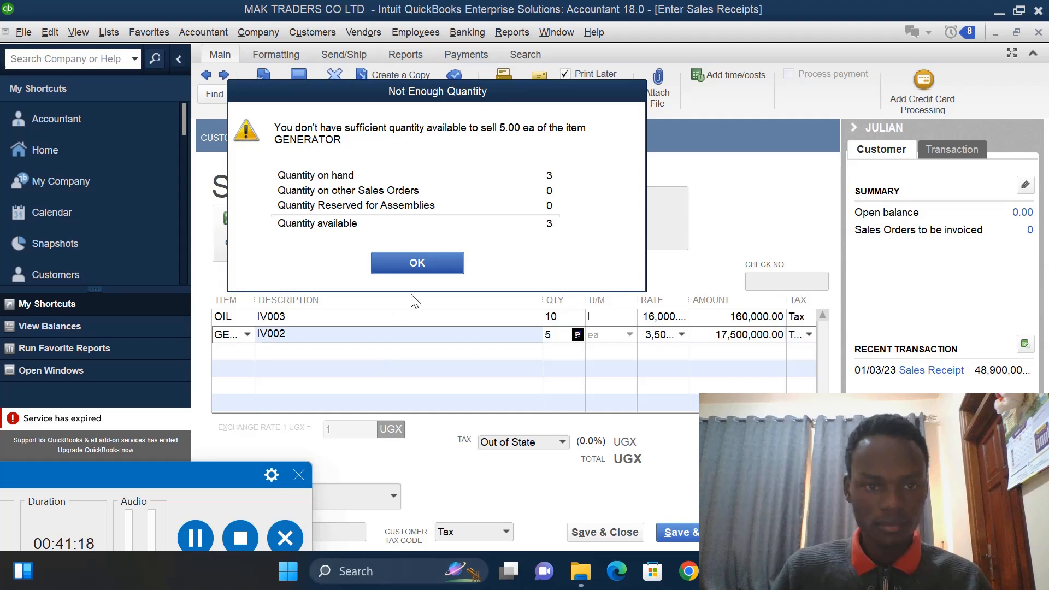
click(425, 264)
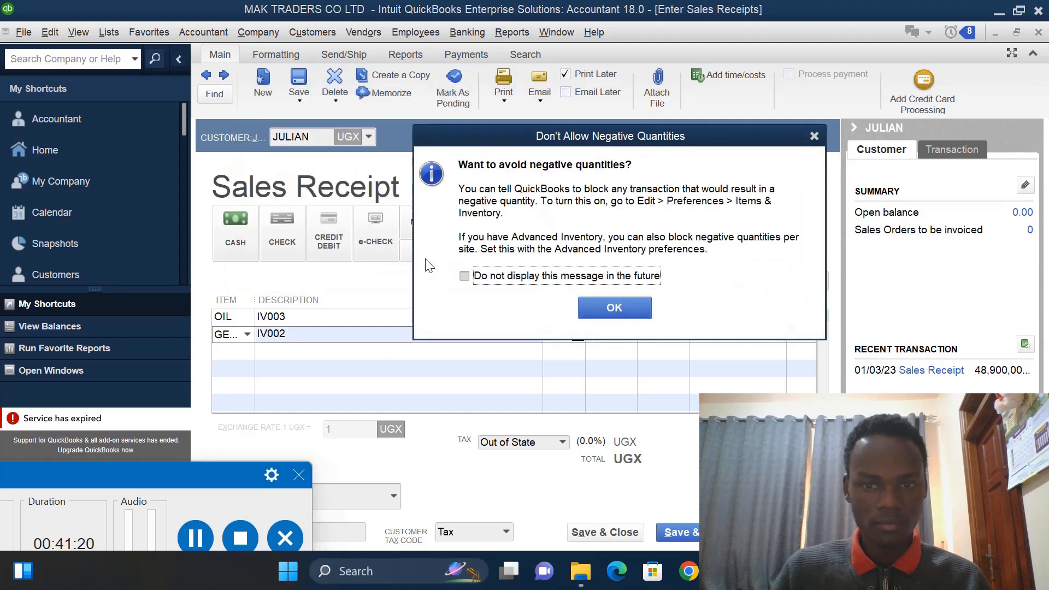
click(812, 132)
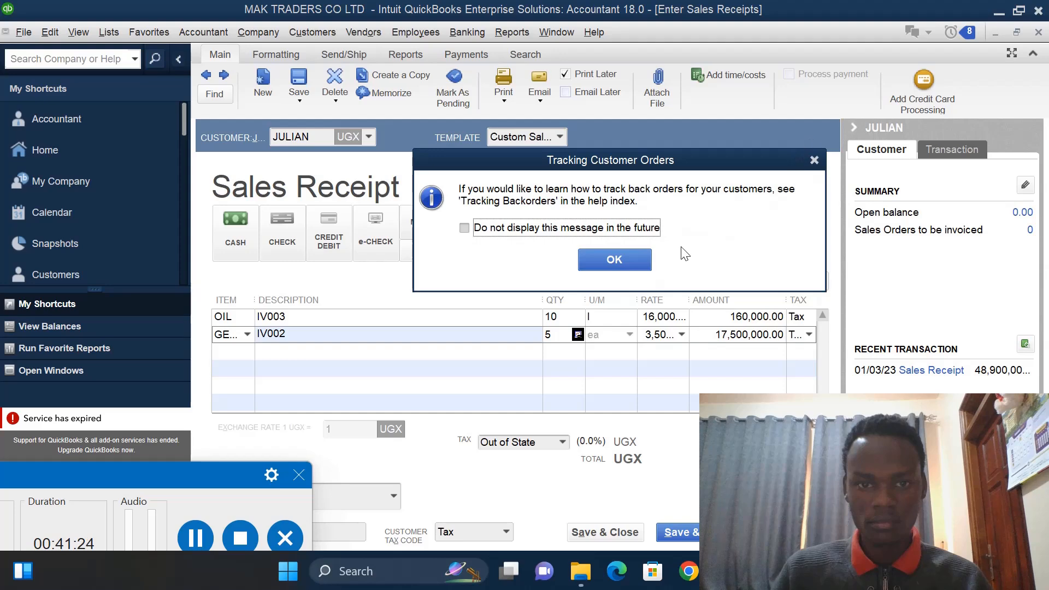
click(633, 262)
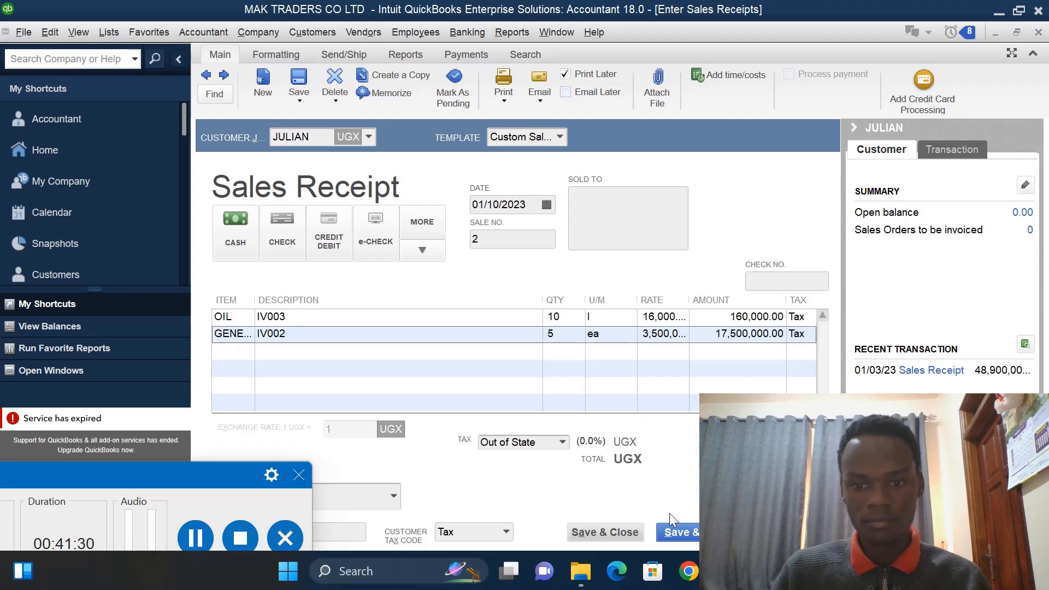
click(615, 530)
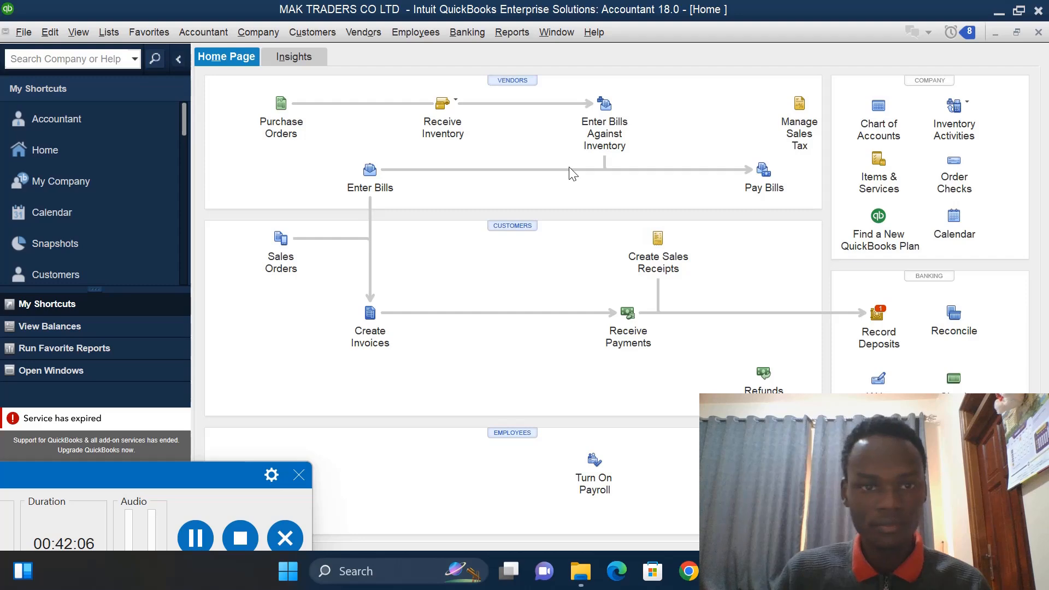
- Start a new invoice and add a new customer named MUNA AUTO TRADERS
click(370, 314)
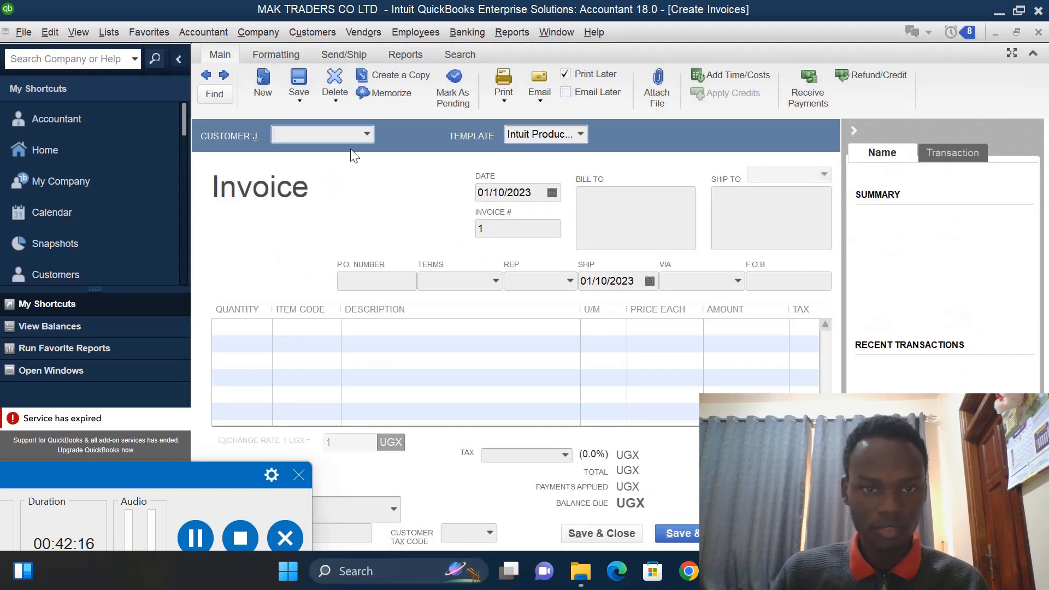
click(368, 135)
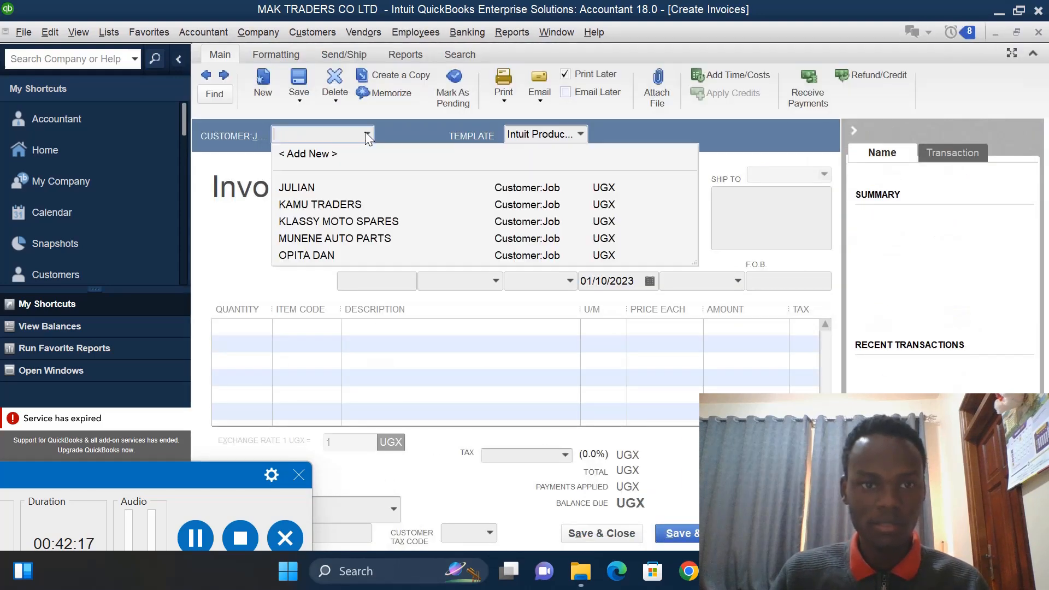
click(326, 156)
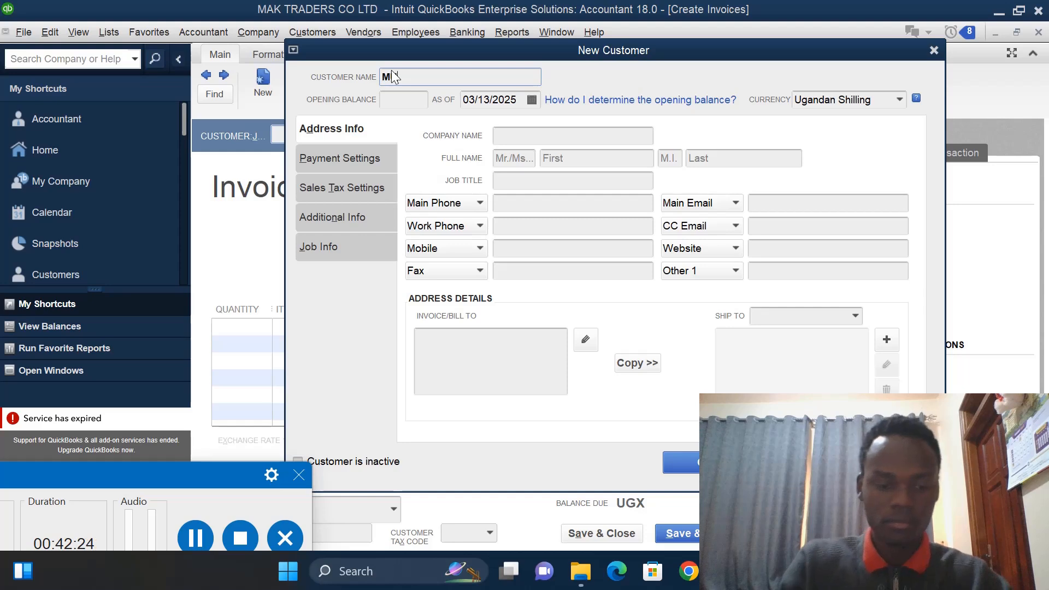
text(MINA)
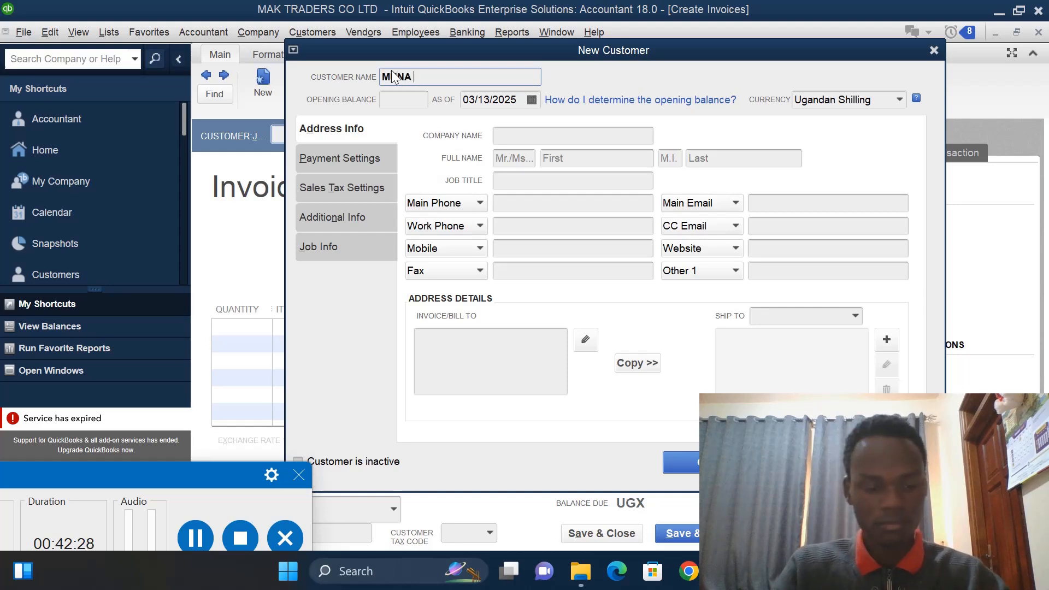
text( AU)
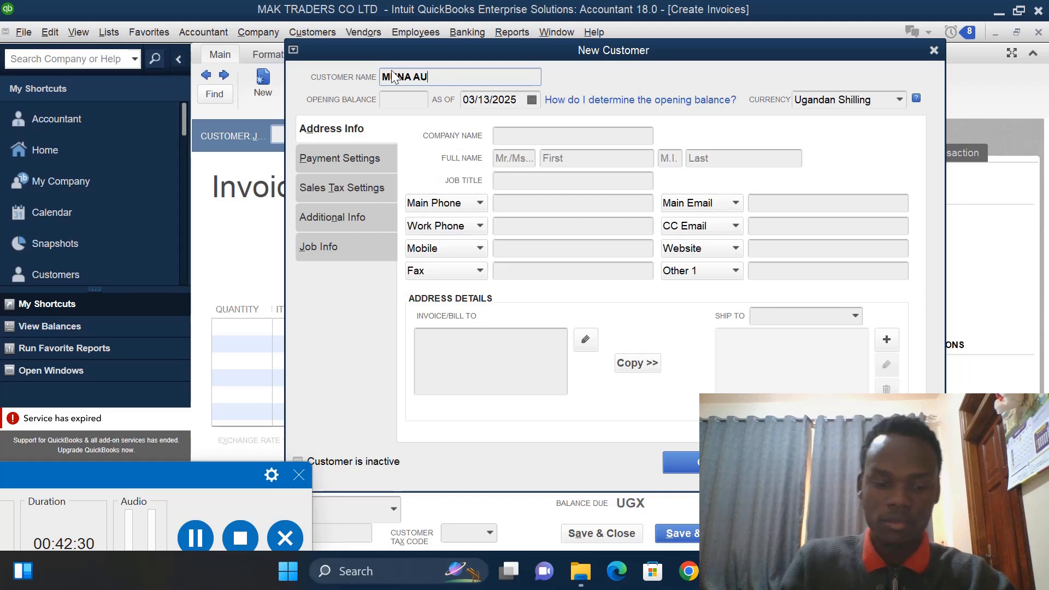
text(TO T)
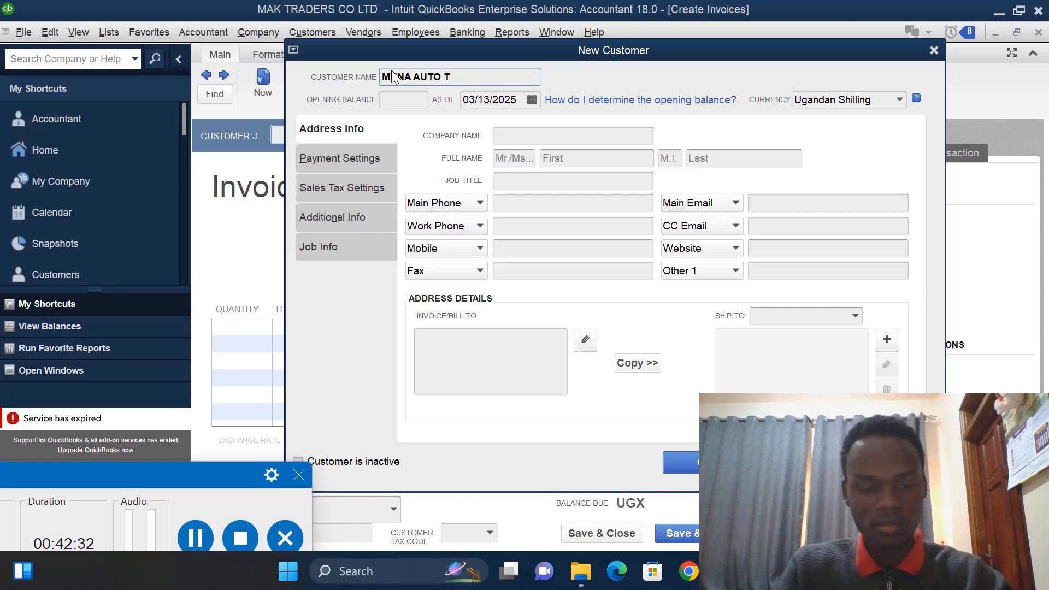
text(RA)
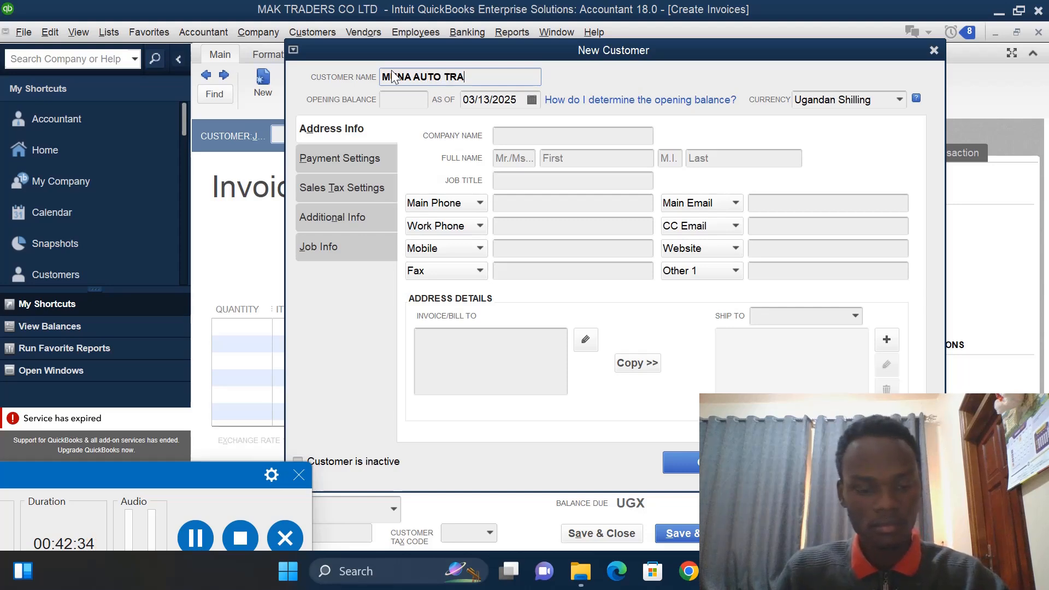
text(DERS)
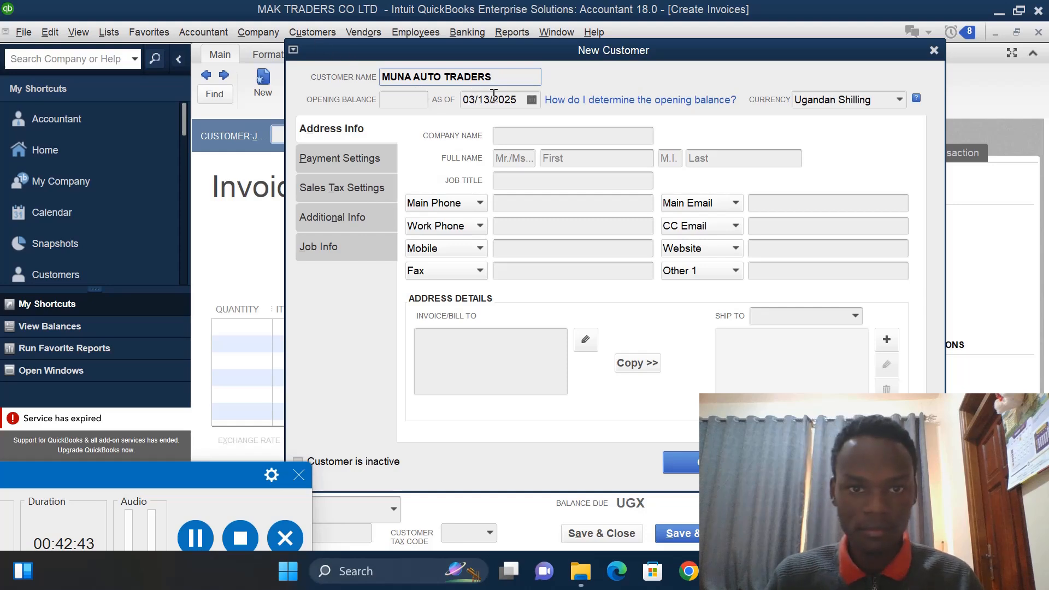
- Set the new customer's opening balance as-of date to 01/11/2023 and save the customer
click(516, 102)
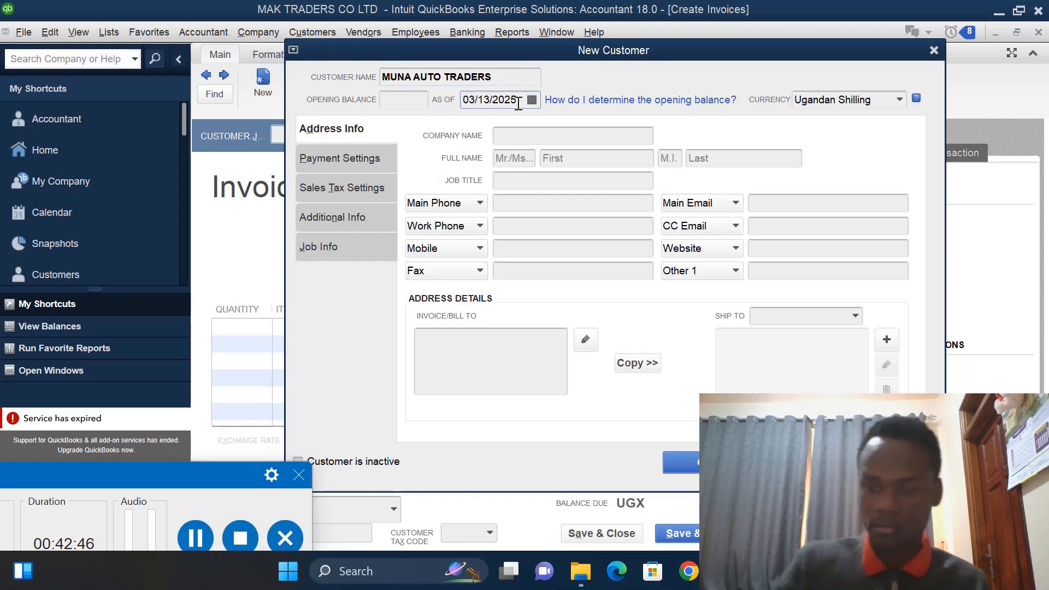
key(BackSpace)
text(3)
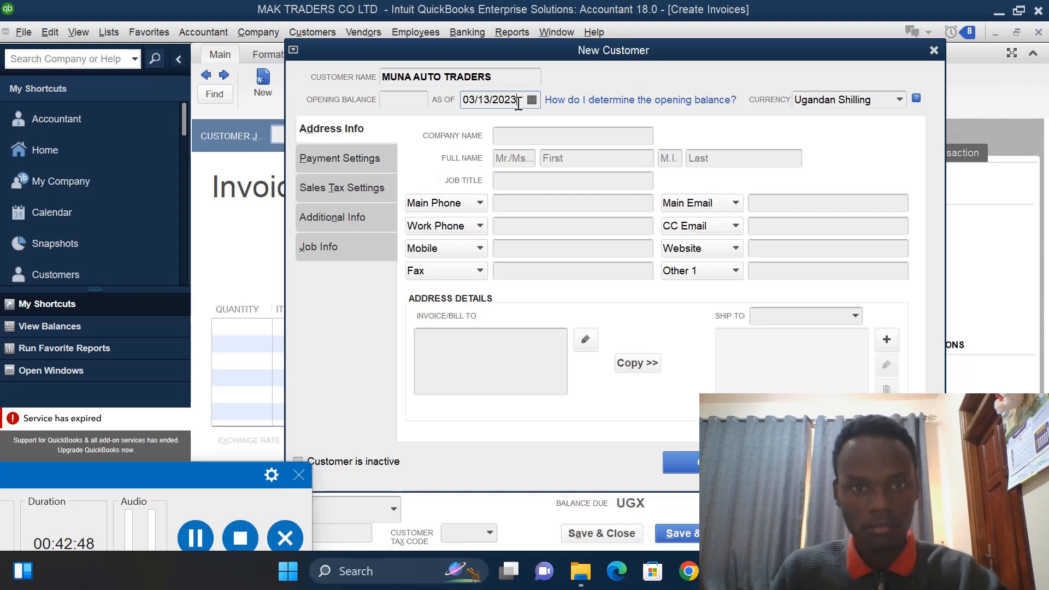
click(530, 101)
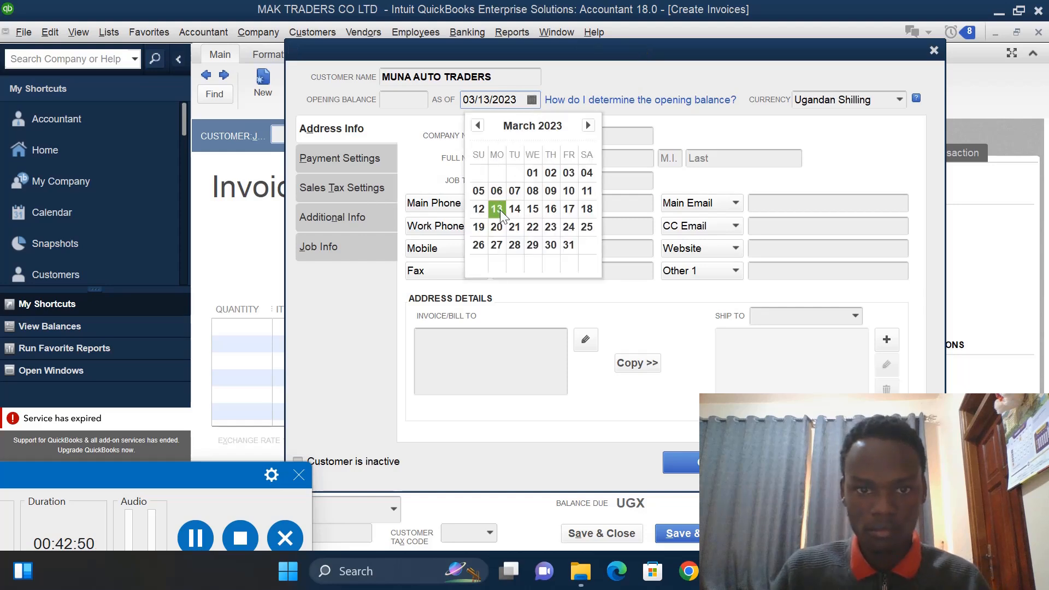
click(477, 125)
click(476, 125)
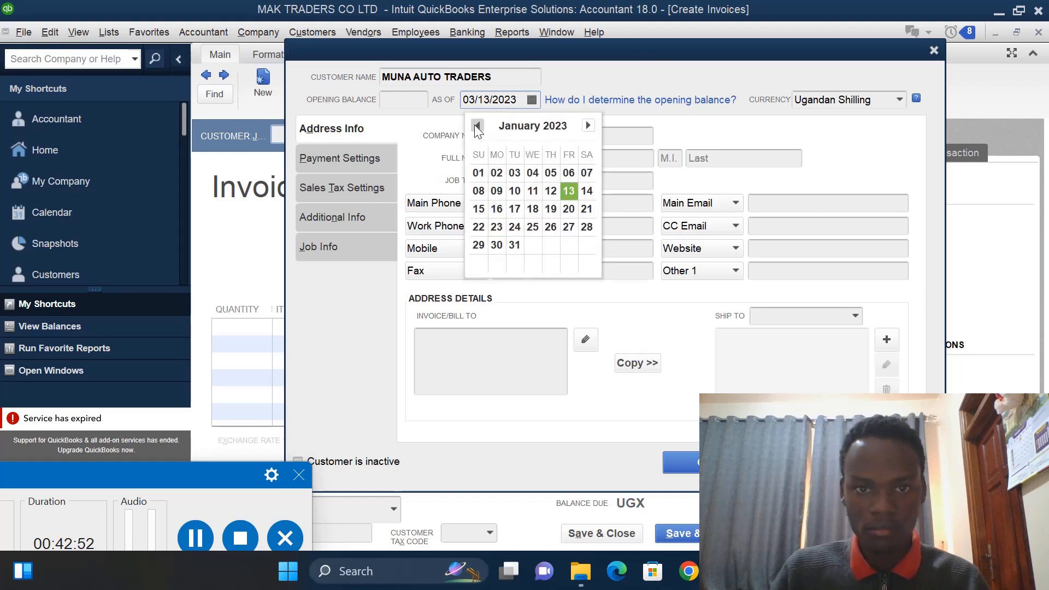
click(533, 191)
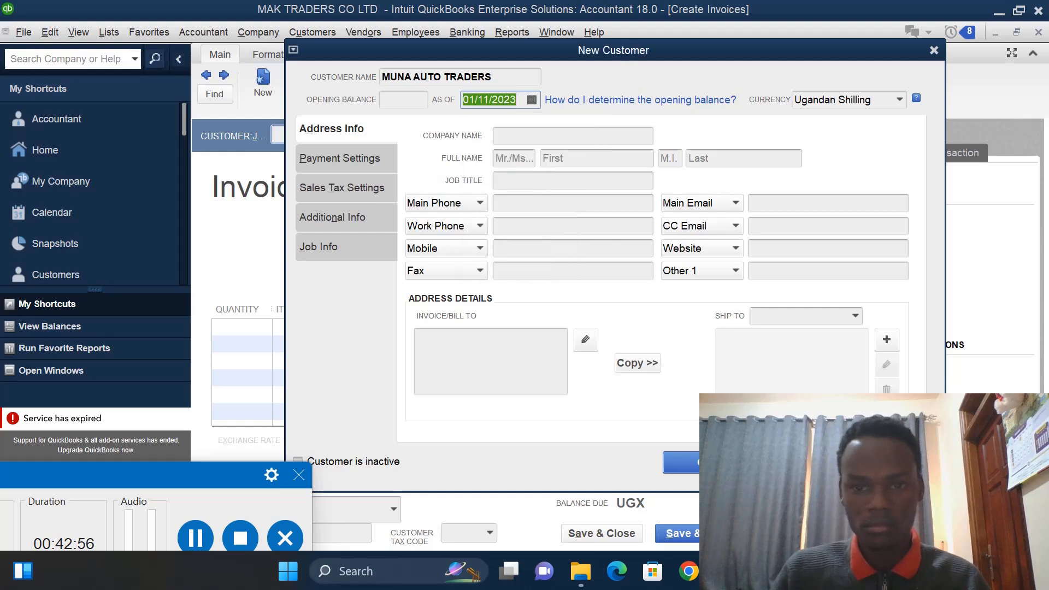
key(Return)
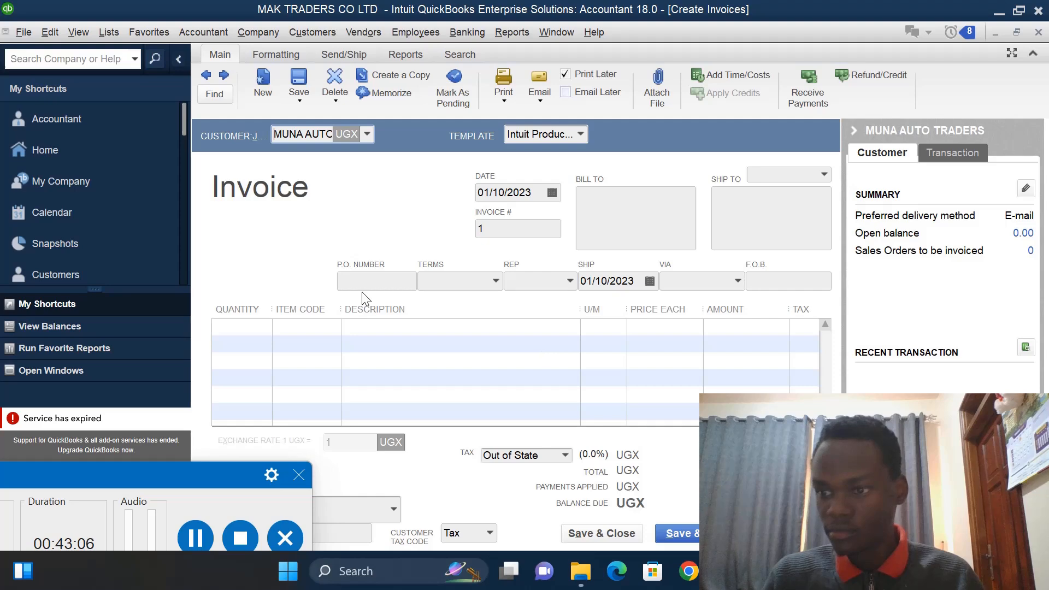
- Fill both the invoice's Bill To and Ship To addresses with MUNA AUTO TRADERS
click(246, 324)
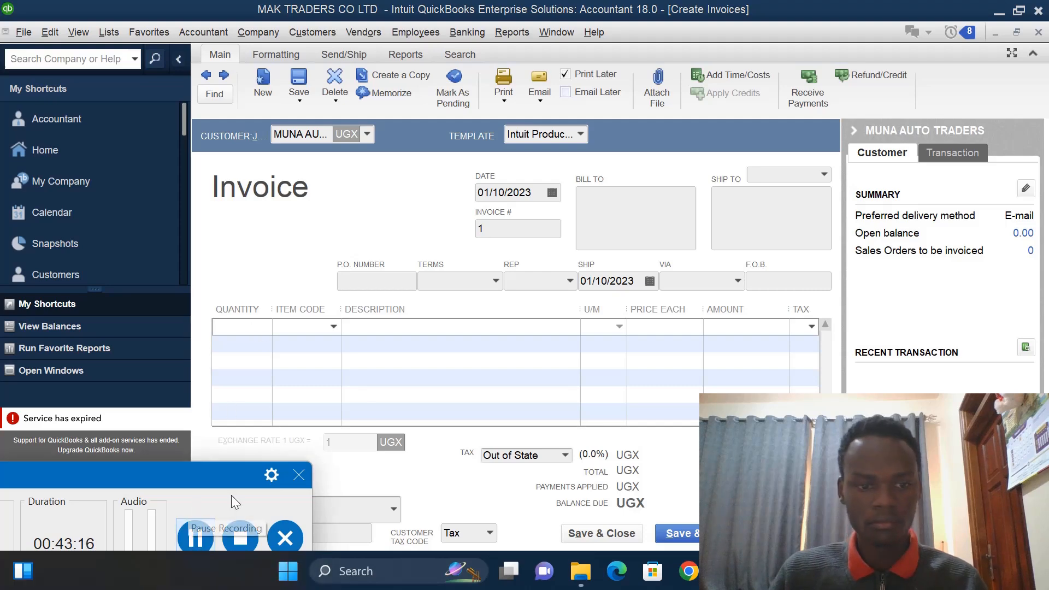
click(619, 222)
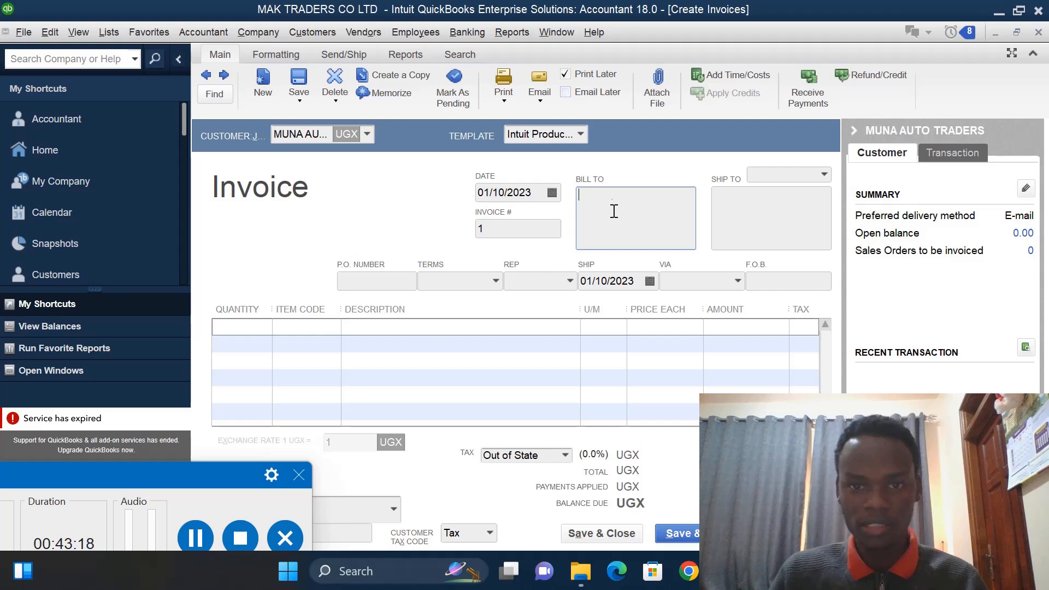
click(275, 135)
key(ctrl+c)
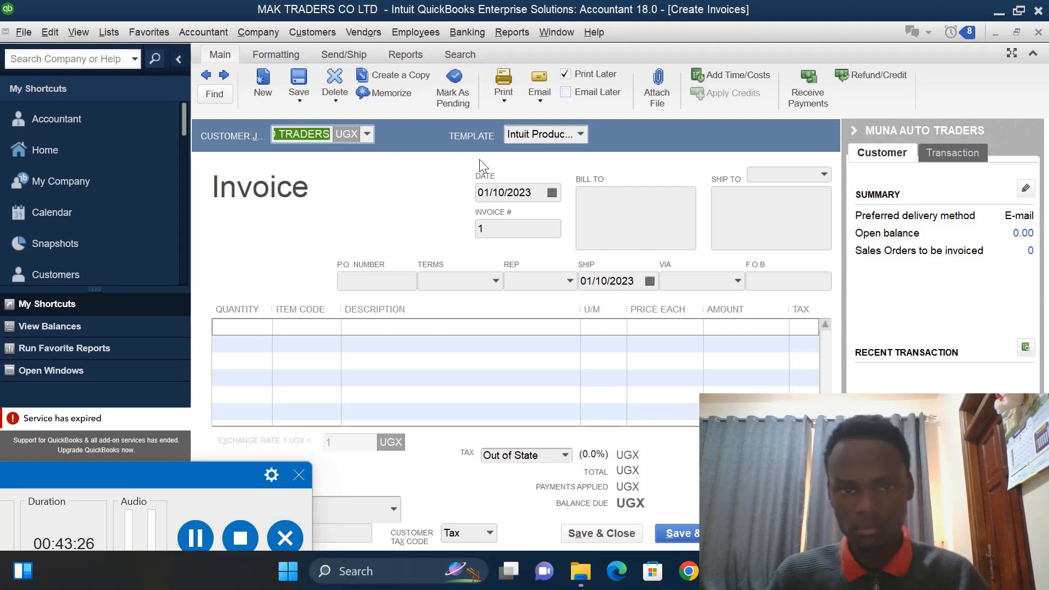
click(613, 221)
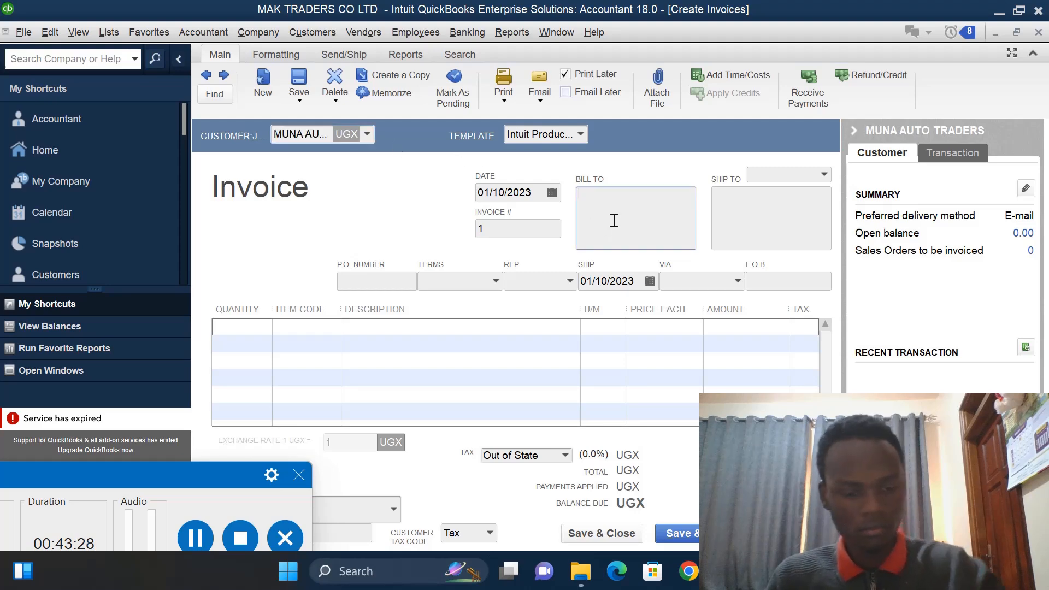
key(ctrl+v)
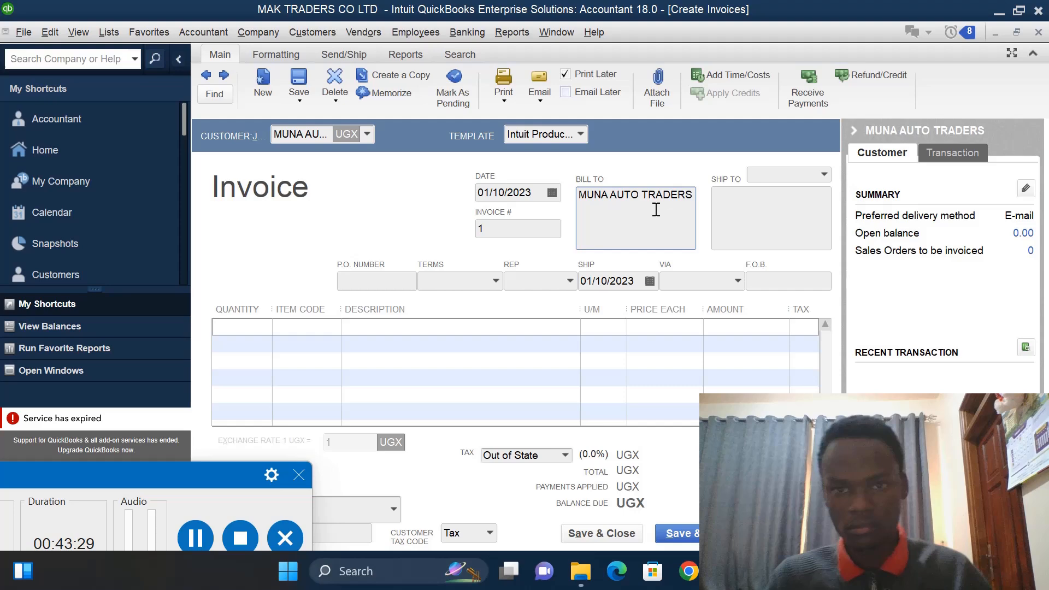
click(738, 210)
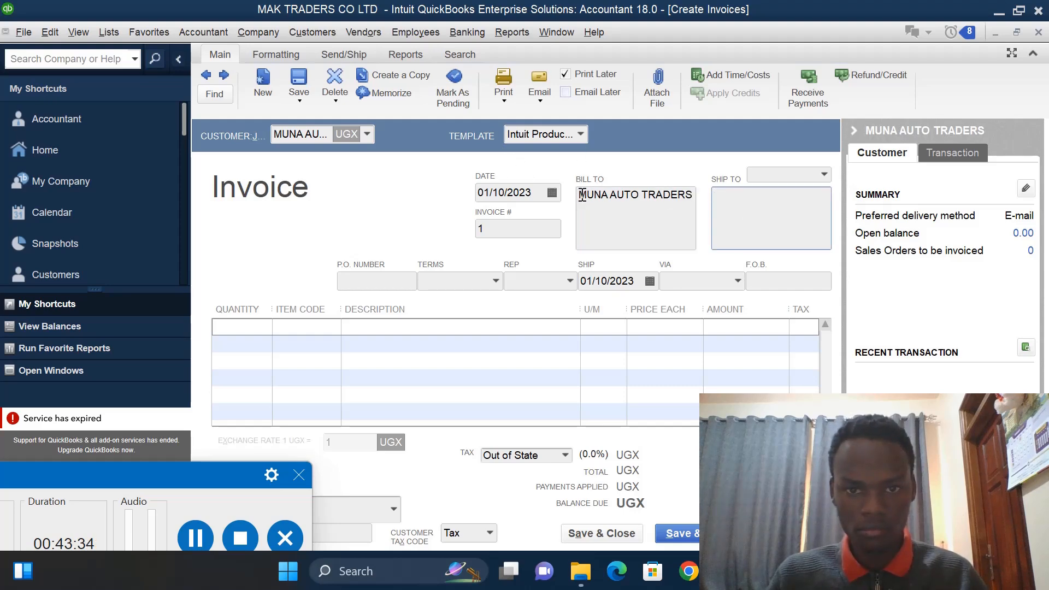
drag(583, 194, 697, 203)
key(ctrl+c)
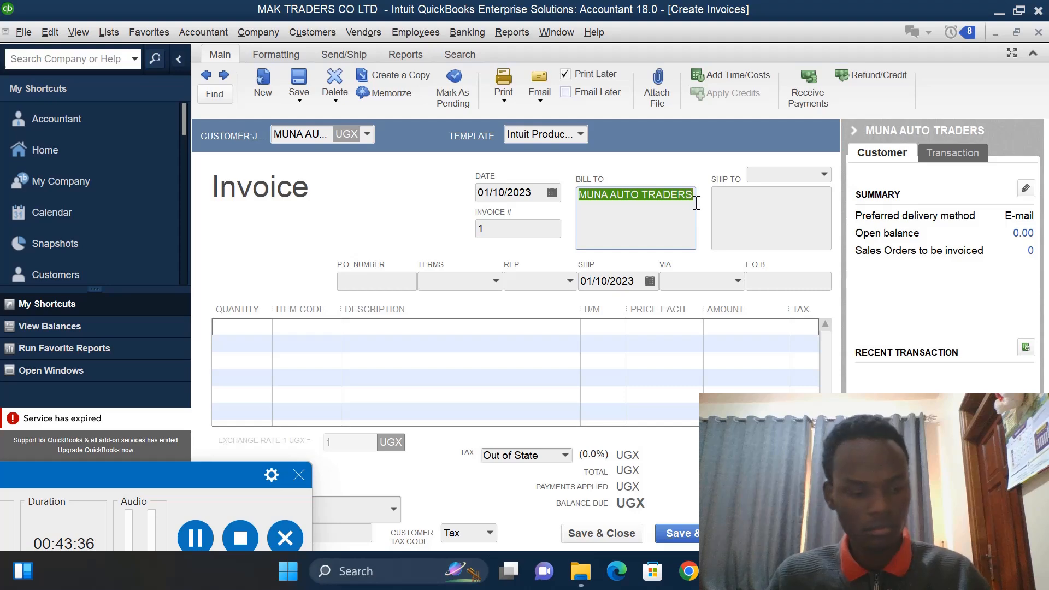
click(750, 213)
key(ctrl+v)
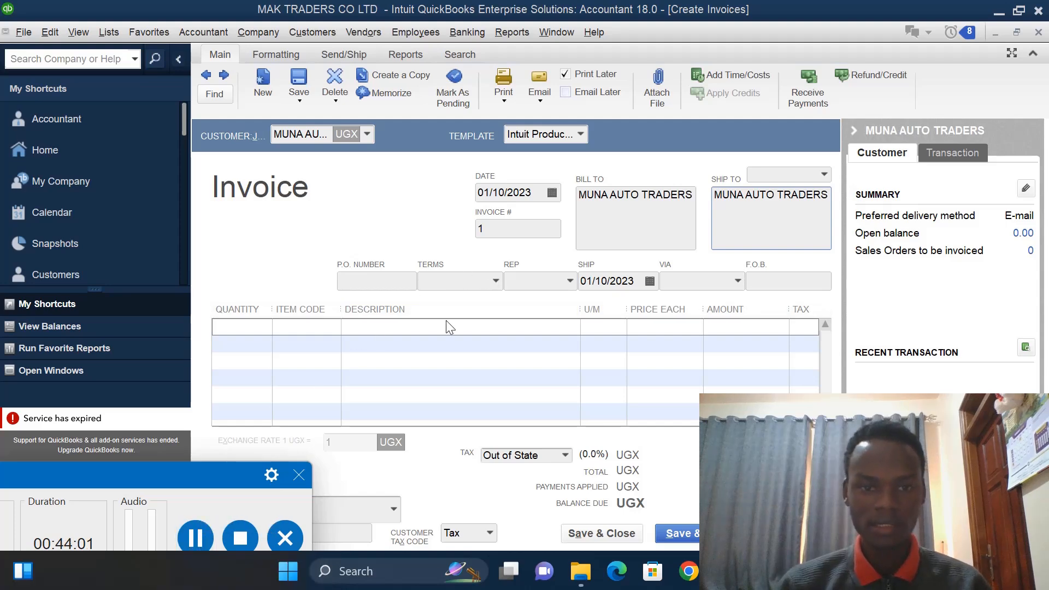
- Select MOTOCYCLES as the item on the invoice's first line
click(328, 327)
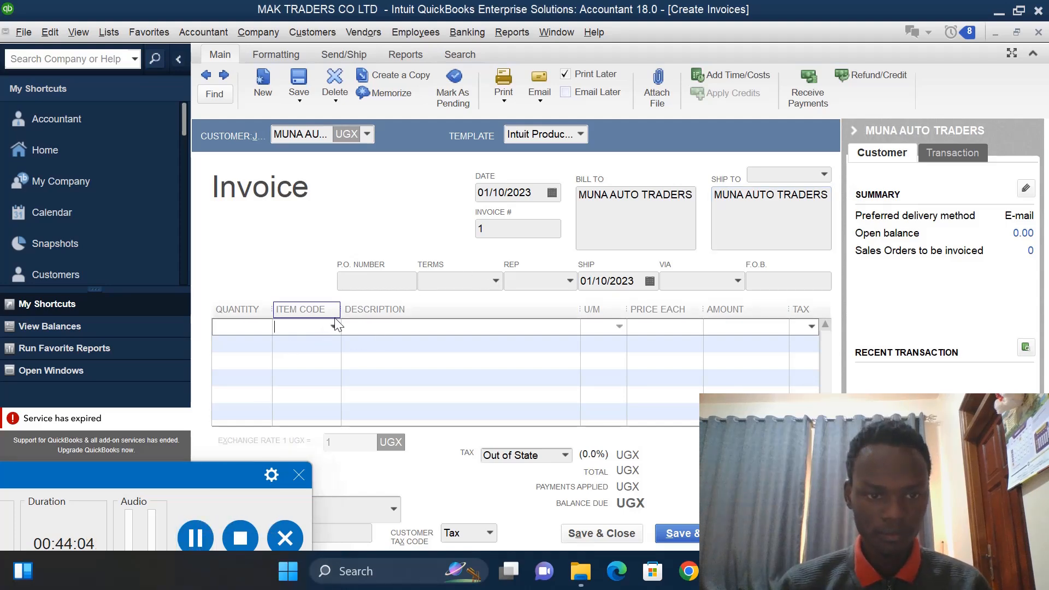
click(333, 326)
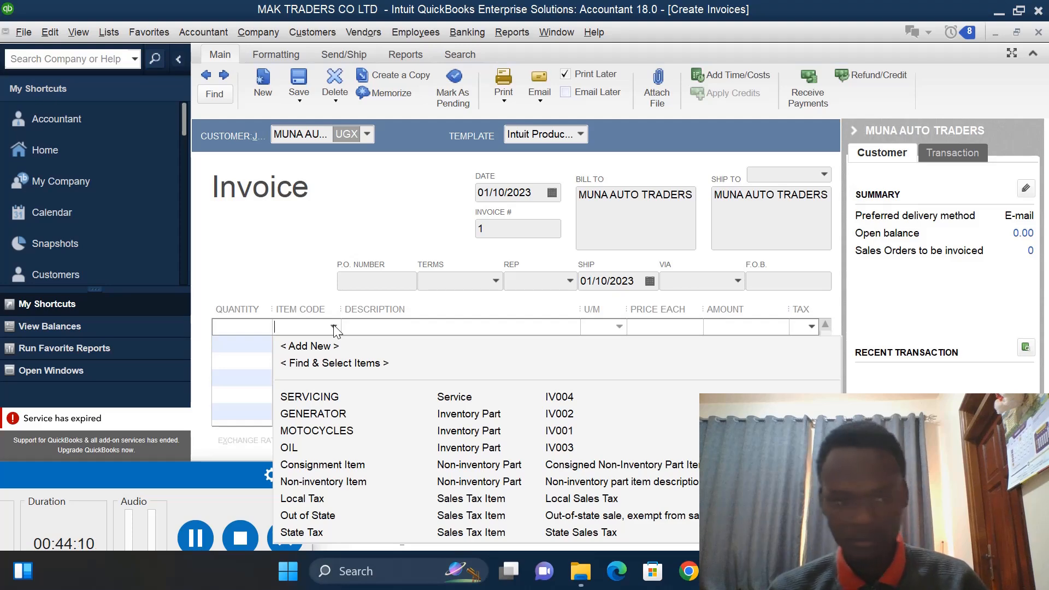
click(319, 430)
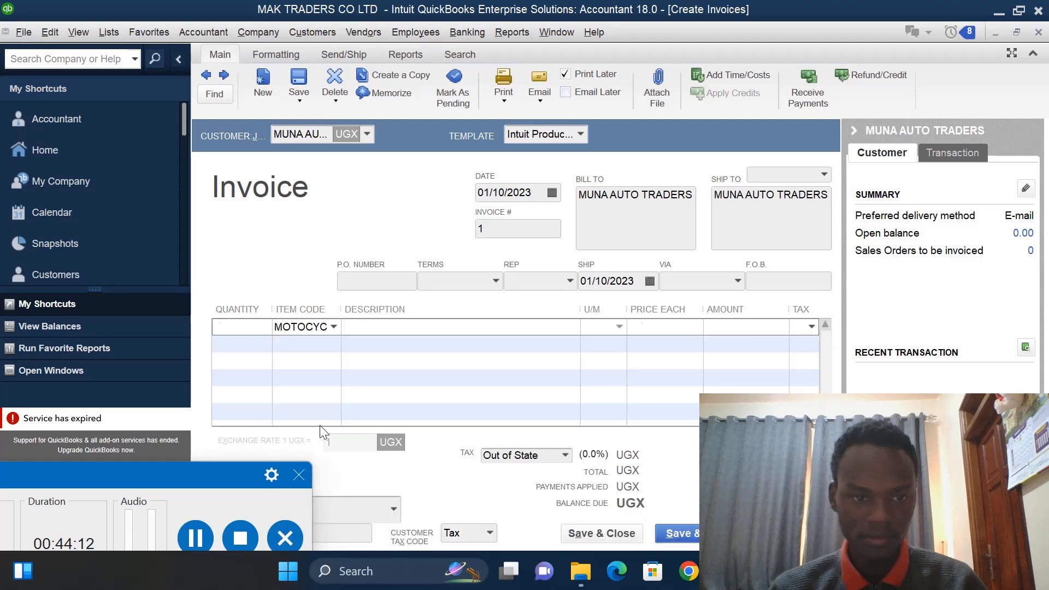
- Set the quantity of the MOTOCYCLES line on the invoice to 6
click(237, 327)
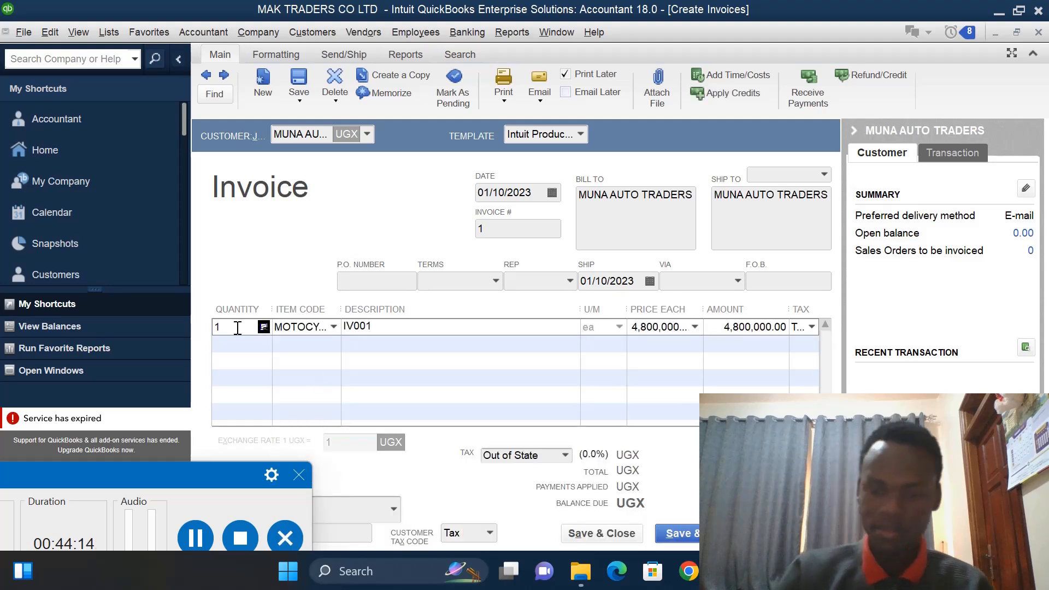
key(BackSpace)
text(6)
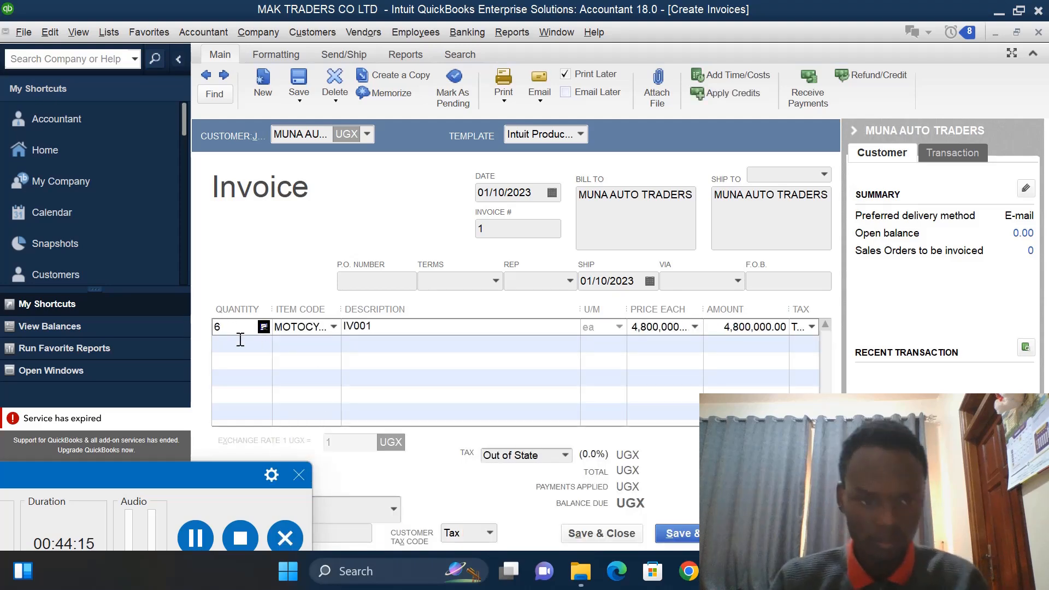
- Add GENERATOR on the invoice's second line with a quantity of 2, dismissing the insufficient-stock notices
click(321, 344)
click(333, 344)
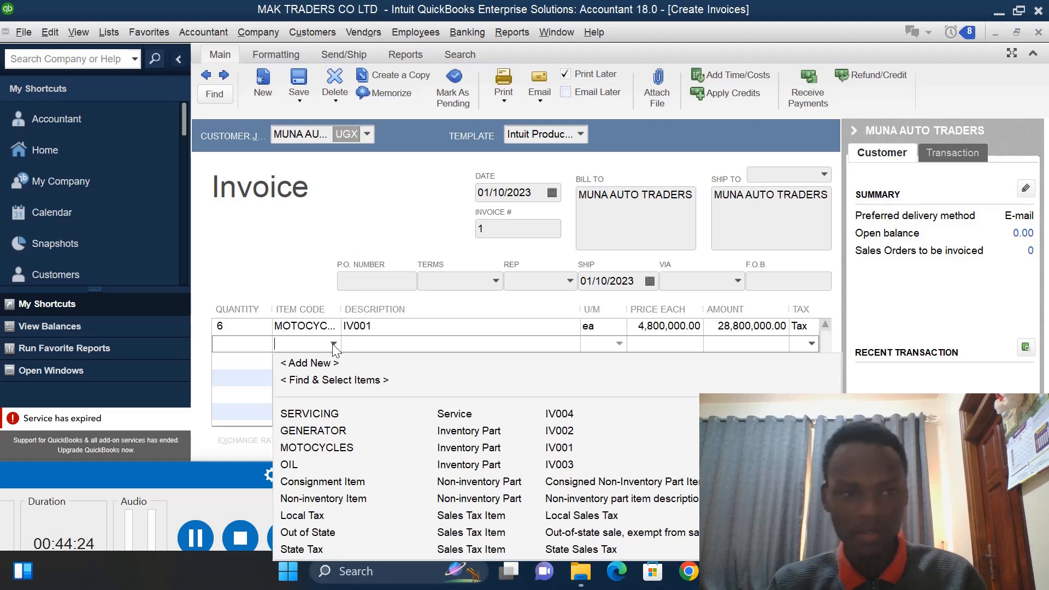
click(313, 430)
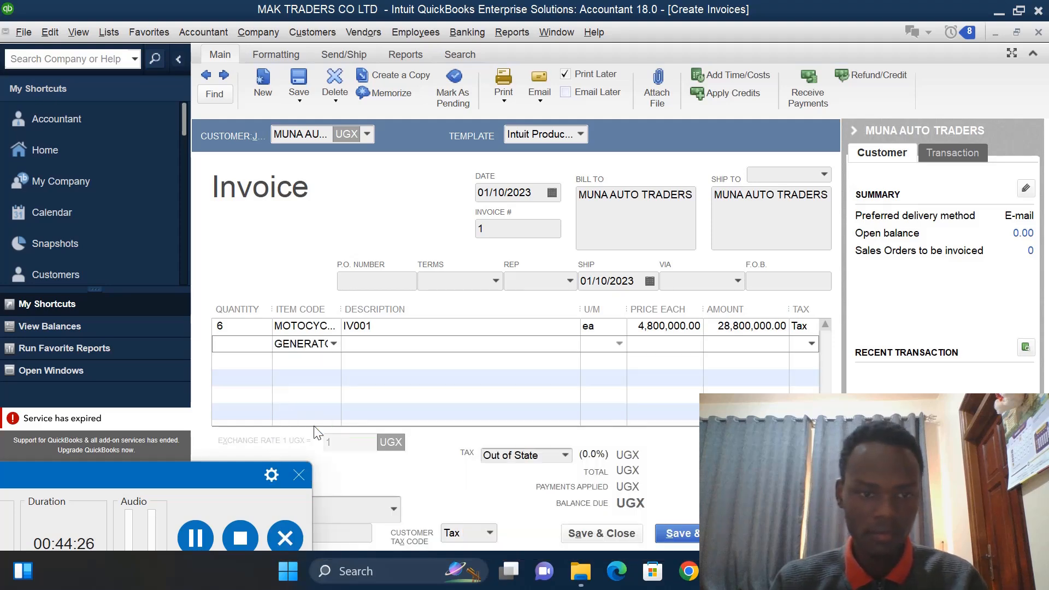
click(245, 345)
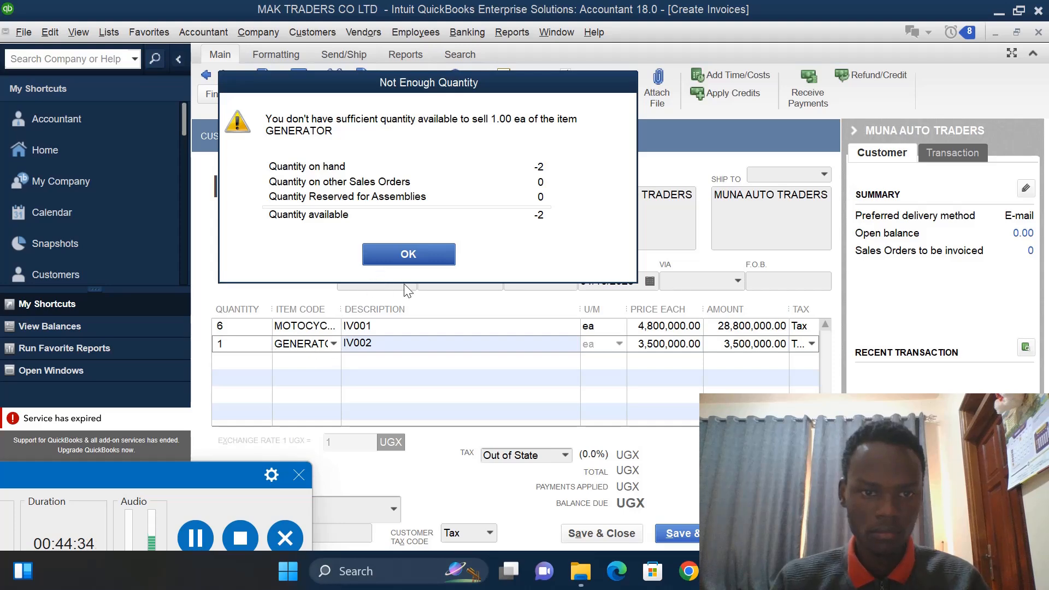
click(419, 261)
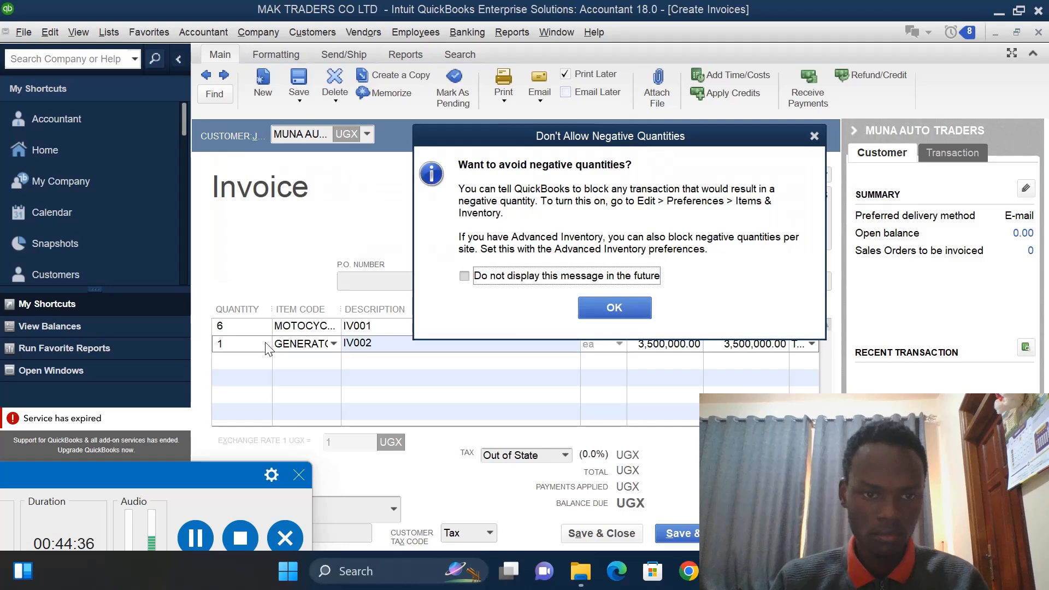
click(813, 134)
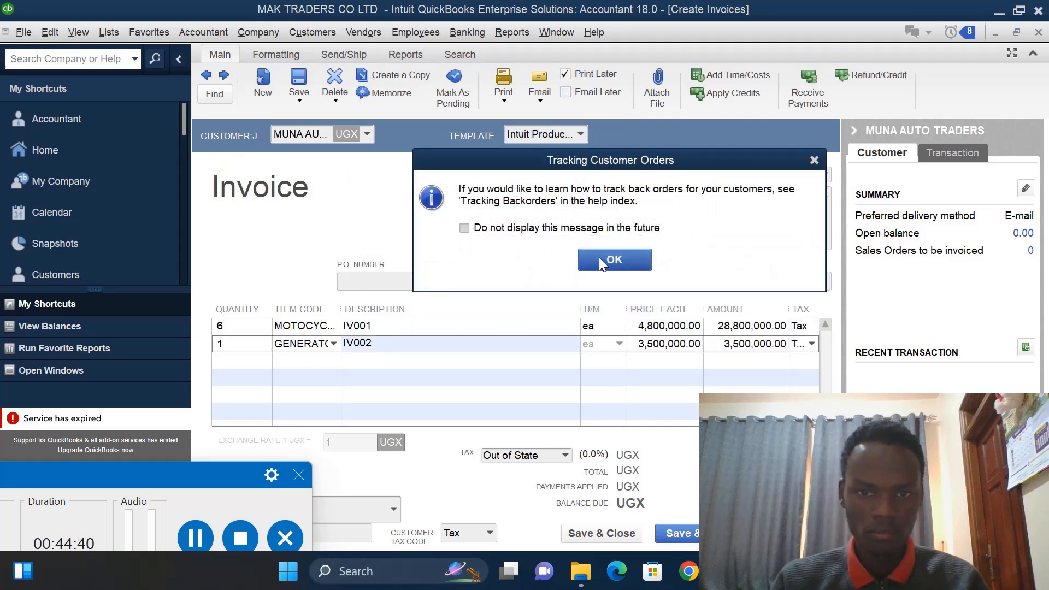
click(598, 257)
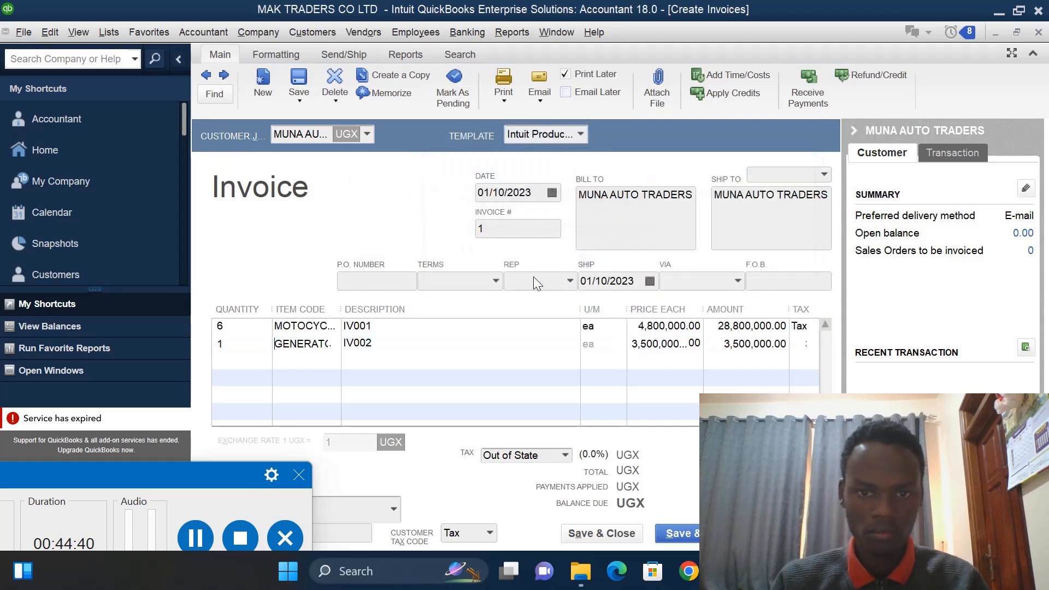
click(241, 344)
key(BackSpace)
text(2)
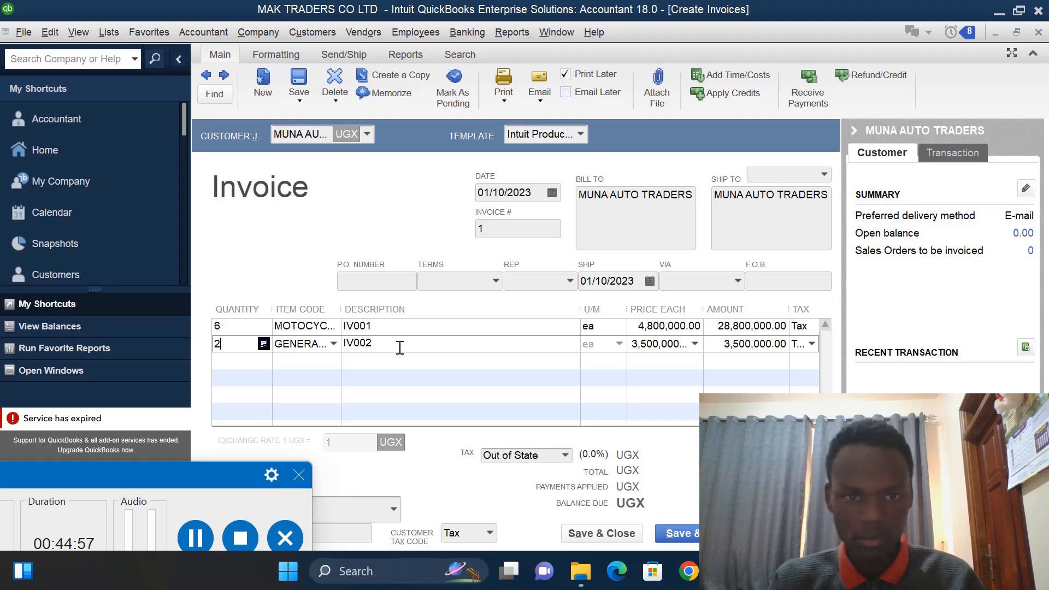
- Set the invoice date to 01/11/2023, then save and close the invoice, making the billing address change permanent
click(503, 192)
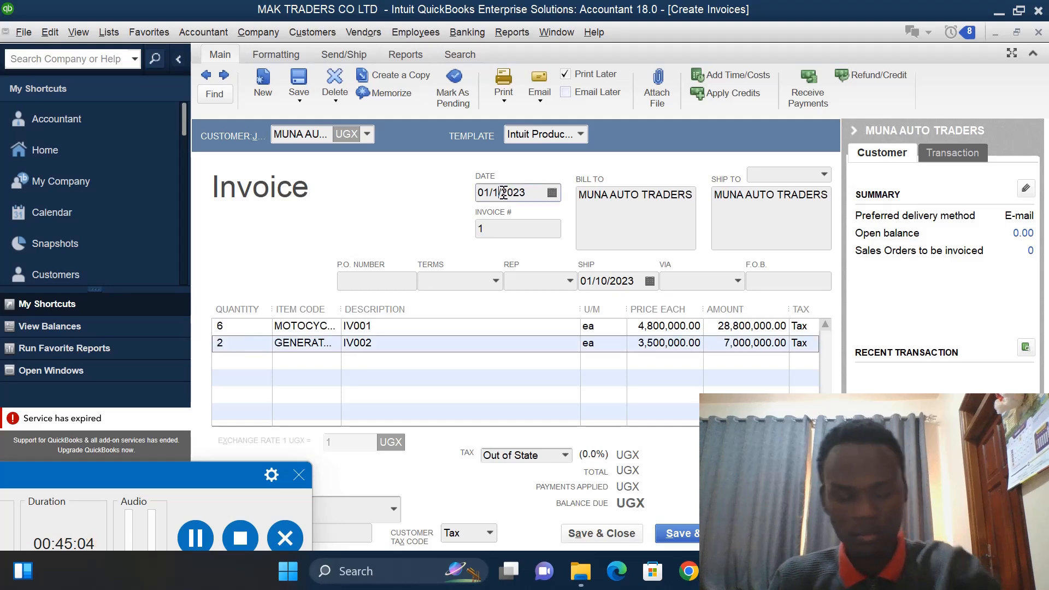
text(1)
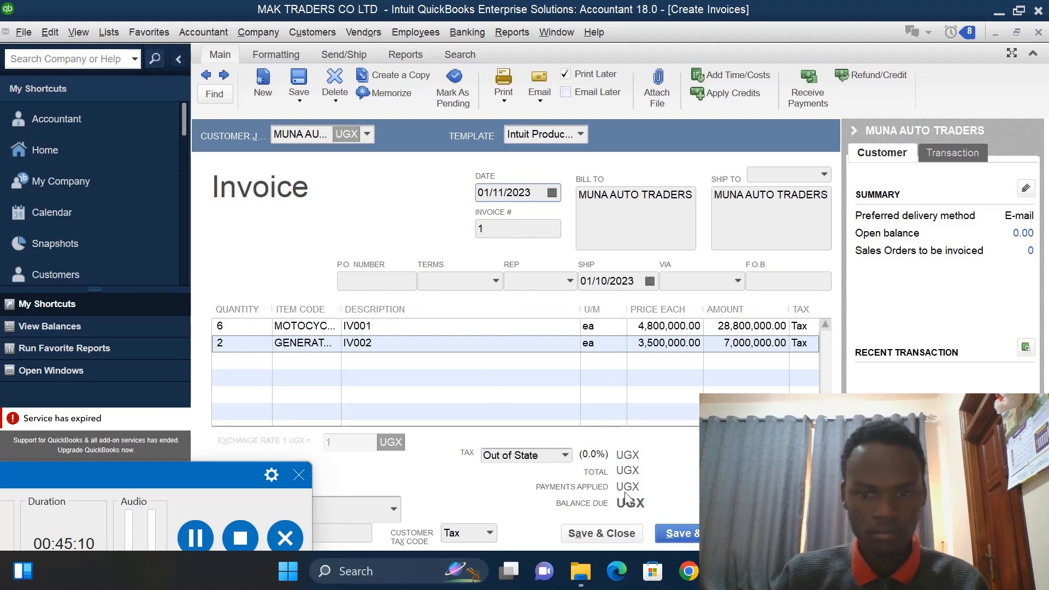
click(601, 529)
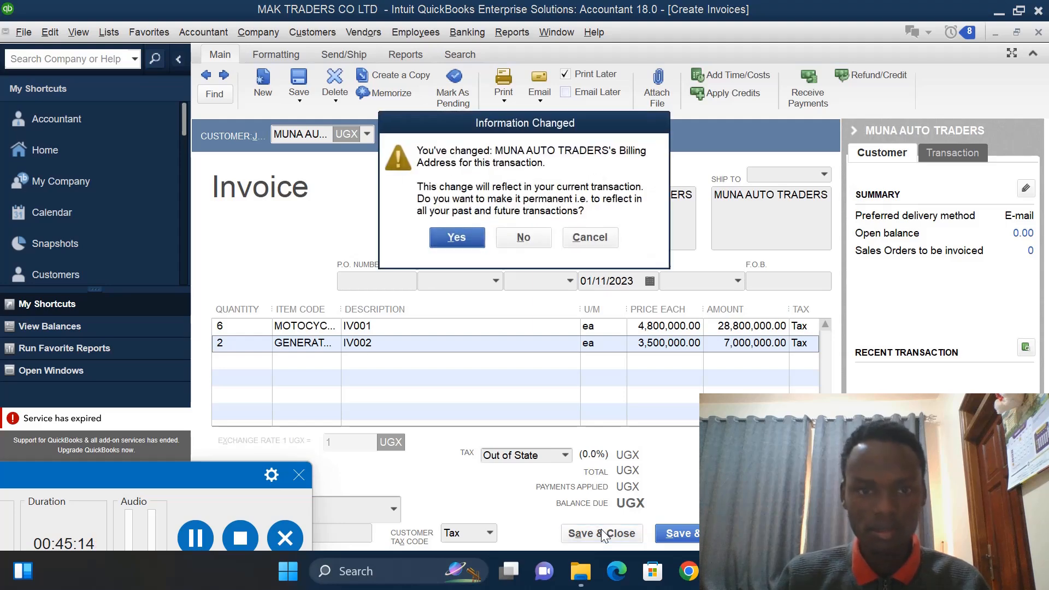
click(455, 237)
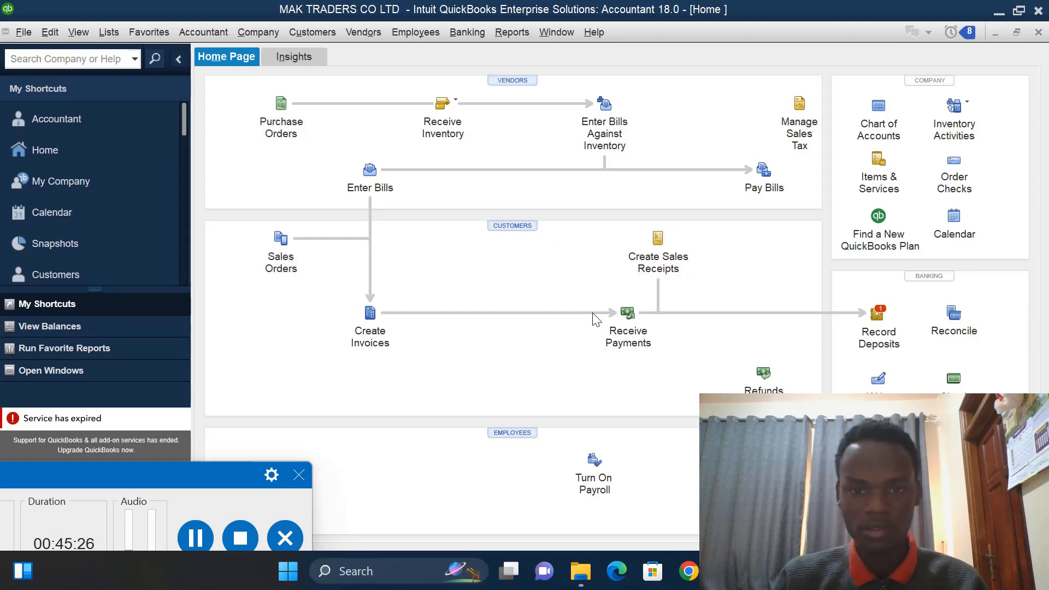
- Start a customer payment from MUNA AUTO TRADERS, apply it to invoice 1 in full, and choose Cash as the method
click(630, 318)
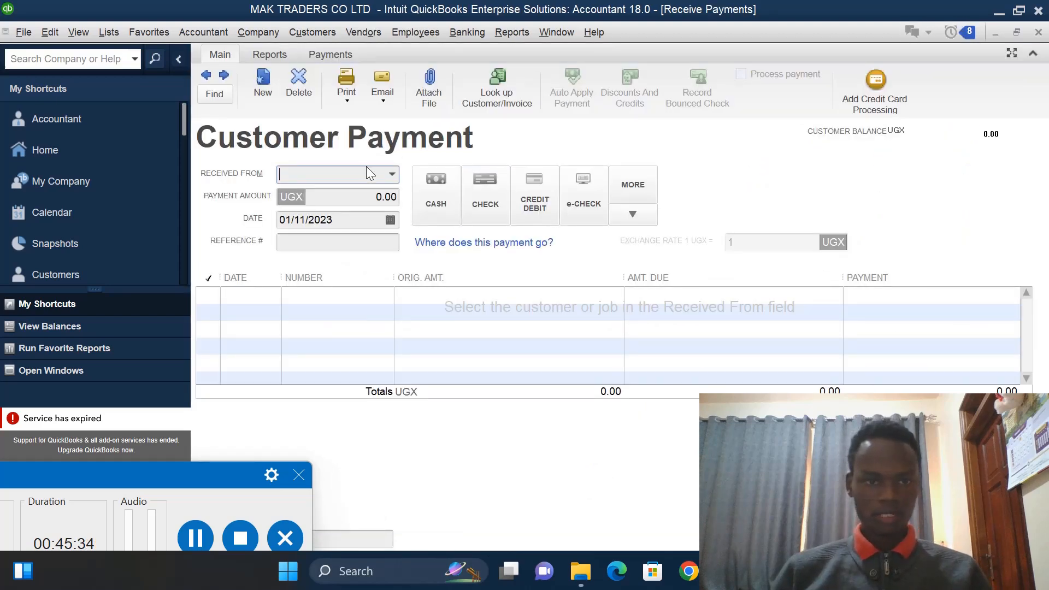
click(391, 176)
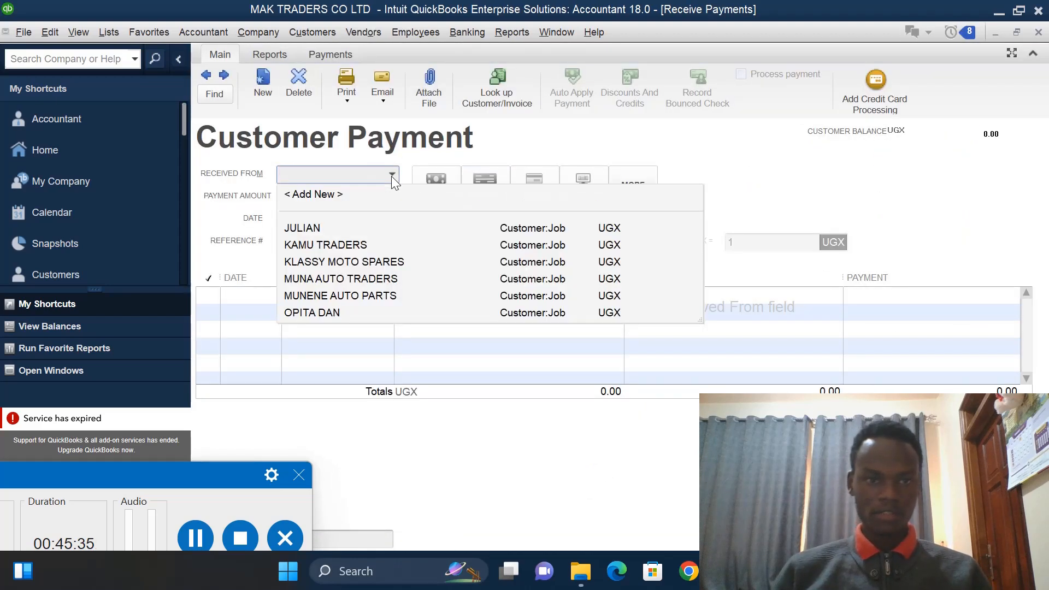
click(318, 278)
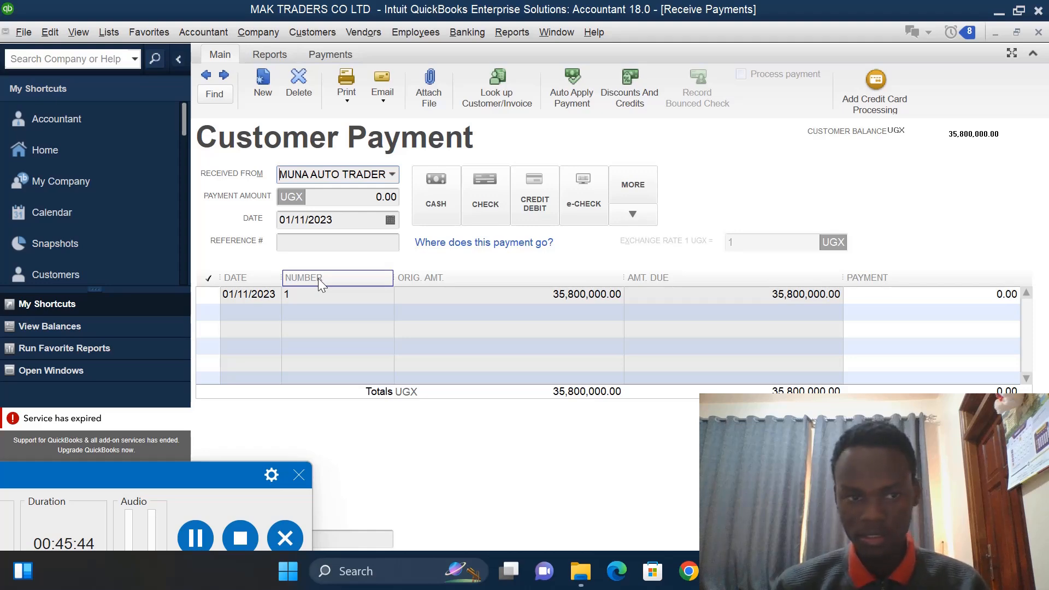
click(212, 298)
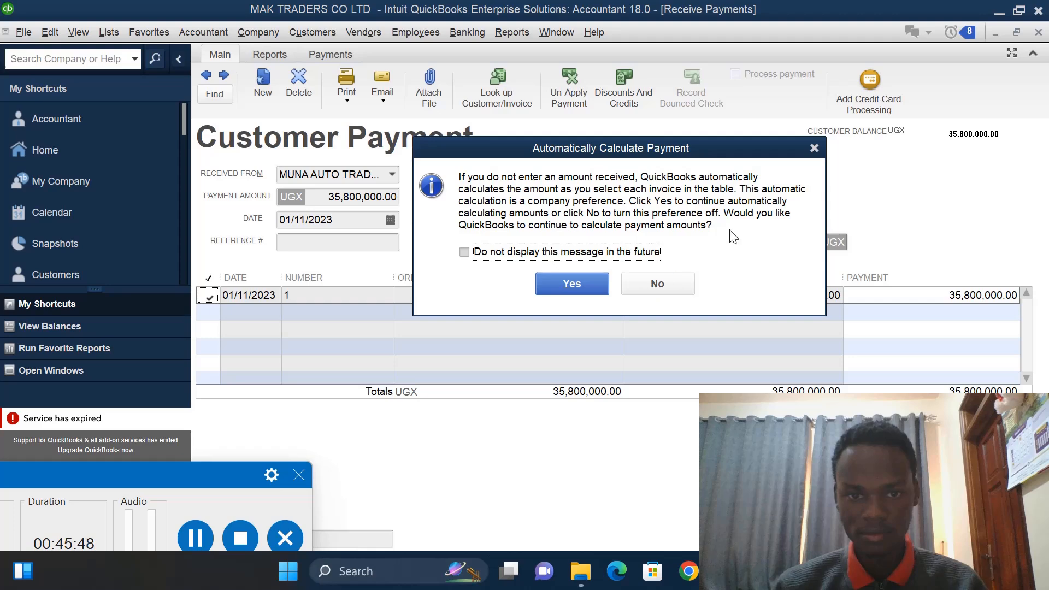
click(814, 148)
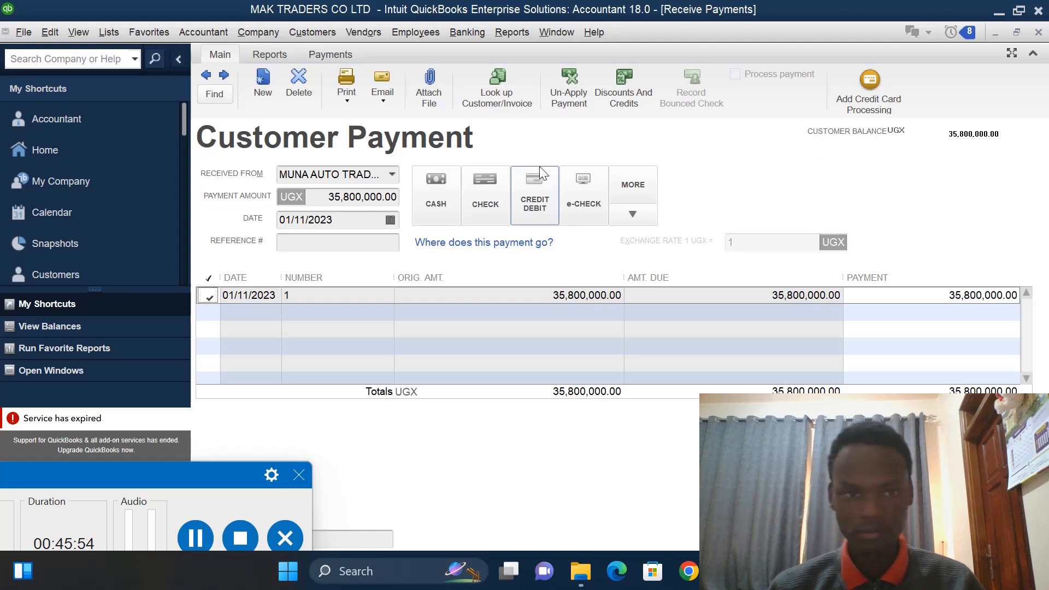
click(441, 205)
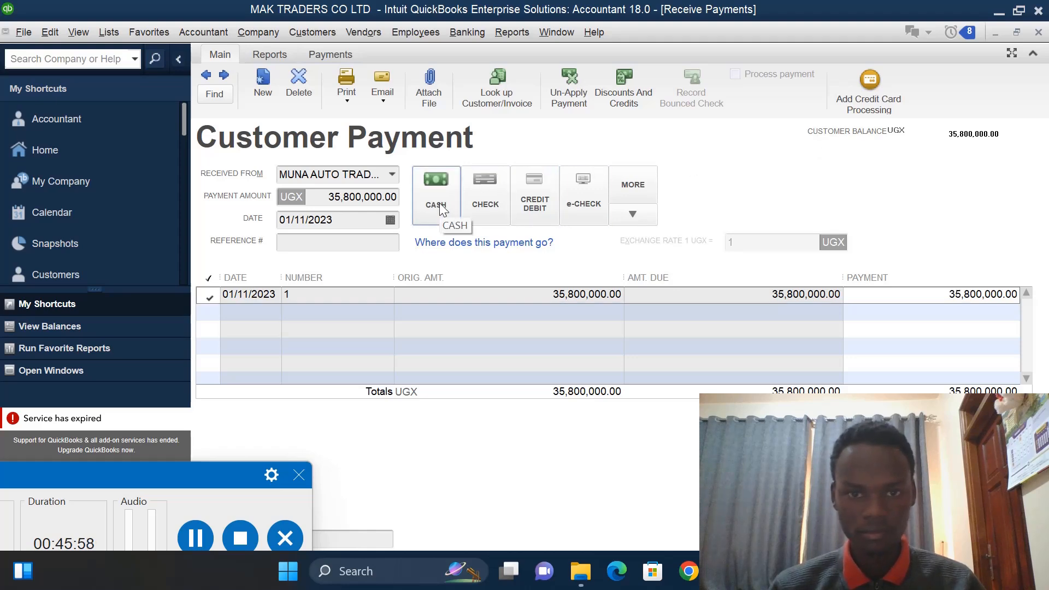
- Enter a discount on the invoice calculated as 0.02 × 35,800,000
click(627, 103)
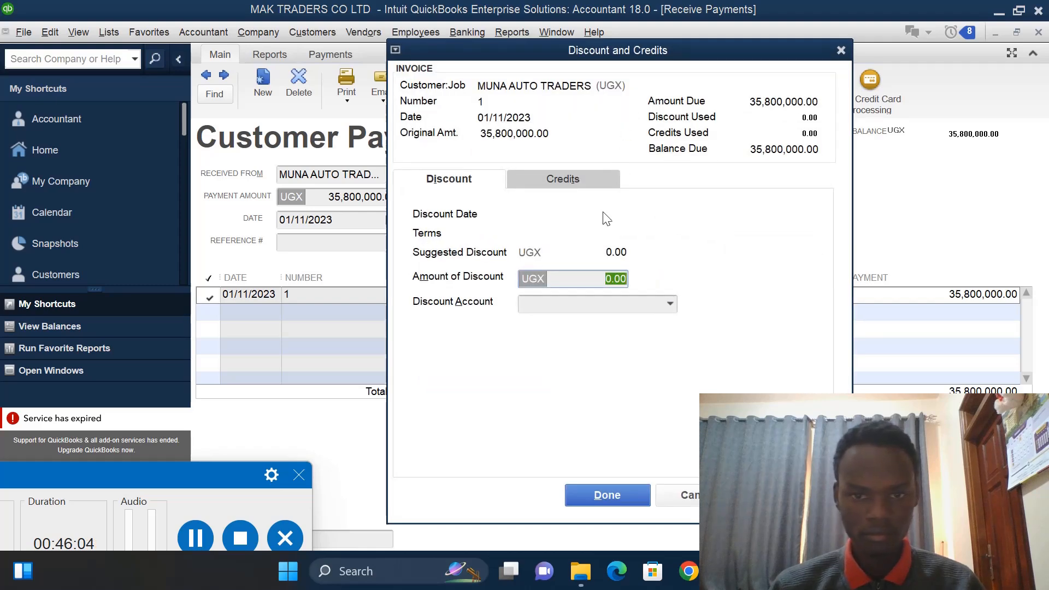
click(602, 280)
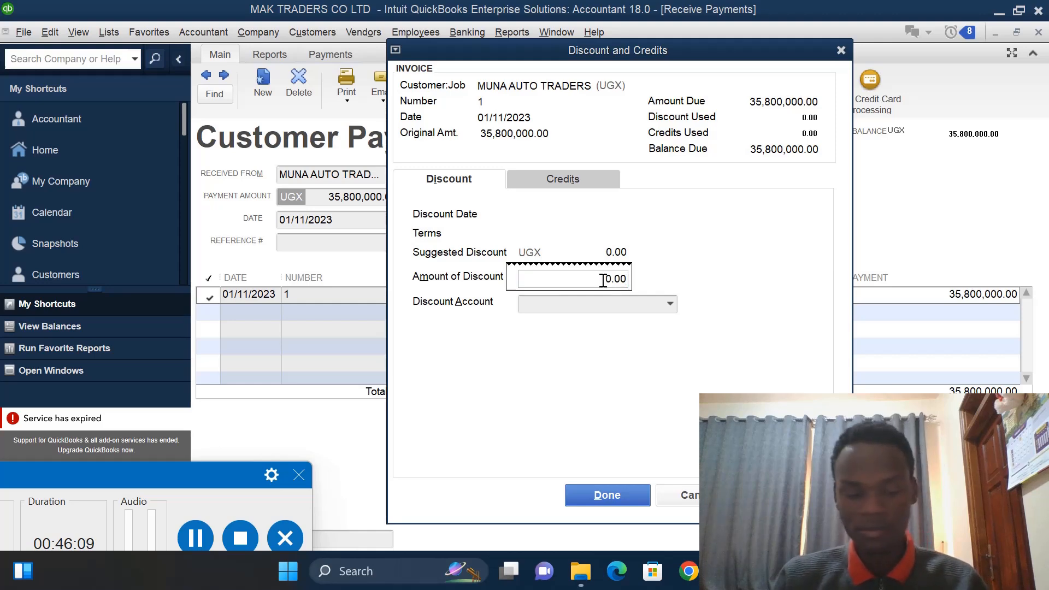
text(0)
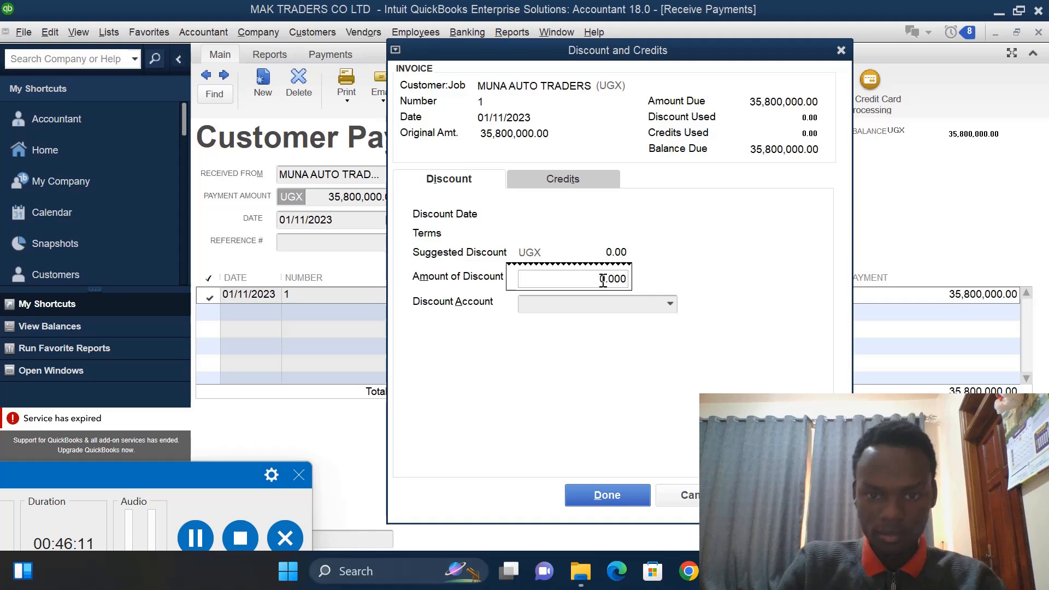
key(BackSpace)
key(BackSpace)
key(BackSpace)
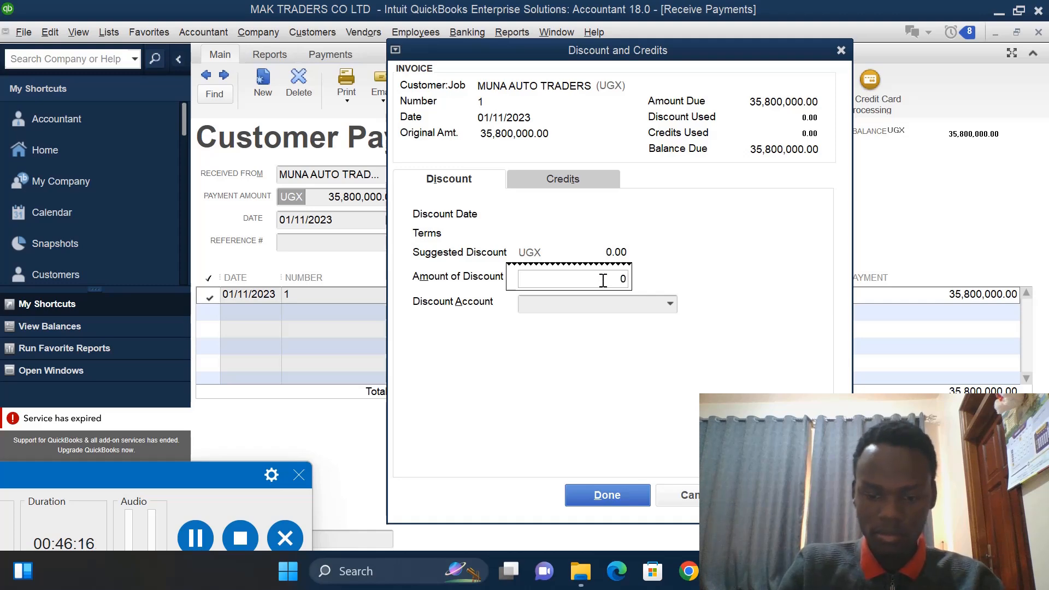
text(02)
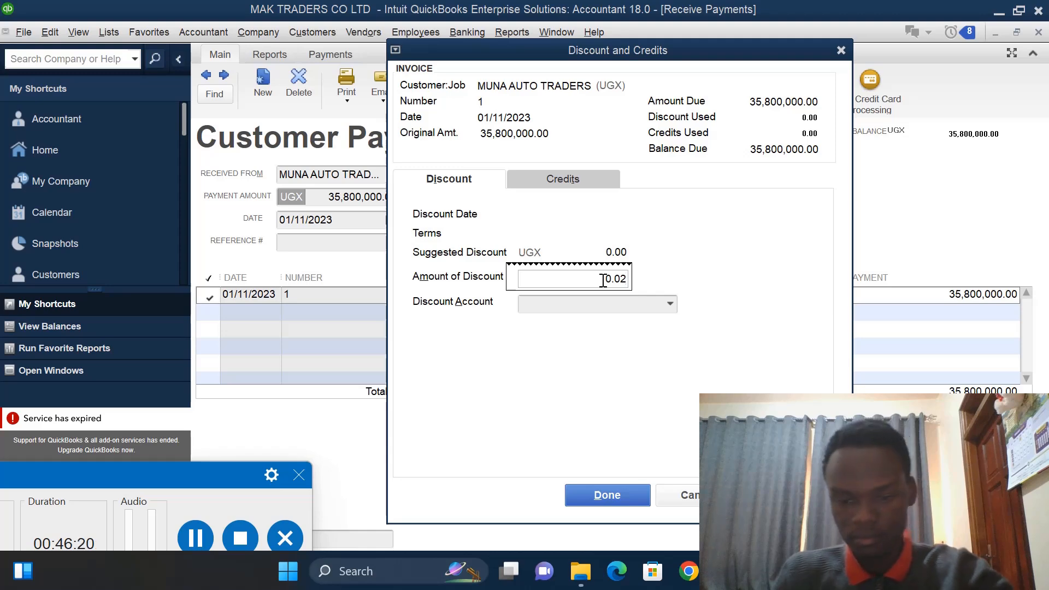
text(*)
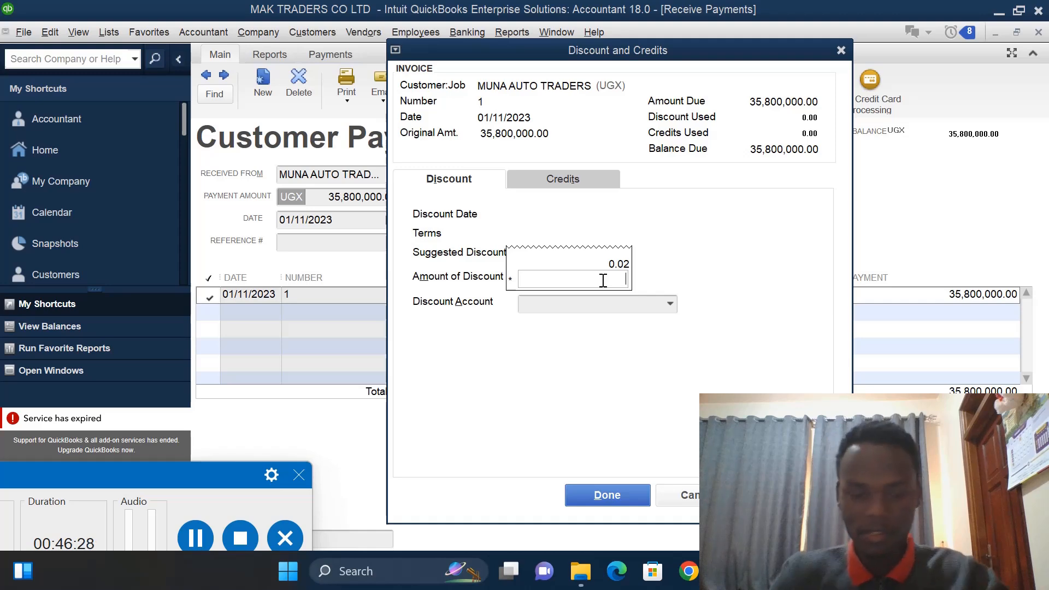
text(35)
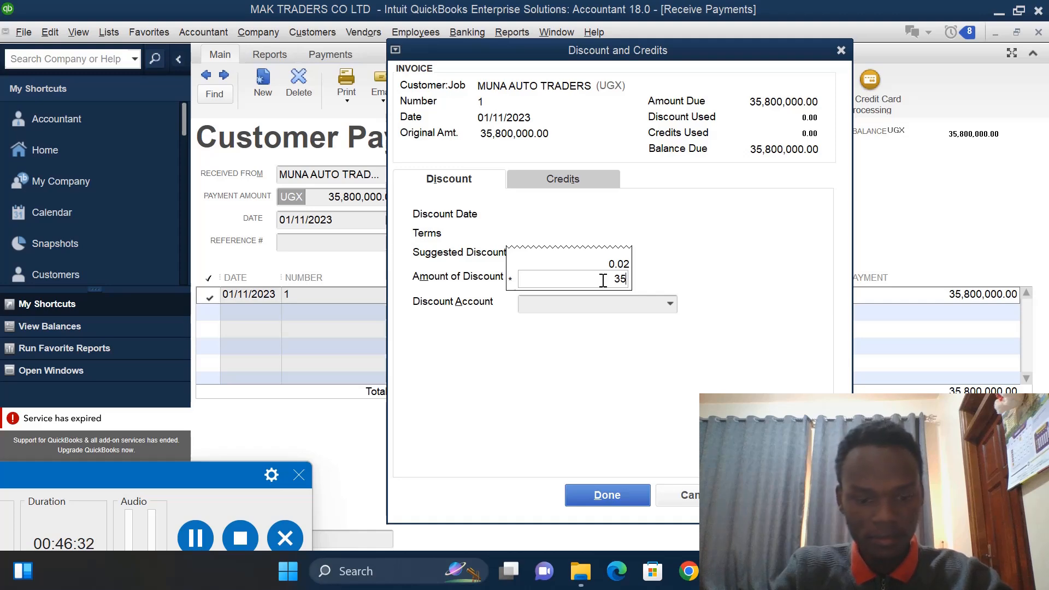
text(800)
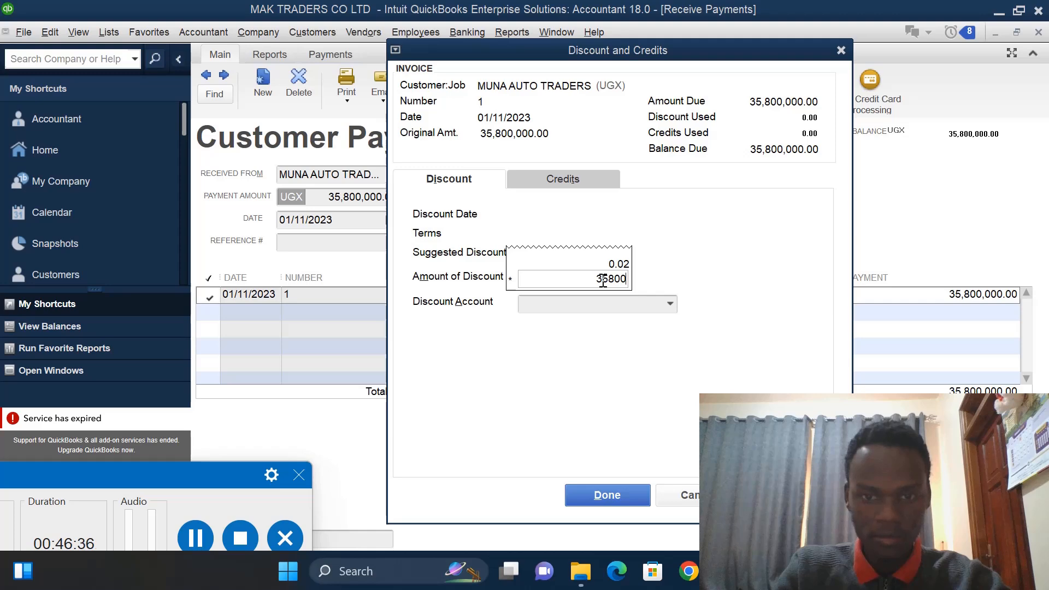
text(000)
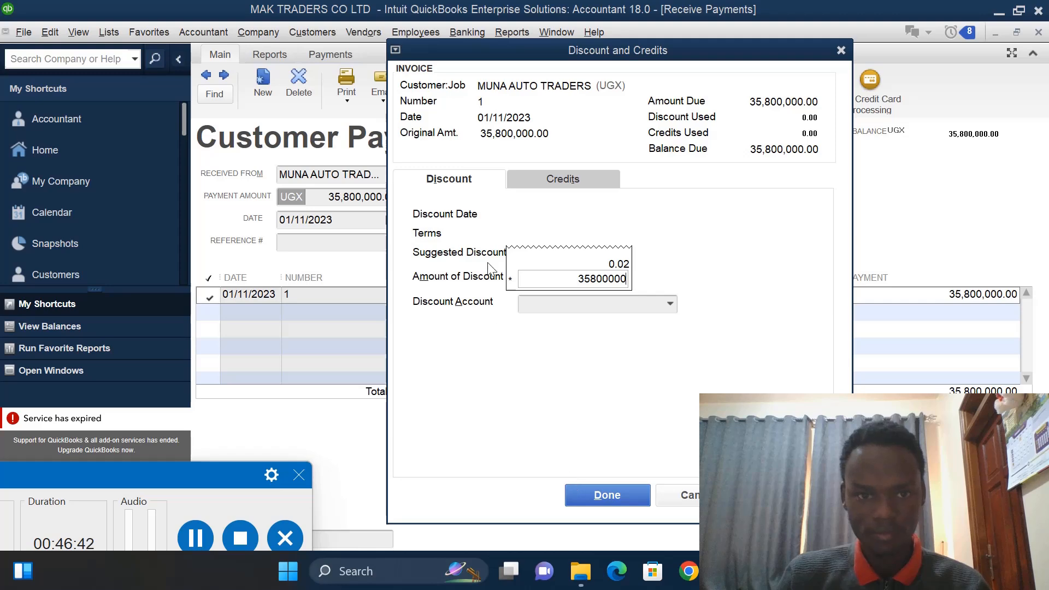
click(455, 184)
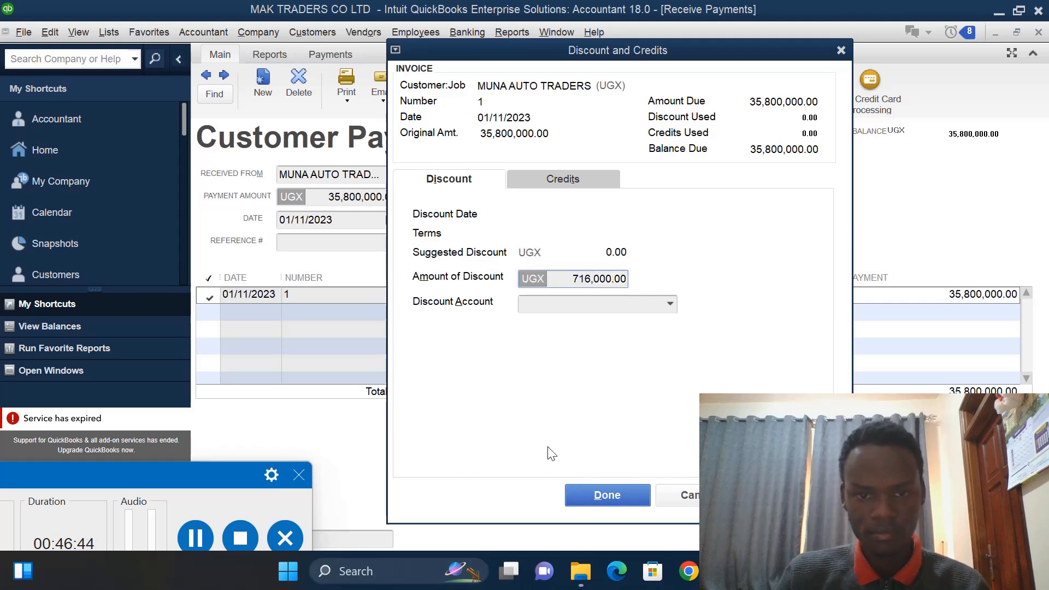
- Assign a new Expense account named DISCOUNT ALLOWED as the invoice's discount account, then save and close the customer payment
click(671, 304)
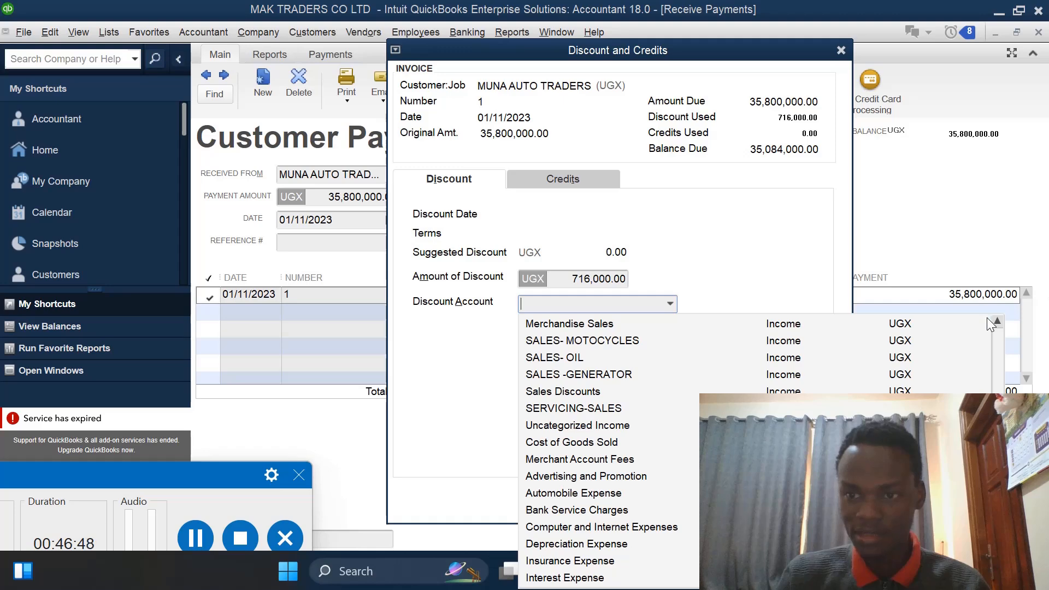
click(1000, 319)
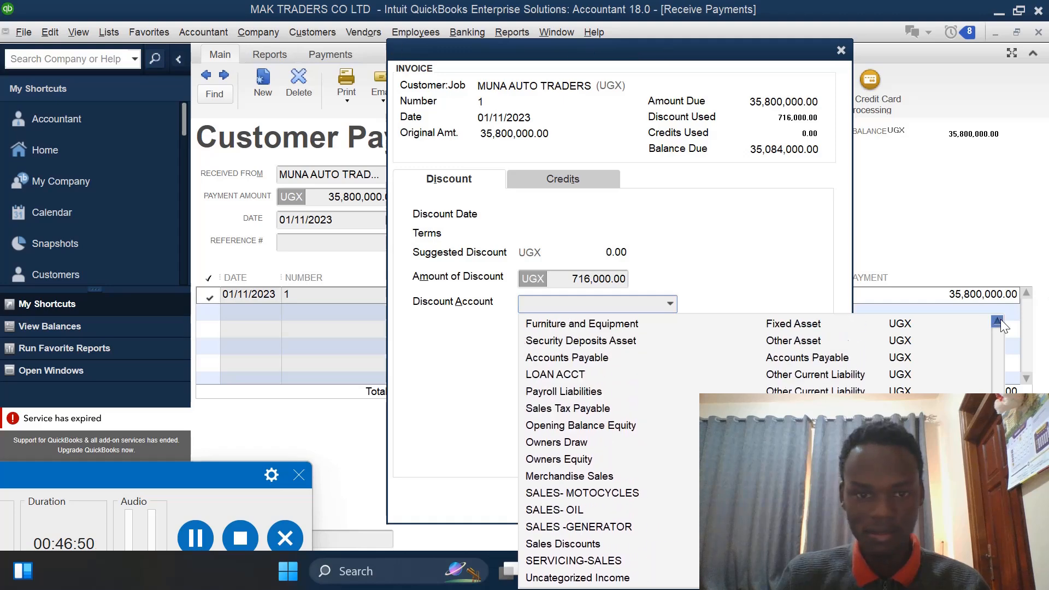
click(999, 321)
click(999, 322)
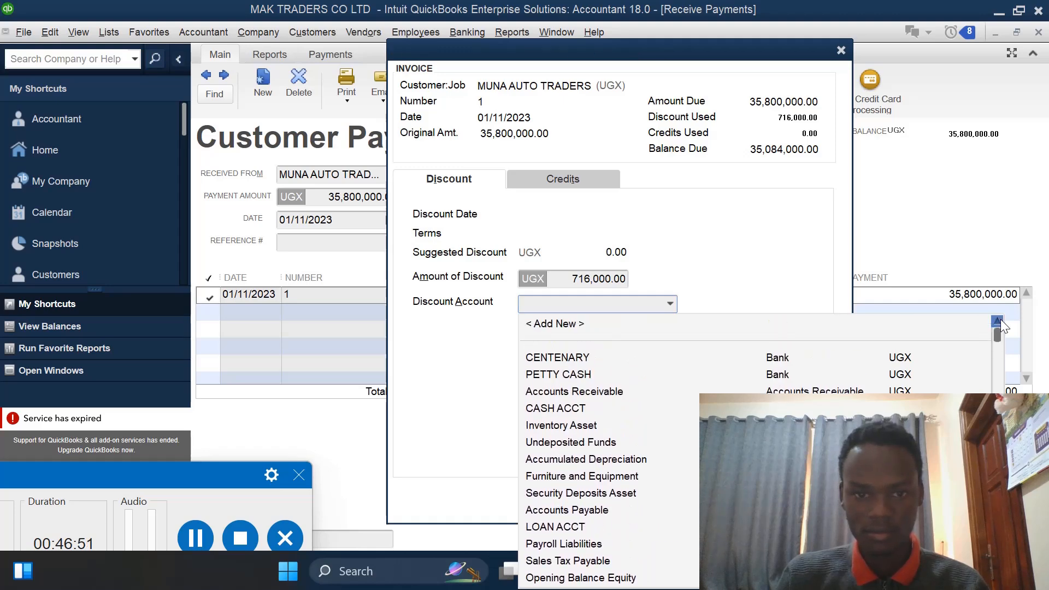
click(570, 328)
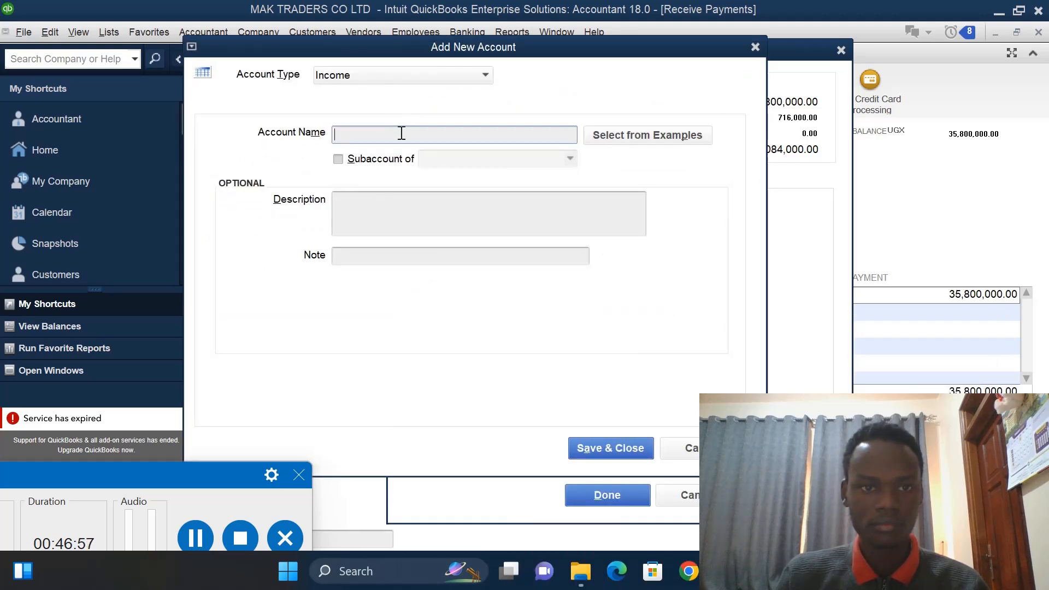
click(485, 76)
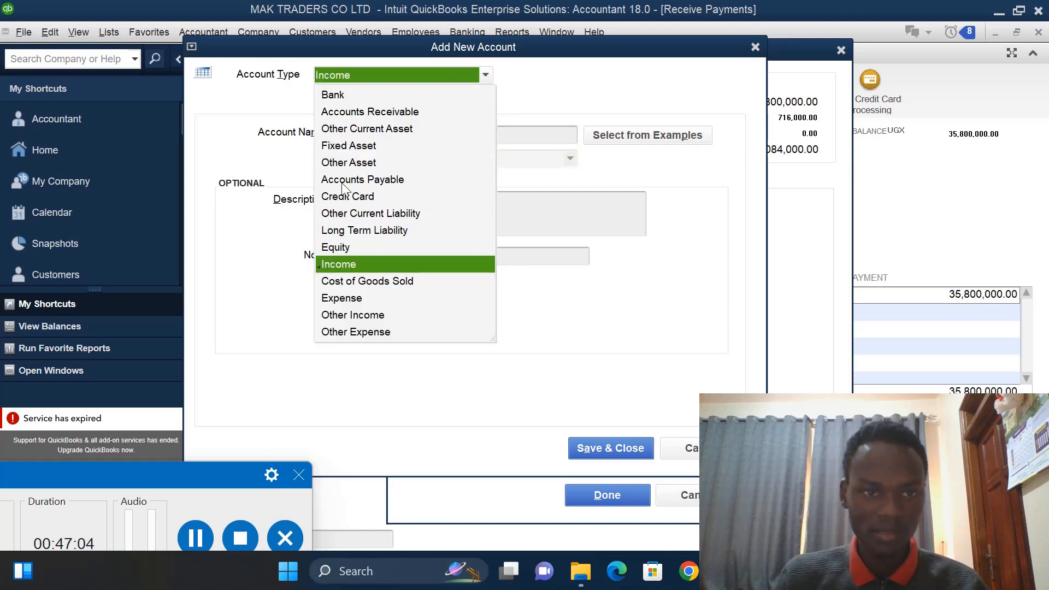
click(331, 297)
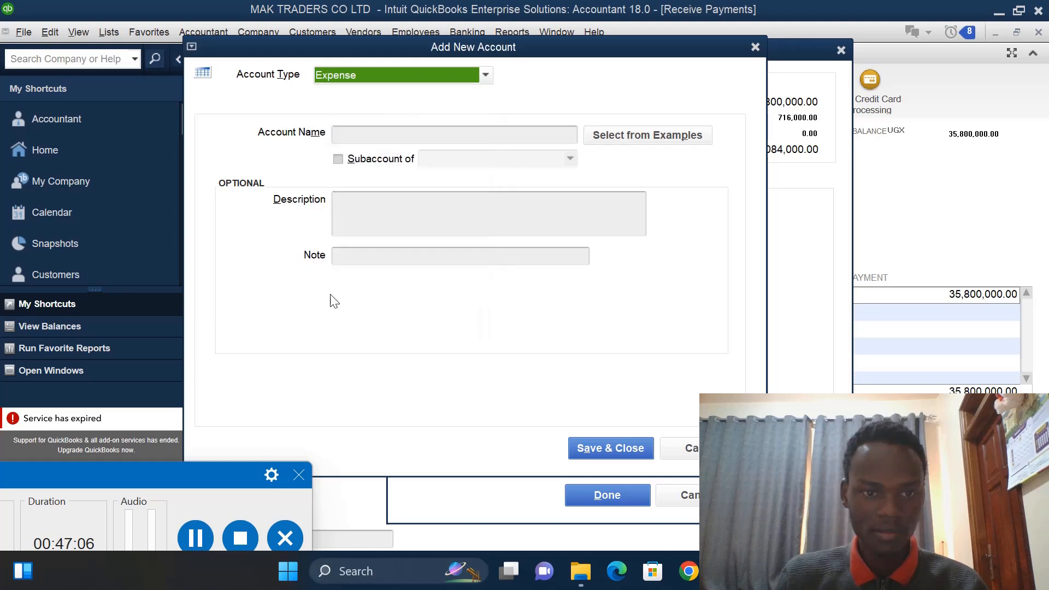
click(434, 140)
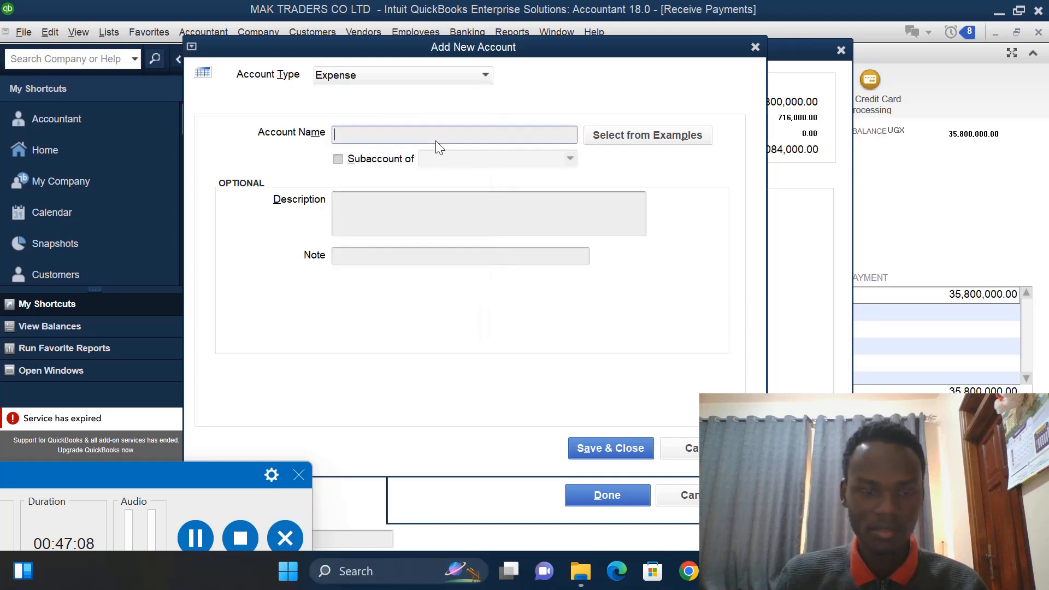
text(DI)
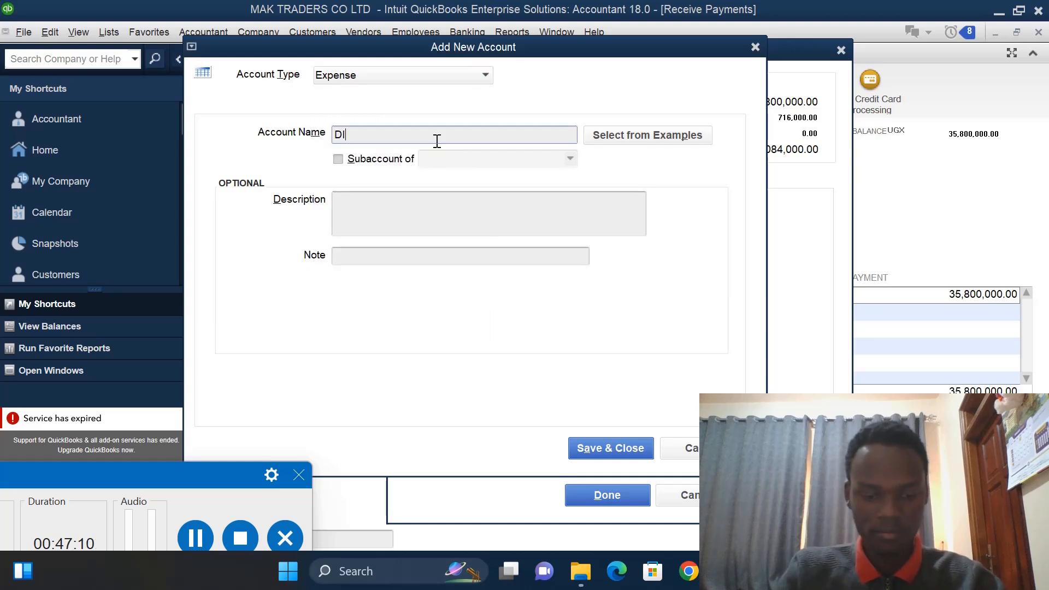
text(SCO)
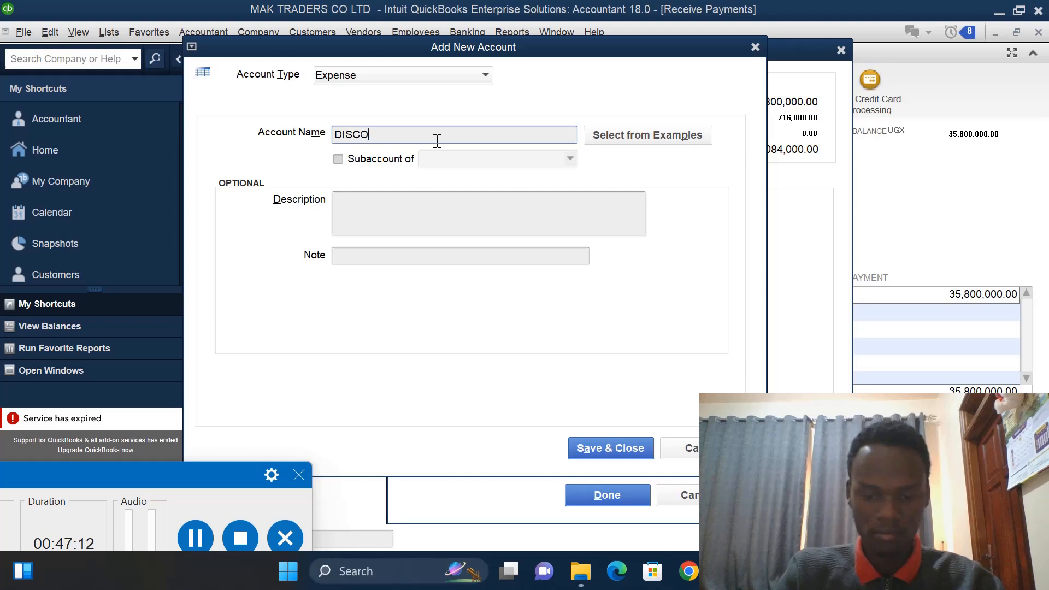
text(UNT AL)
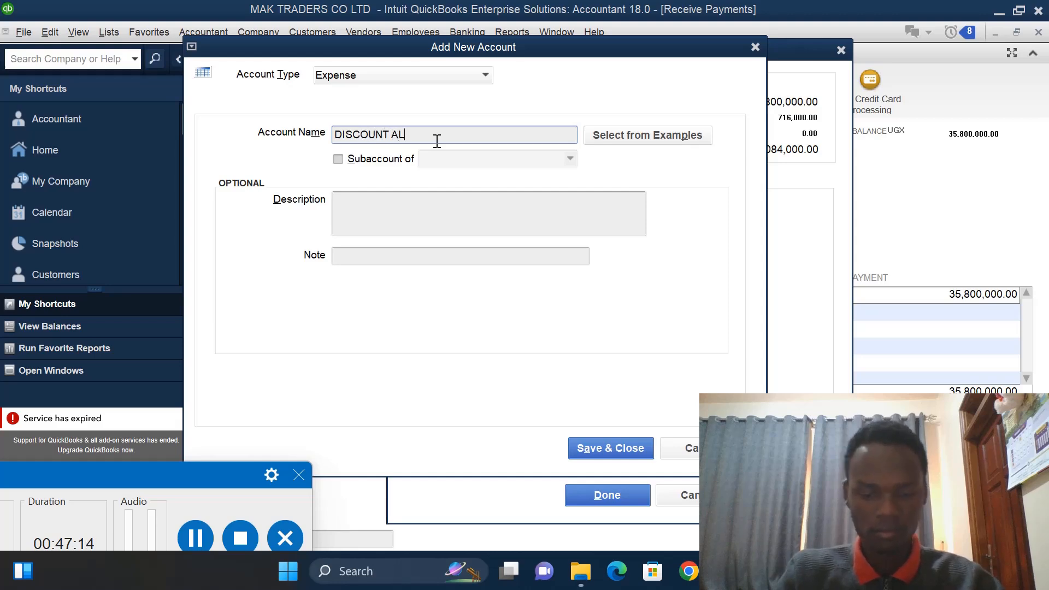
text(LOWED)
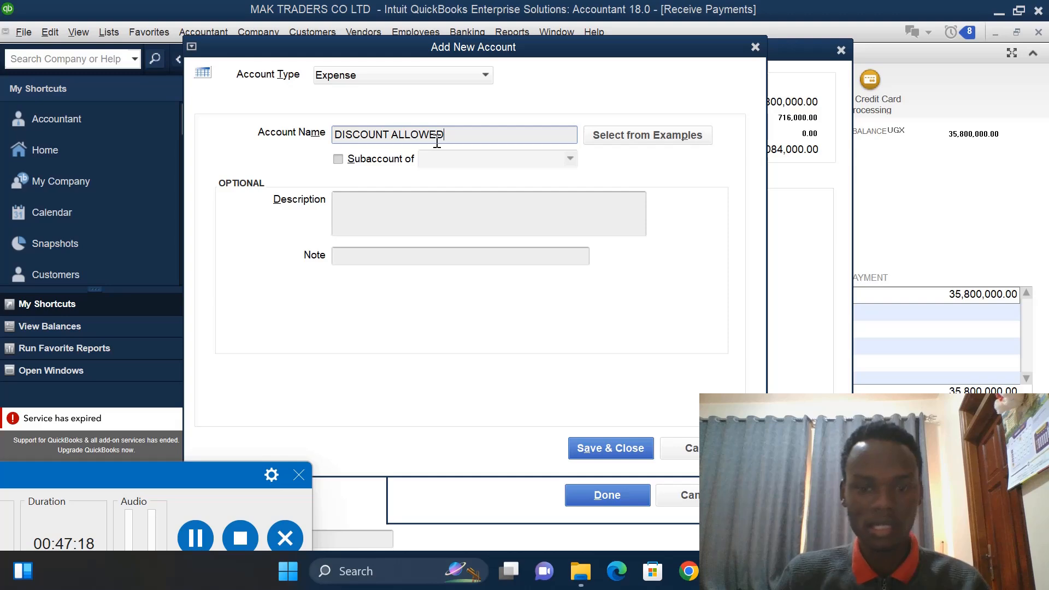
click(619, 447)
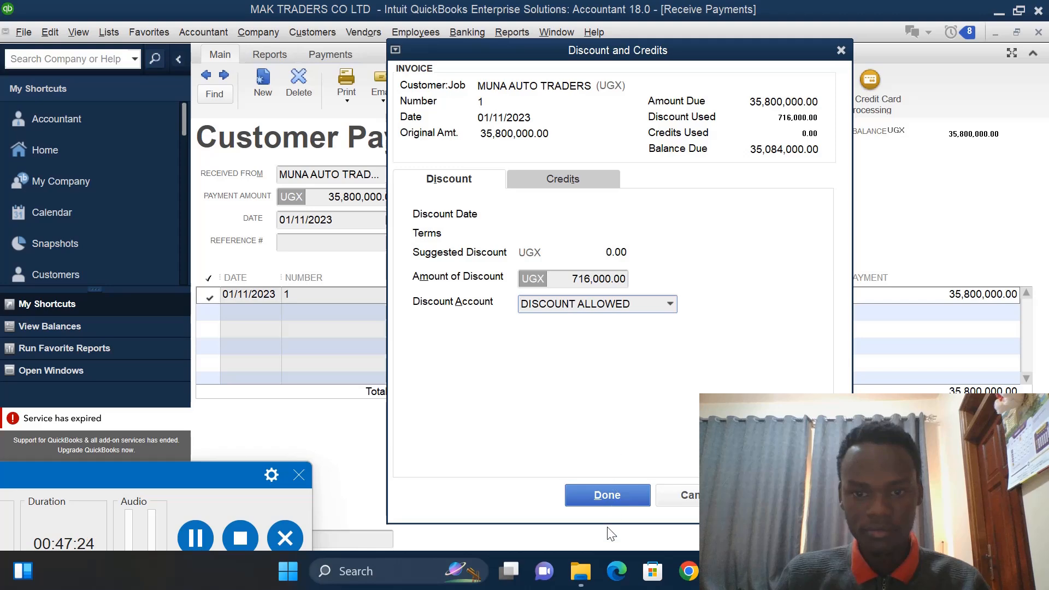
click(607, 495)
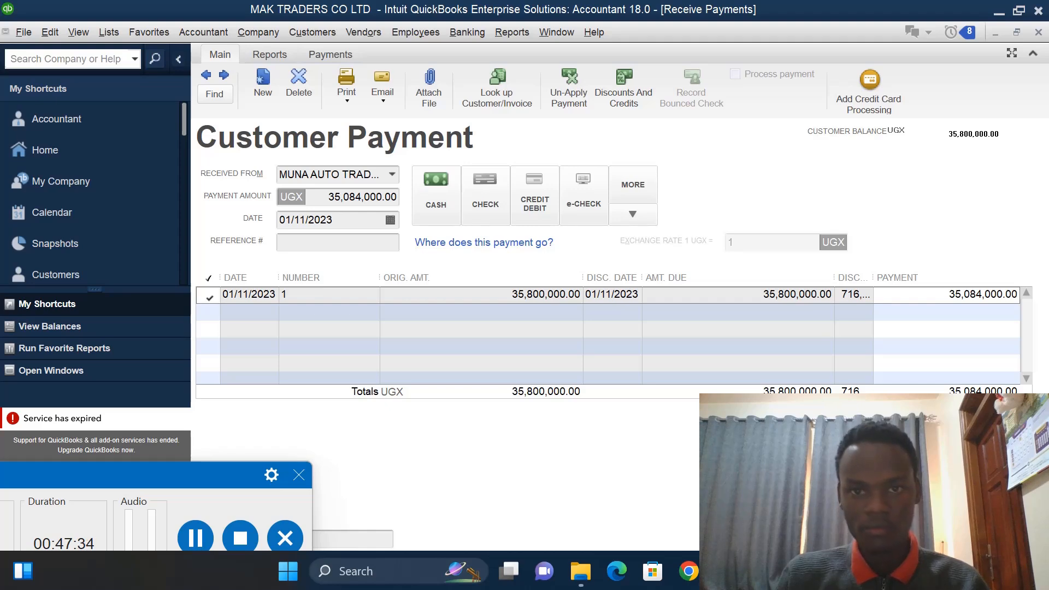
key(alt+a)
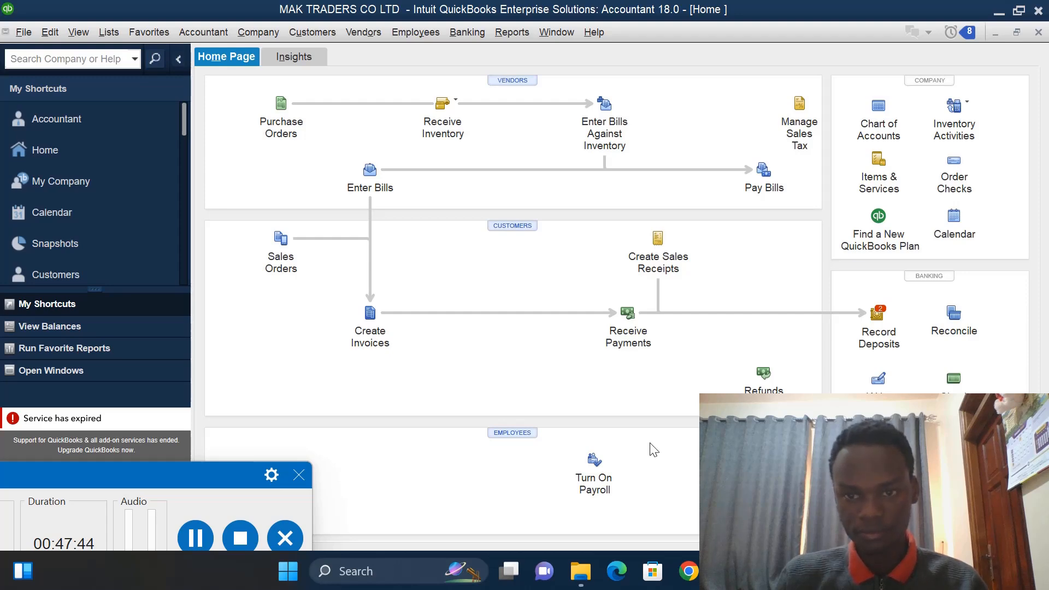
- Deposit the MUNA AUTO TRADERS cash payment and save the deposit
click(884, 329)
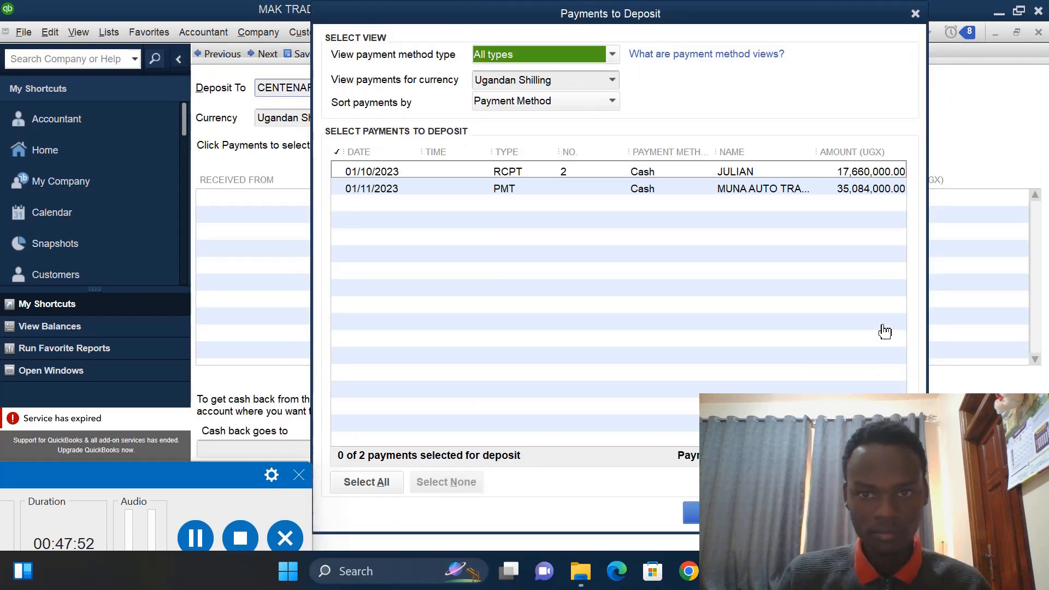
click(338, 189)
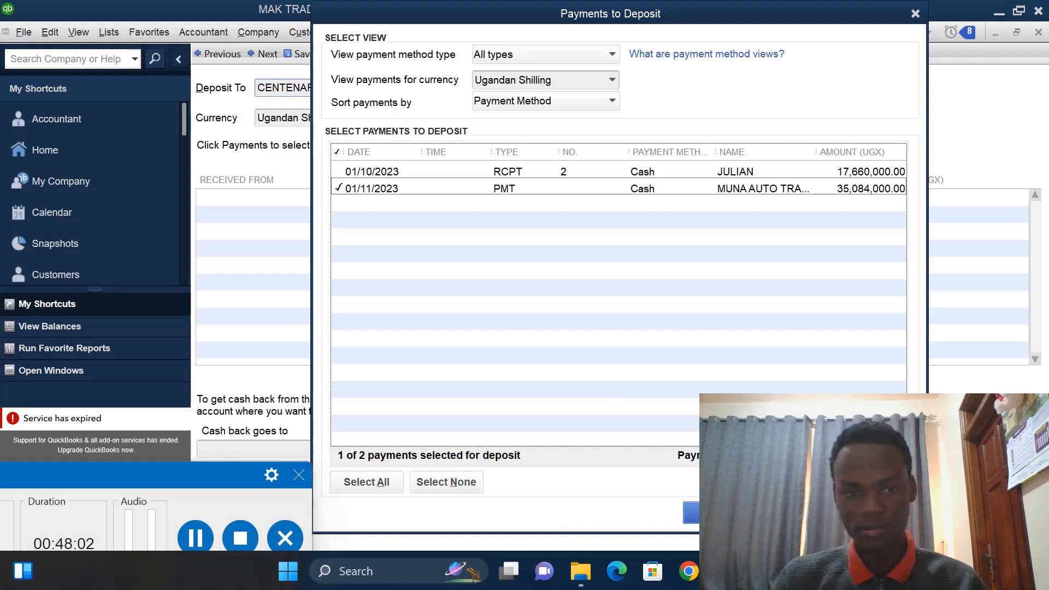
click(719, 512)
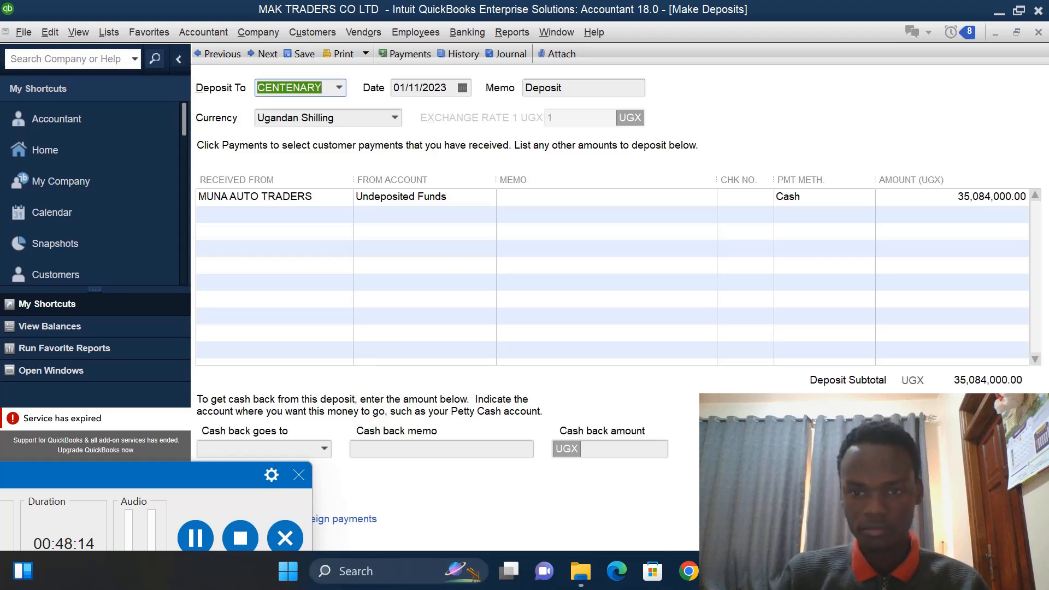
key(alt+a)
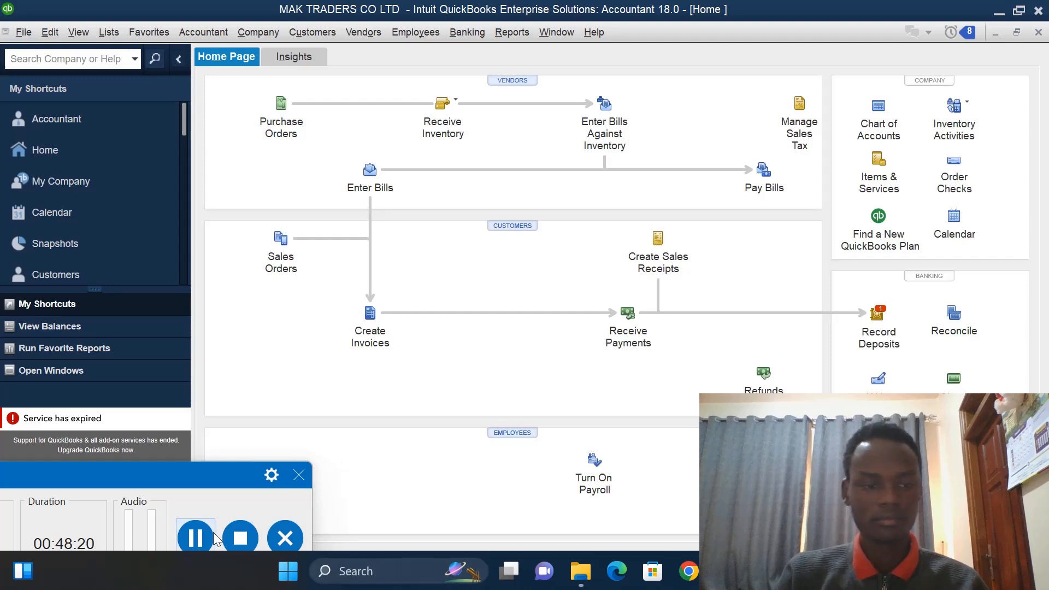
click(195, 538)
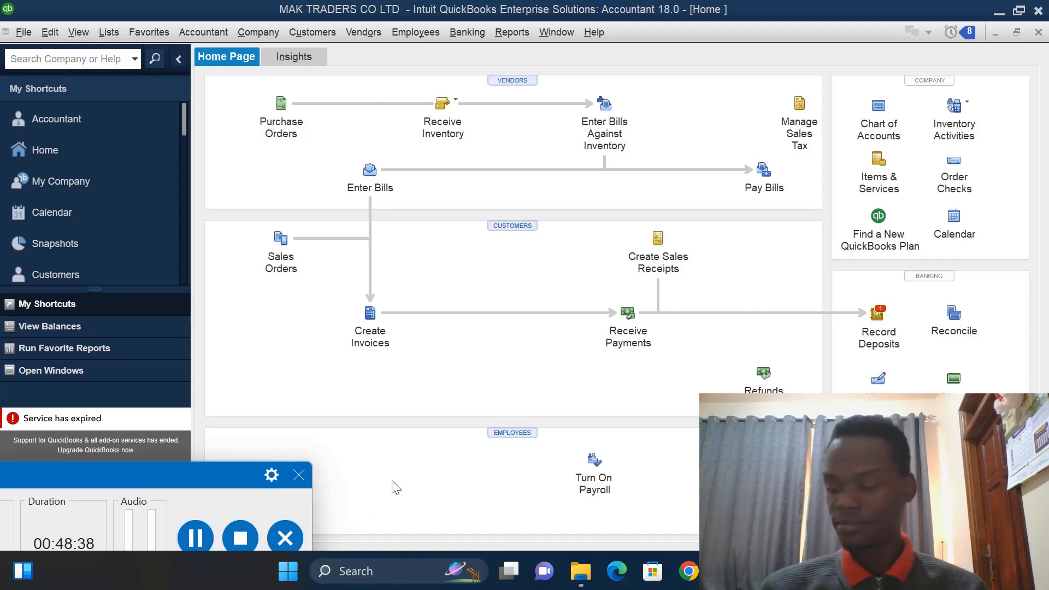
- Pay the MASAKA TRADERS bill by check from the PETTY CASH account
click(764, 170)
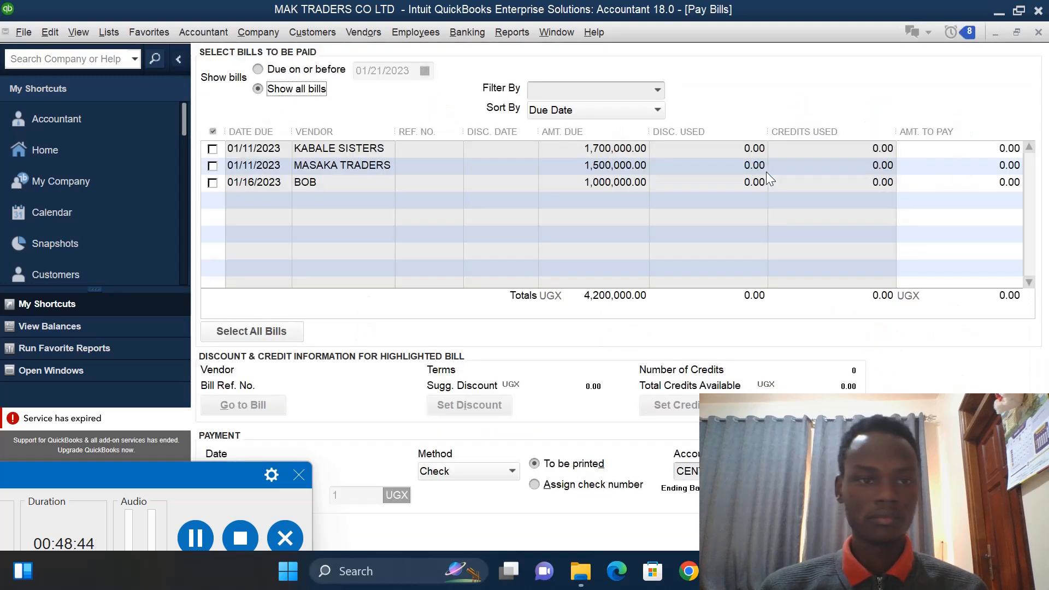
click(213, 166)
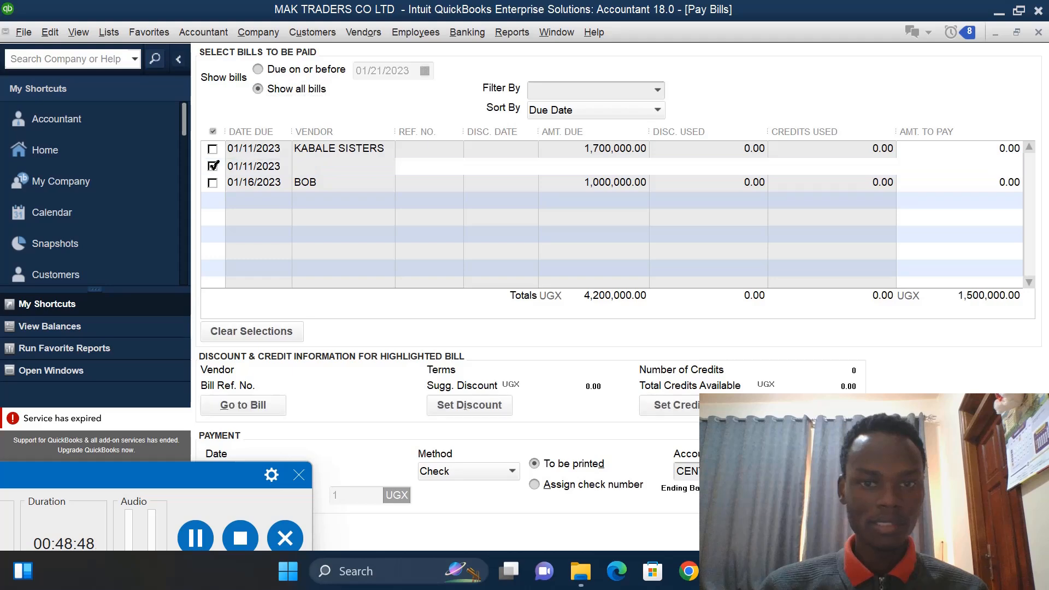
click(512, 471)
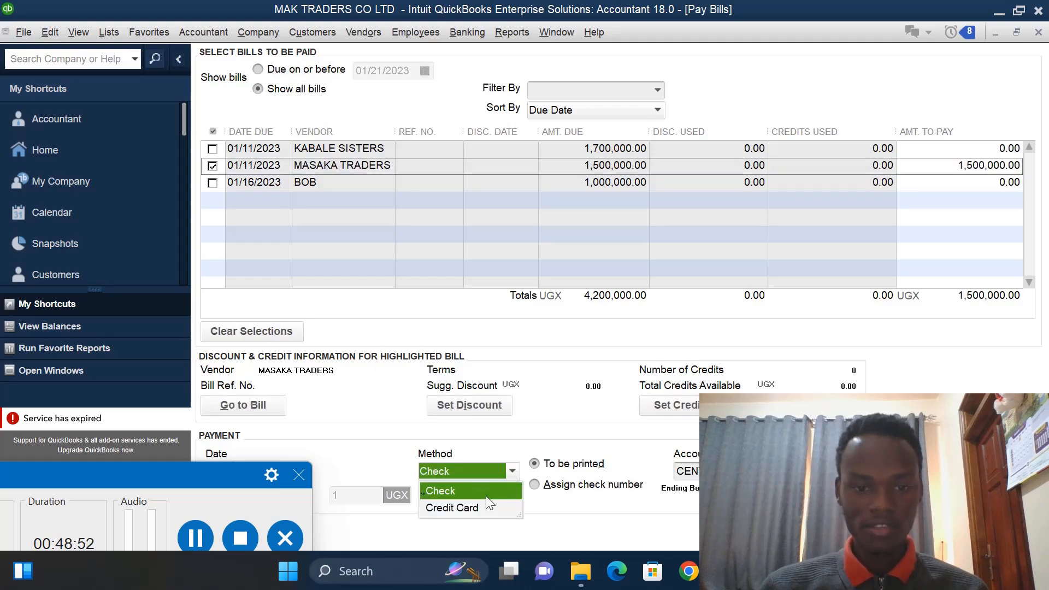
click(508, 470)
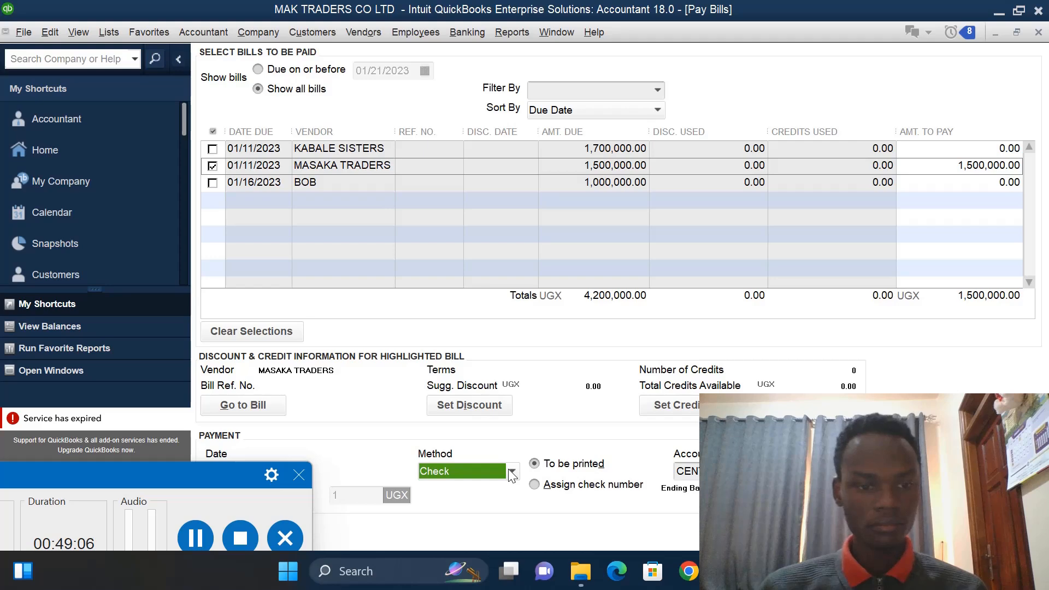
click(192, 541)
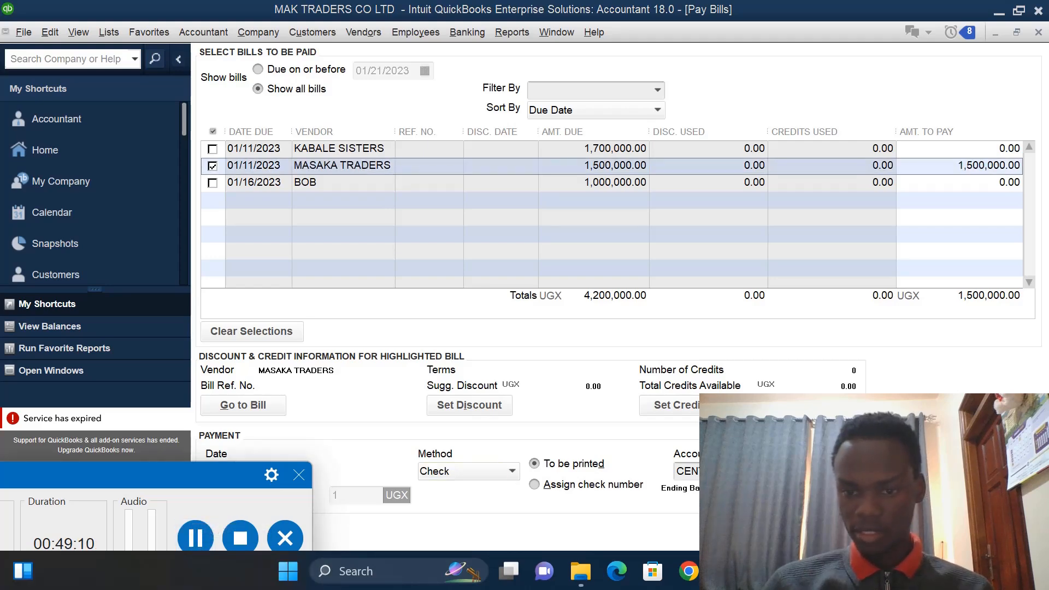
click(800, 470)
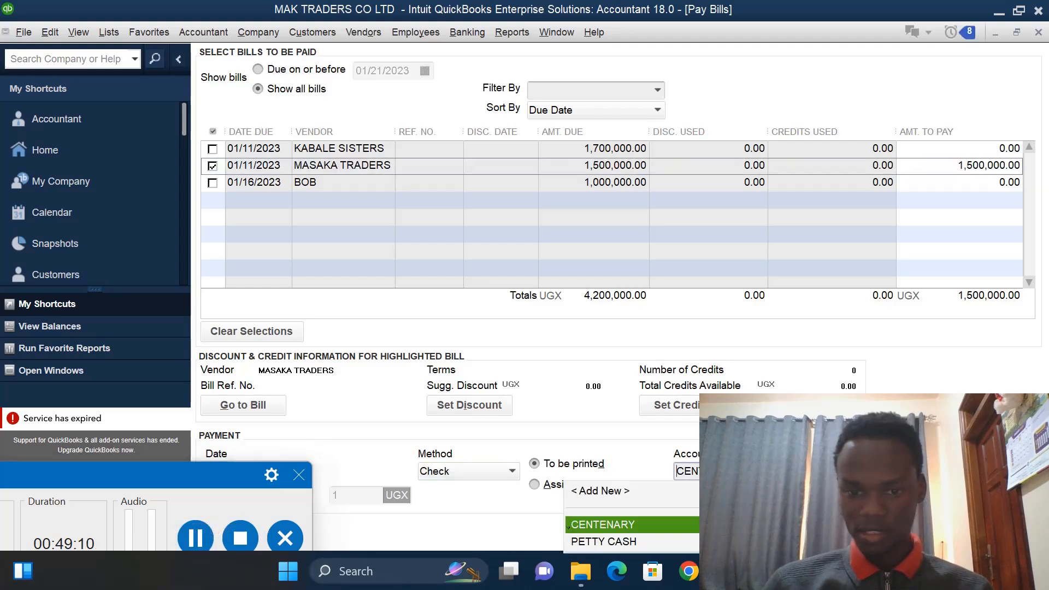
click(592, 541)
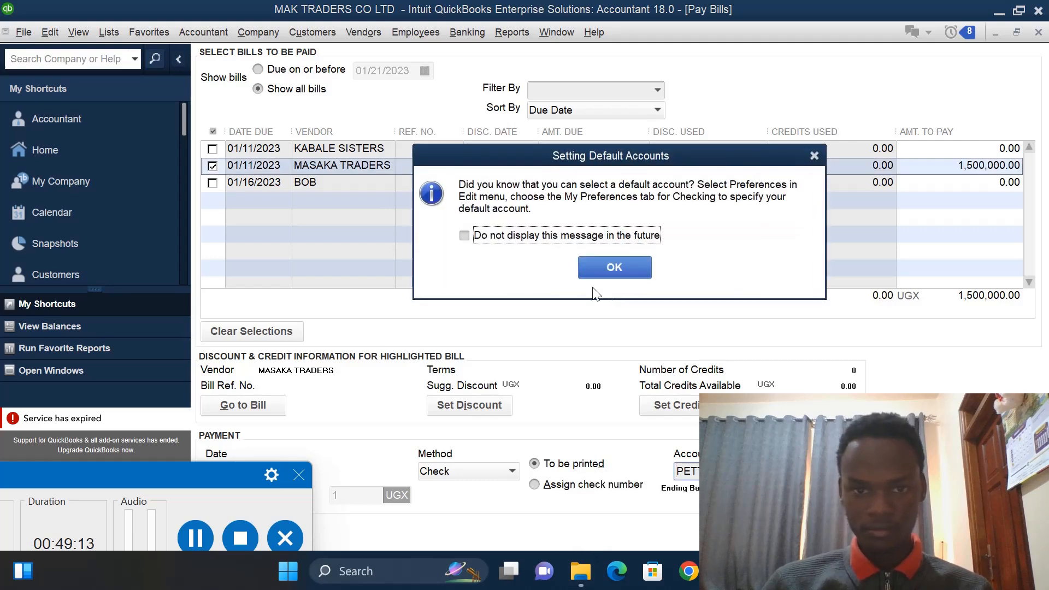
click(813, 154)
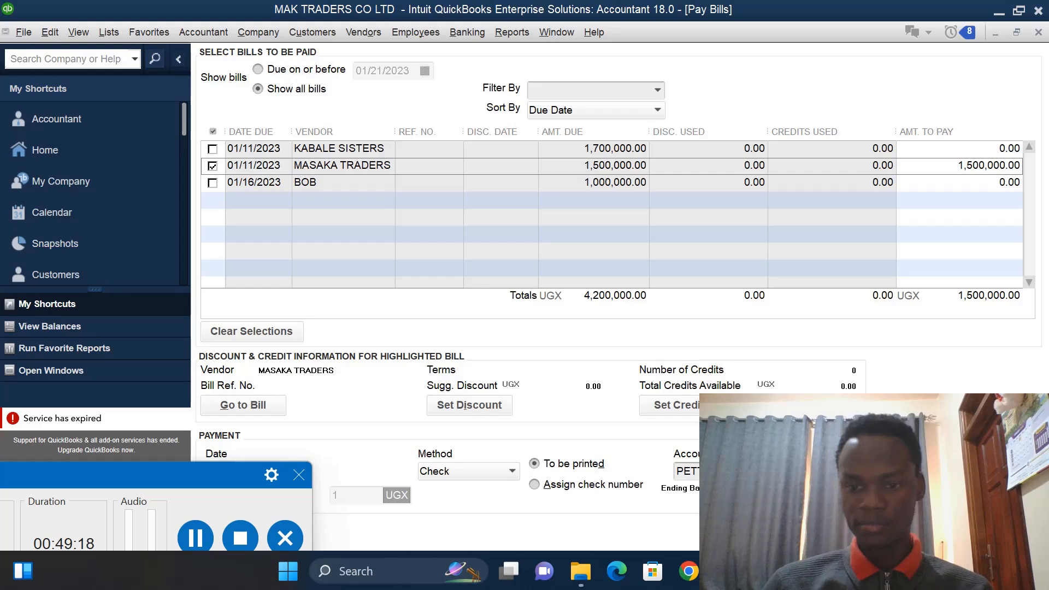
click(923, 532)
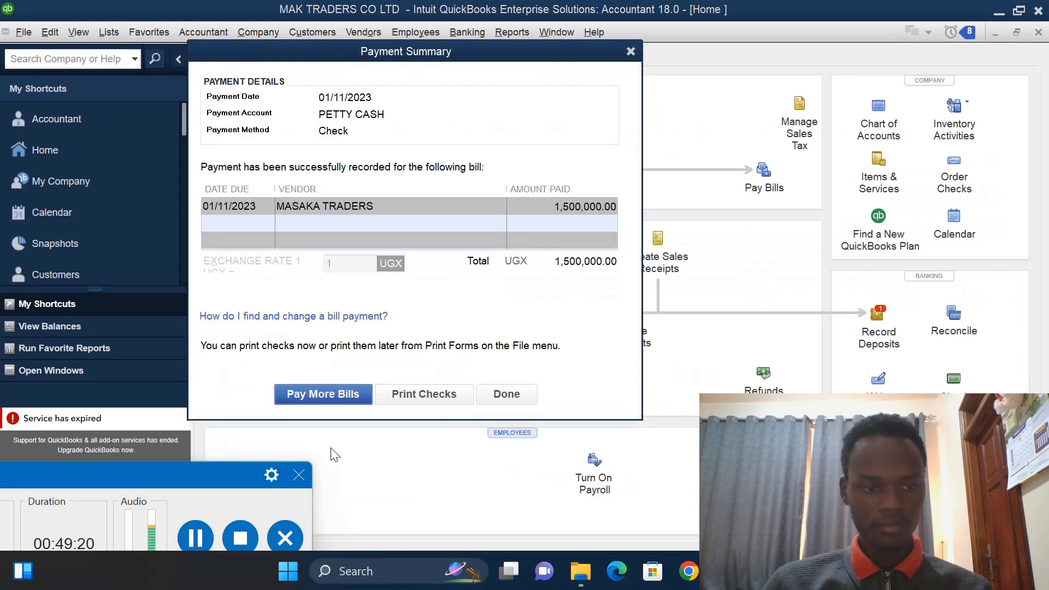
click(493, 396)
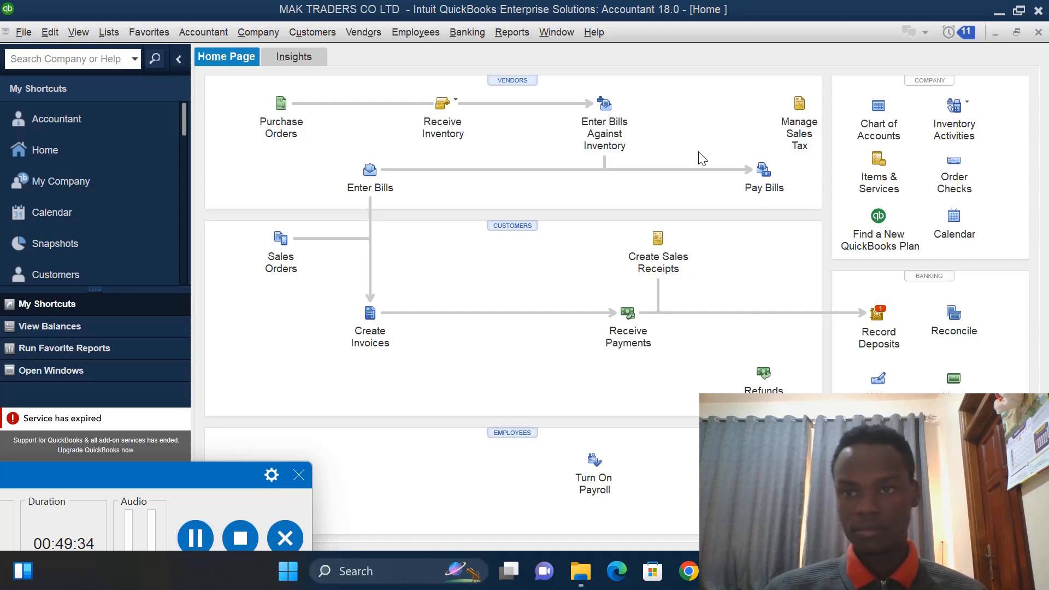
- Create a new Expense account named FUEL from the Chart of Accounts
click(884, 125)
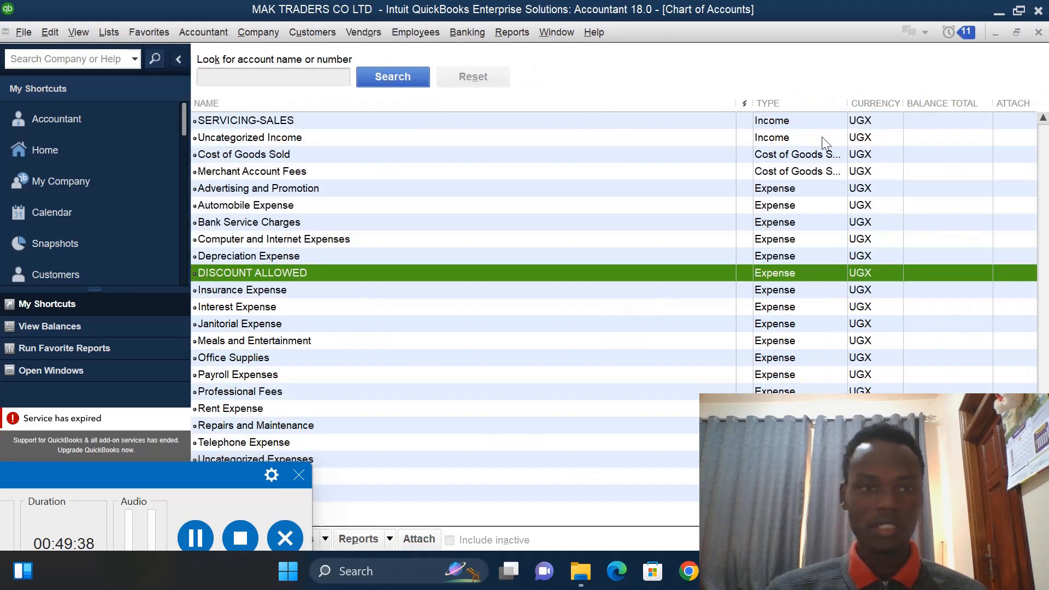
right_click(555, 188)
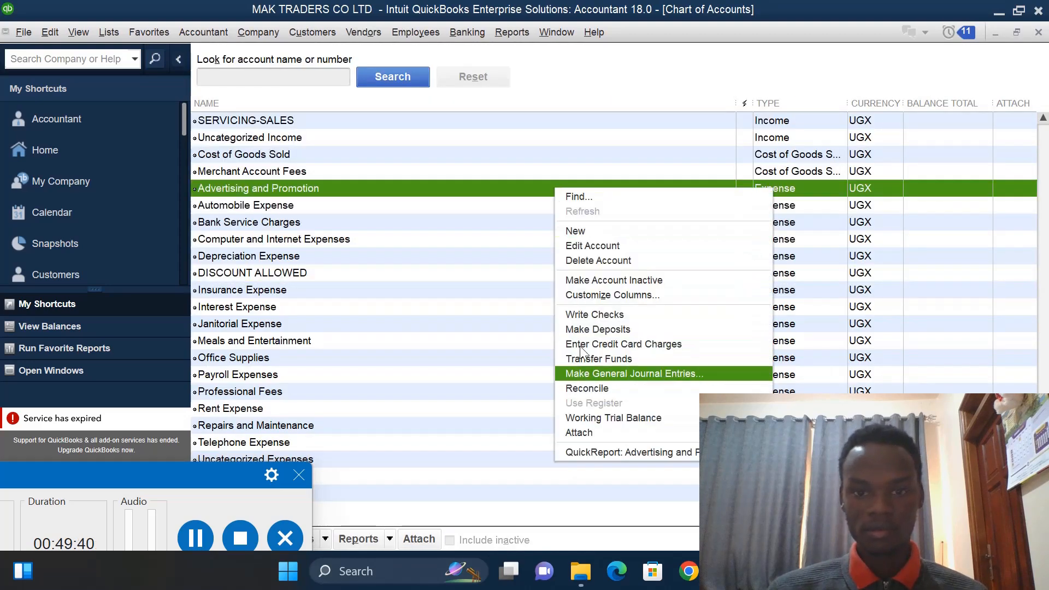
click(588, 231)
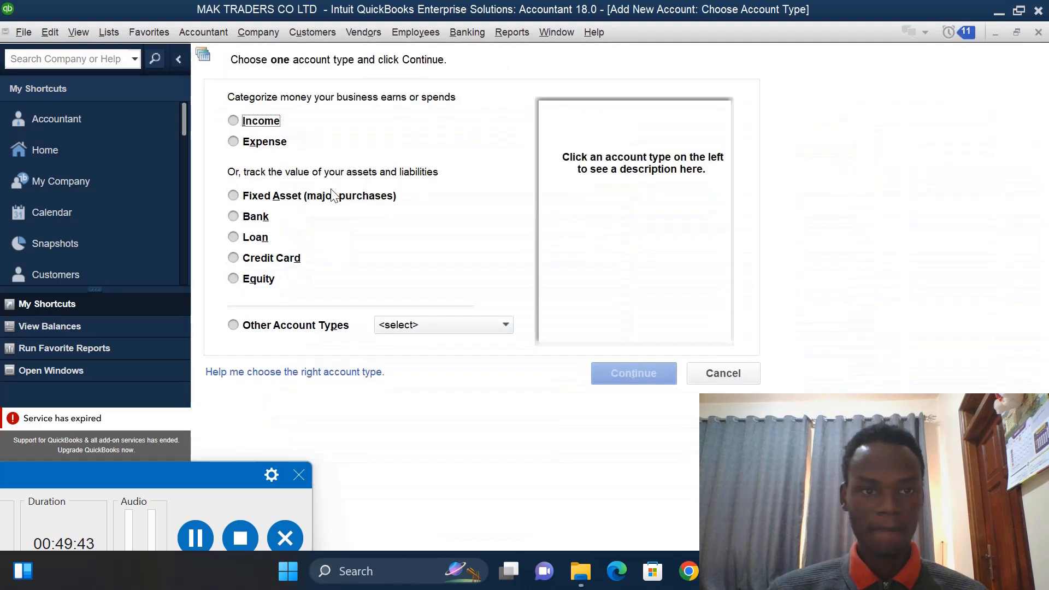
click(233, 142)
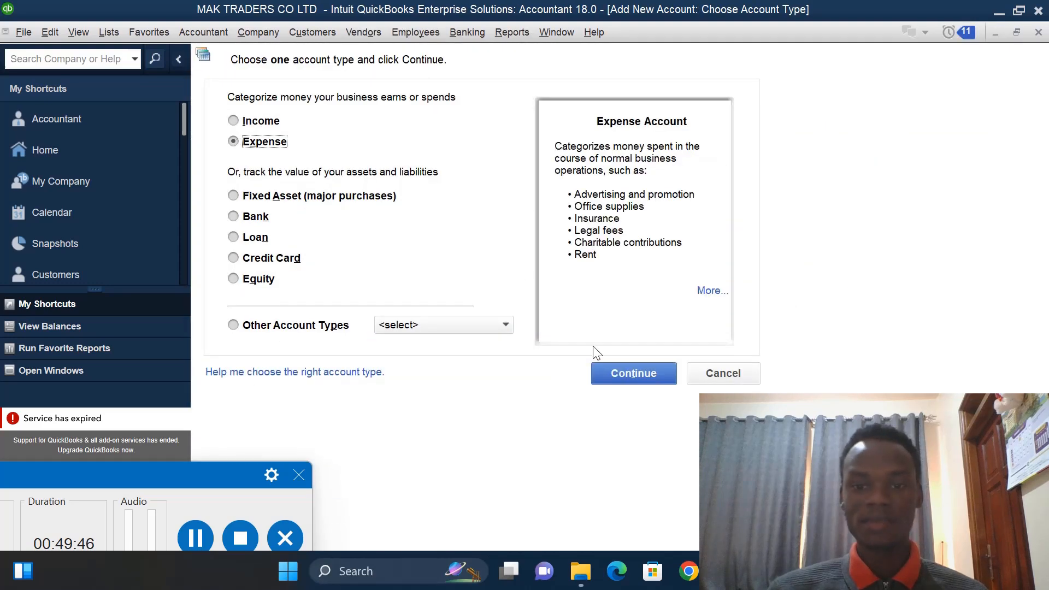
click(645, 378)
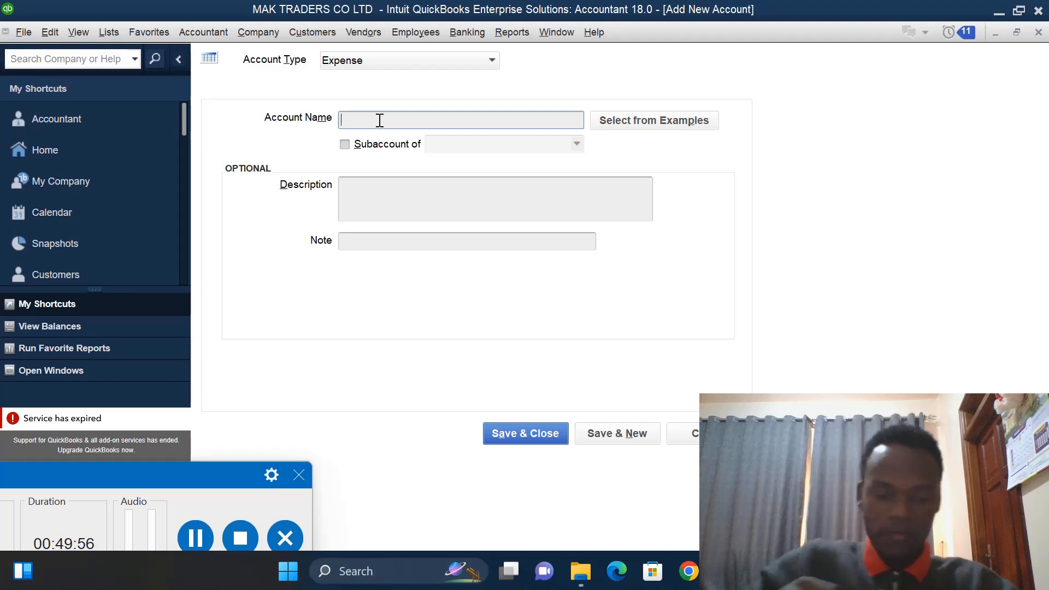
text(FUEL)
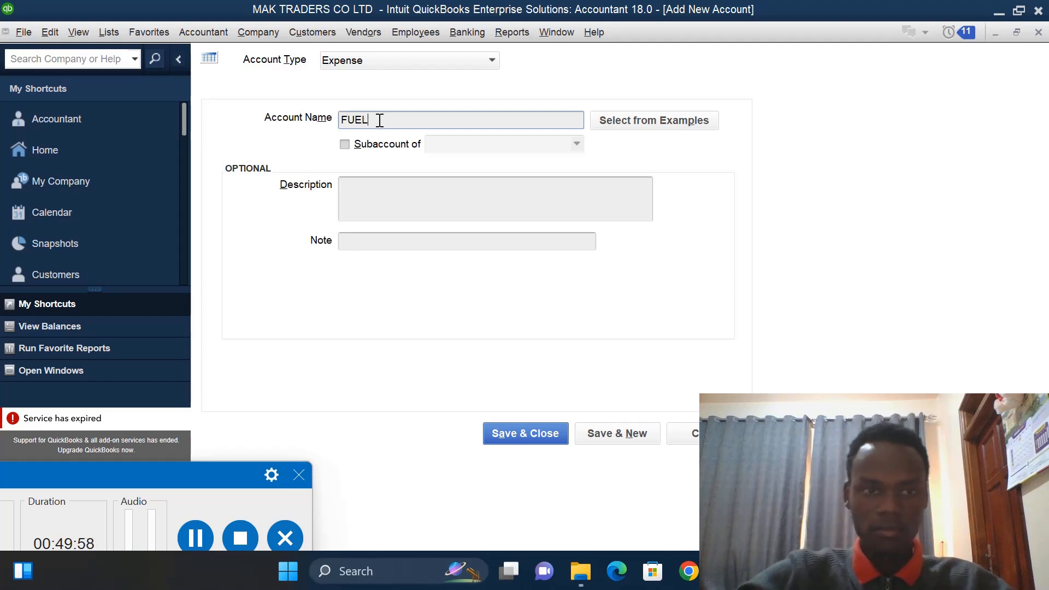
click(618, 430)
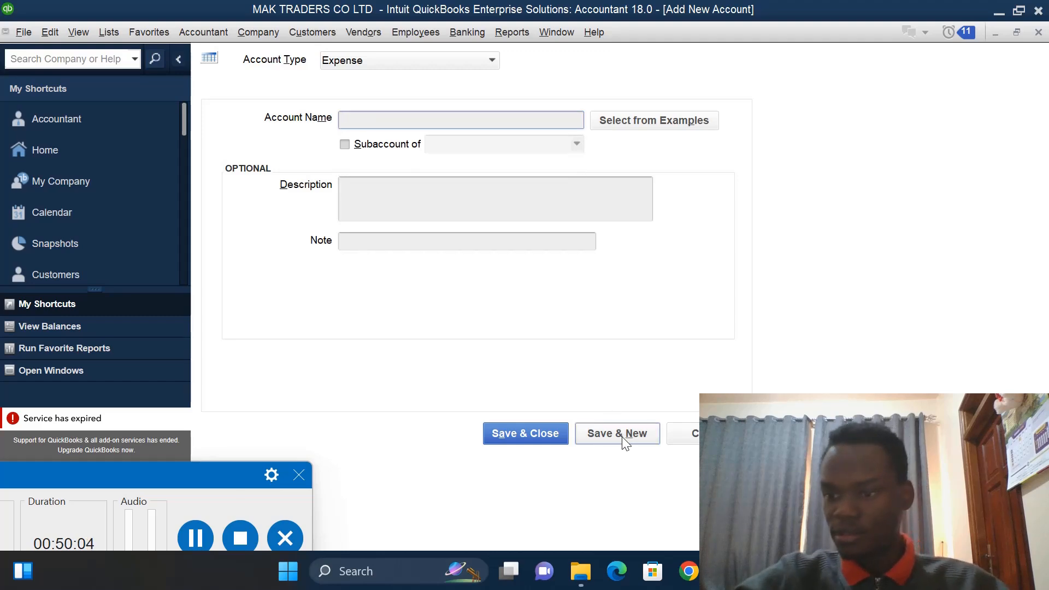
- Add two more Expense accounts named RENT and OFFICE CLEANING
text(RENT)
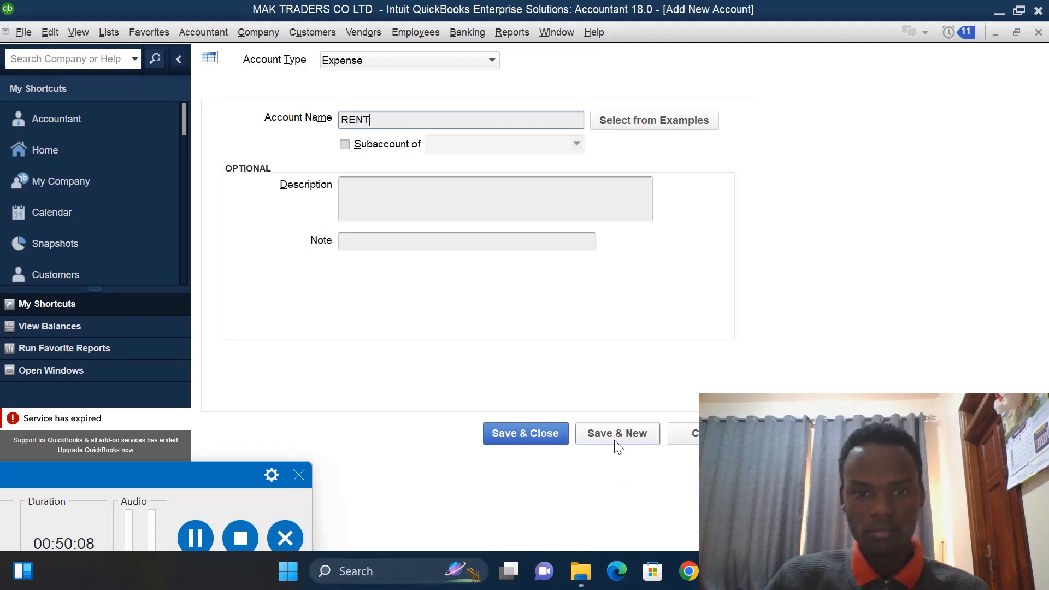
click(617, 437)
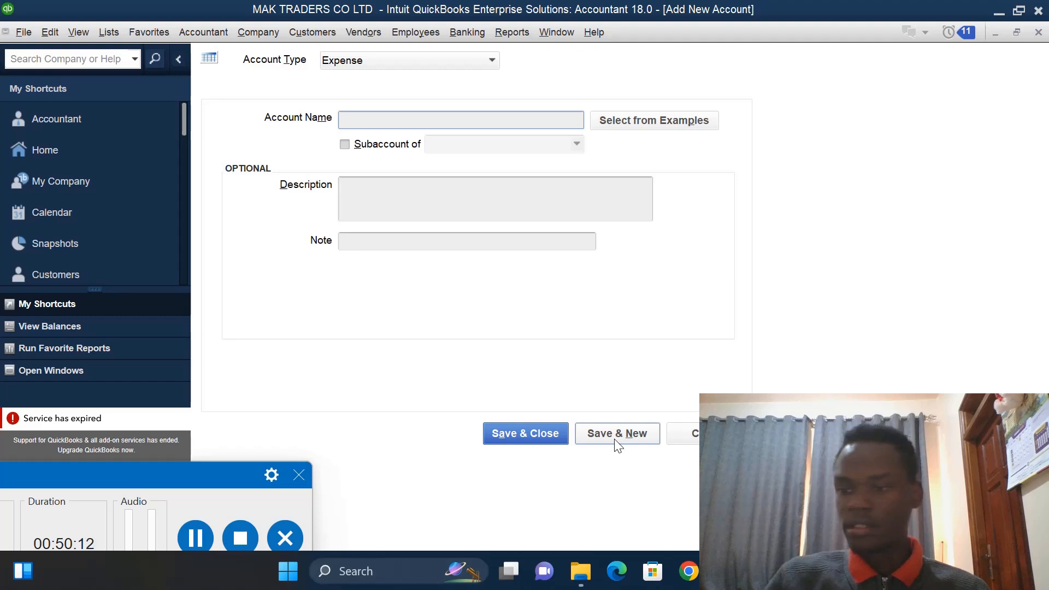
text(O)
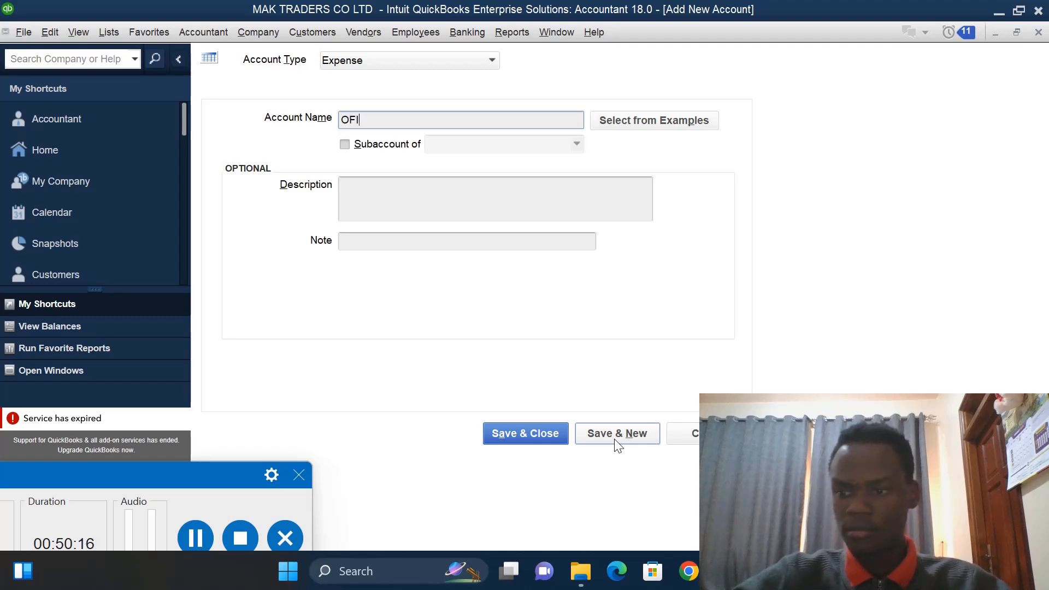
text(F)
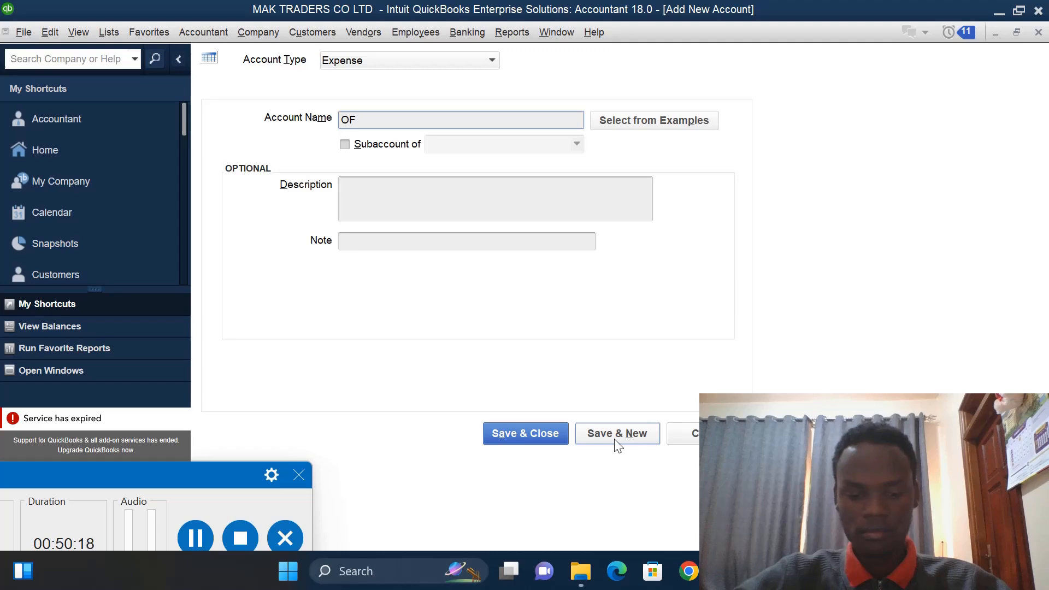
text(FICE CL)
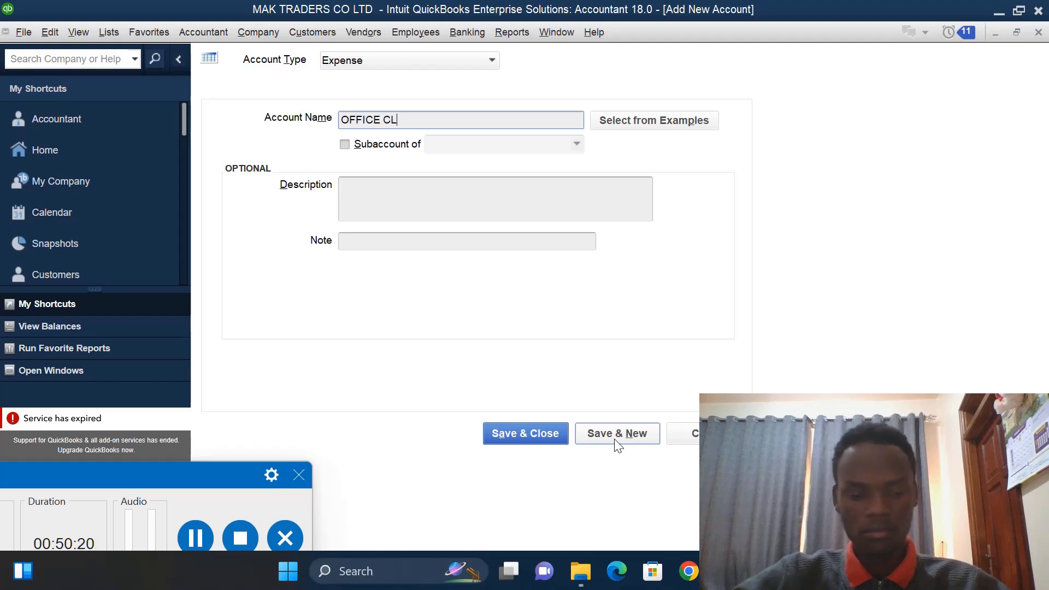
text(EANIN)
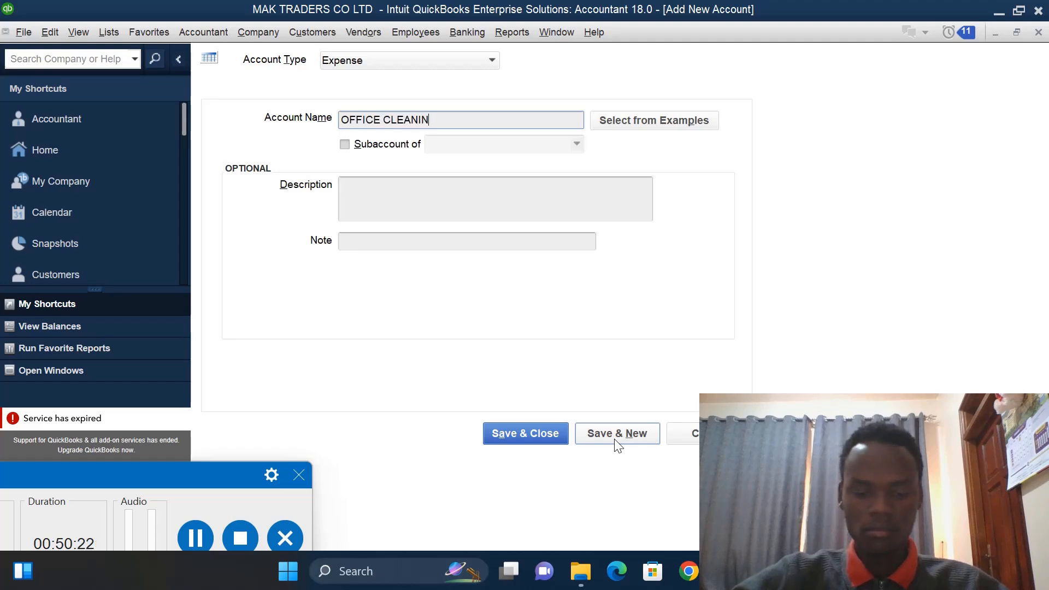
text(G)
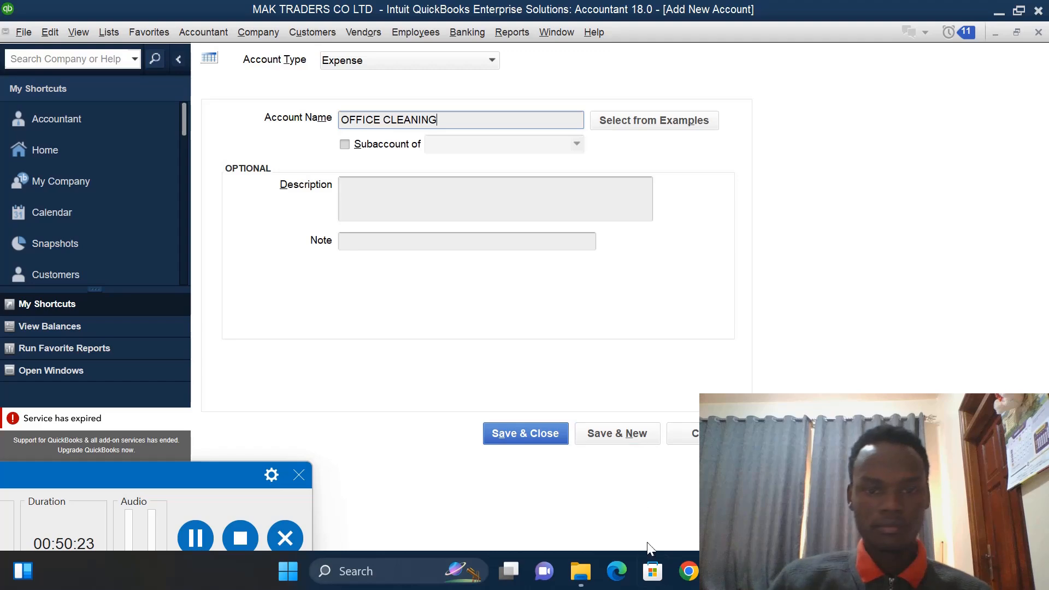
click(620, 436)
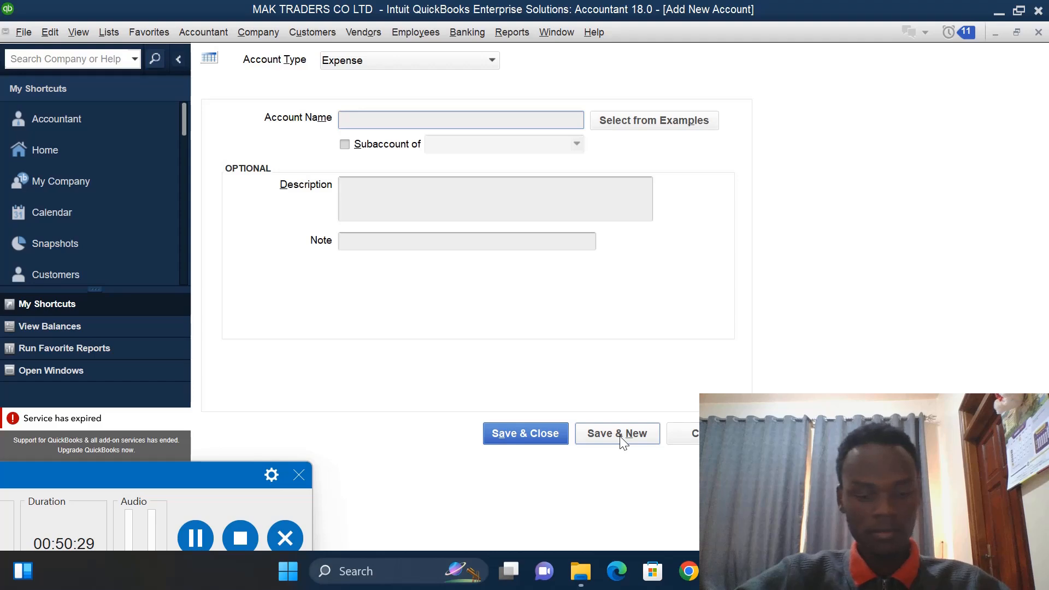
- Add an Expense account named ELECTRICITY
text(ELEC)
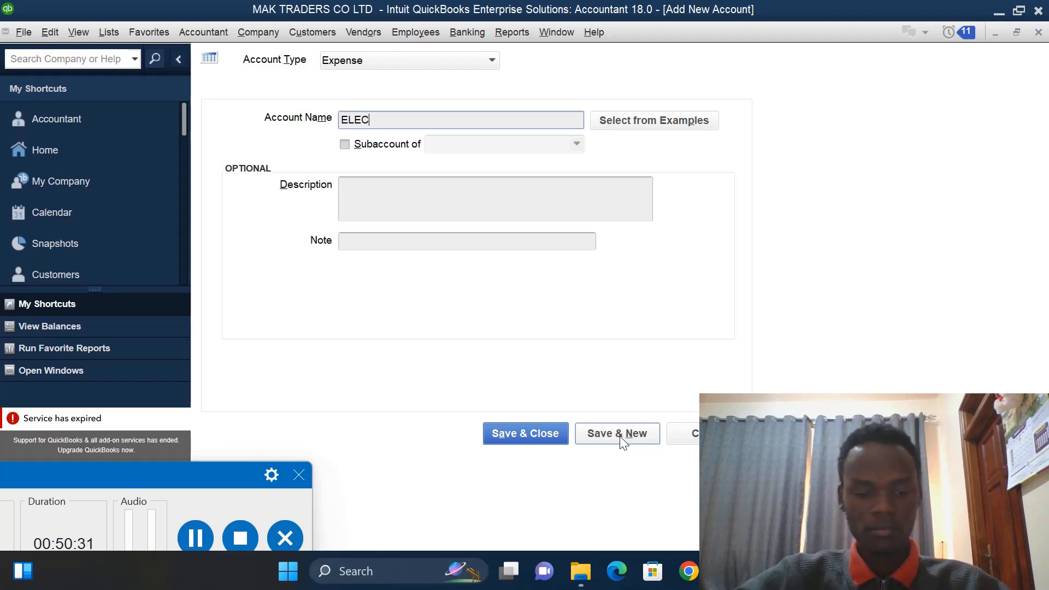
text(TRICITY)
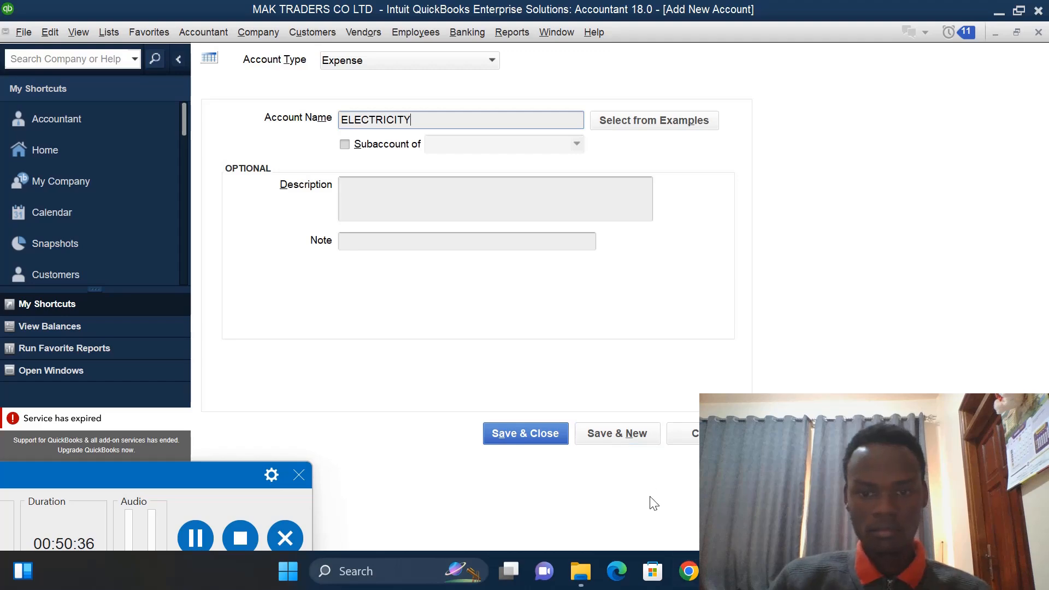
click(604, 437)
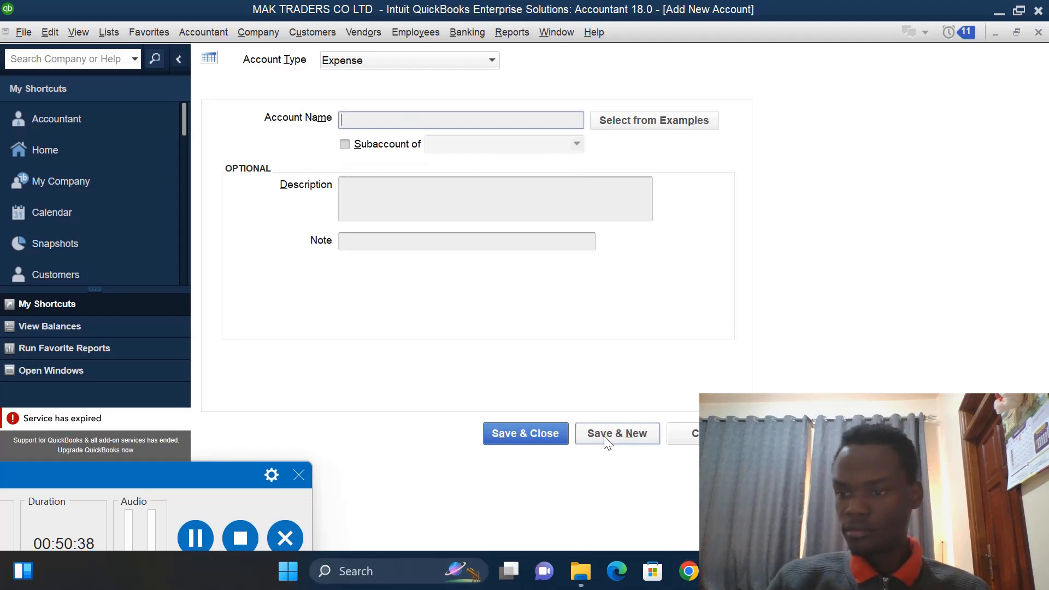
- Add Expense accounts named ADVERTISING and AUDIT FEES
text(AD)
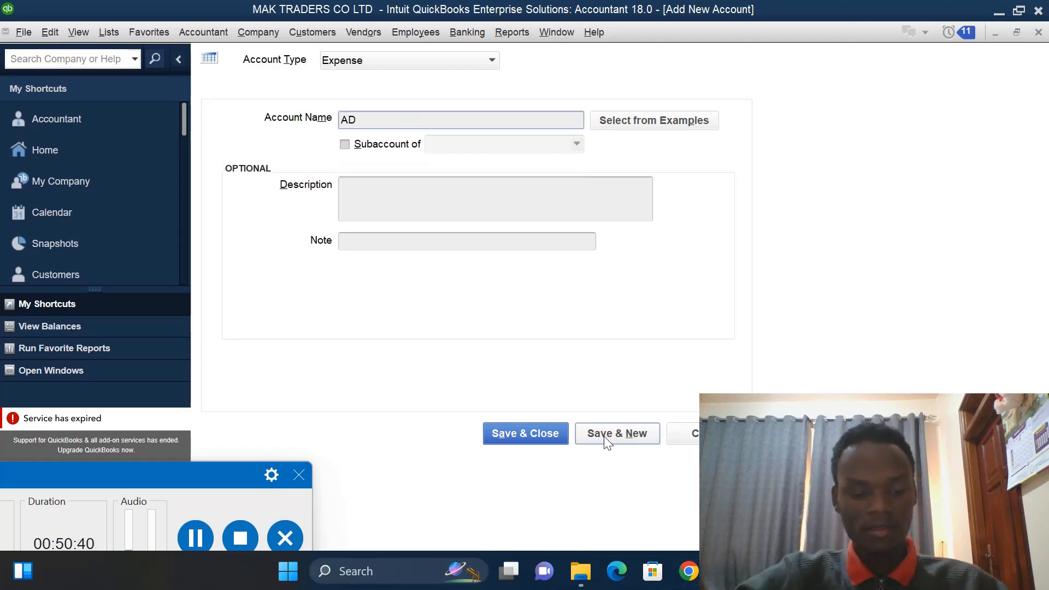
text(VERTIS)
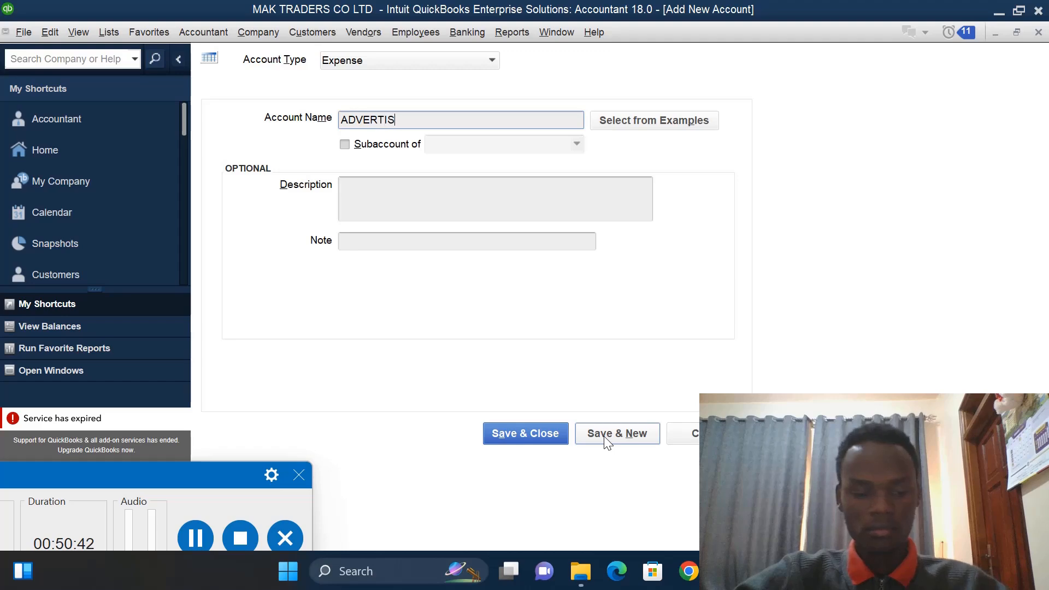
text(ING)
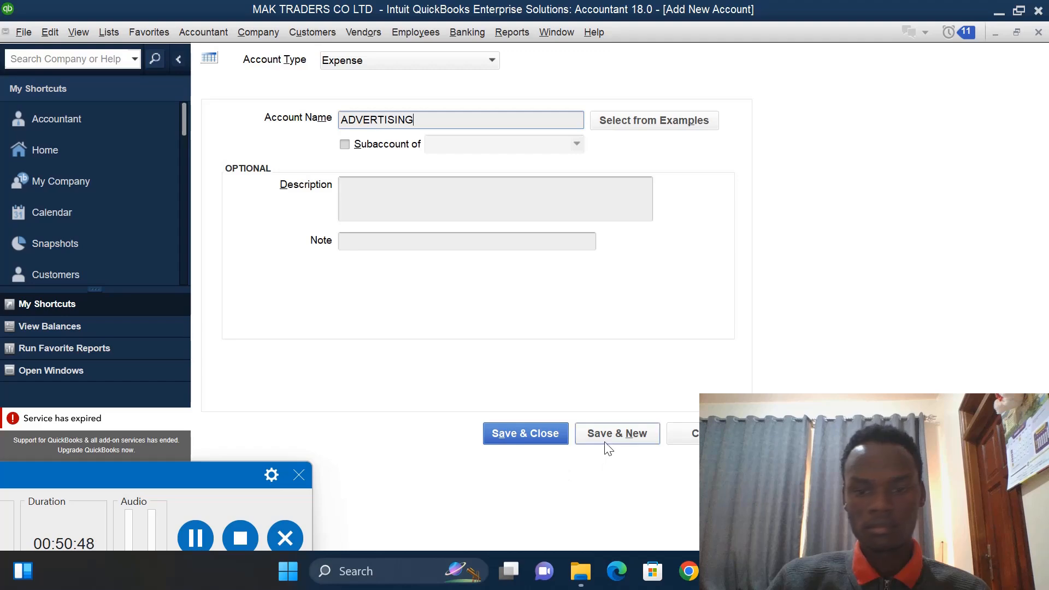
click(608, 436)
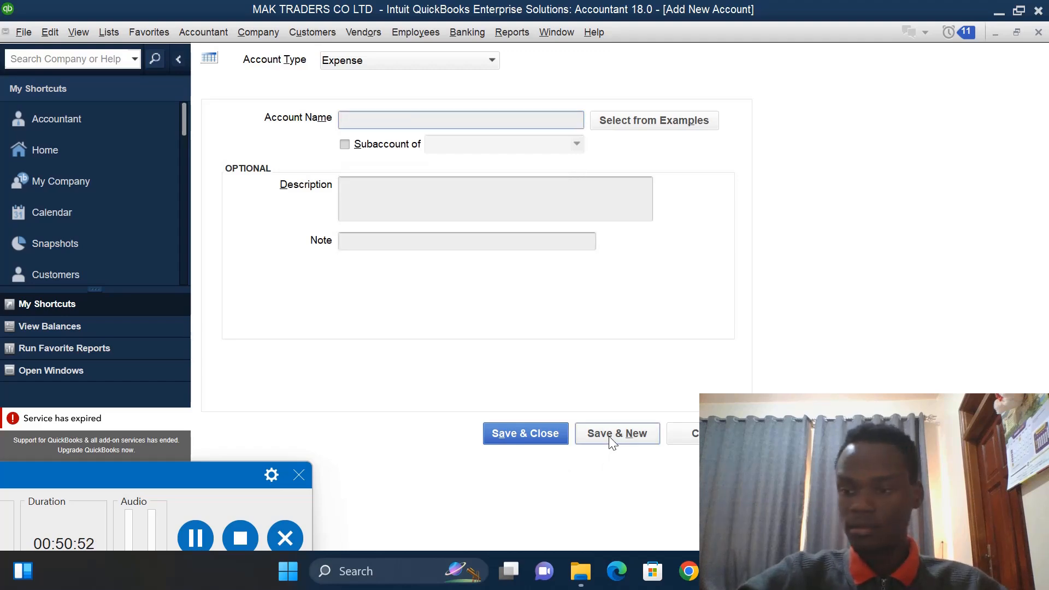
text(AUDI)
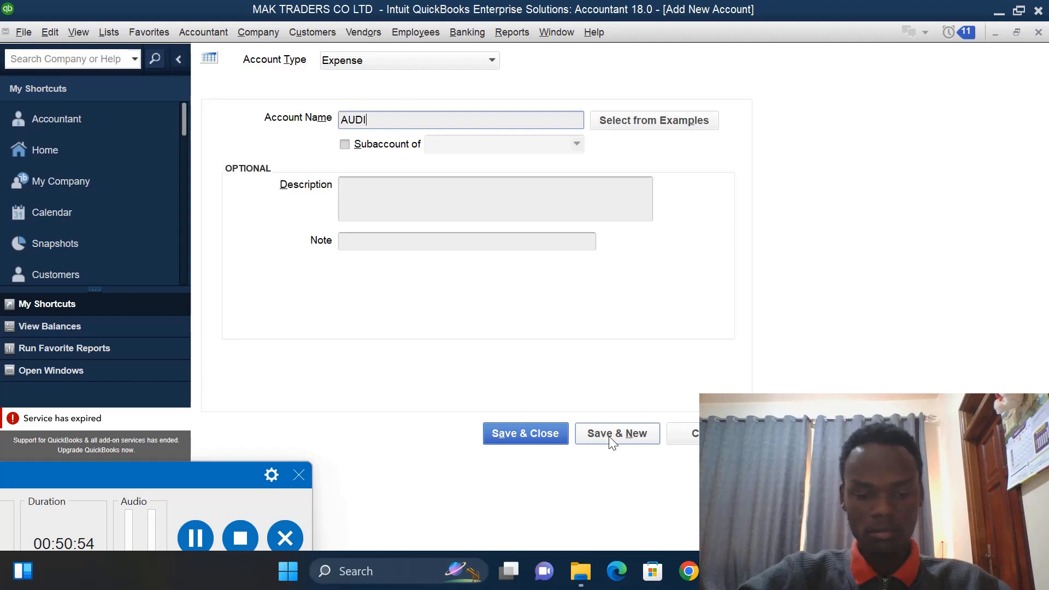
text(T FEES)
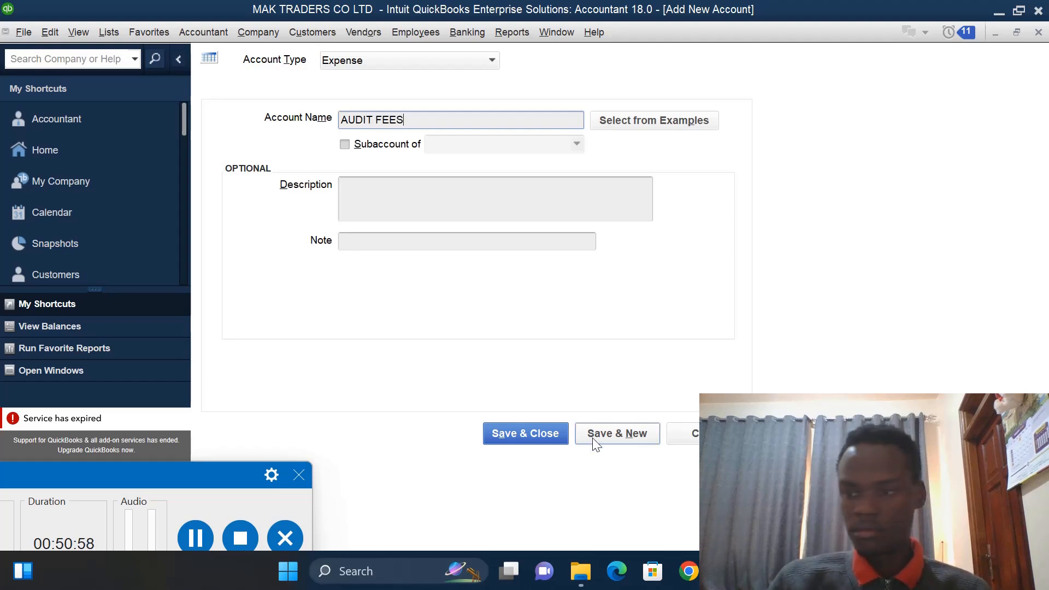
click(596, 440)
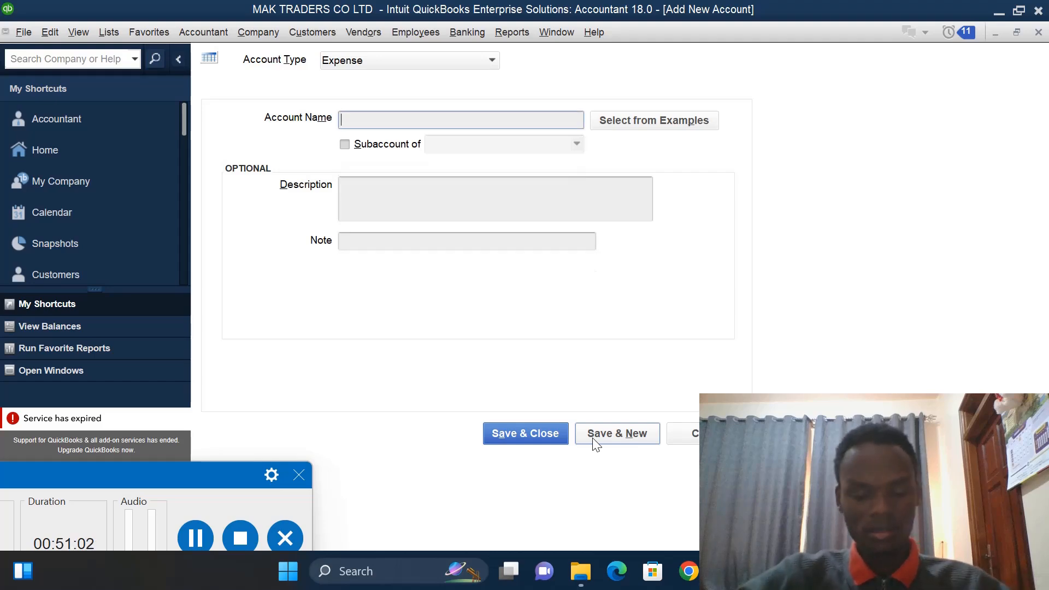
- Try to save another Expense account named ELECTRICITY
text(E)
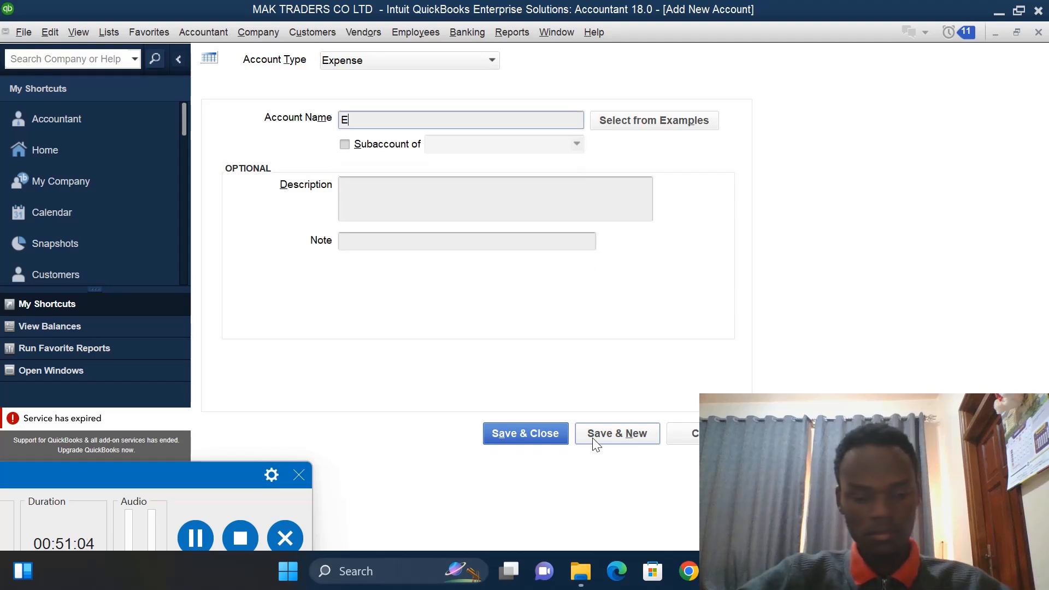
text(LECT)
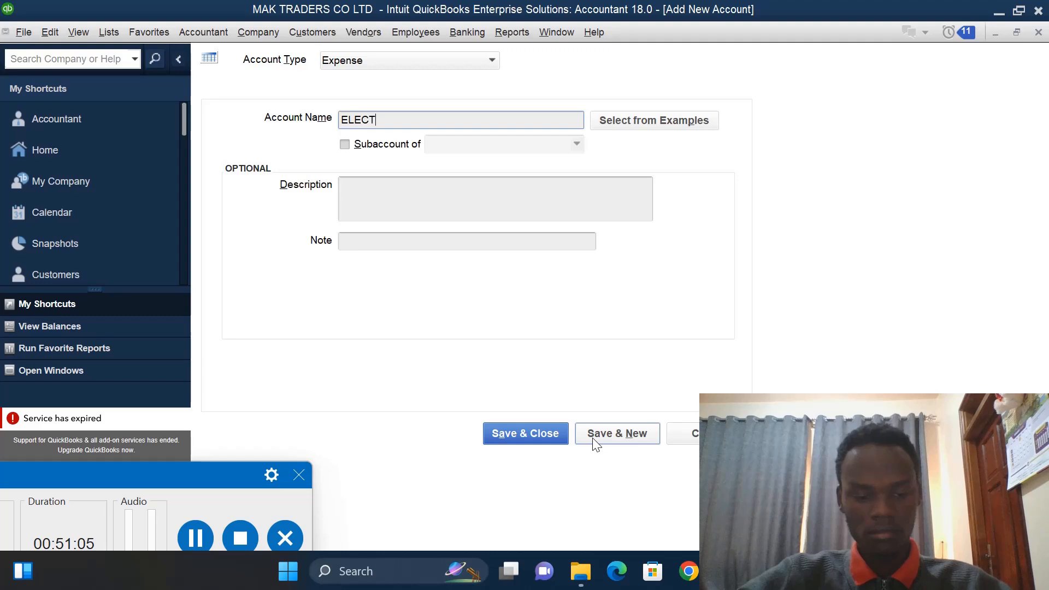
text(RICITY)
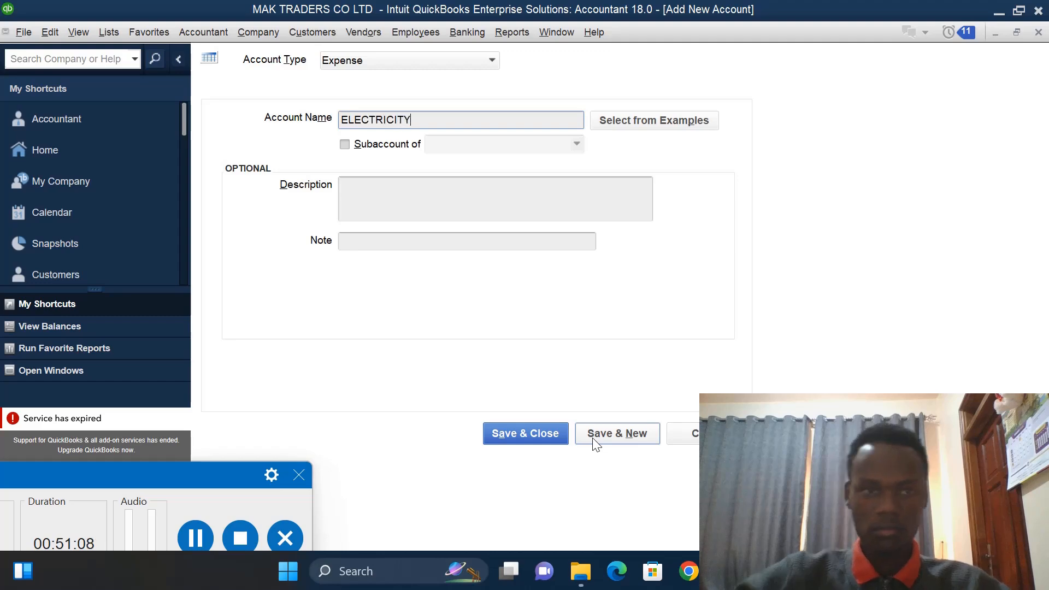
click(547, 434)
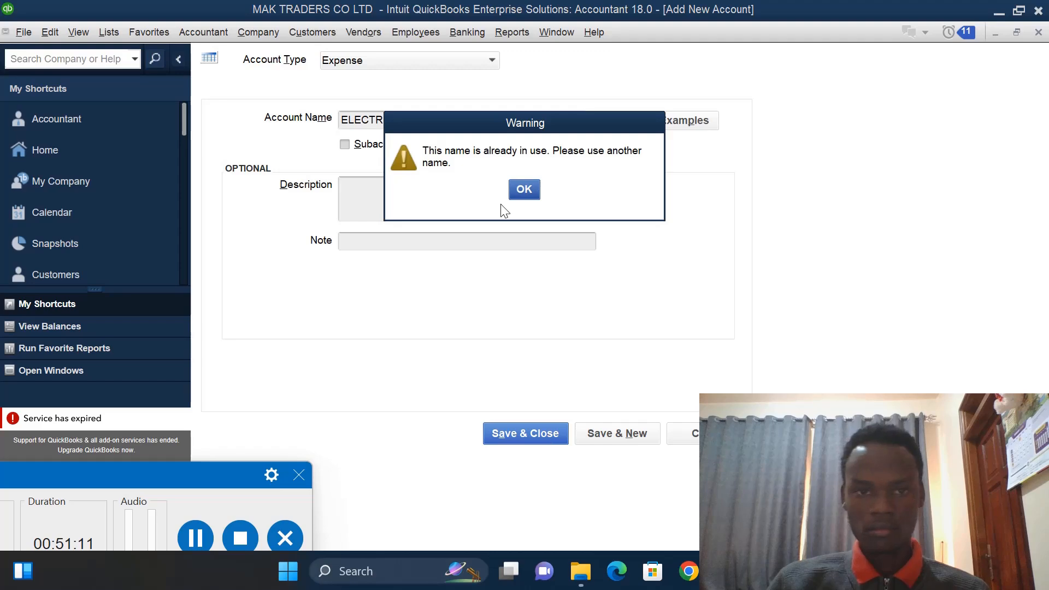
click(524, 190)
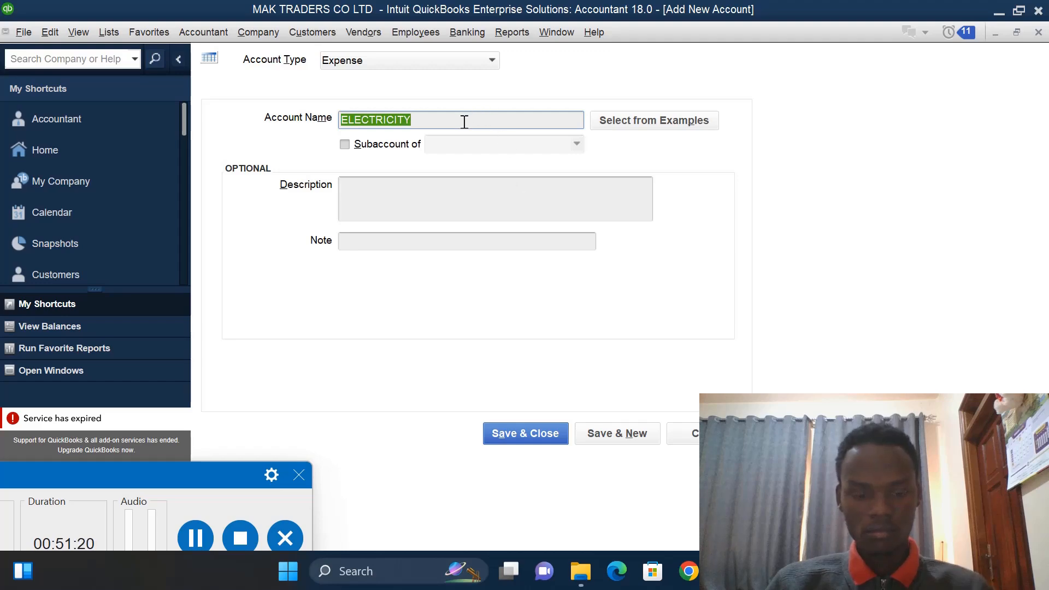
- Retype the account name as ELECTRICITY and try saving the Expense account again
key(BackSpace)
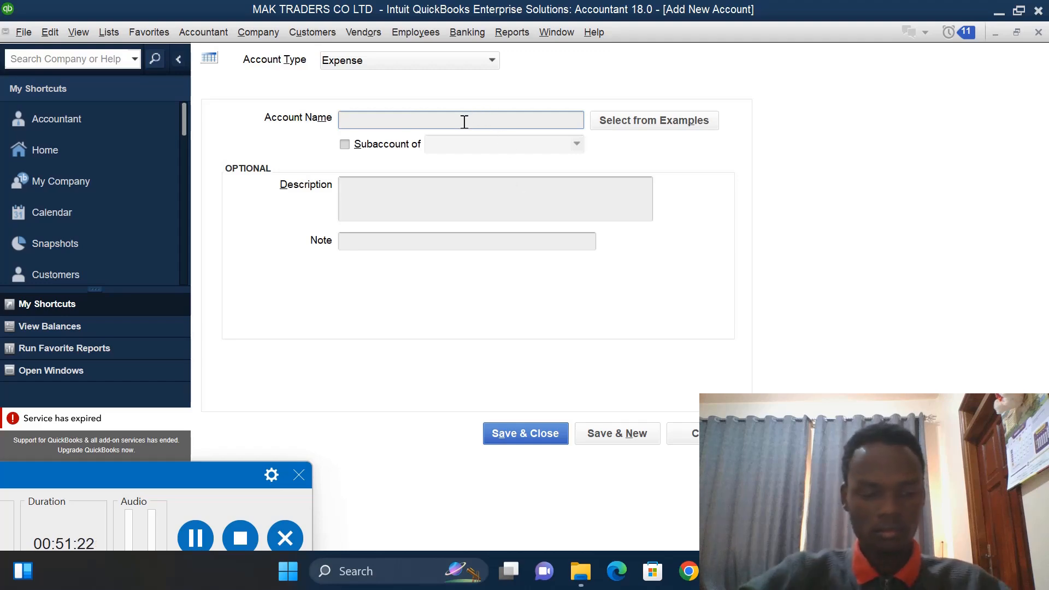
text(ELE)
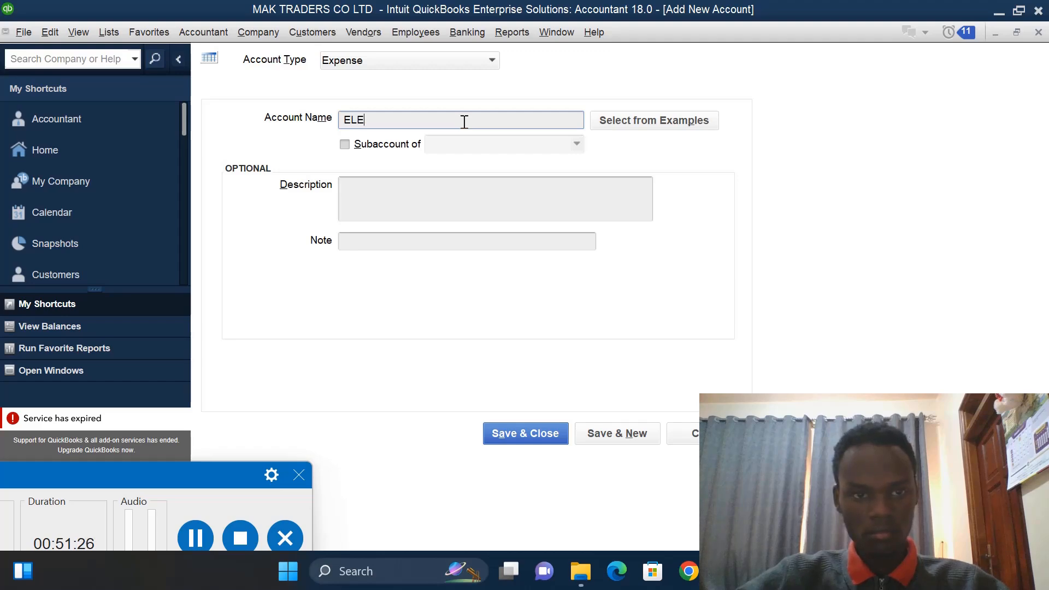
key(BackSpace)
text(ECT)
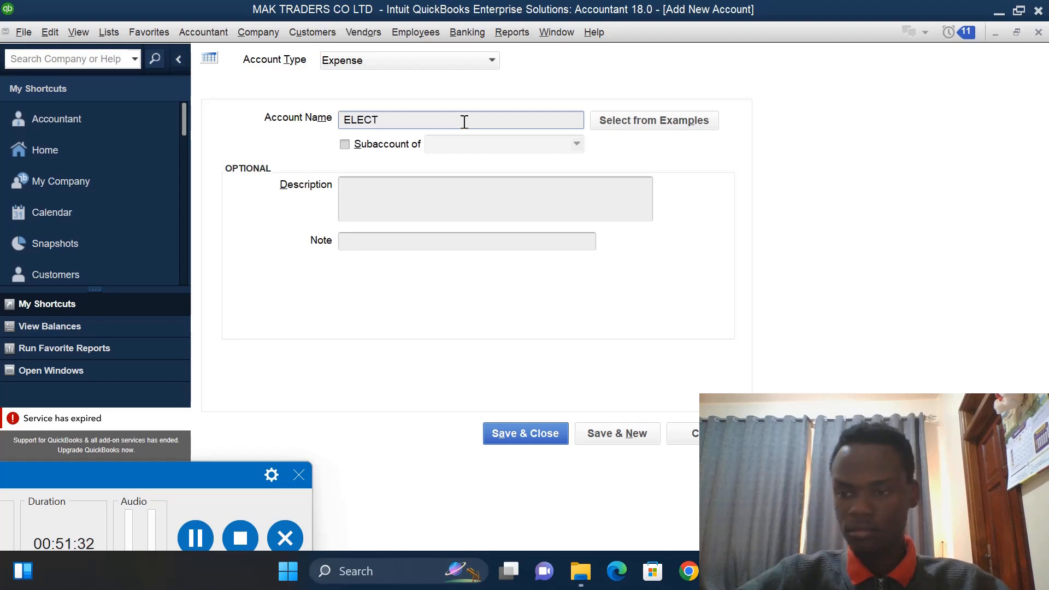
text(RI)
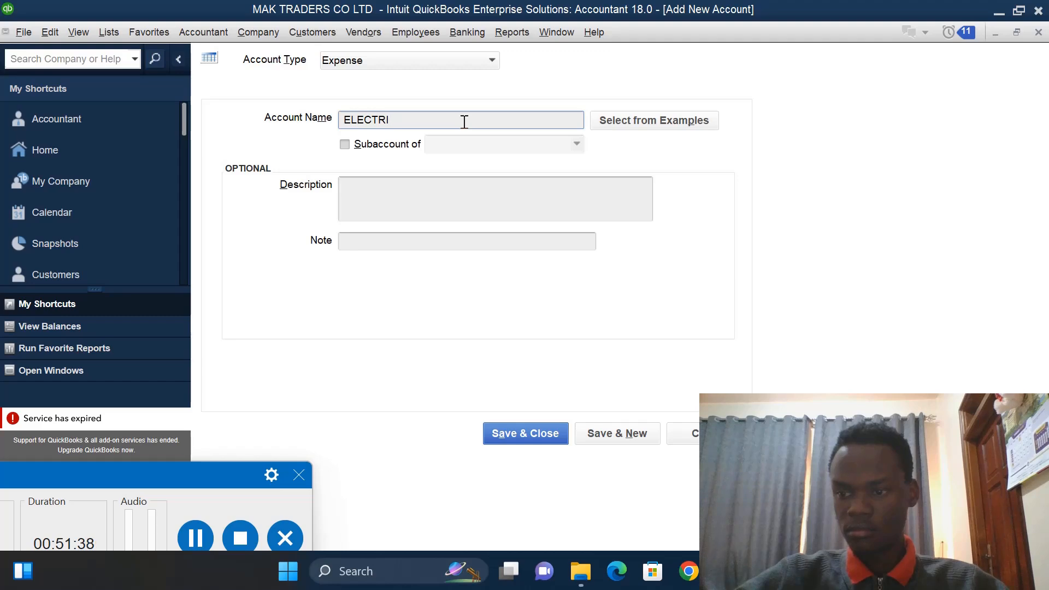
text(C)
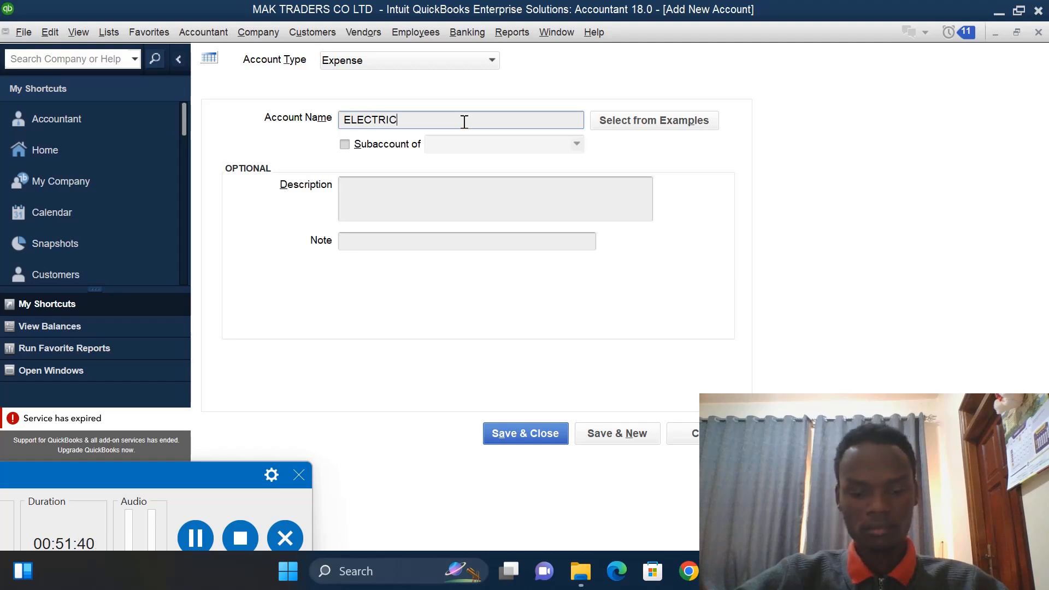
text(ITY)
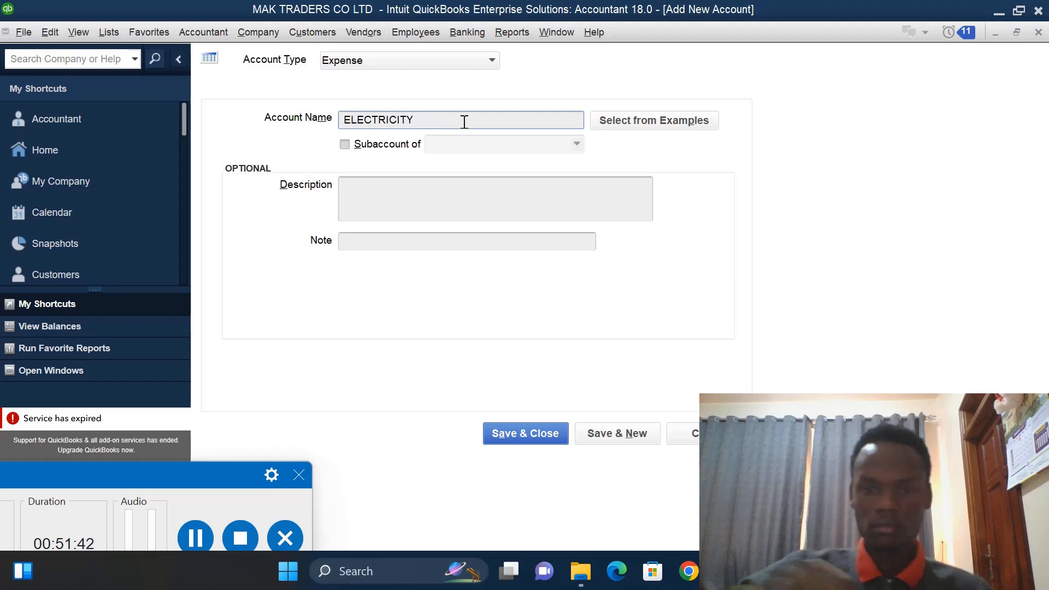
click(603, 437)
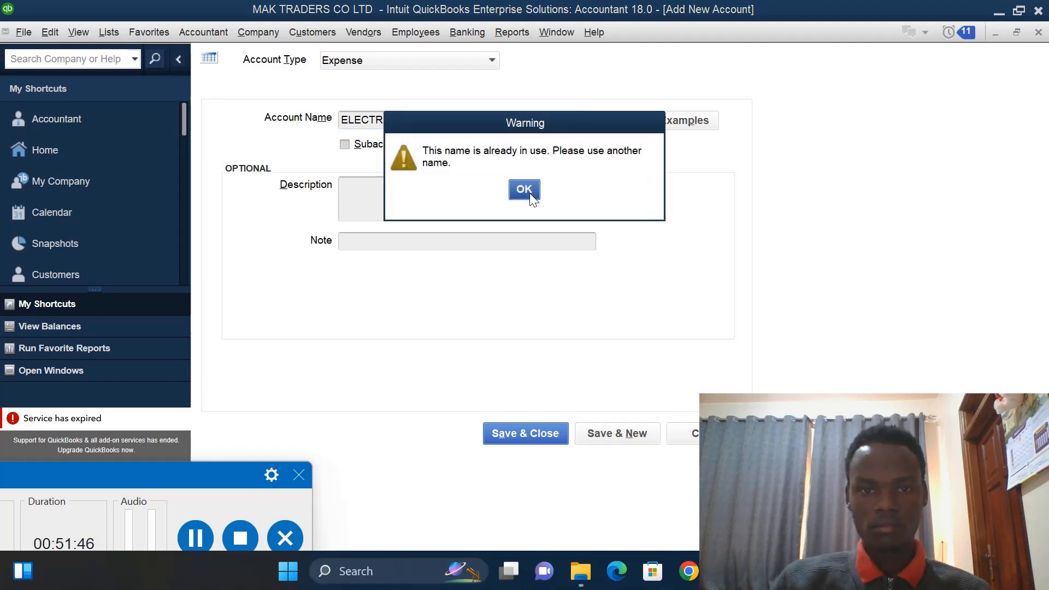
click(528, 191)
click(513, 432)
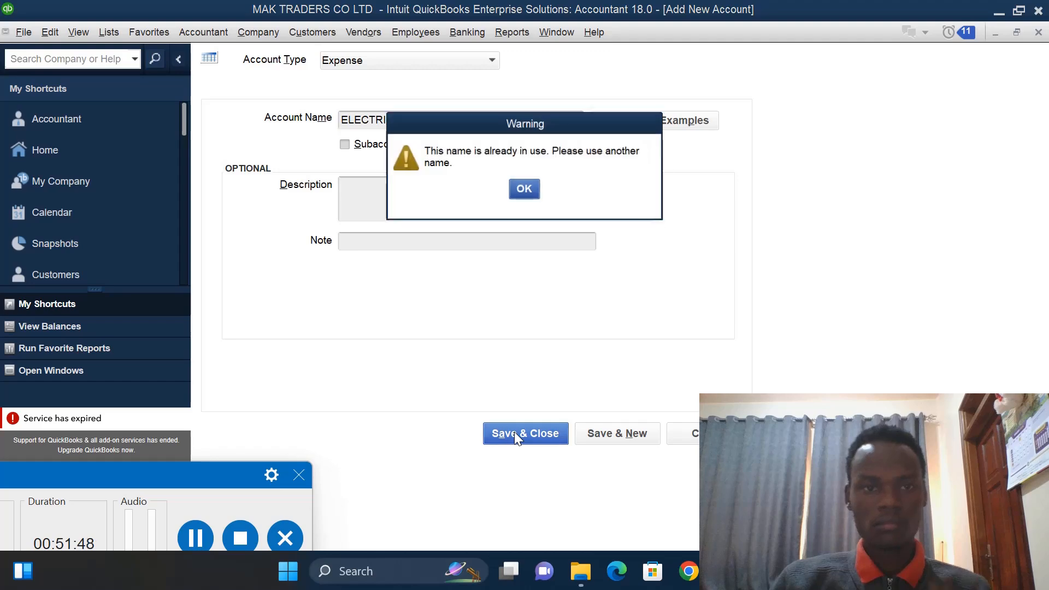
click(523, 191)
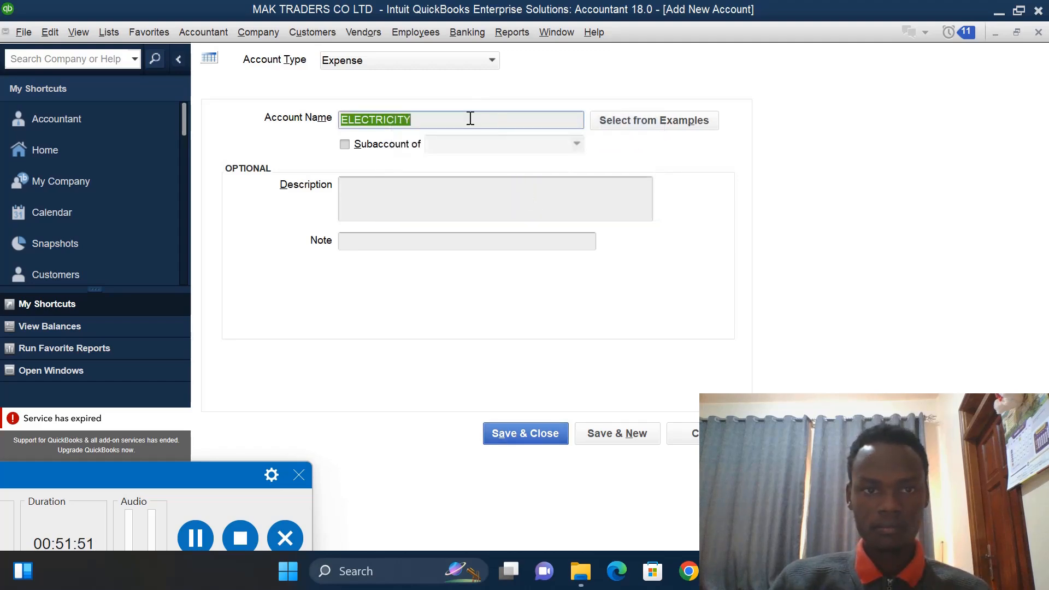
- Change the new Expense account's name to ELECTIC and save it
click(470, 118)
key(BackSpace)
key(BackSpace)
key(BackSpace)
key(BackSpace)
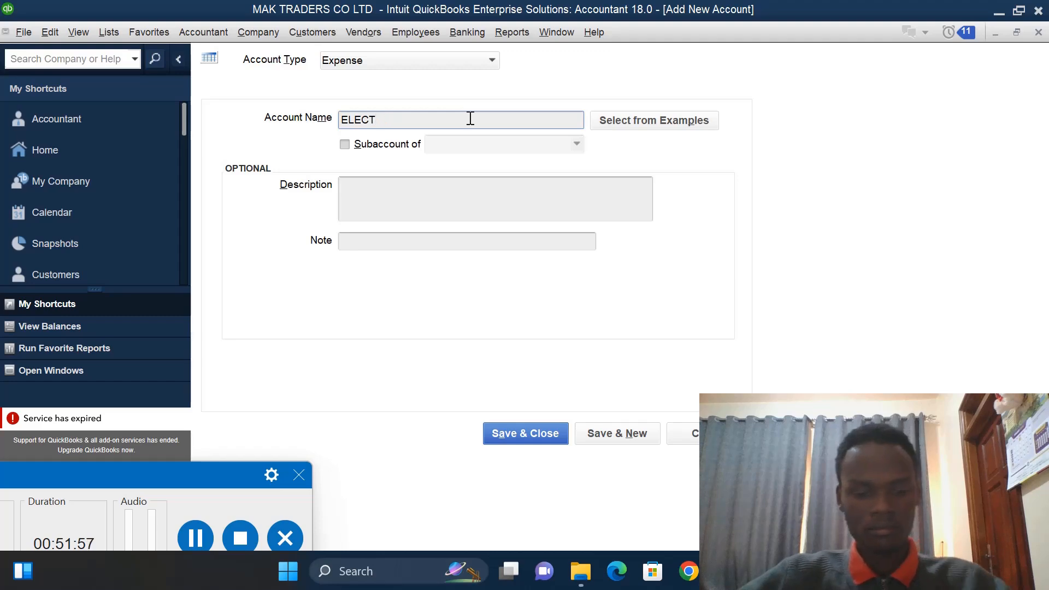
text(IC)
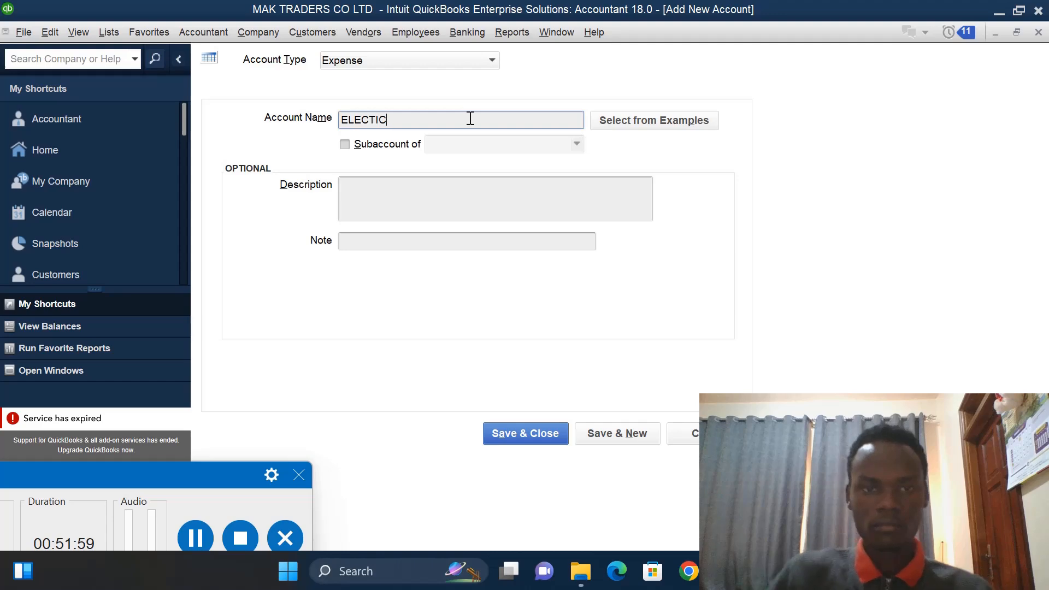
click(522, 434)
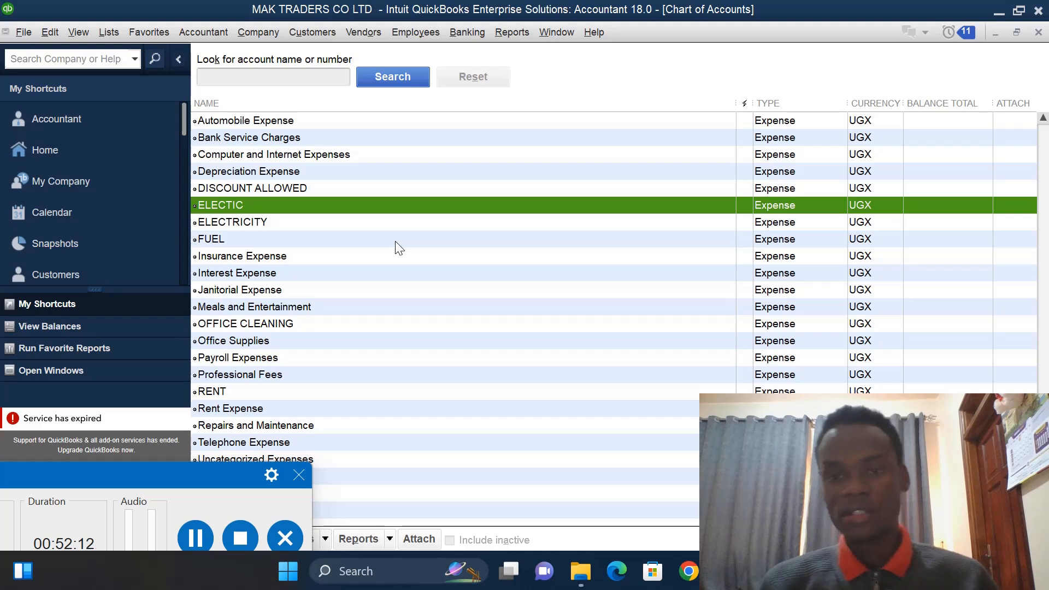
- Open a general journal entry from the Chart of Accounts and set its date to 01/12/2023
right_click(506, 353)
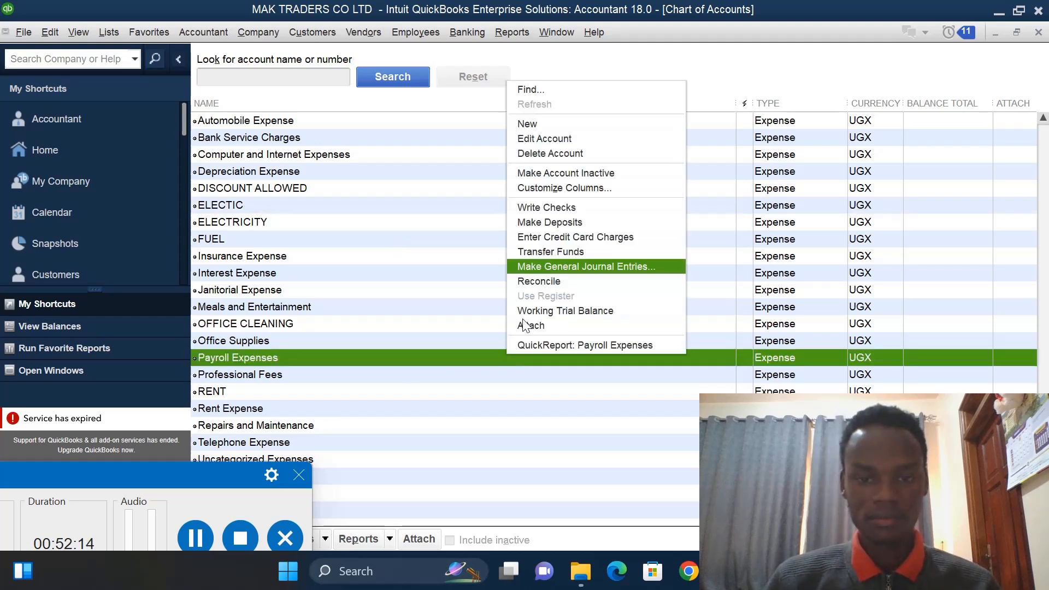
click(552, 267)
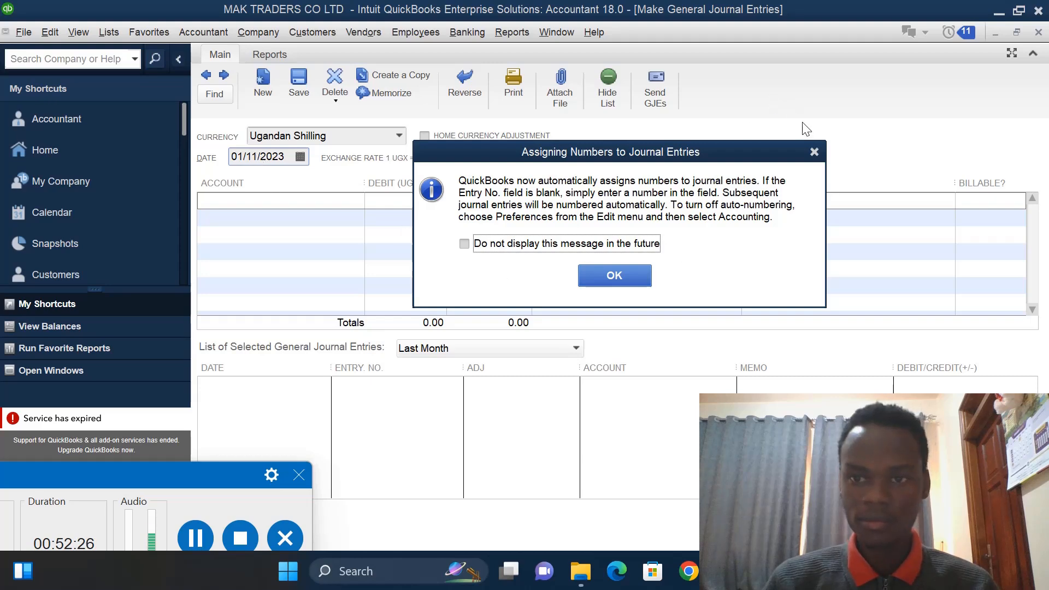
click(813, 152)
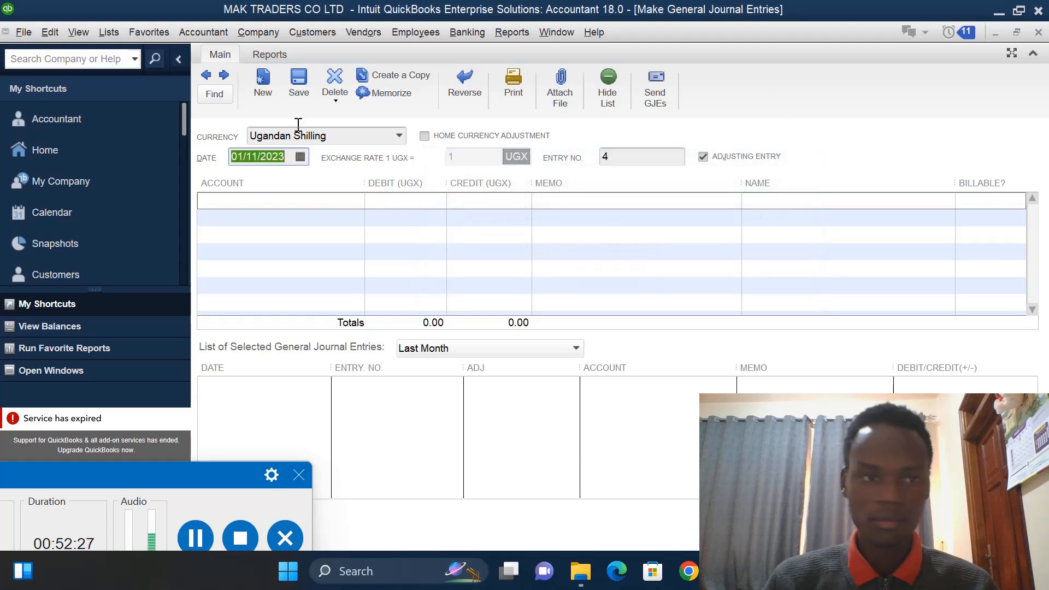
click(256, 154)
key(BackSpace)
text(2)
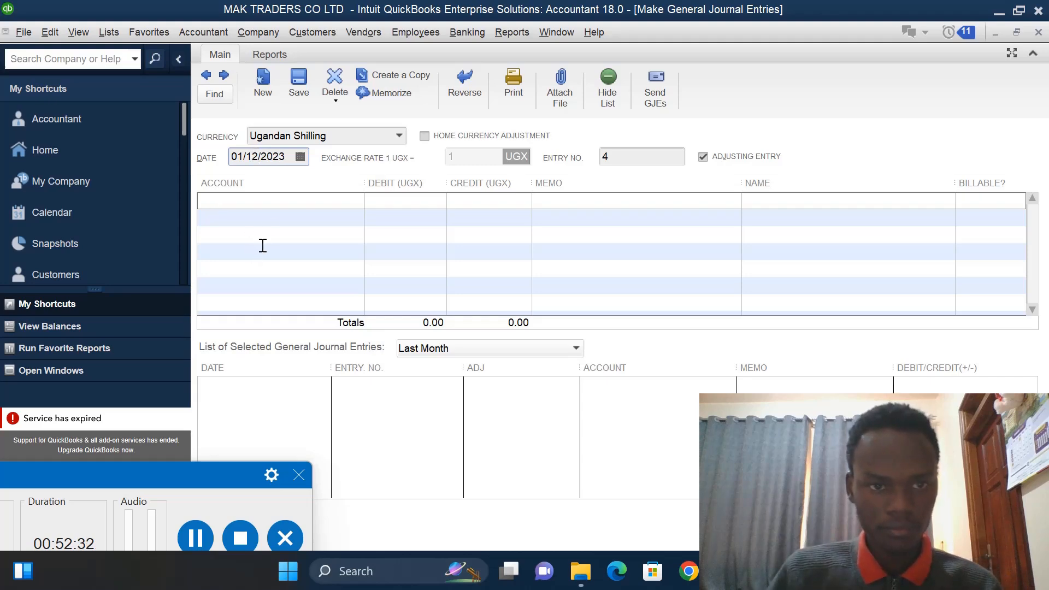
click(280, 218)
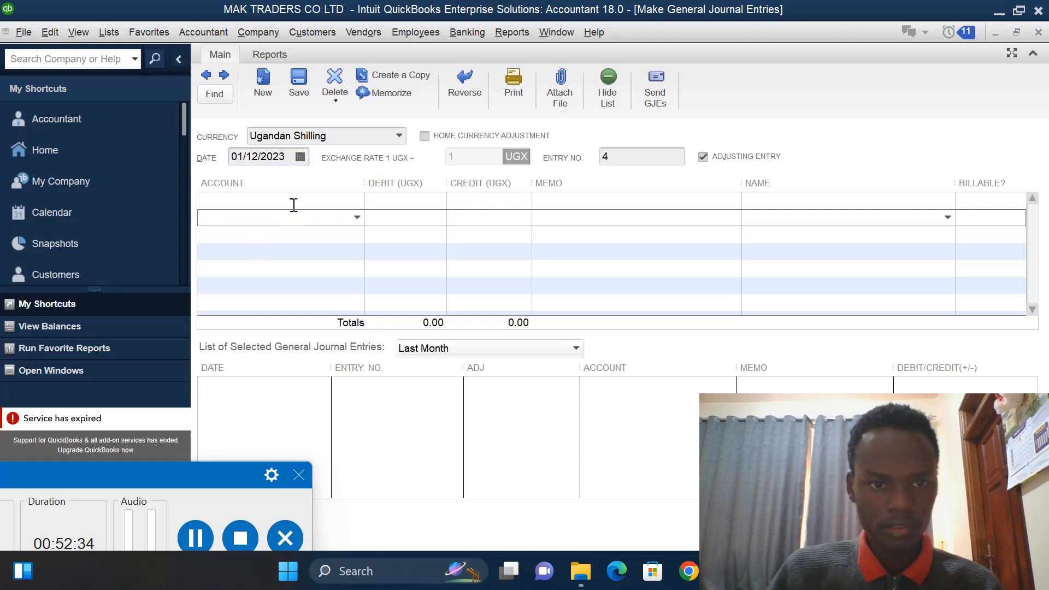
click(301, 205)
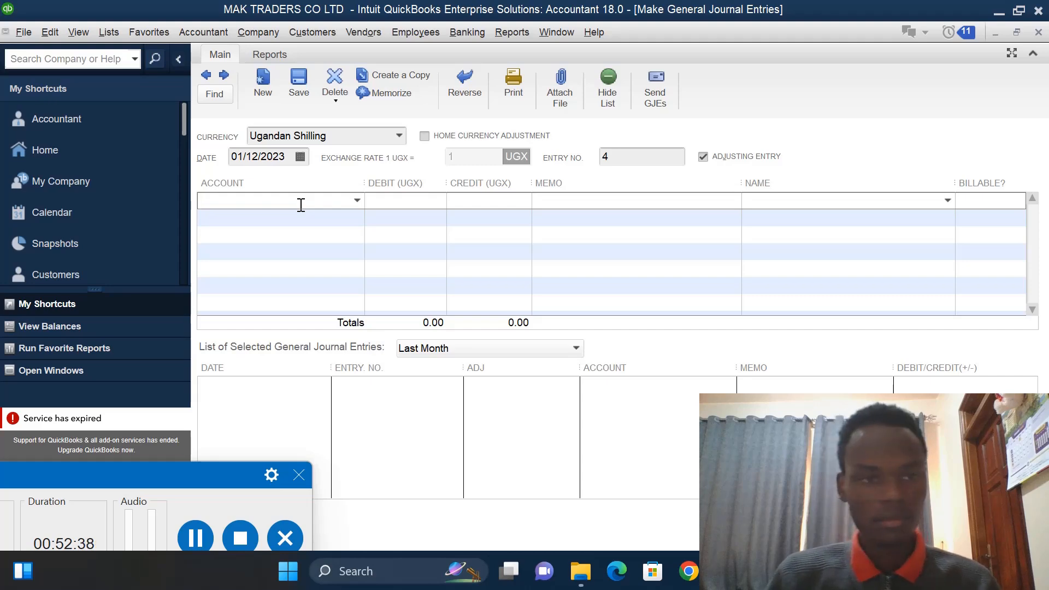
click(357, 204)
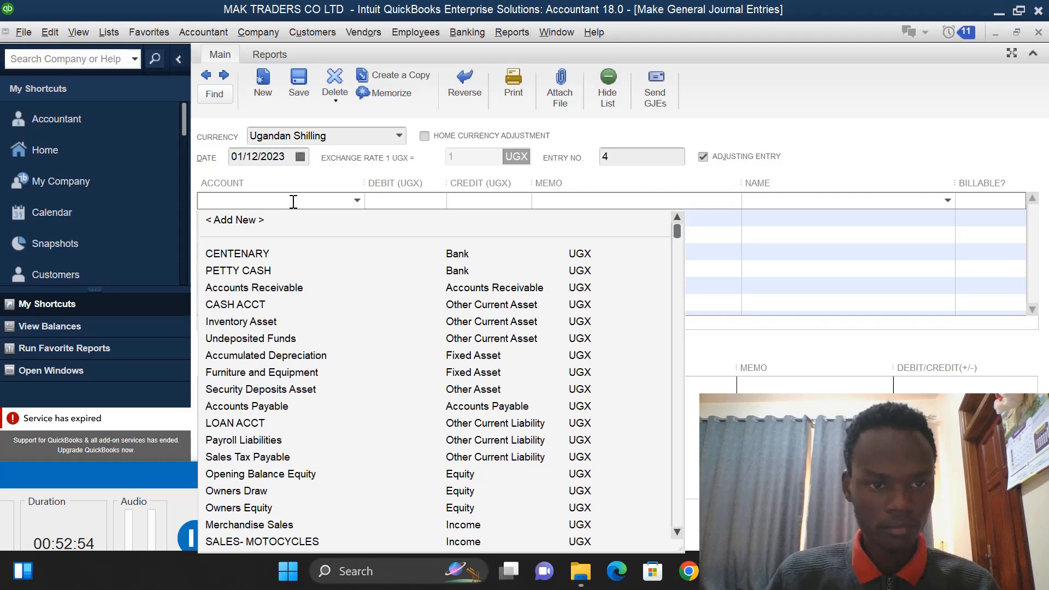
click(253, 220)
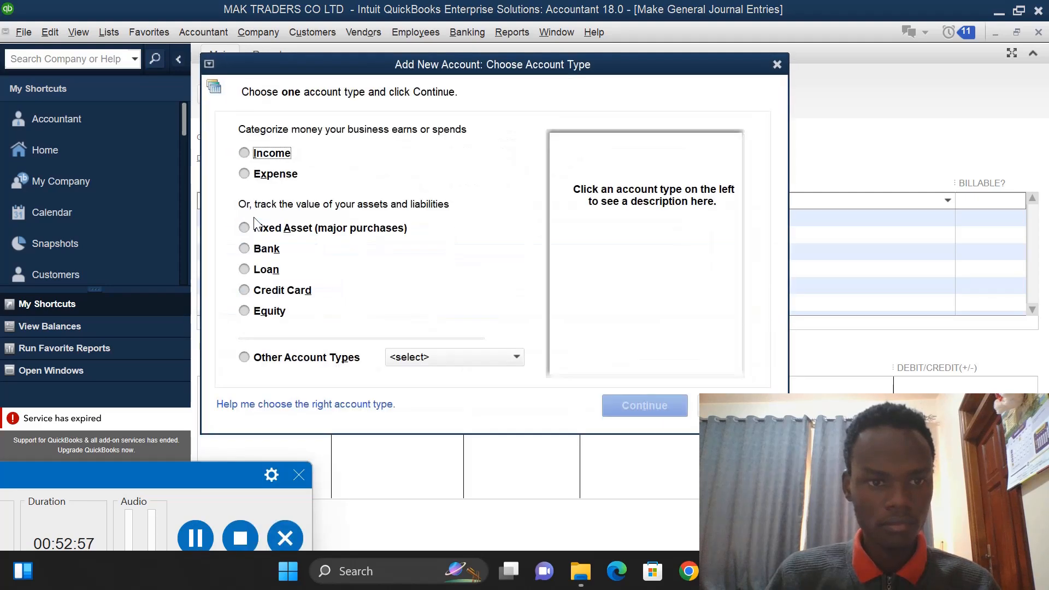
click(246, 175)
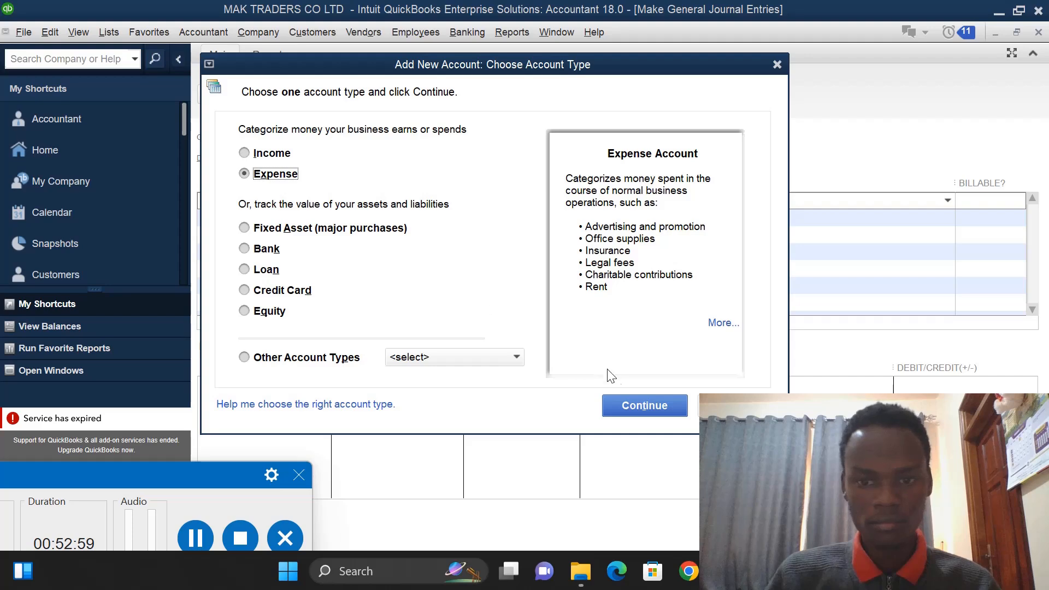
click(625, 408)
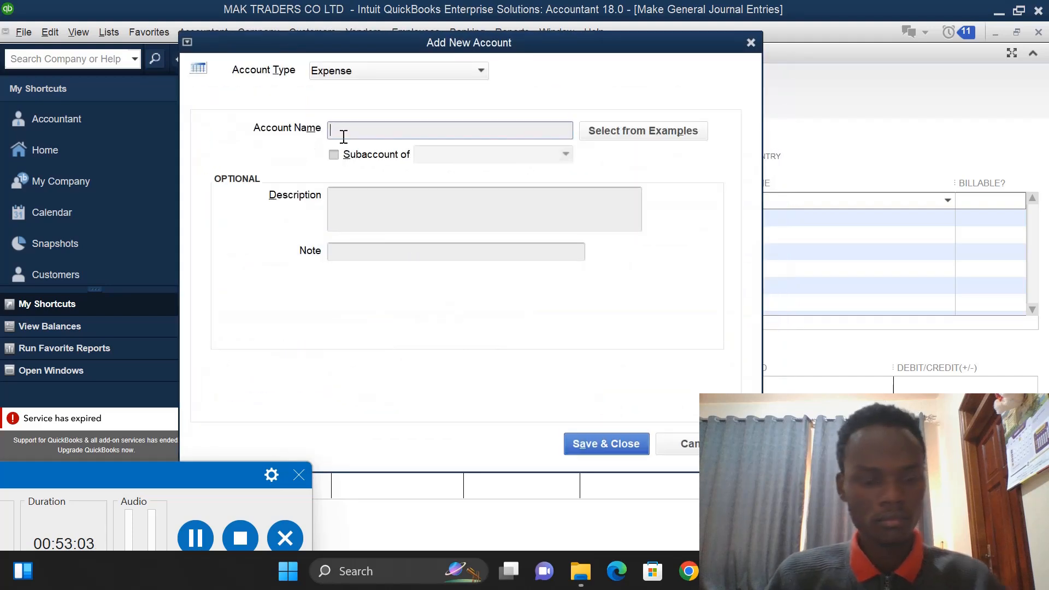
text(FUE)
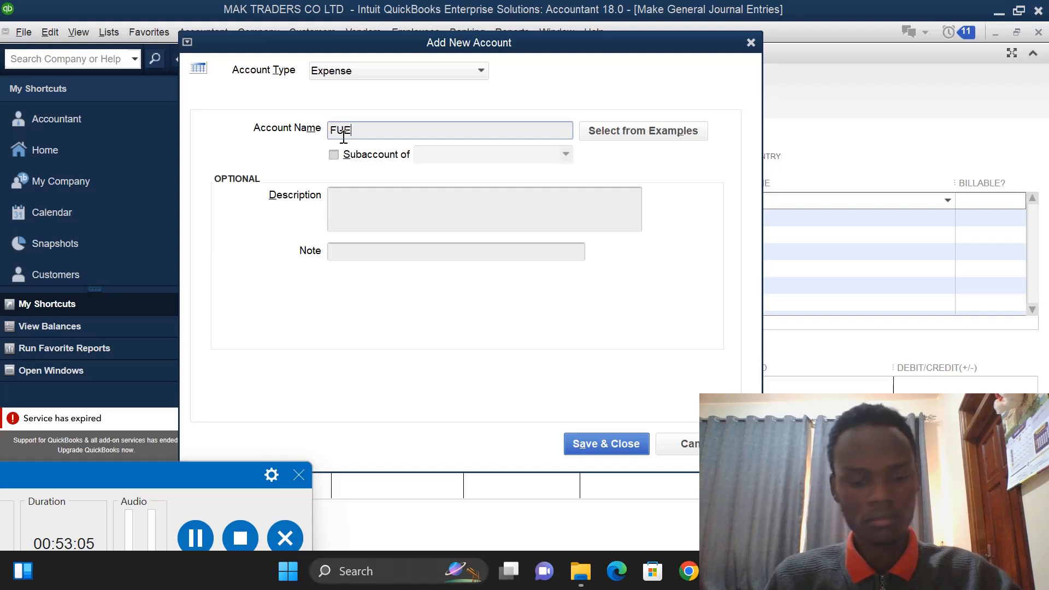
text(L)
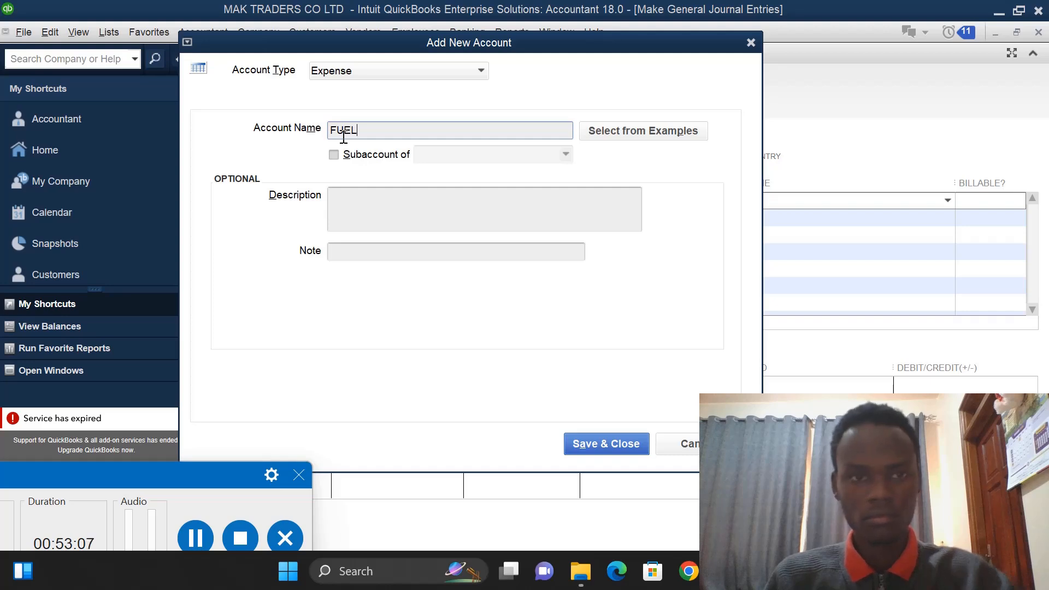
click(615, 441)
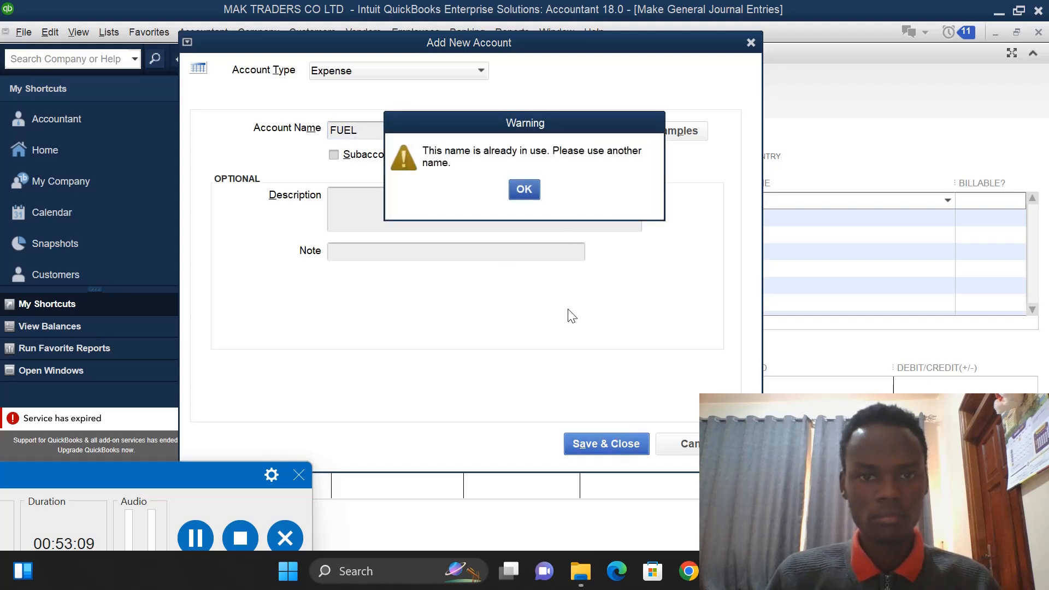
click(527, 190)
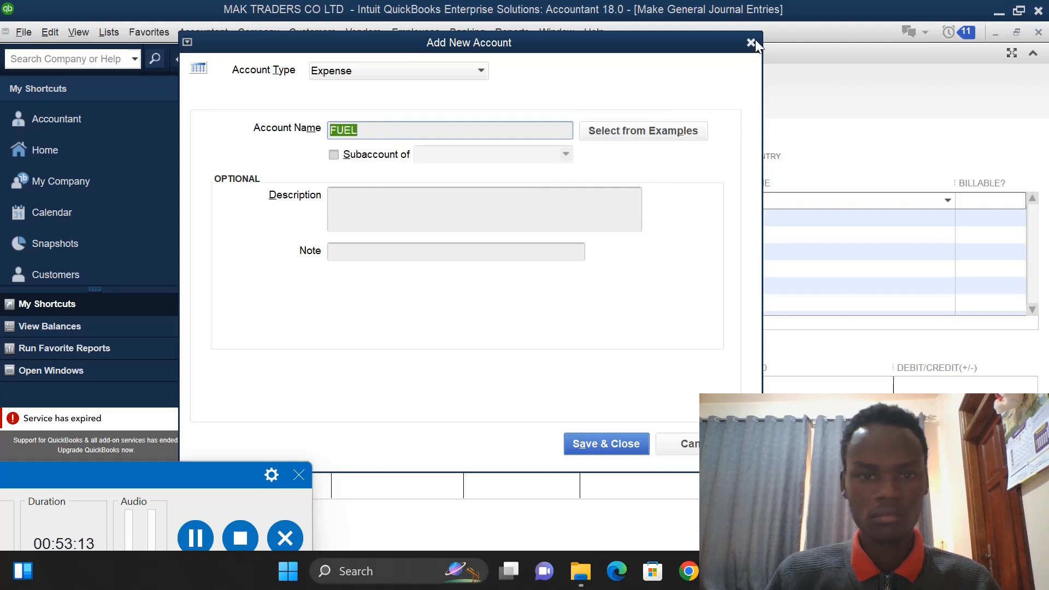
click(685, 441)
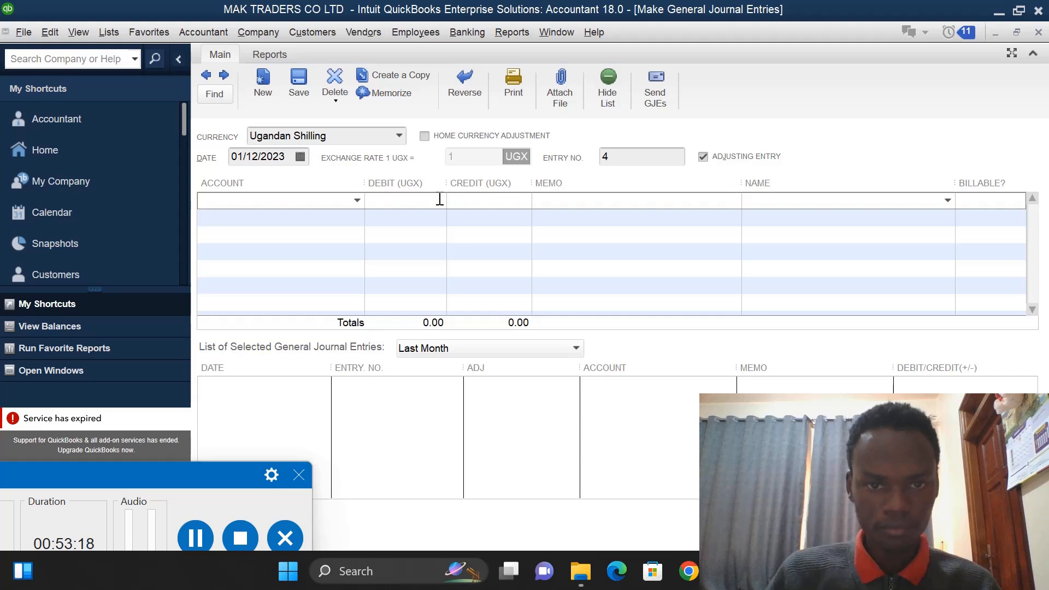
- Select FUEL as the first journal line's account and debit it 600,000
click(357, 200)
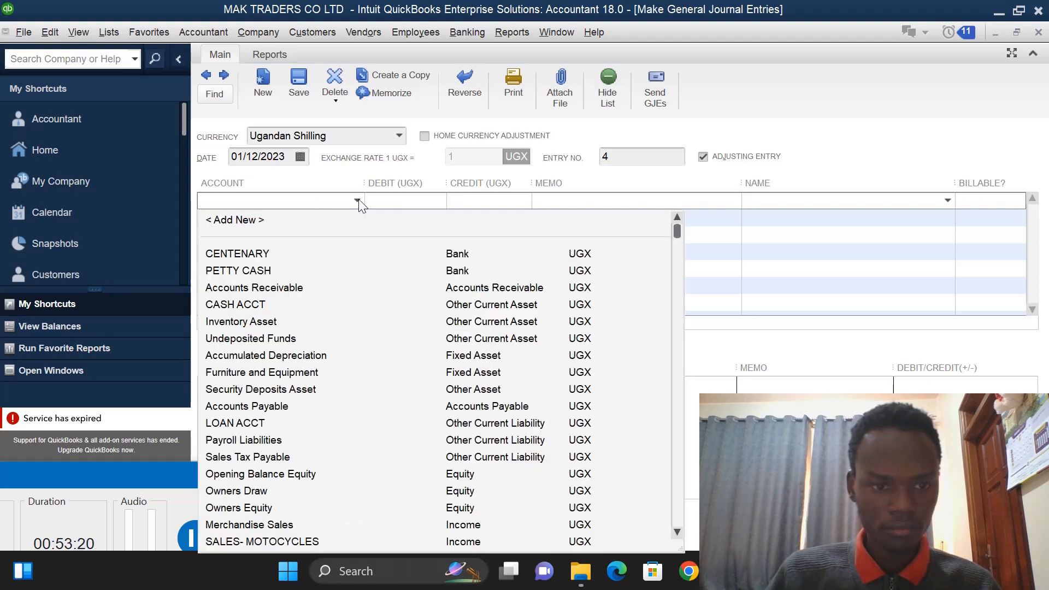
click(676, 530)
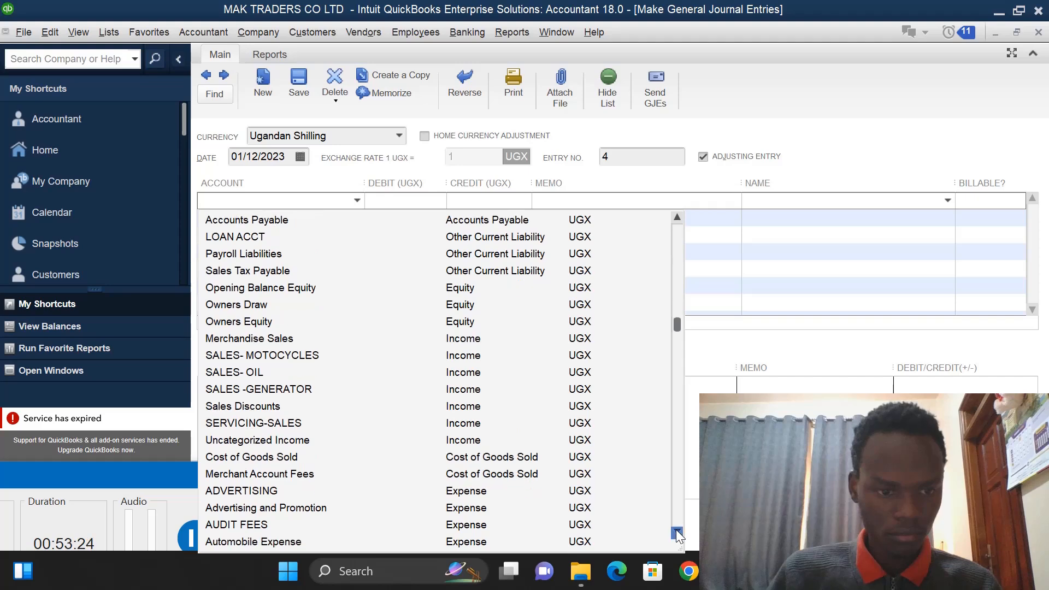
click(676, 531)
click(677, 530)
click(676, 531)
click(676, 530)
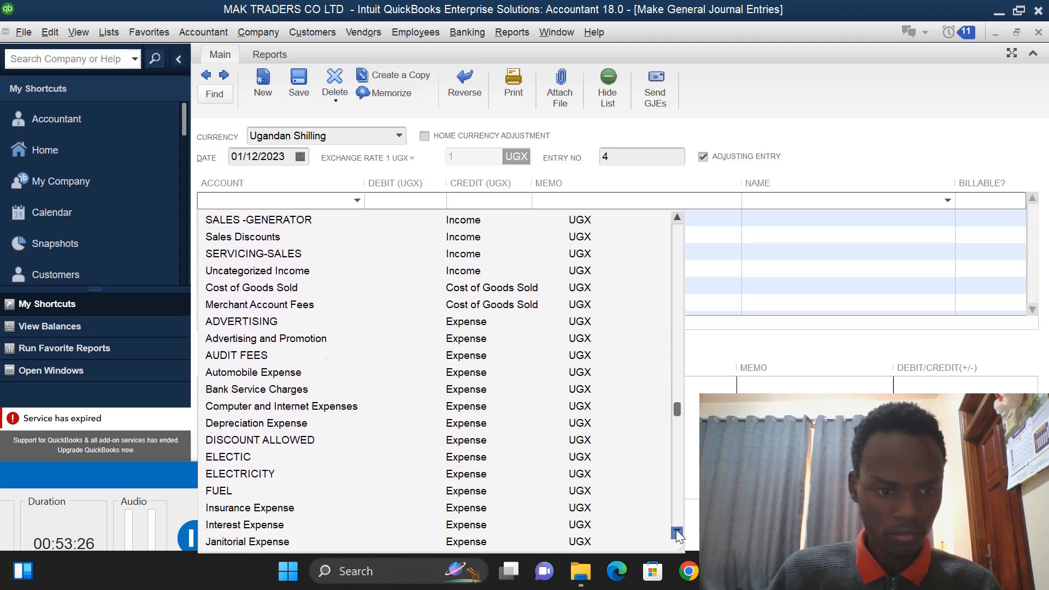
click(218, 494)
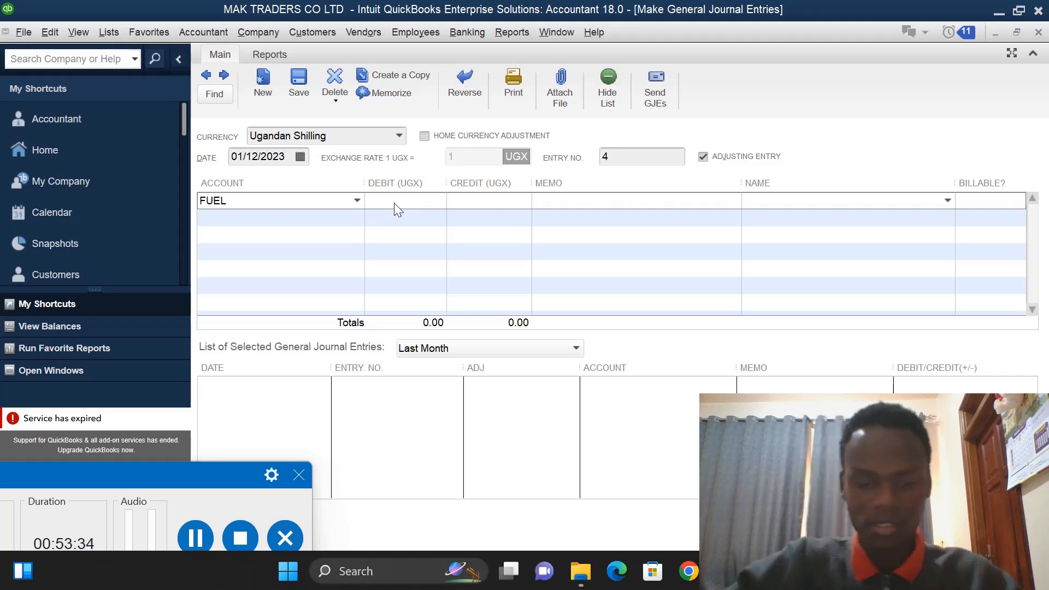
text(600)
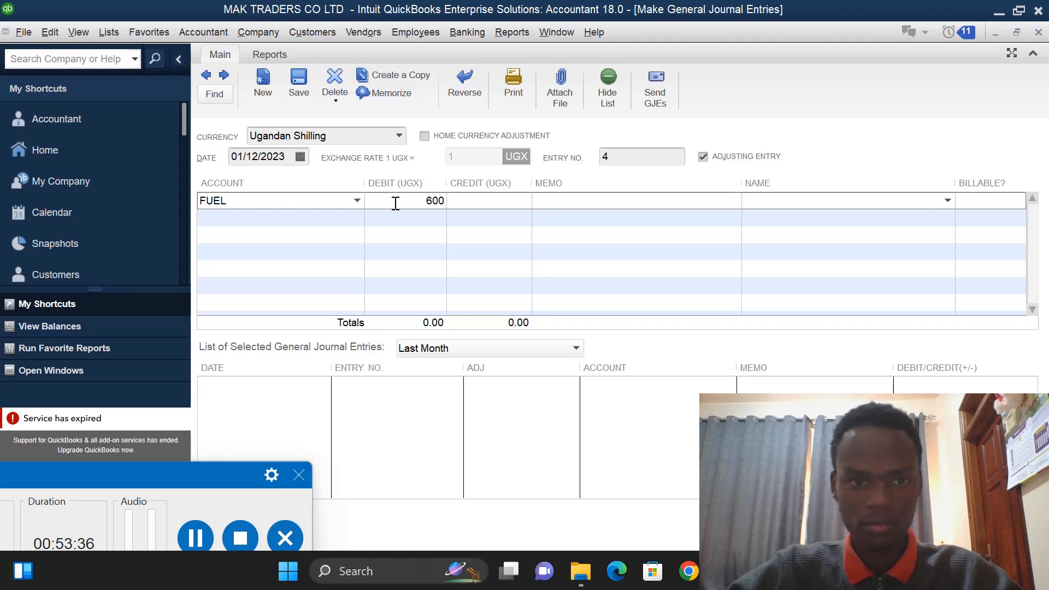
text(,000)
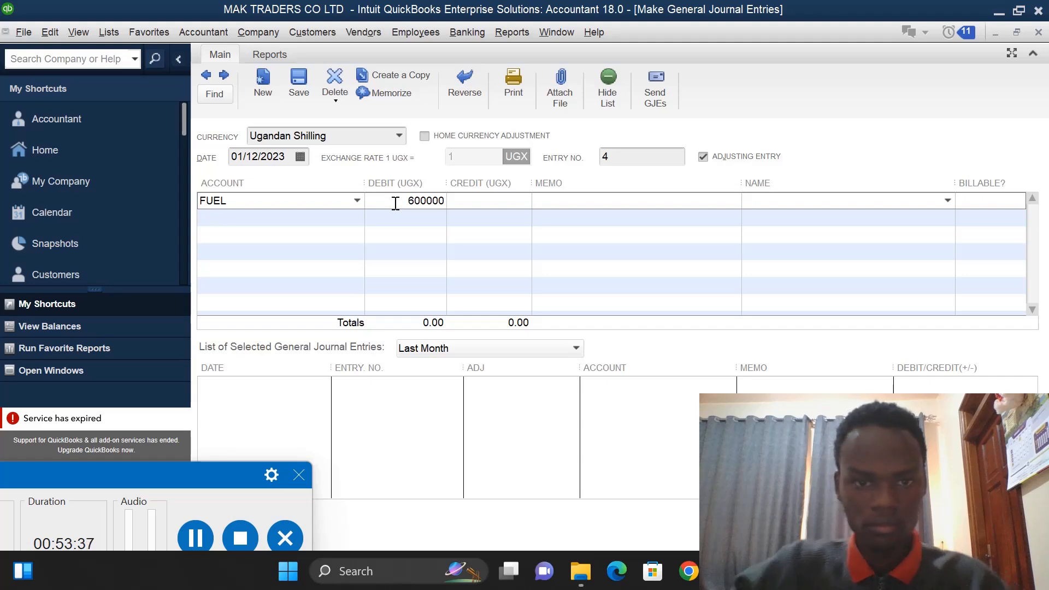
- Credit CENTENARY 600,000 on the second journal line and save the entry
click(476, 225)
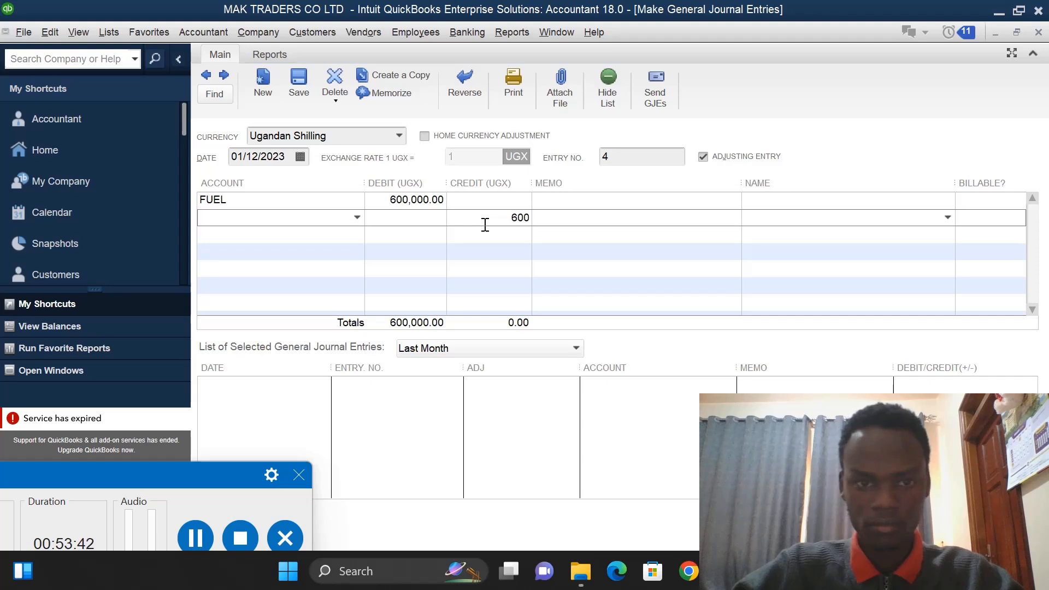
text(600000)
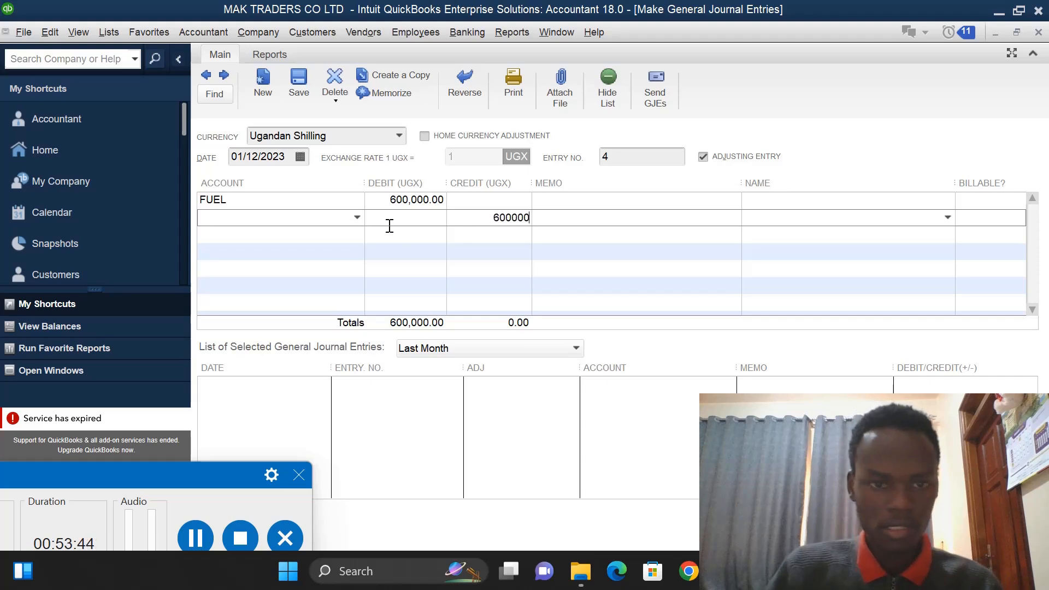
click(357, 219)
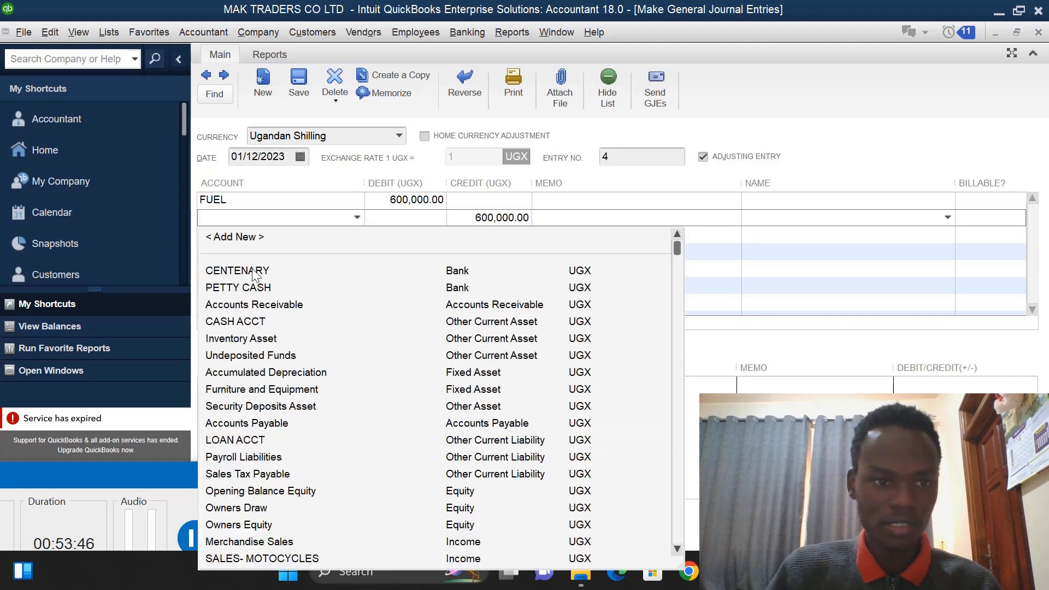
click(251, 268)
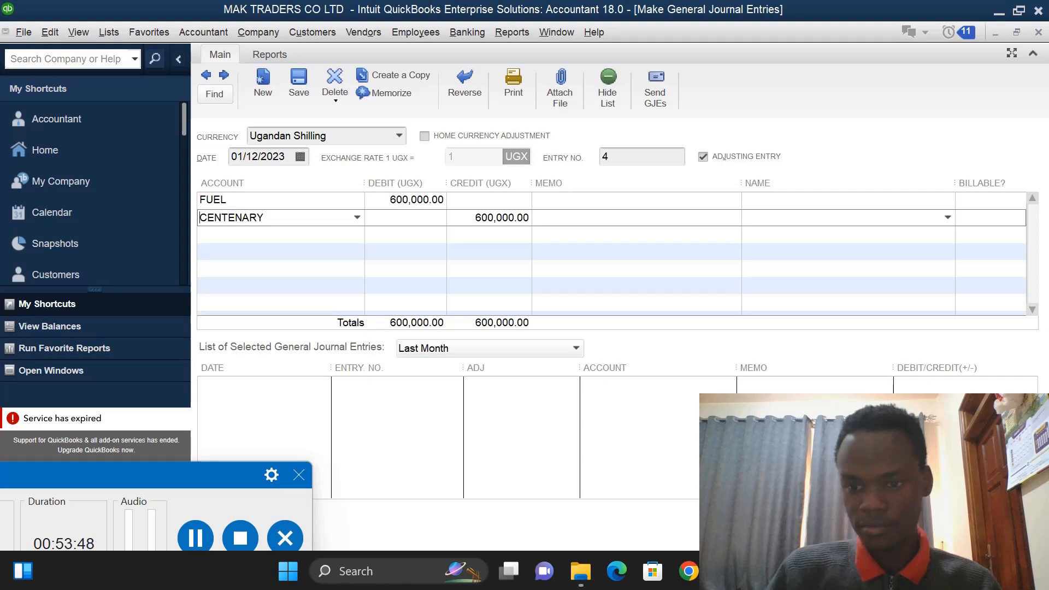
key(alt+s)
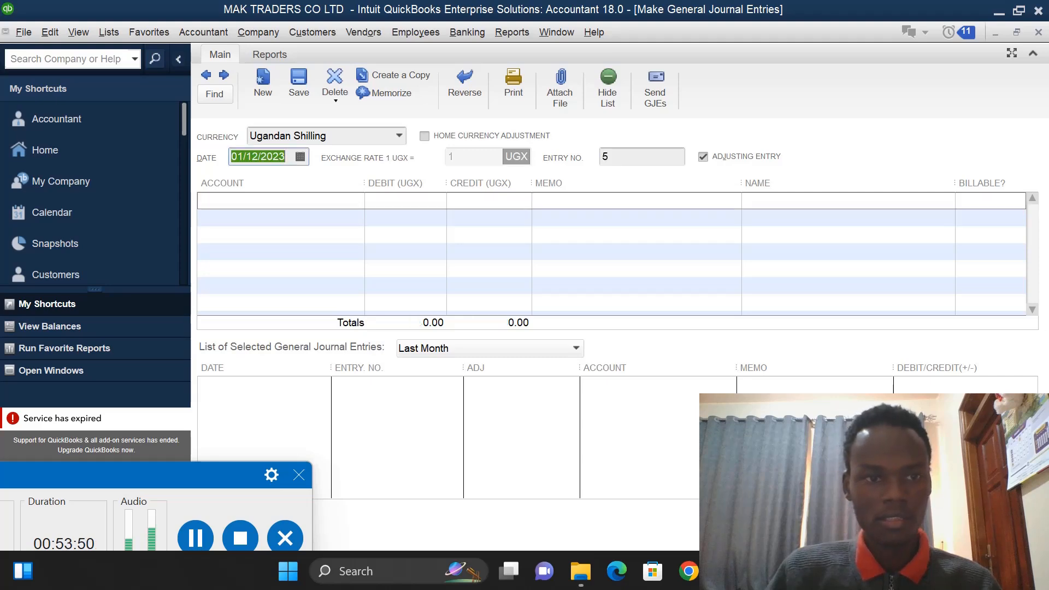
- In the new journal entry, select RENT as the first line's account and debit it 200,000
click(346, 205)
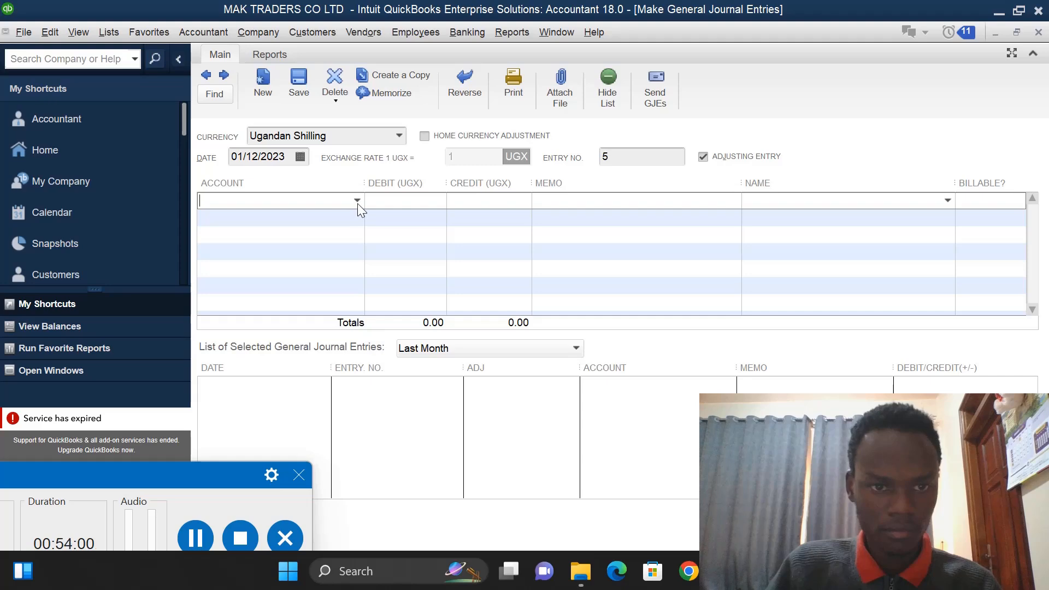
click(358, 200)
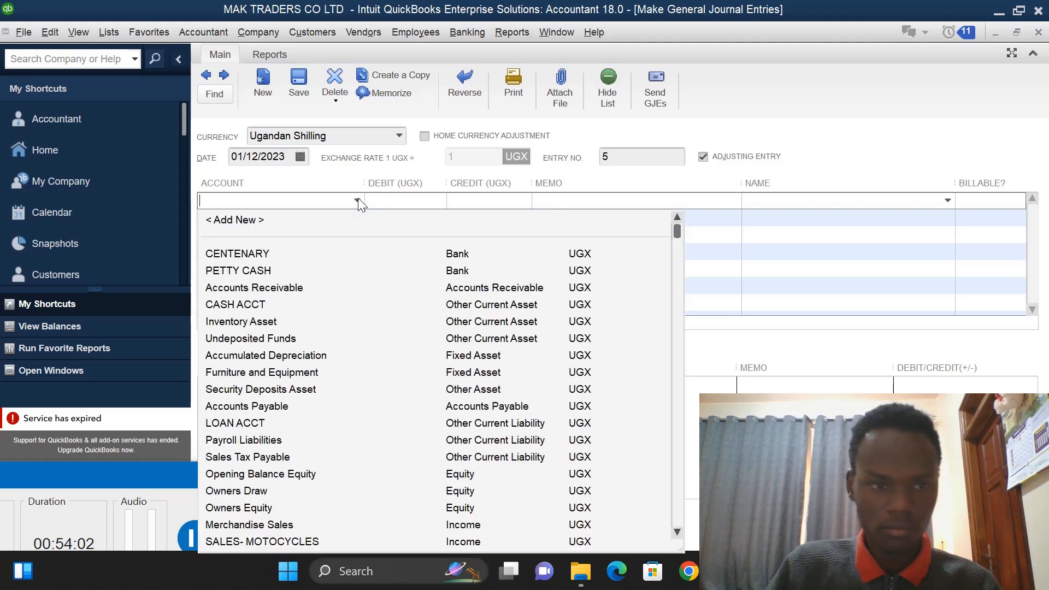
click(674, 534)
click(675, 533)
click(674, 534)
click(674, 533)
click(674, 533)
click(674, 534)
click(674, 534)
click(674, 533)
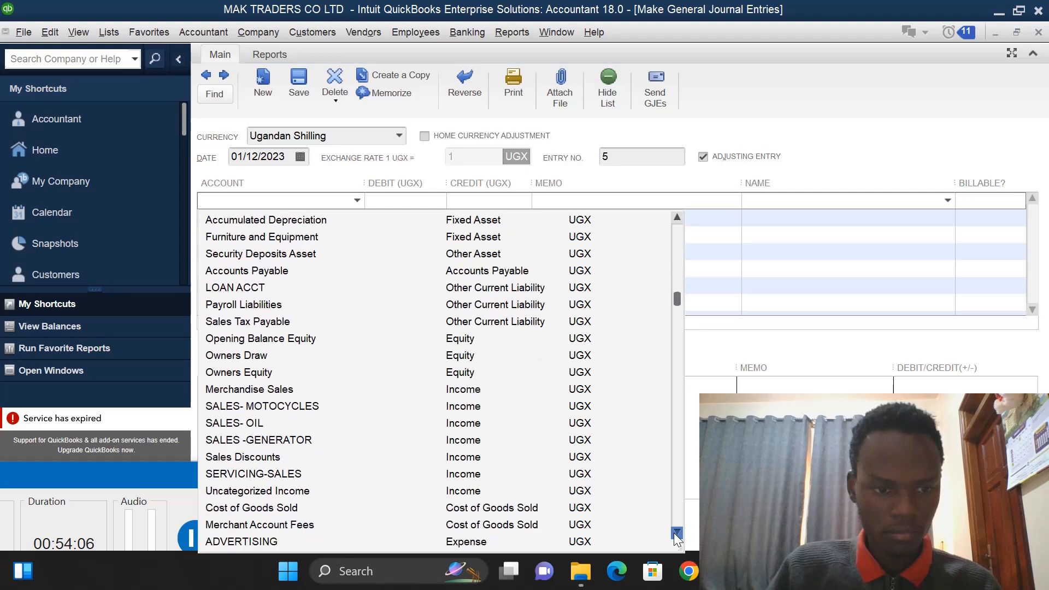
drag(676, 532, 676, 534)
click(676, 533)
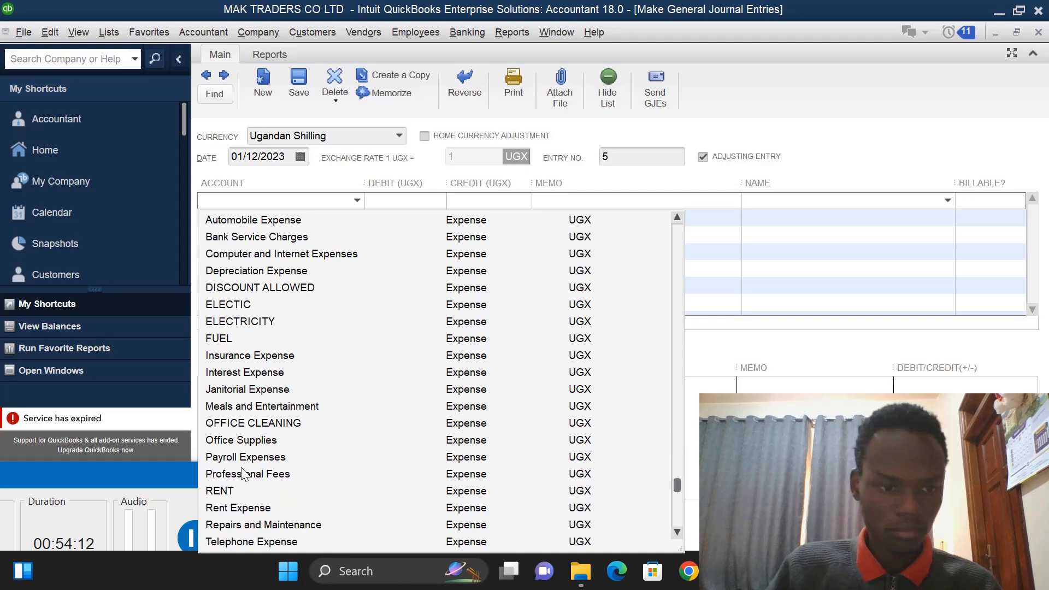
click(231, 490)
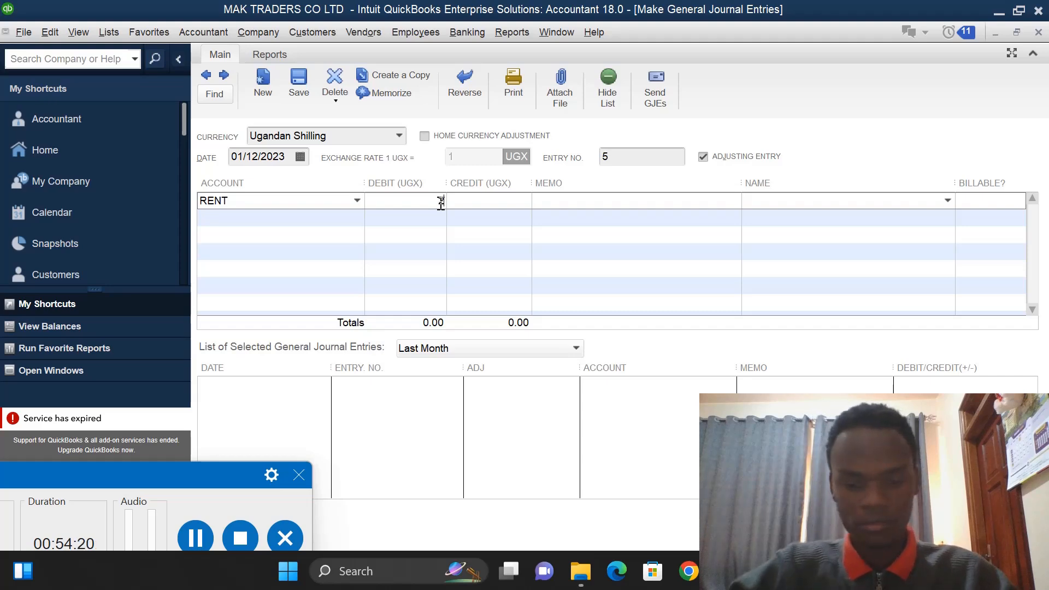
text(00000)
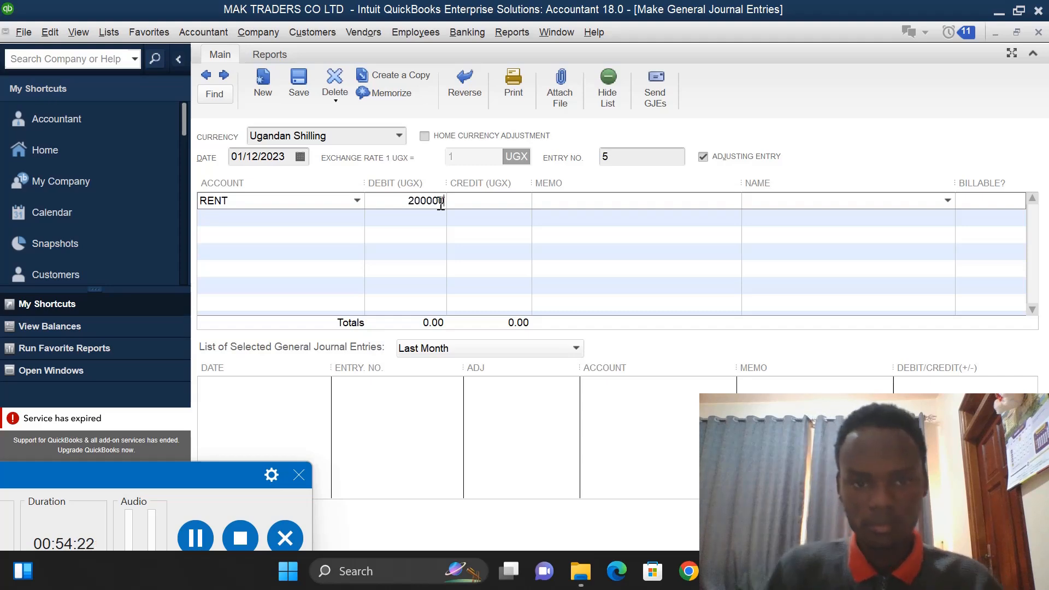
- Credit CENTENARY 200,000 on the second line and save the entry
click(498, 216)
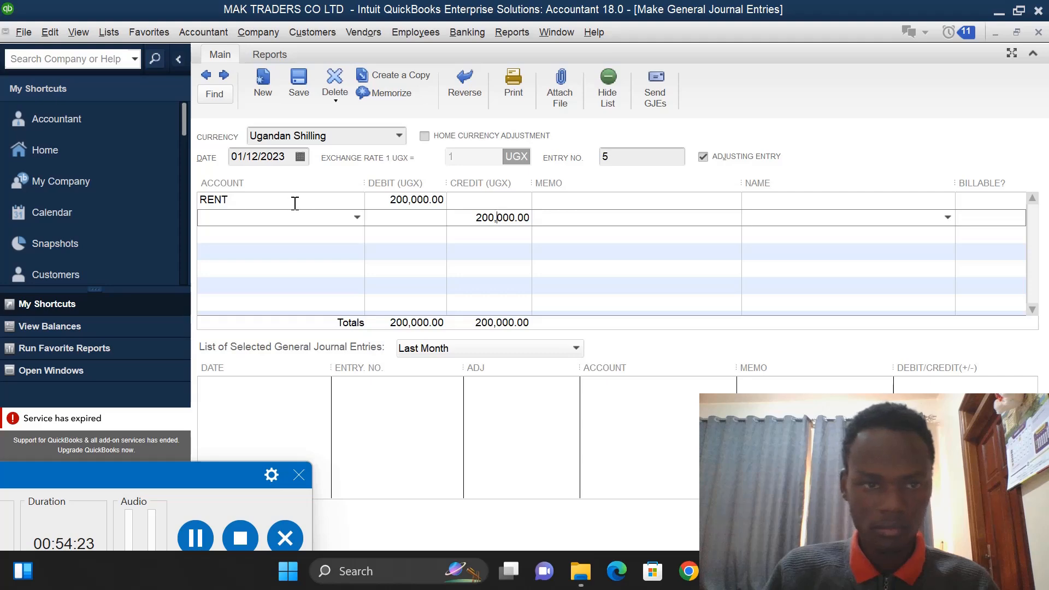
click(358, 217)
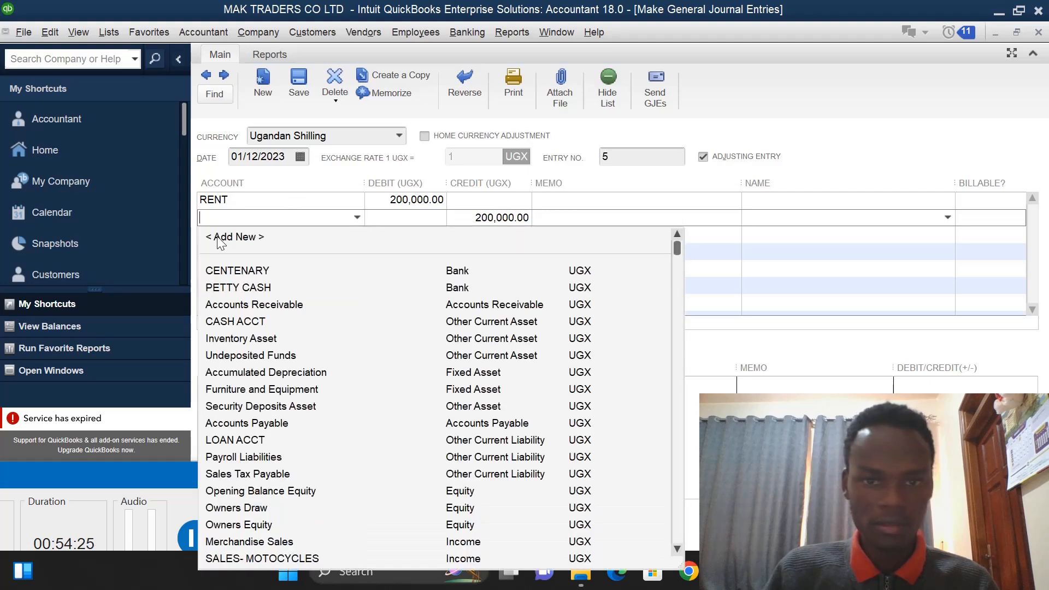
click(231, 273)
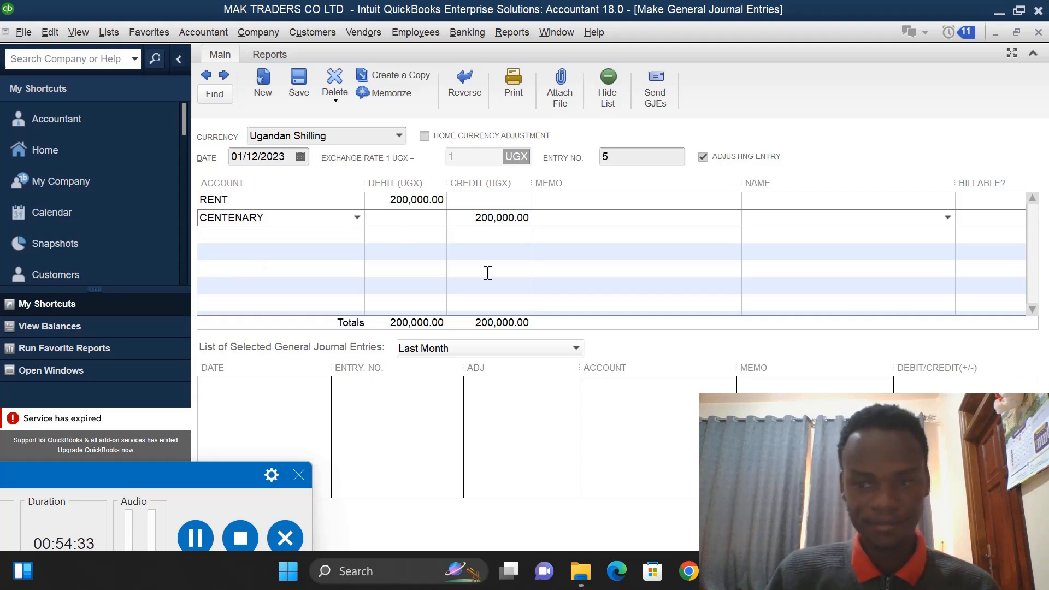
key(alt+s)
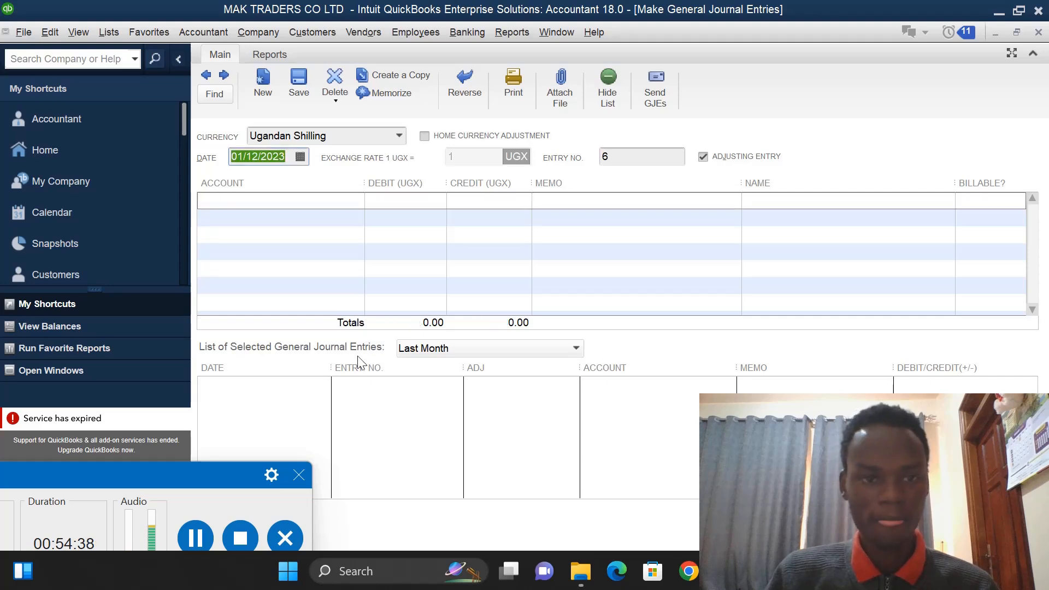
- Select OFFICE CLEANING as the first line's account of the next entry and debit it 220,000
click(307, 202)
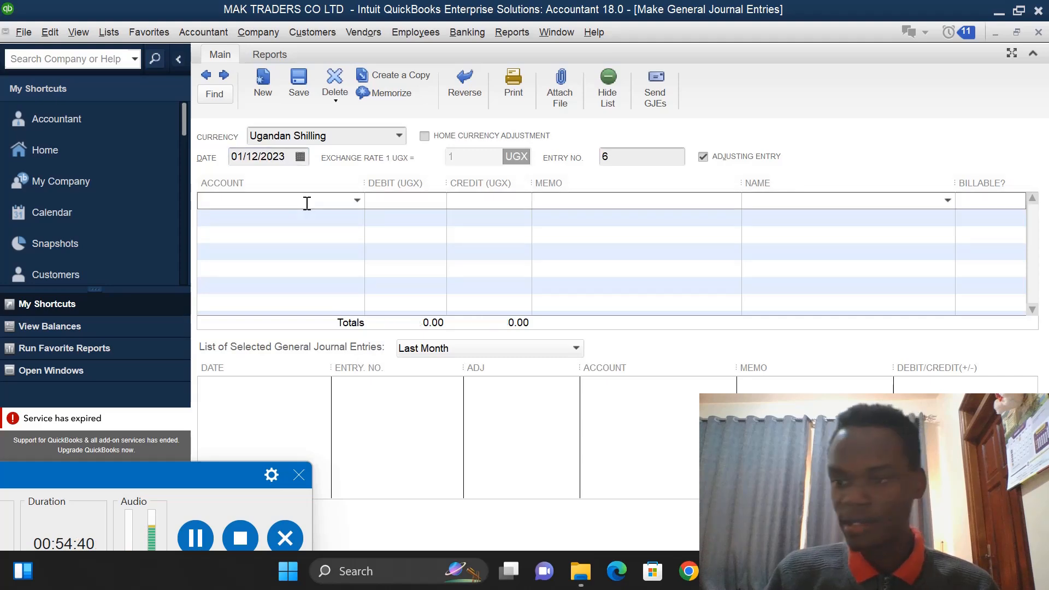
click(356, 200)
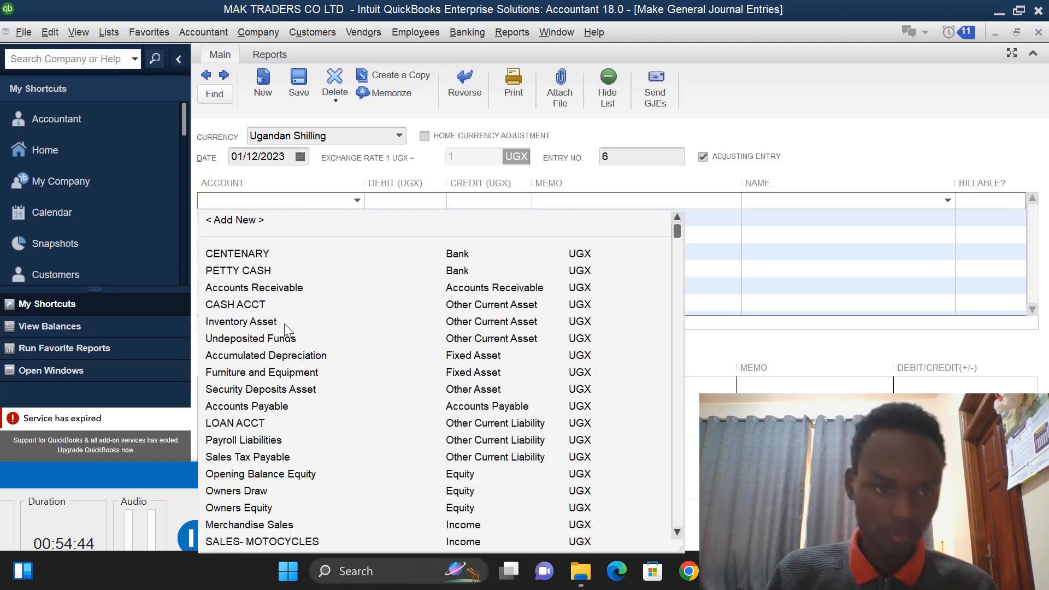
click(677, 531)
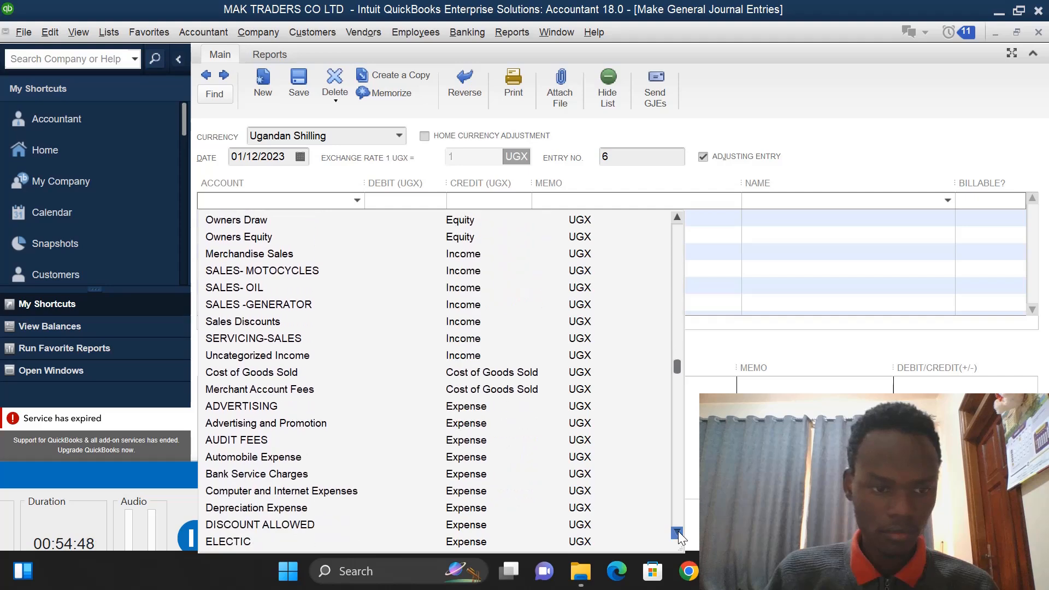
drag(677, 531, 678, 531)
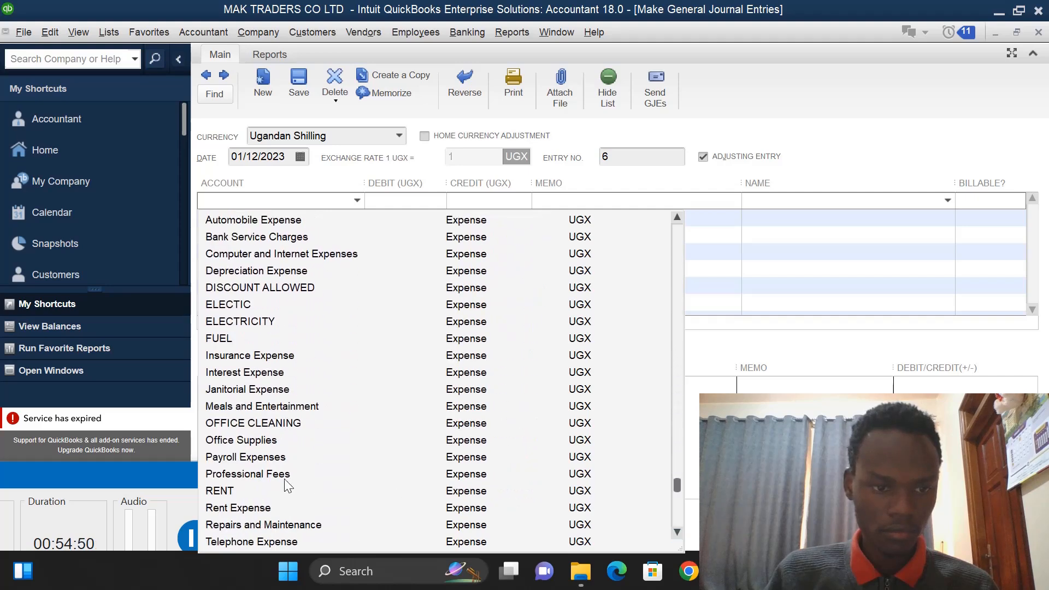
click(285, 423)
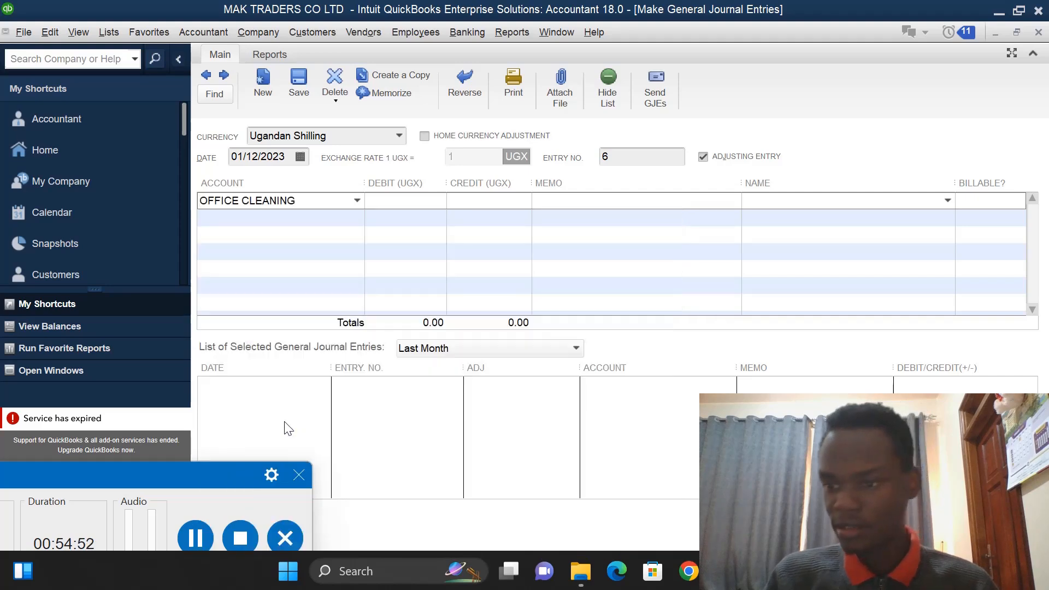
click(412, 205)
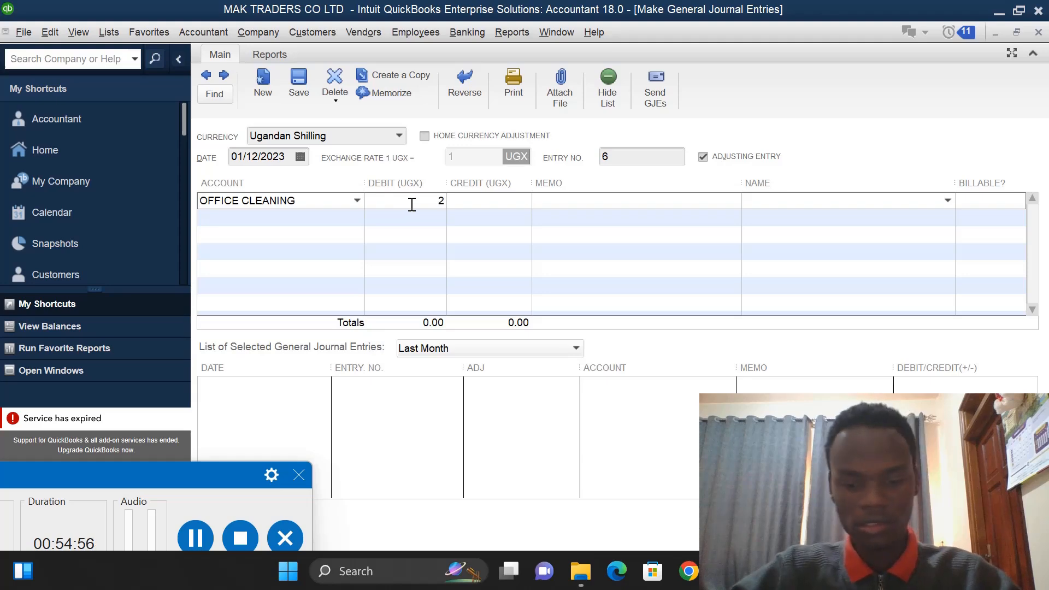
text(220000)
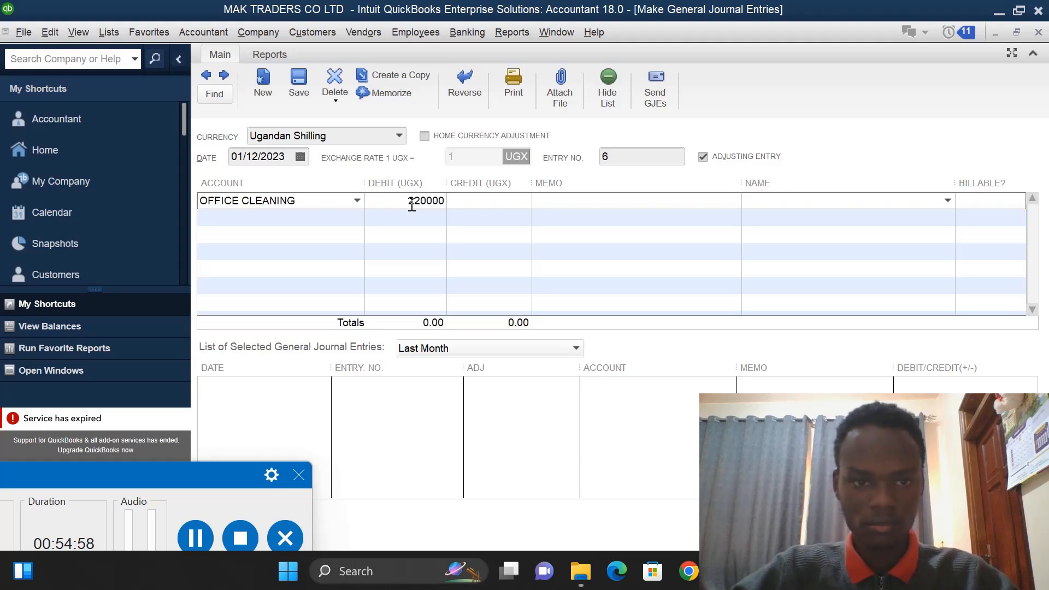
- Credit CENTENARY 220,000 on the second line and save the entry
click(488, 219)
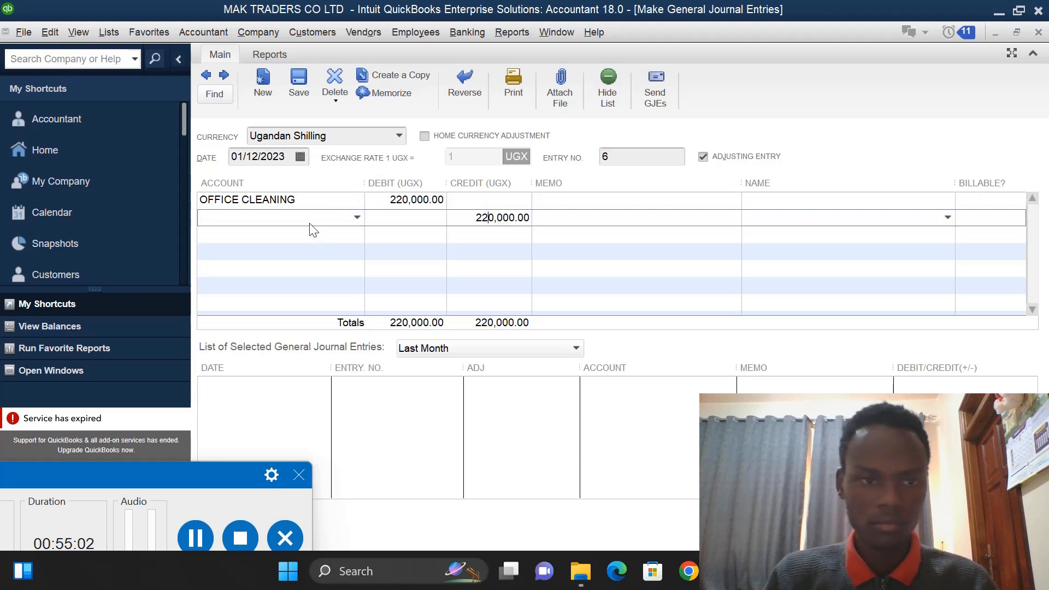
click(357, 218)
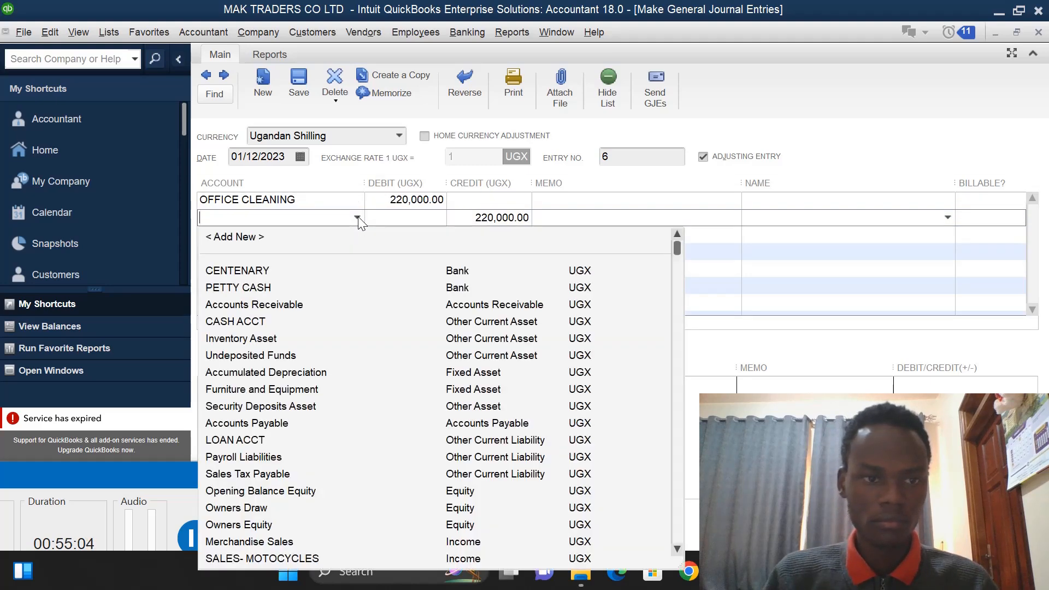
click(262, 273)
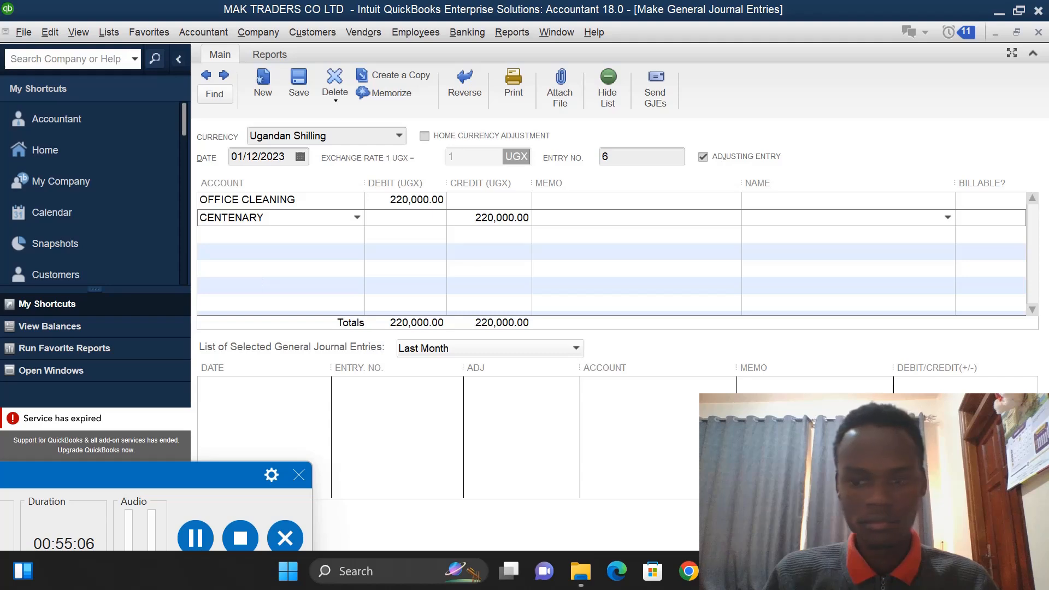
key(Return)
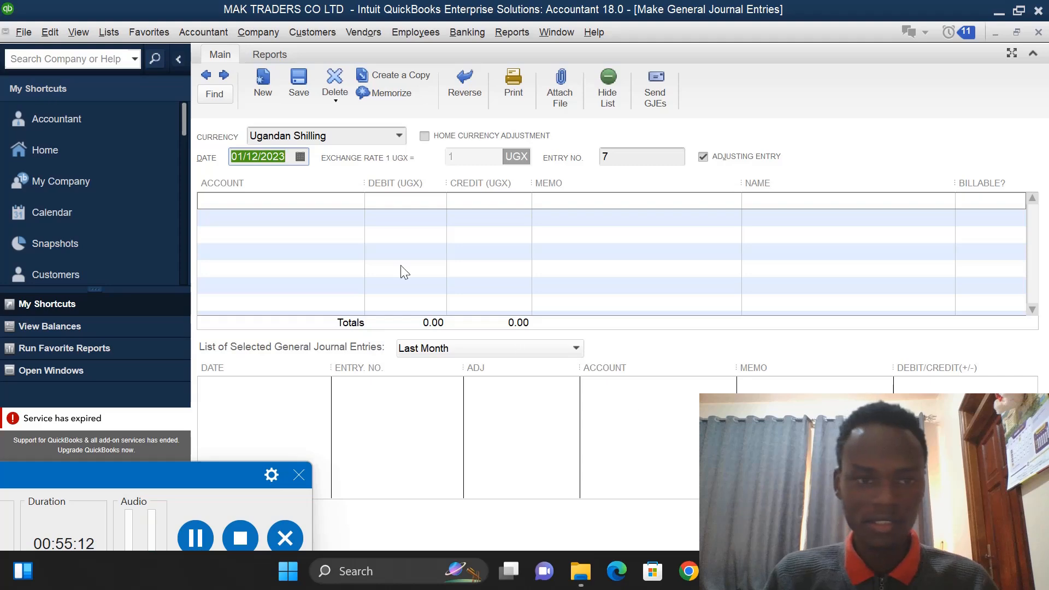
- Select ELECTRICITY as the first line's account of the next entry and debit it 480,000
click(346, 204)
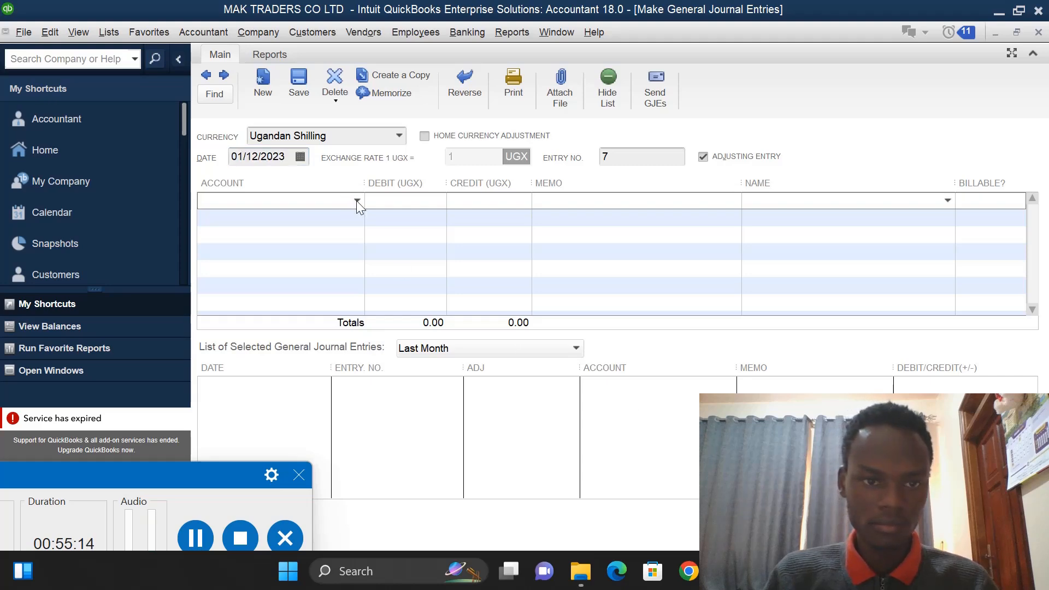
click(356, 201)
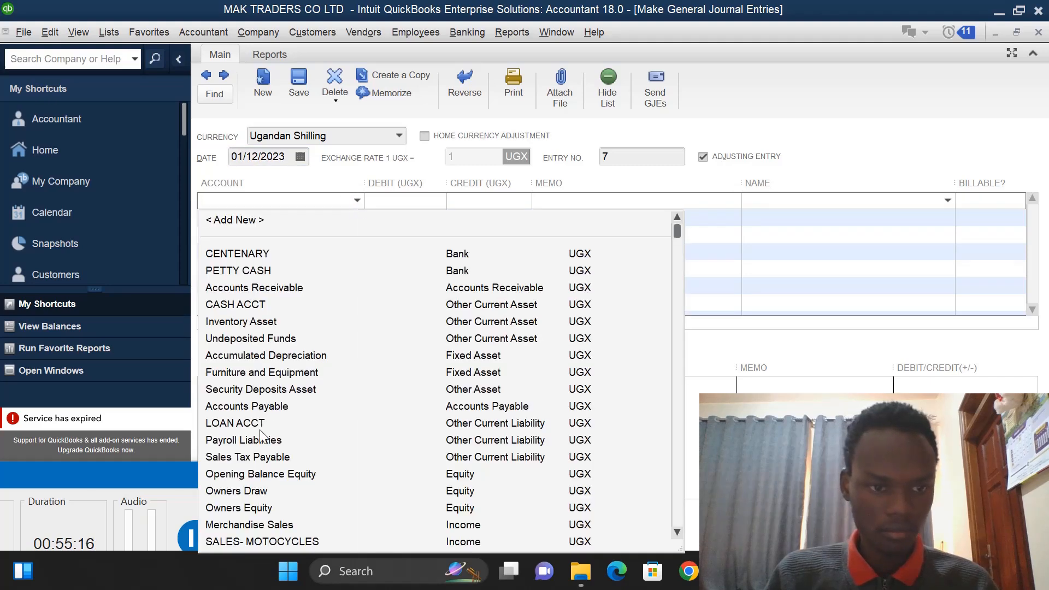
click(677, 532)
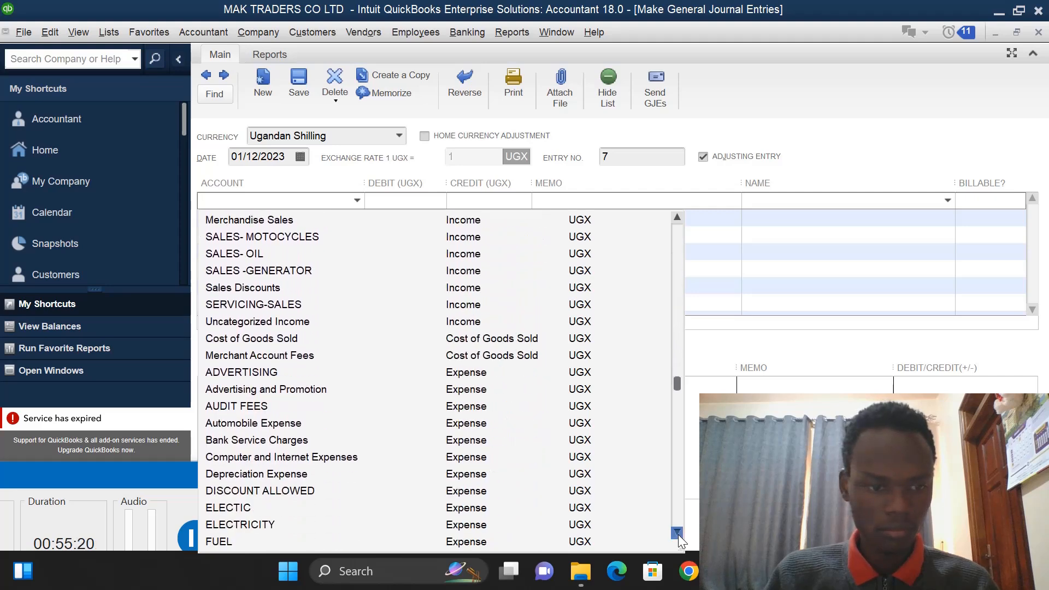
click(677, 534)
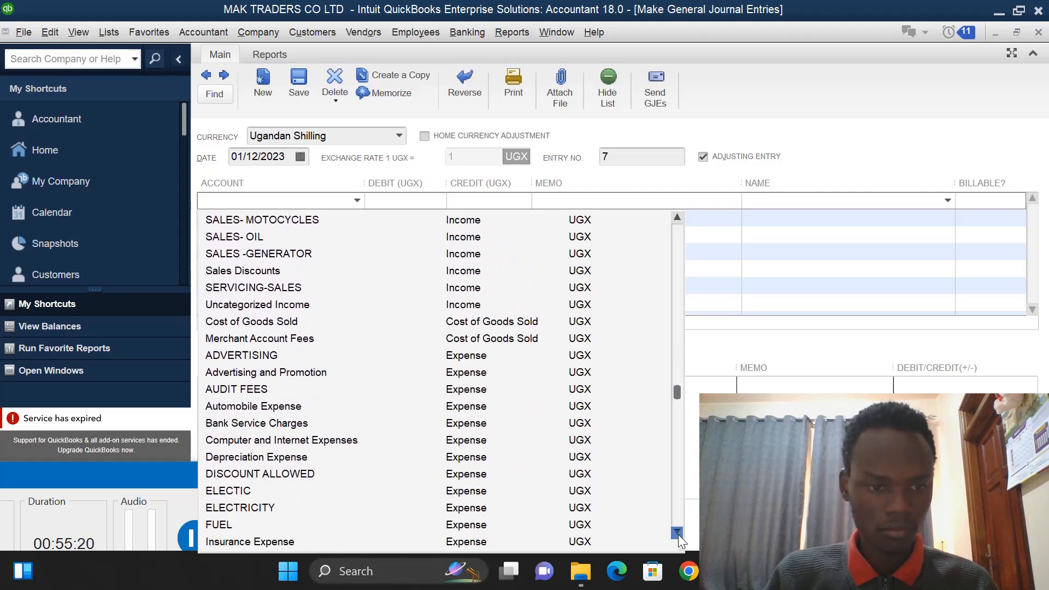
click(313, 506)
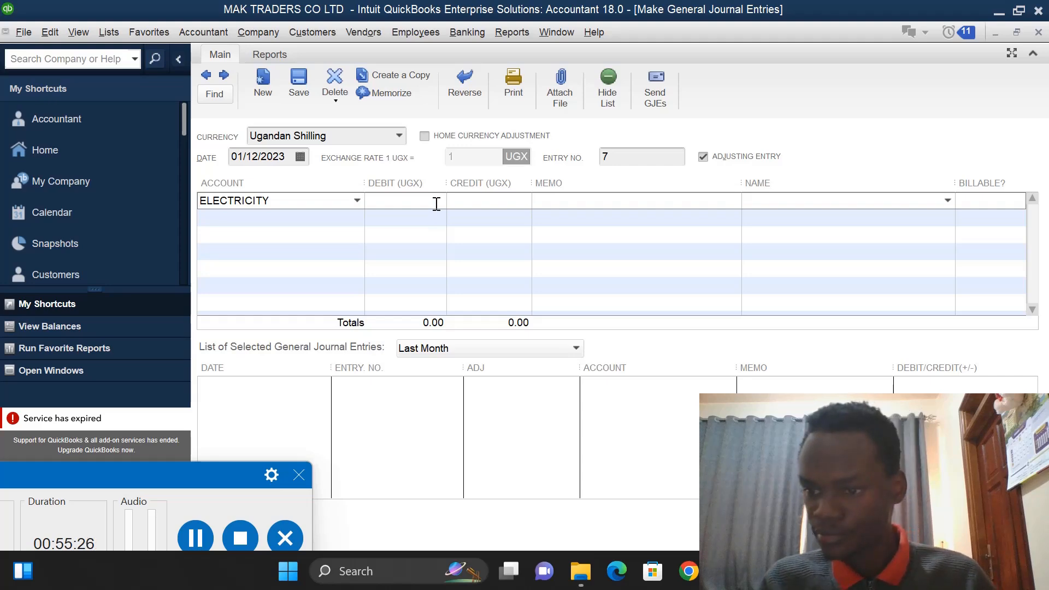
text(480,)
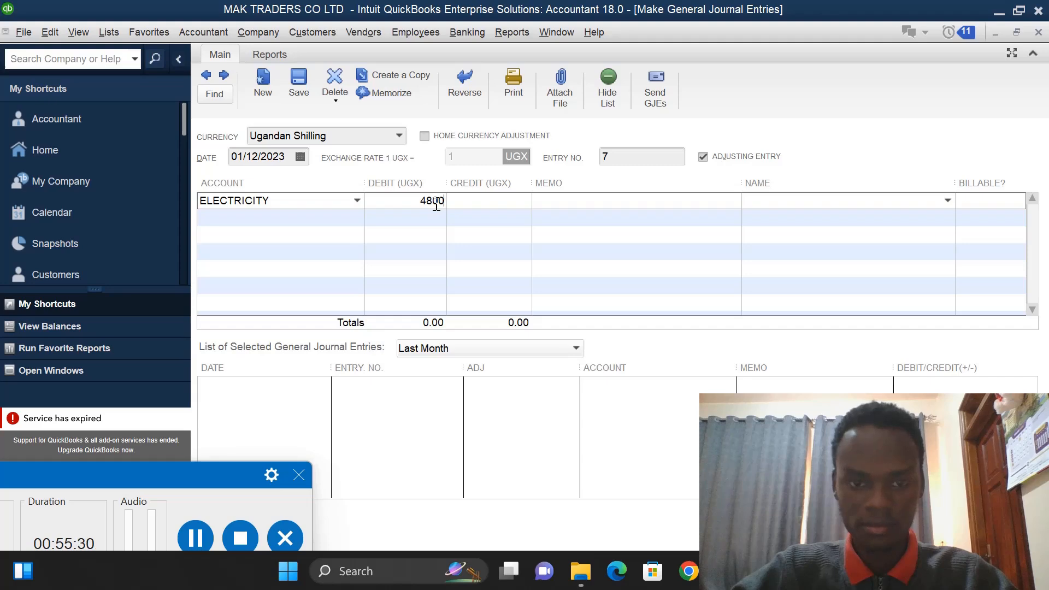
text(0000)
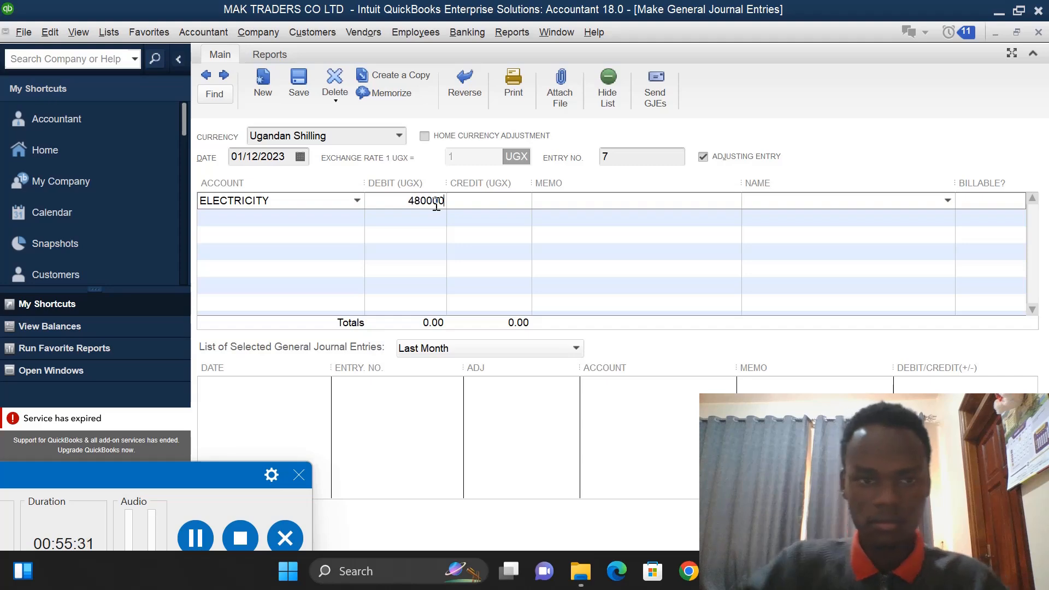
- Credit CENTENARY 480,000 on the second line and save the entry
click(472, 218)
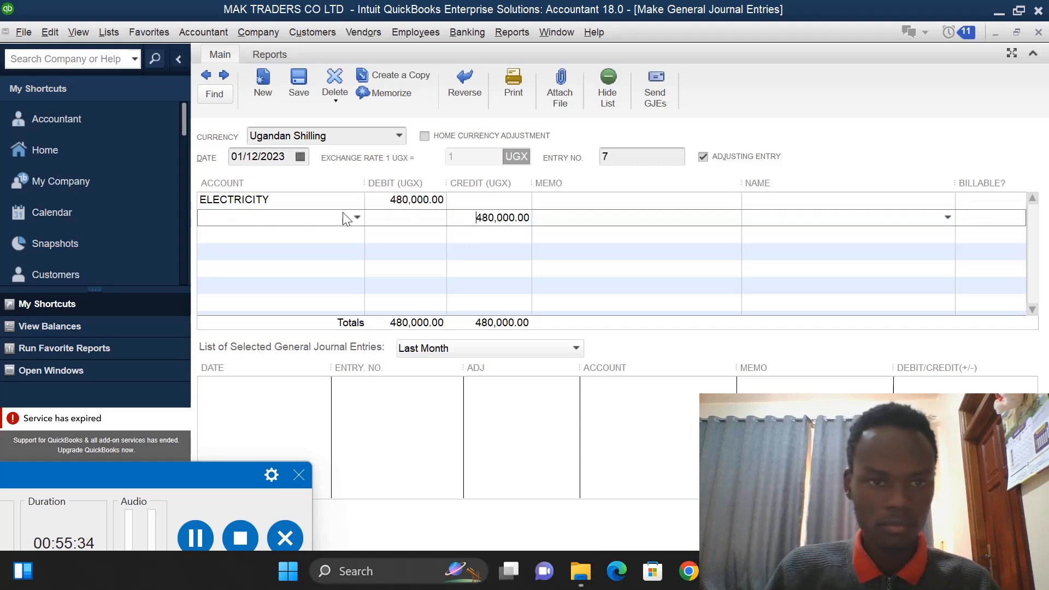
click(357, 218)
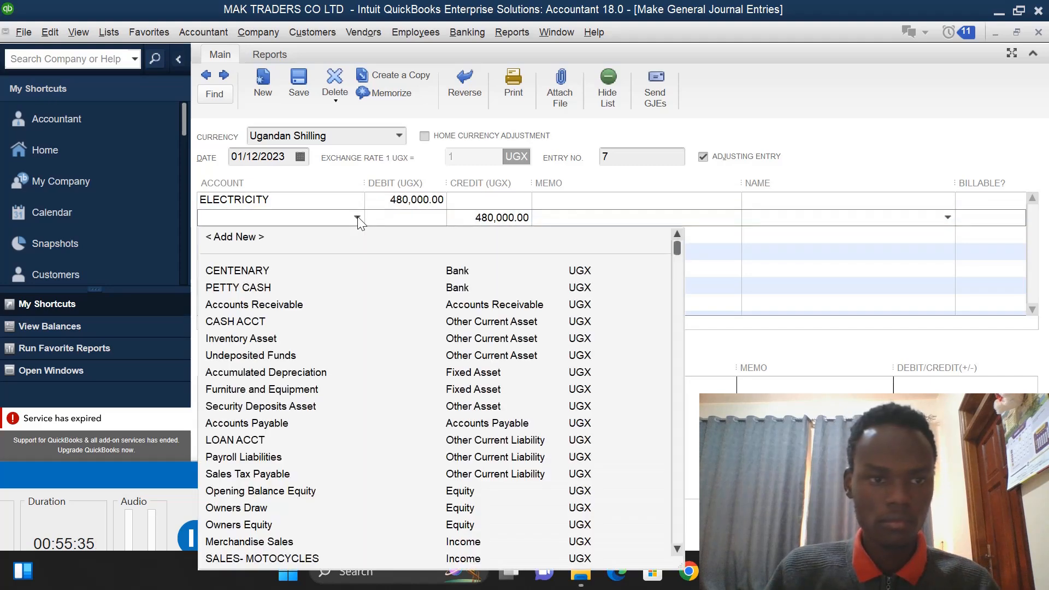
click(237, 270)
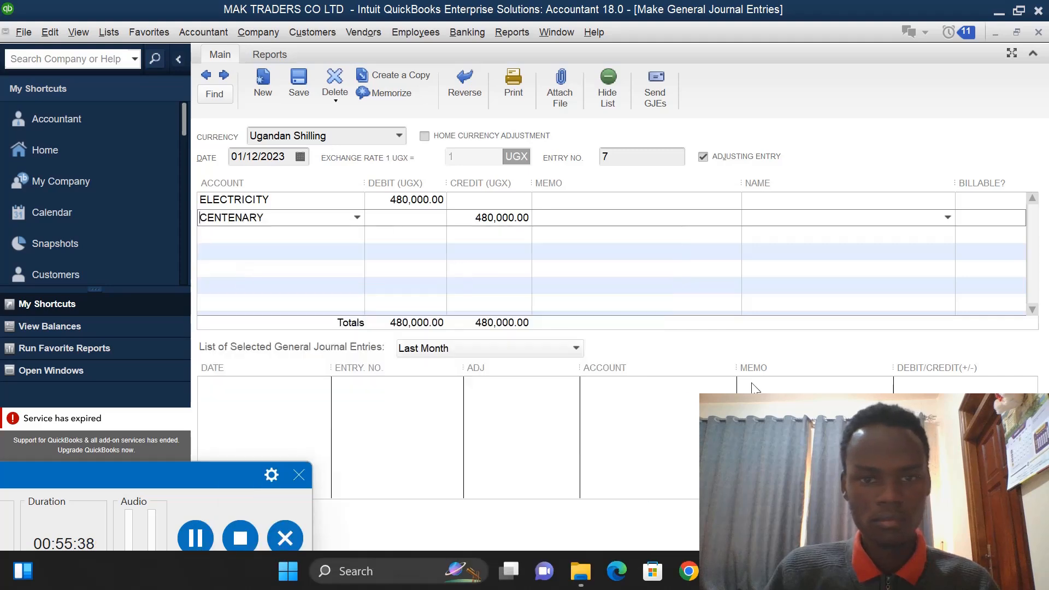
click(921, 527)
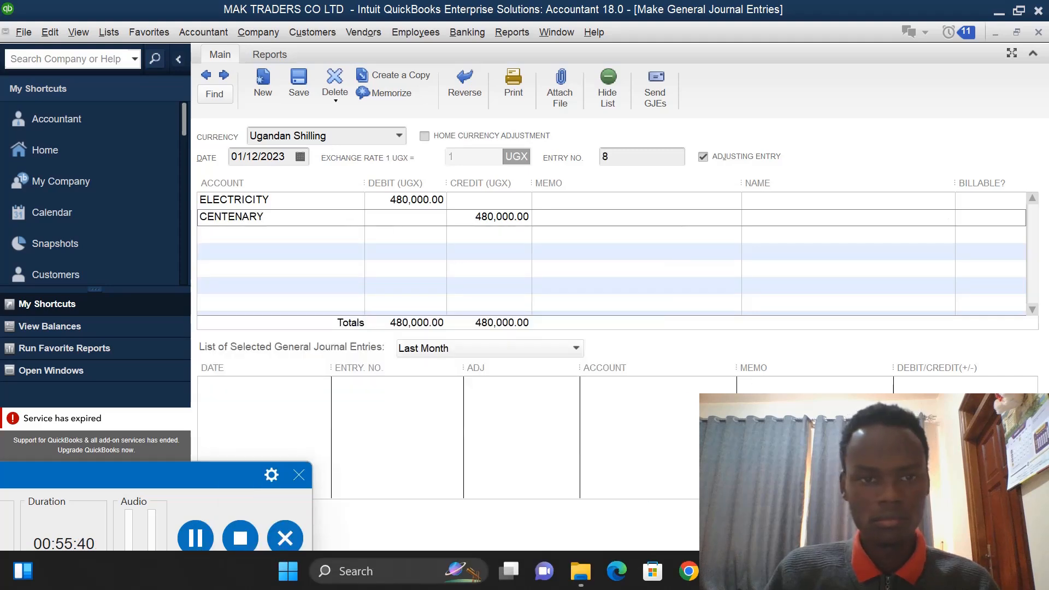
- Select ADVERTISING as the first line's account of the next entry and debit it 200,000
click(342, 200)
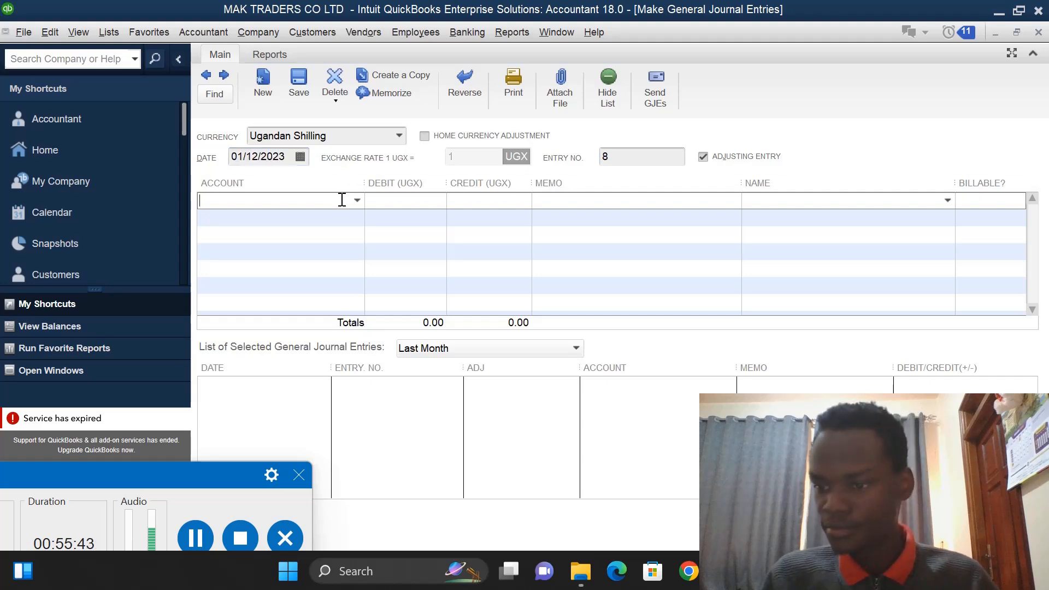
click(357, 200)
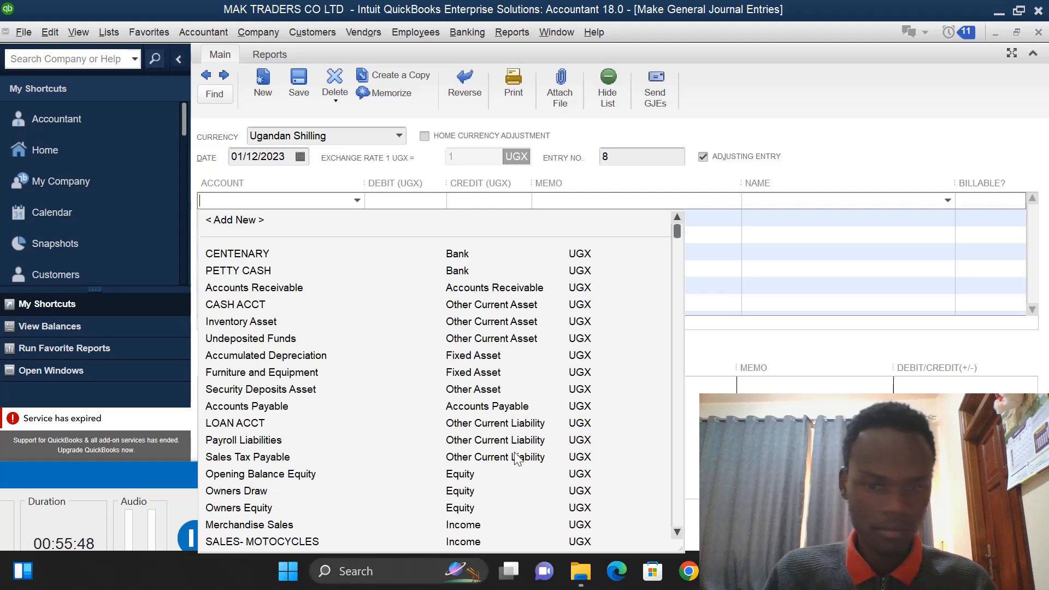
drag(677, 534, 677, 534)
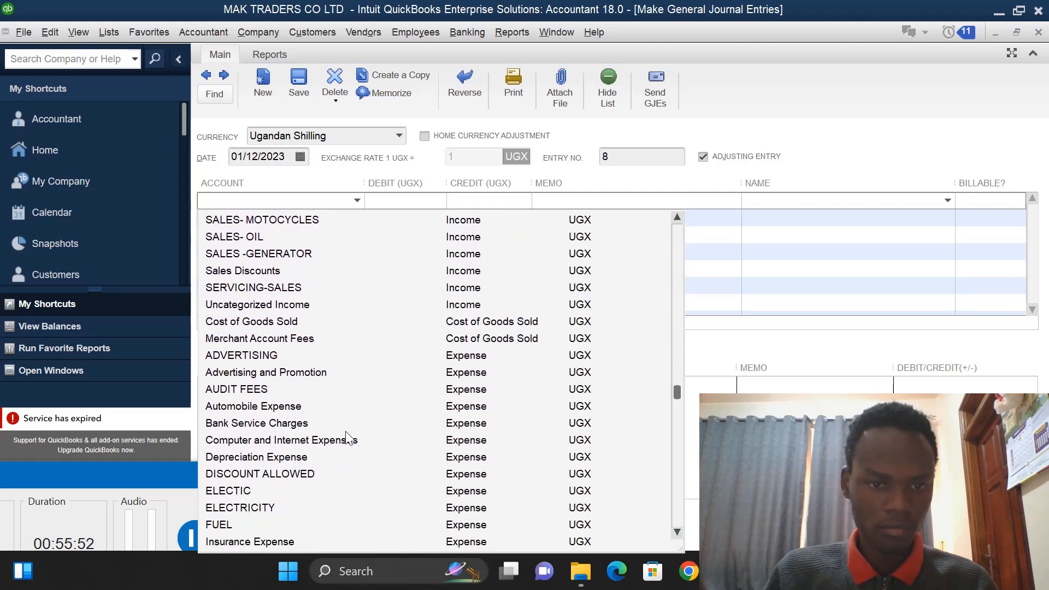
click(306, 355)
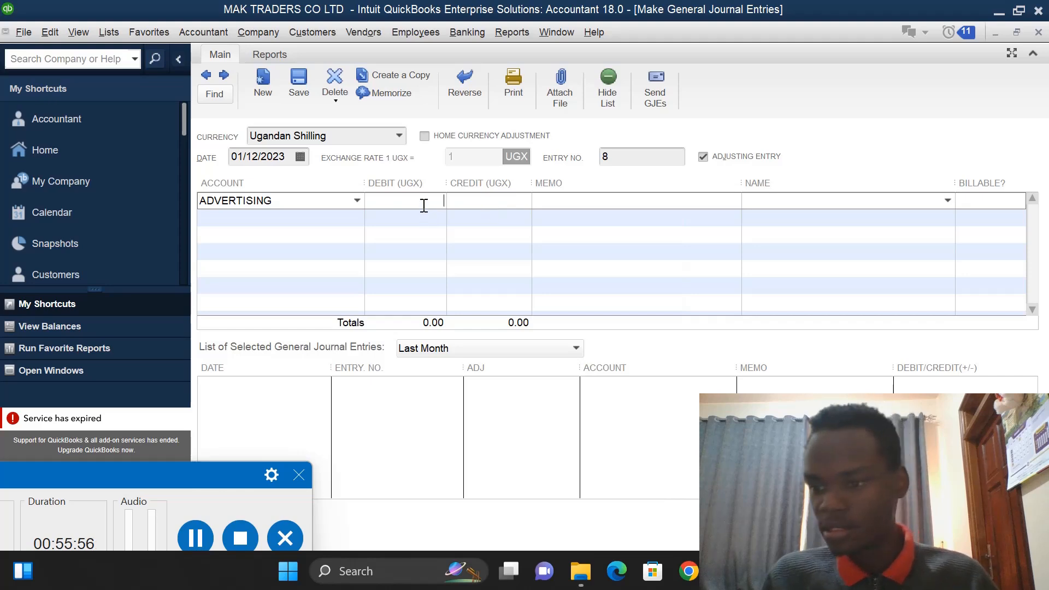
text(2)
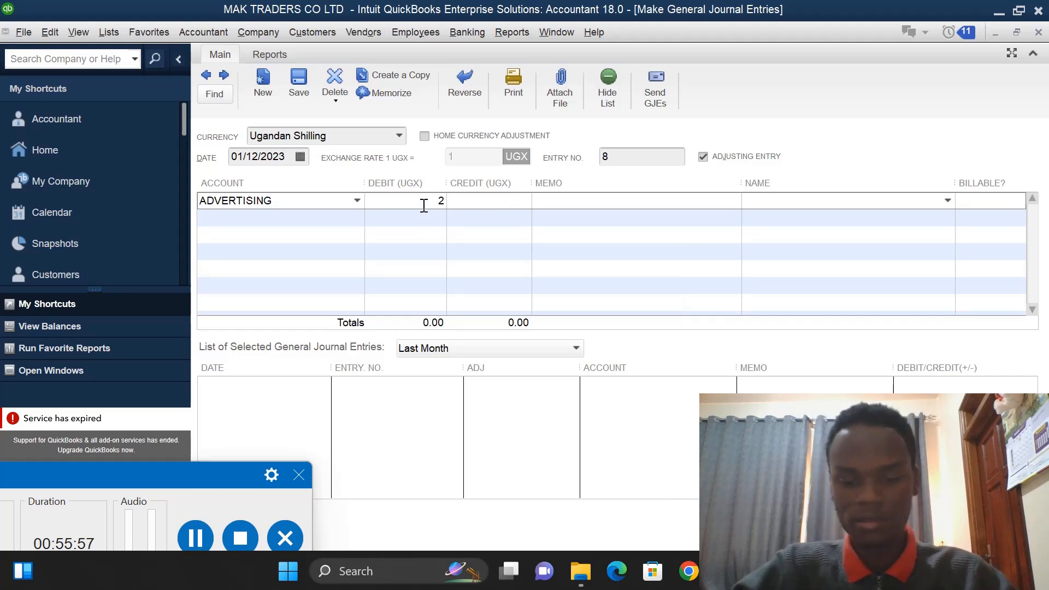
text(00)
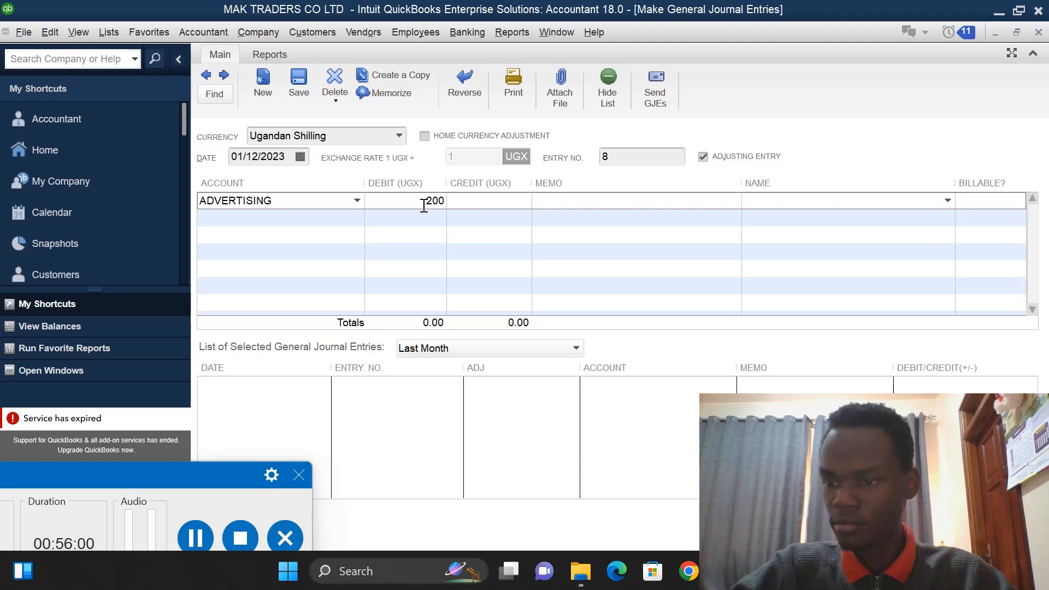
text(000)
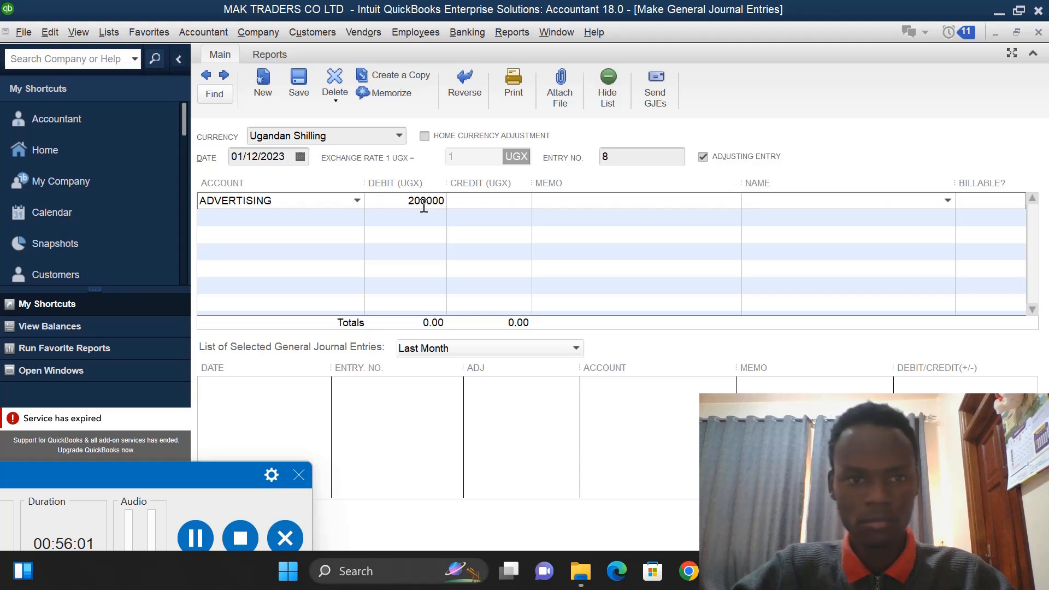
- Credit CENTENARY 200,000 on the second line and save the entry
click(496, 219)
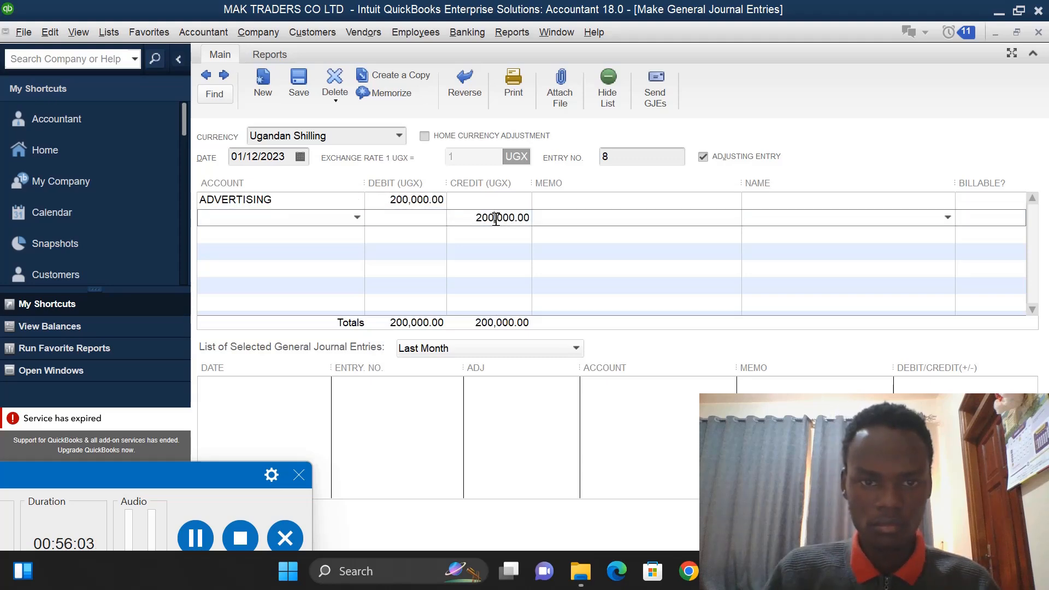
click(357, 218)
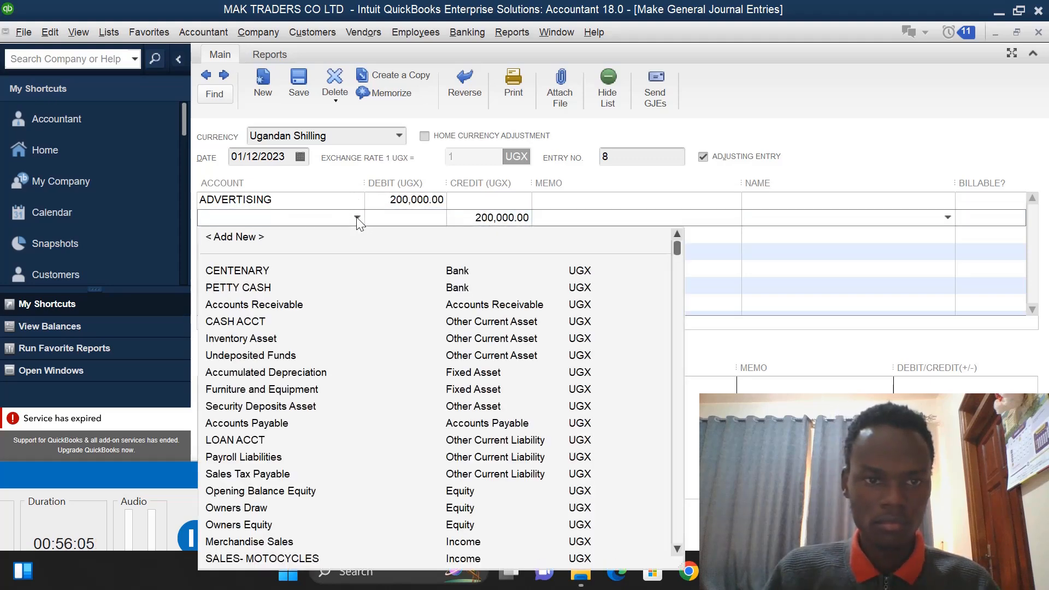
click(251, 271)
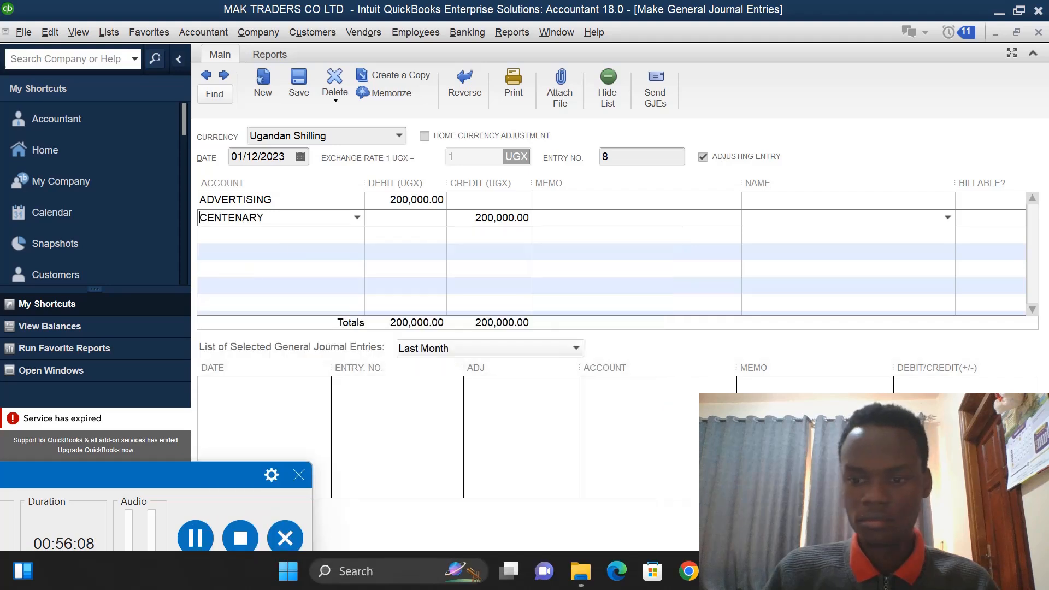
key(alt+s)
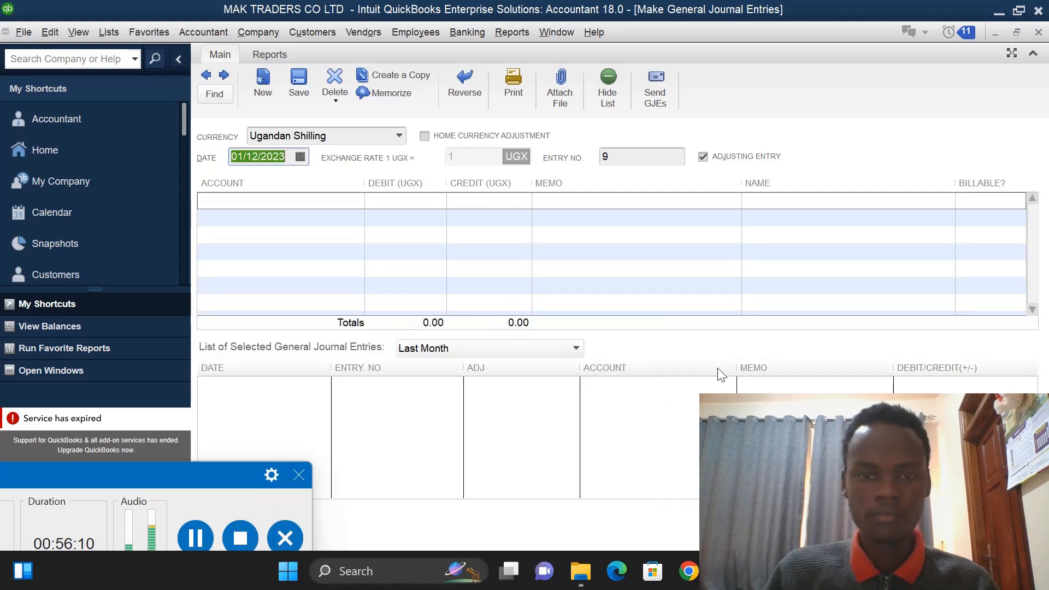
- Select AUDIT FEES as the first line's account of the next entry and debit it 200,000
click(284, 200)
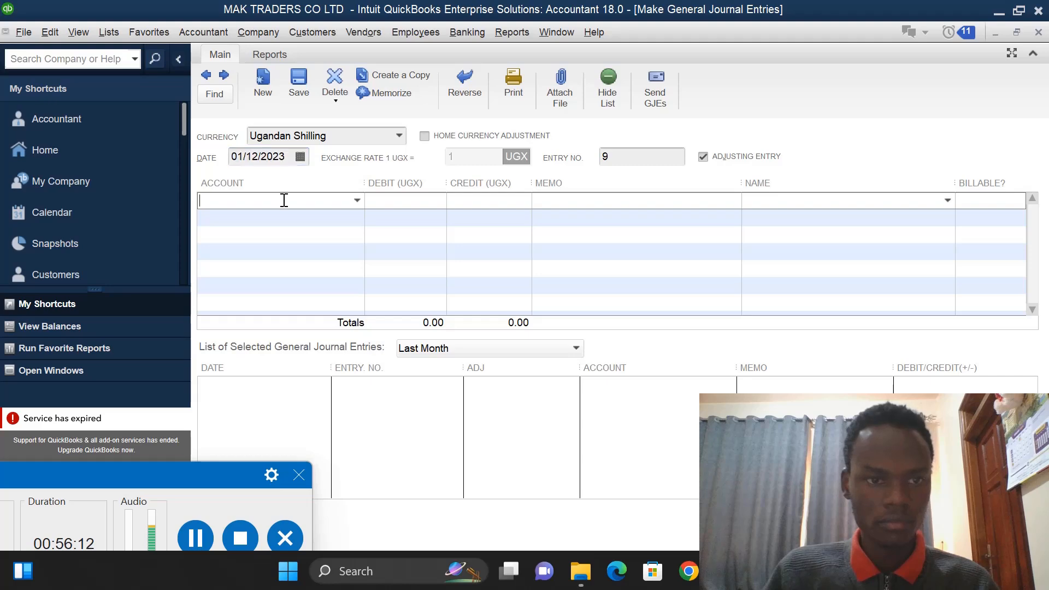
click(356, 200)
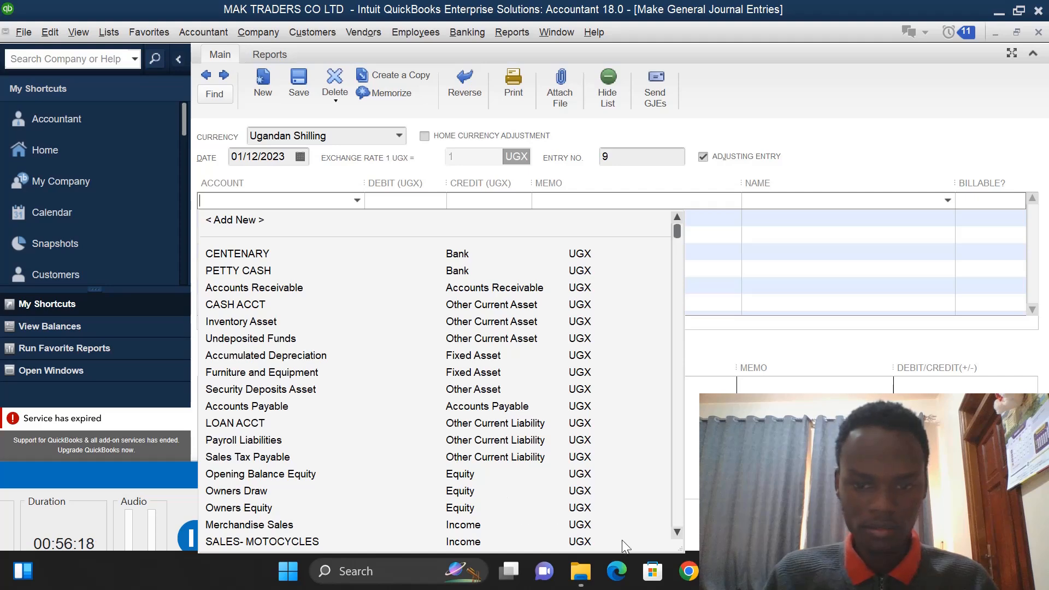
click(677, 531)
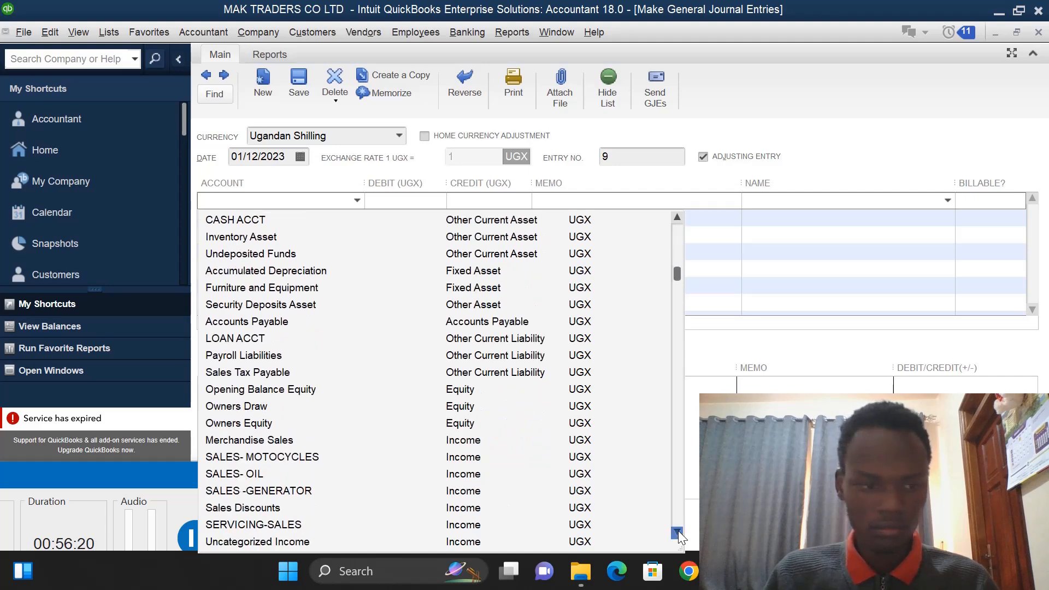
click(677, 531)
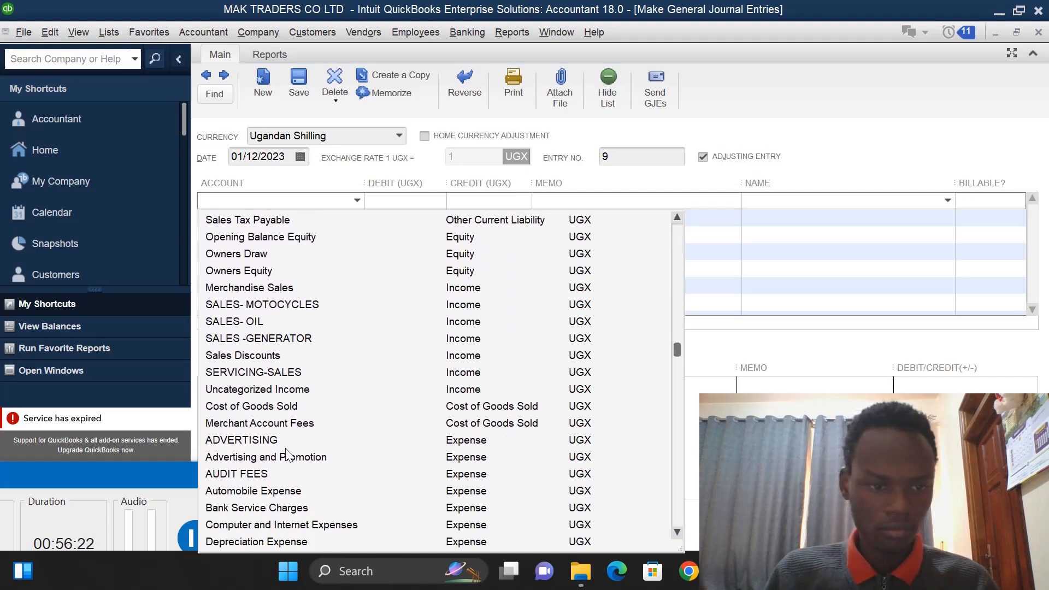
click(270, 472)
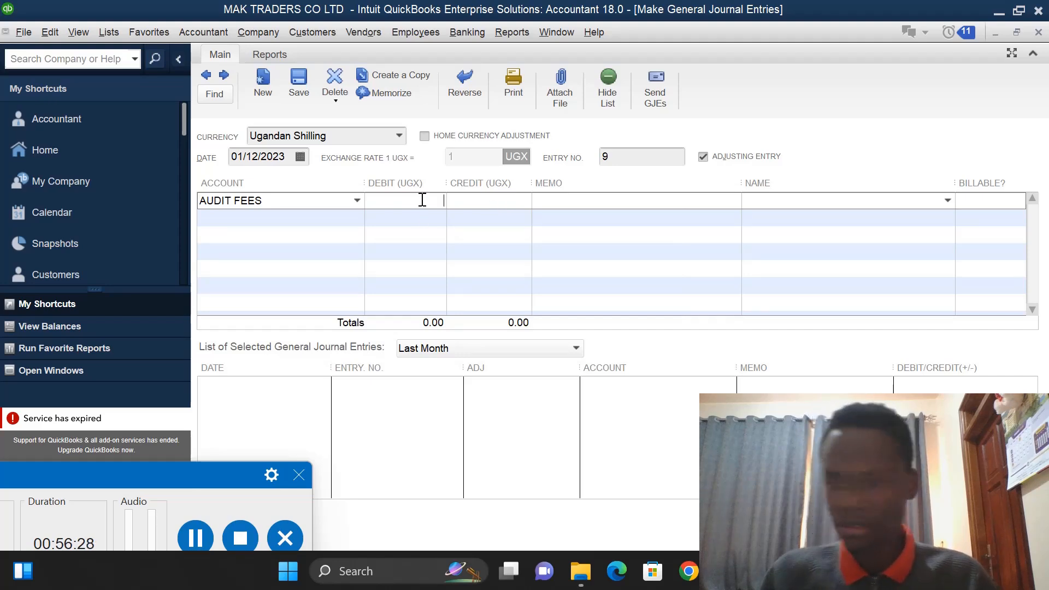
text(200)
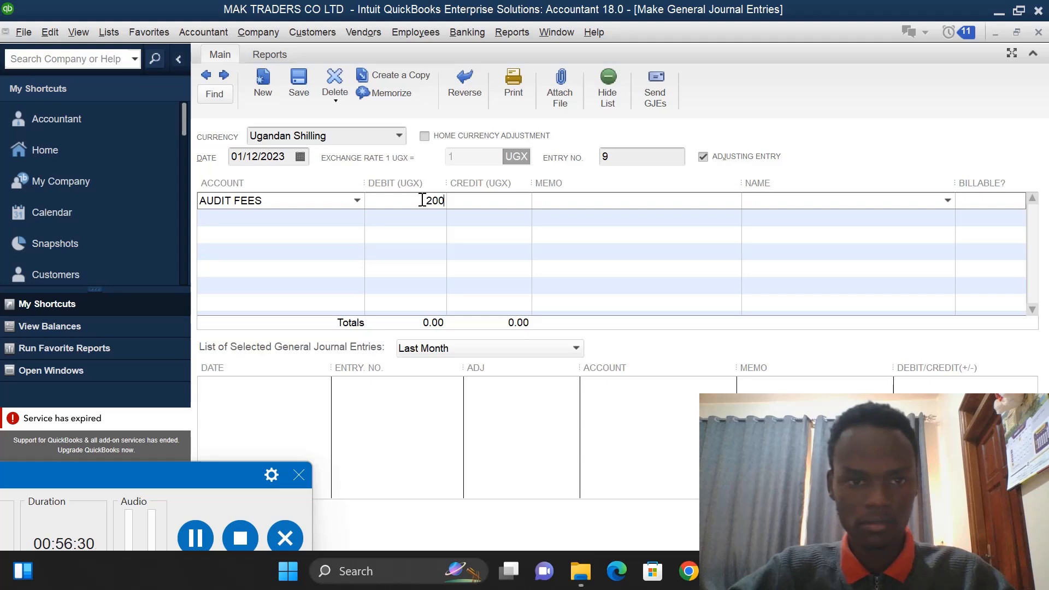
text(,000)
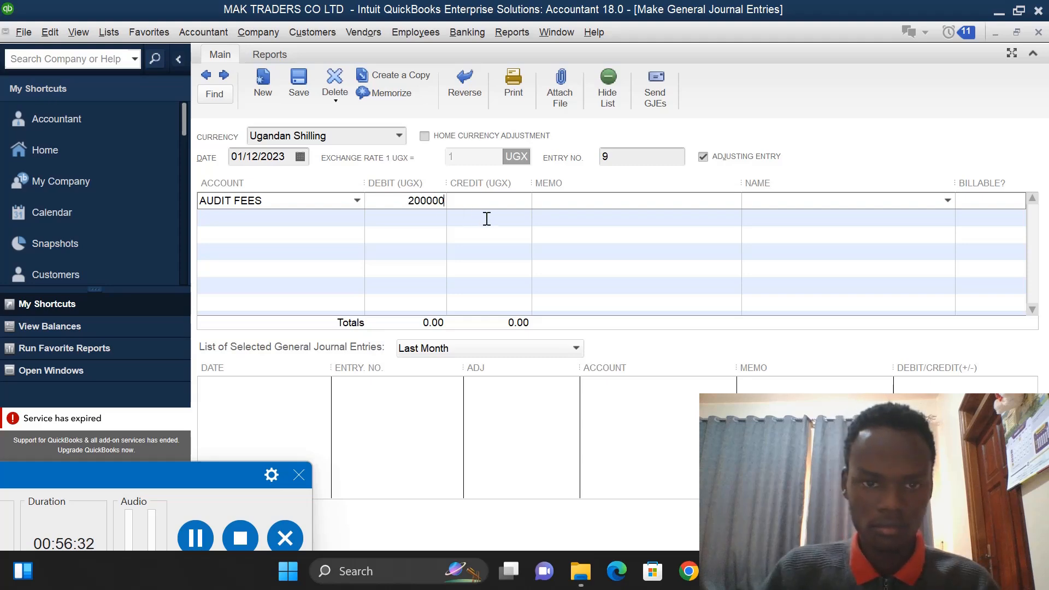
- Credit CENTENARY 200,000 on the second line and save the entry
click(490, 218)
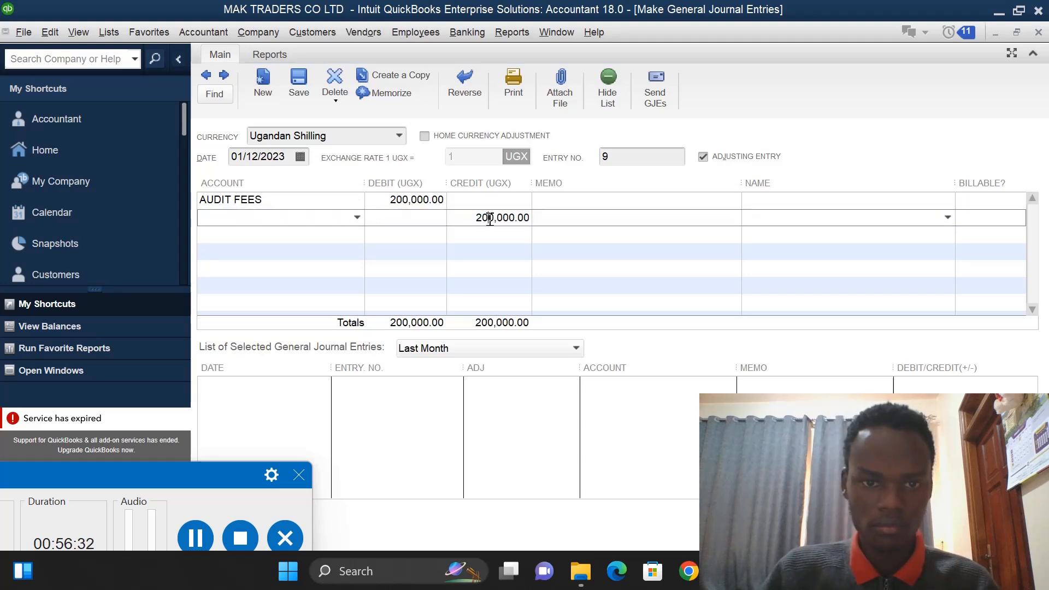
click(357, 217)
click(238, 271)
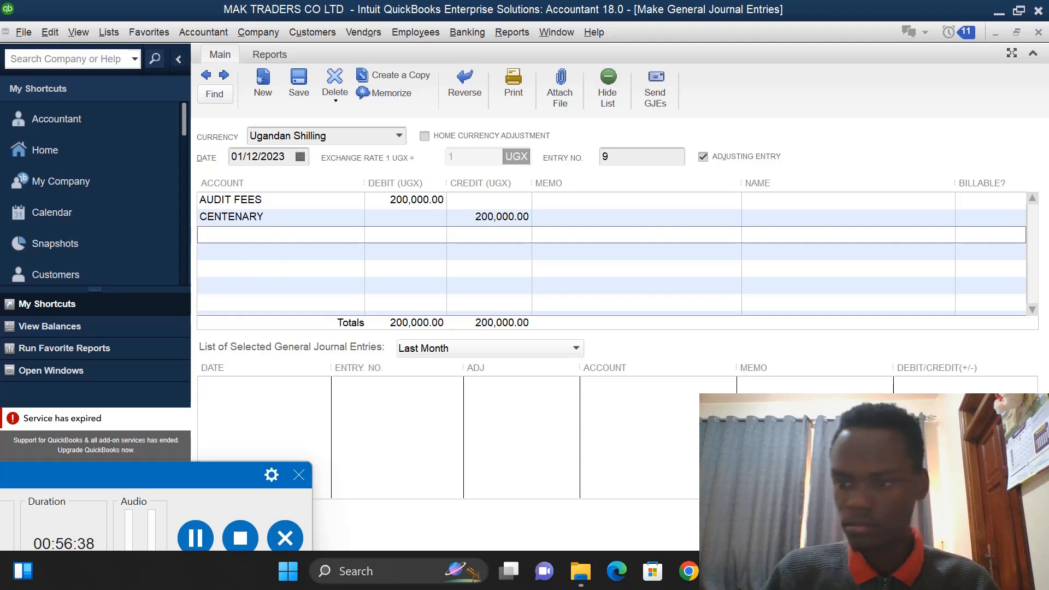
key(alt+s)
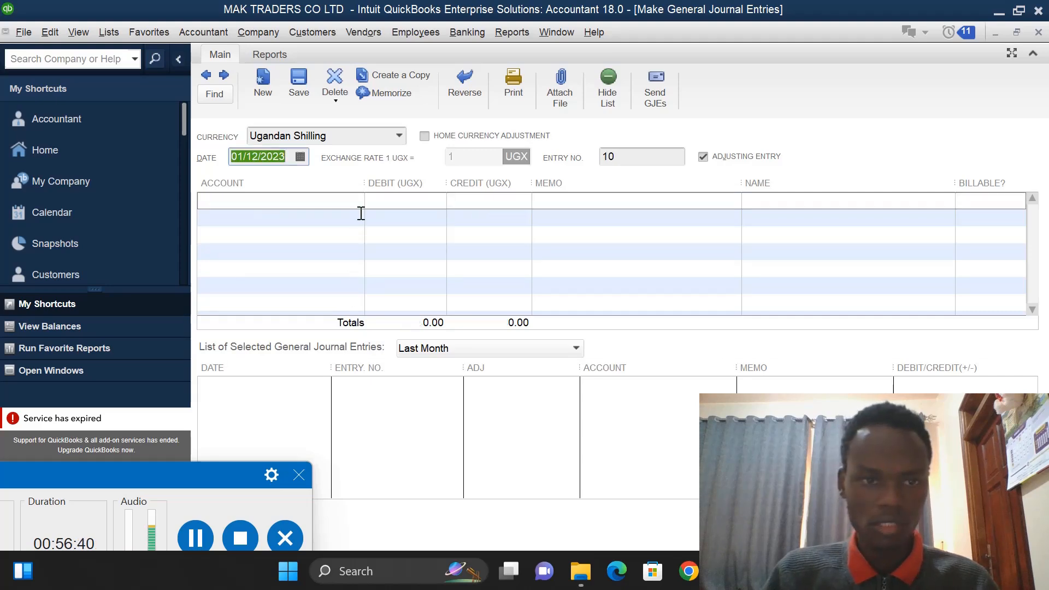
- Select ELECTIC as the first line's account of the next entry and debit it 500,000
click(356, 207)
text(ELECTIC)
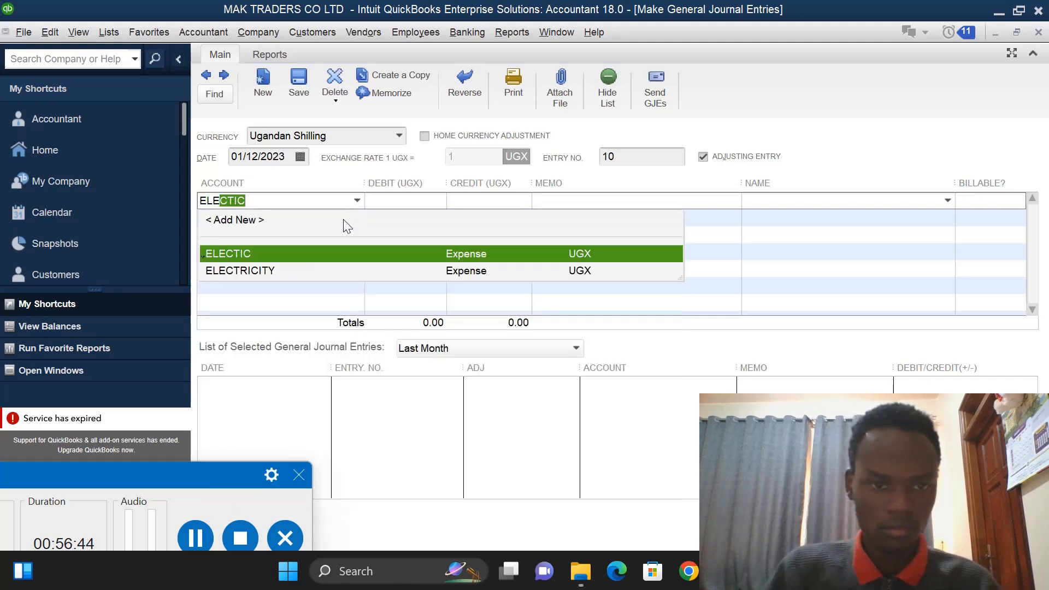
click(326, 252)
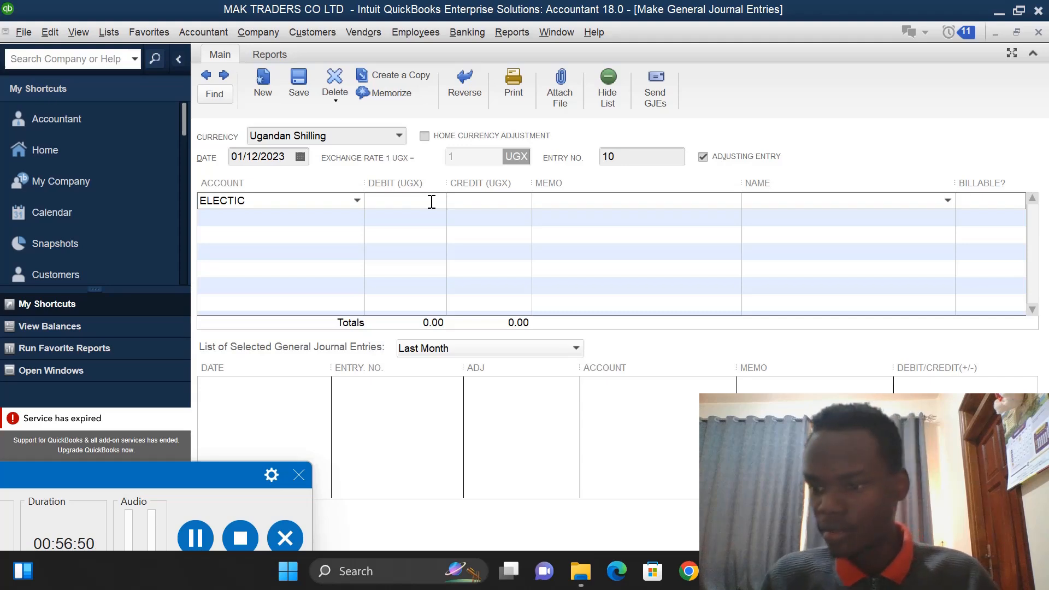
text(00)
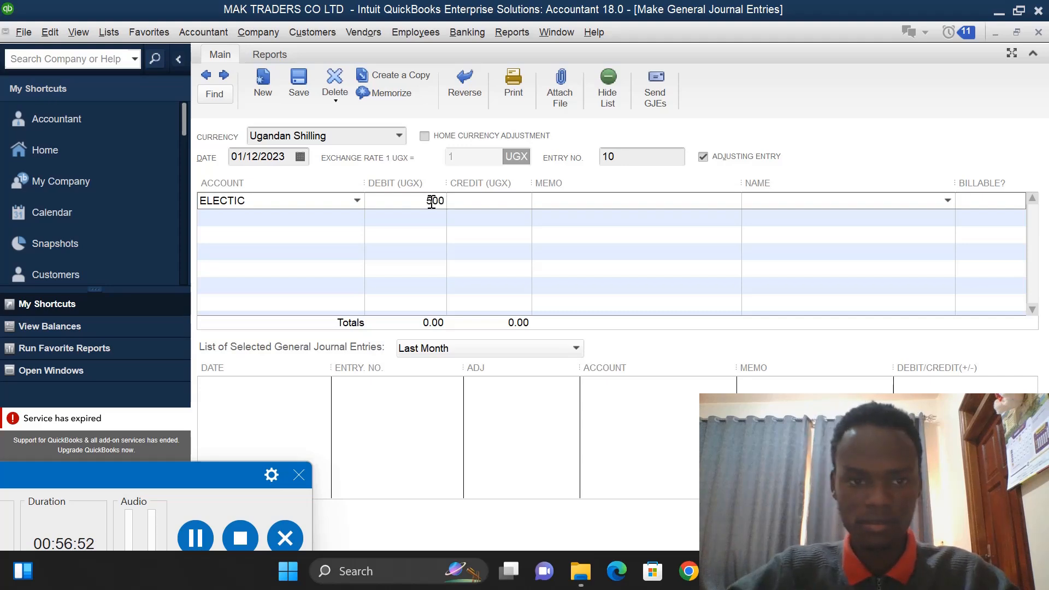
text(000)
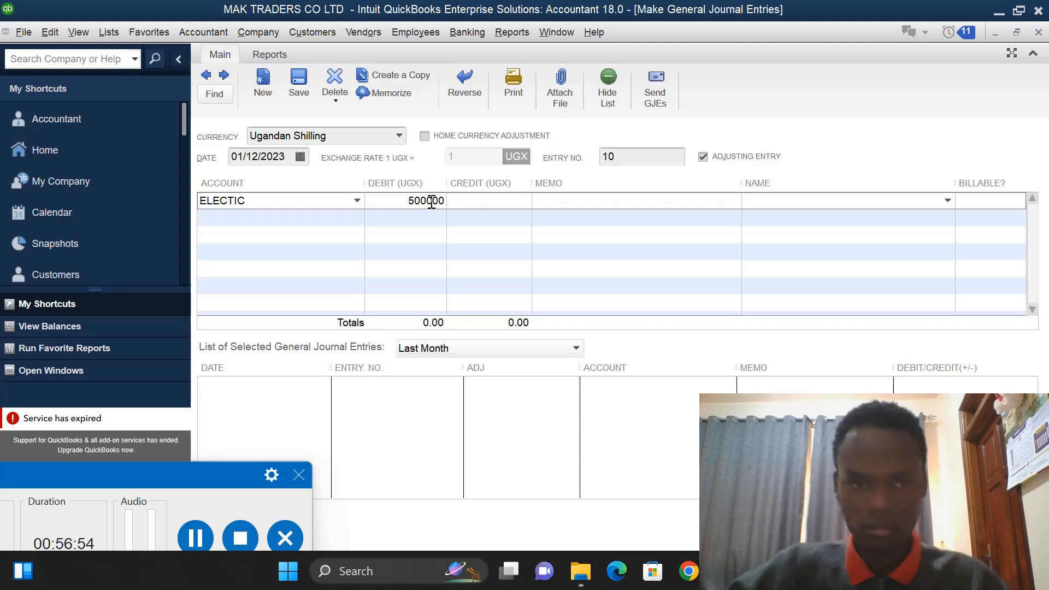
- Credit CENTENARY 500,000 on the second line of the entry
click(491, 218)
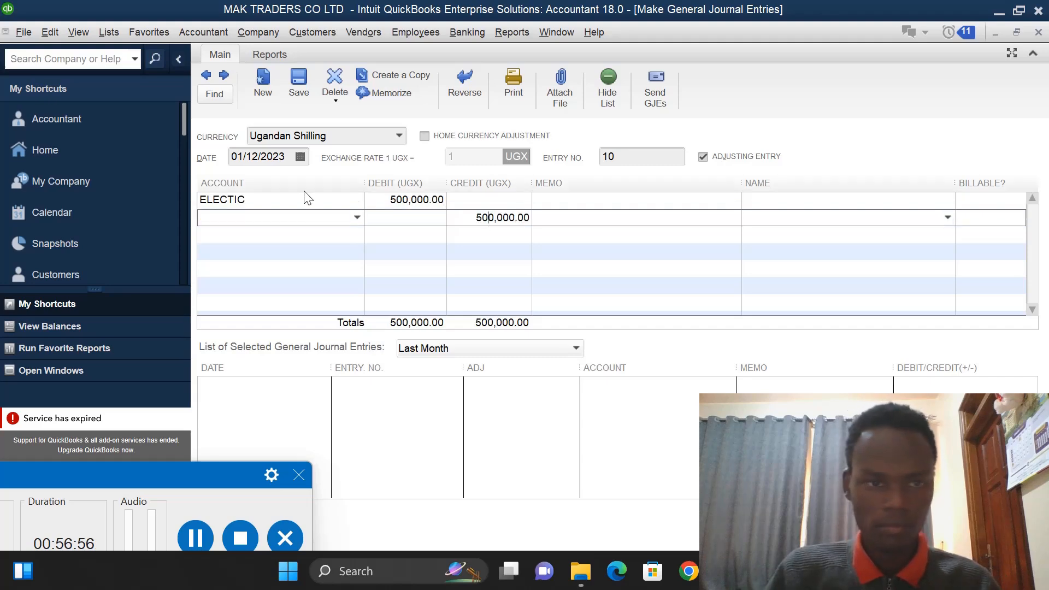
click(357, 217)
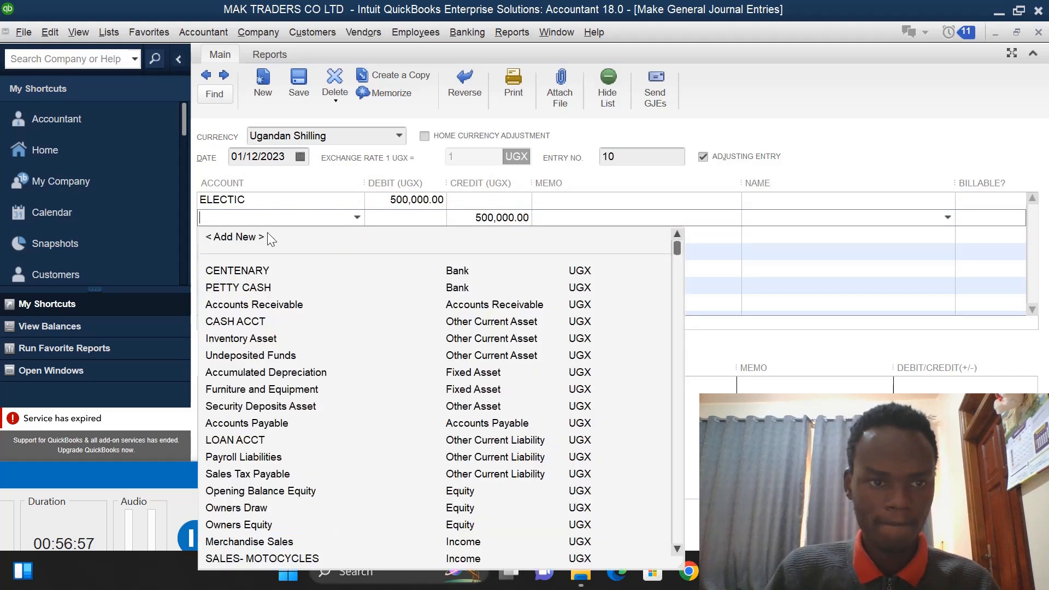
click(245, 271)
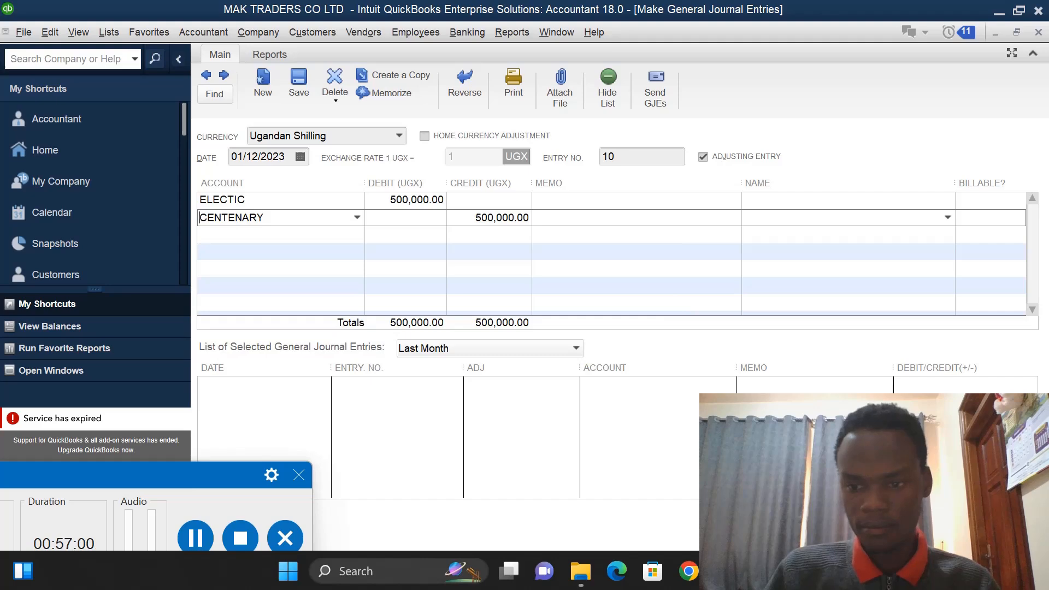
- Open the Chart of Accounts list
key(ctrl+a)
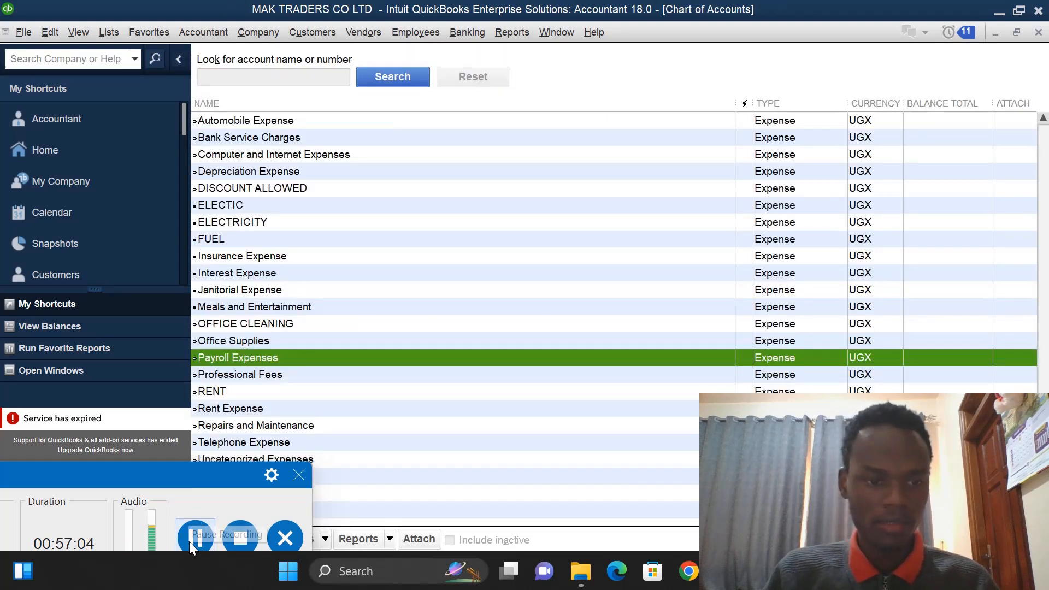
click(189, 542)
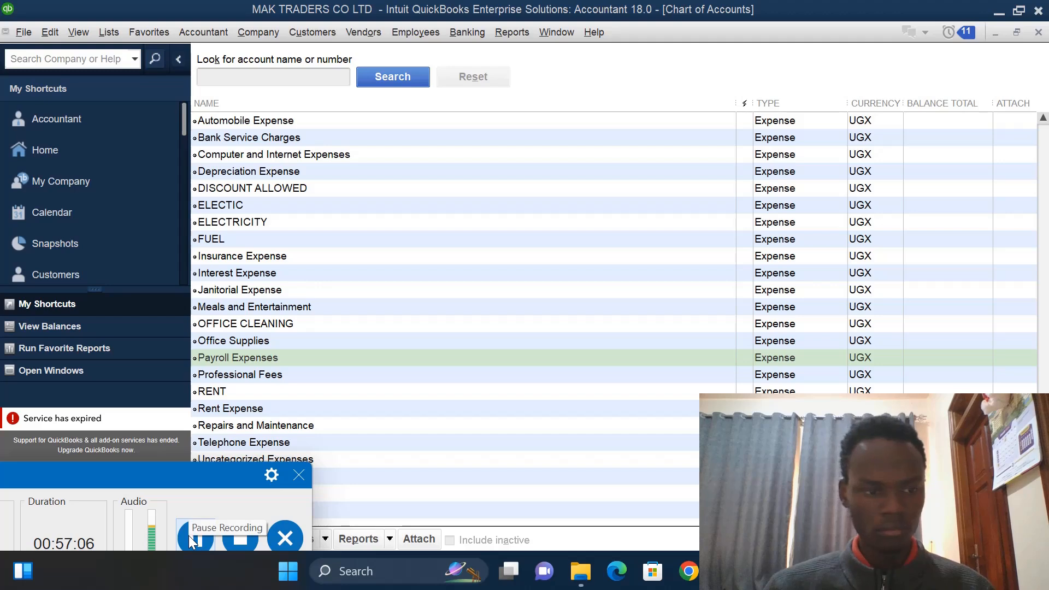
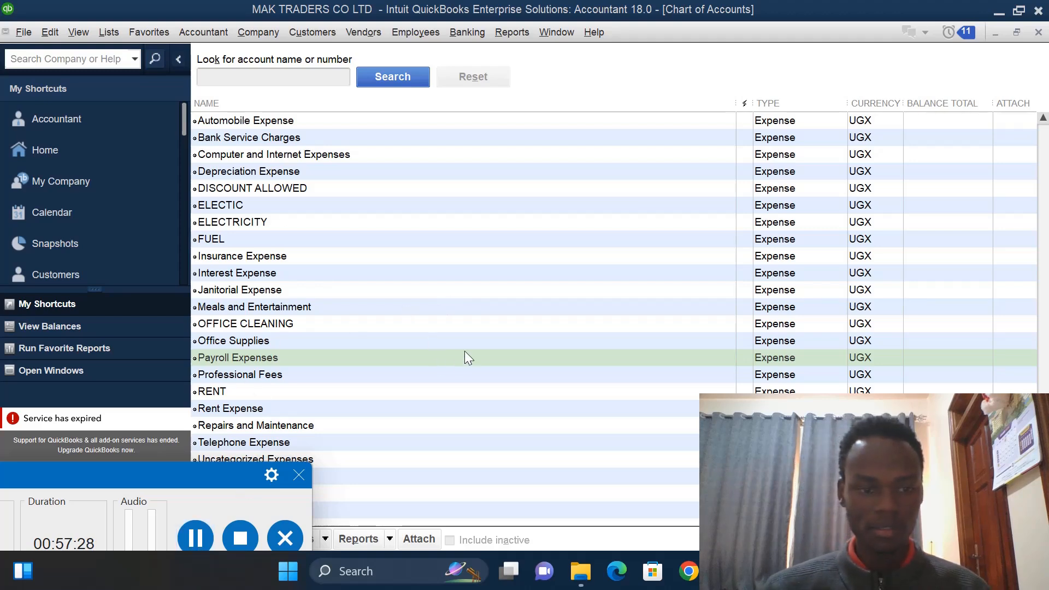
- Open a new general journal entry from the chart of accounts and dismiss the entry-numbering notice
drag(150, 476, 134, 496)
click(604, 325)
right_click(604, 326)
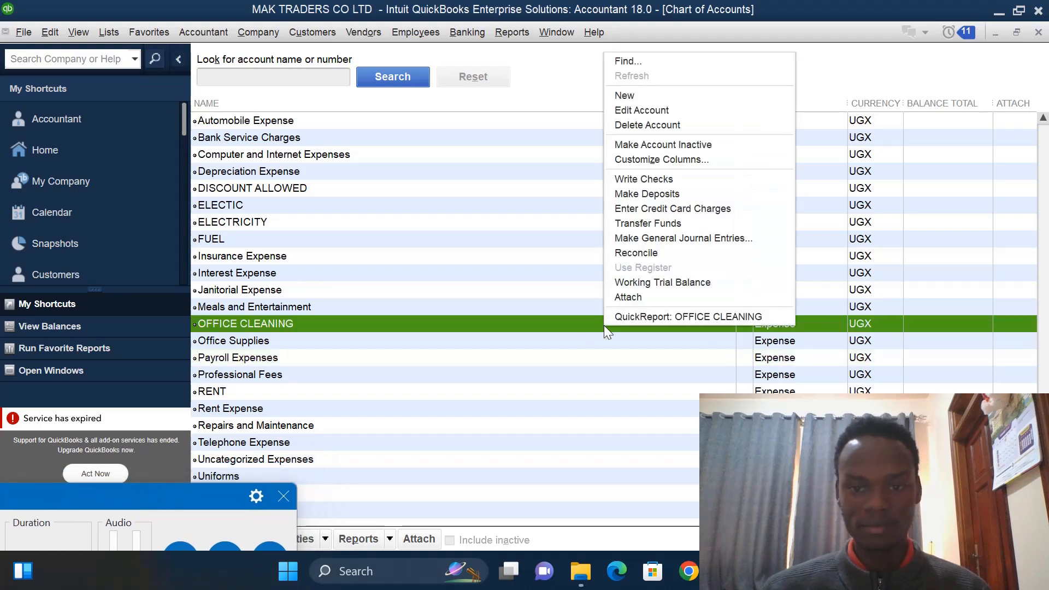
click(640, 240)
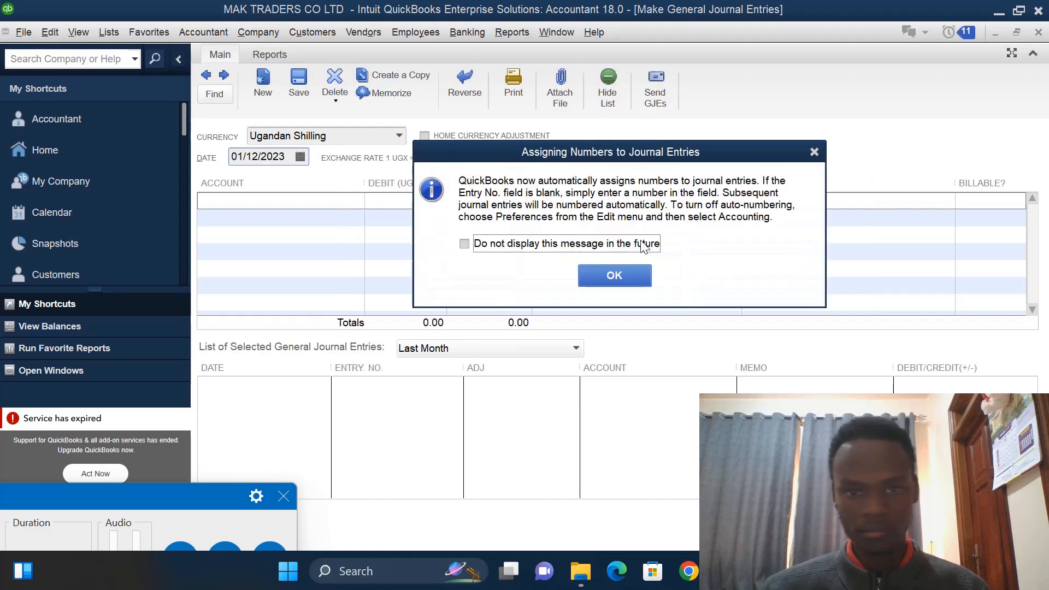
click(815, 152)
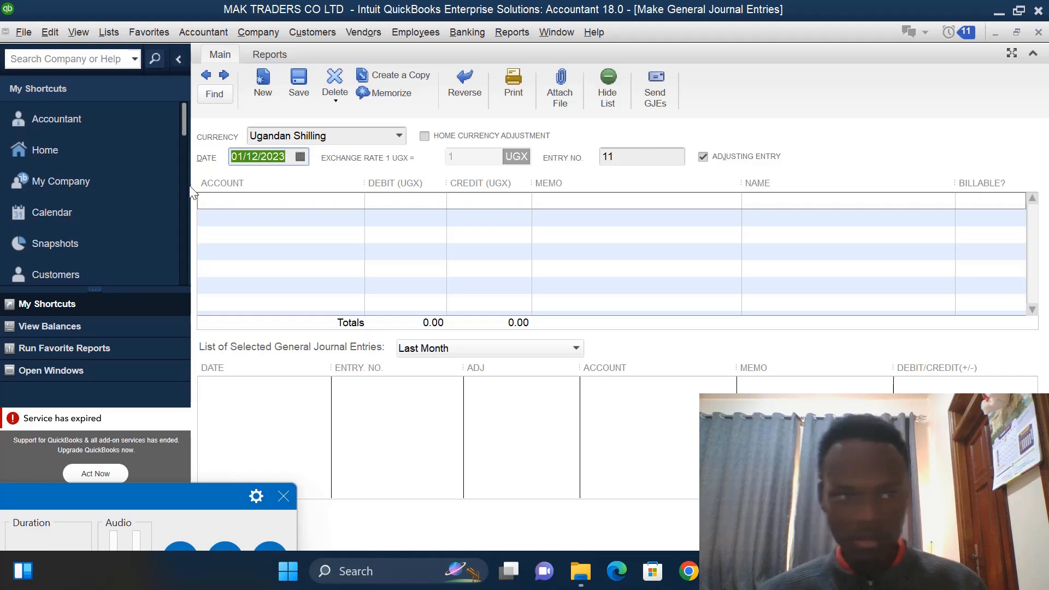
- Set the journal entry date to 01/25/2023
click(259, 156)
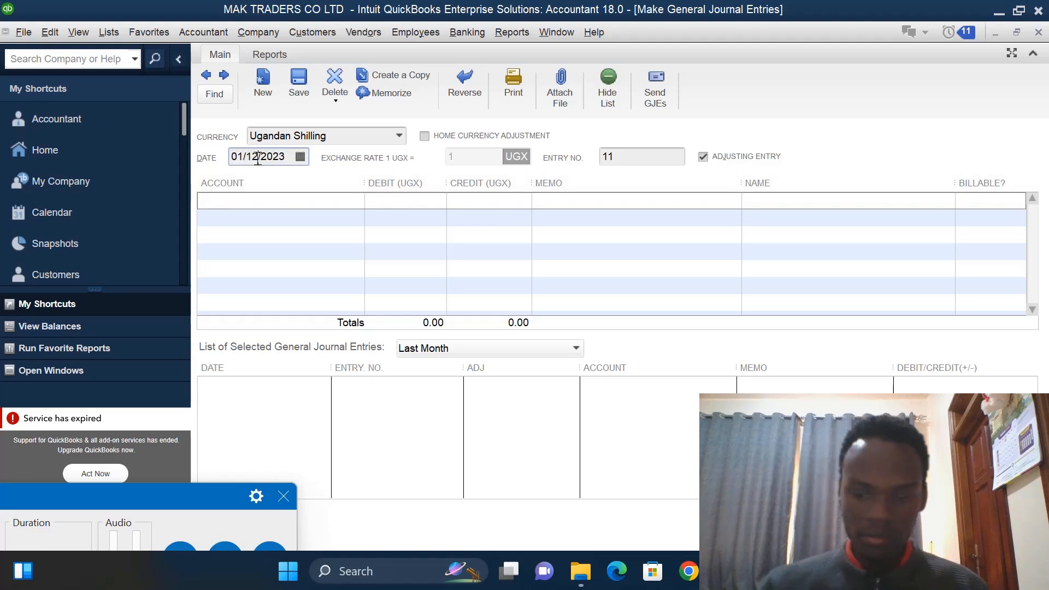
key(BackSpace)
key(BackSpace)
text(25)
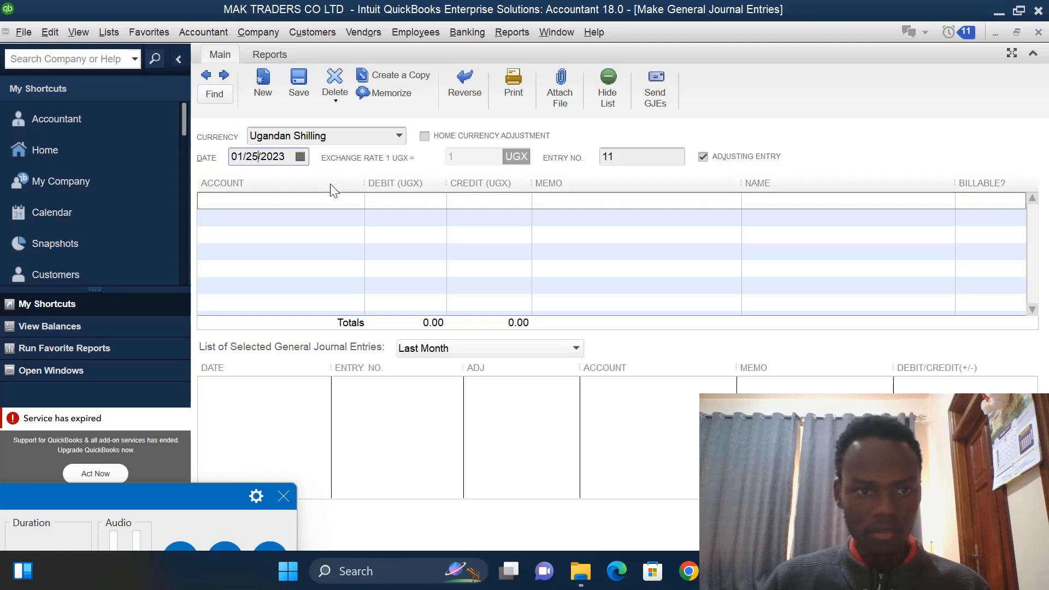
click(332, 199)
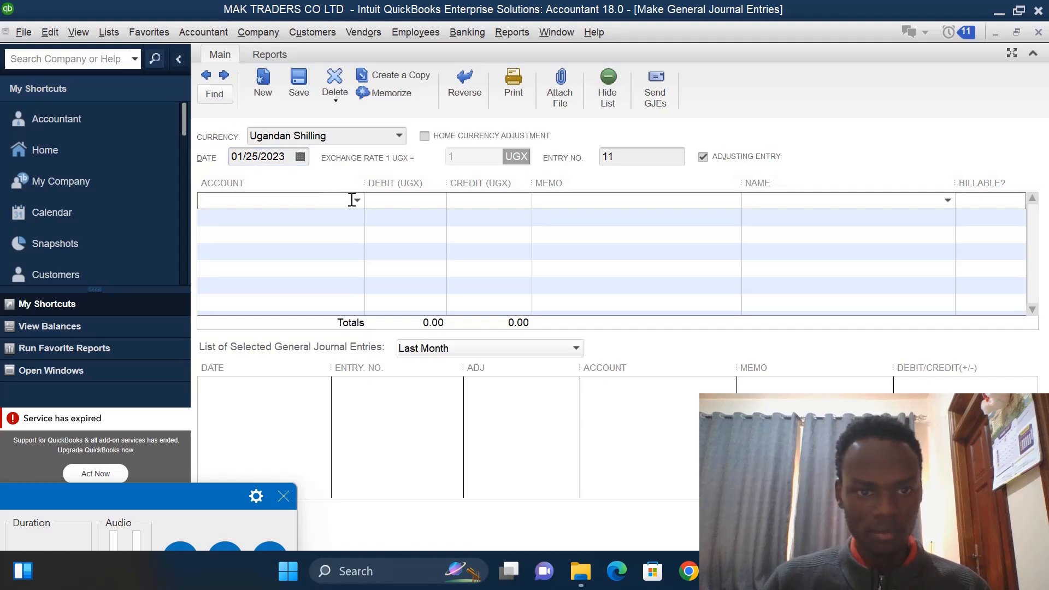
click(356, 201)
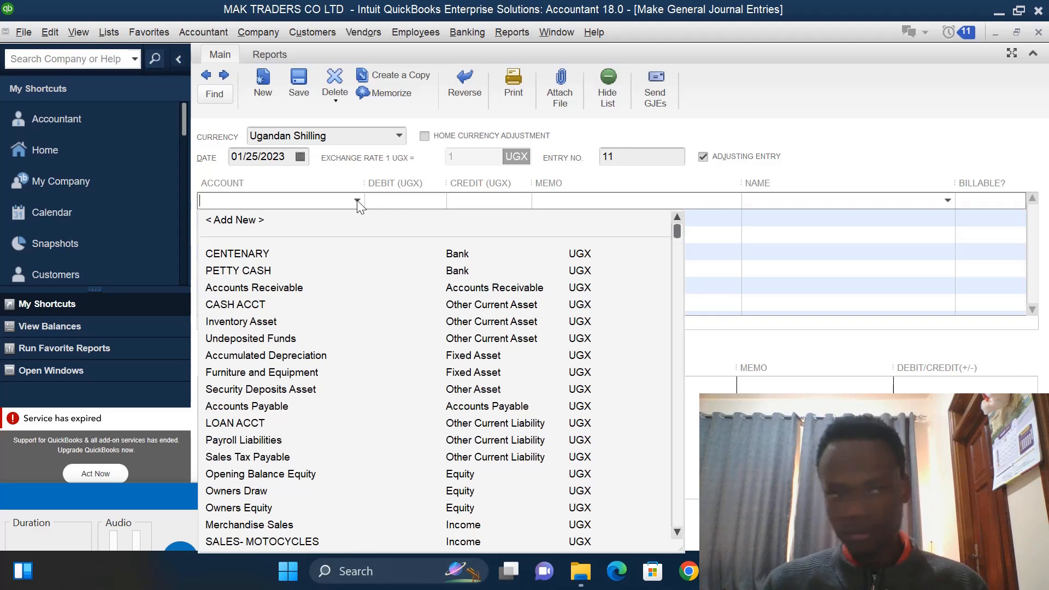
click(251, 220)
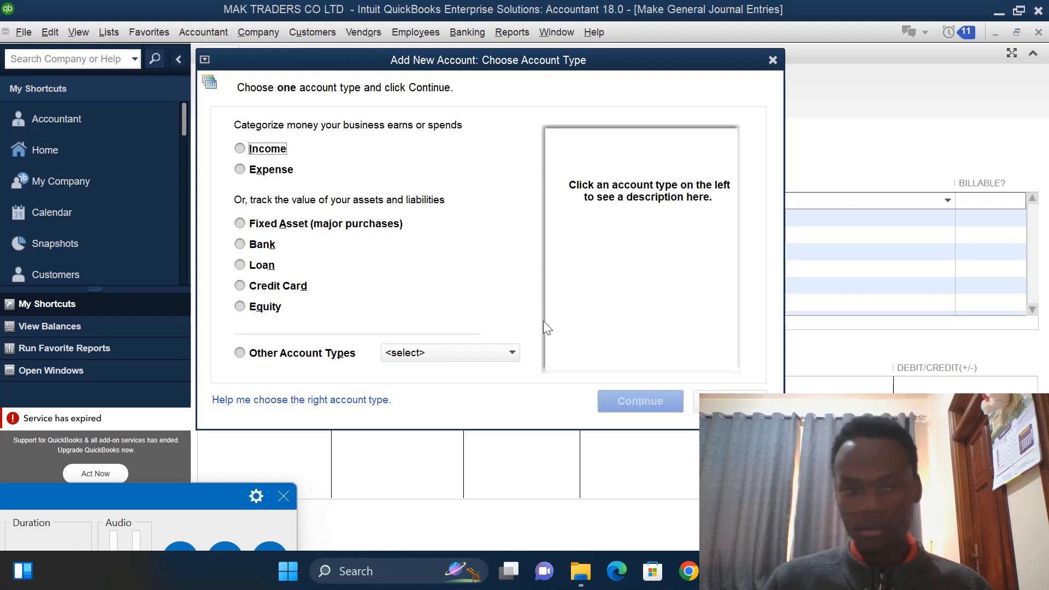
click(512, 353)
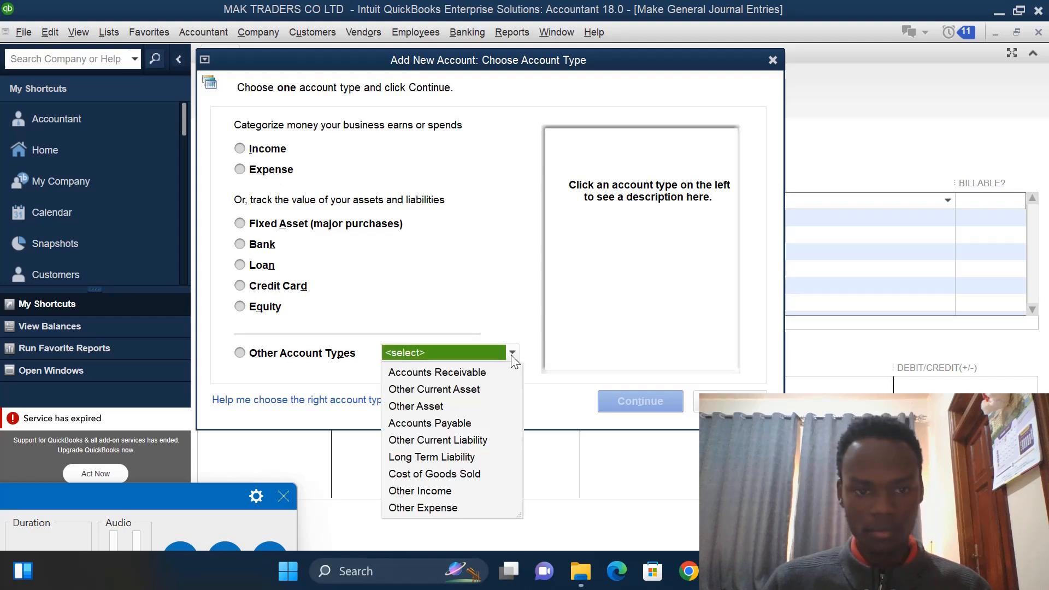
click(424, 507)
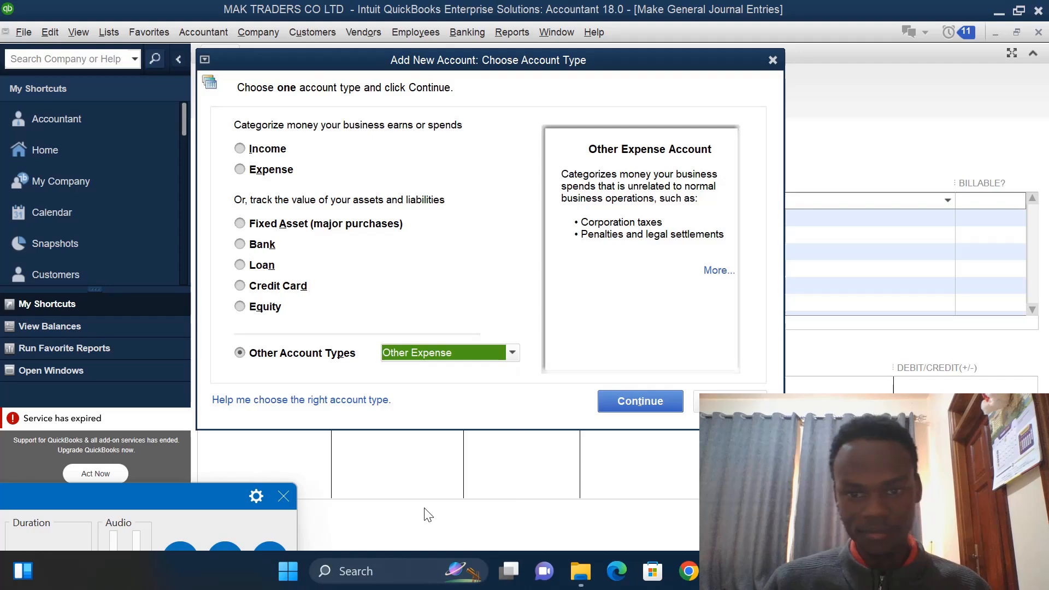
click(647, 402)
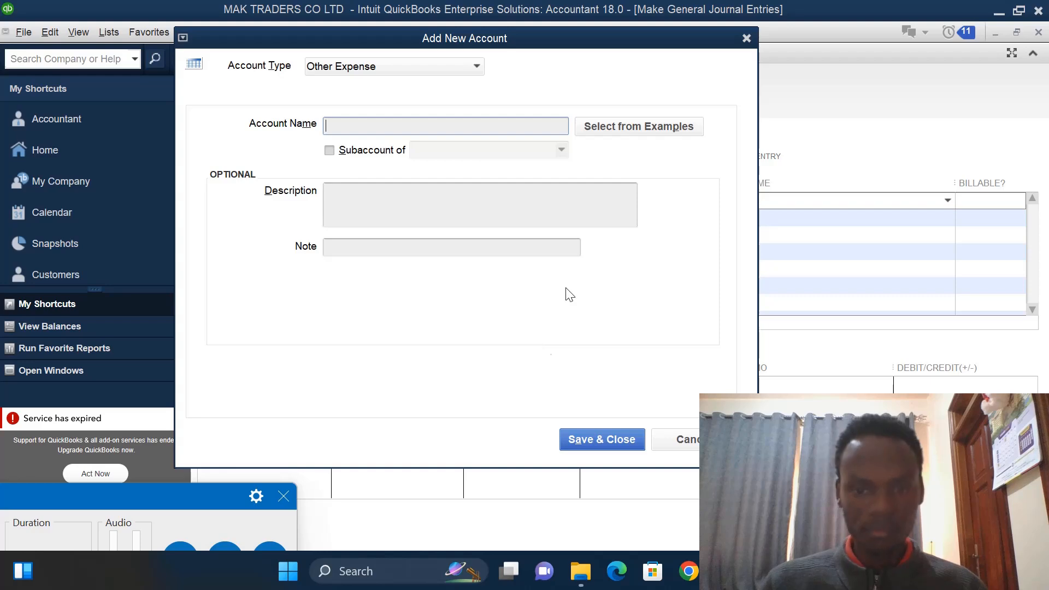
click(680, 440)
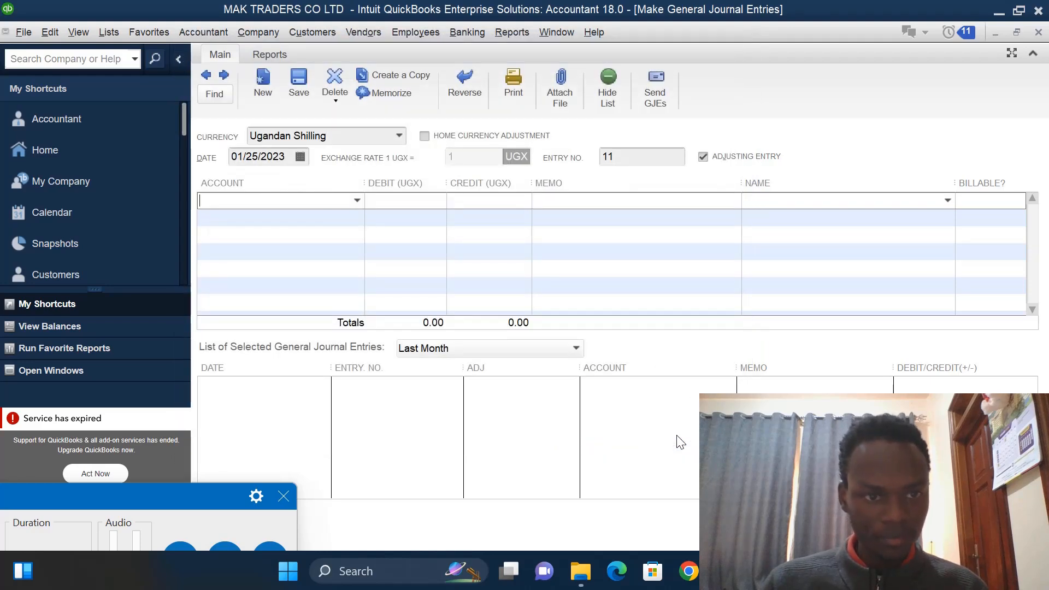
- Create a new Other Expense account named AMANDA for the first line of the entry
click(358, 201)
click(251, 219)
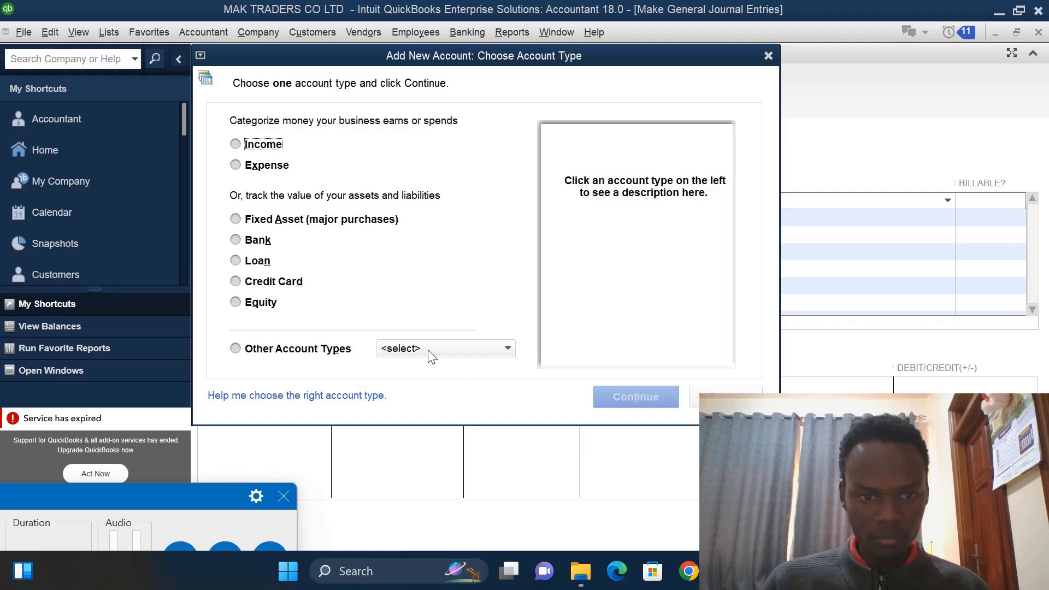
click(507, 349)
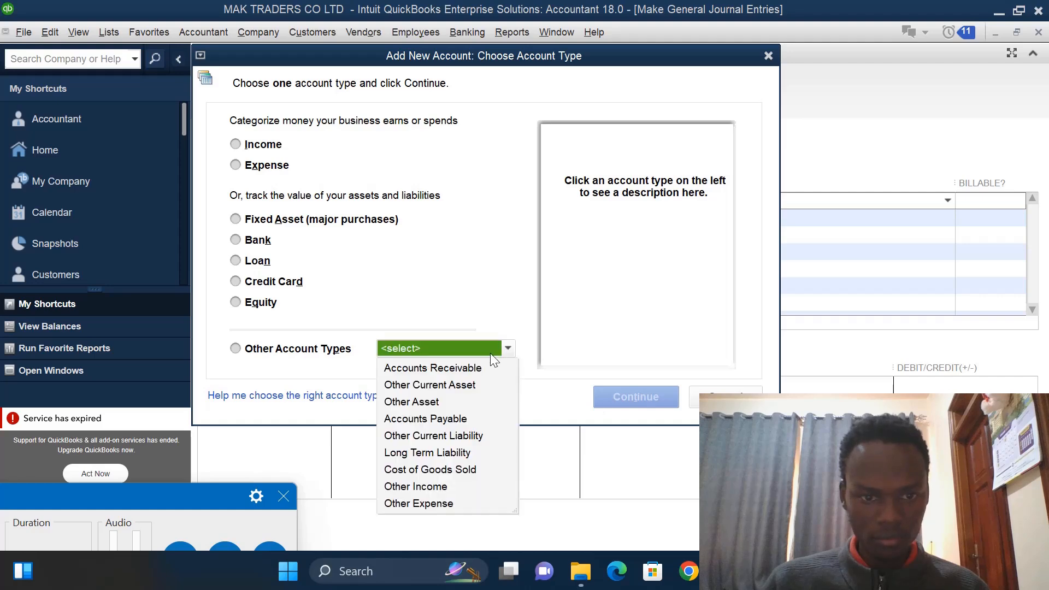
click(435, 503)
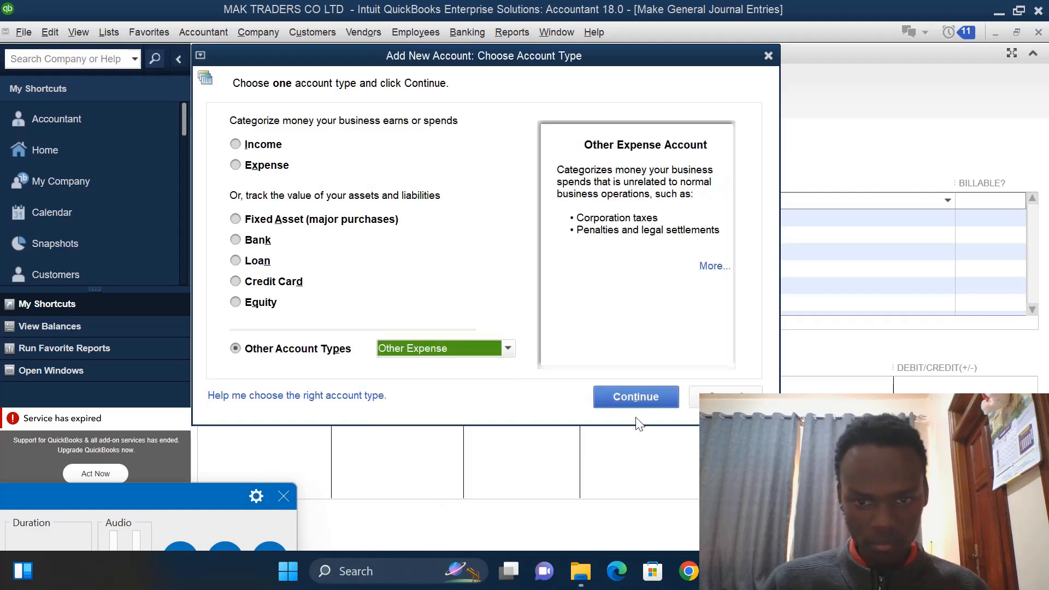
click(633, 396)
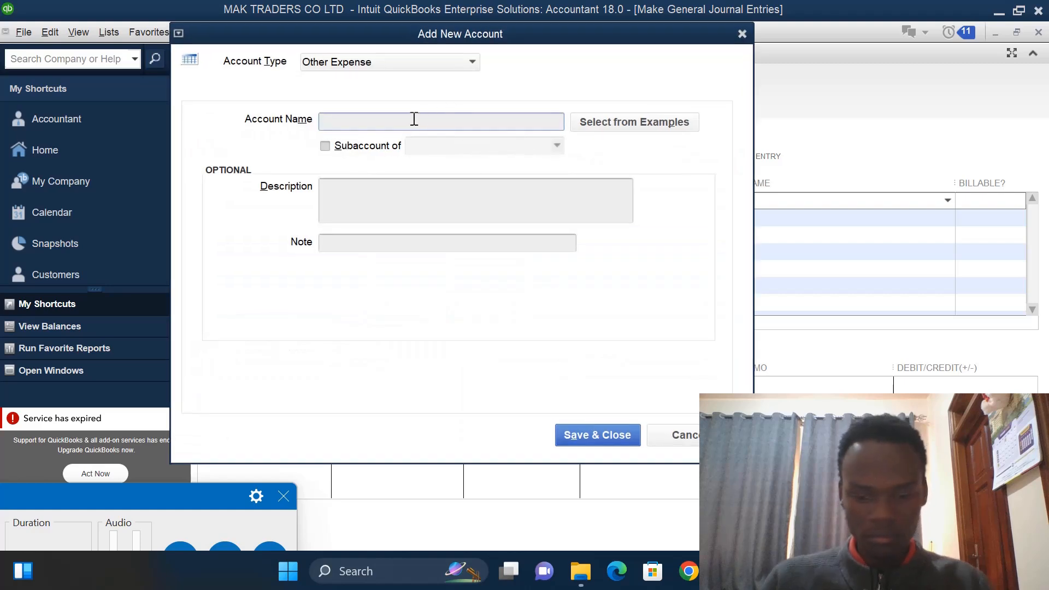
text(A)
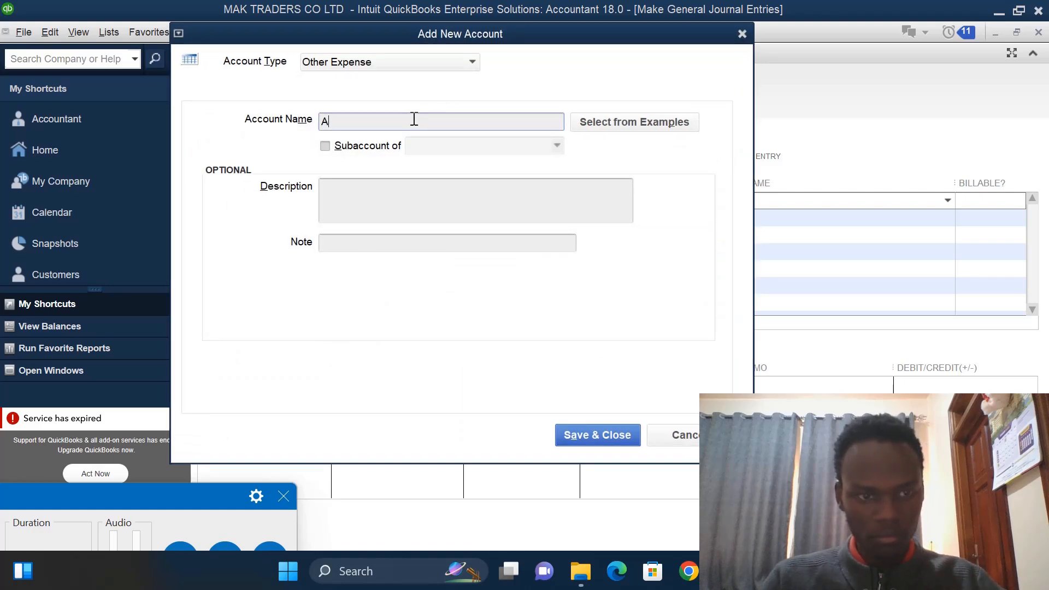
text(MANDA)
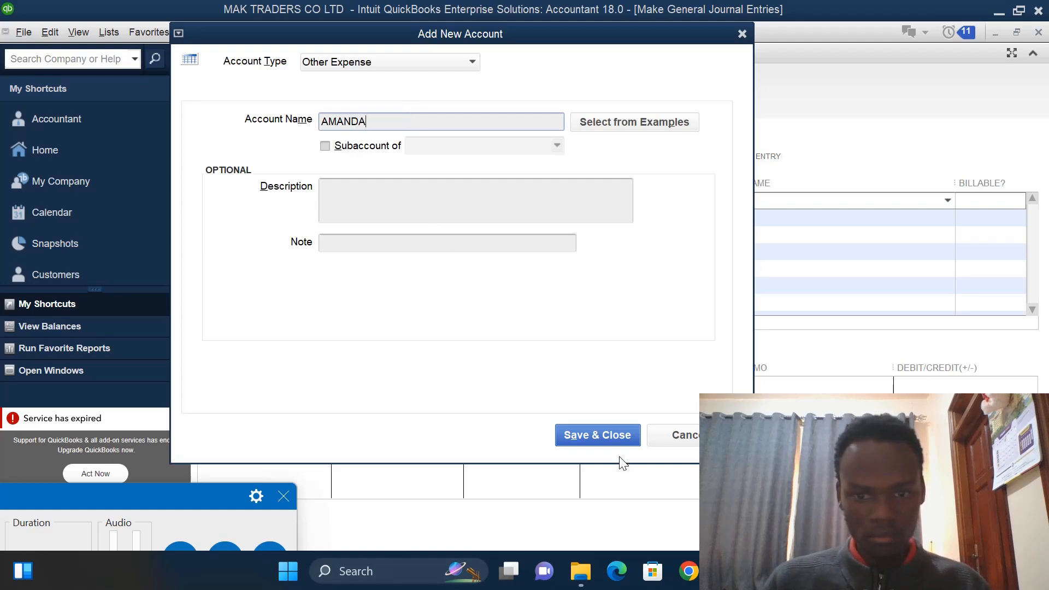
click(615, 434)
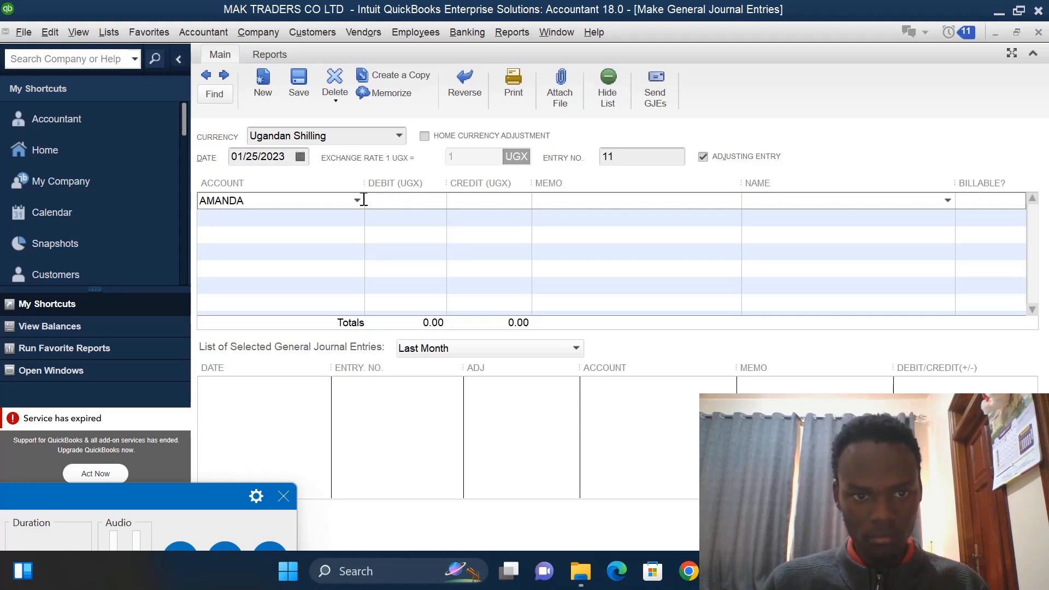
- Debit AMANDA 300,000 on the first line
click(440, 206)
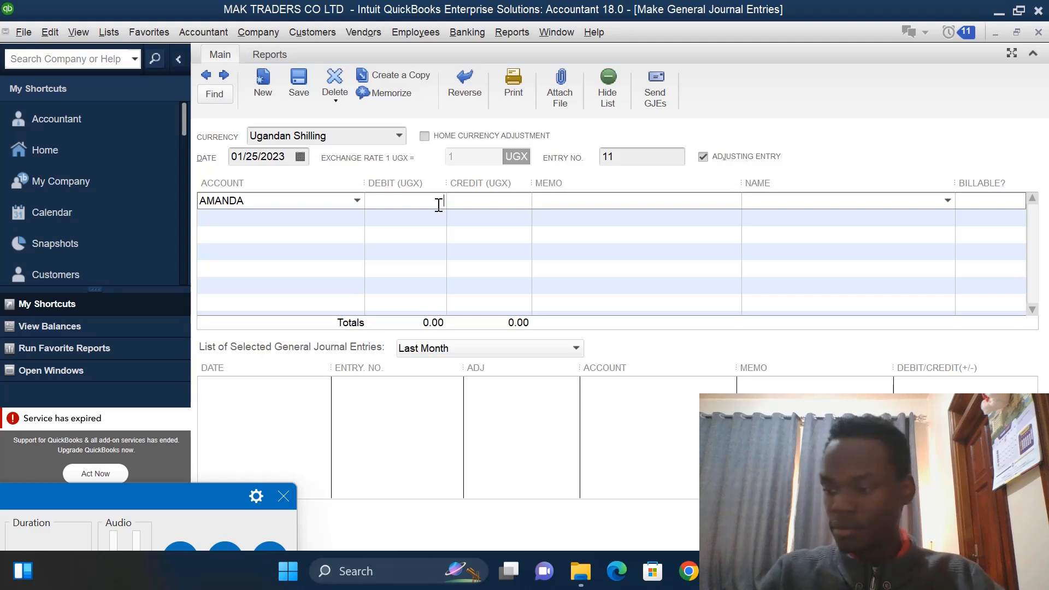
text(300)
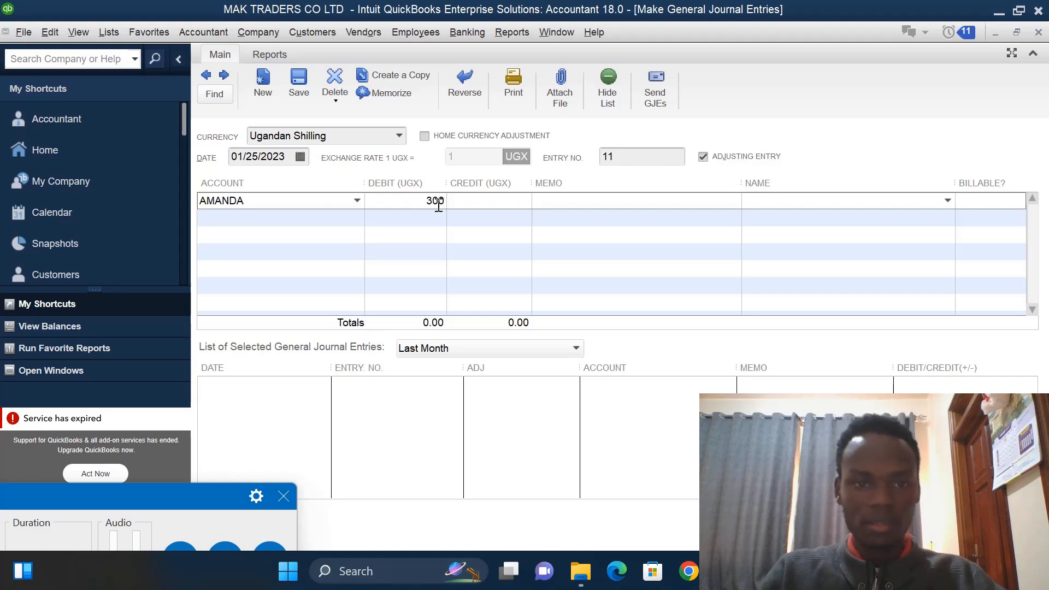
text(000)
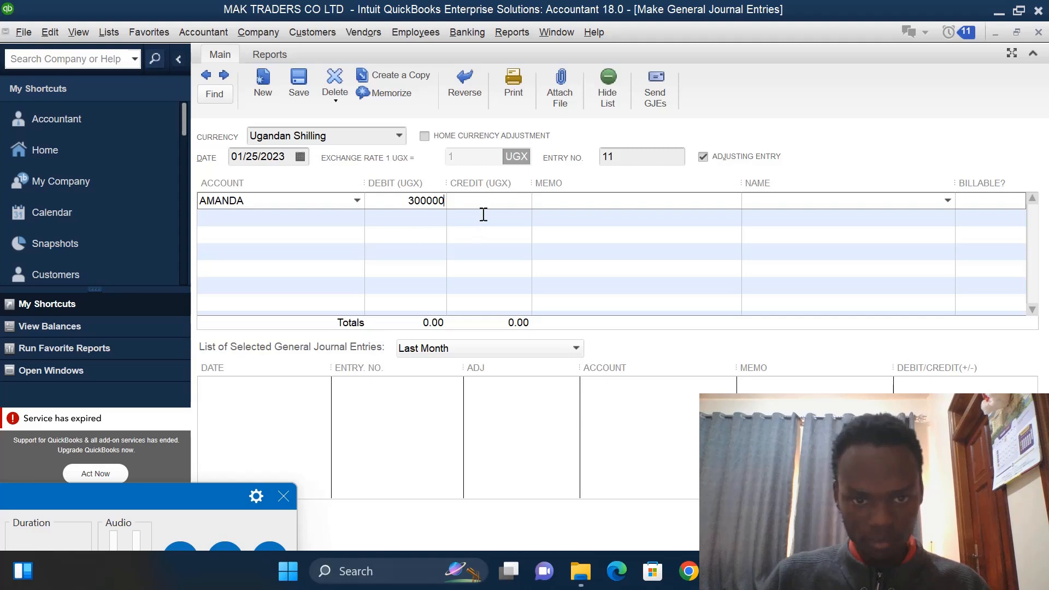
click(483, 216)
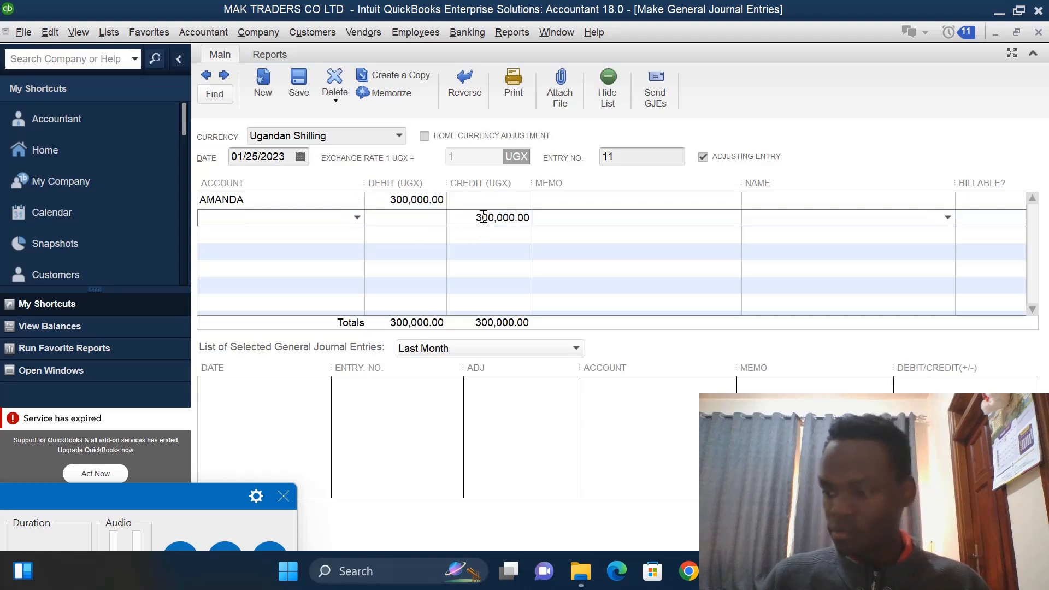
- Credit CASH ACCT 300,000 on the second line and save the entry
click(356, 218)
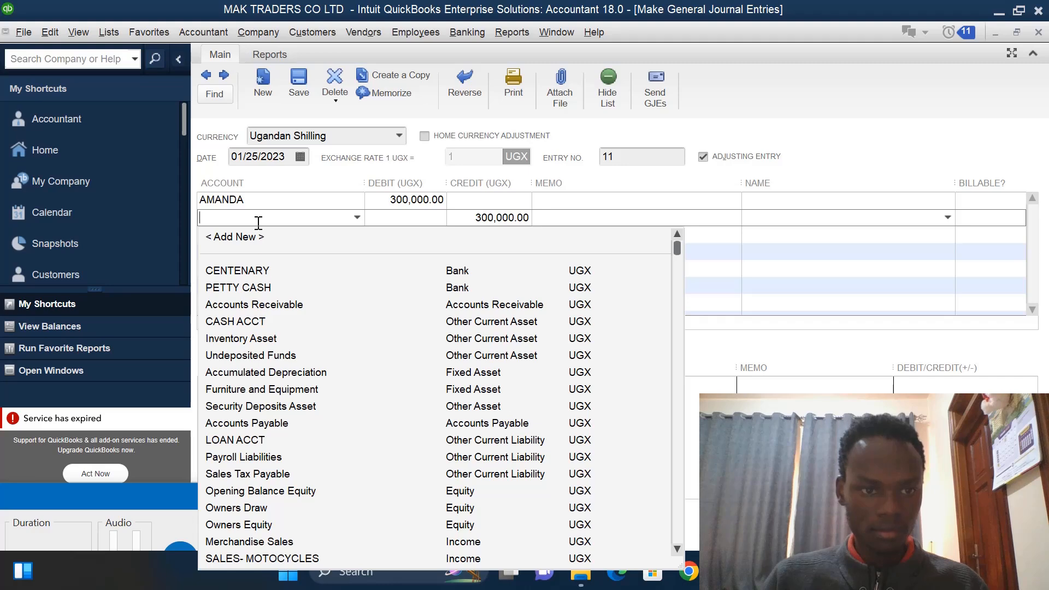
text(CASH ACCT)
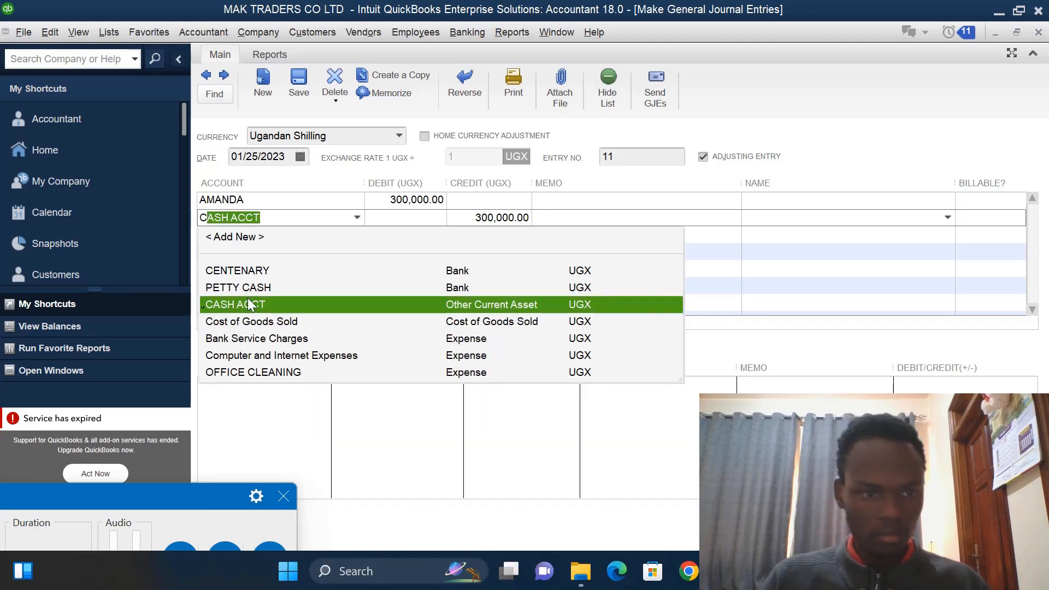
click(248, 304)
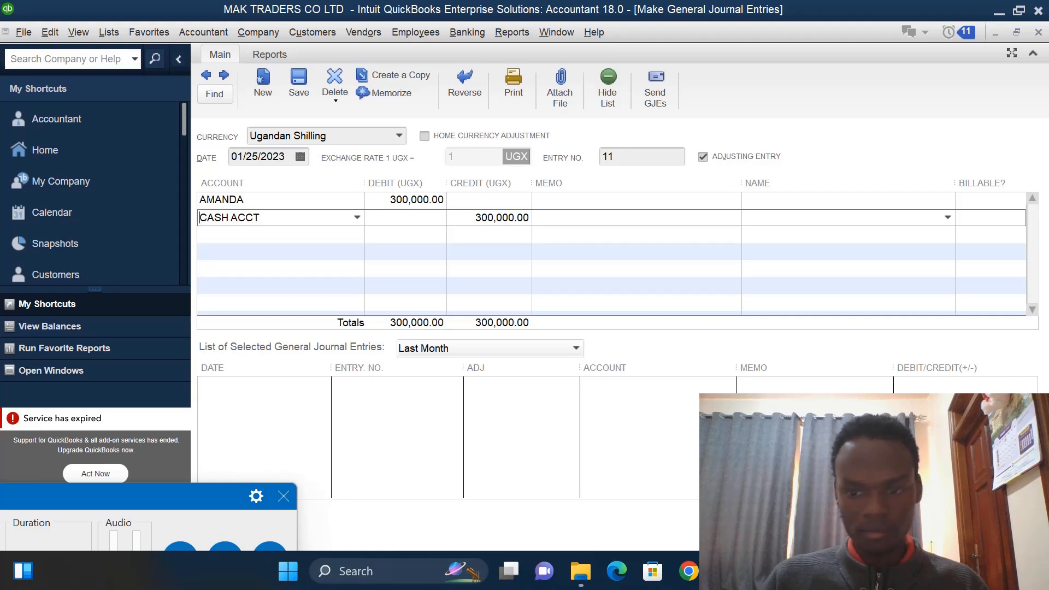
key(ctrl+s)
- Open the Enter Bills form from the Home page
key(ctrl+a)
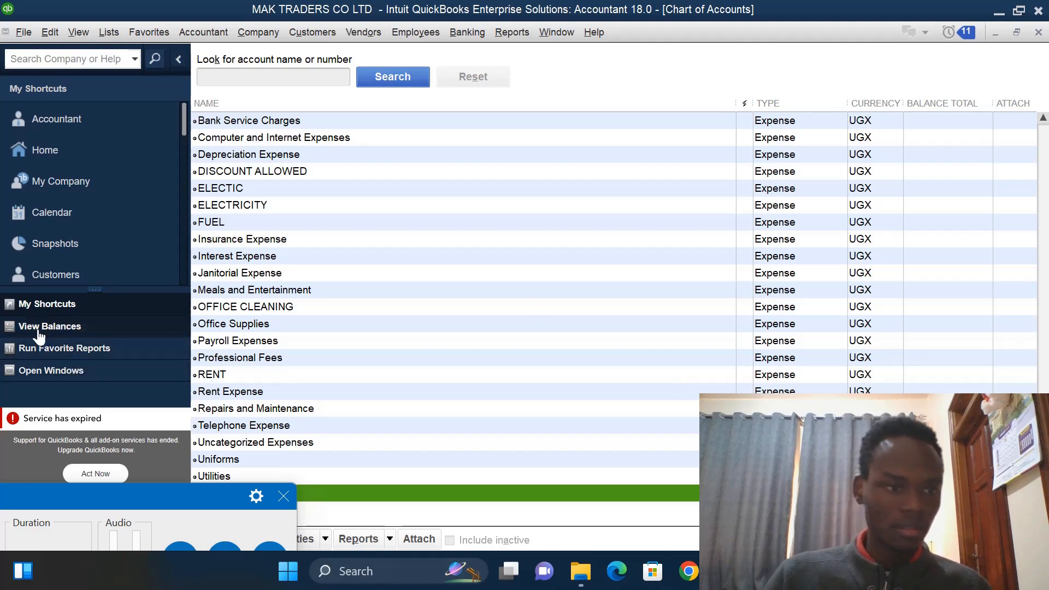
click(108, 156)
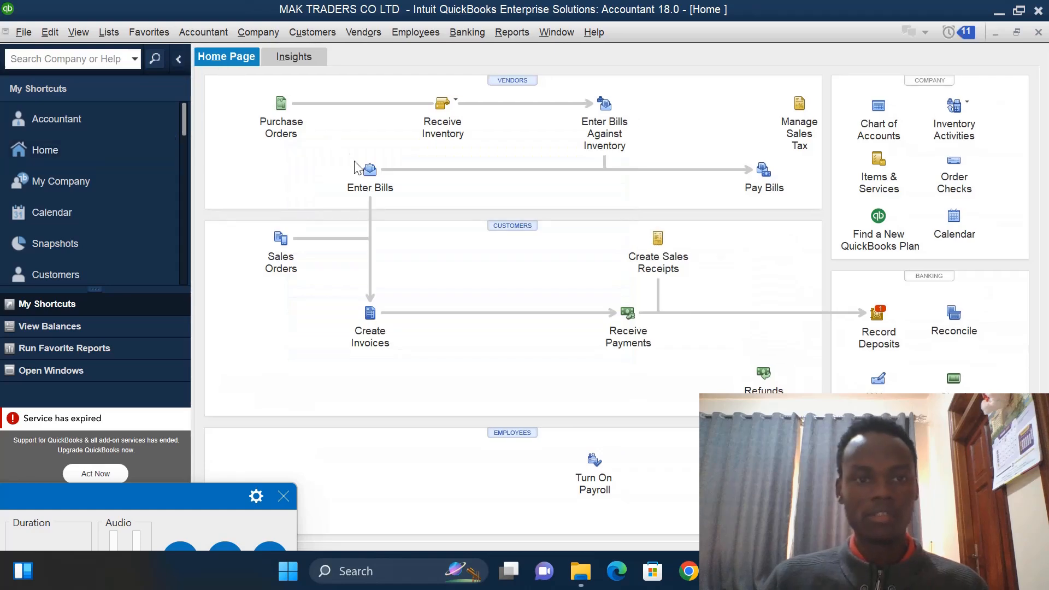
click(369, 174)
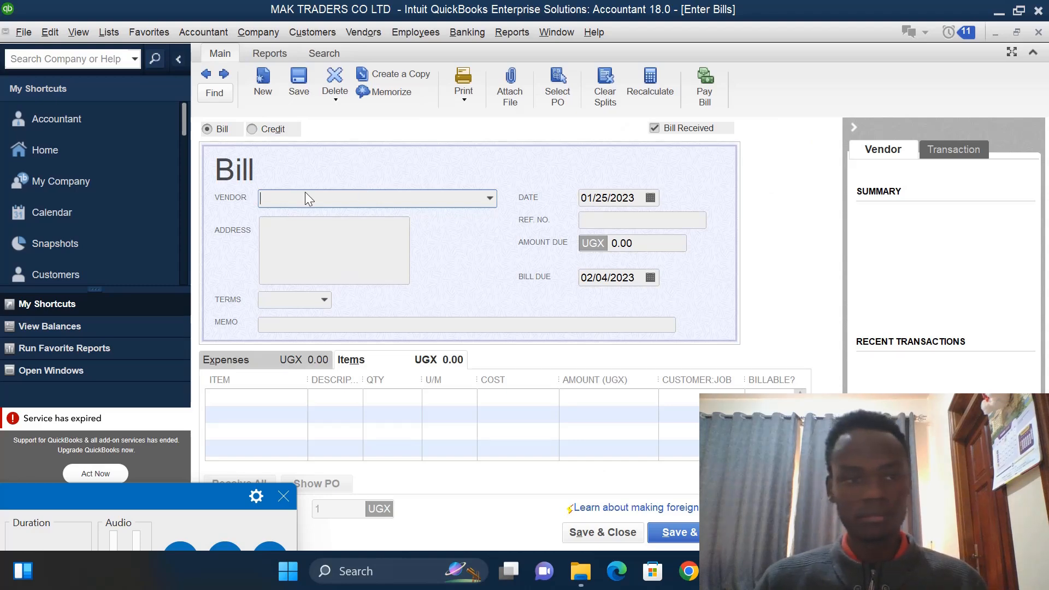
- Add a new vendor for the bill and name it KATATE
click(490, 200)
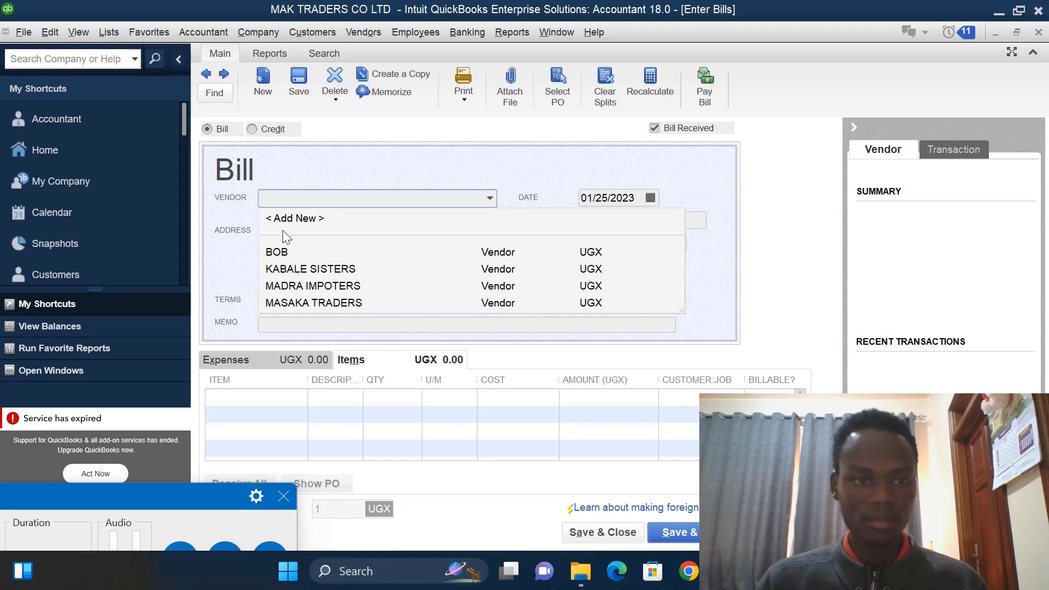
click(294, 219)
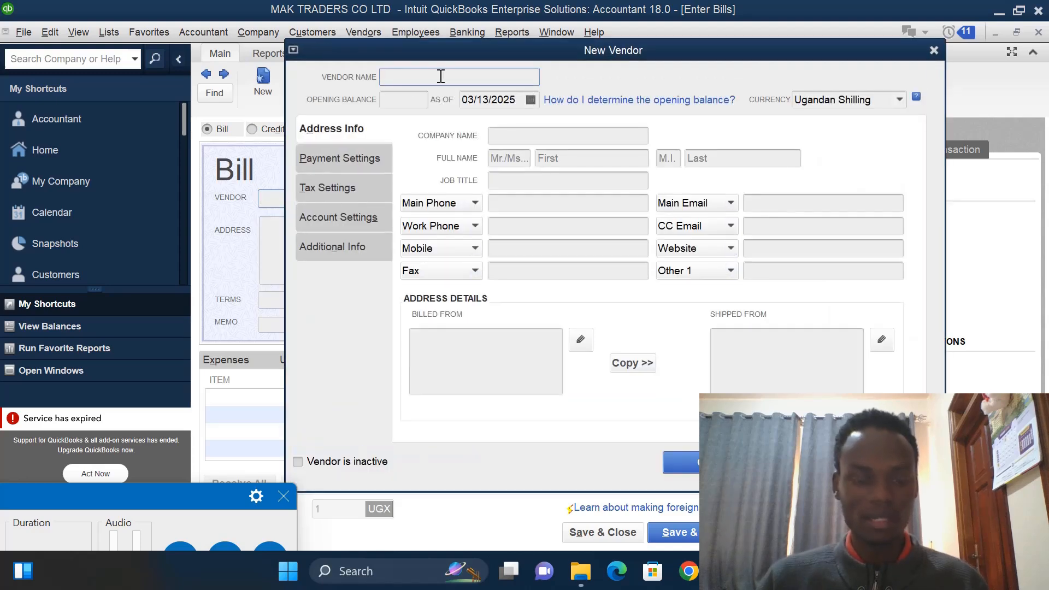
text(KATE)
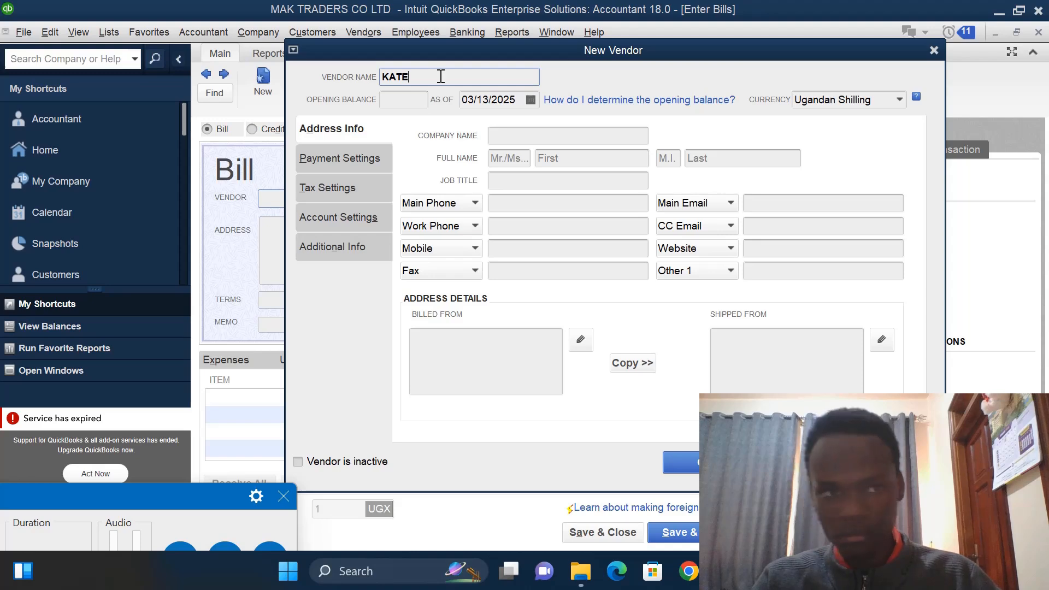
key(BackSpace)
text(ATE)
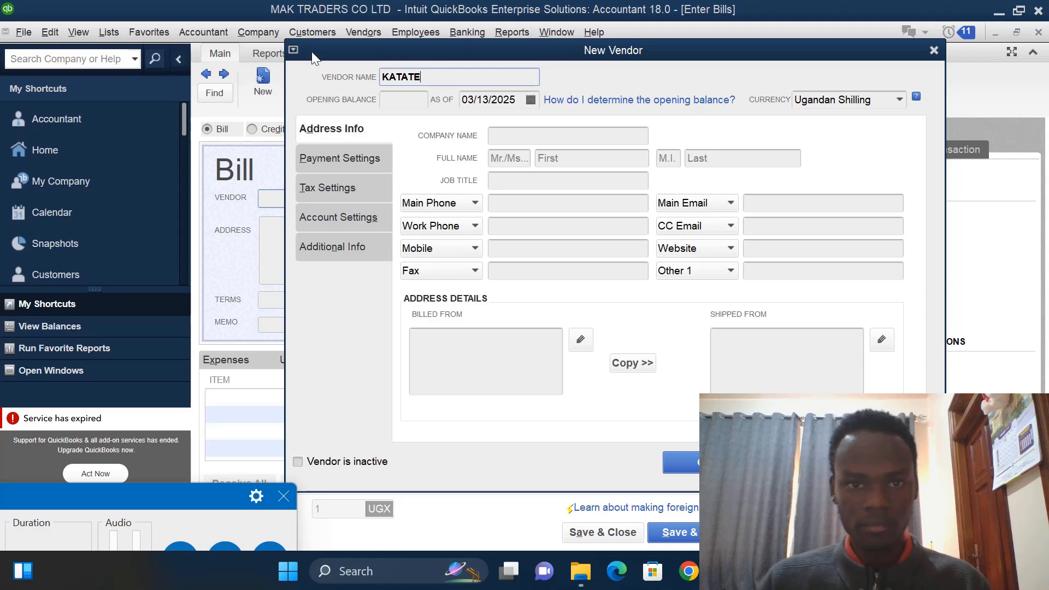
- Set the new vendor's opening balance as-of date to 01/25/2023 and save the vendor
click(489, 99)
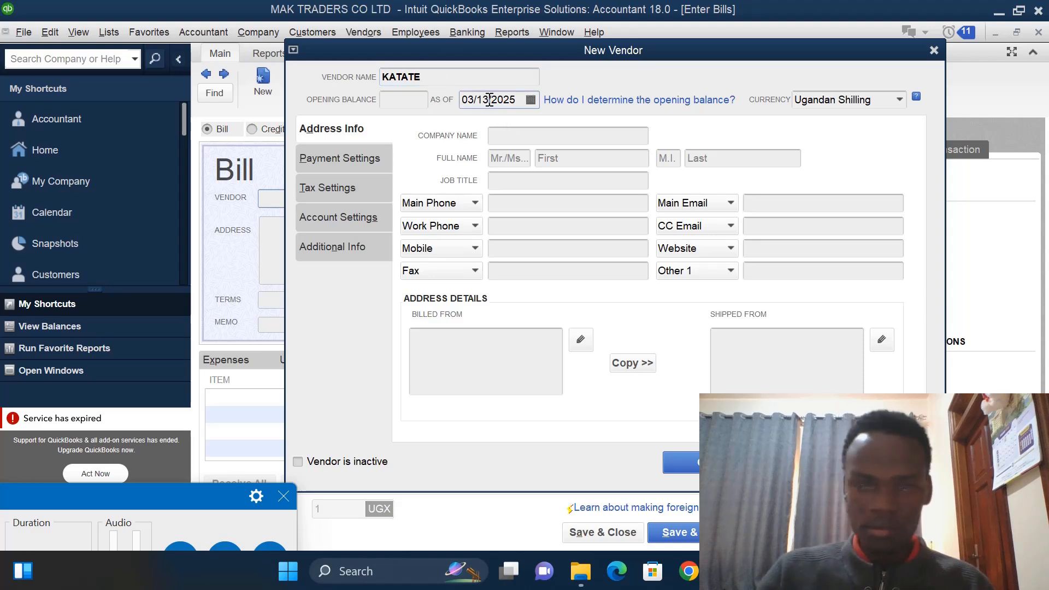
key(BackSpace)
key(BackSpace)
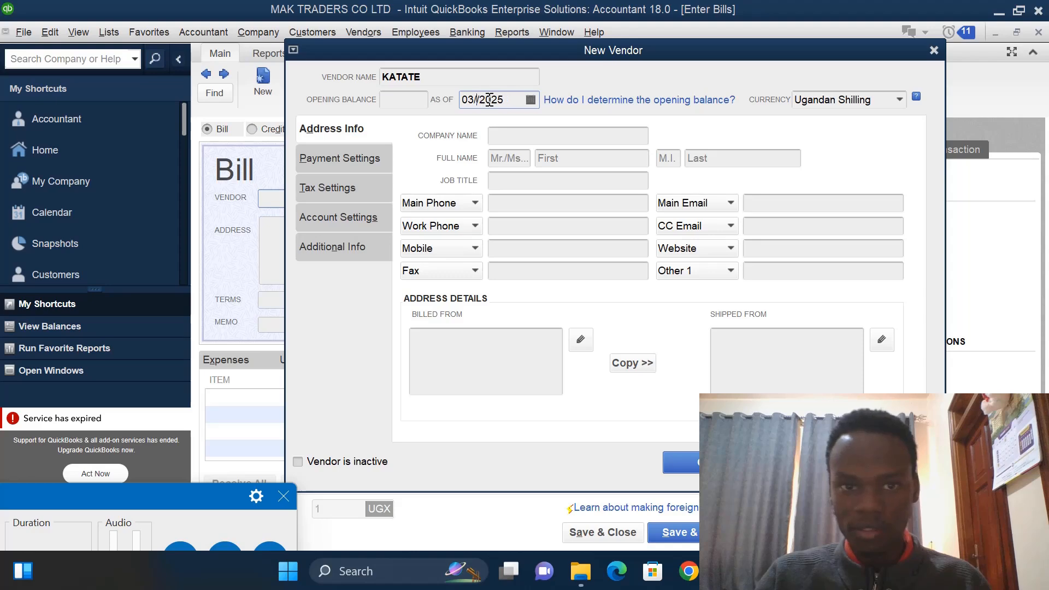
text(25)
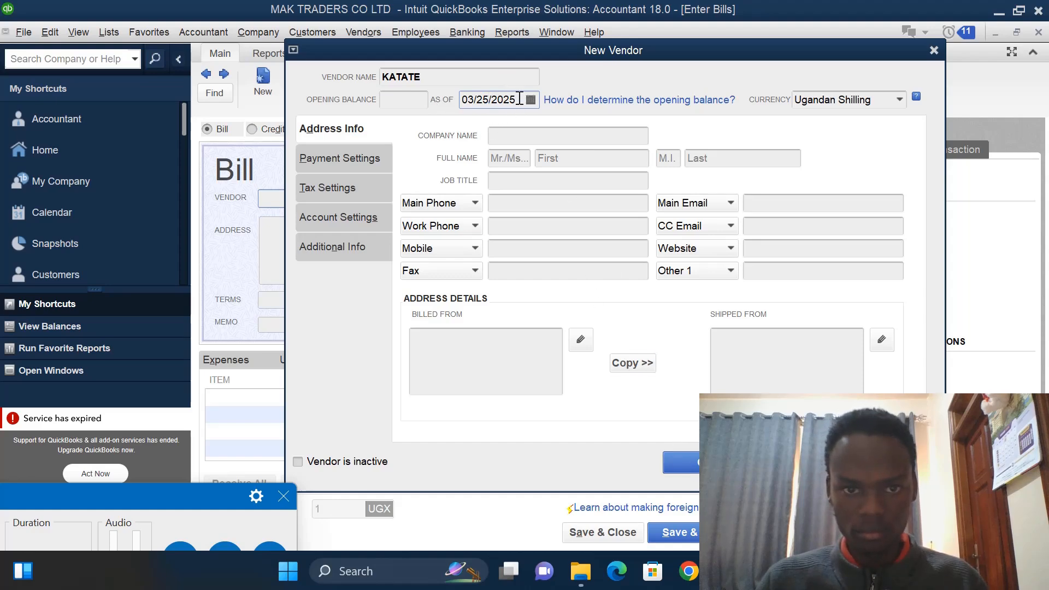
key(BackSpace)
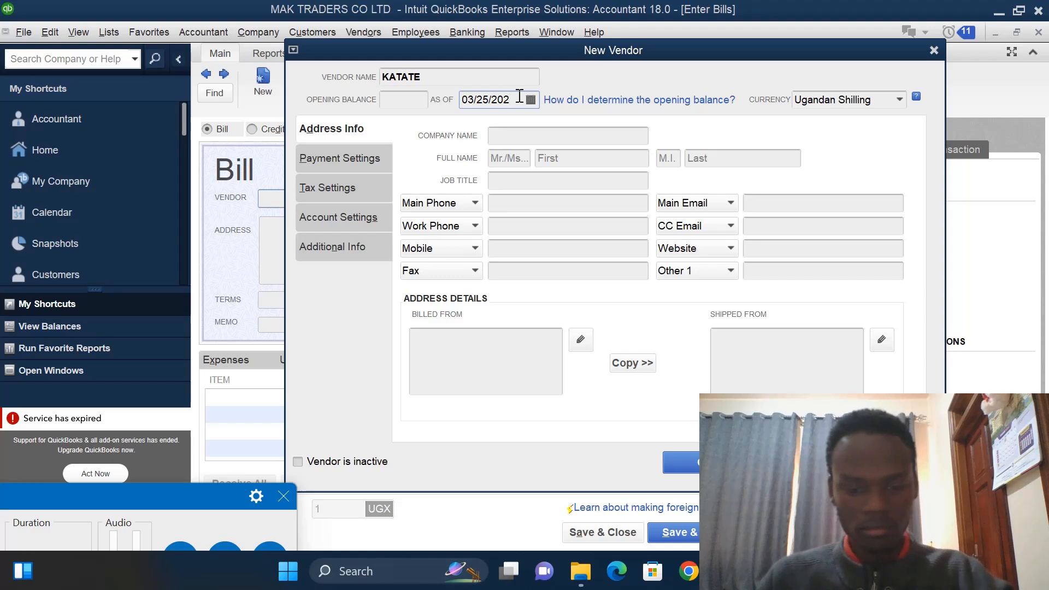
text(3)
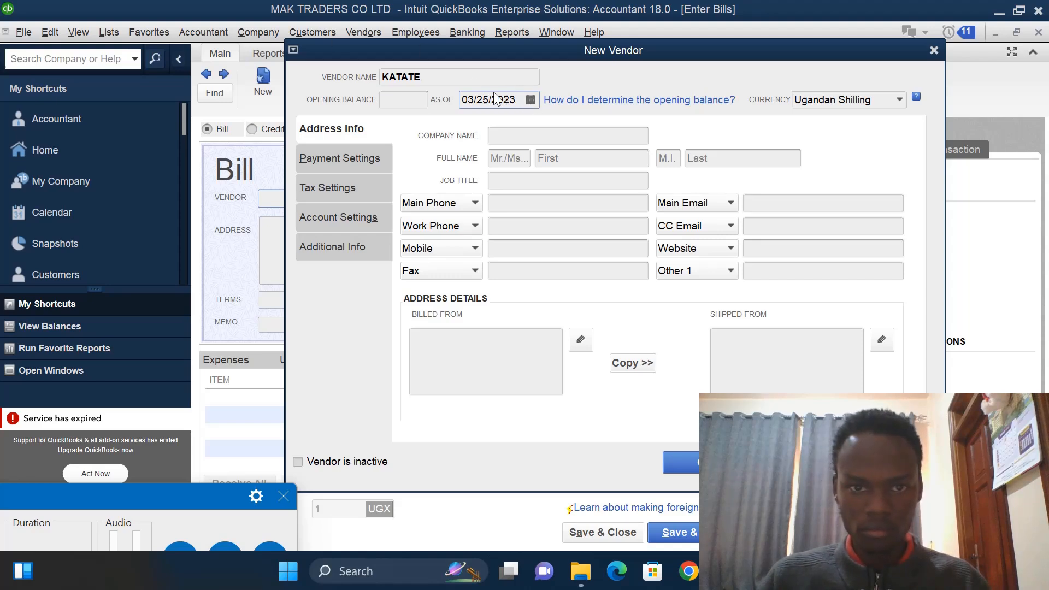
click(474, 96)
key(BackSpace)
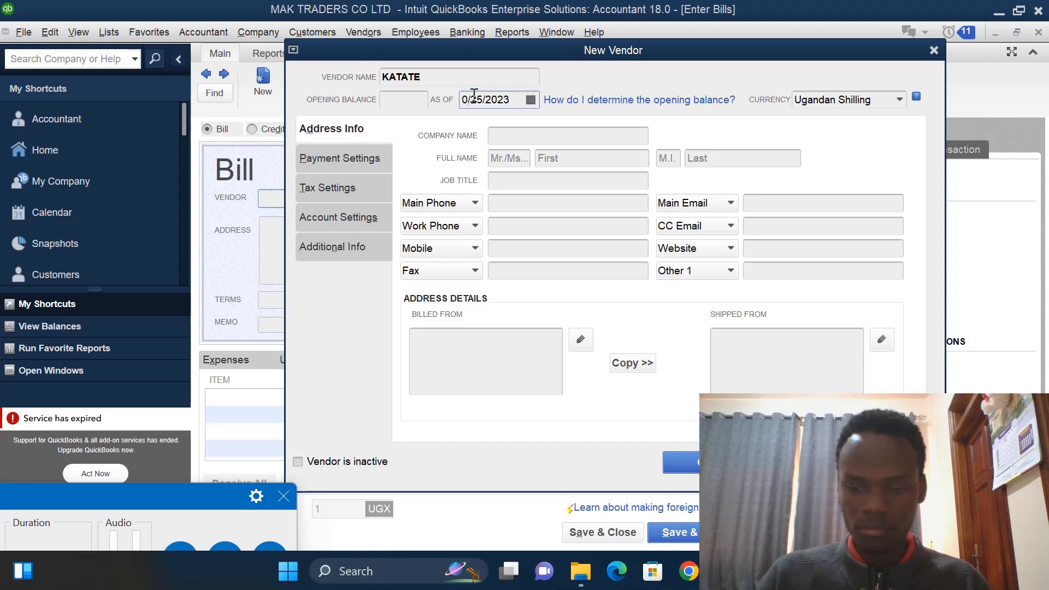
text(1)
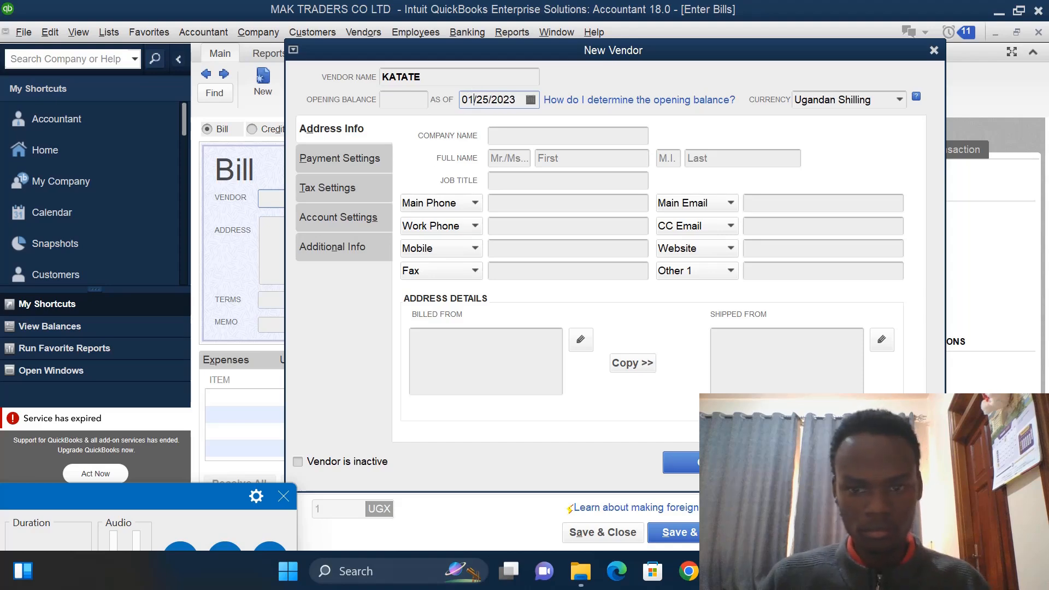
click(705, 462)
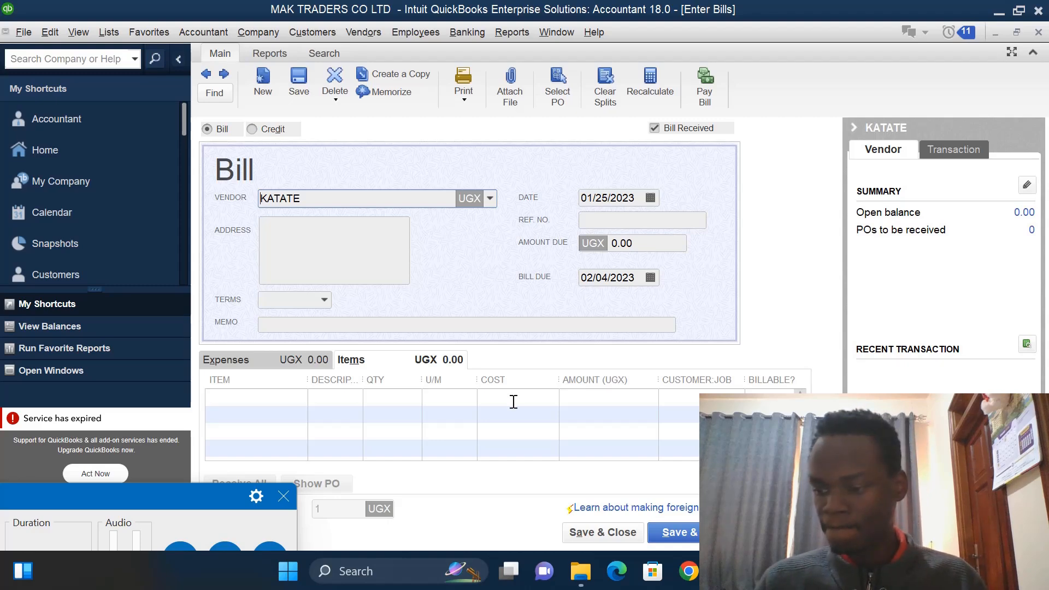
click(290, 401)
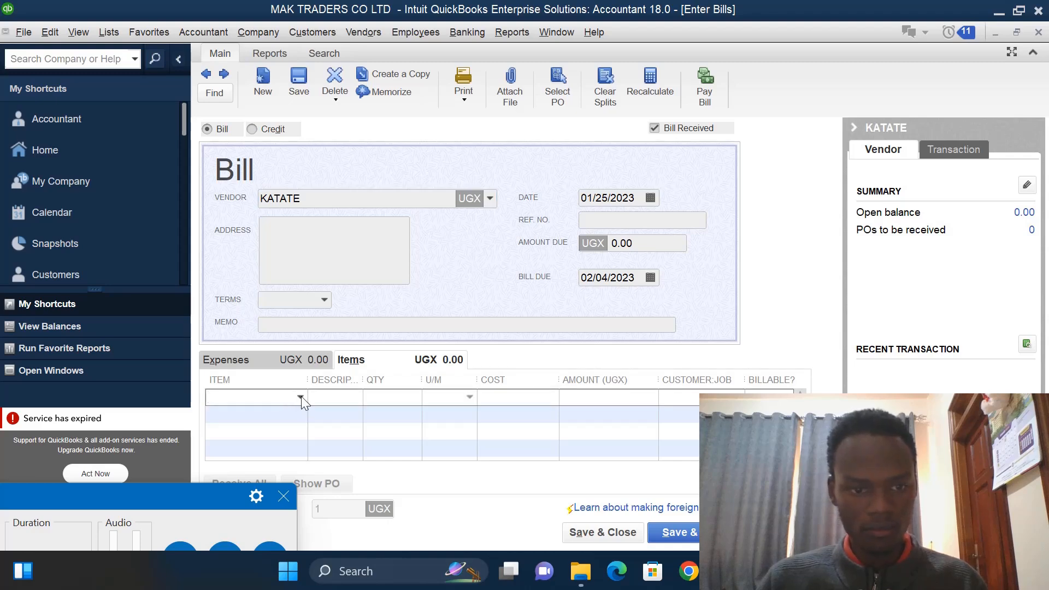
click(300, 397)
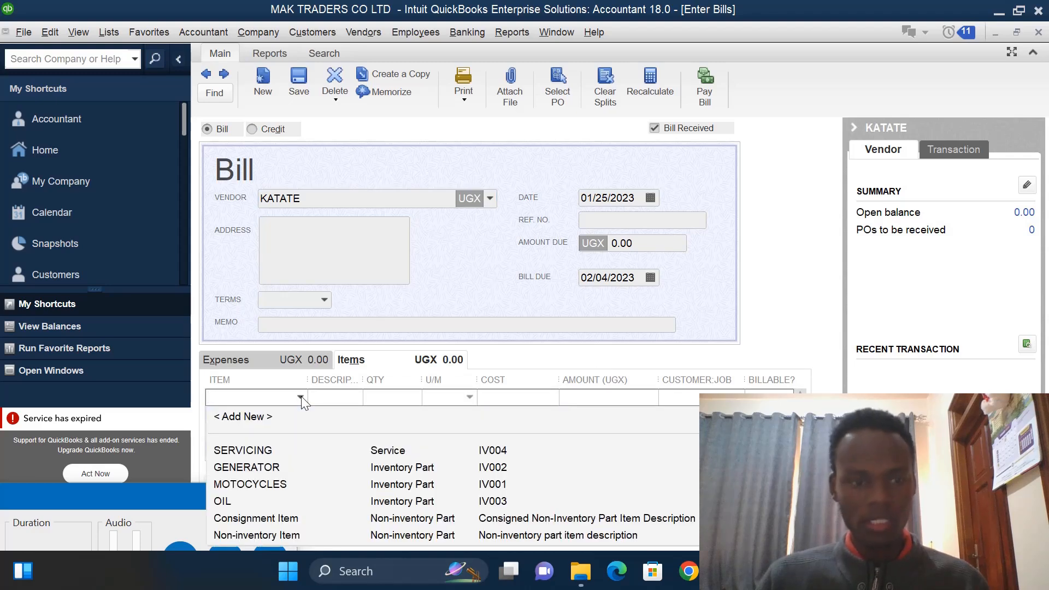
click(257, 418)
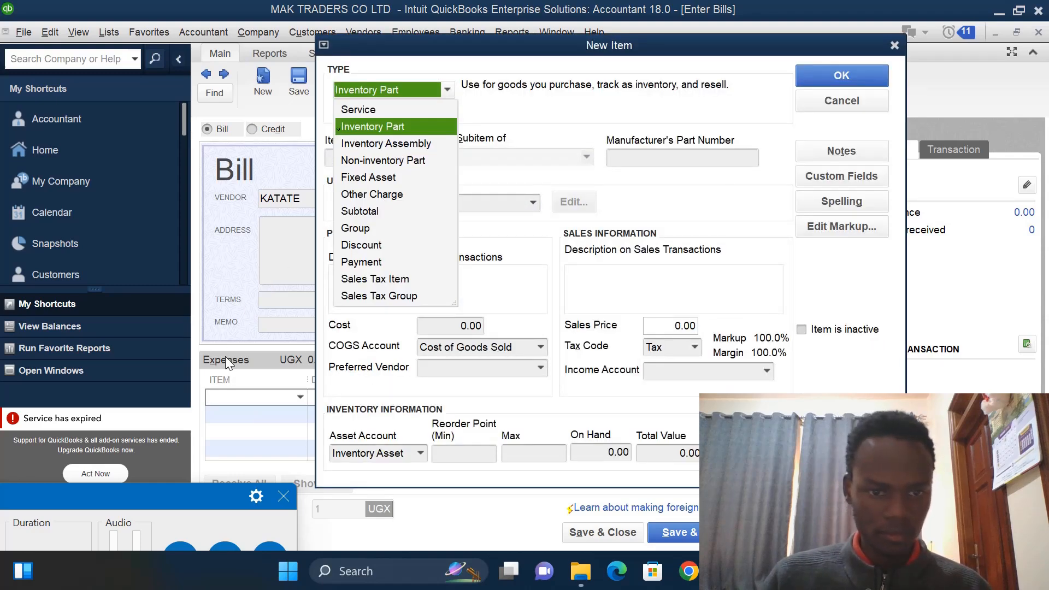
click(895, 45)
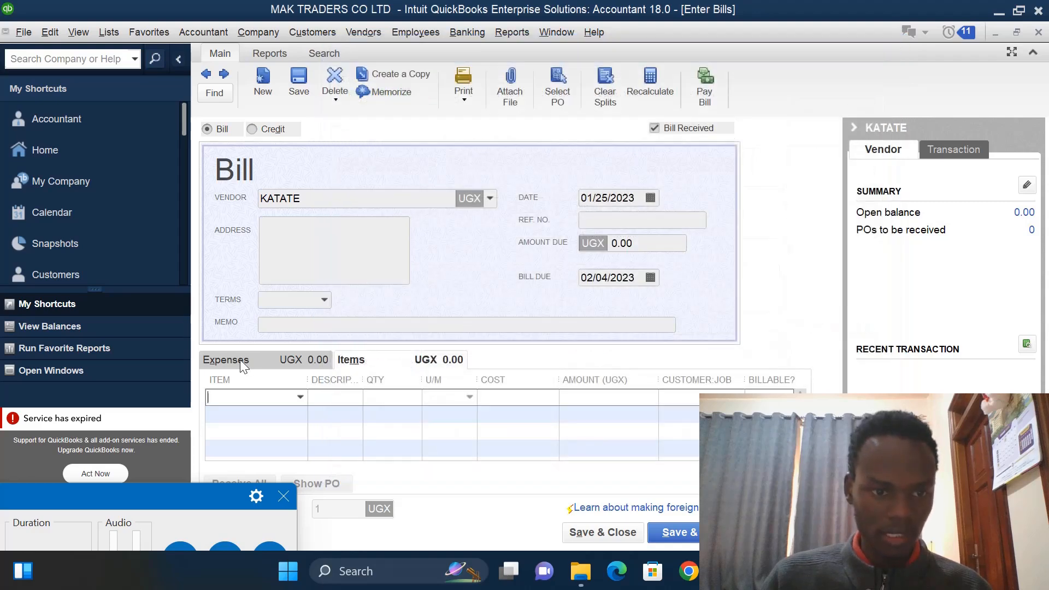
- Create a new Other Expense account named KATATE for the bill's expense line
click(241, 360)
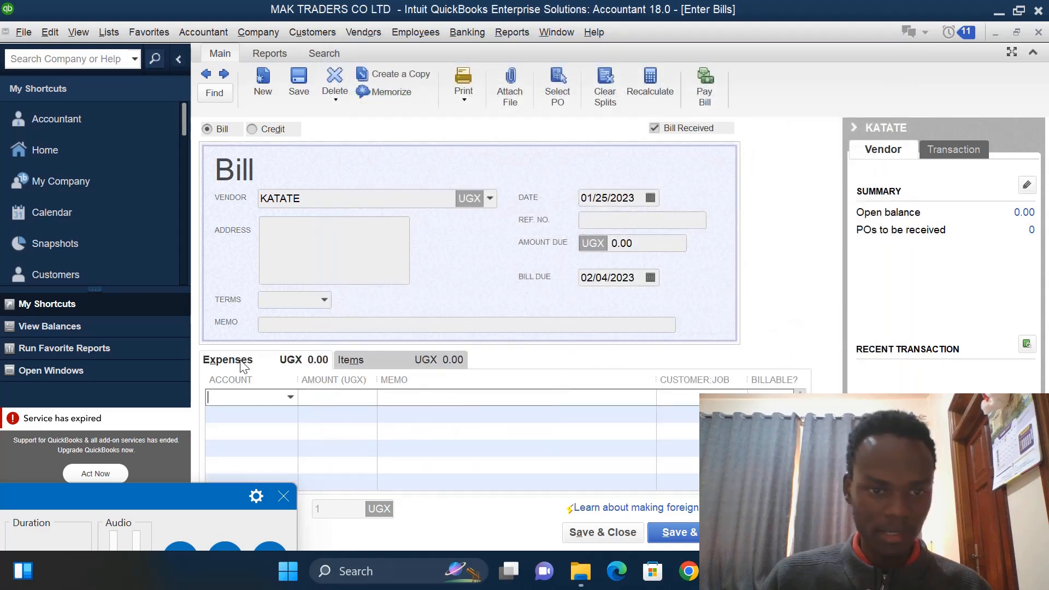
click(290, 397)
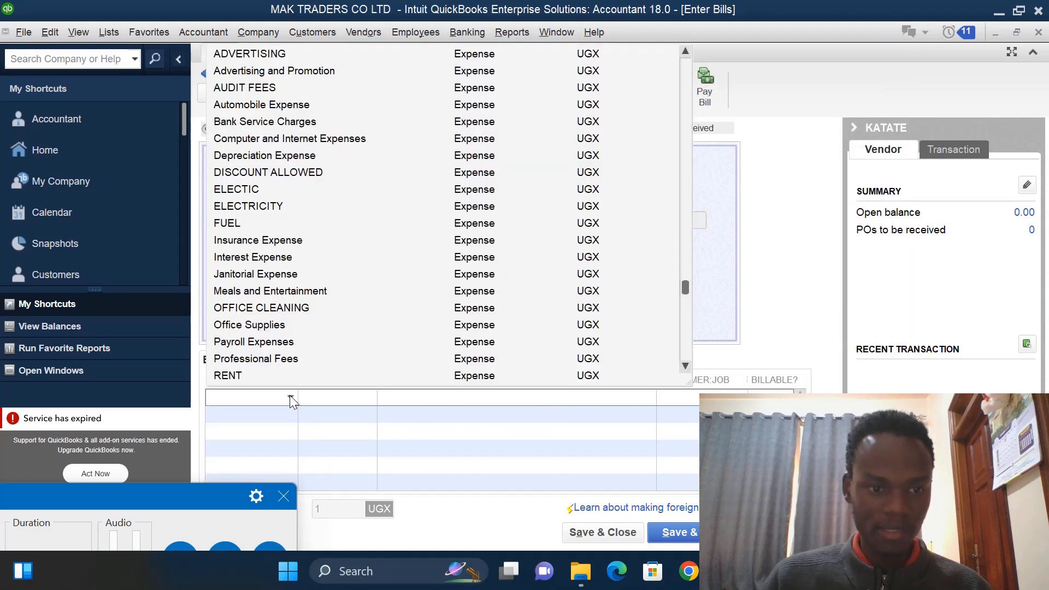
click(685, 50)
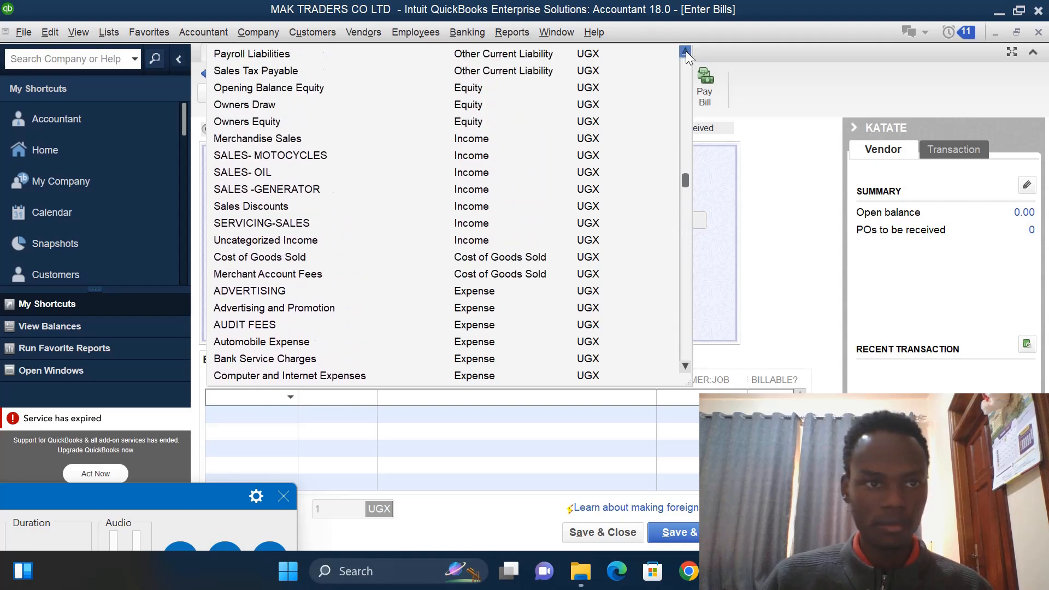
drag(686, 51, 686, 51)
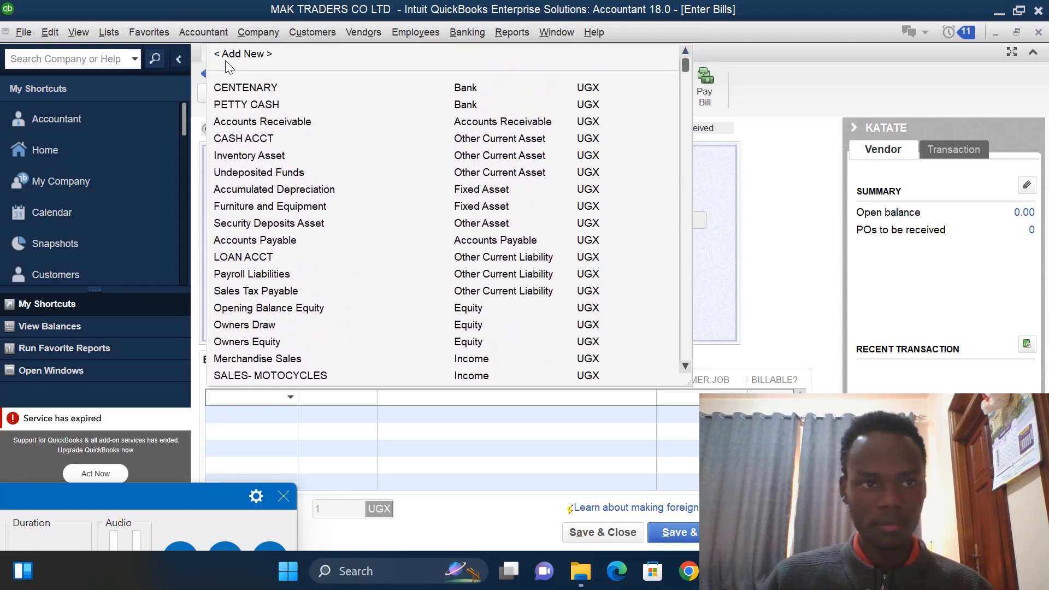
click(247, 54)
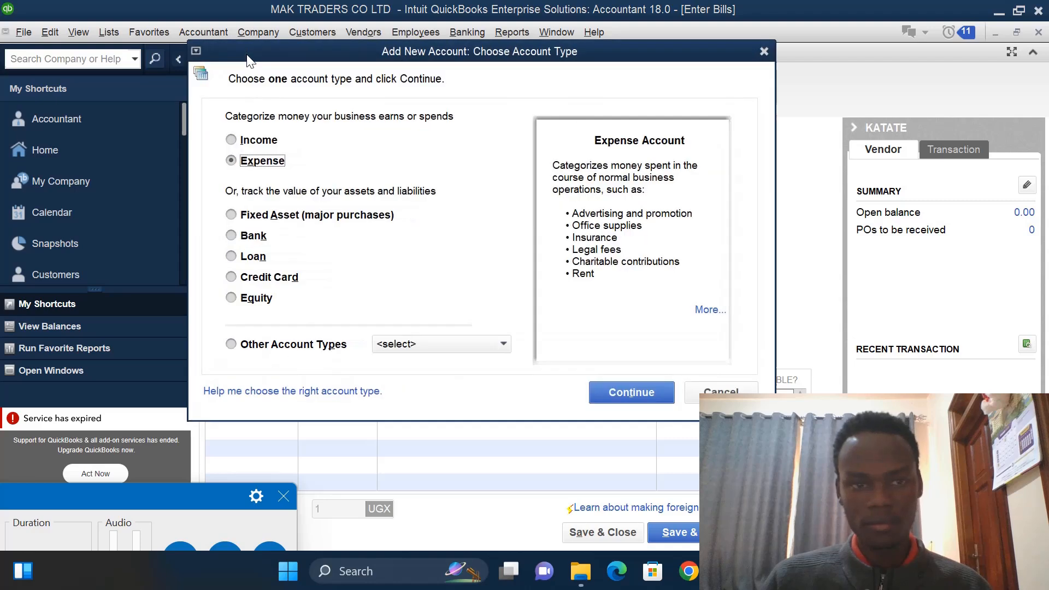
click(504, 344)
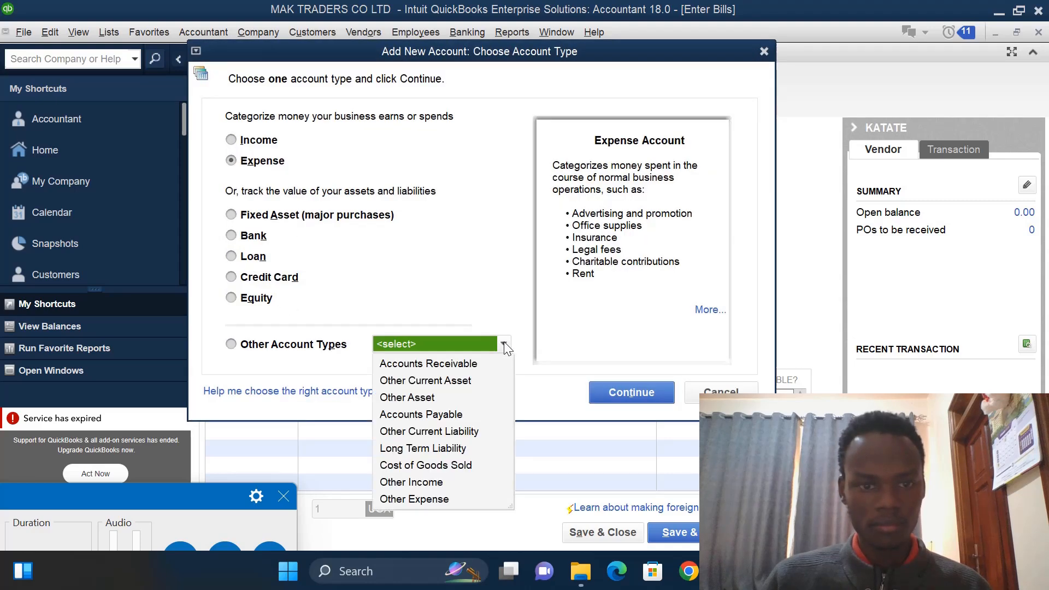
click(446, 500)
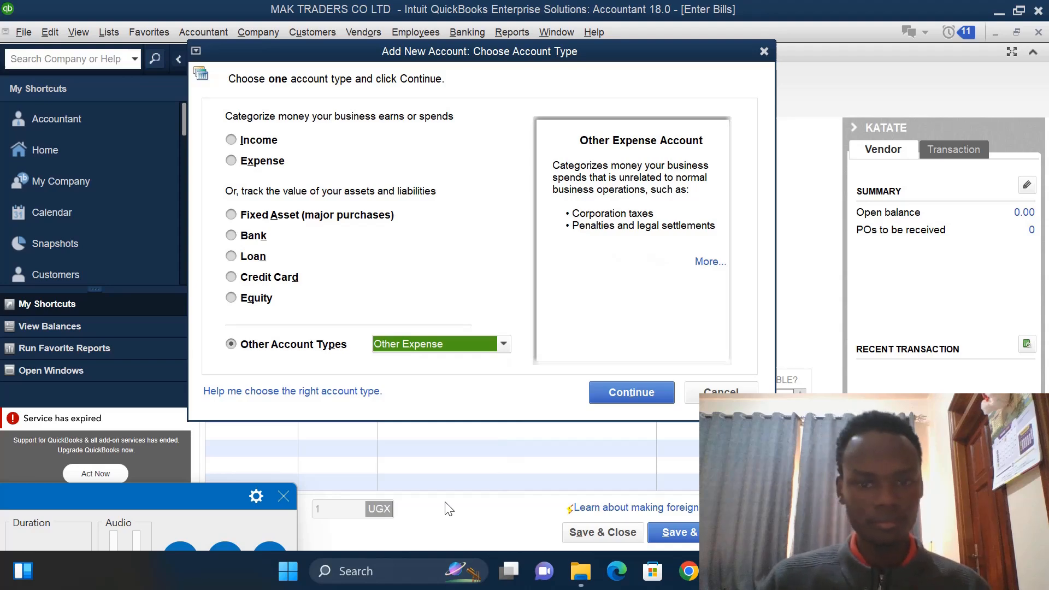
click(620, 394)
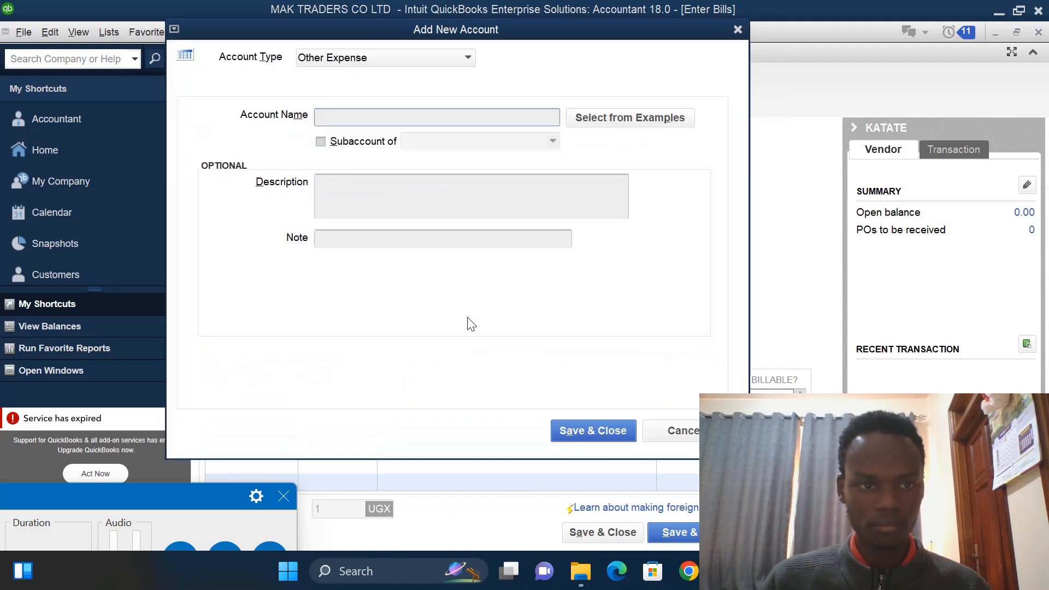
click(383, 117)
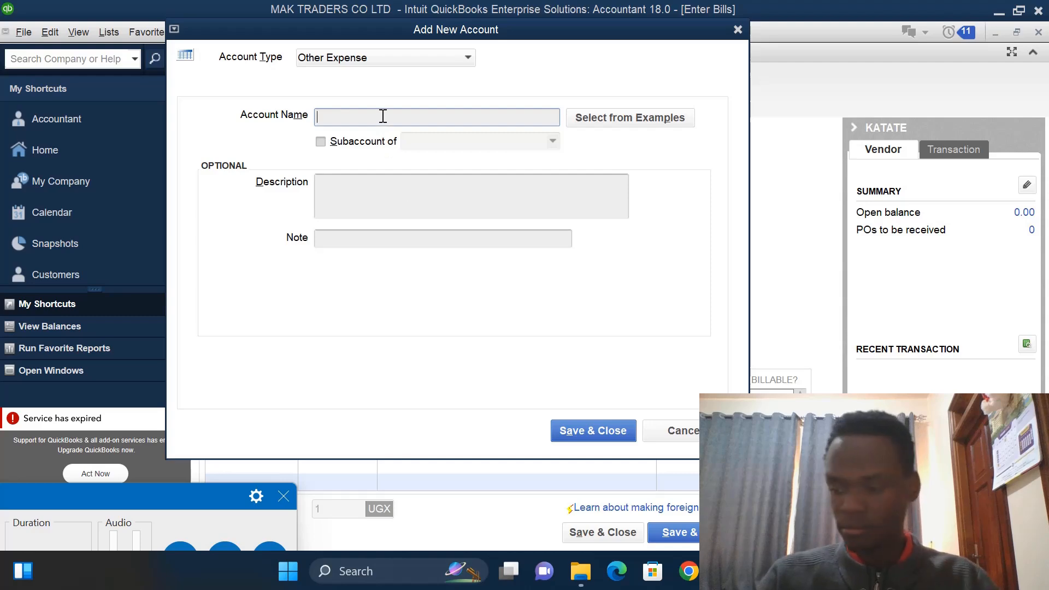
text(KA)
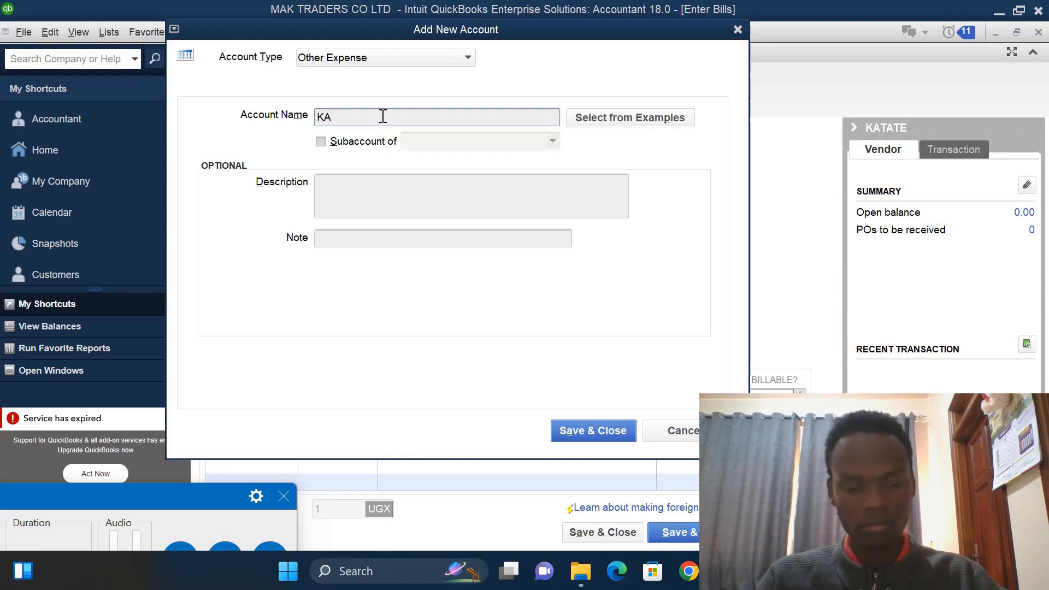
text(TA)
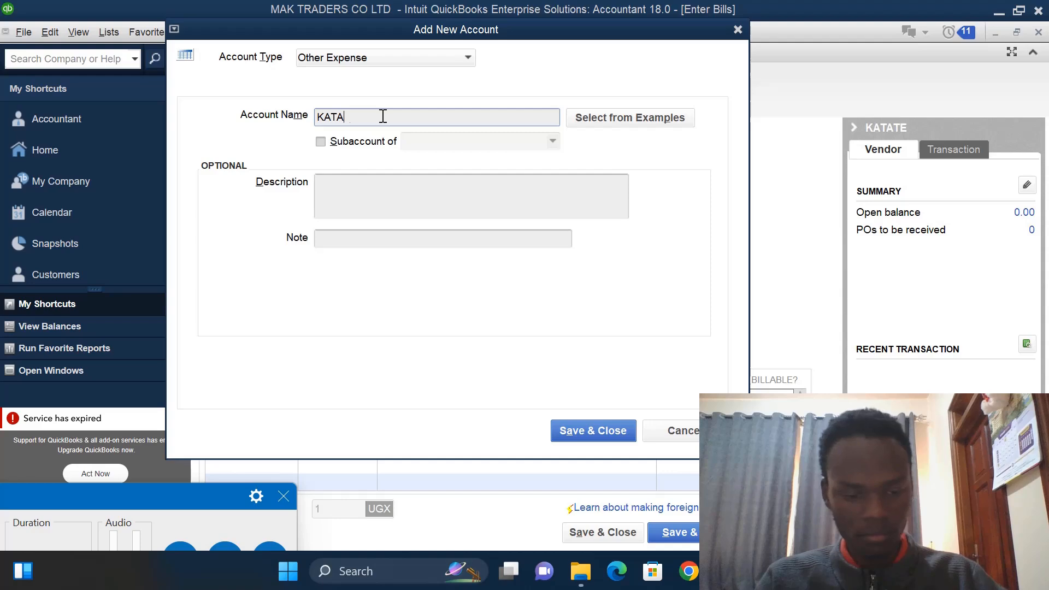
text(TE)
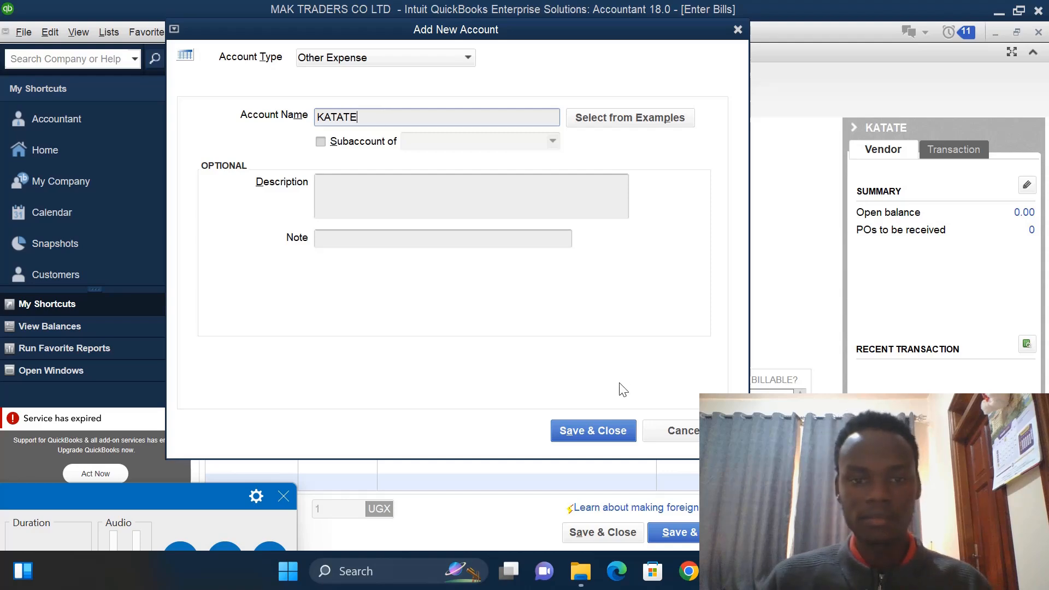
click(593, 426)
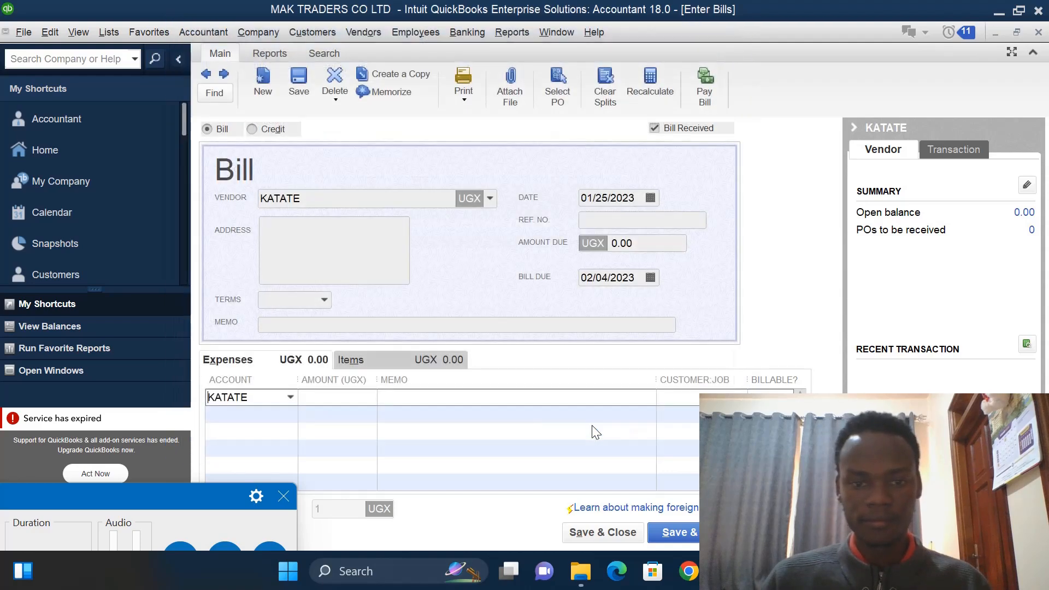
- Enter an amount of 200000 against the KATATE expense account and save the bill
click(331, 398)
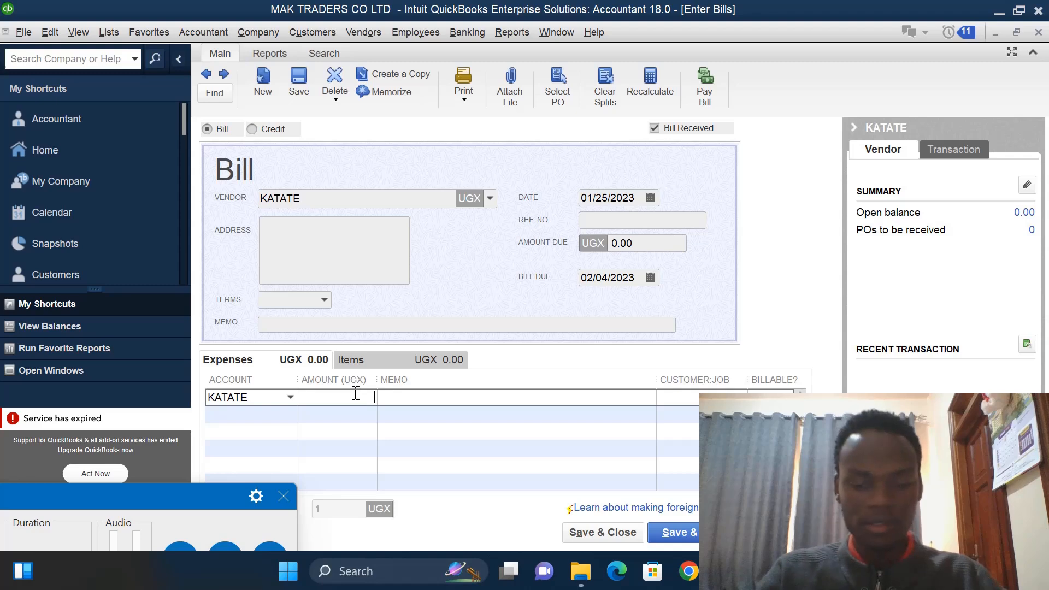
text(200000)
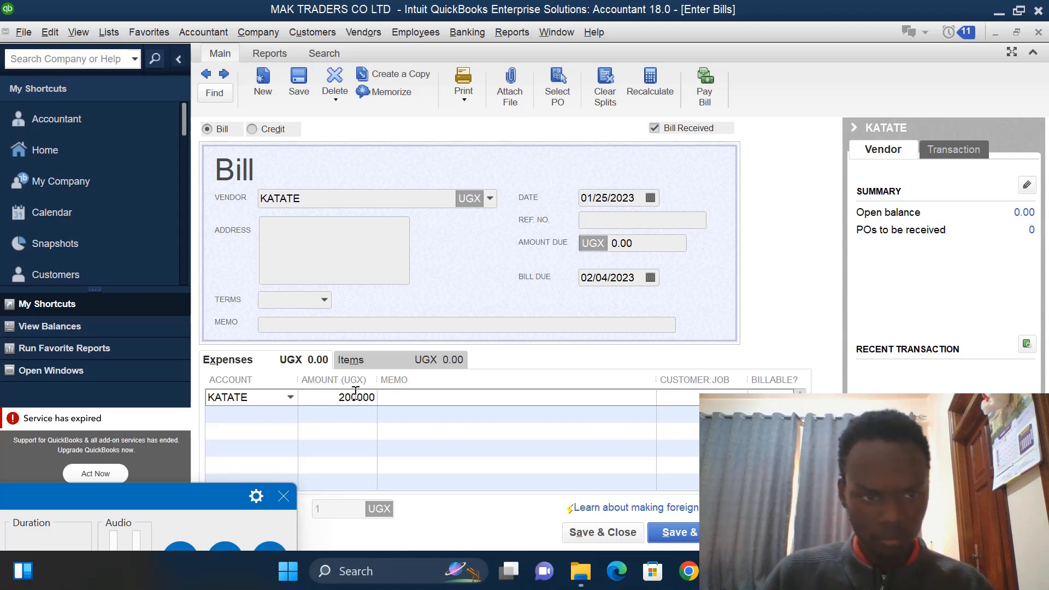
click(614, 538)
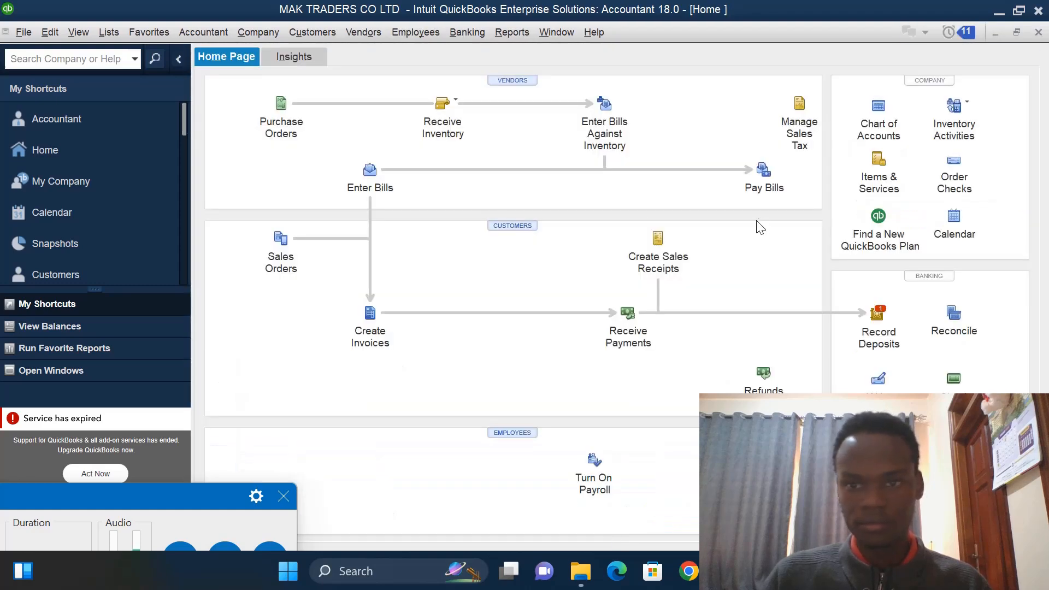
- Pay the KATATE bill of 200,000 from the PETTY CASH account using the Check method
click(765, 172)
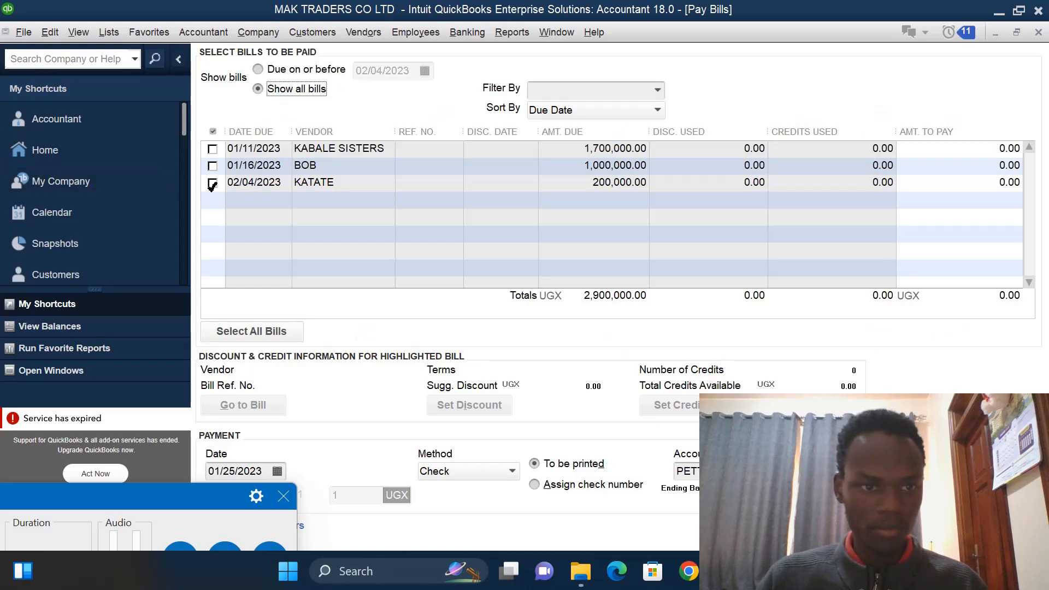
click(212, 184)
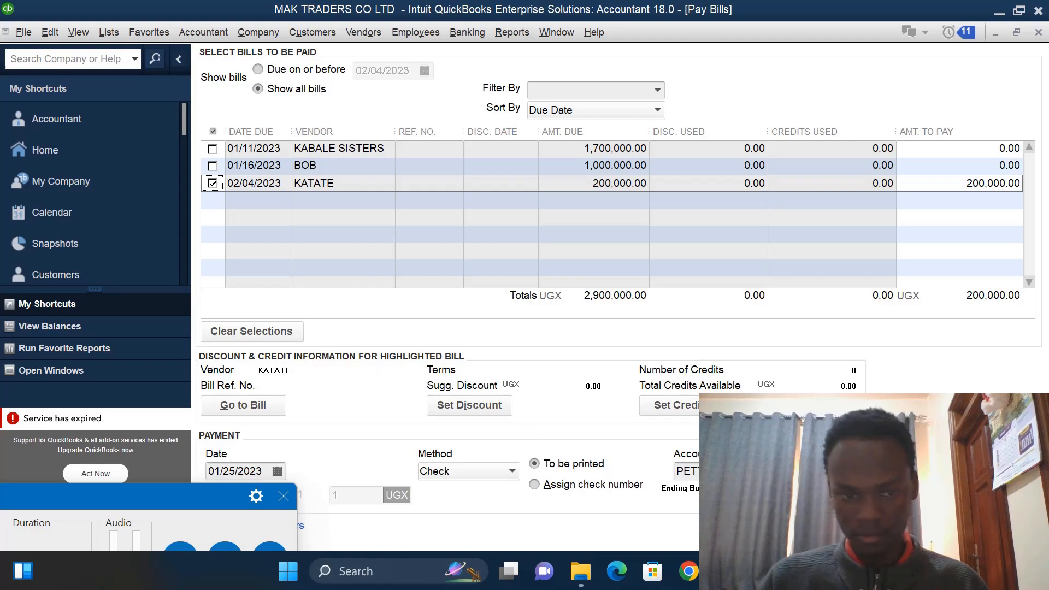
click(804, 472)
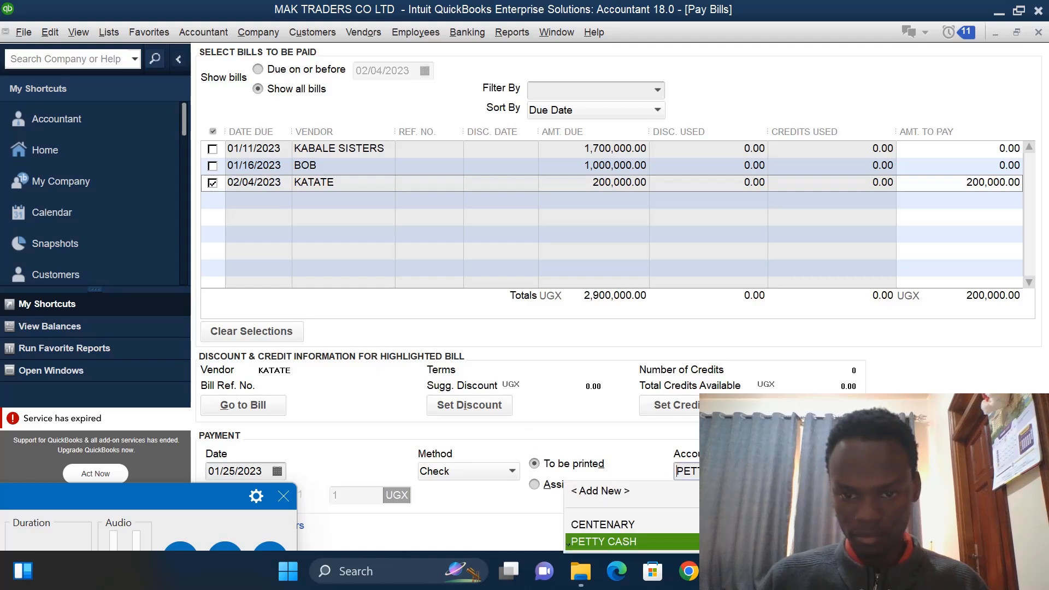
click(654, 541)
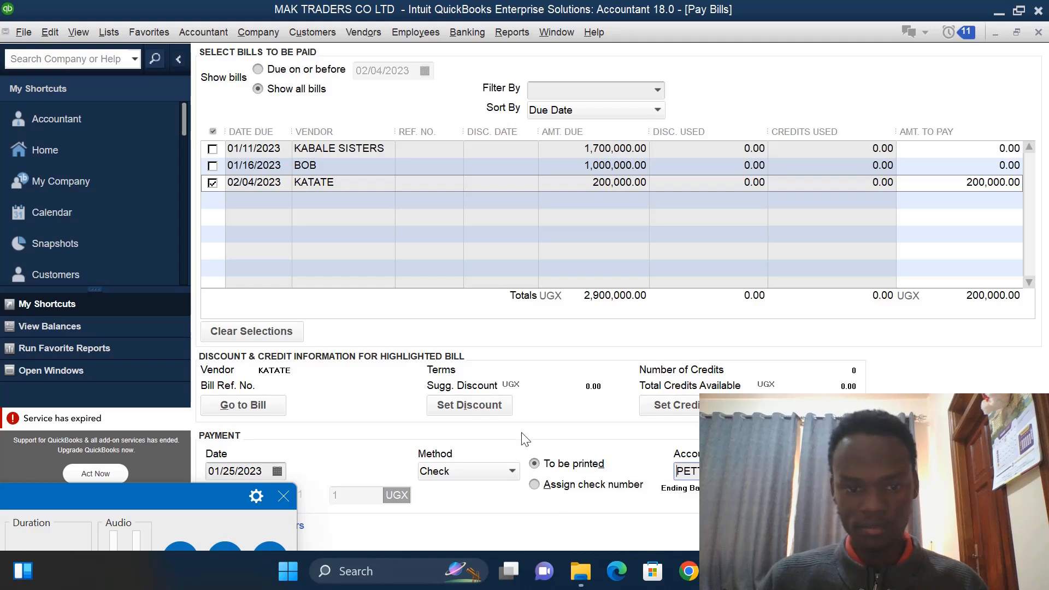
click(512, 470)
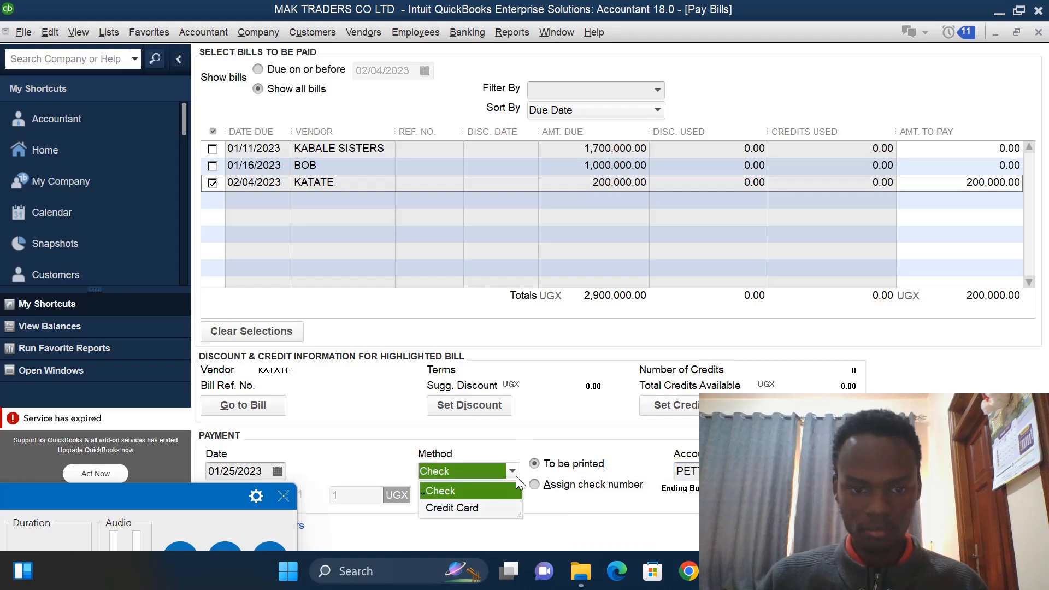
click(422, 493)
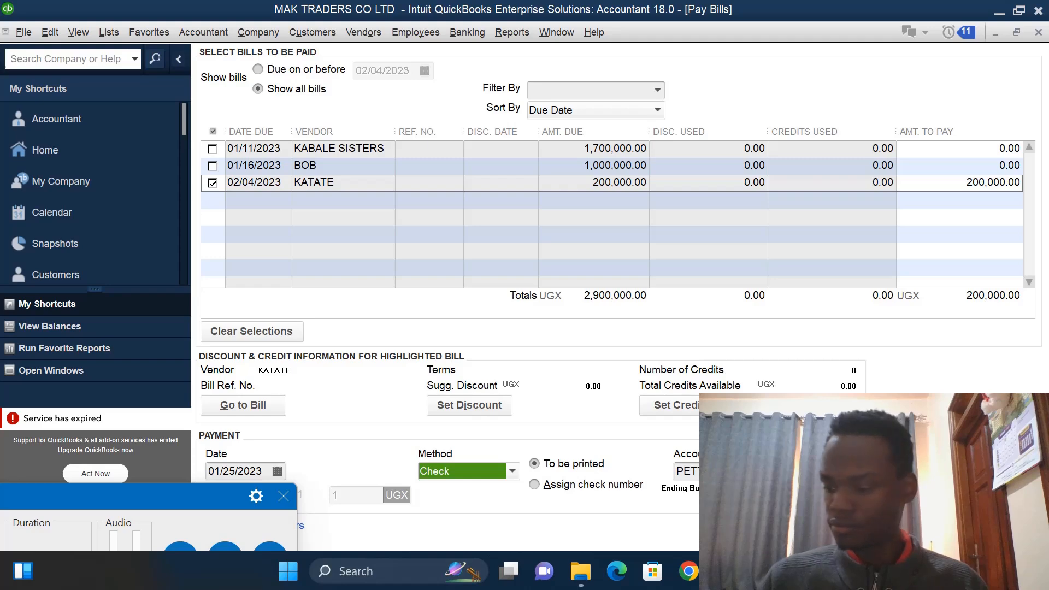
click(907, 532)
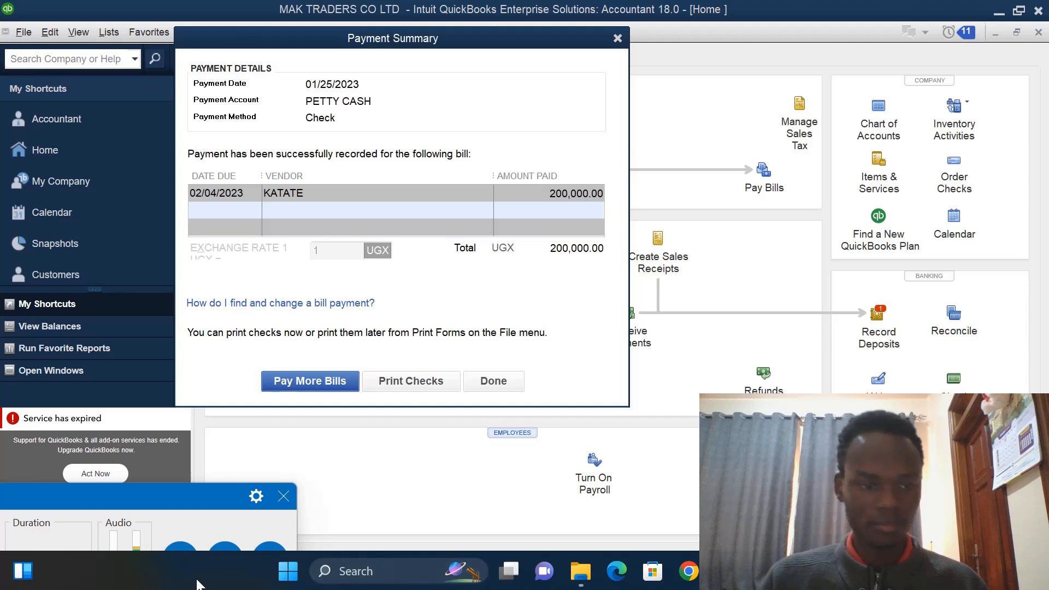
- Close the payment summary for the KATATE bill
drag(155, 496, 165, 471)
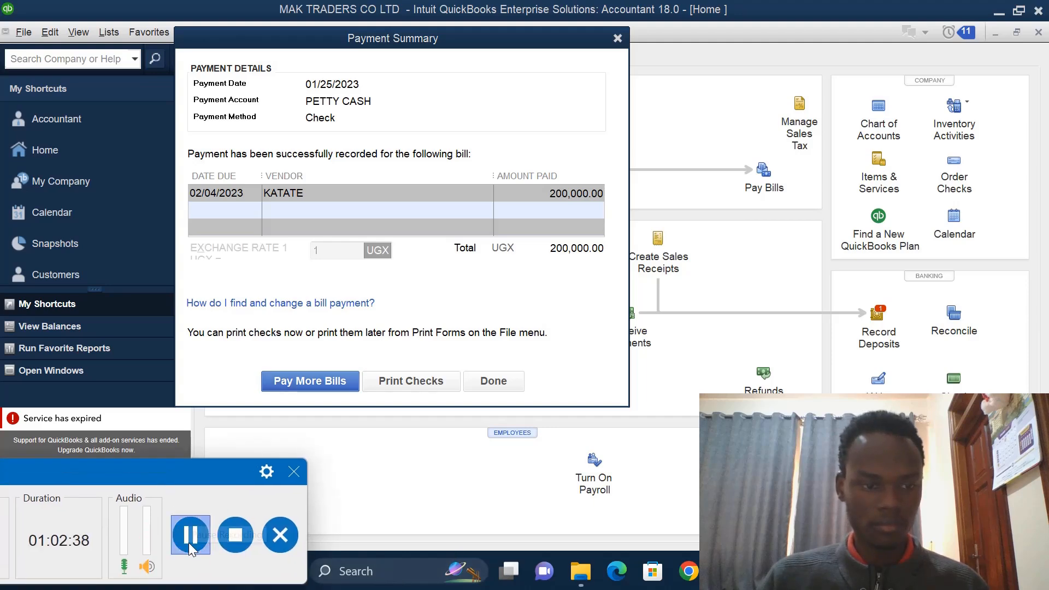
click(191, 545)
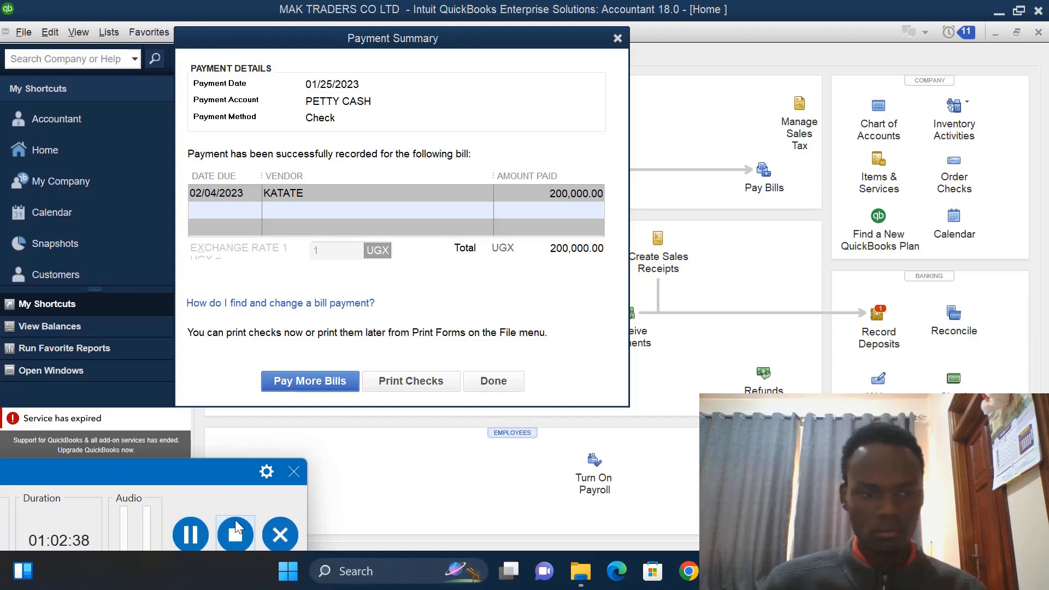
click(482, 381)
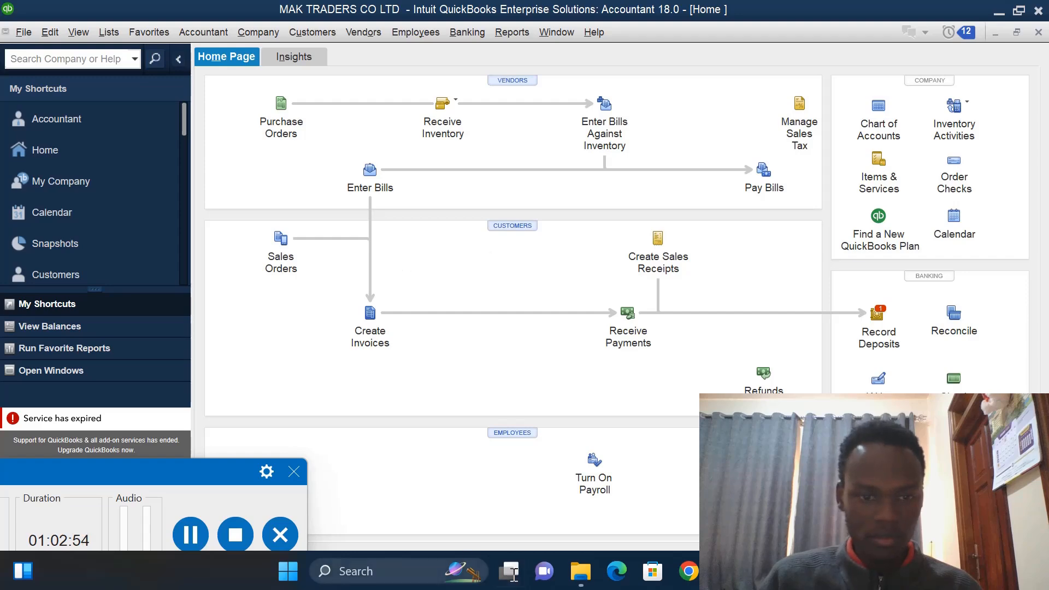
- Open a new general journal entry from the Chart of Accounts and dismiss the auto-numbering message
click(875, 116)
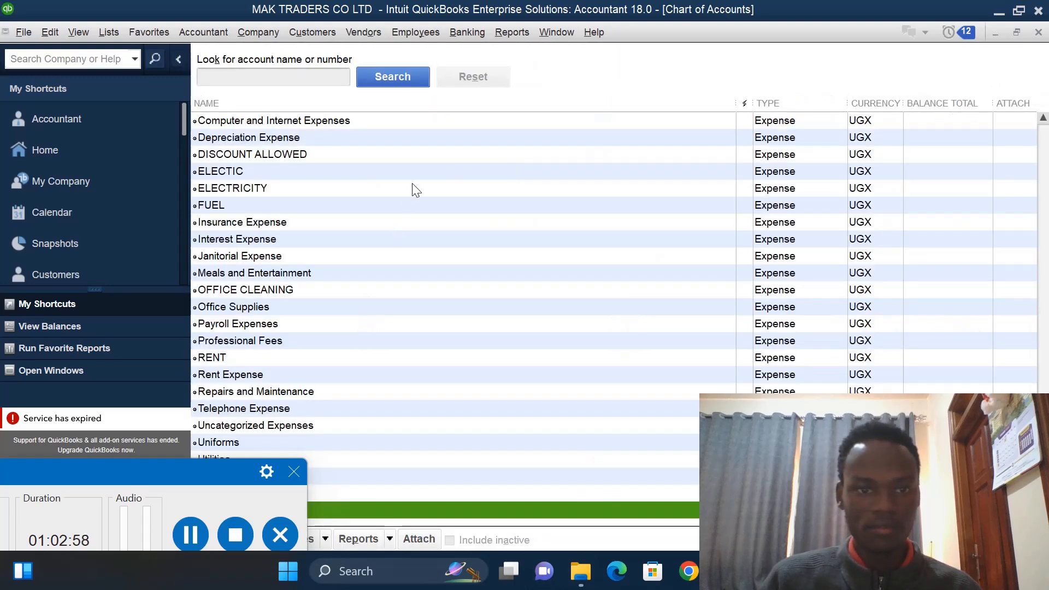
click(420, 171)
right_click(419, 166)
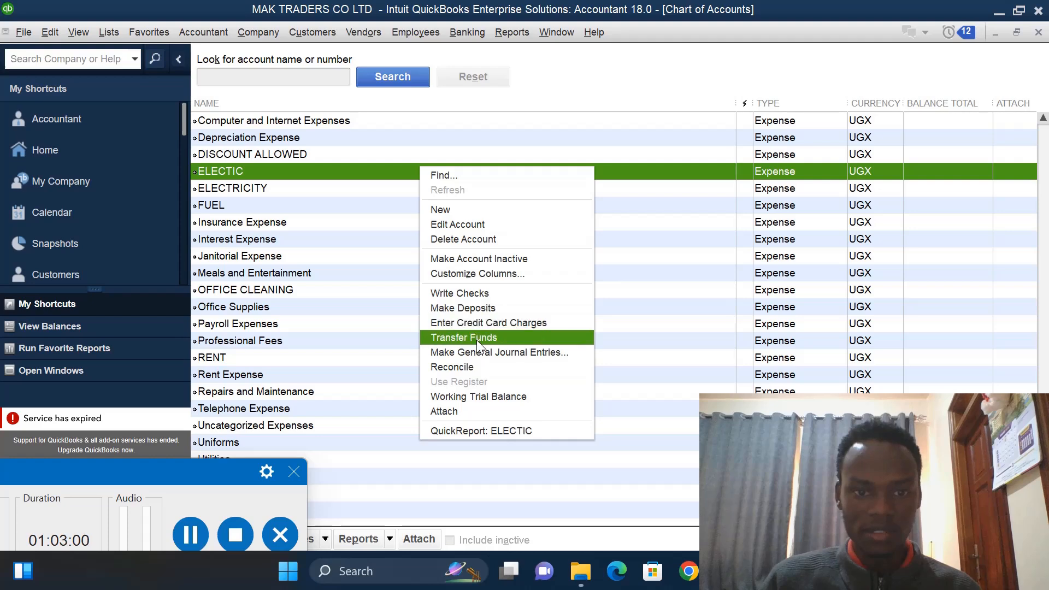
click(477, 356)
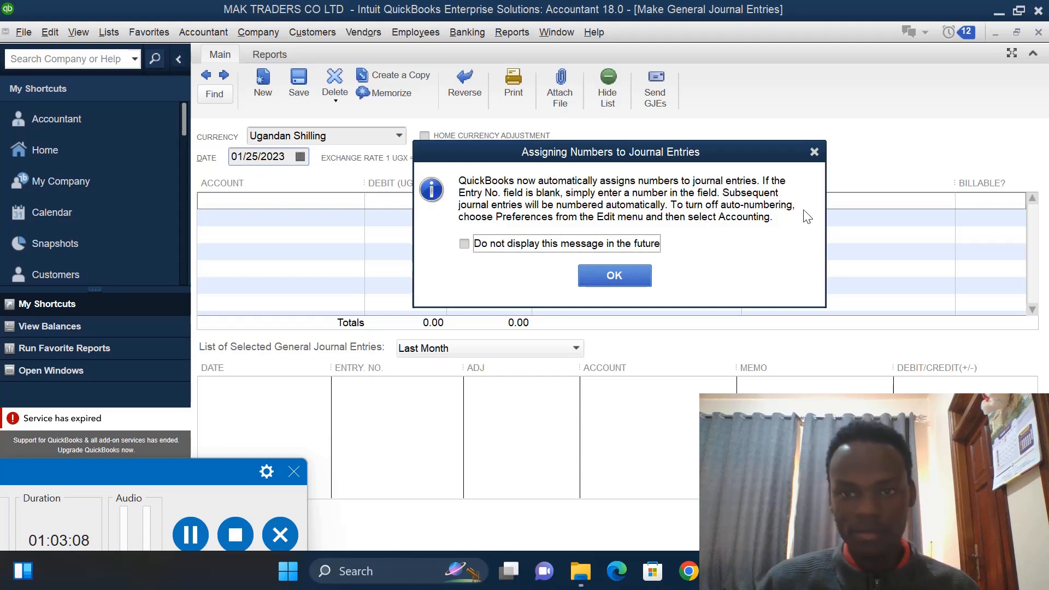
click(813, 153)
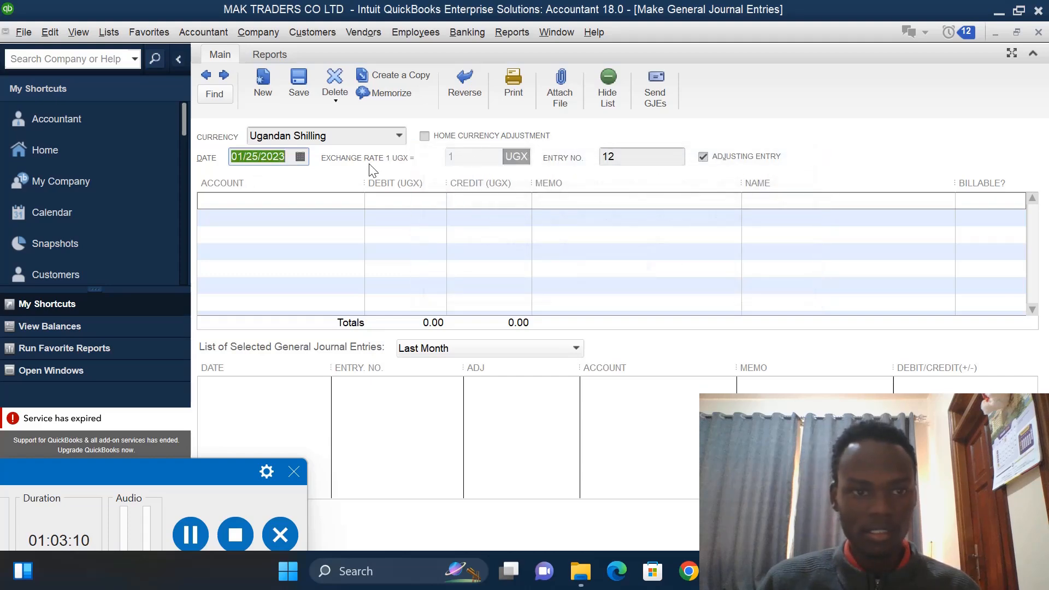
- Create a new Equity account named DRAWINGS for the journal entry's first line
click(248, 198)
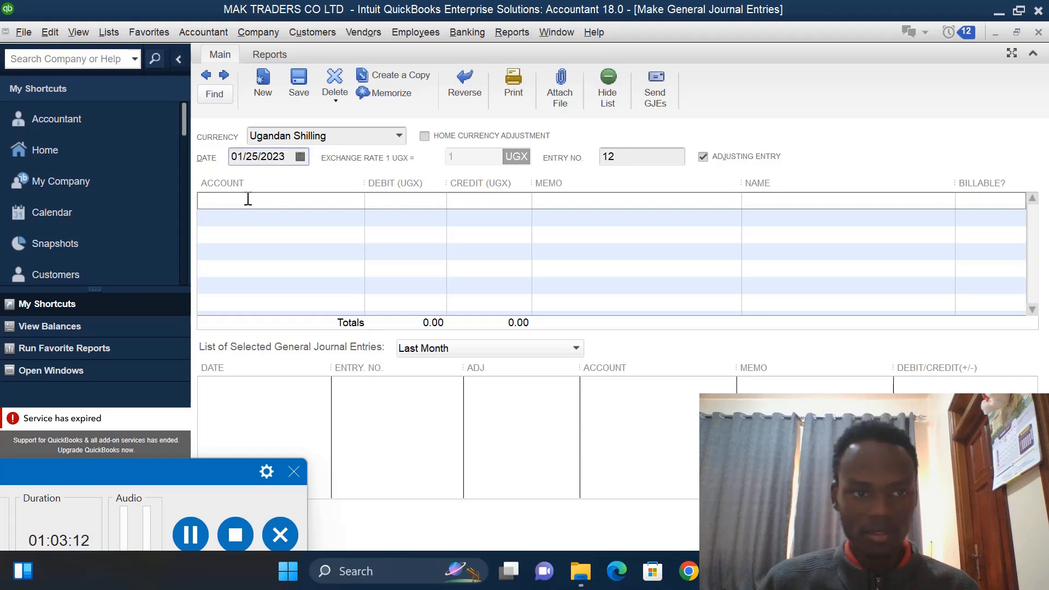
click(357, 200)
click(284, 223)
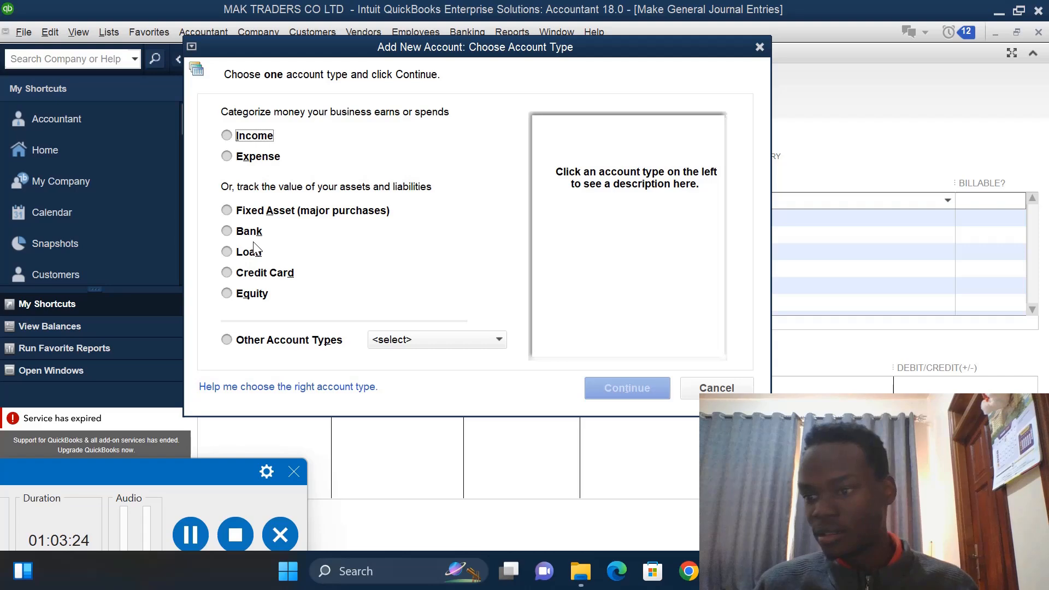
click(227, 294)
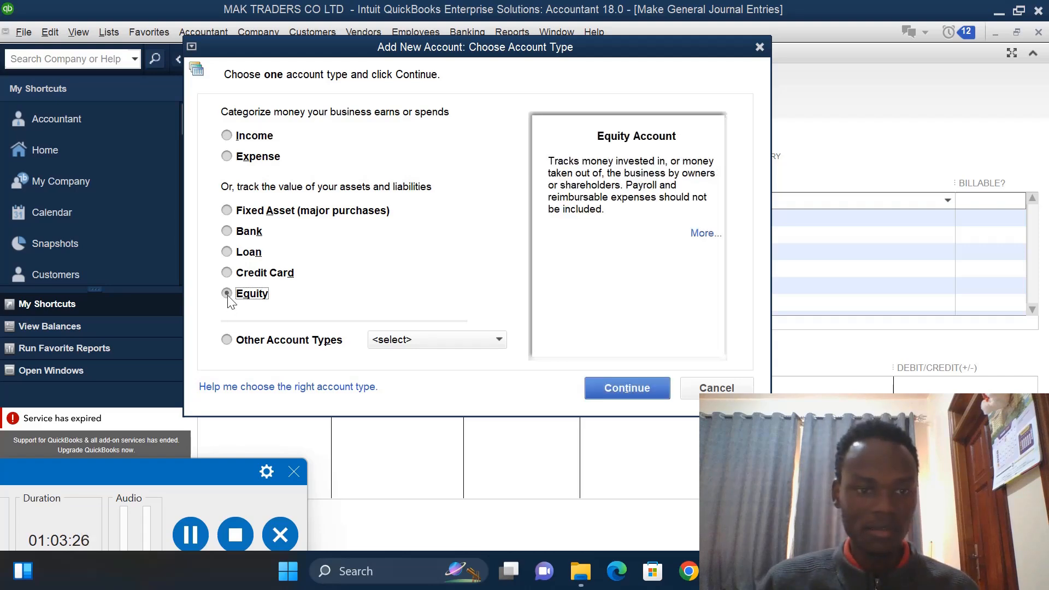
click(635, 388)
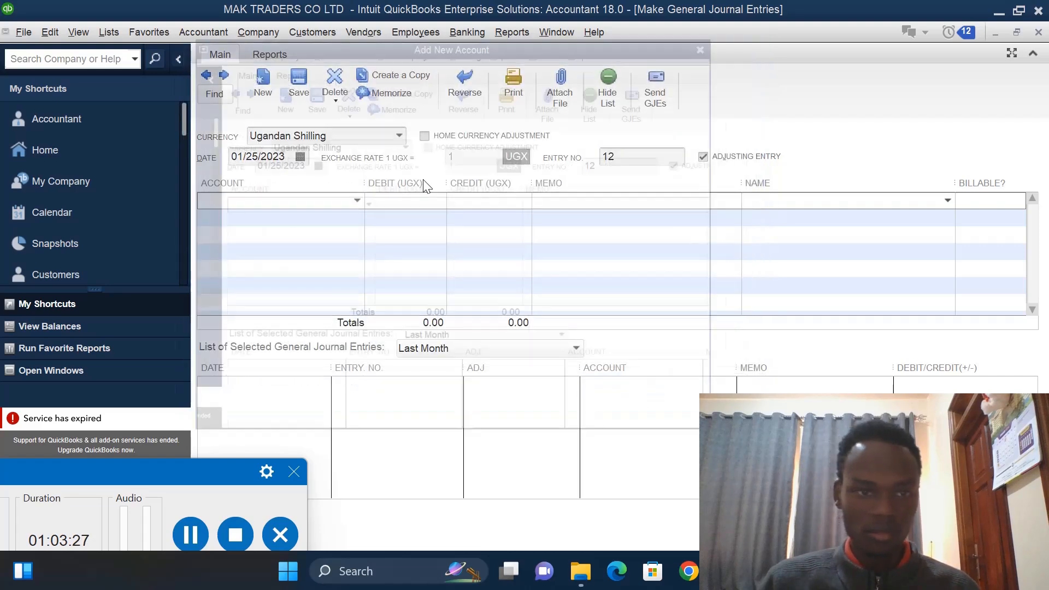
click(357, 113)
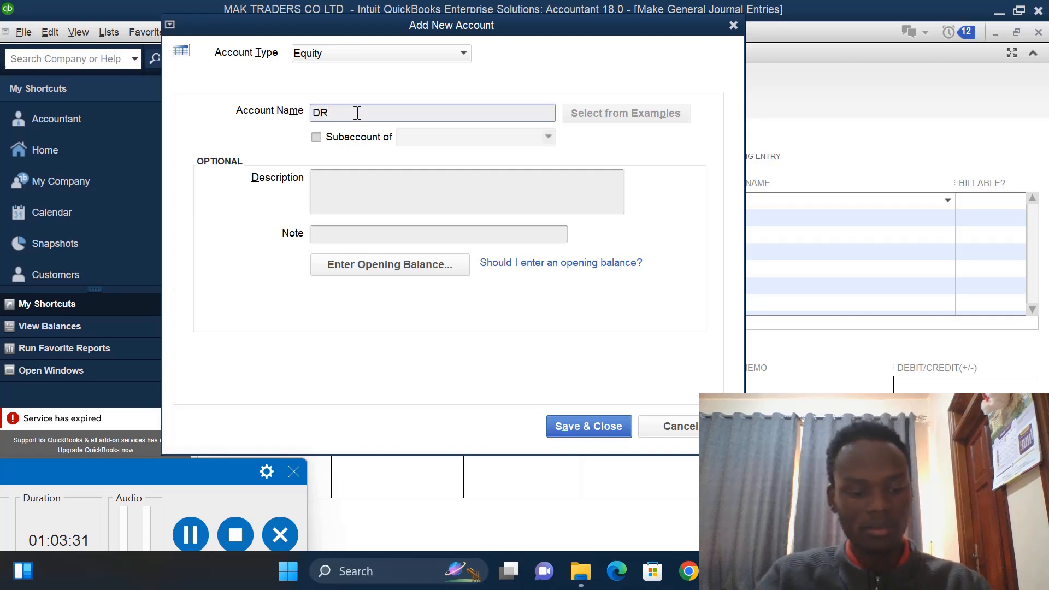
text(AWING)
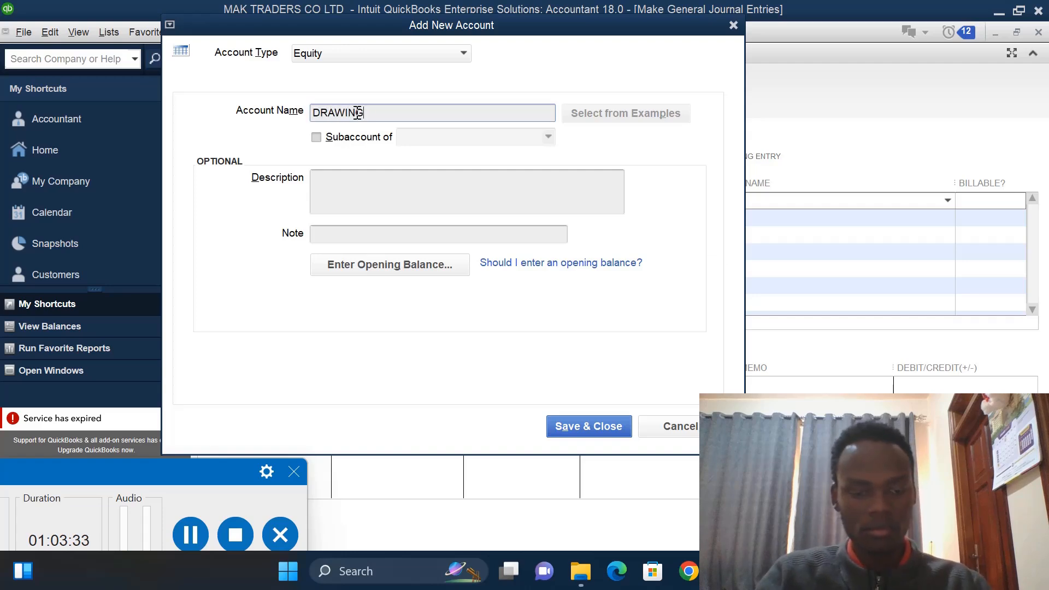
text(S)
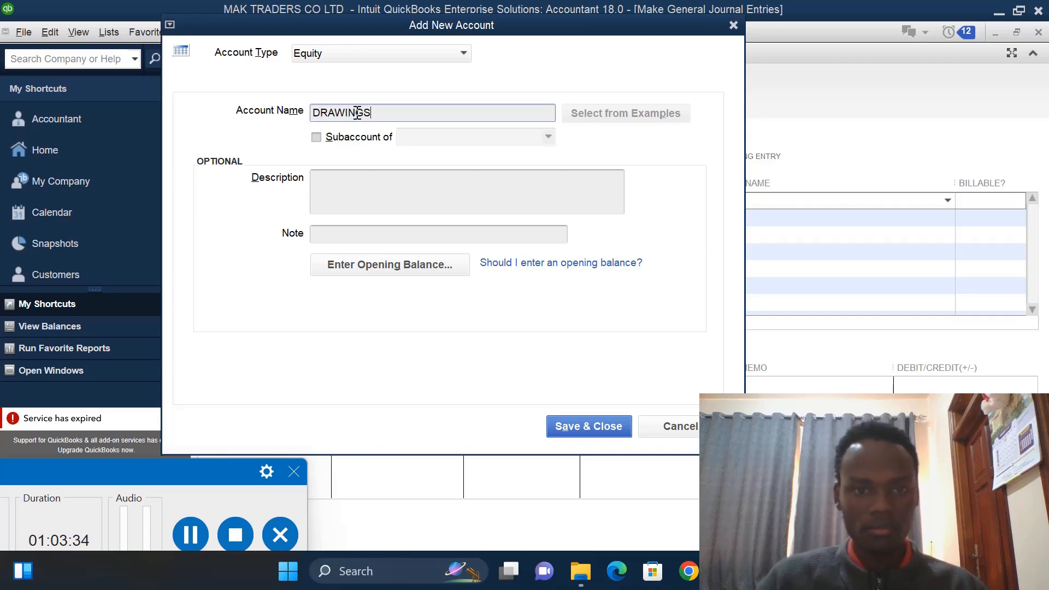
click(574, 424)
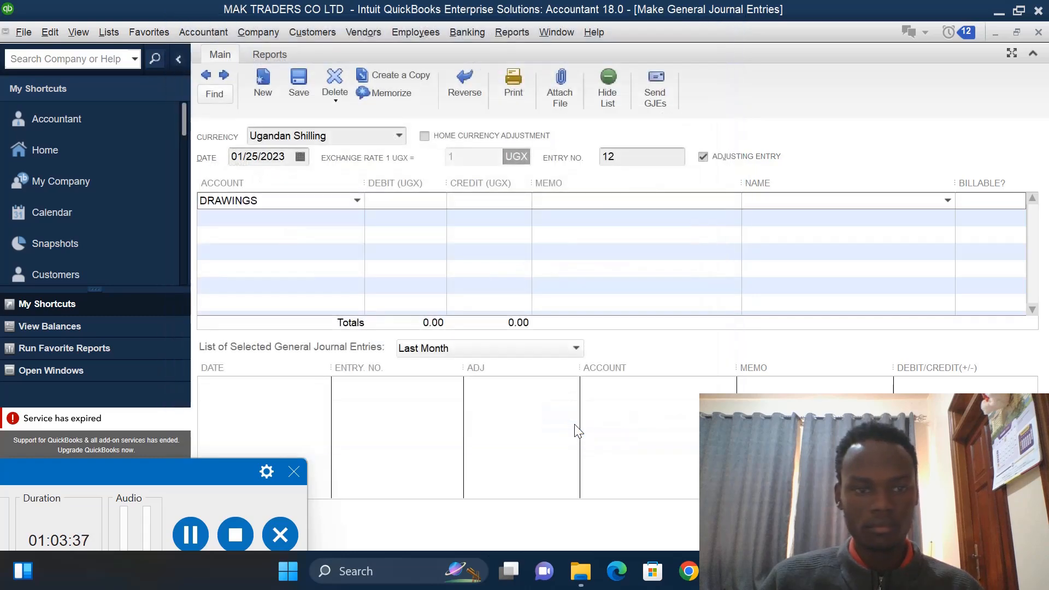
- Debit 500000 to the DRAWINGS line and carry the balancing credit to the next line
click(438, 204)
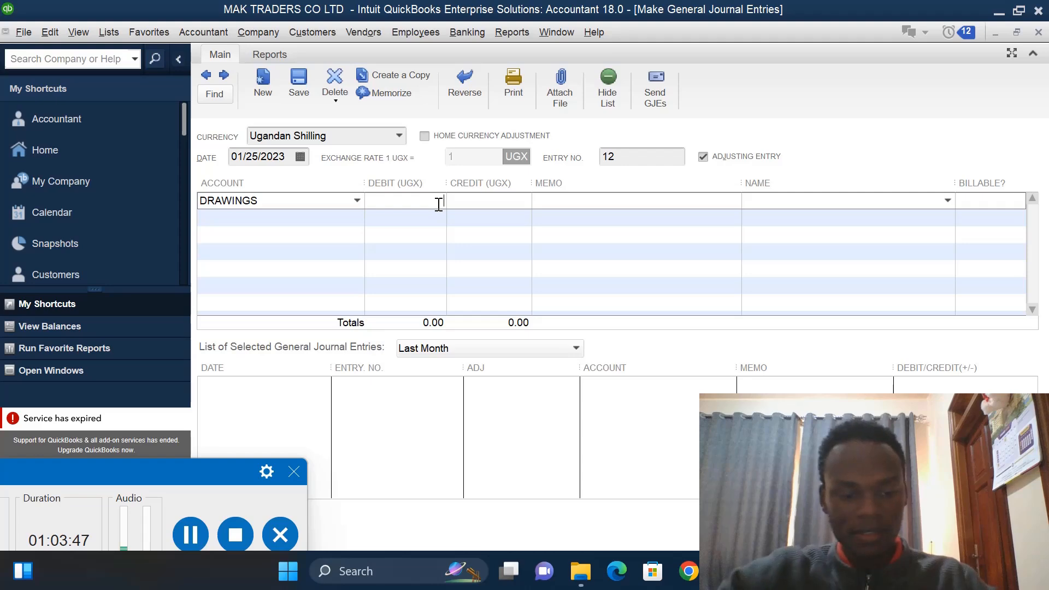
text(5000)
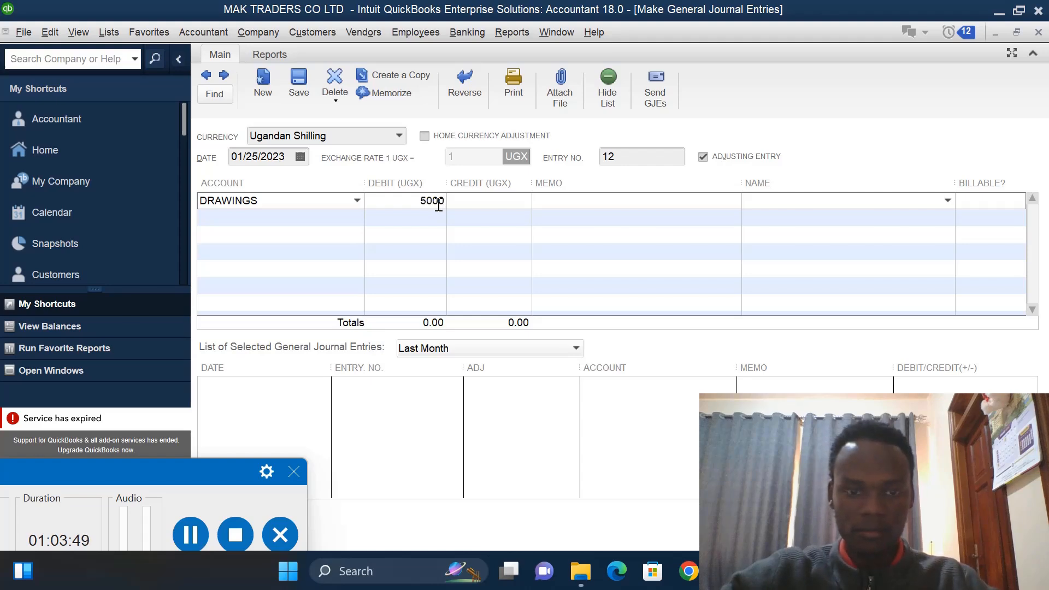
text(00)
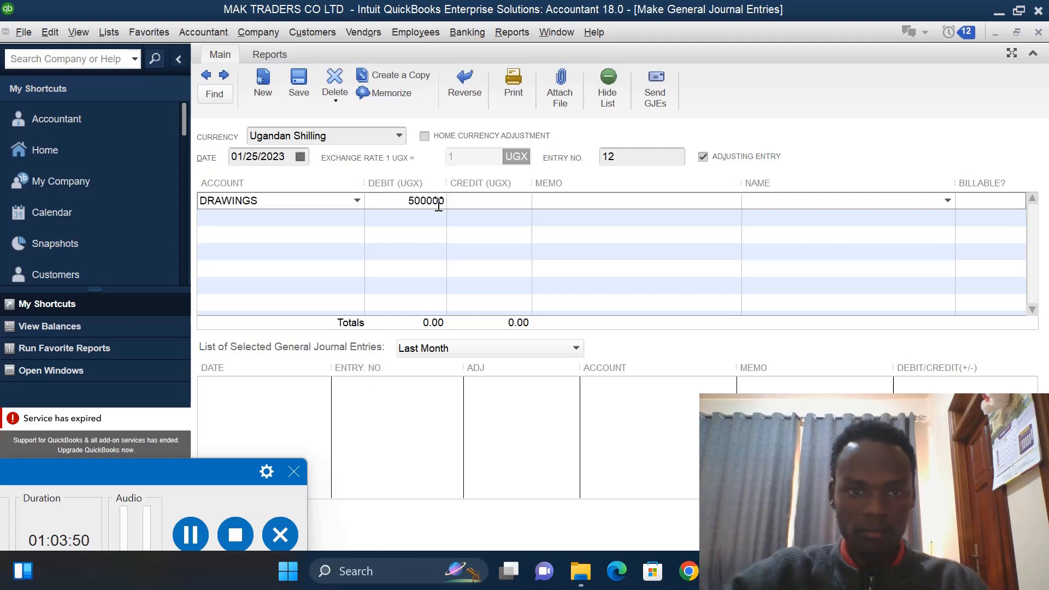
click(507, 223)
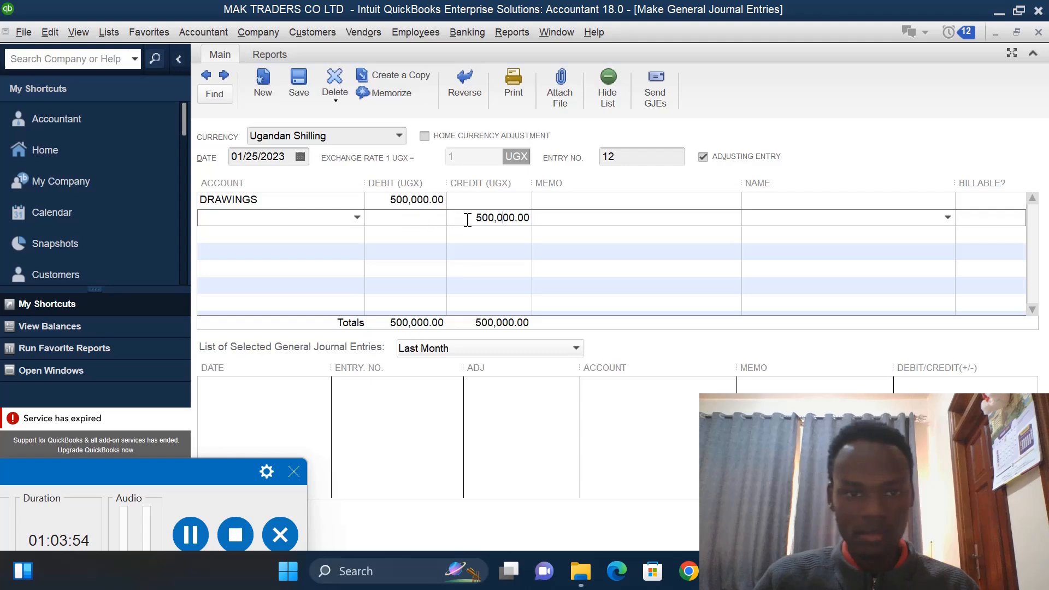
- Assign the credit line to the CENTENARY bank account and save the journal entry
click(358, 218)
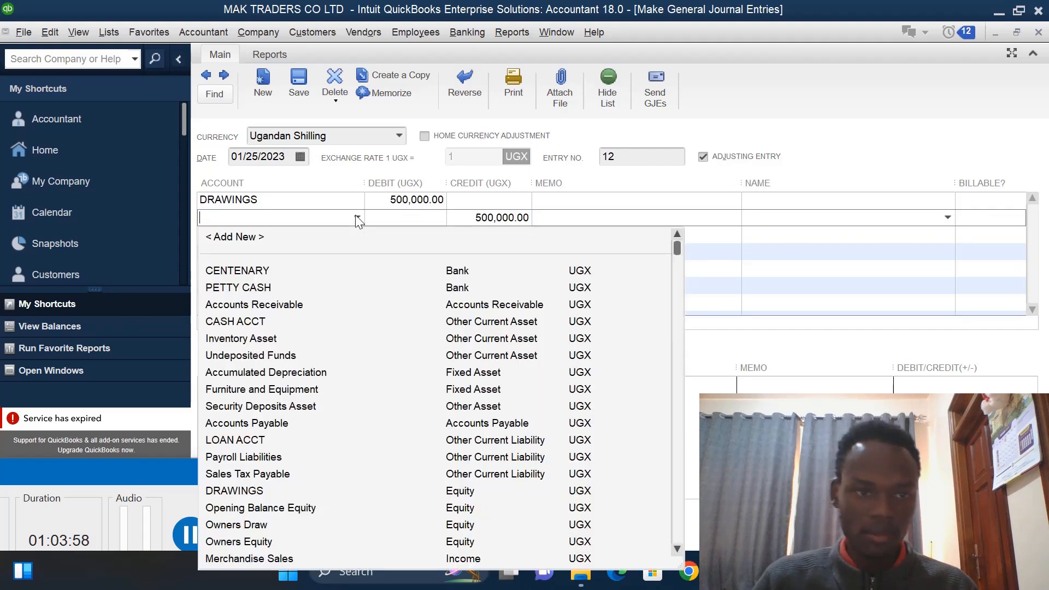
click(269, 270)
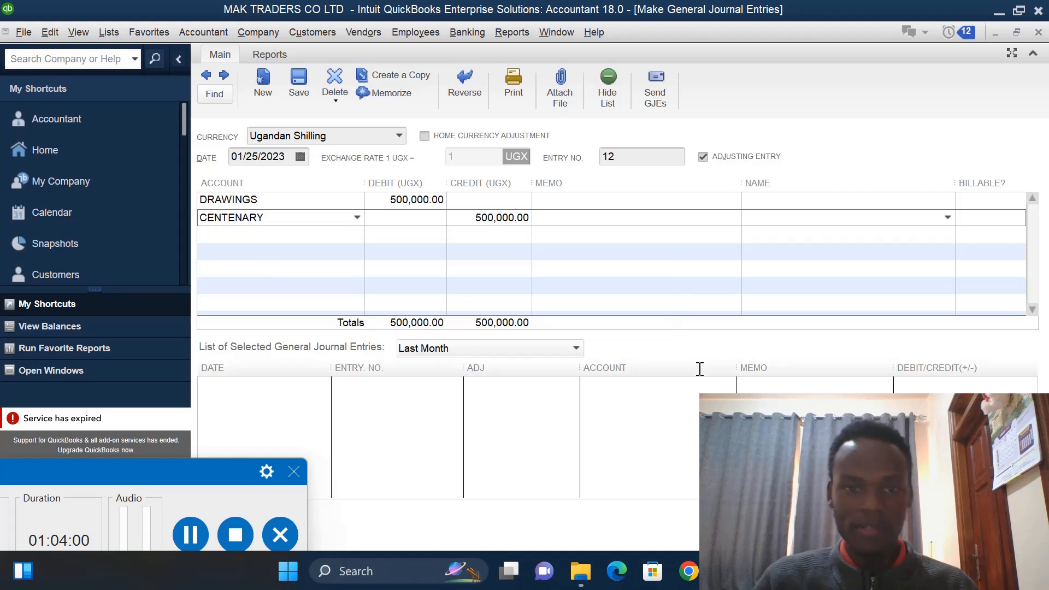
click(838, 531)
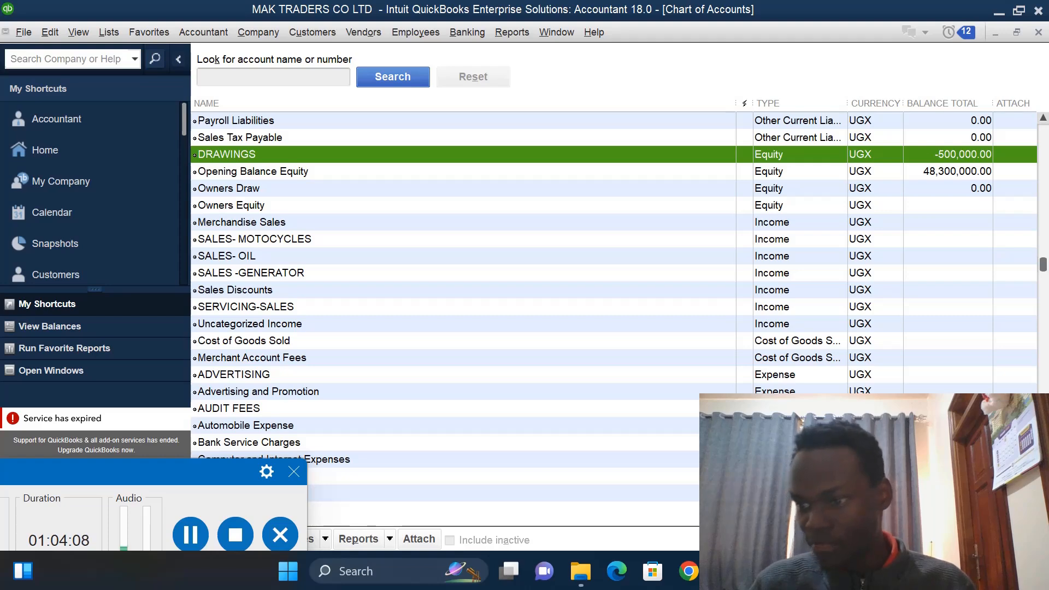
- Open another general journal entry from the Chart of Accounts and dismiss the auto-numbering message
right_click(755, 442)
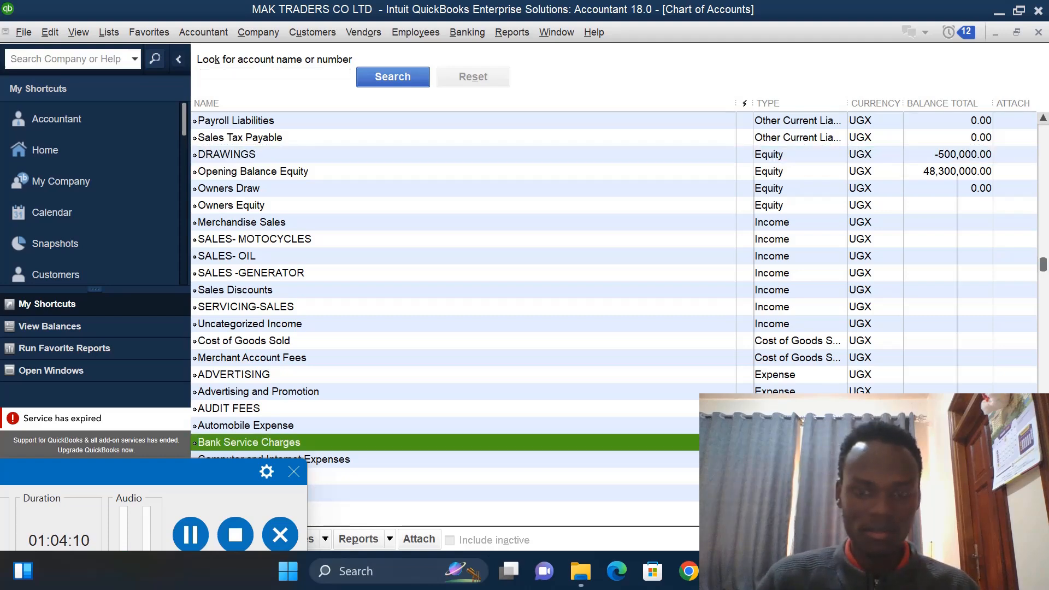
click(795, 362)
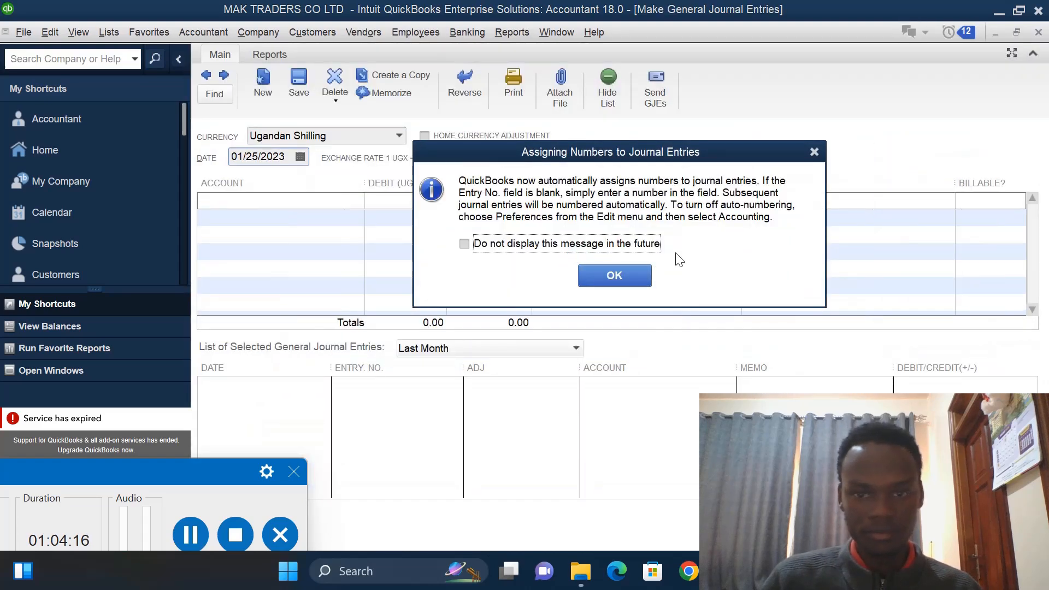
click(815, 151)
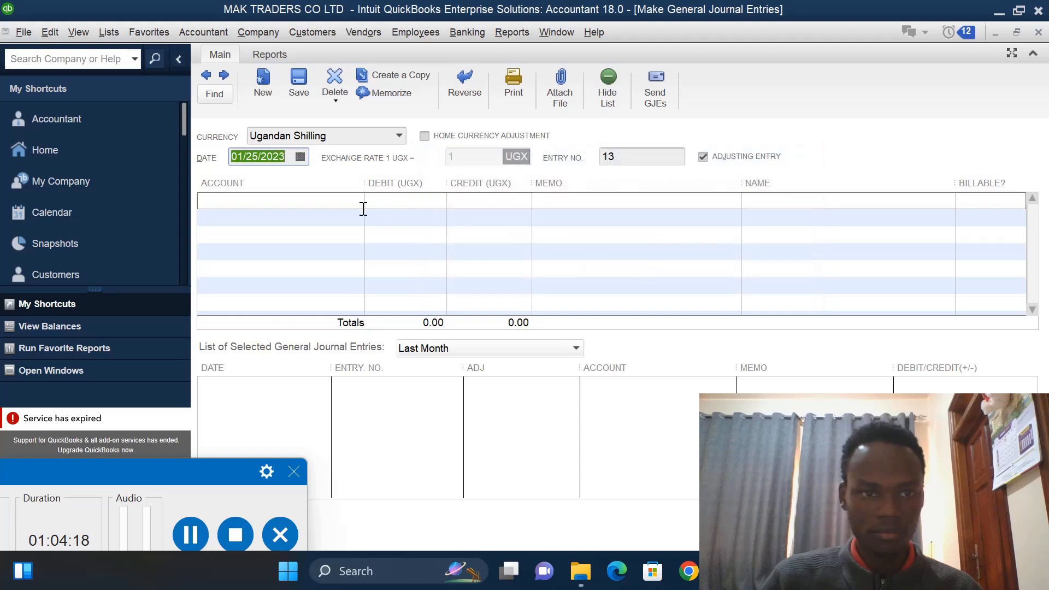
- Create a new Fixed Asset account named COMPUTER for the journal entry's first line
click(350, 203)
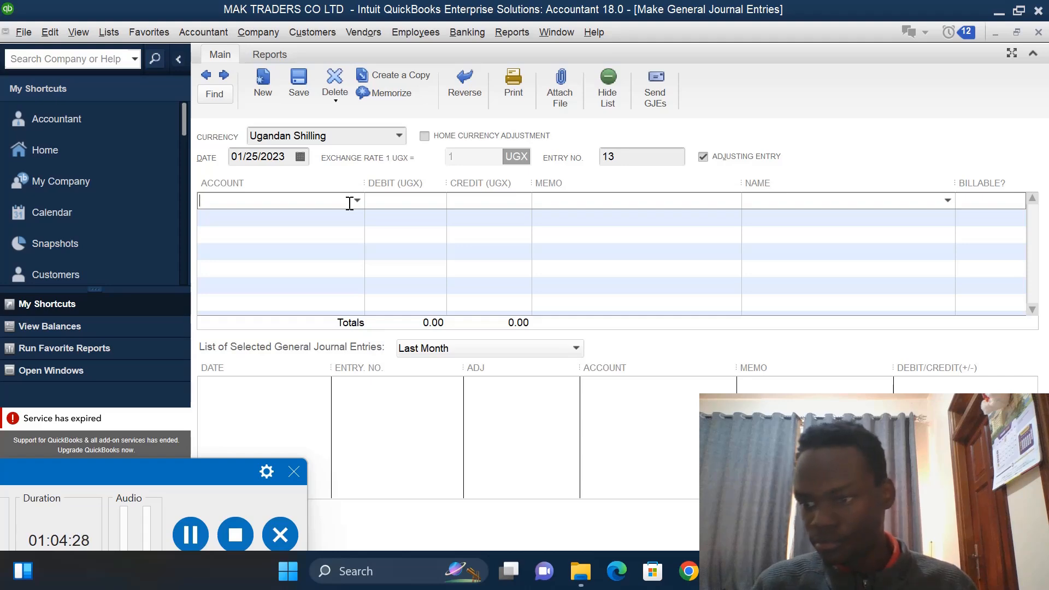
click(358, 201)
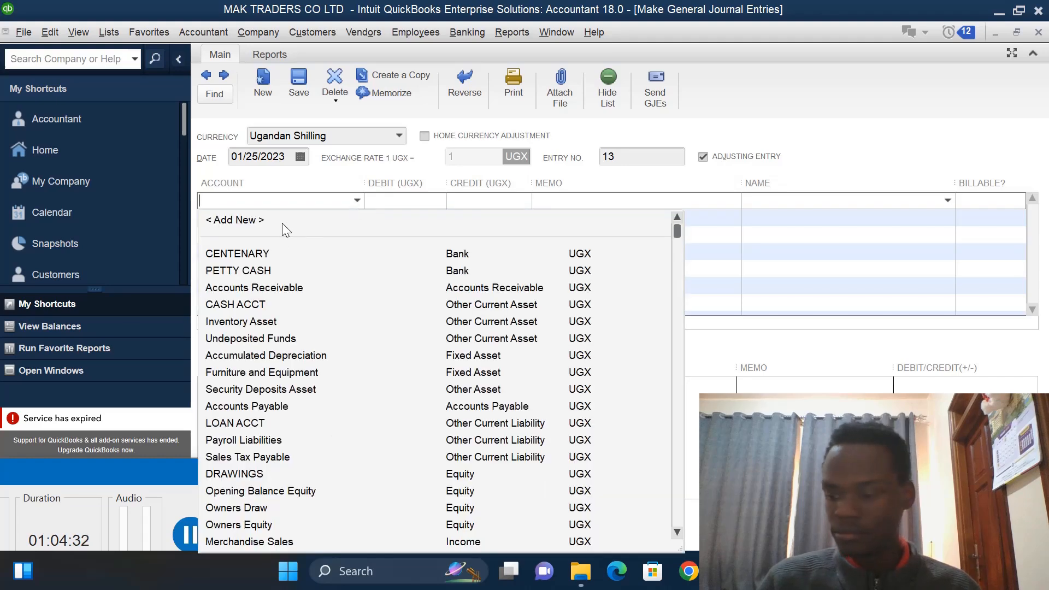
click(282, 223)
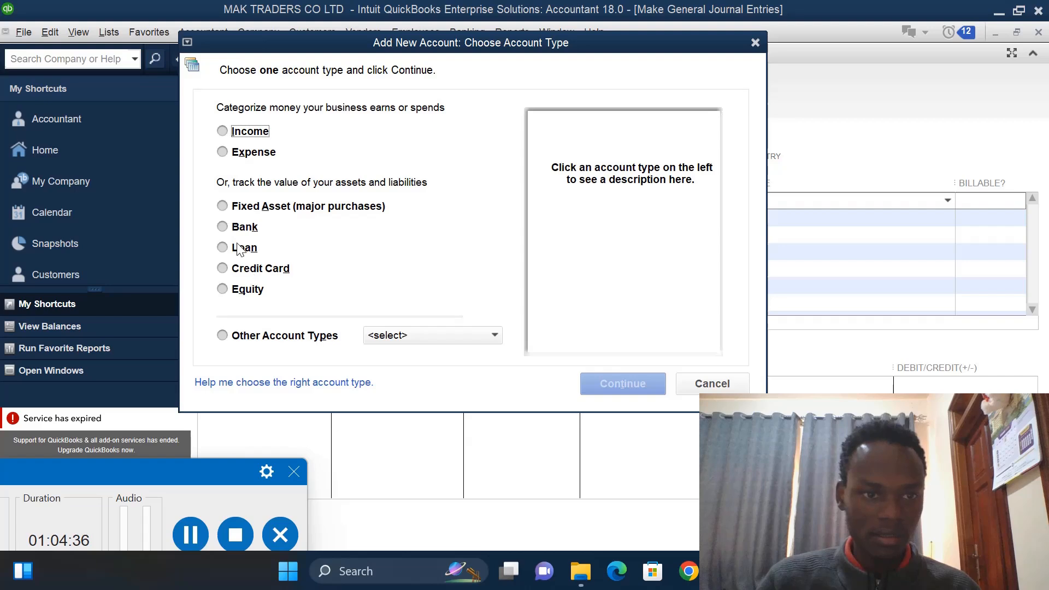
click(222, 205)
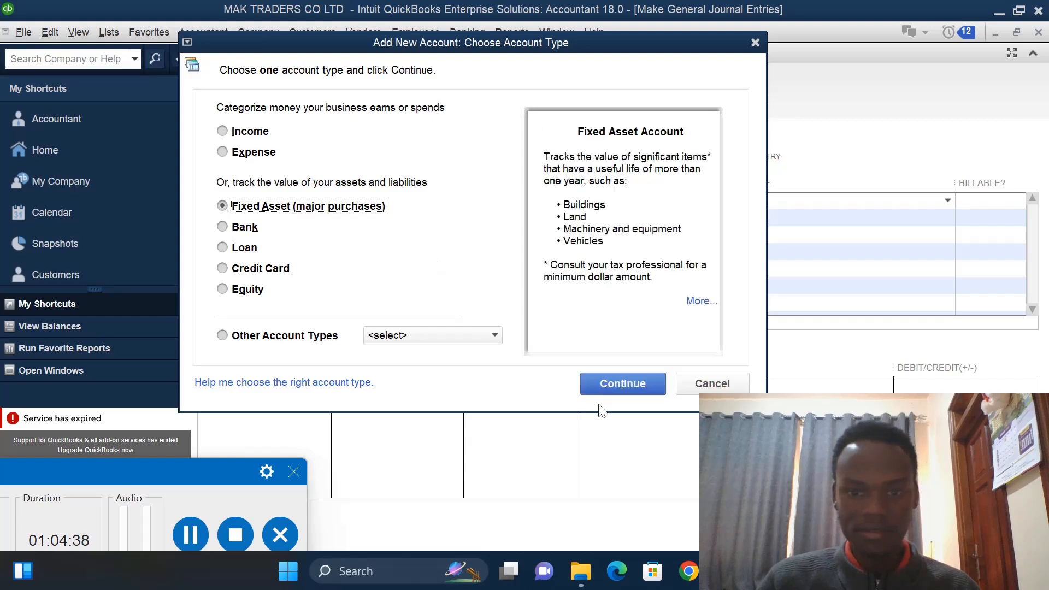
click(611, 382)
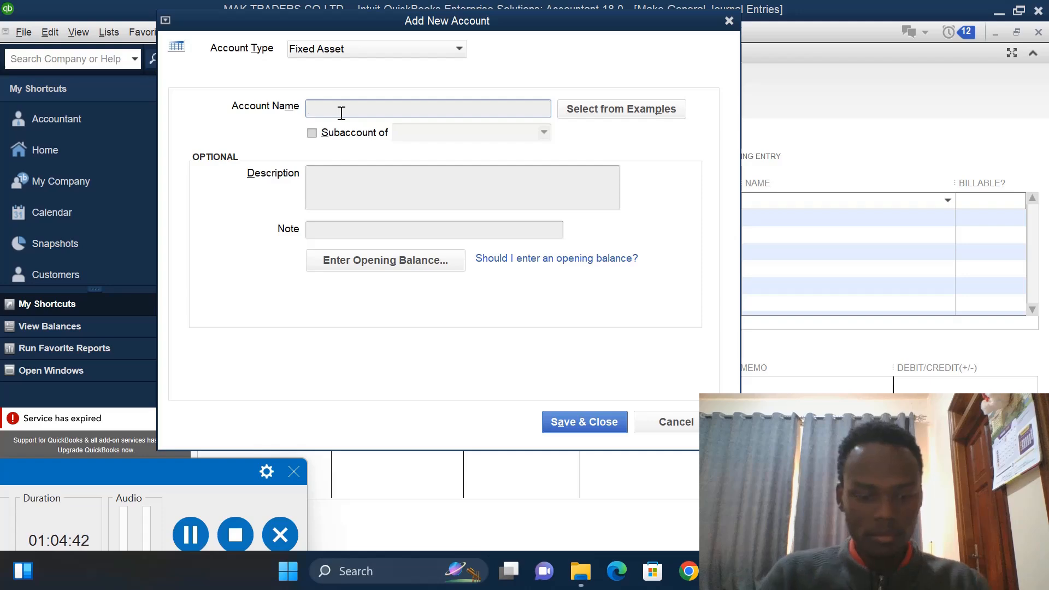
text(COMPUTER)
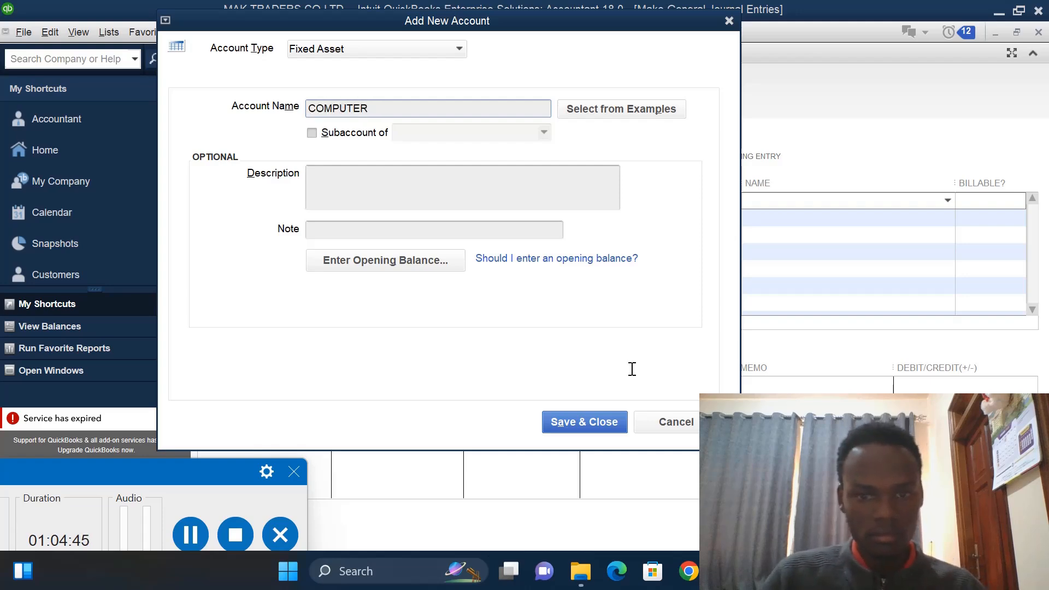
click(607, 421)
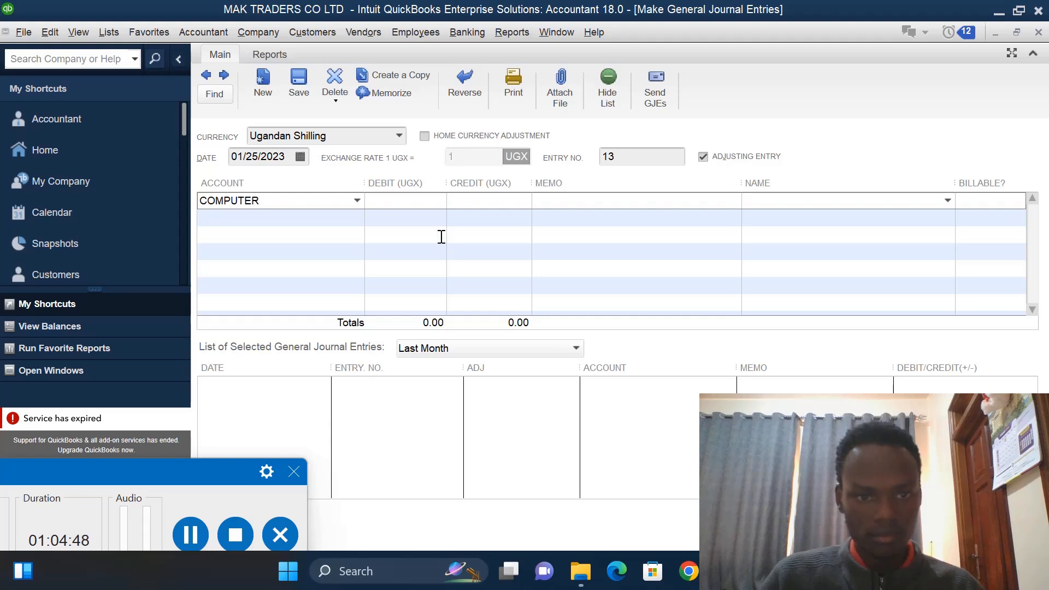
- Debit 2,000,000 to the COMPUTER line and carry the balancing credit to the next line
click(443, 204)
text(2,0)
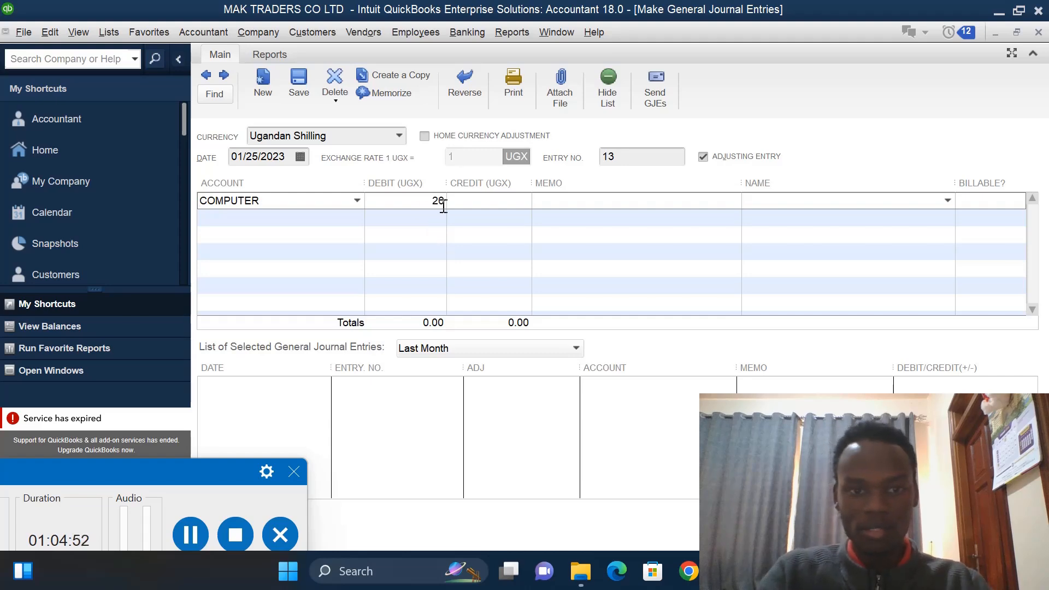
text(00,000)
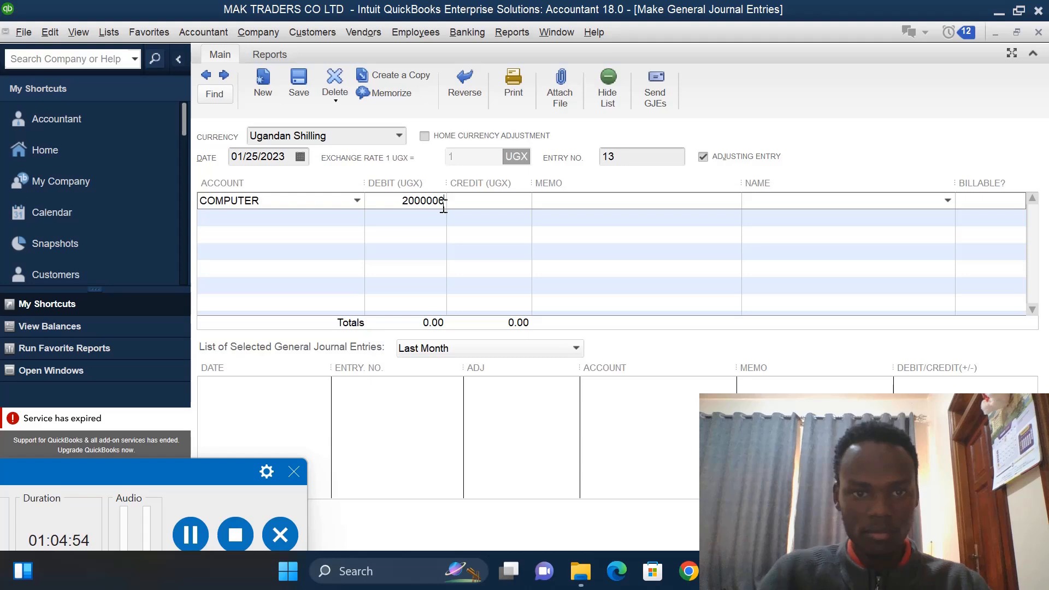
click(479, 218)
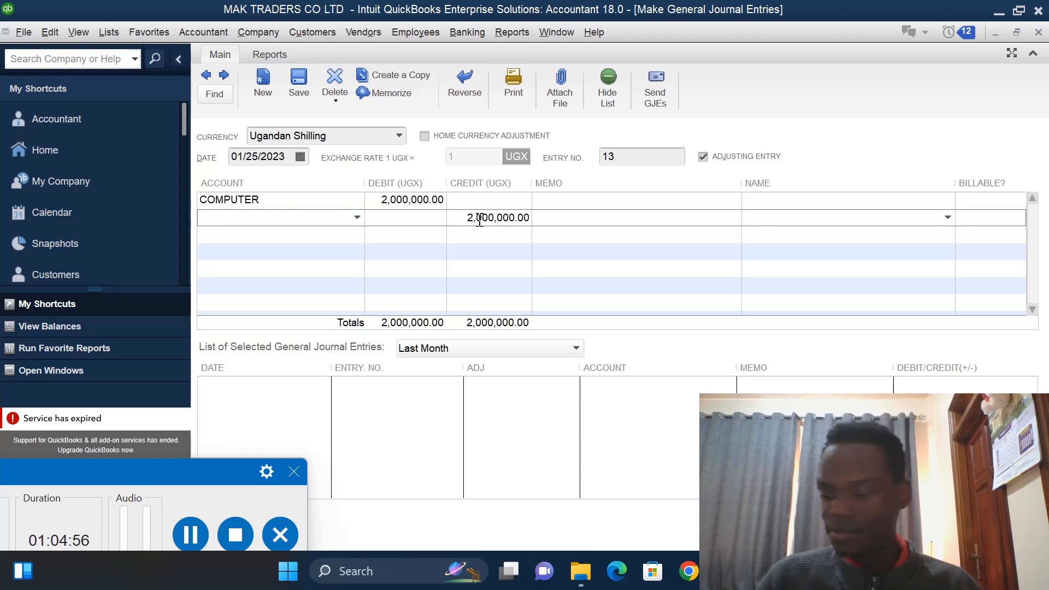
- Assign the credit line to the PETTY CASH account, save the journal entry and dismiss the fixed-asset tracking message
click(357, 218)
click(258, 288)
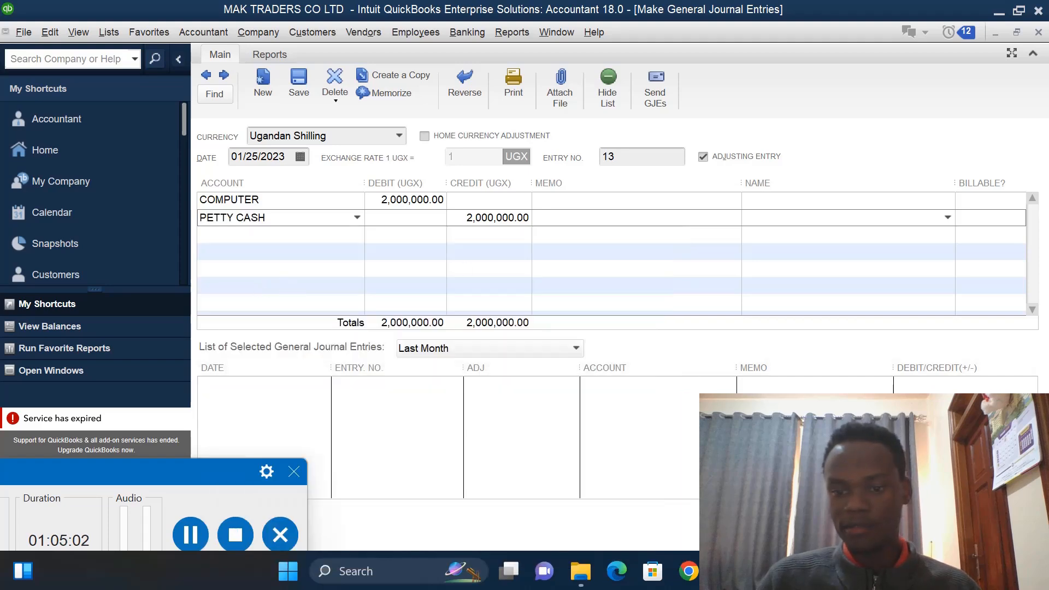
key(Return)
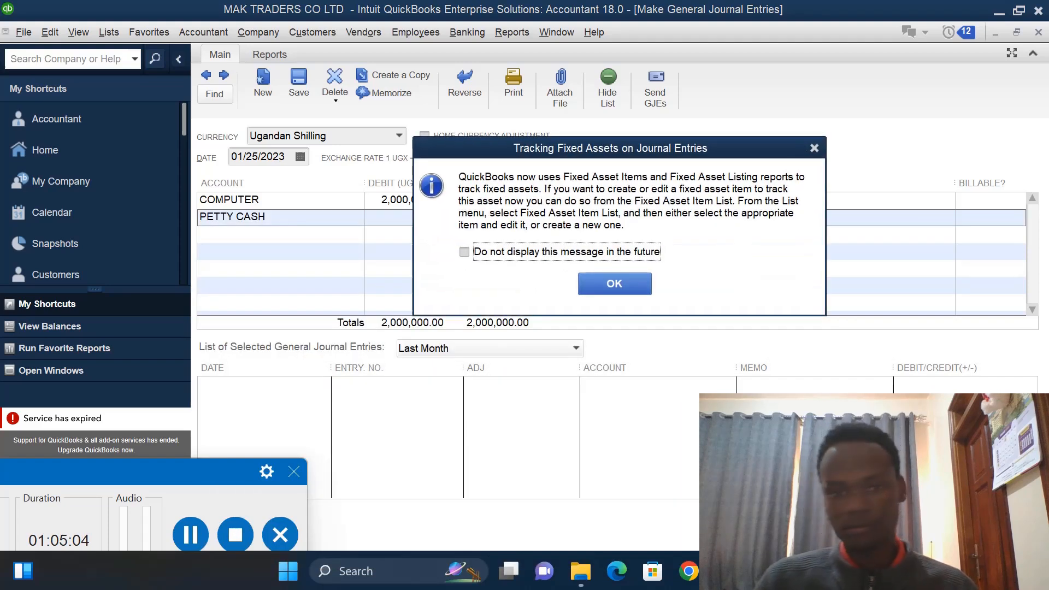
click(814, 149)
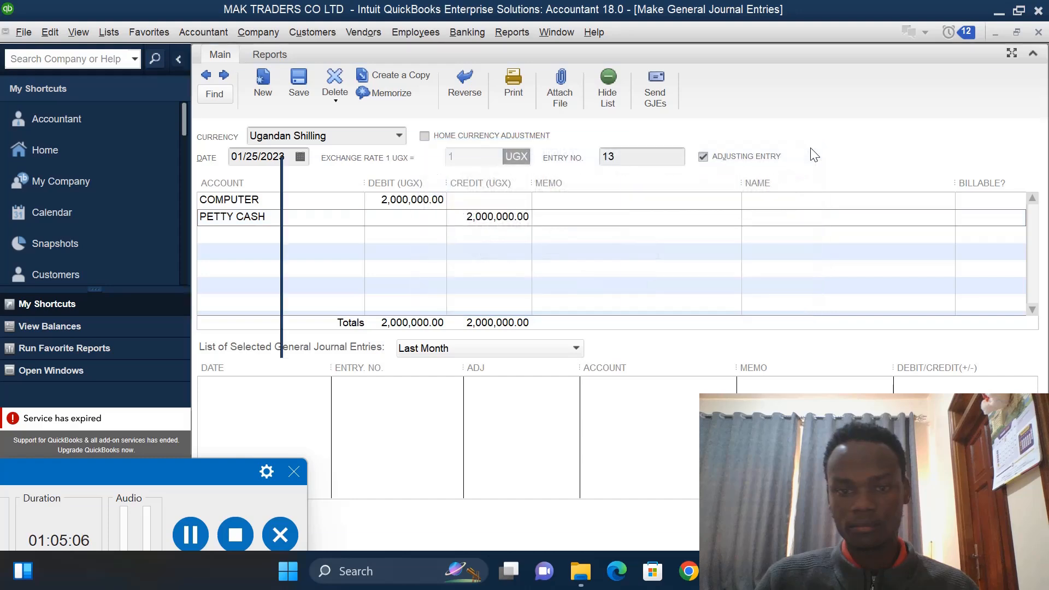
- Open the Chart of Accounts to check the COMPUTER account, then return to the Home page
key(ctrl+a)
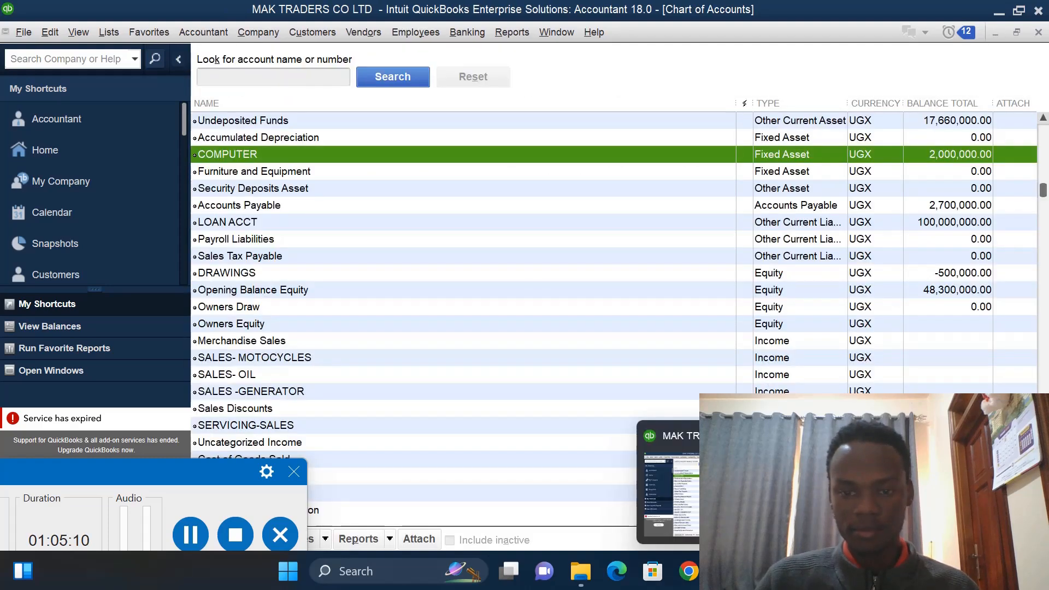
click(69, 152)
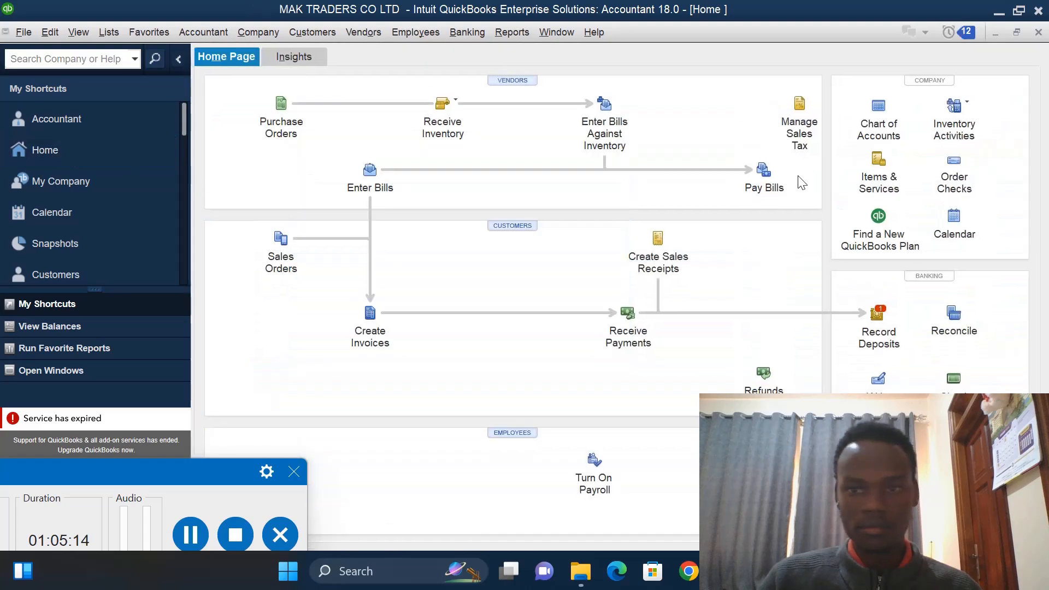
click(879, 328)
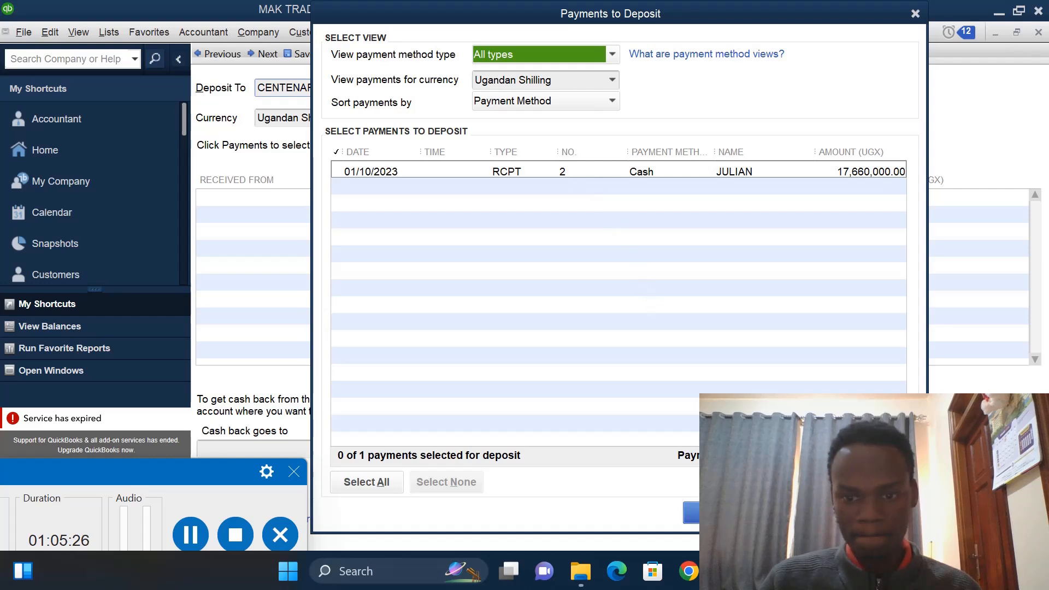
click(798, 512)
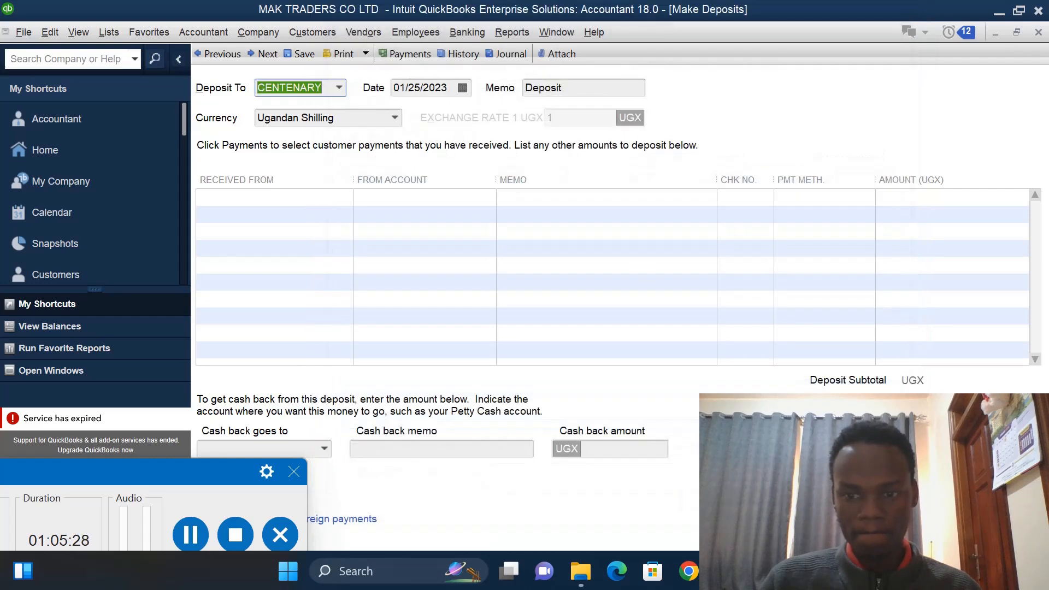
key(Escape)
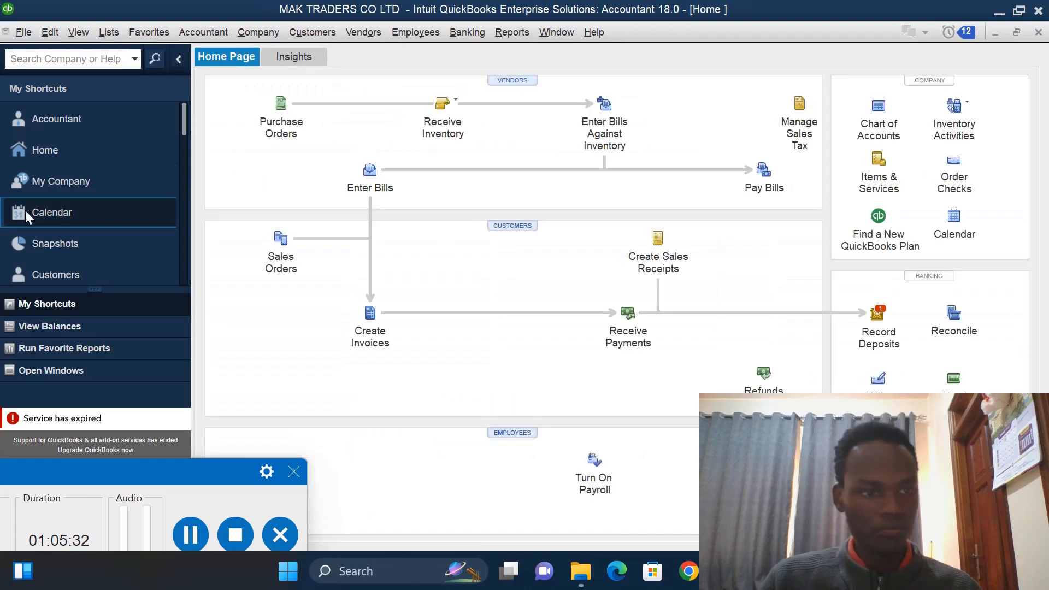
- Open the Profit & Loss Standard report and set its date range to All
click(514, 34)
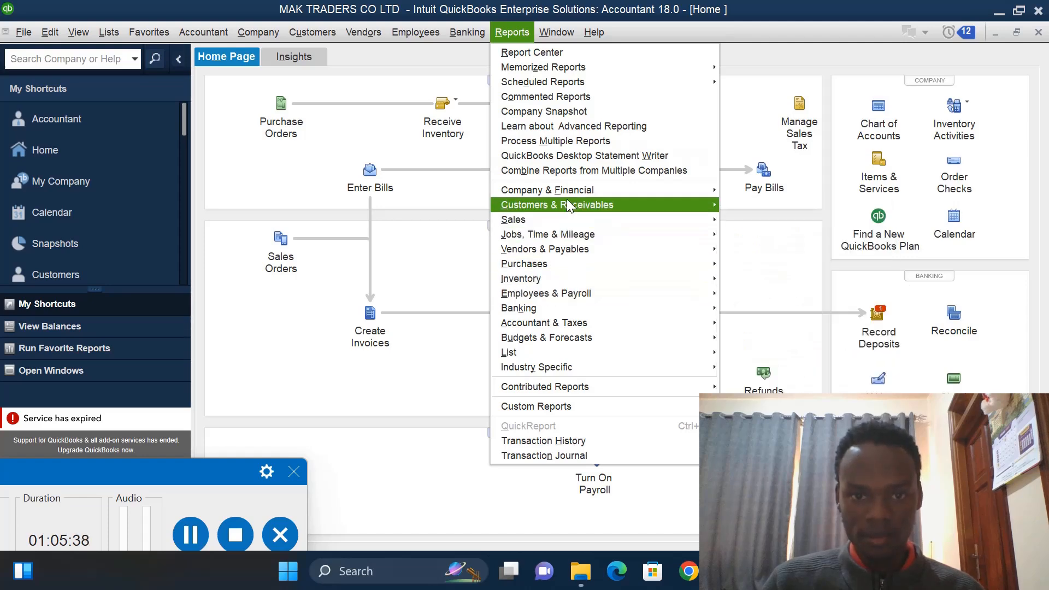
mouse_move(572, 188)
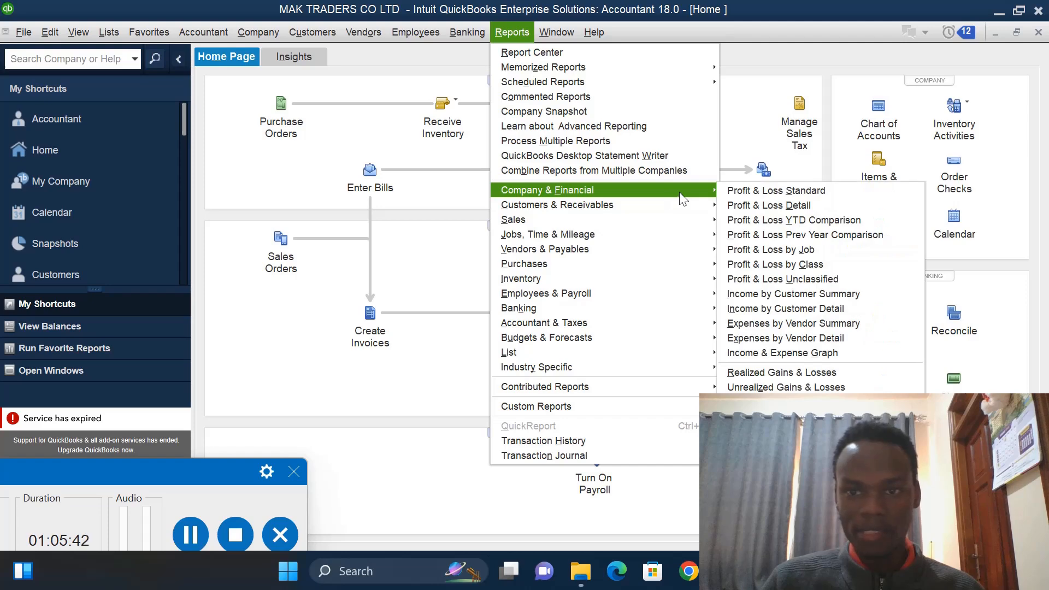
click(747, 192)
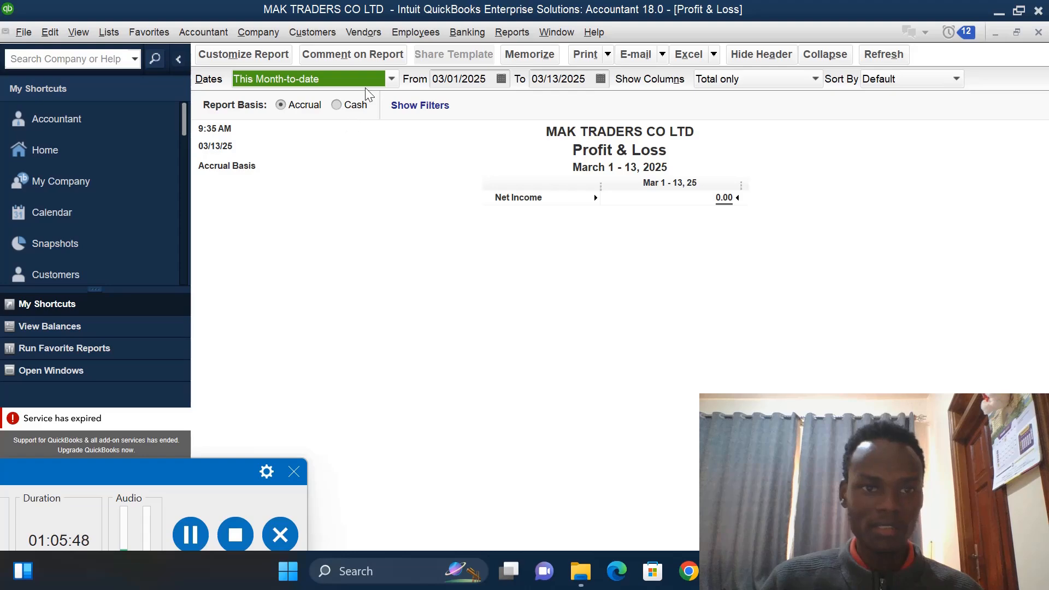
click(391, 80)
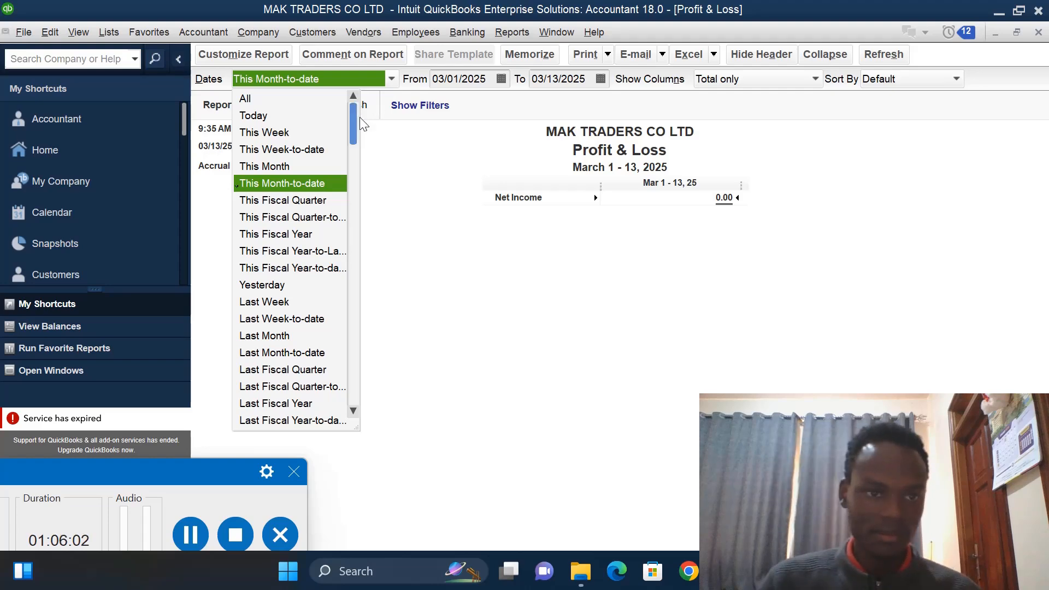
click(290, 171)
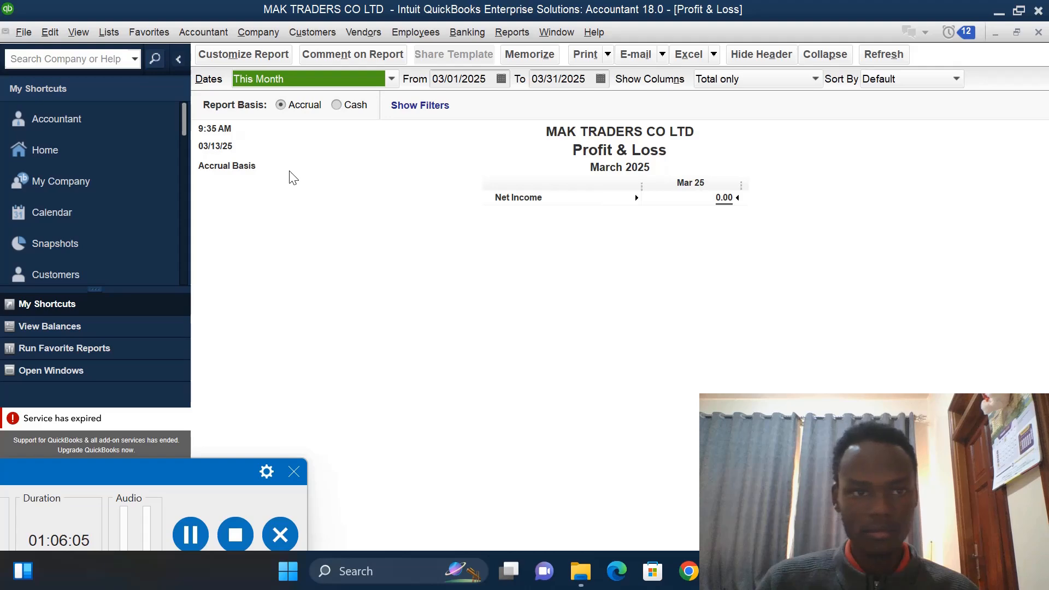
click(391, 79)
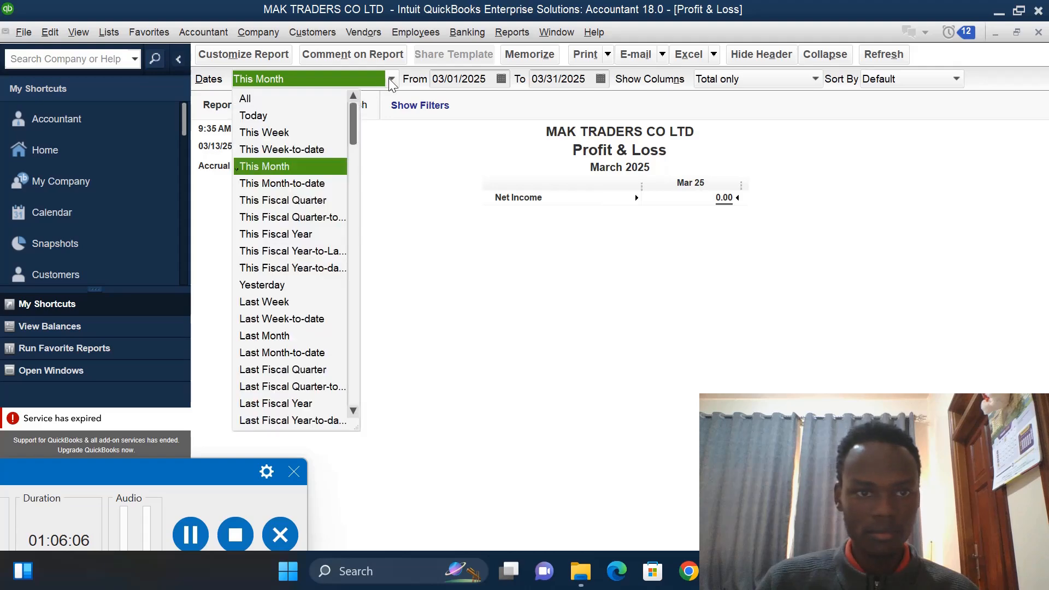
click(277, 99)
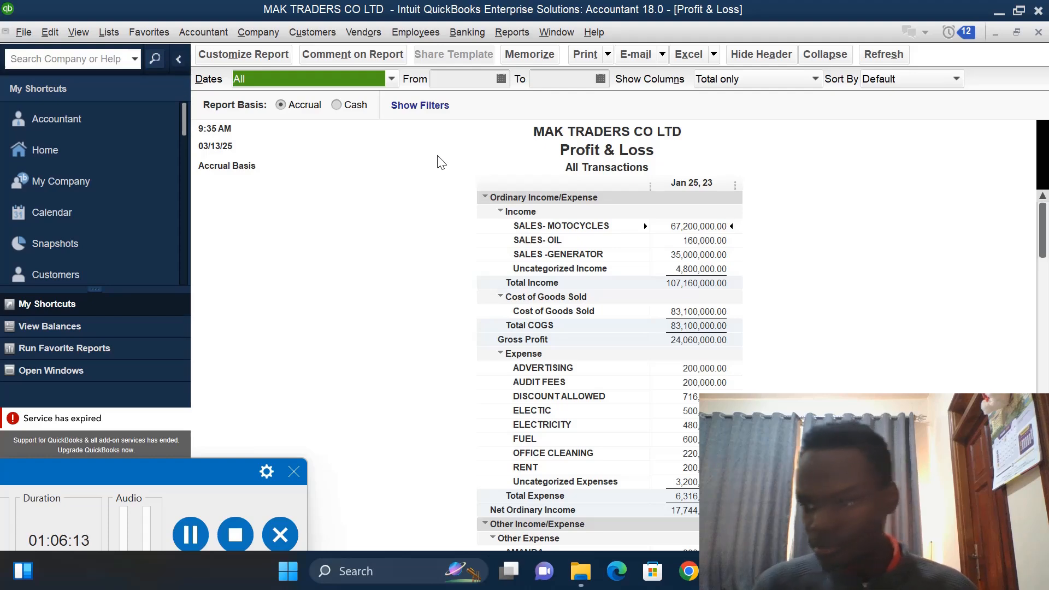
- Set the Profit & Loss report's date range from 01/01/2023 to 31/01/2023
click(493, 80)
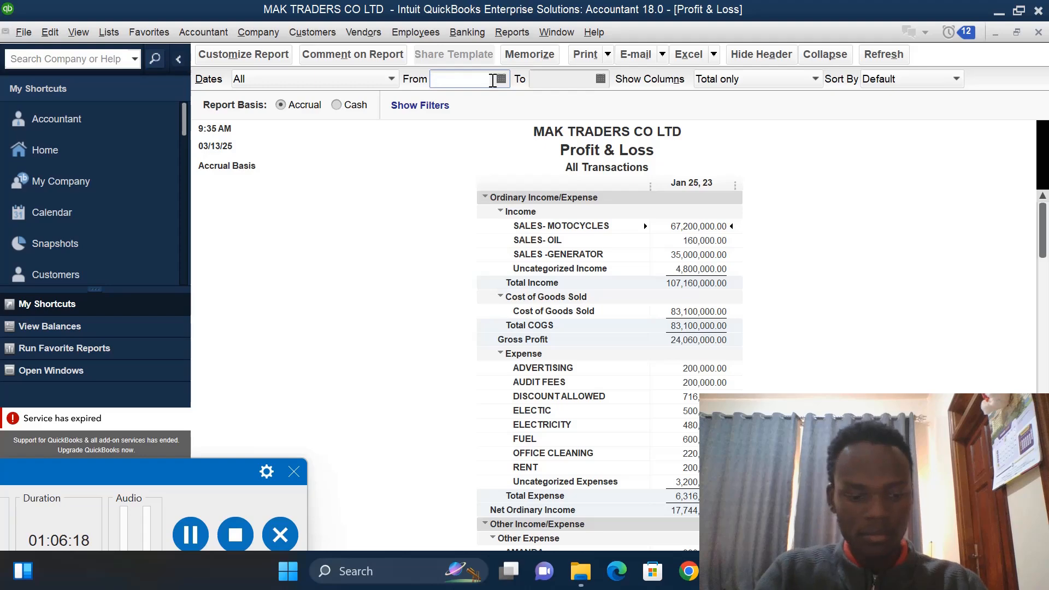
text(01)
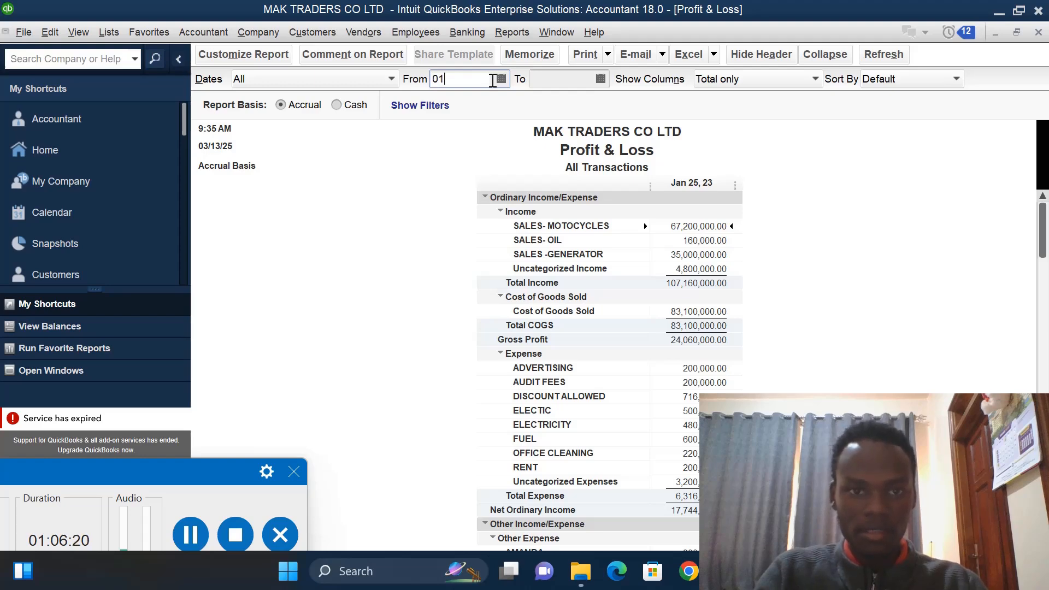
text(/0)
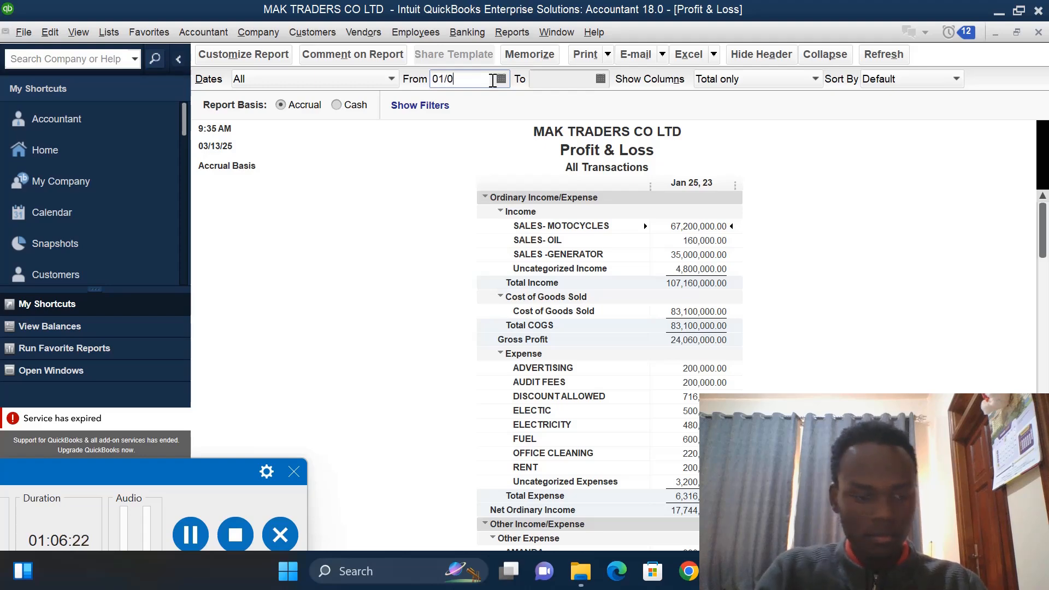
text(1/)
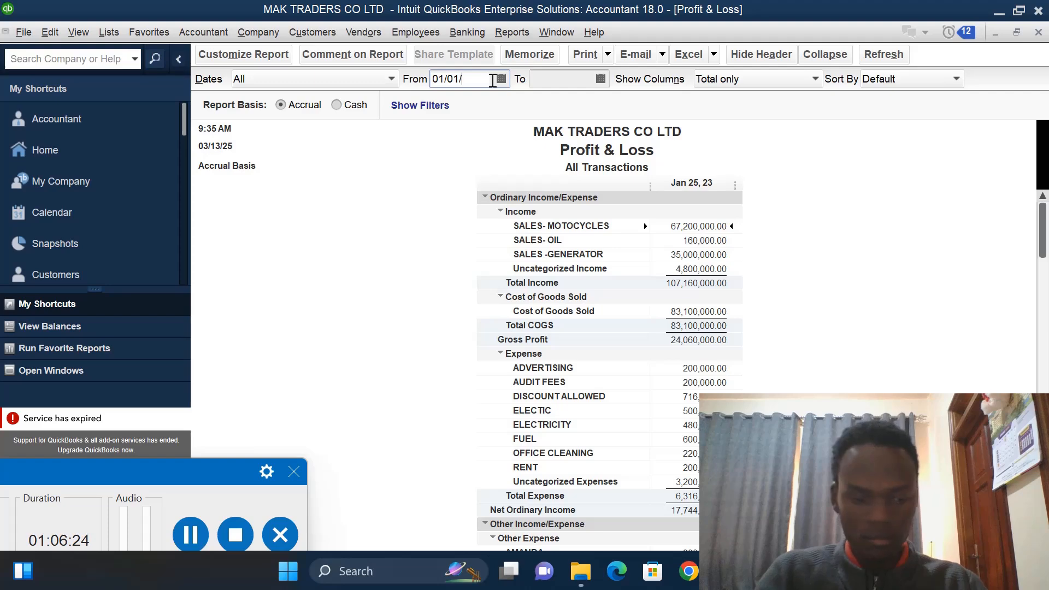
text(20)
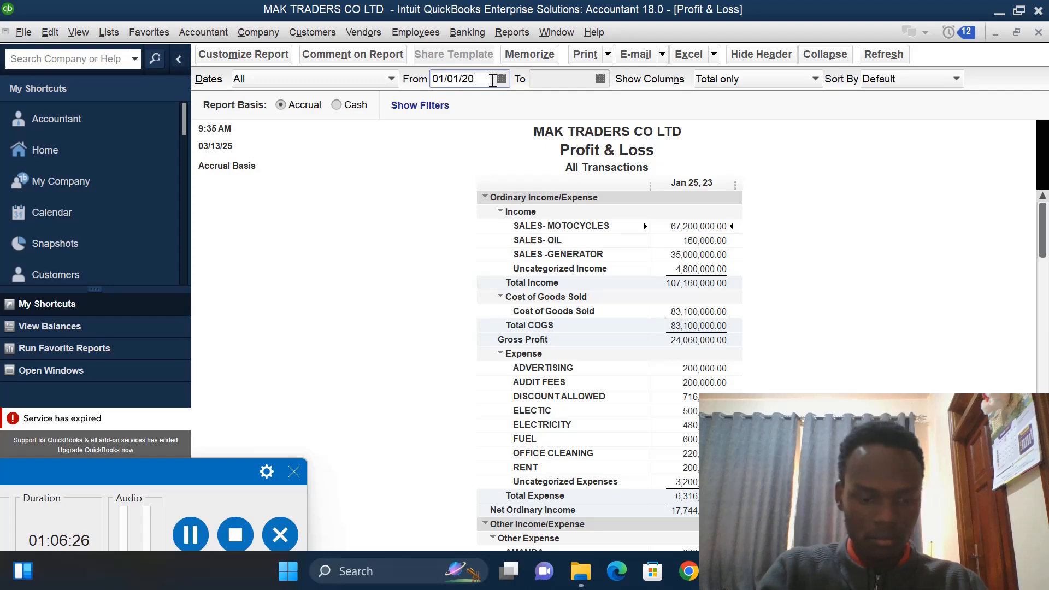
text(23)
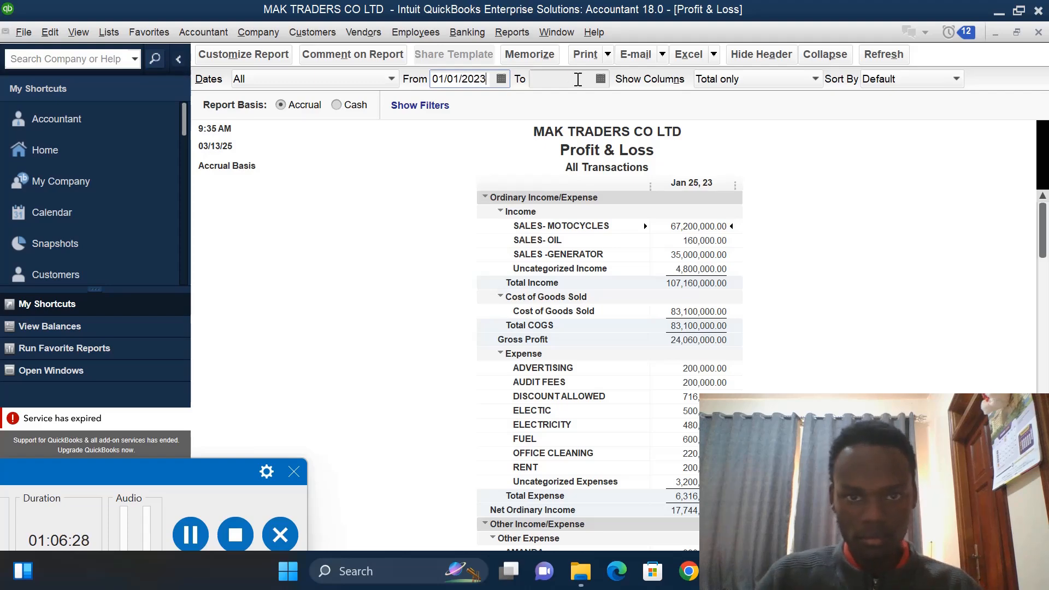
click(600, 82)
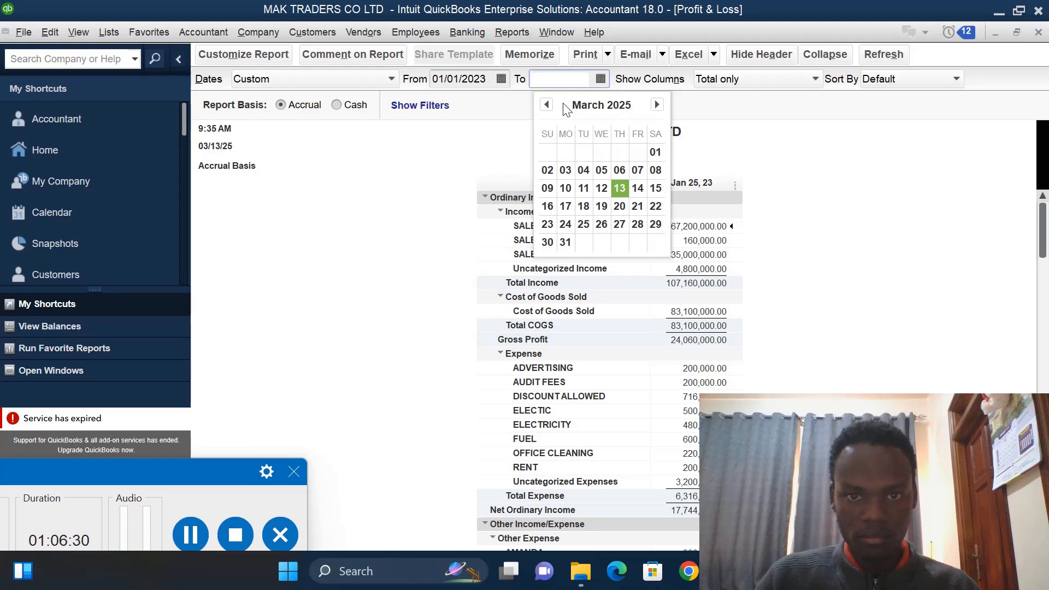
click(570, 77)
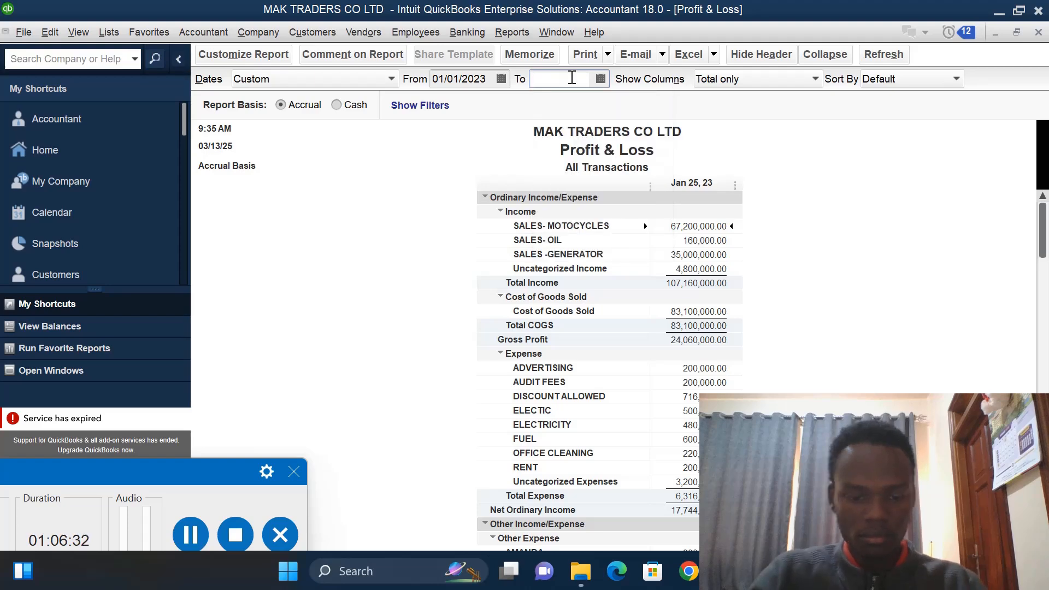
text(31)
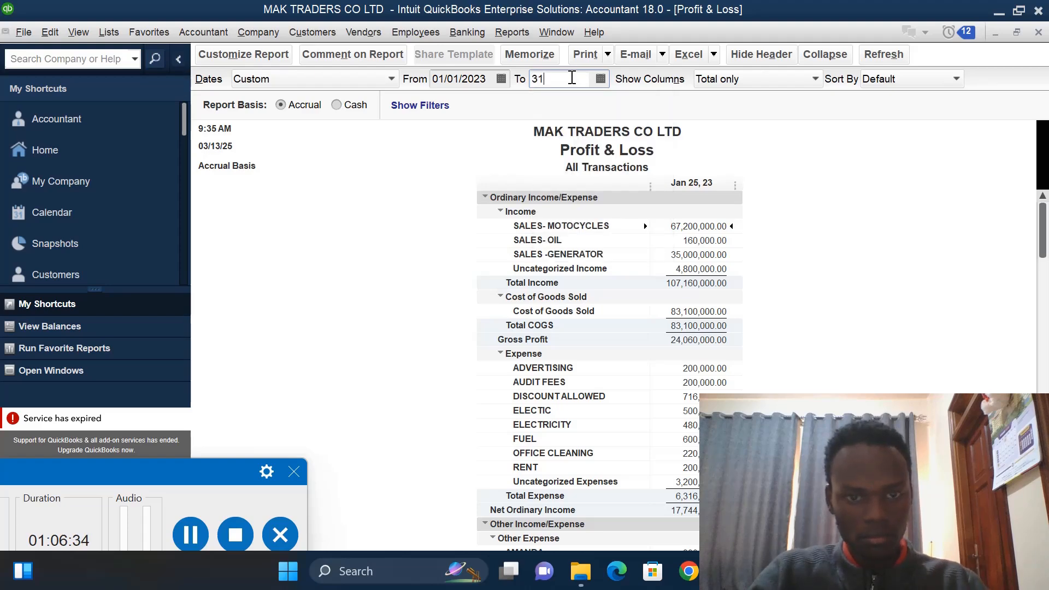
text(/01/)
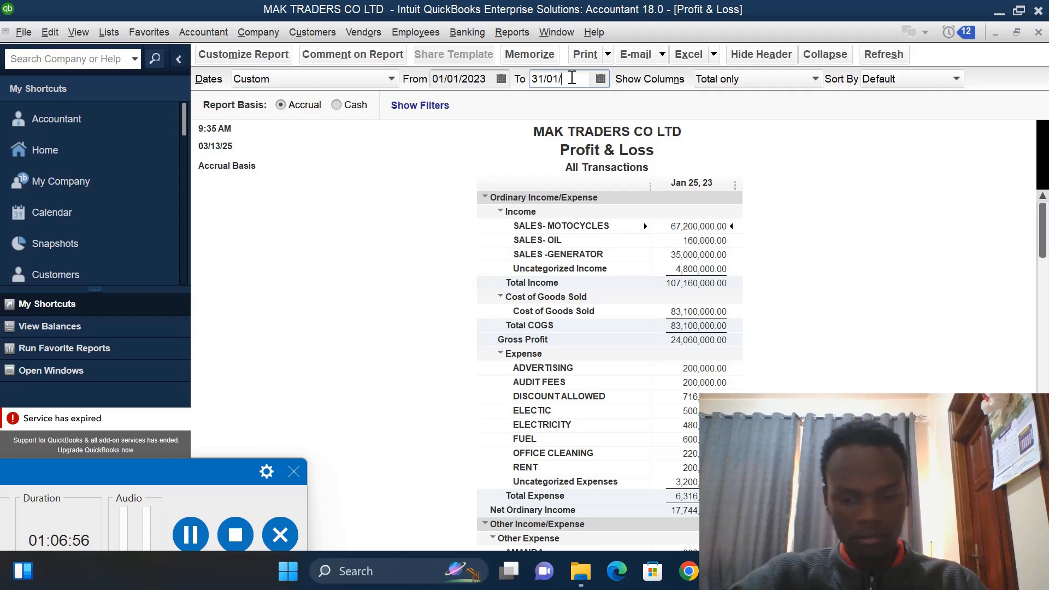
text(2023)
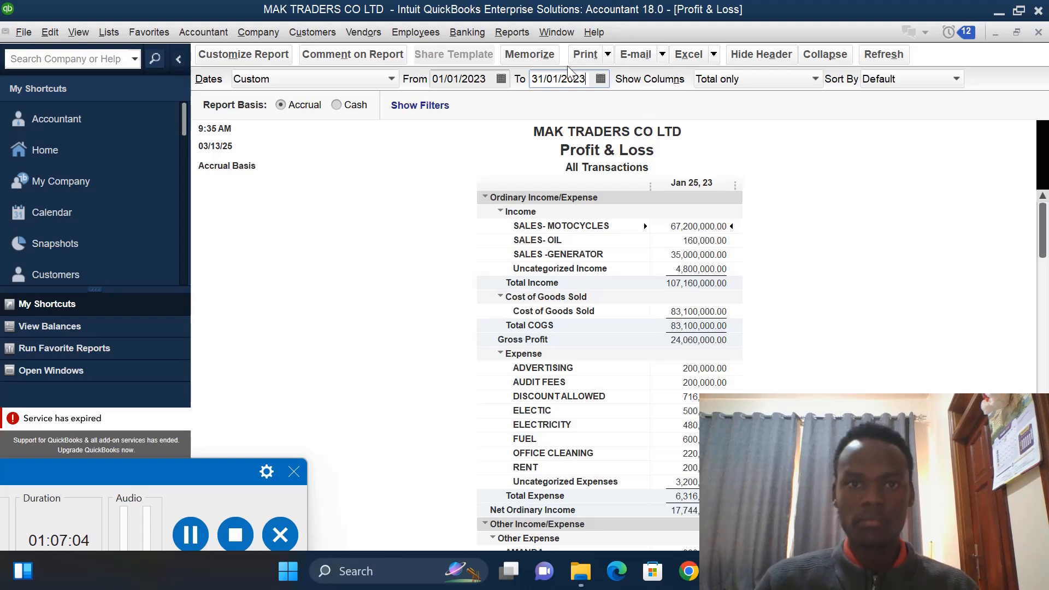
- Export the Profit & Loss report to a new worksheet in a new Excel workbook
click(712, 54)
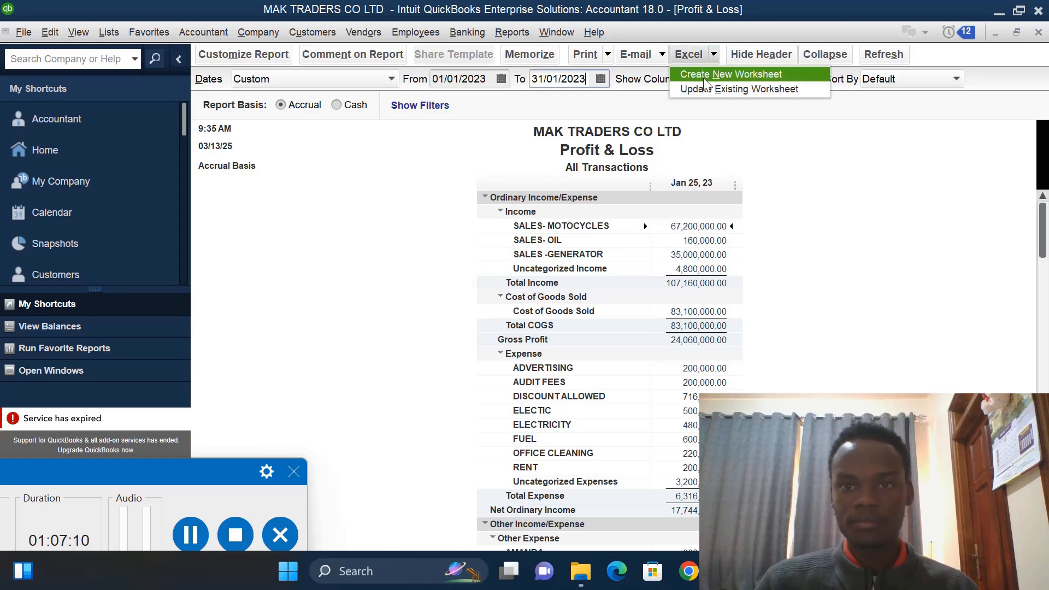
click(704, 77)
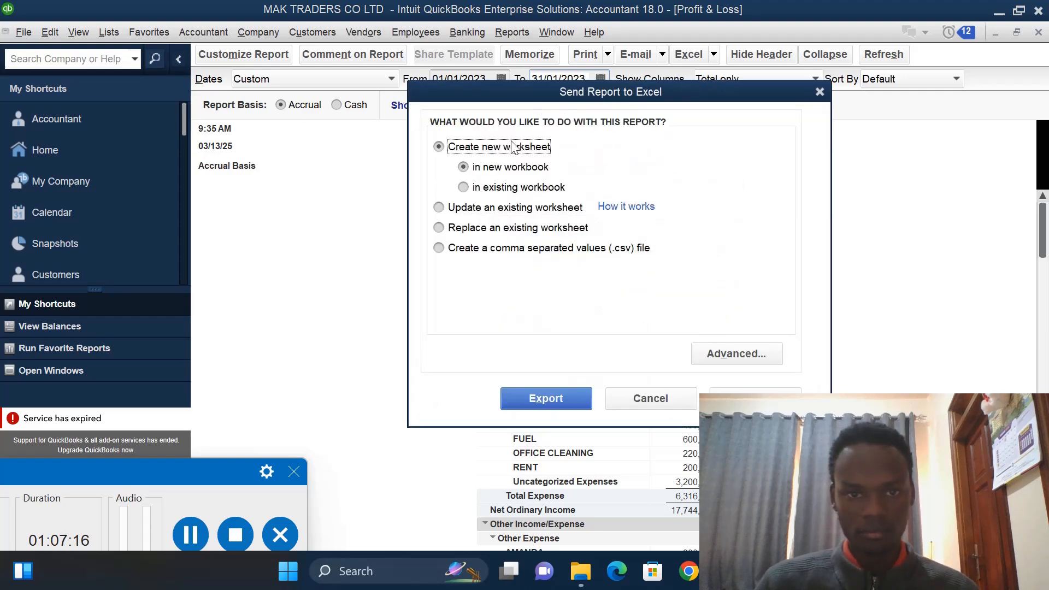
click(506, 168)
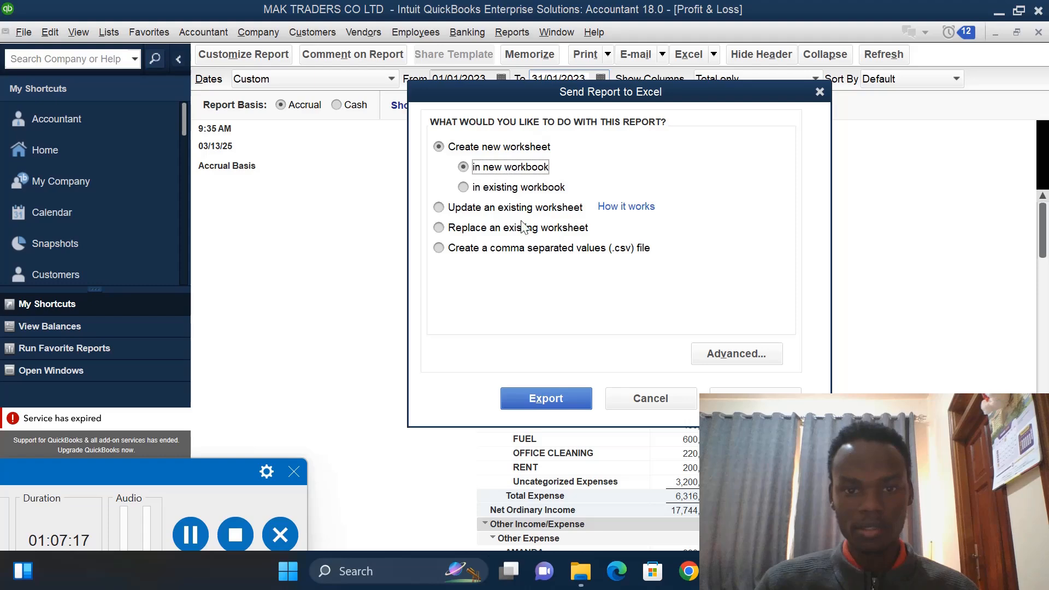
click(562, 399)
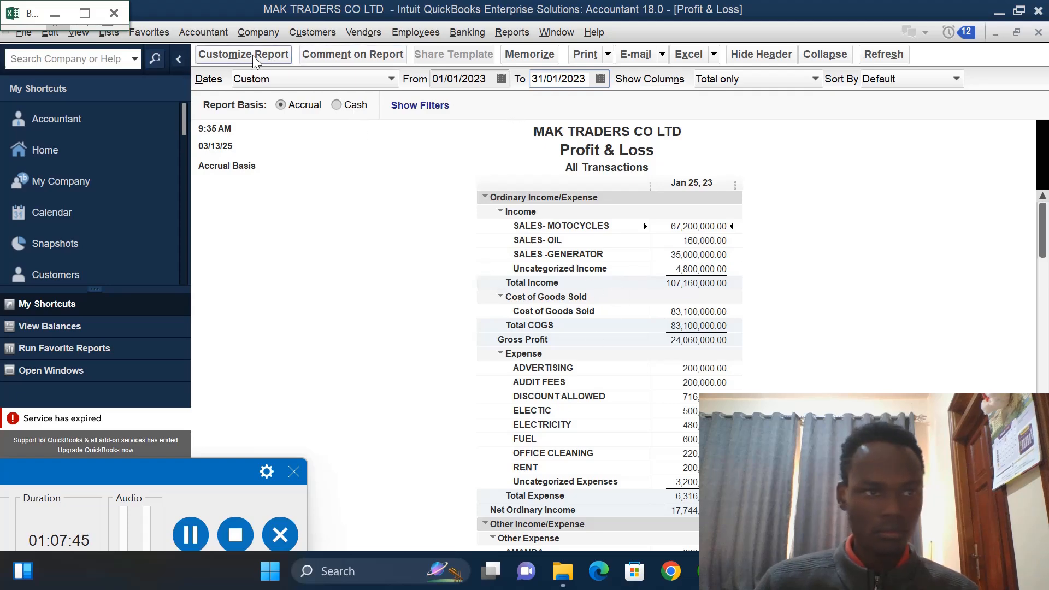
- Maximize the exported Excel workbook and scroll through the Profit & Loss rows down to Net Income
click(14, 14)
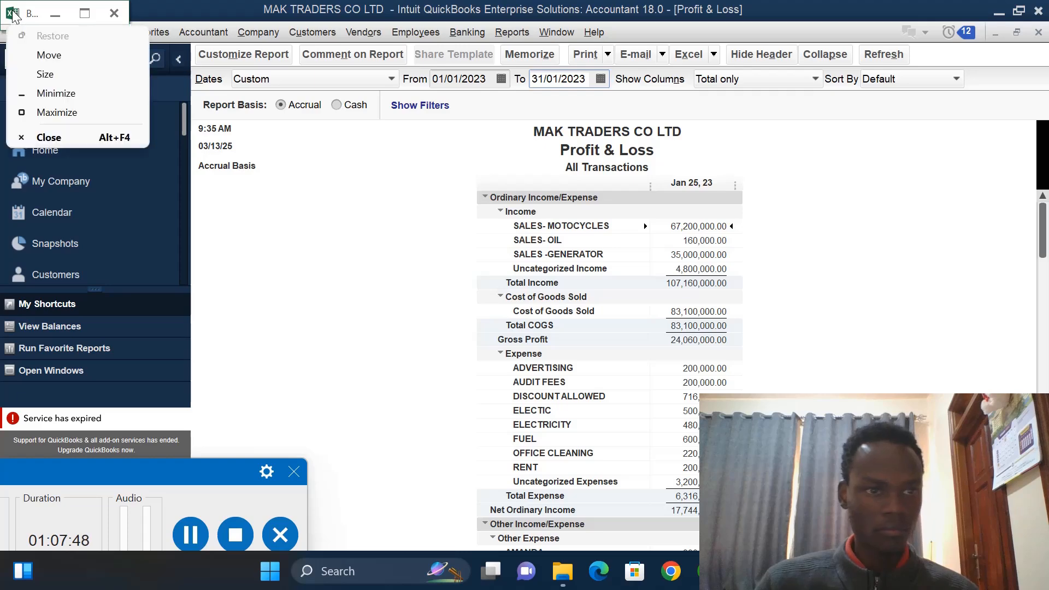
click(64, 113)
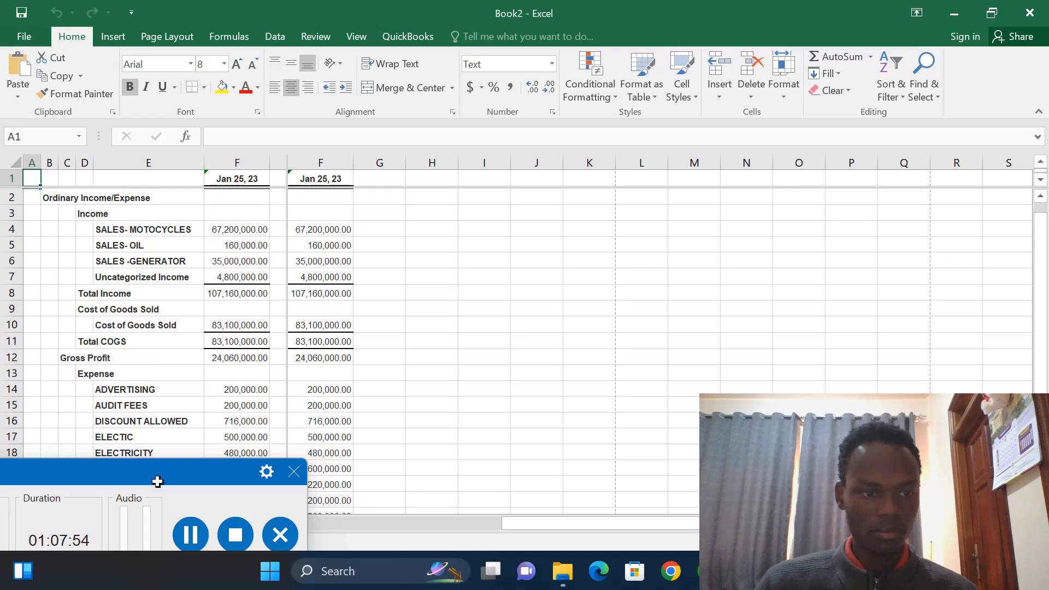
drag(157, 474, 154, 562)
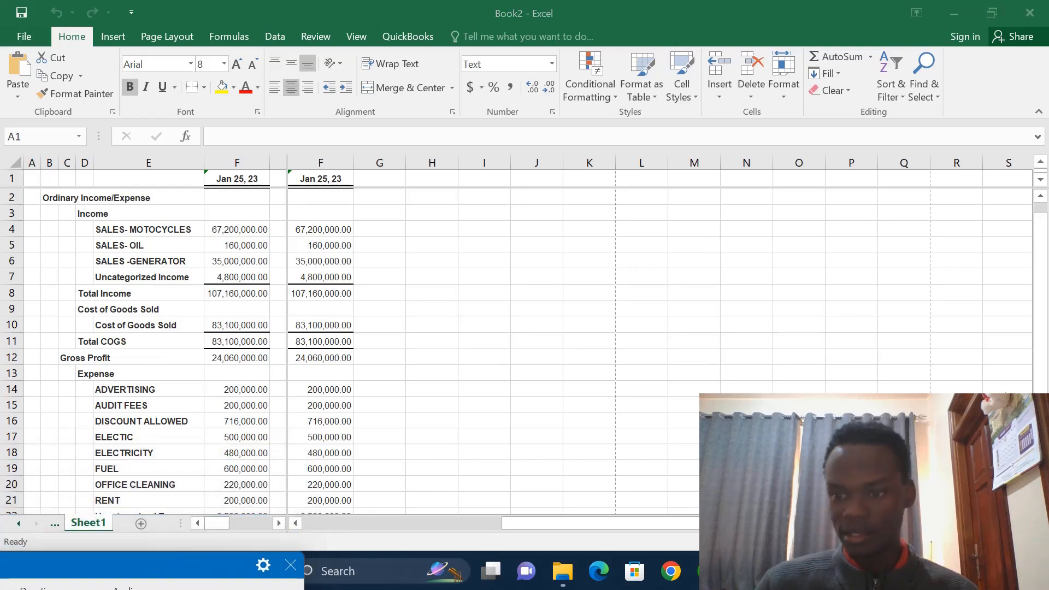
click(1040, 506)
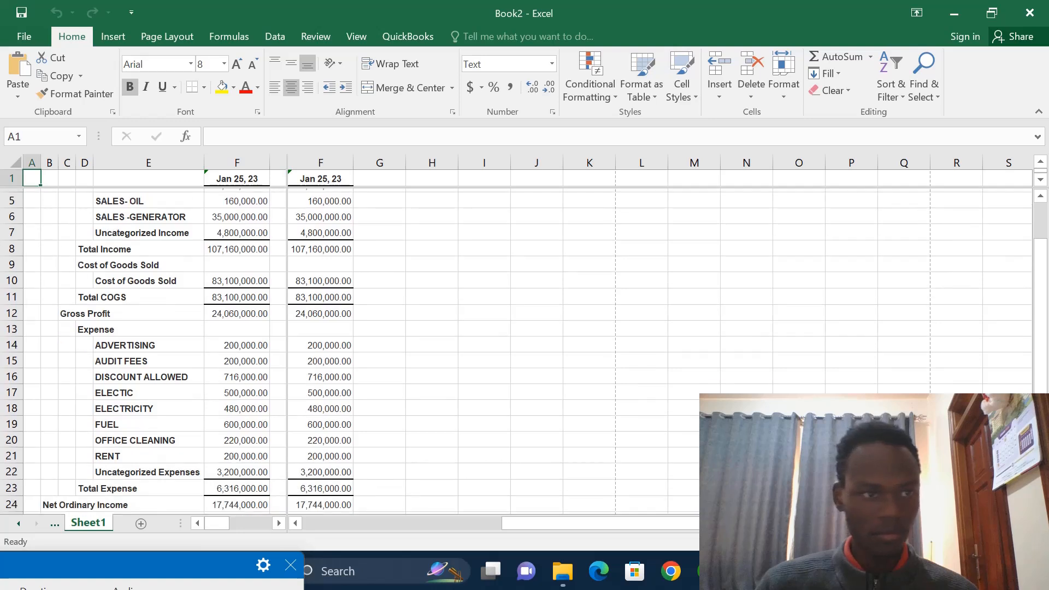
click(1040, 507)
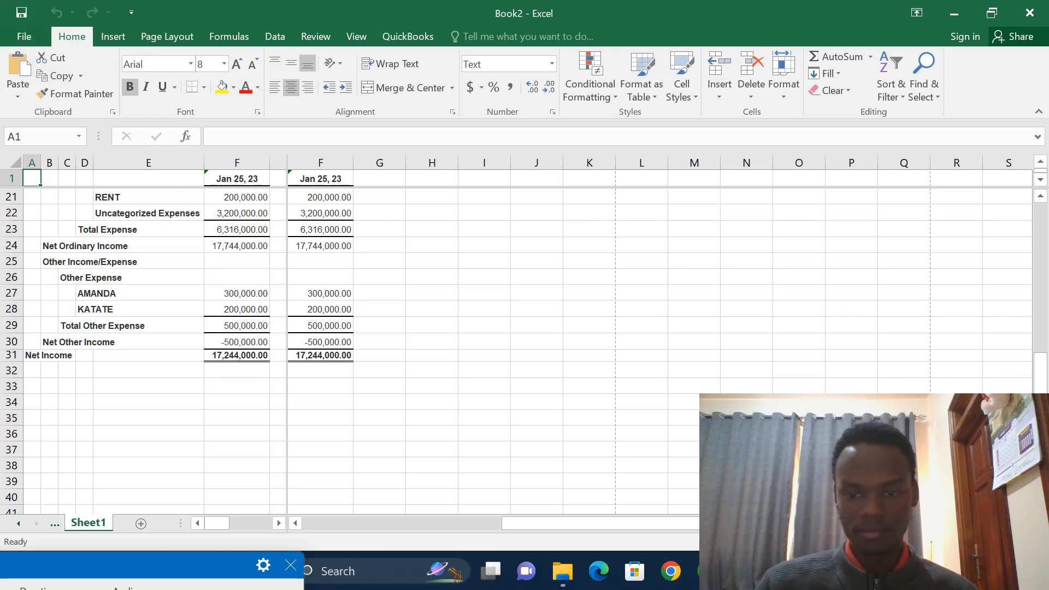
- Return to QuickBooks and open the Balance Sheet Standard report from the company and financial reports
mouse_move(743, 571)
click(706, 571)
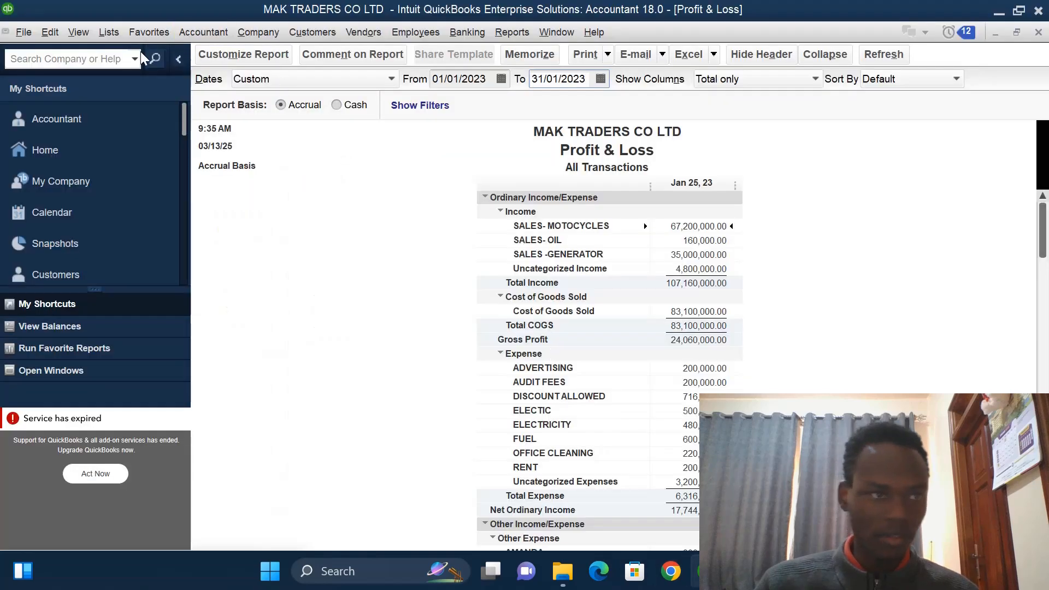
click(501, 33)
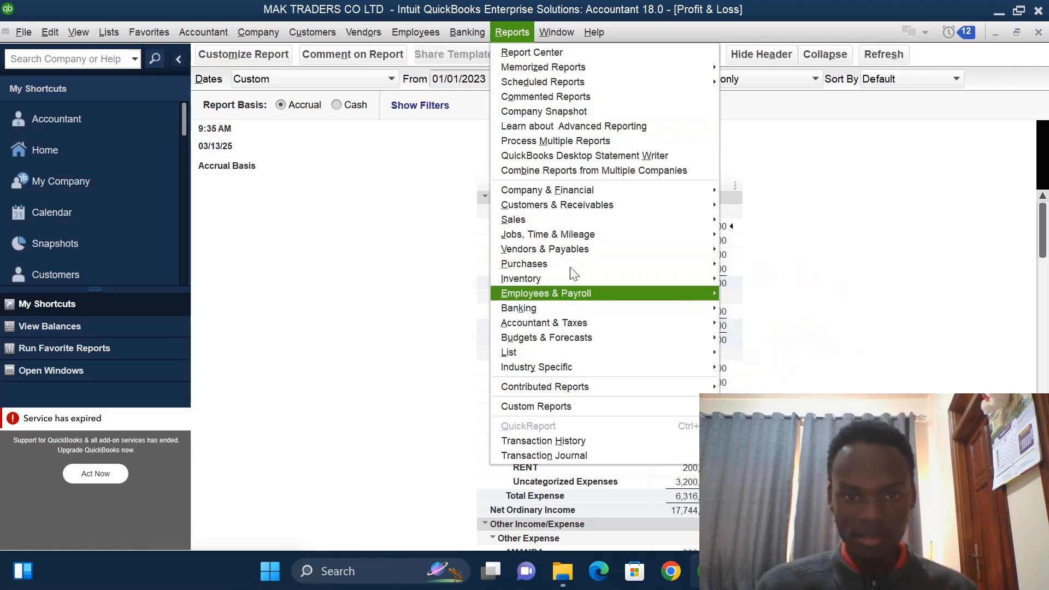
mouse_move(578, 192)
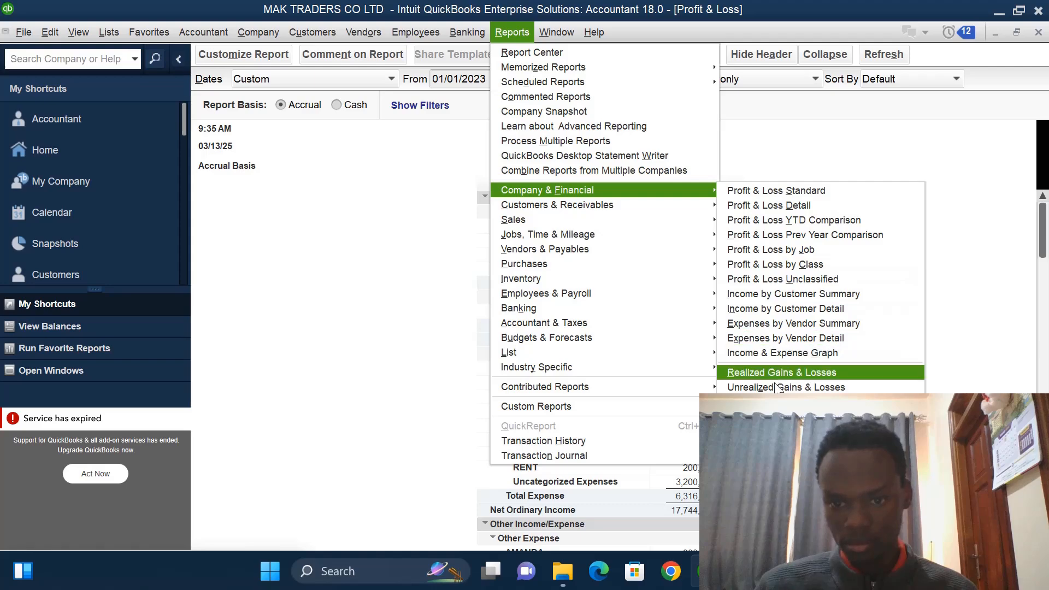
click(780, 407)
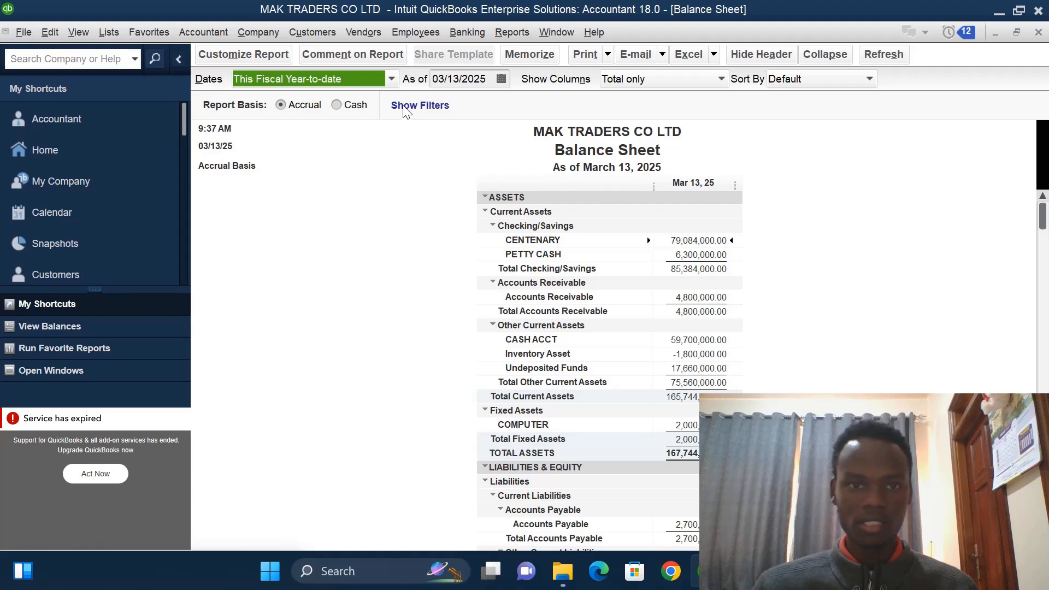
- Set the Balance Sheet's As of date to 01/31/2023 and refresh the report
click(489, 81)
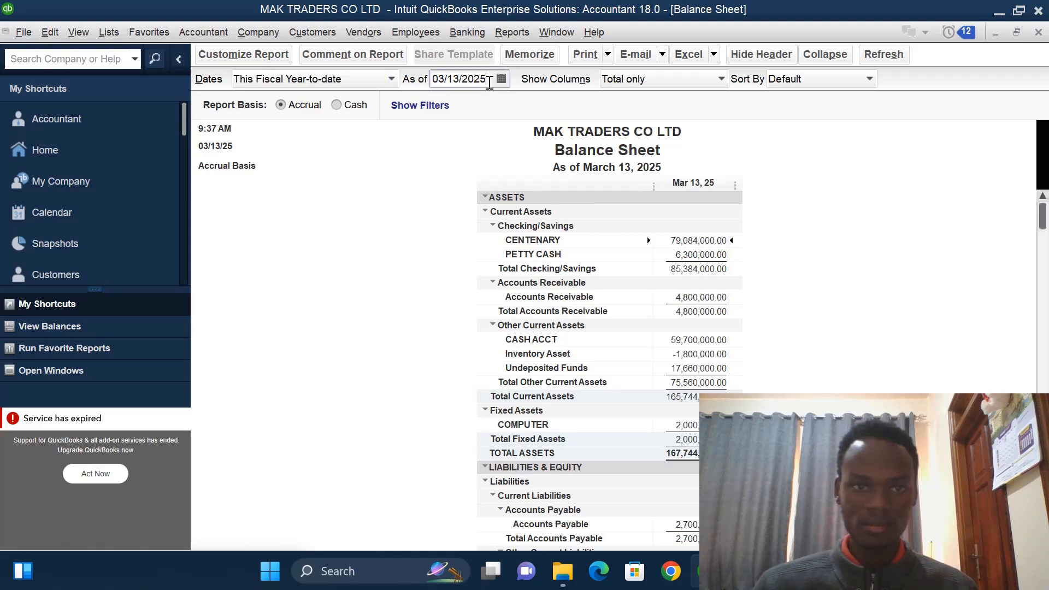
key(BackSpace)
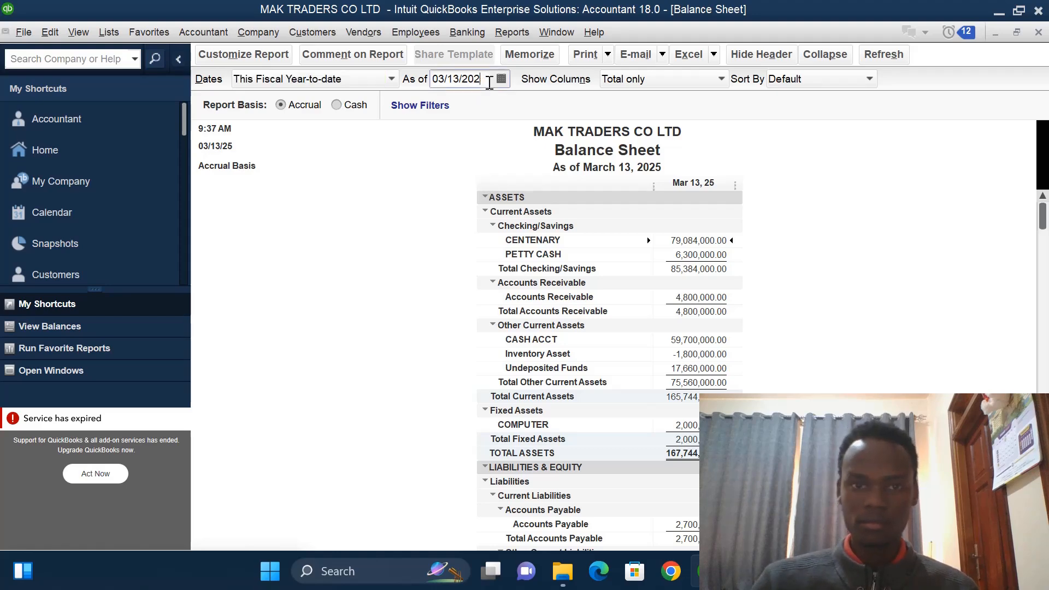
text(3)
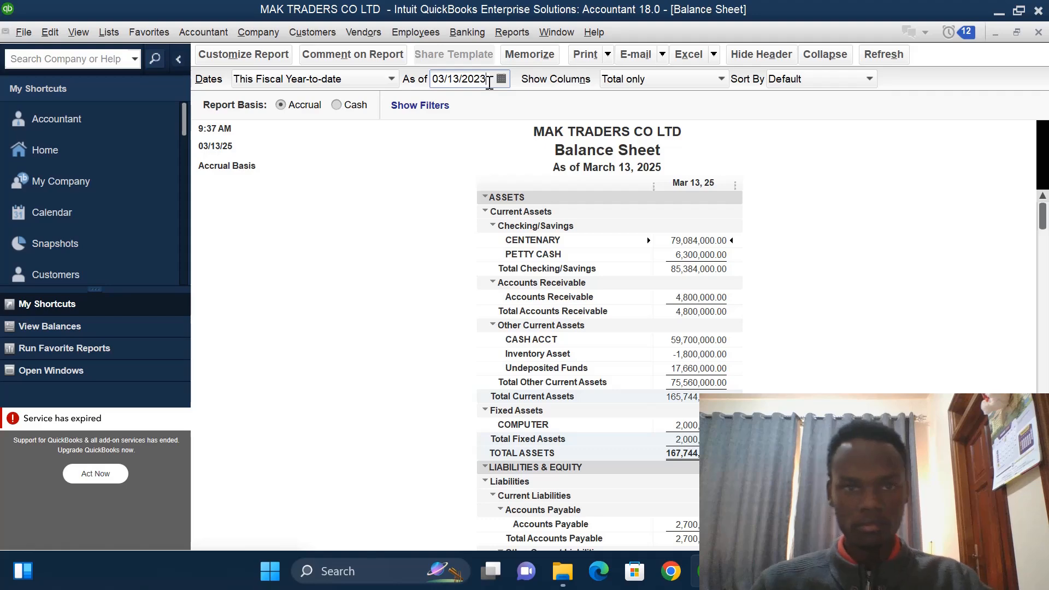
double_click(461, 78)
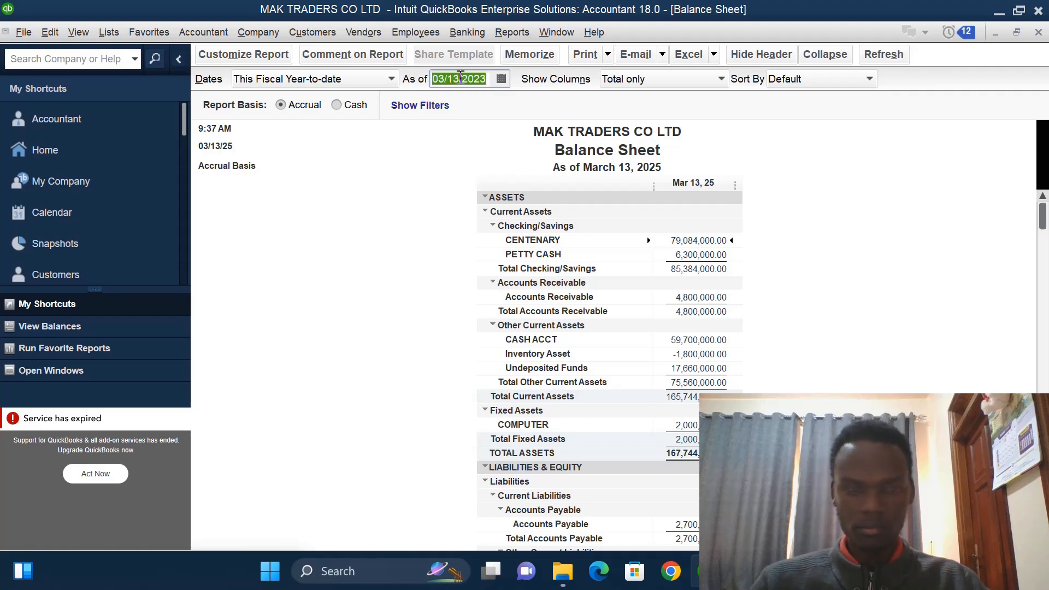
key(BackSpace)
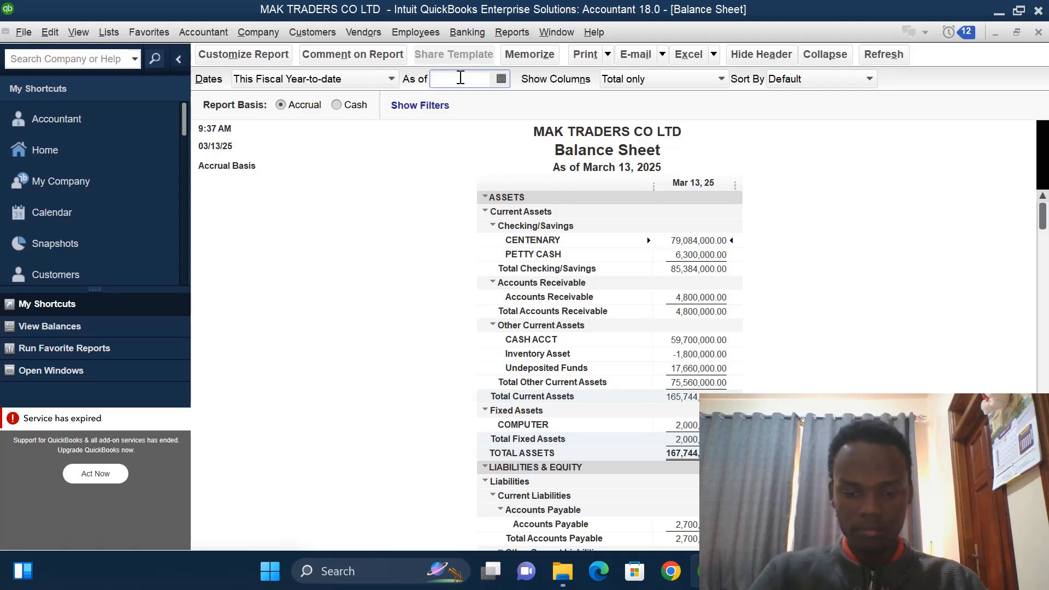
text(01)
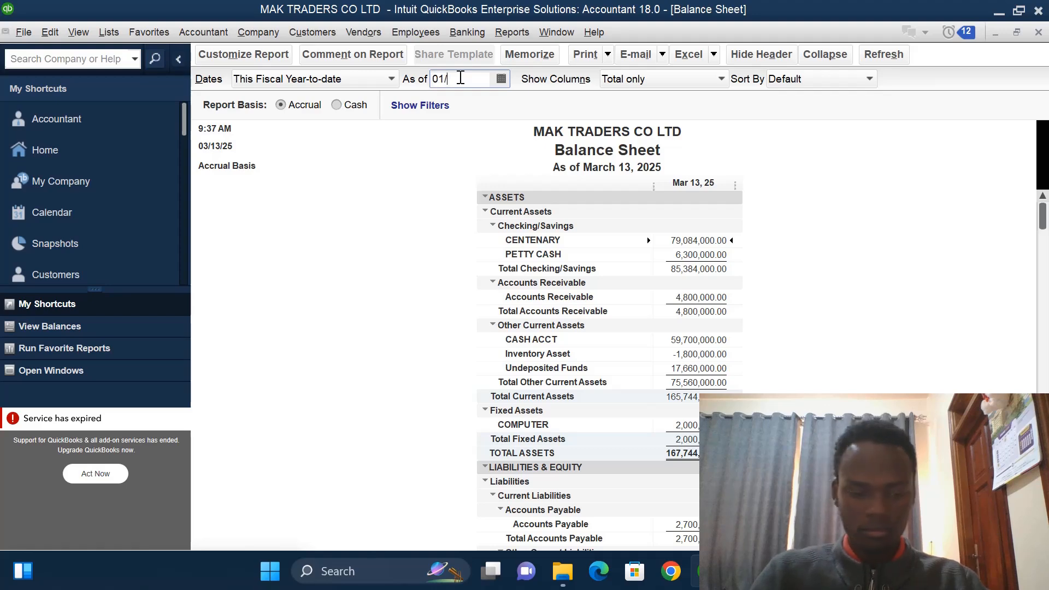
text(/31)
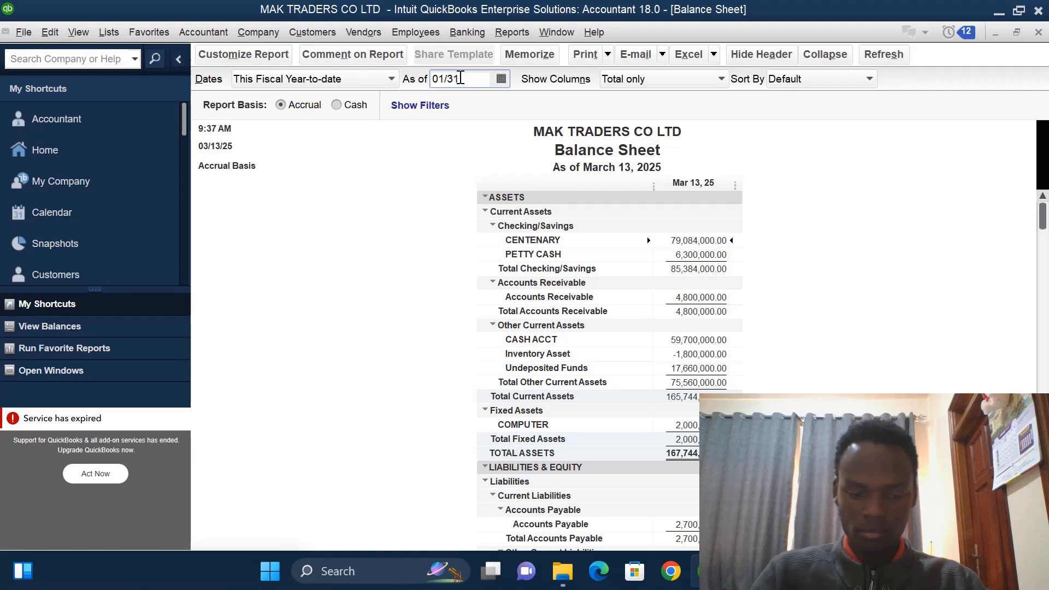
text(/20)
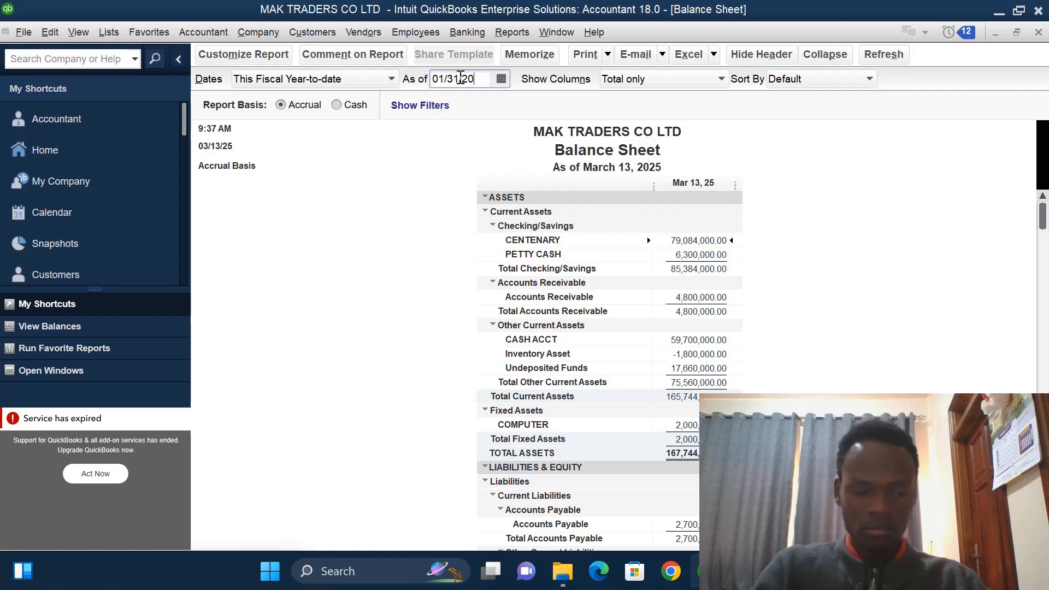
text(2)
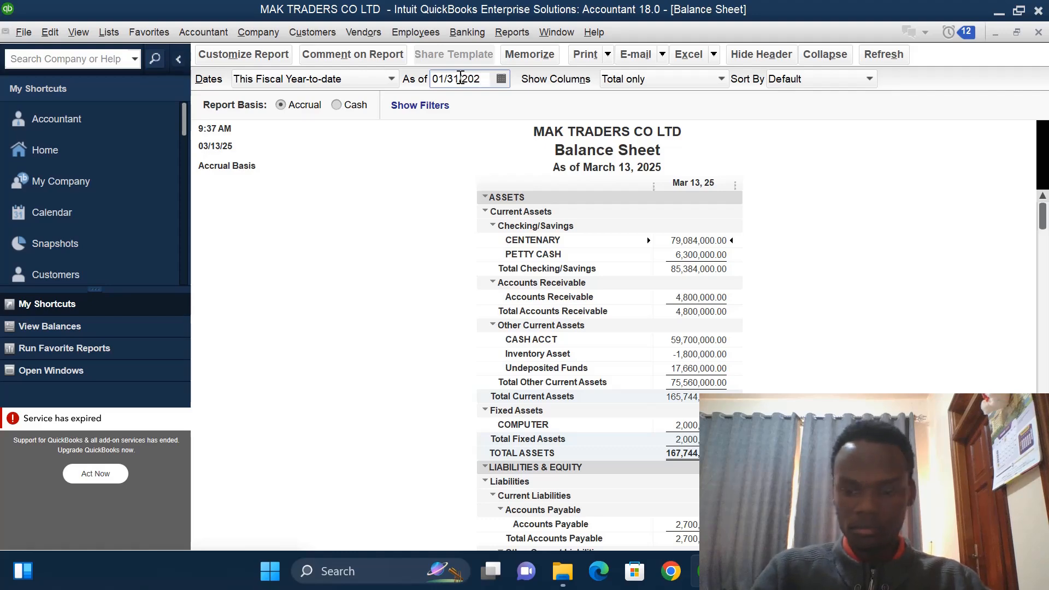
text(3)
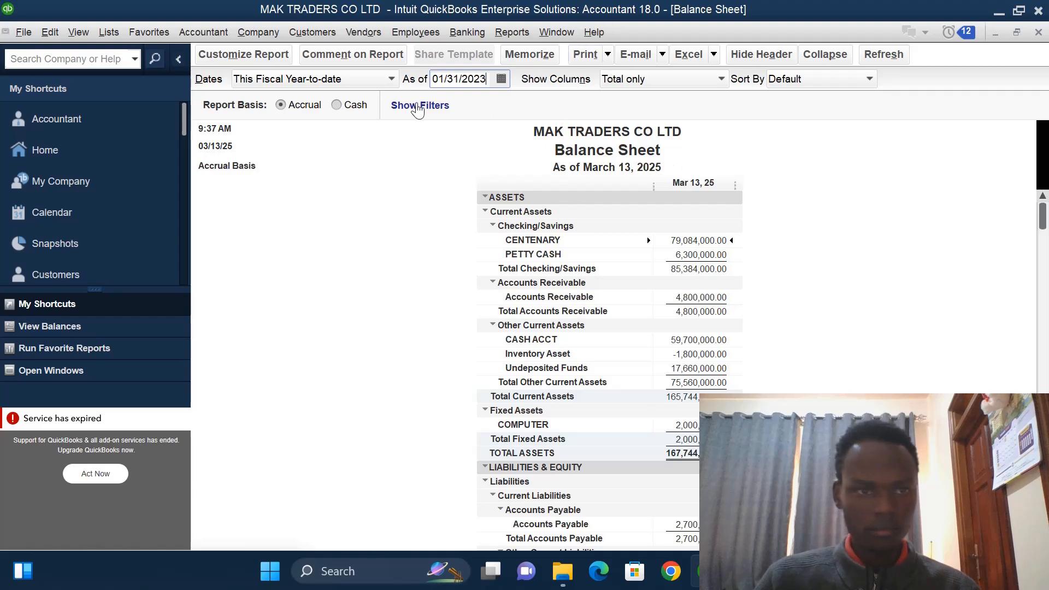
click(391, 81)
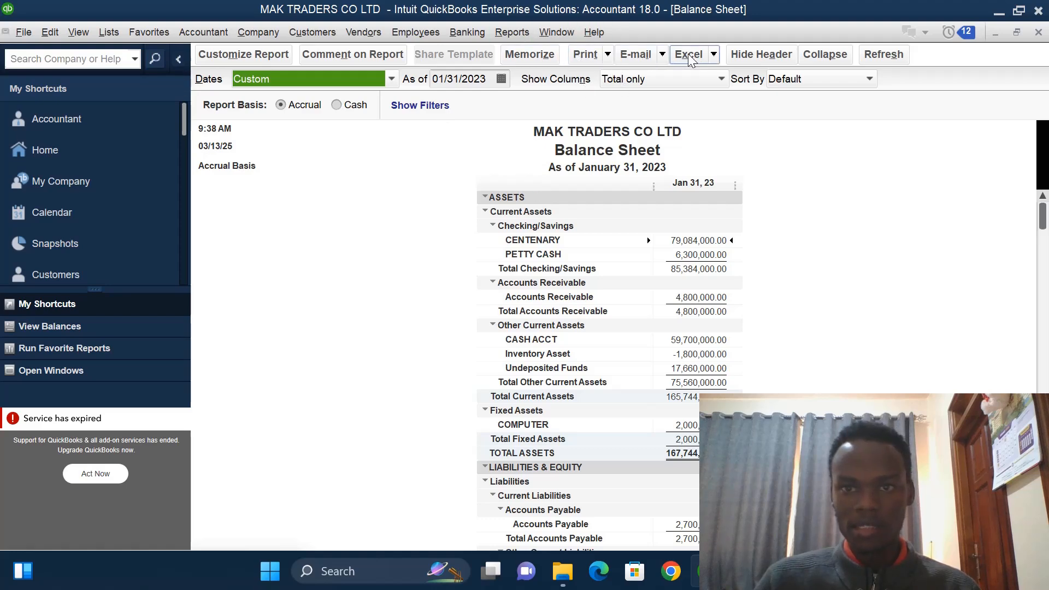
- Export the Balance Sheet to a new worksheet in a new Excel workbook
click(714, 55)
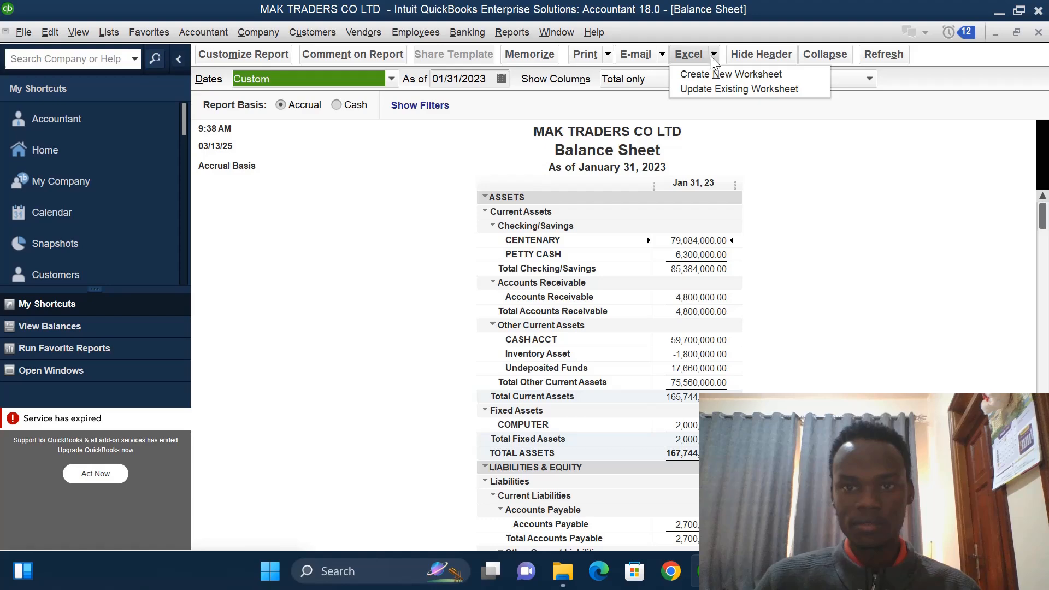
click(714, 75)
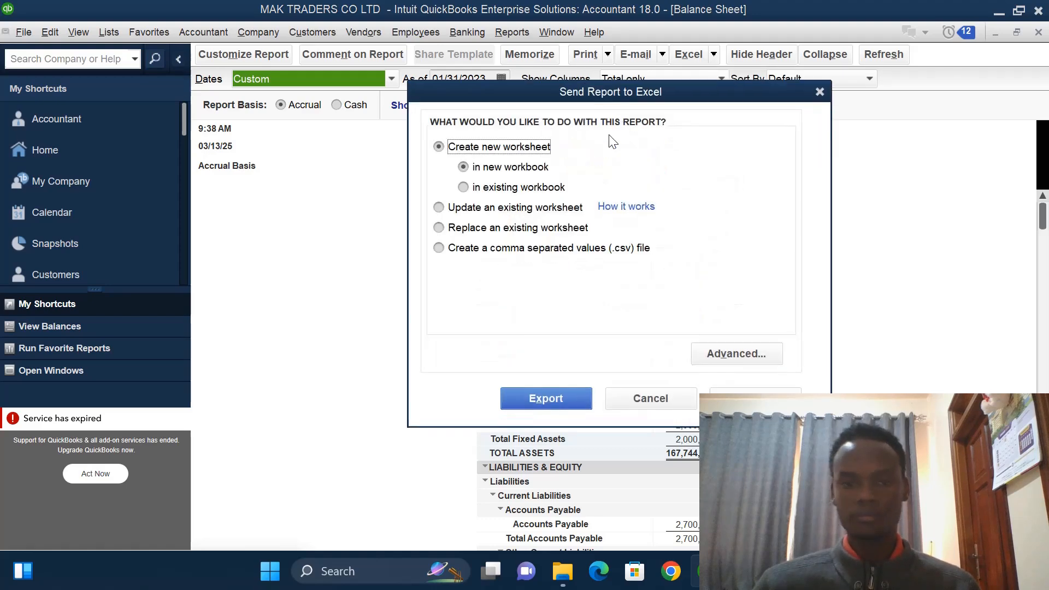
click(541, 397)
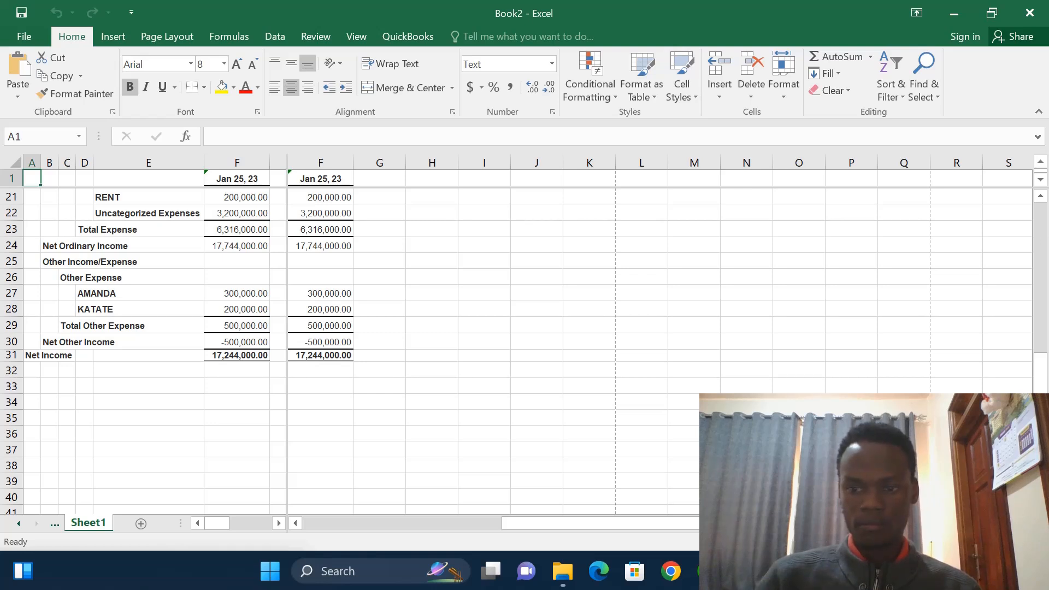
- Scroll the Excel worksheet back up through the report rows to the top header
scroll(1024, 296, down, 1)
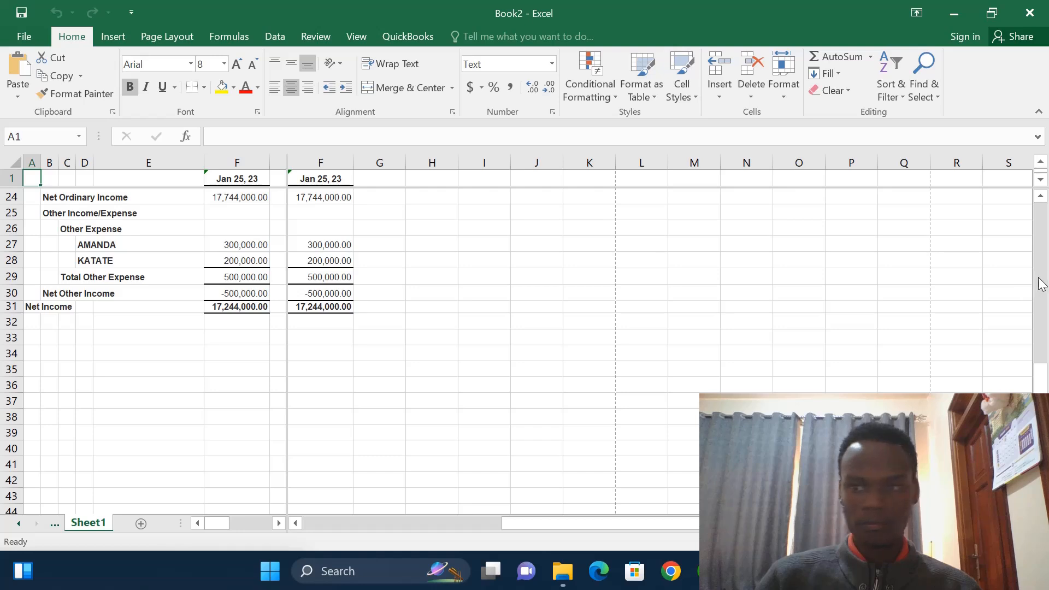
drag(1041, 199, 1041, 199)
click(1041, 199)
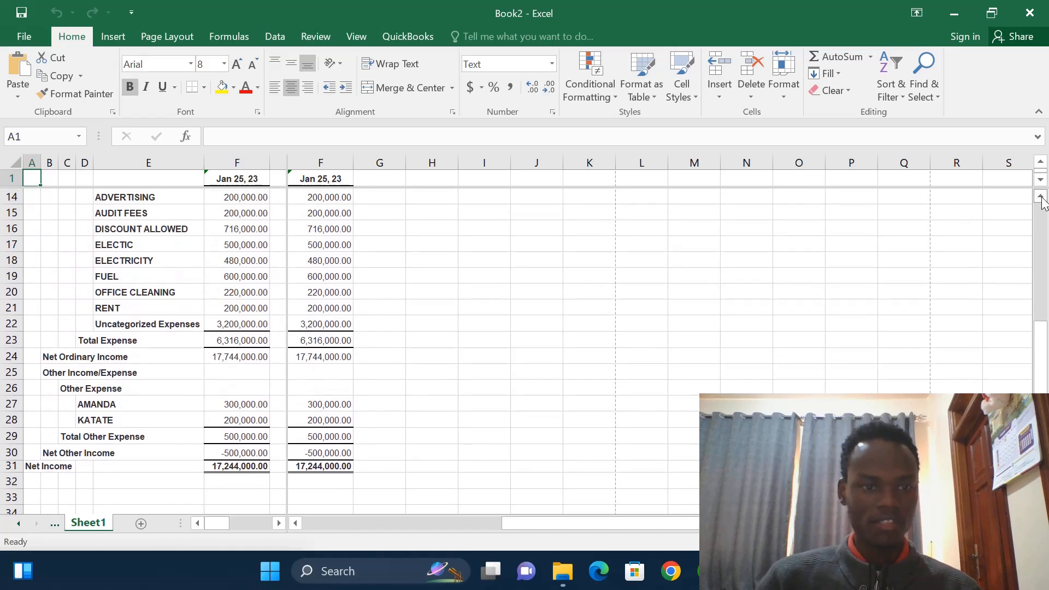
click(1041, 200)
click(1041, 200)
click(1041, 200)
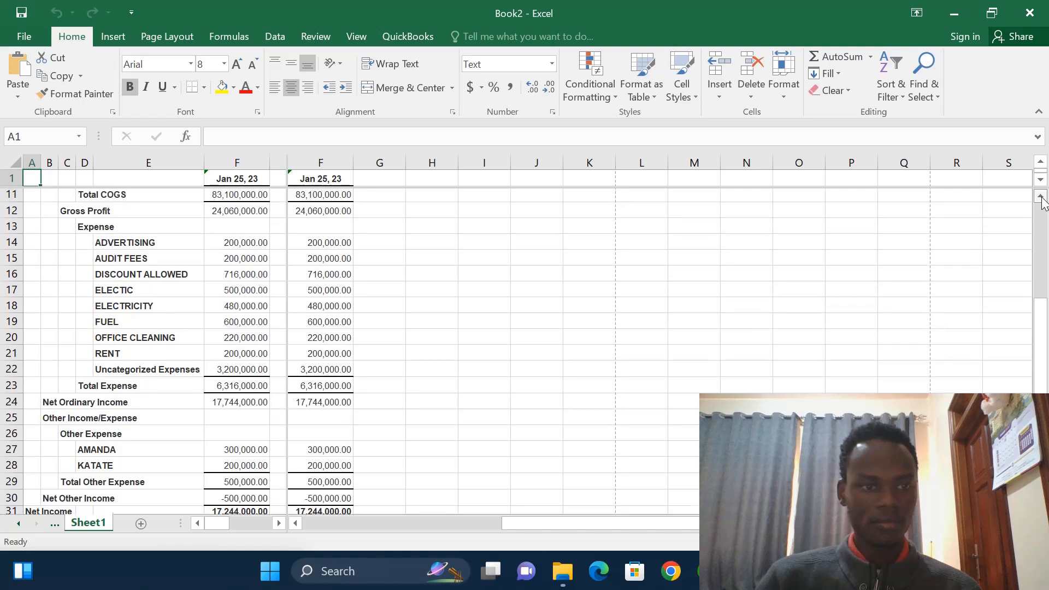
click(1041, 200)
click(1041, 200)
click(1041, 199)
click(1041, 199)
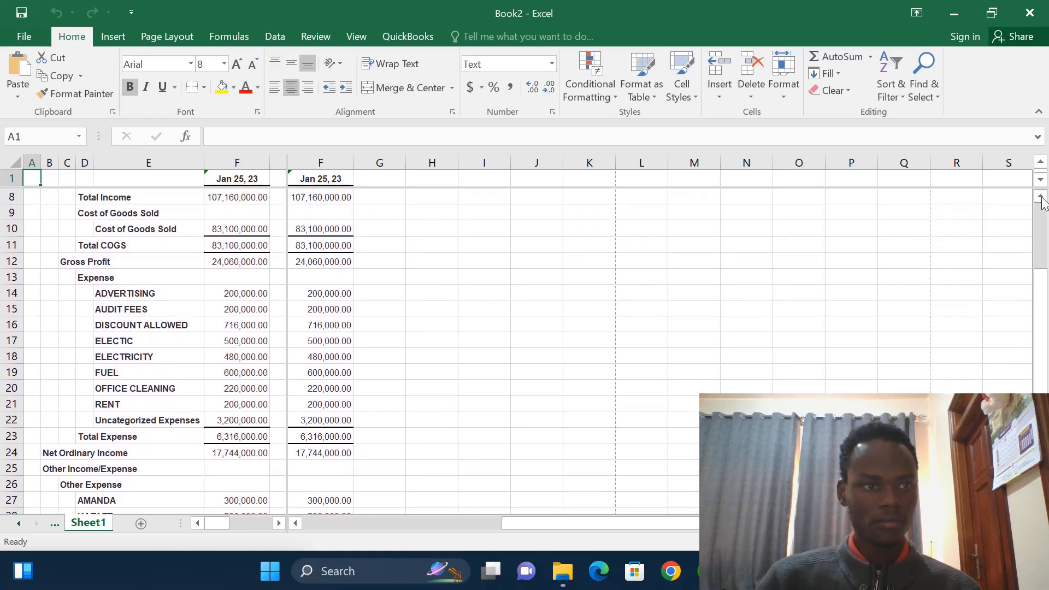
click(1042, 200)
click(1041, 199)
click(1041, 199)
click(1041, 199)
click(1041, 199)
click(1041, 200)
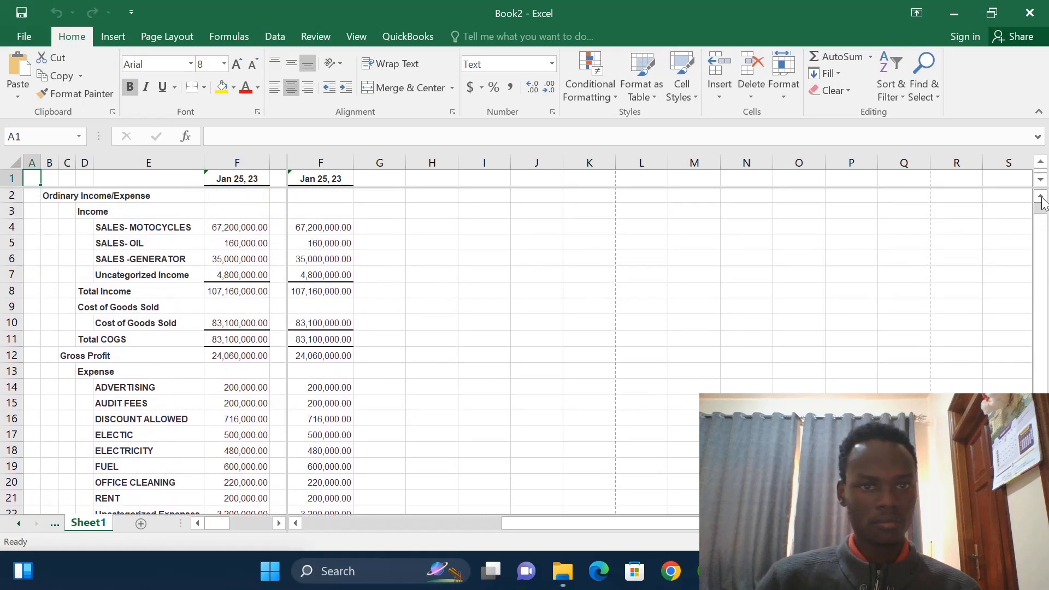
click(1041, 199)
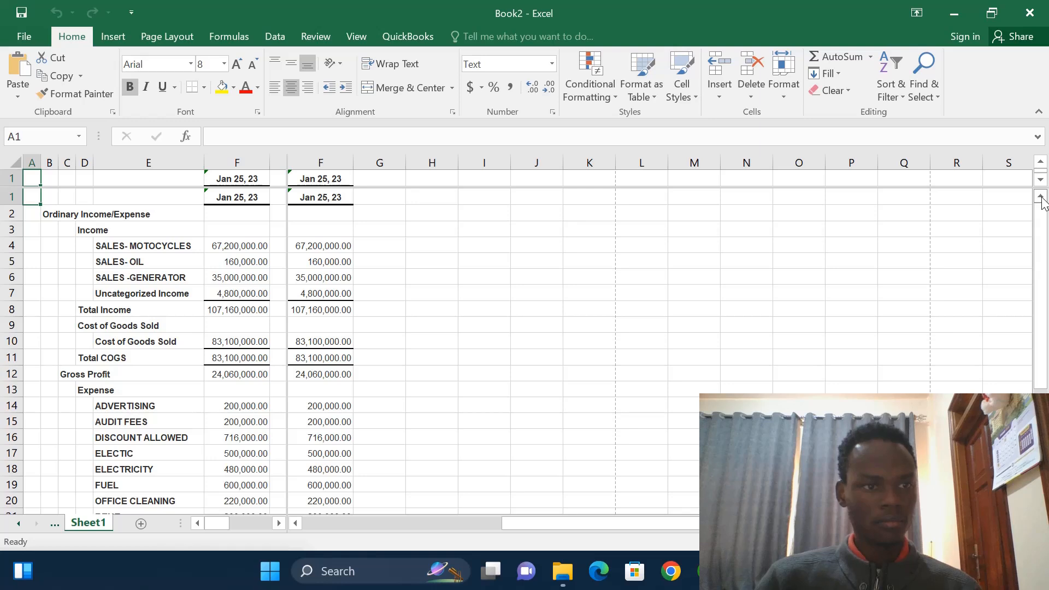